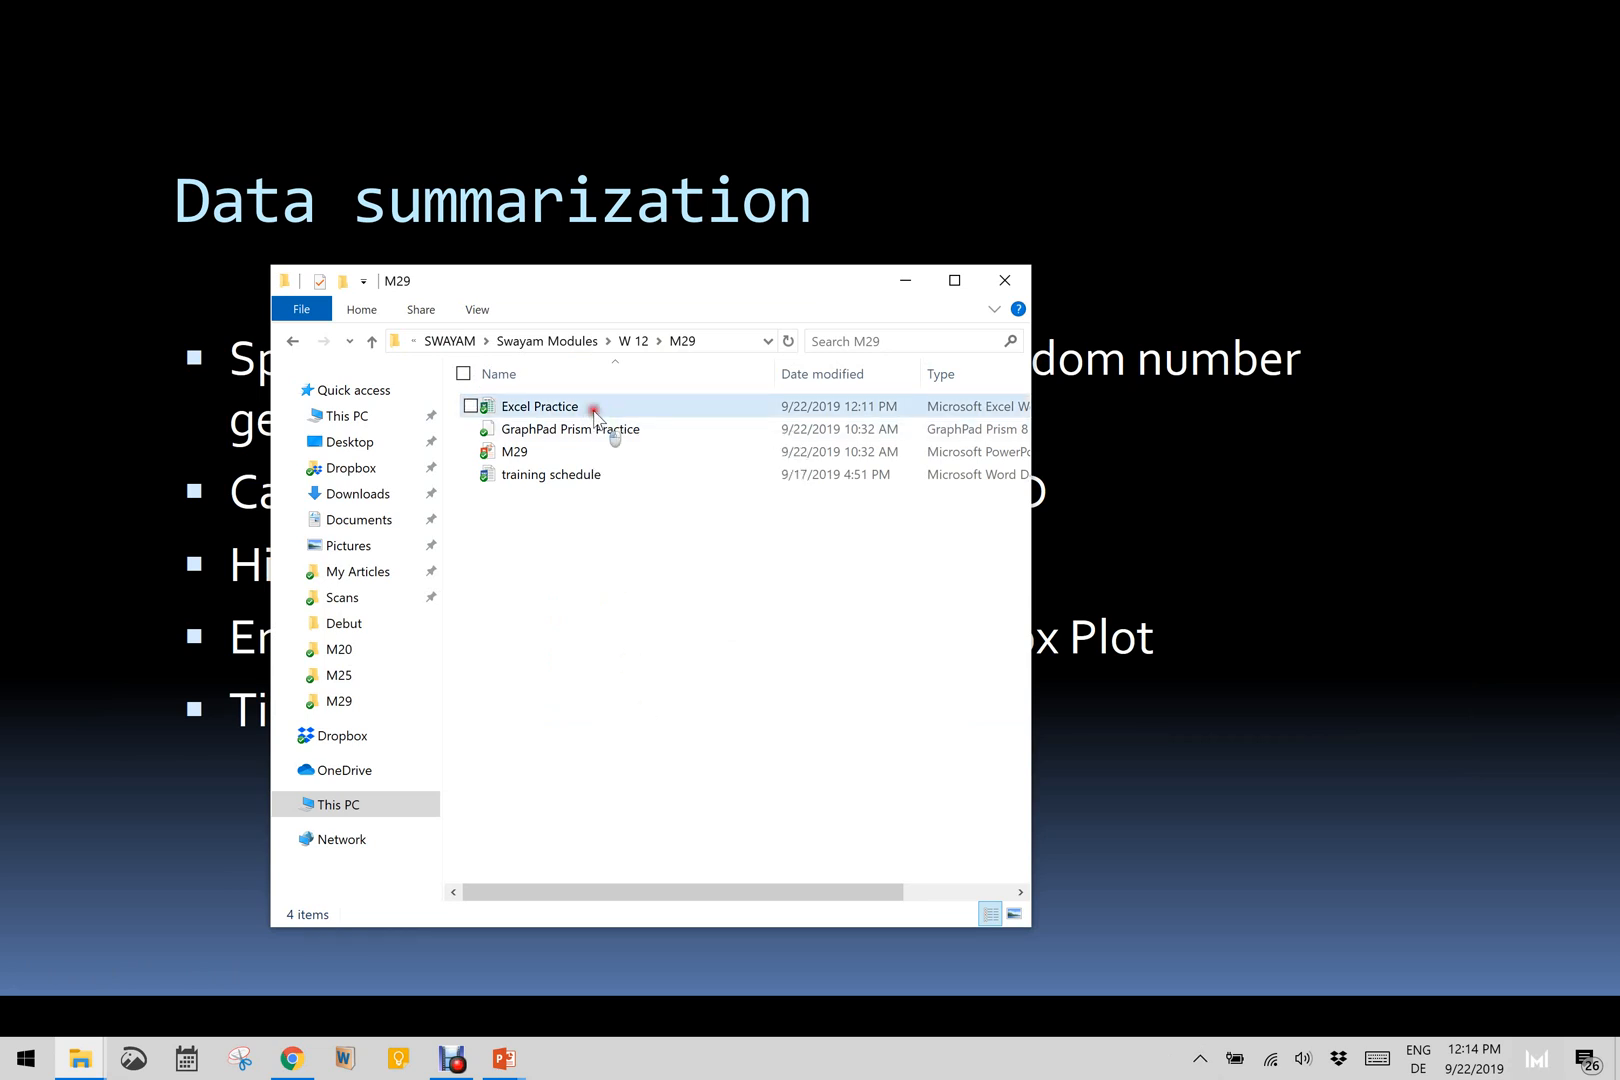
# Step: Open the Excel Practice workbook from the M29 folder
pyautogui.click(595, 415)
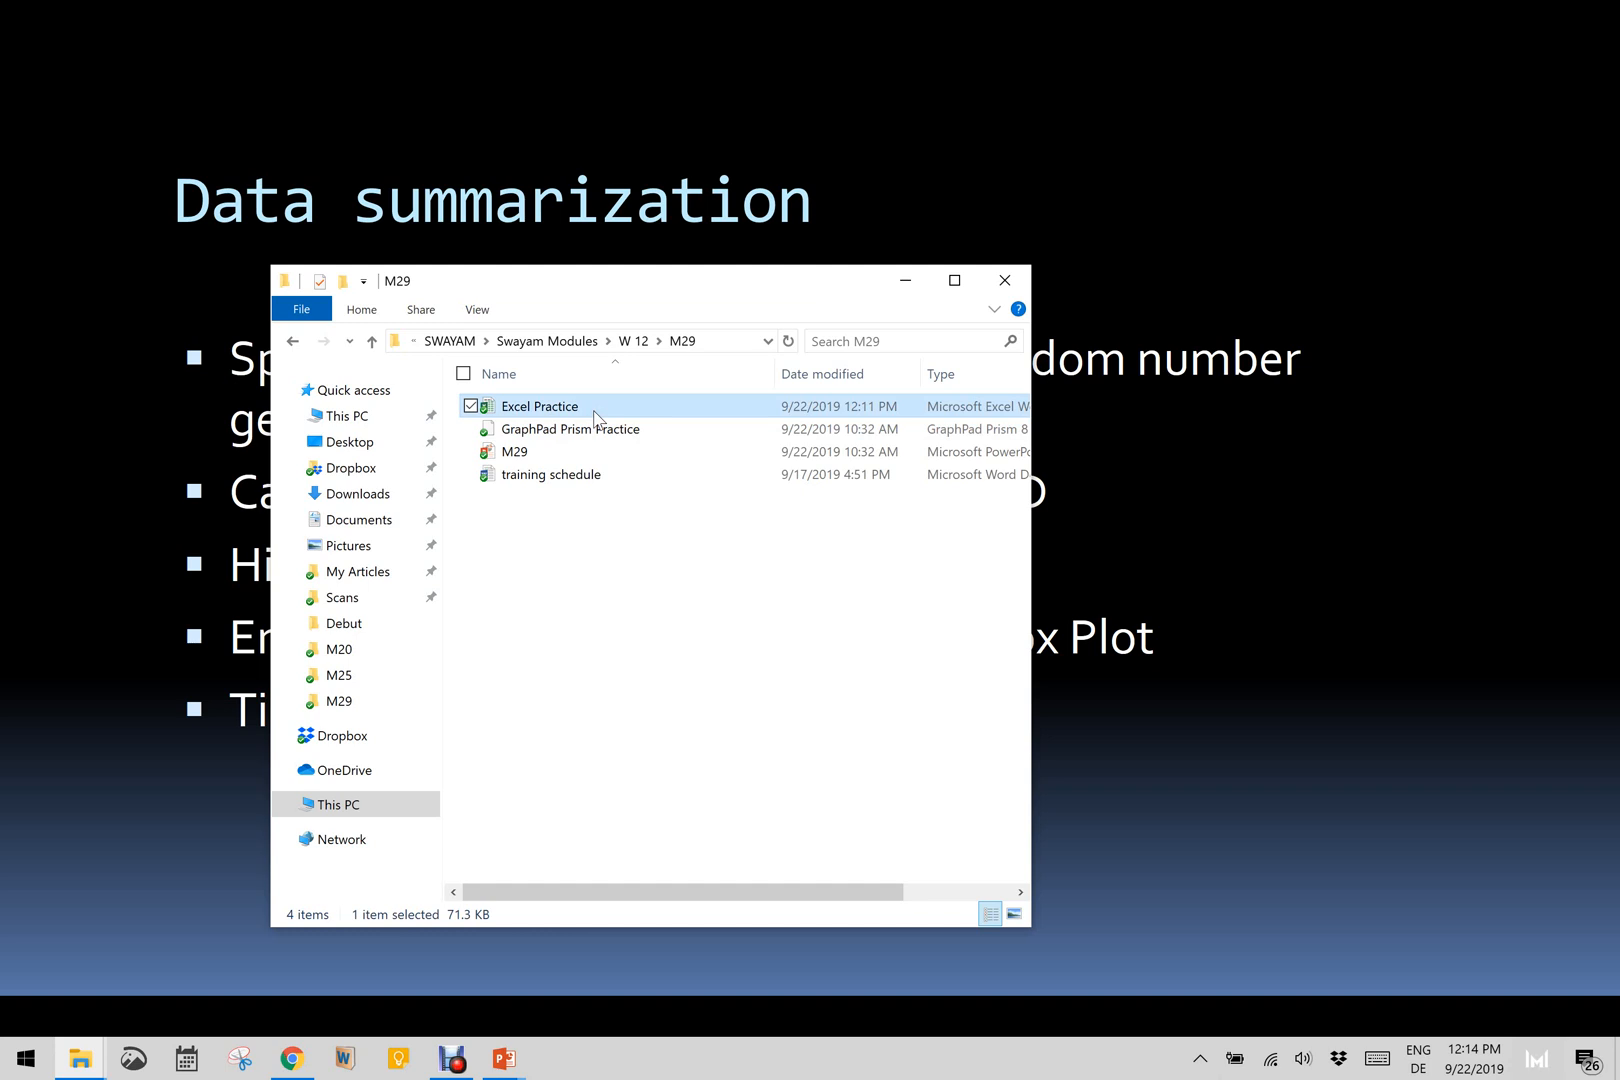
pyautogui.doubleClick(595, 415)
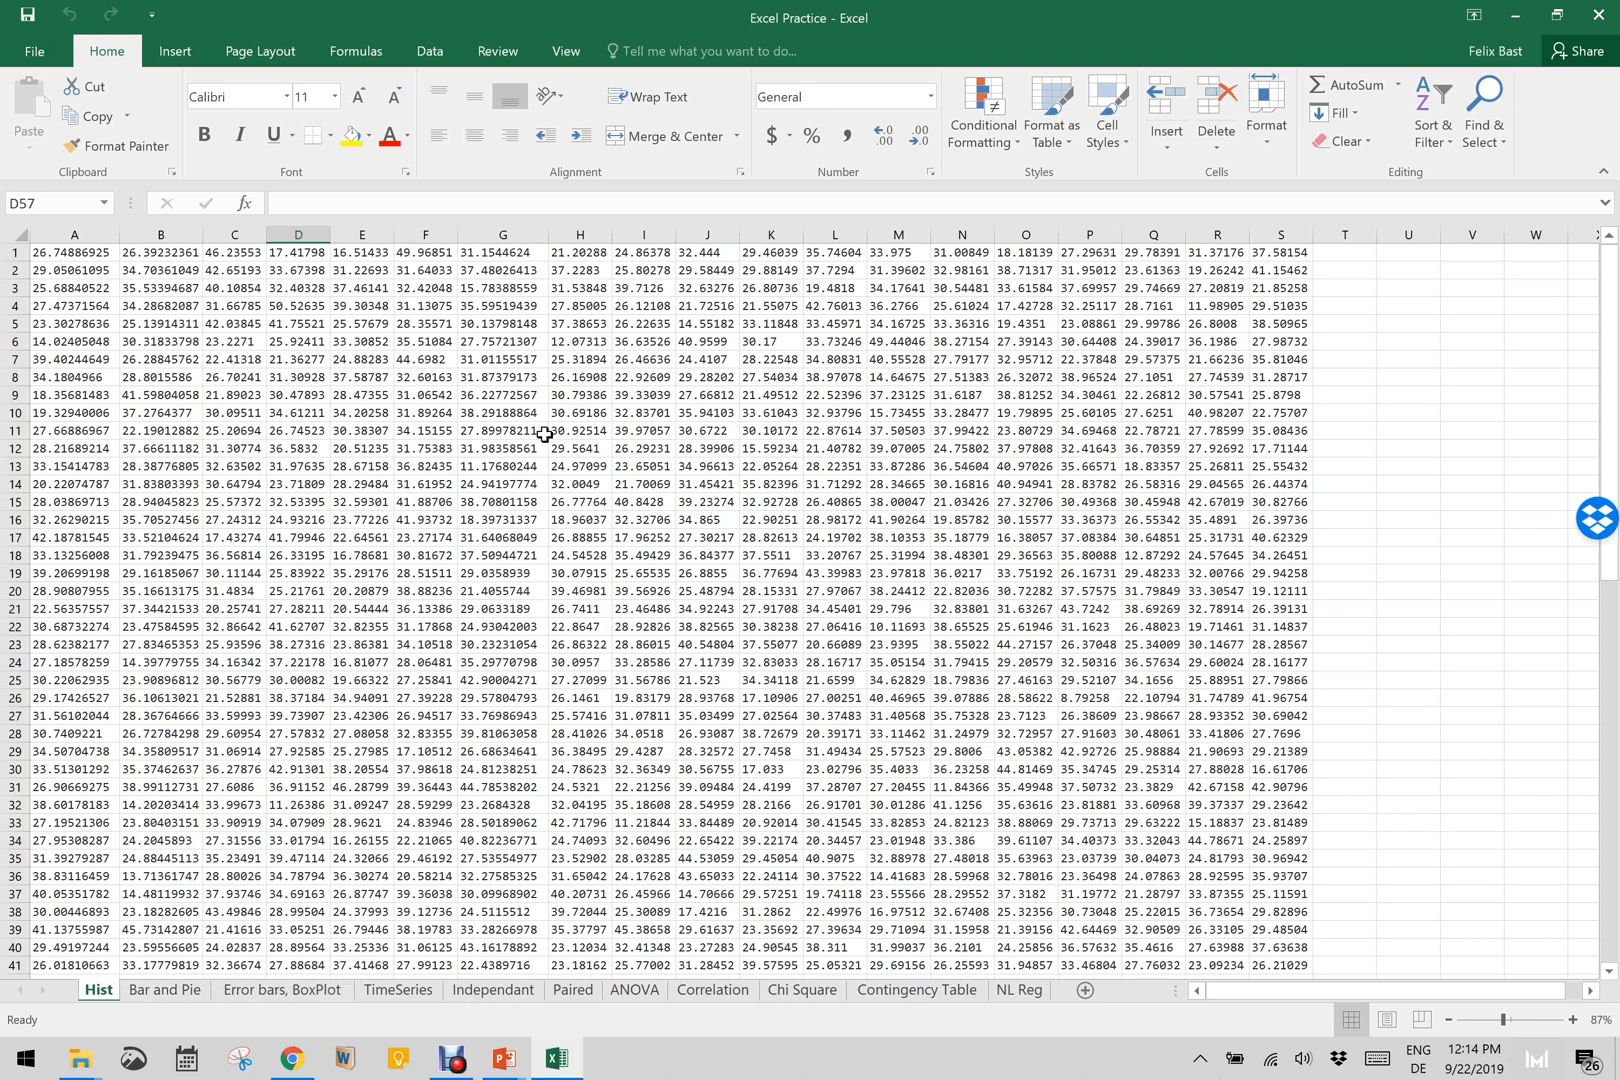
pyautogui.click(1408, 461)
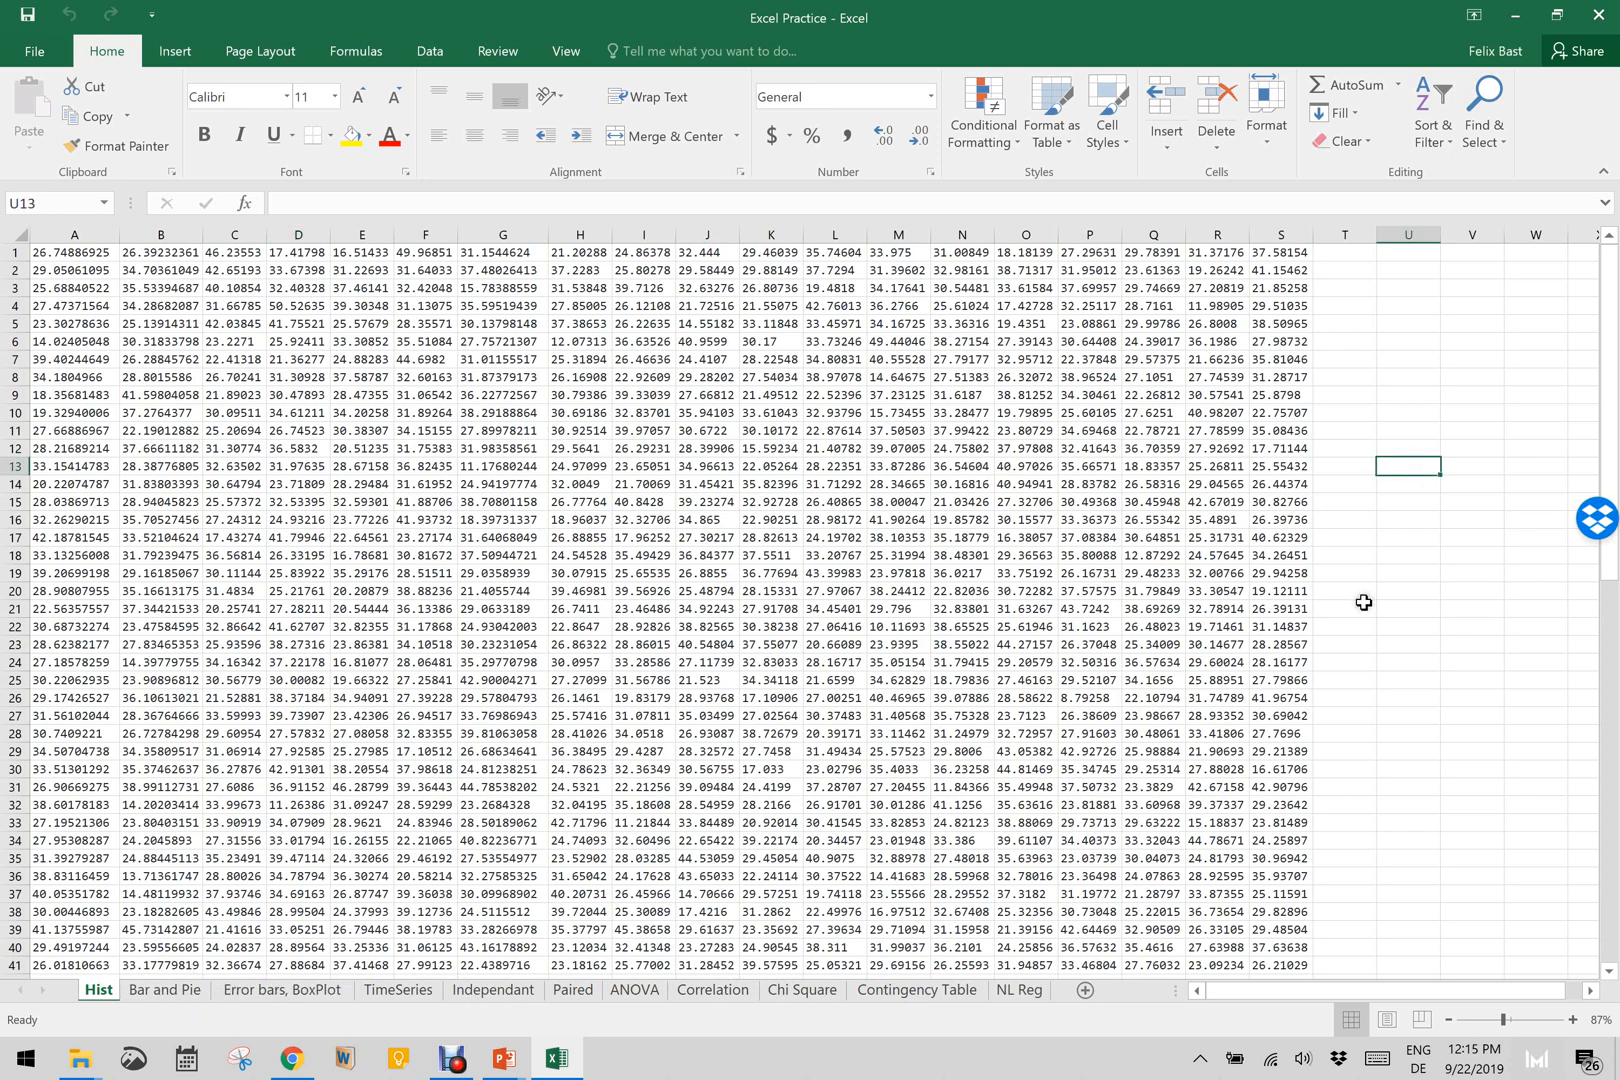
# Step: On the Hist sheet, fill the value 1 from cell D60 down to D62 and clear these cells again
pyautogui.scroll(-6, 645, 524)
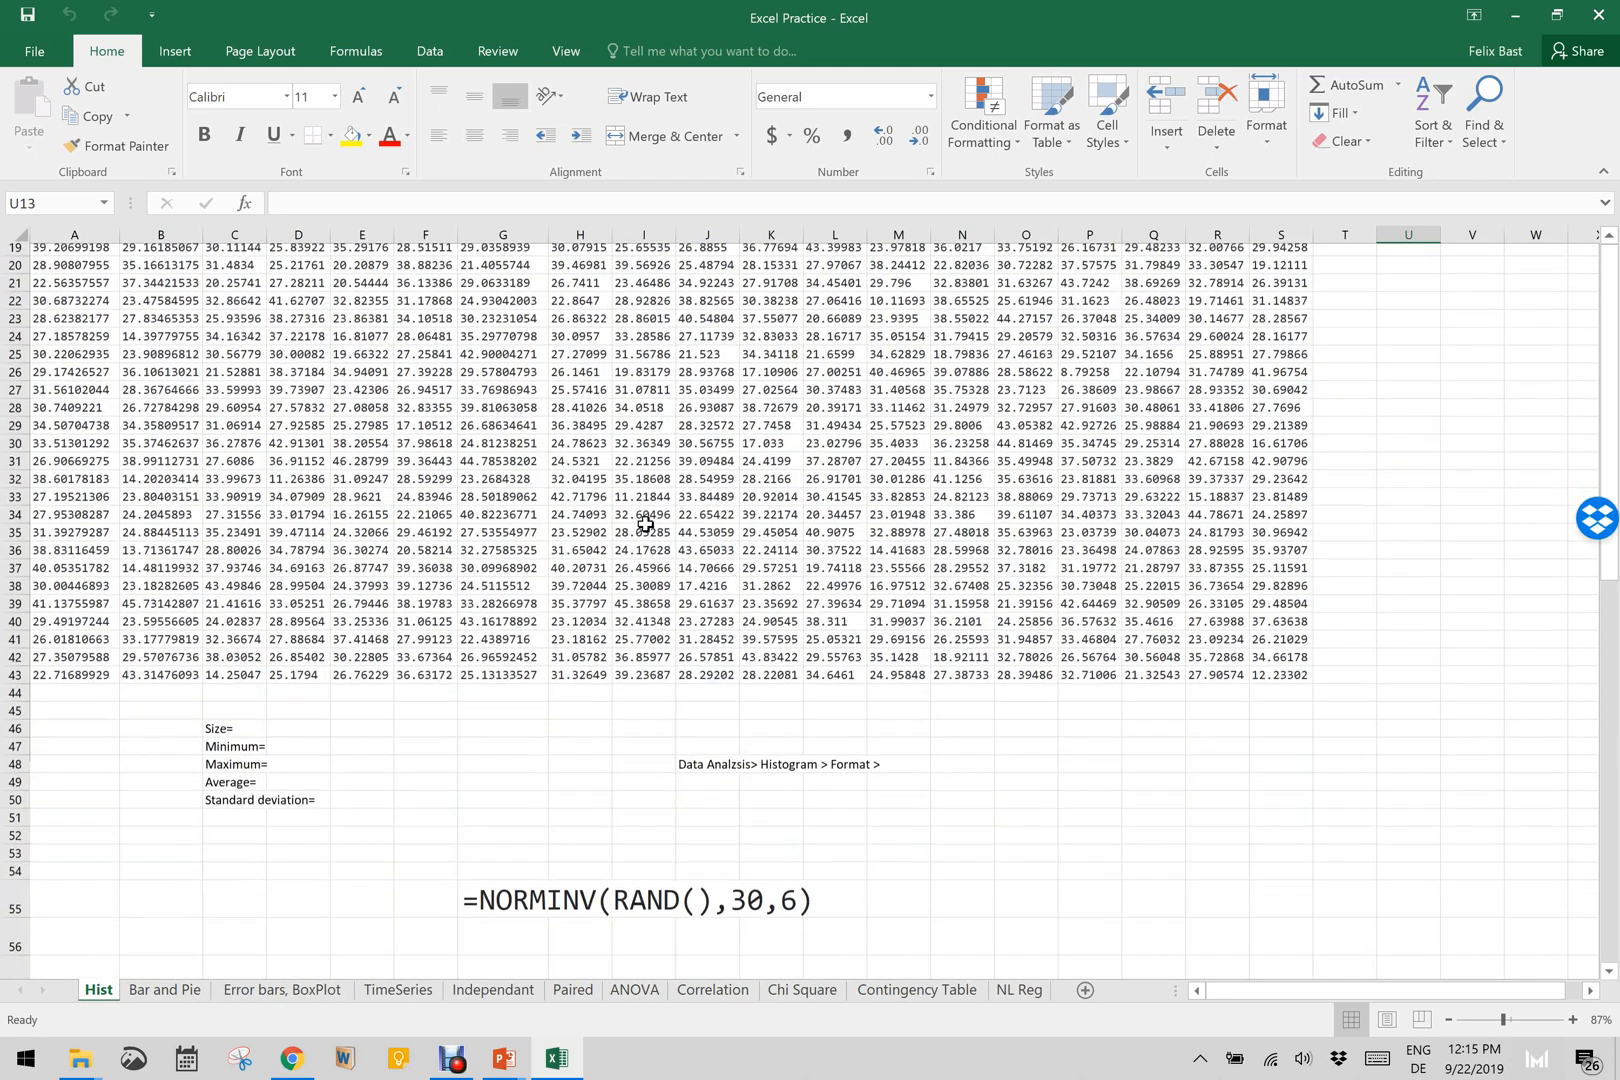
pyautogui.click(140, 681)
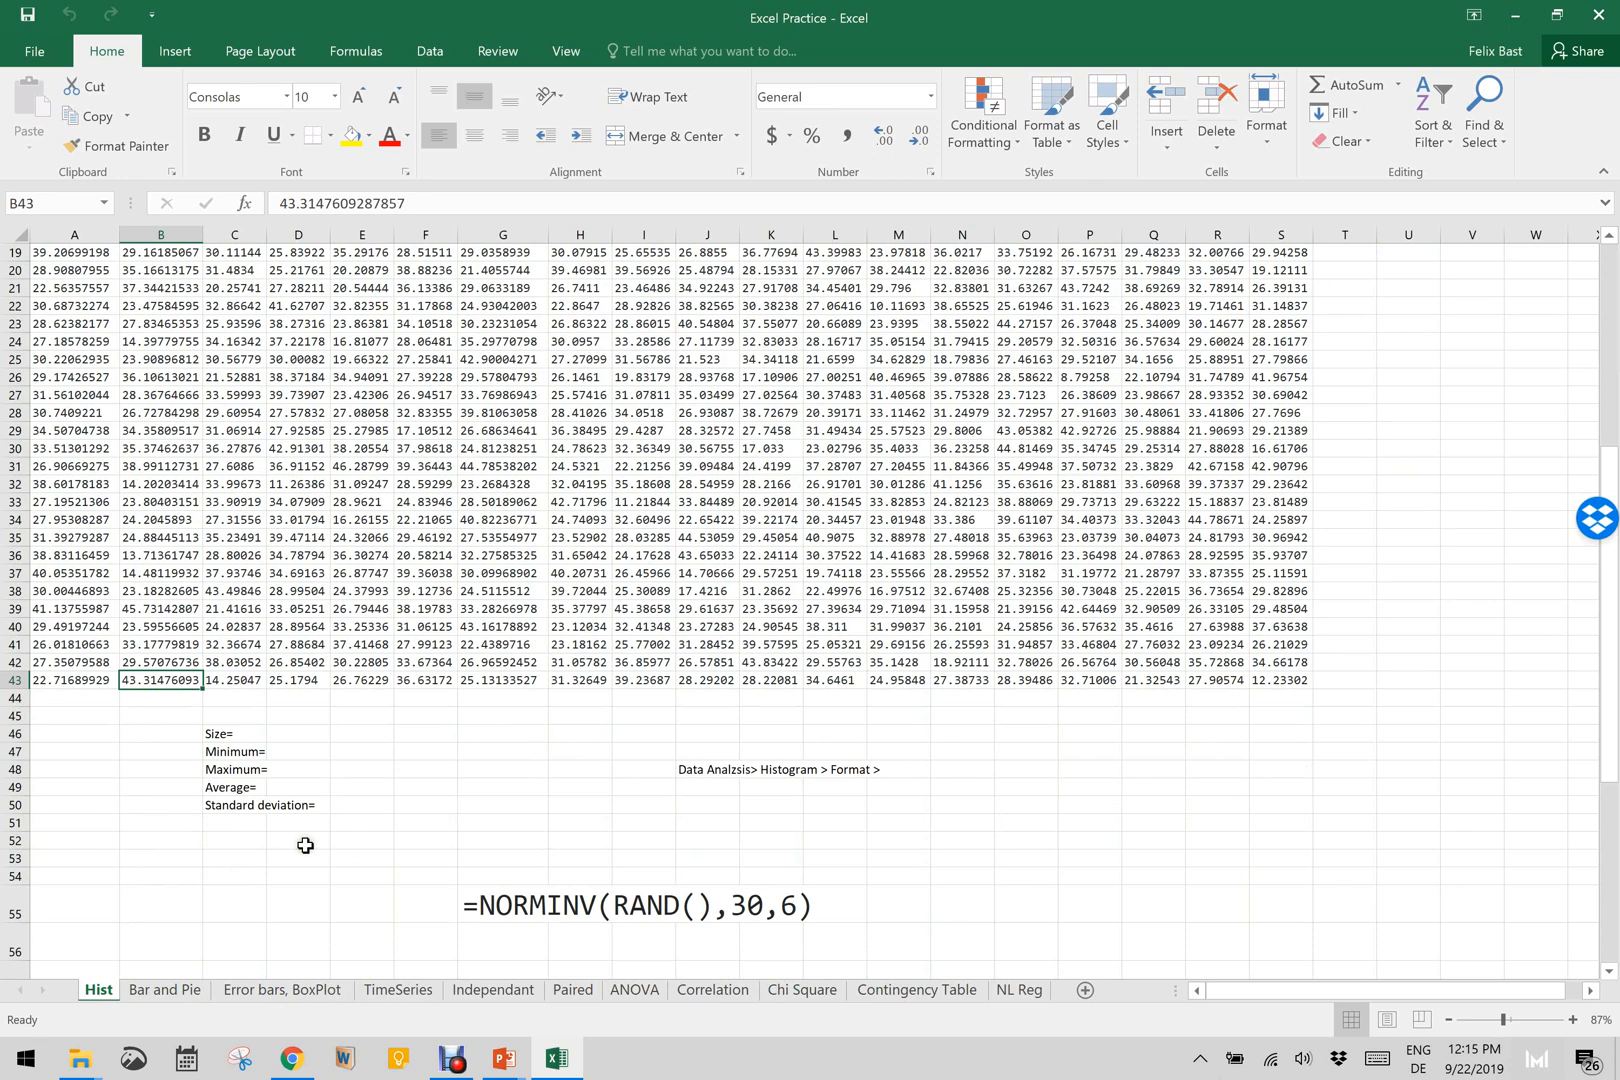
pyautogui.scroll(-7, 276, 855)
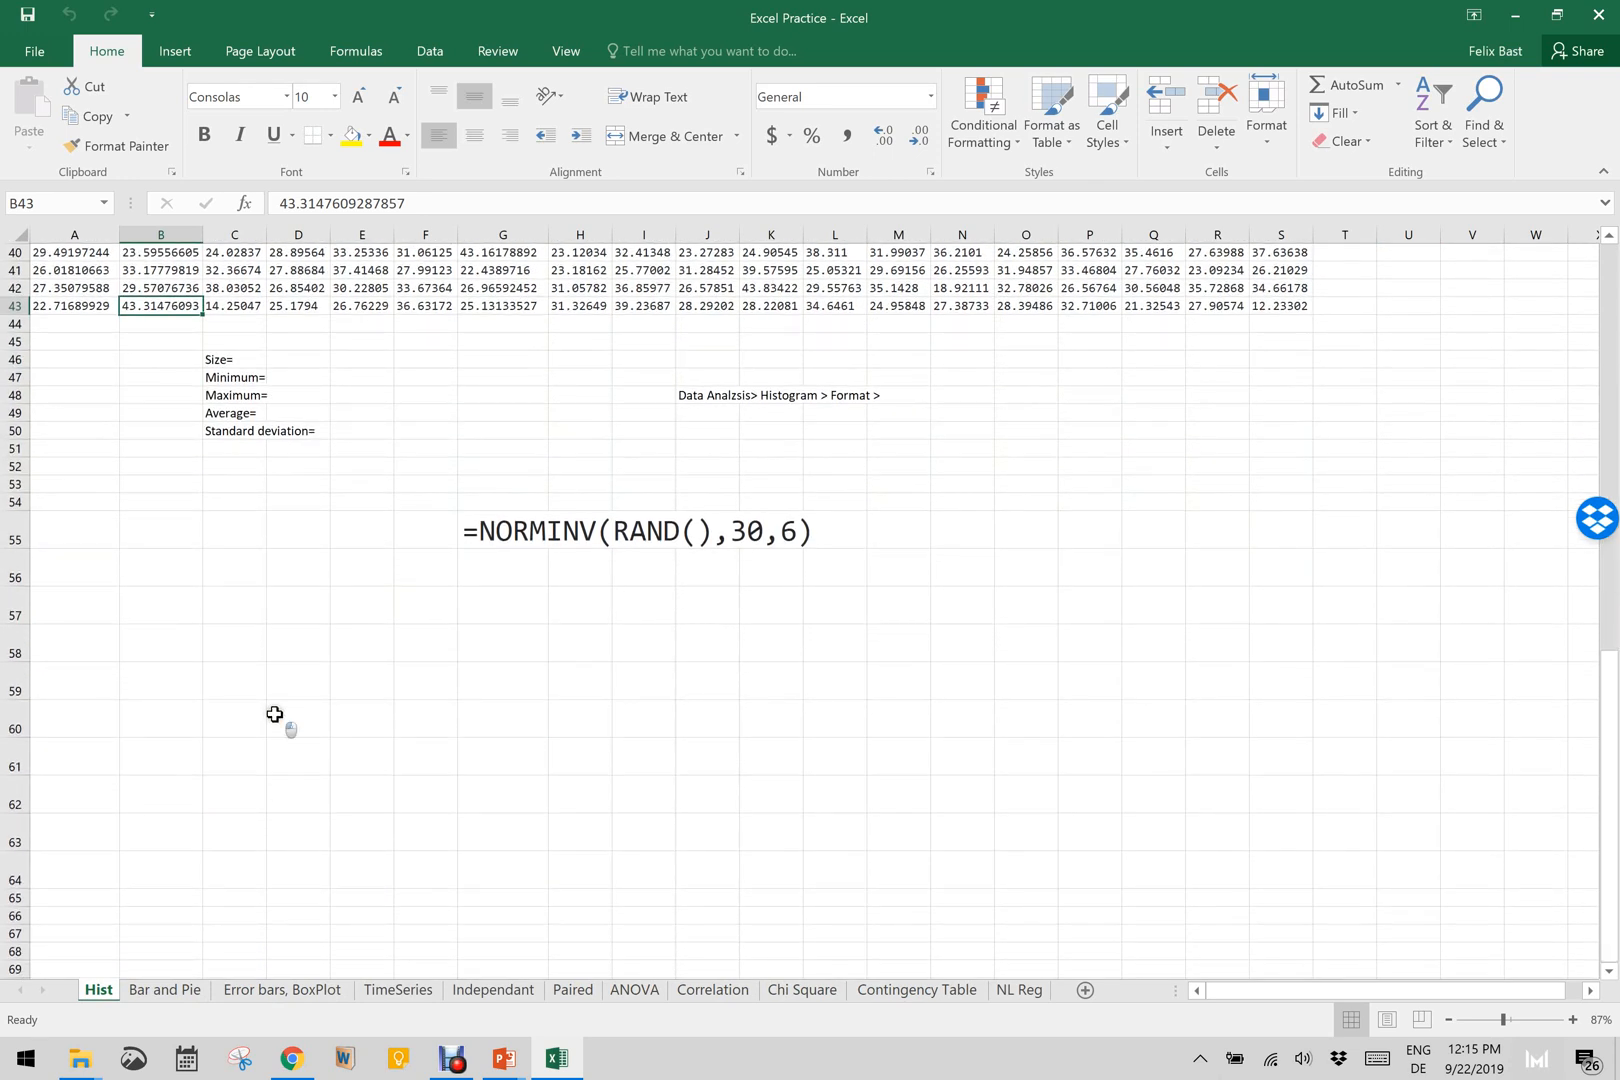
pyautogui.click(275, 714)
pyautogui.write('1')
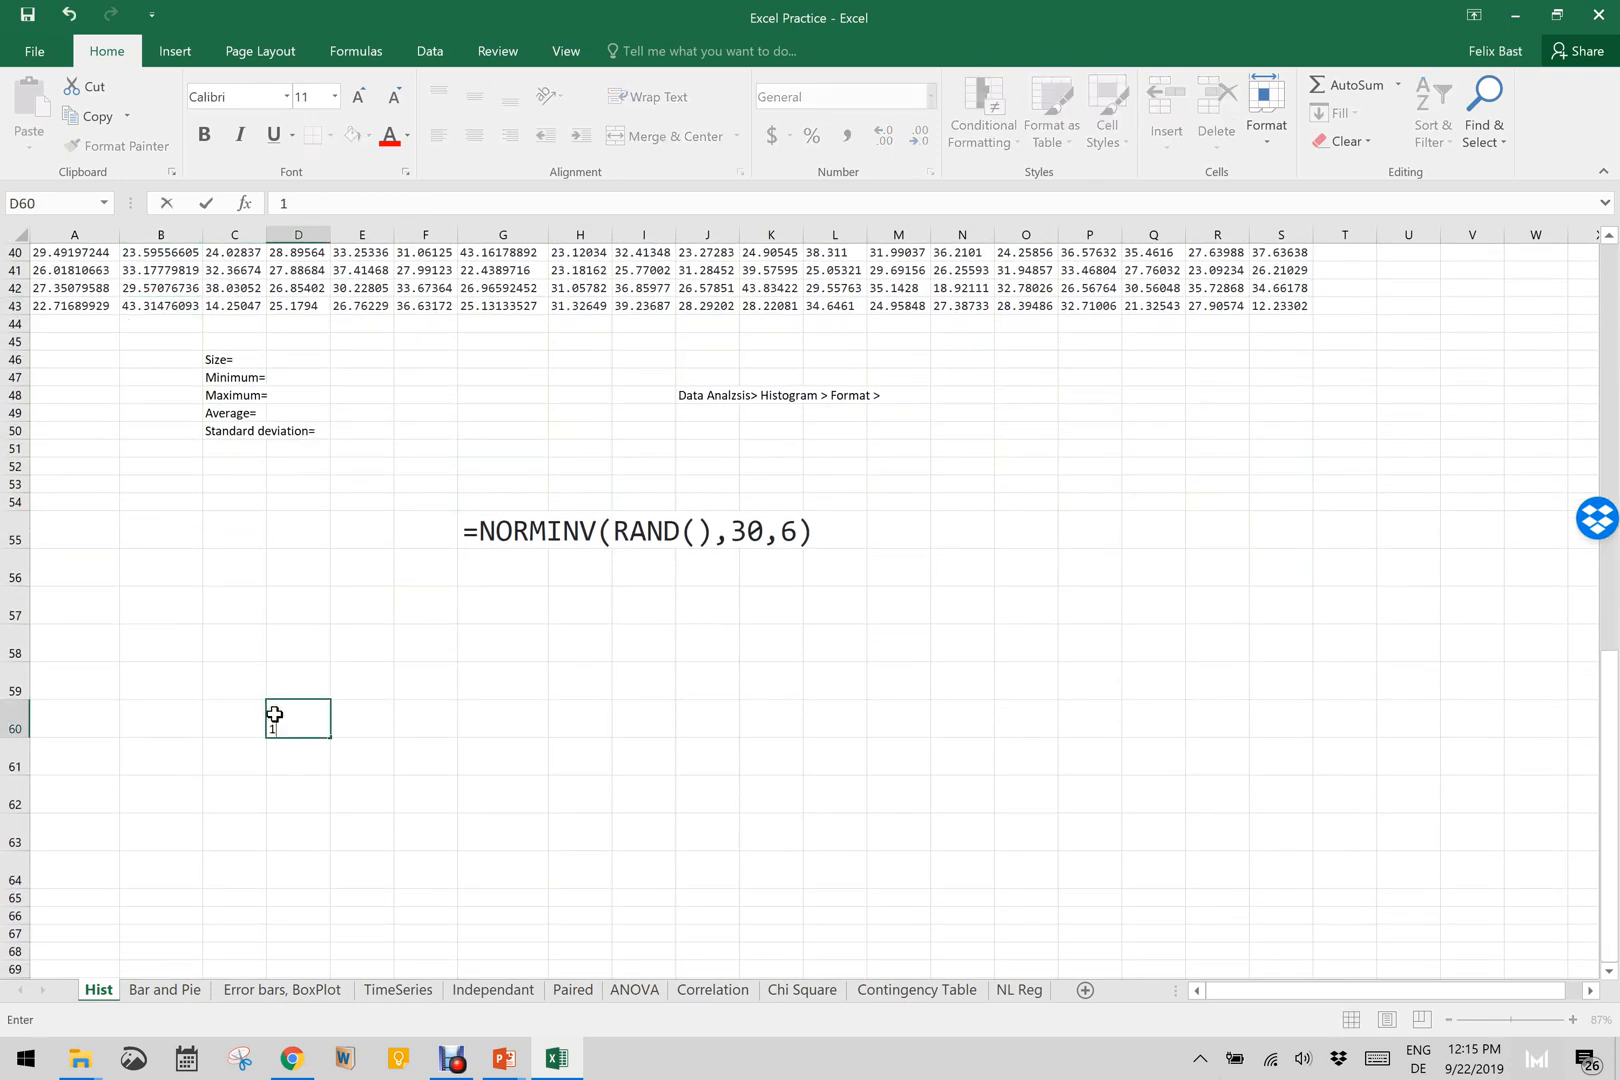
pyautogui.press('Return')
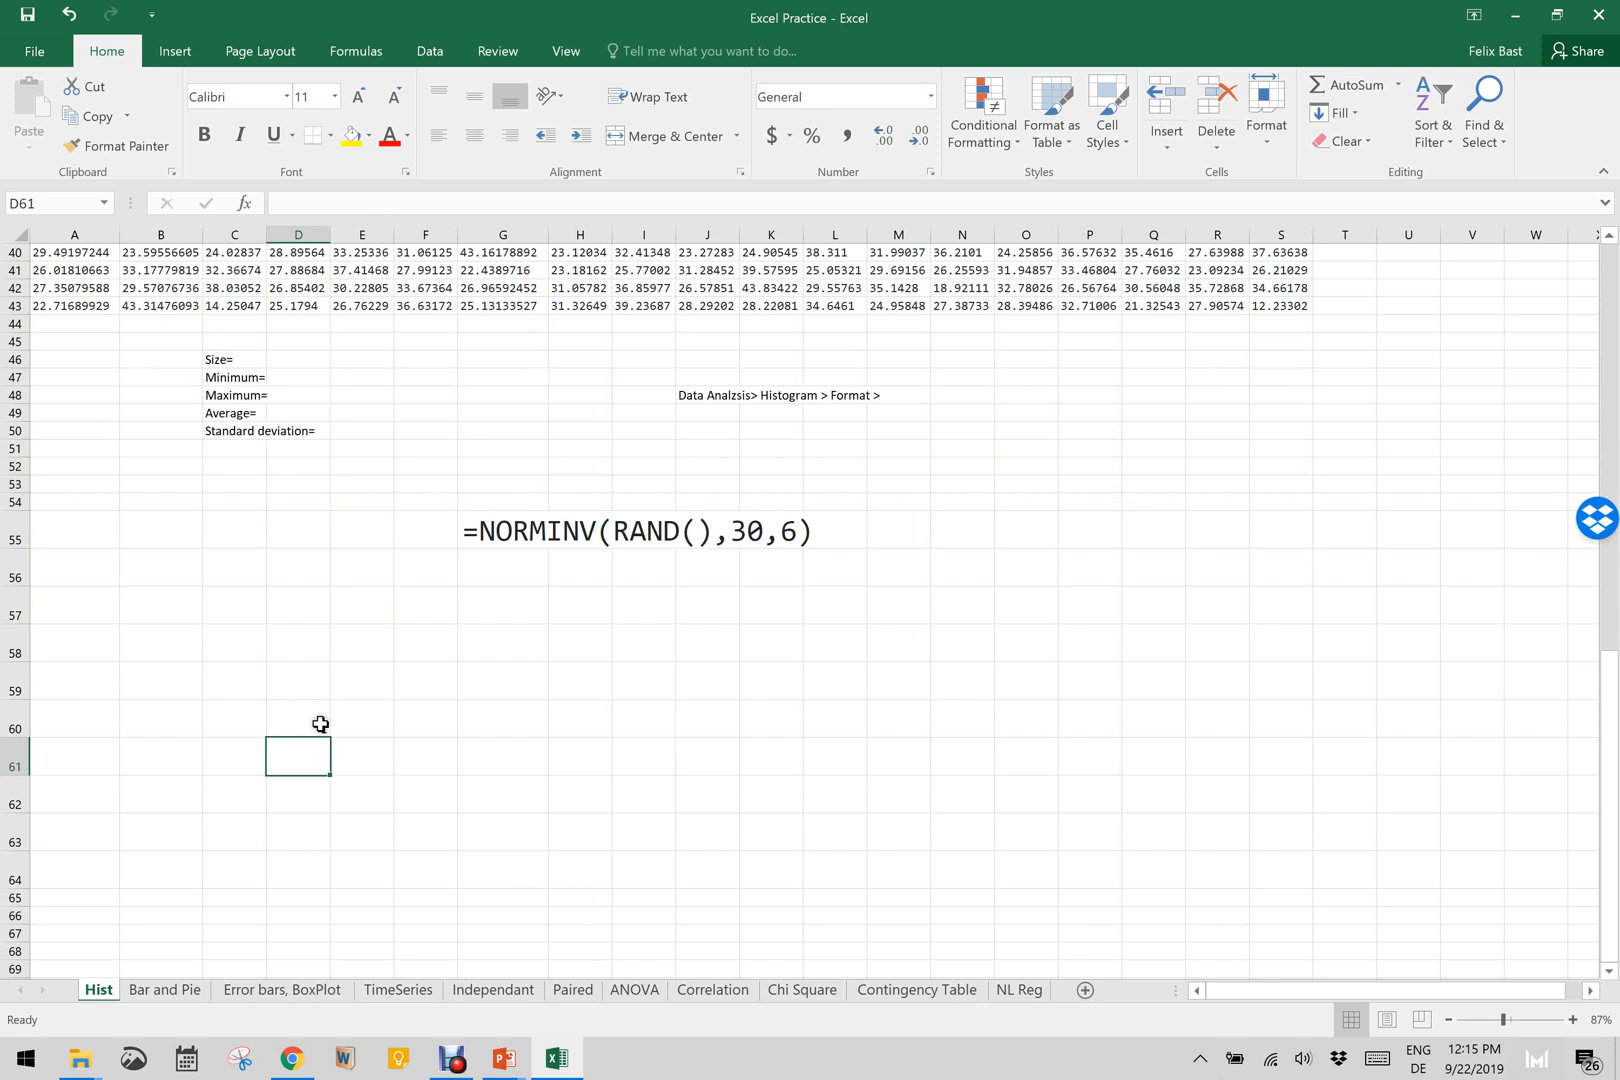
pyautogui.click(320, 724)
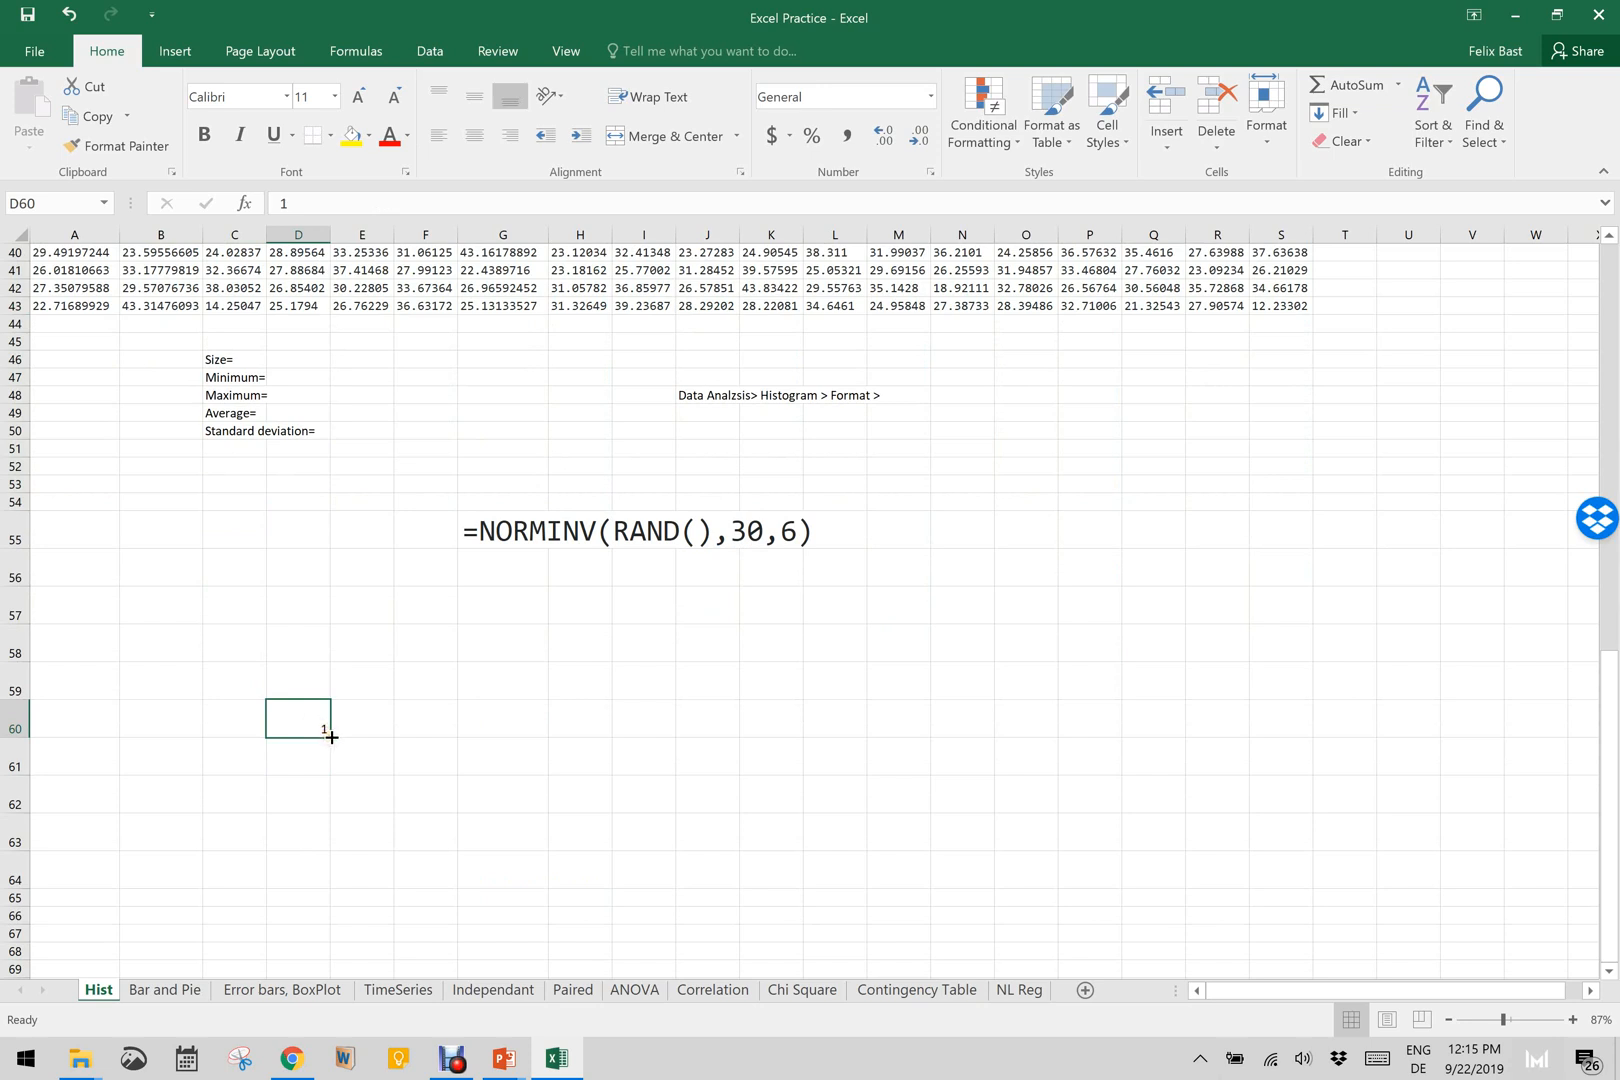
pyautogui.moveTo(331, 737); pyautogui.dragTo(328, 824)
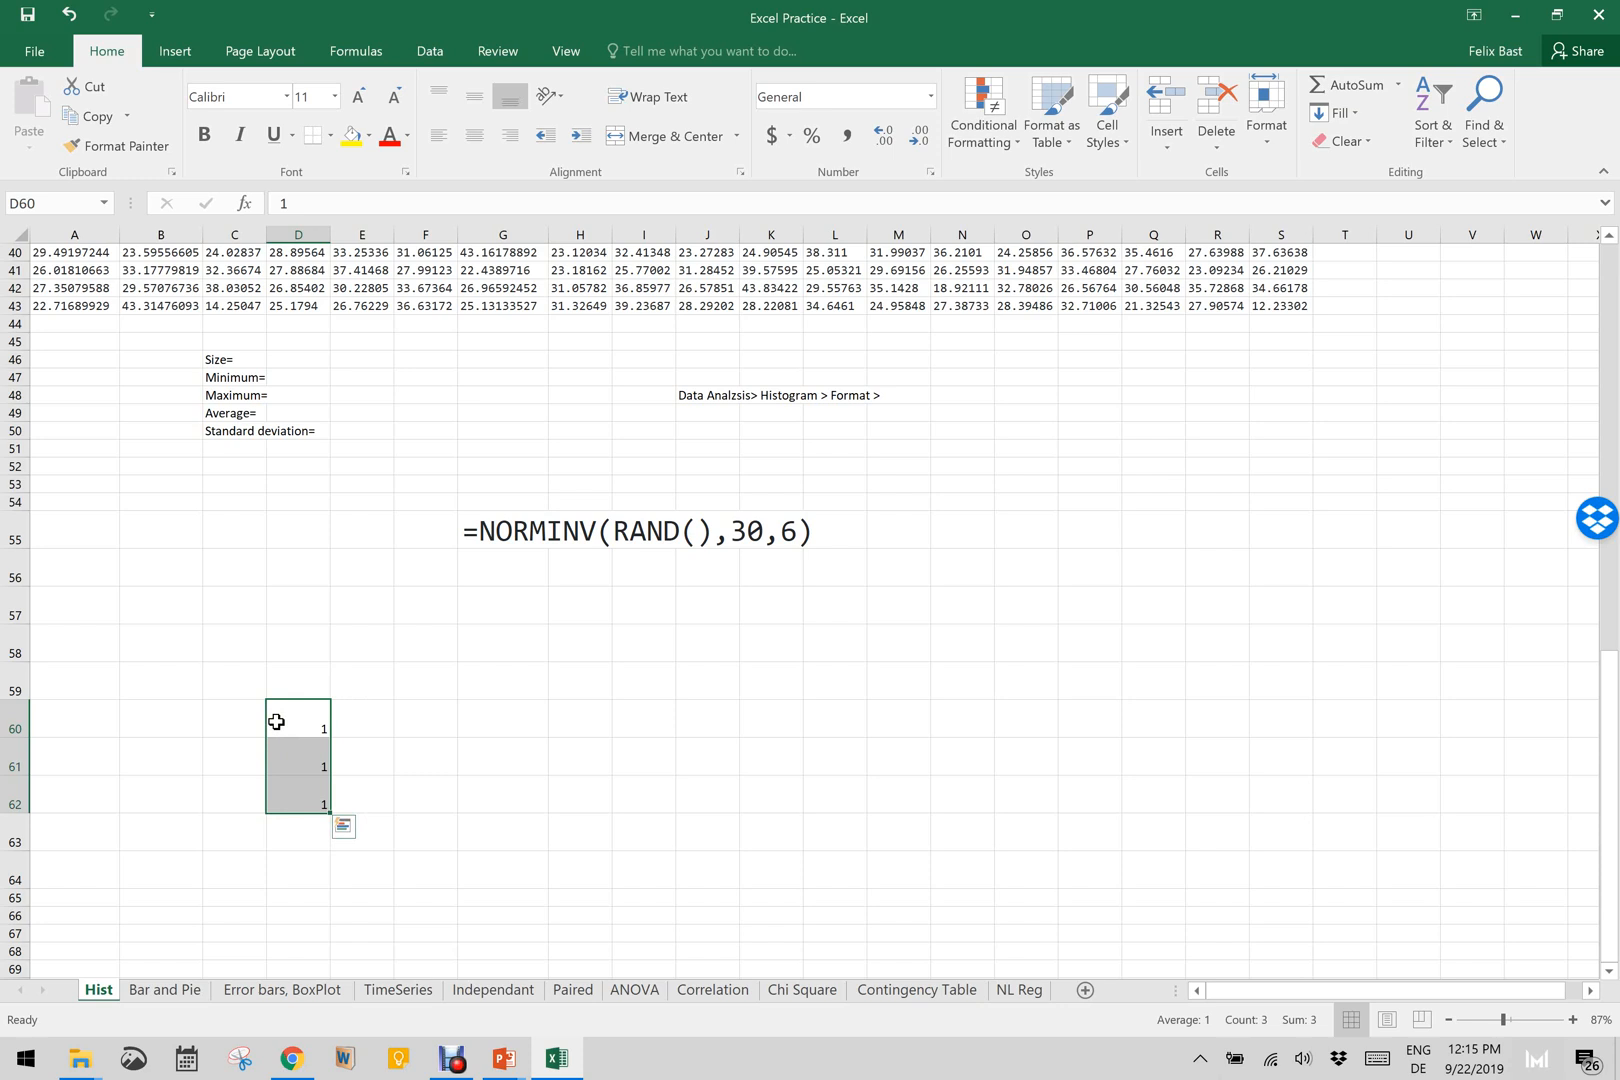
pyautogui.press('Delete')
pyautogui.click(405, 694)
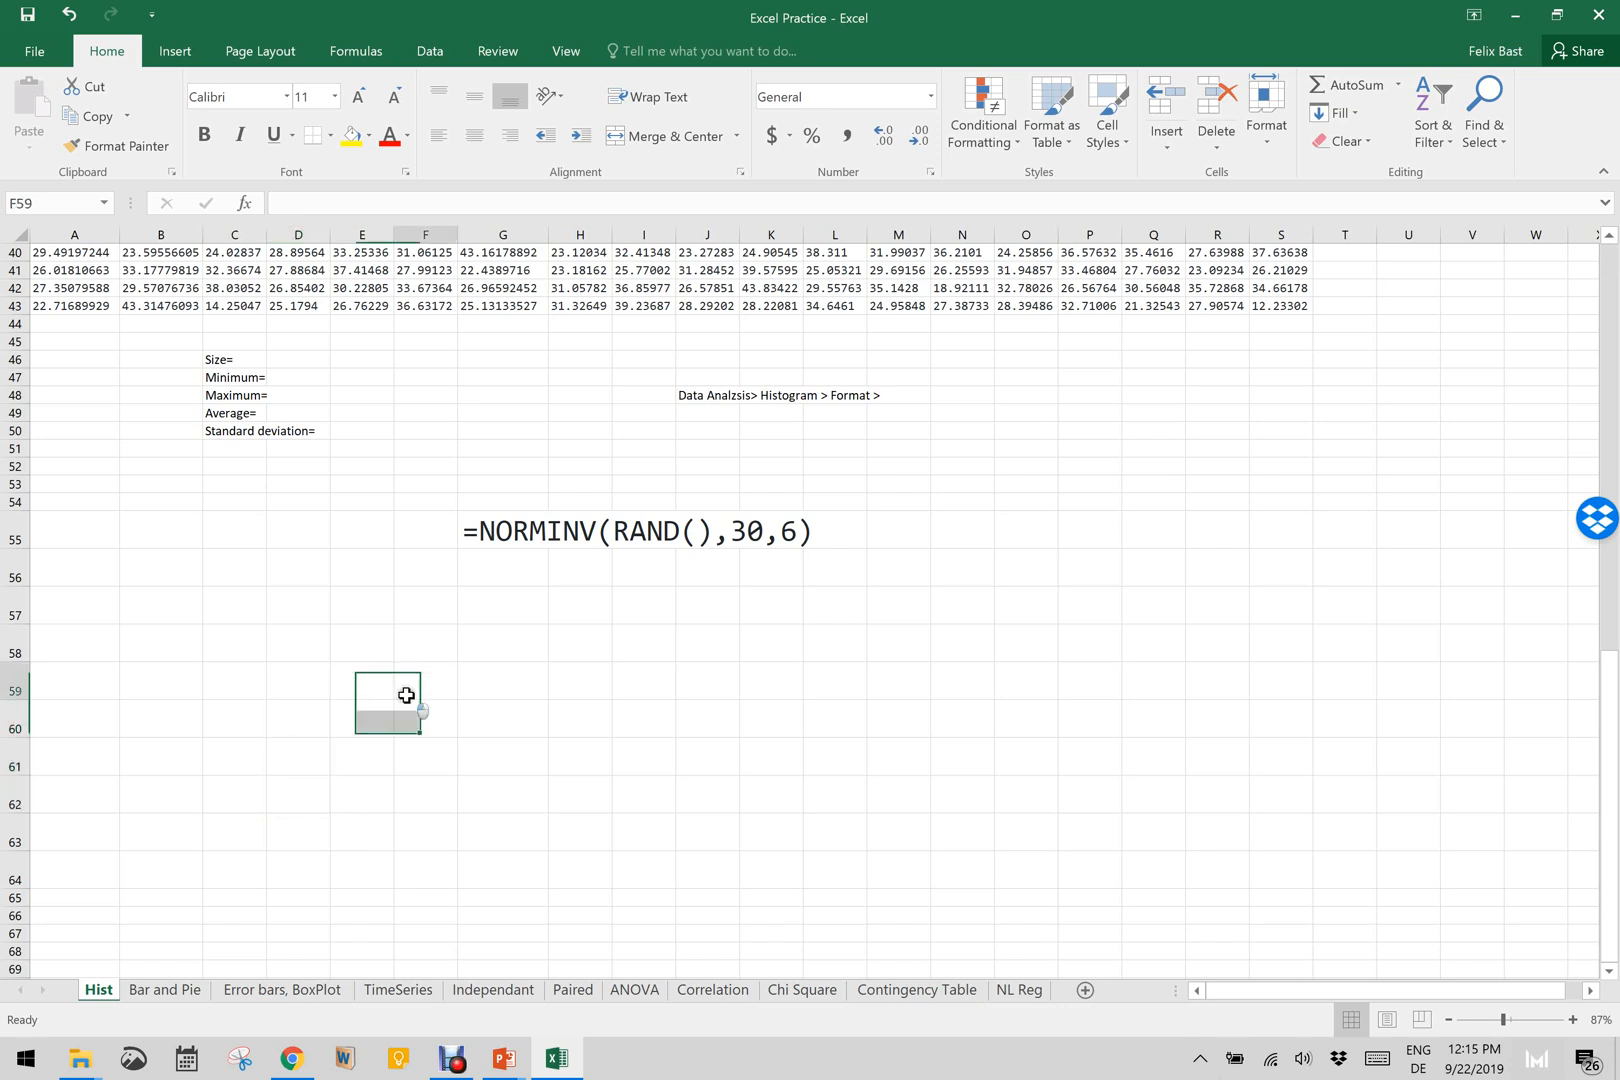
# Step: Enter 1, 2 and 3 in cells D60 to D62 and continue the series down to 12 in D71
pyautogui.click(305, 709)
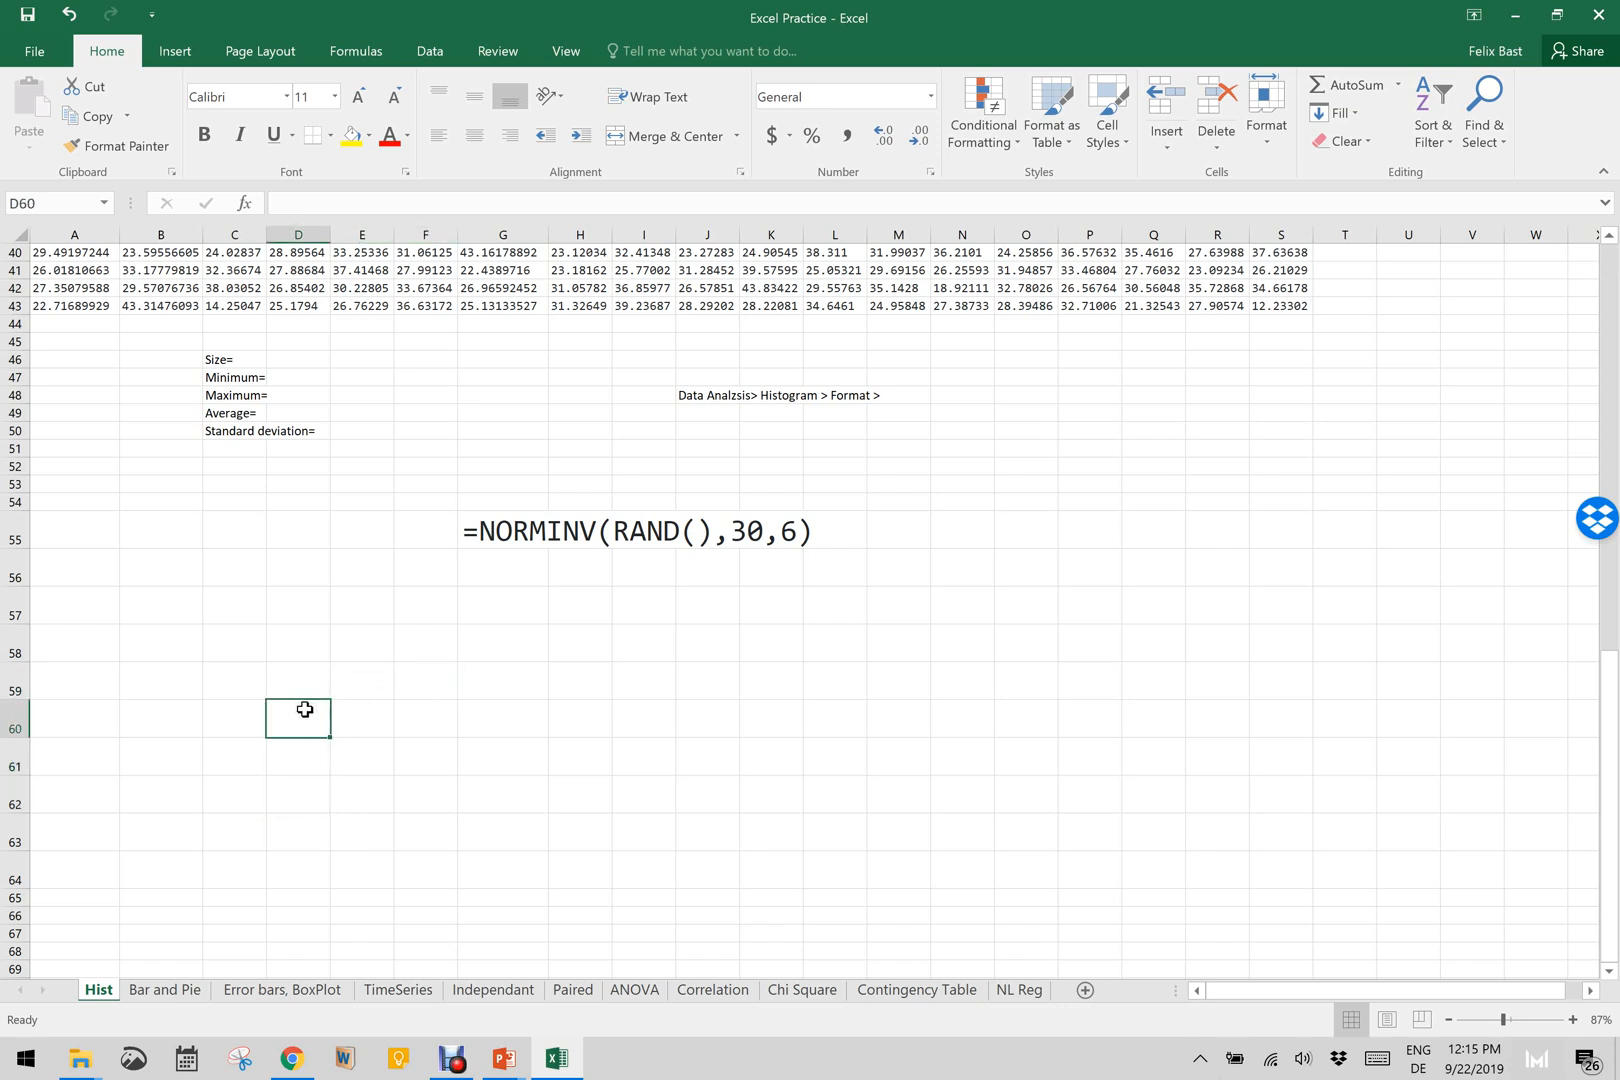
pyautogui.write('1')
pyautogui.press('Return')
pyautogui.write('2')
pyautogui.press('Return')
pyautogui.write('3')
pyautogui.press('Return')
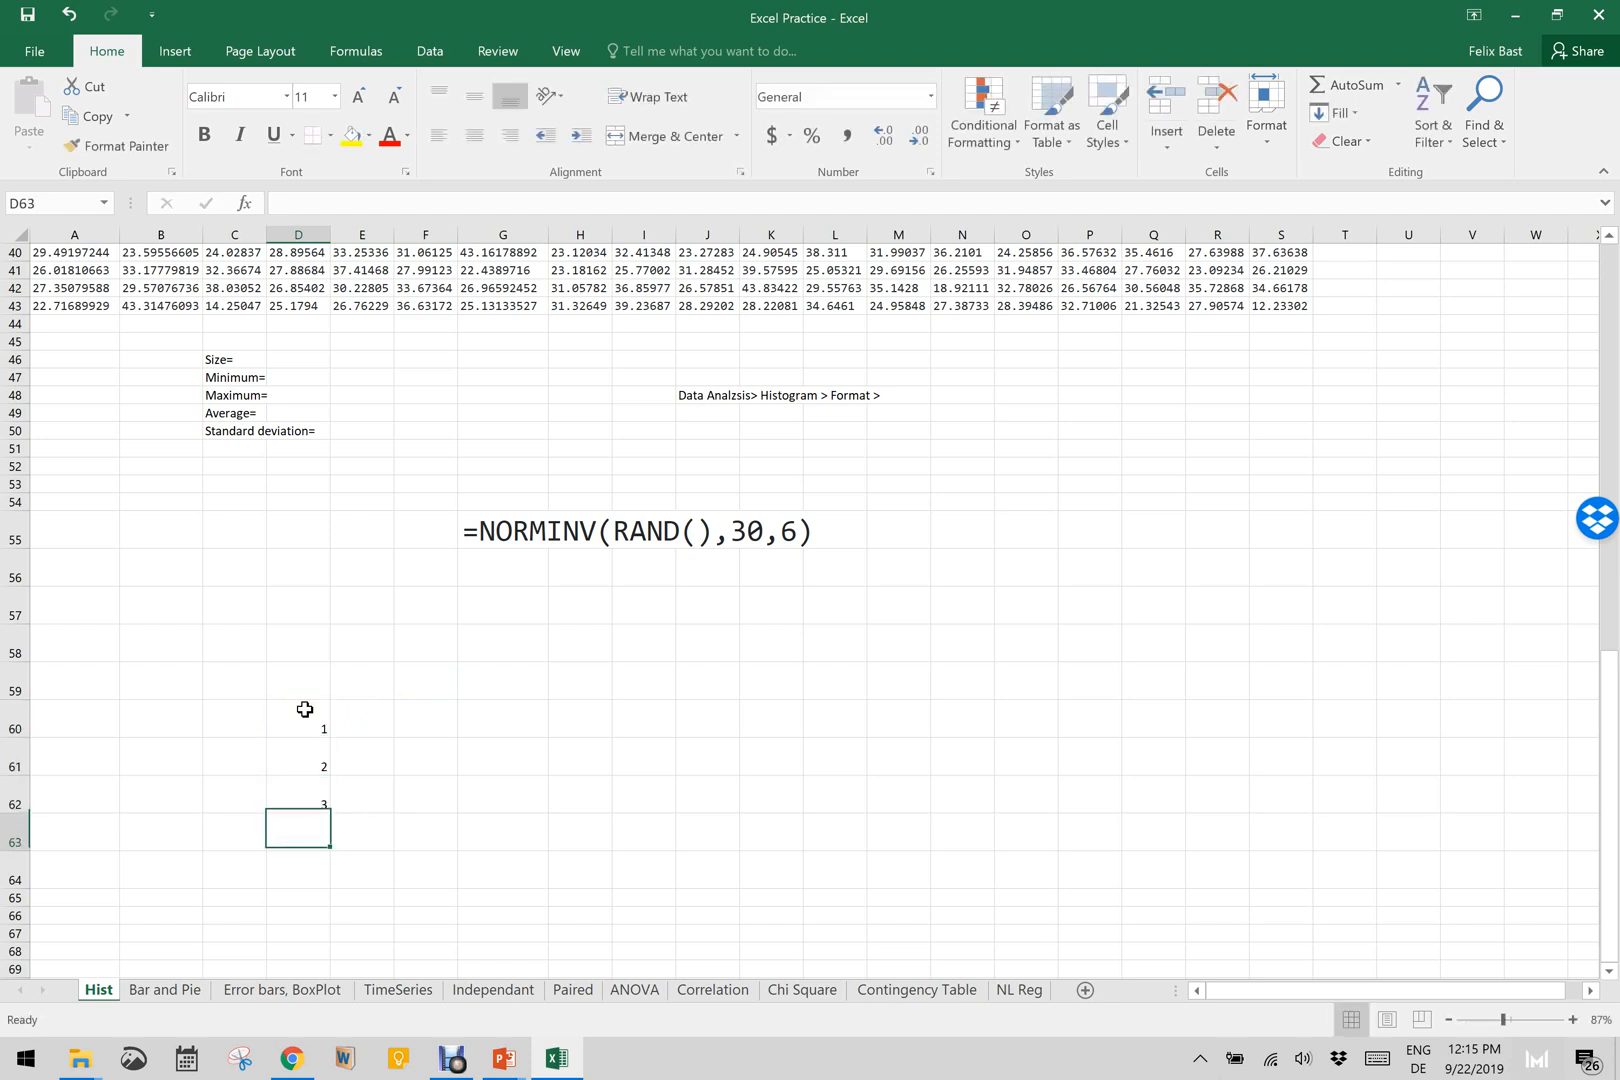
pyautogui.moveTo(313, 717); pyautogui.dragTo(324, 978)
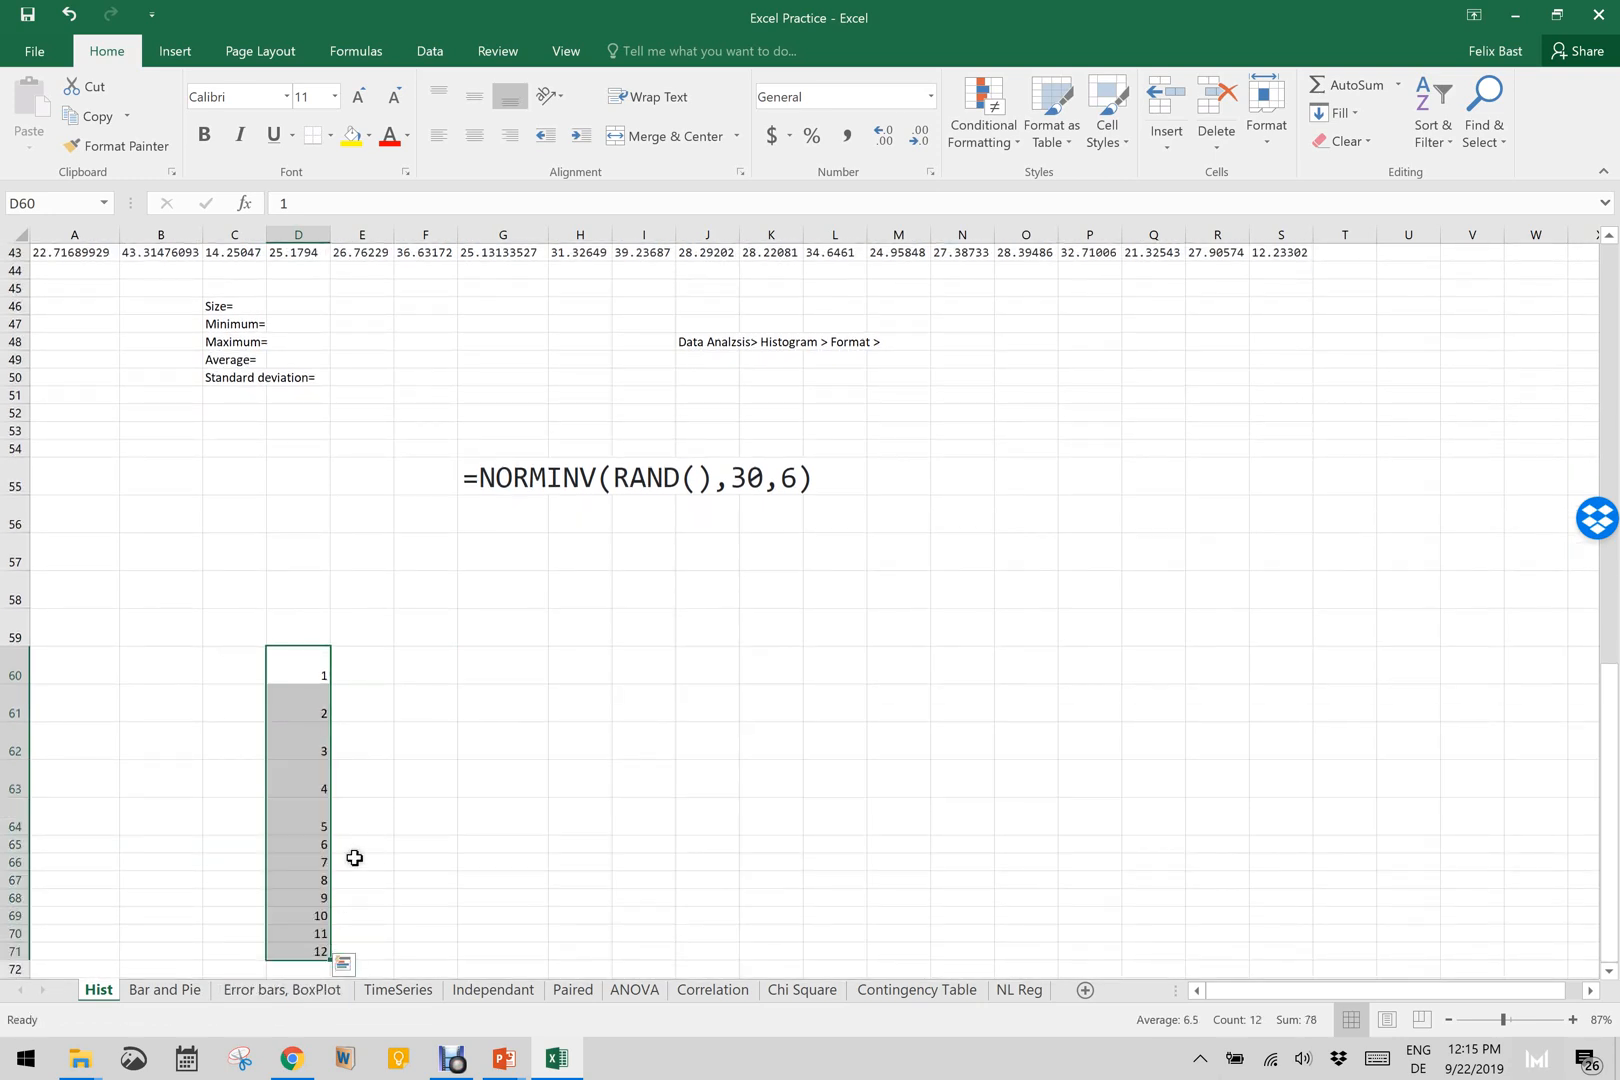
# Step: Clear the number series from cells D60 to D71
pyautogui.click(359, 630)
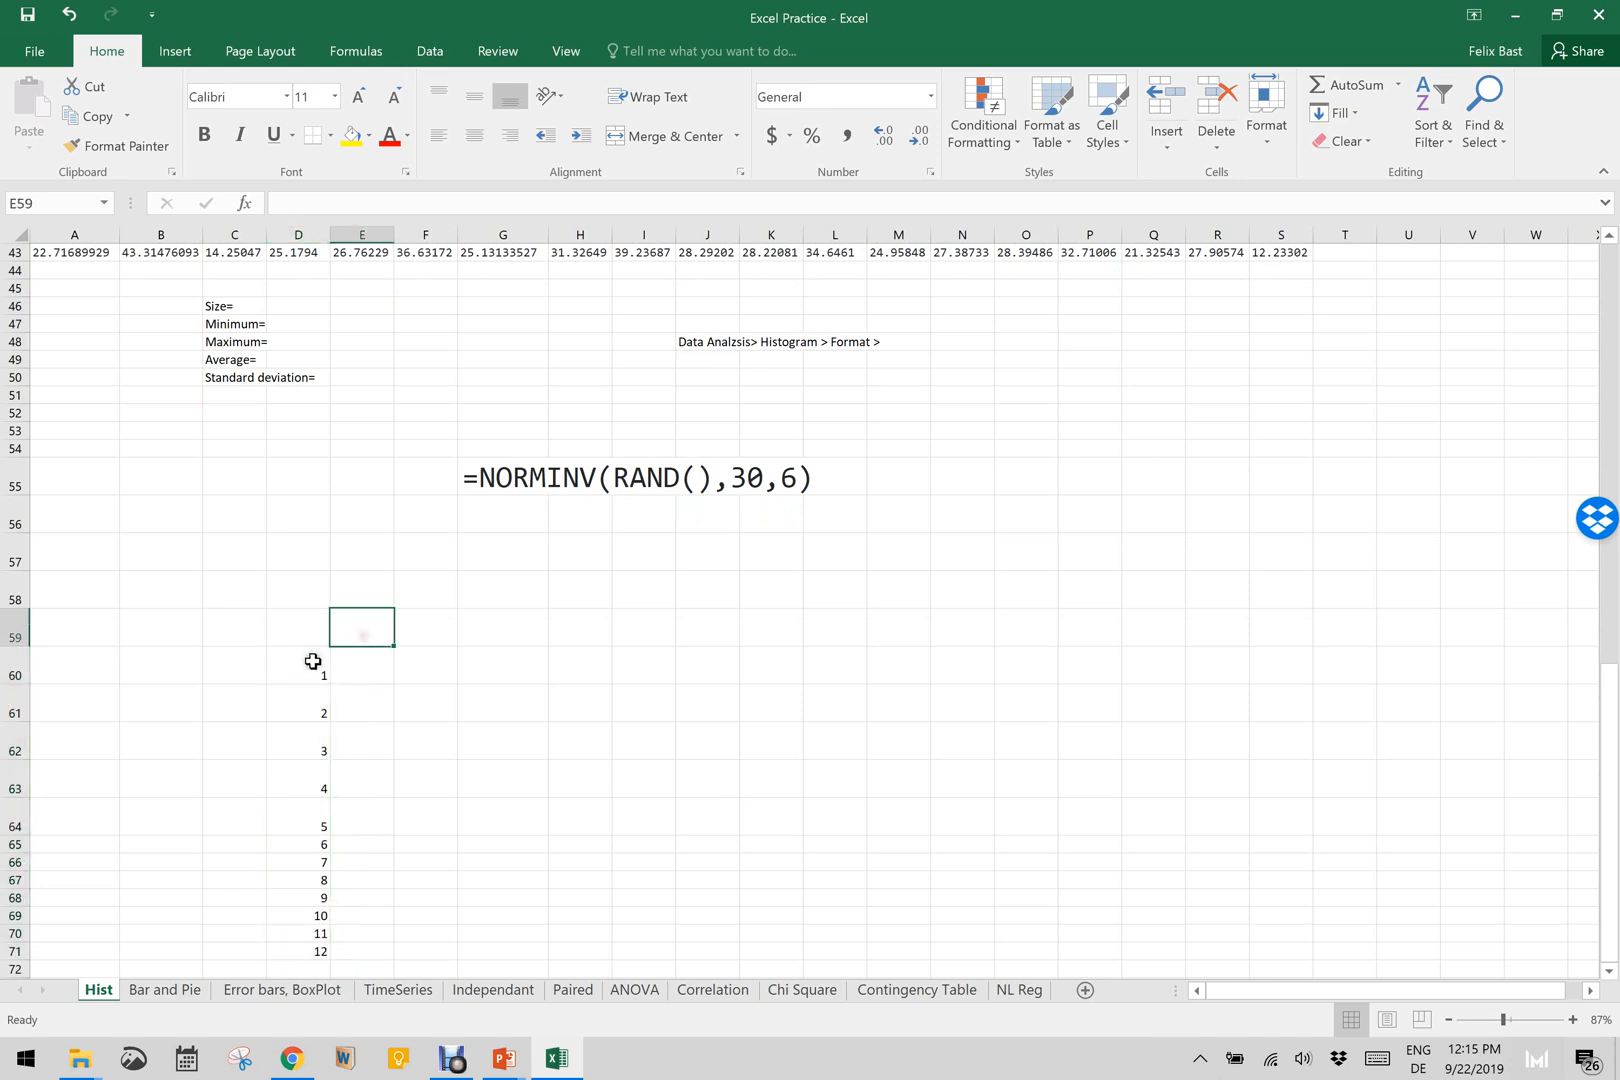
pyautogui.moveTo(313, 662); pyautogui.dragTo(301, 953)
pyautogui.press('BackSpace')
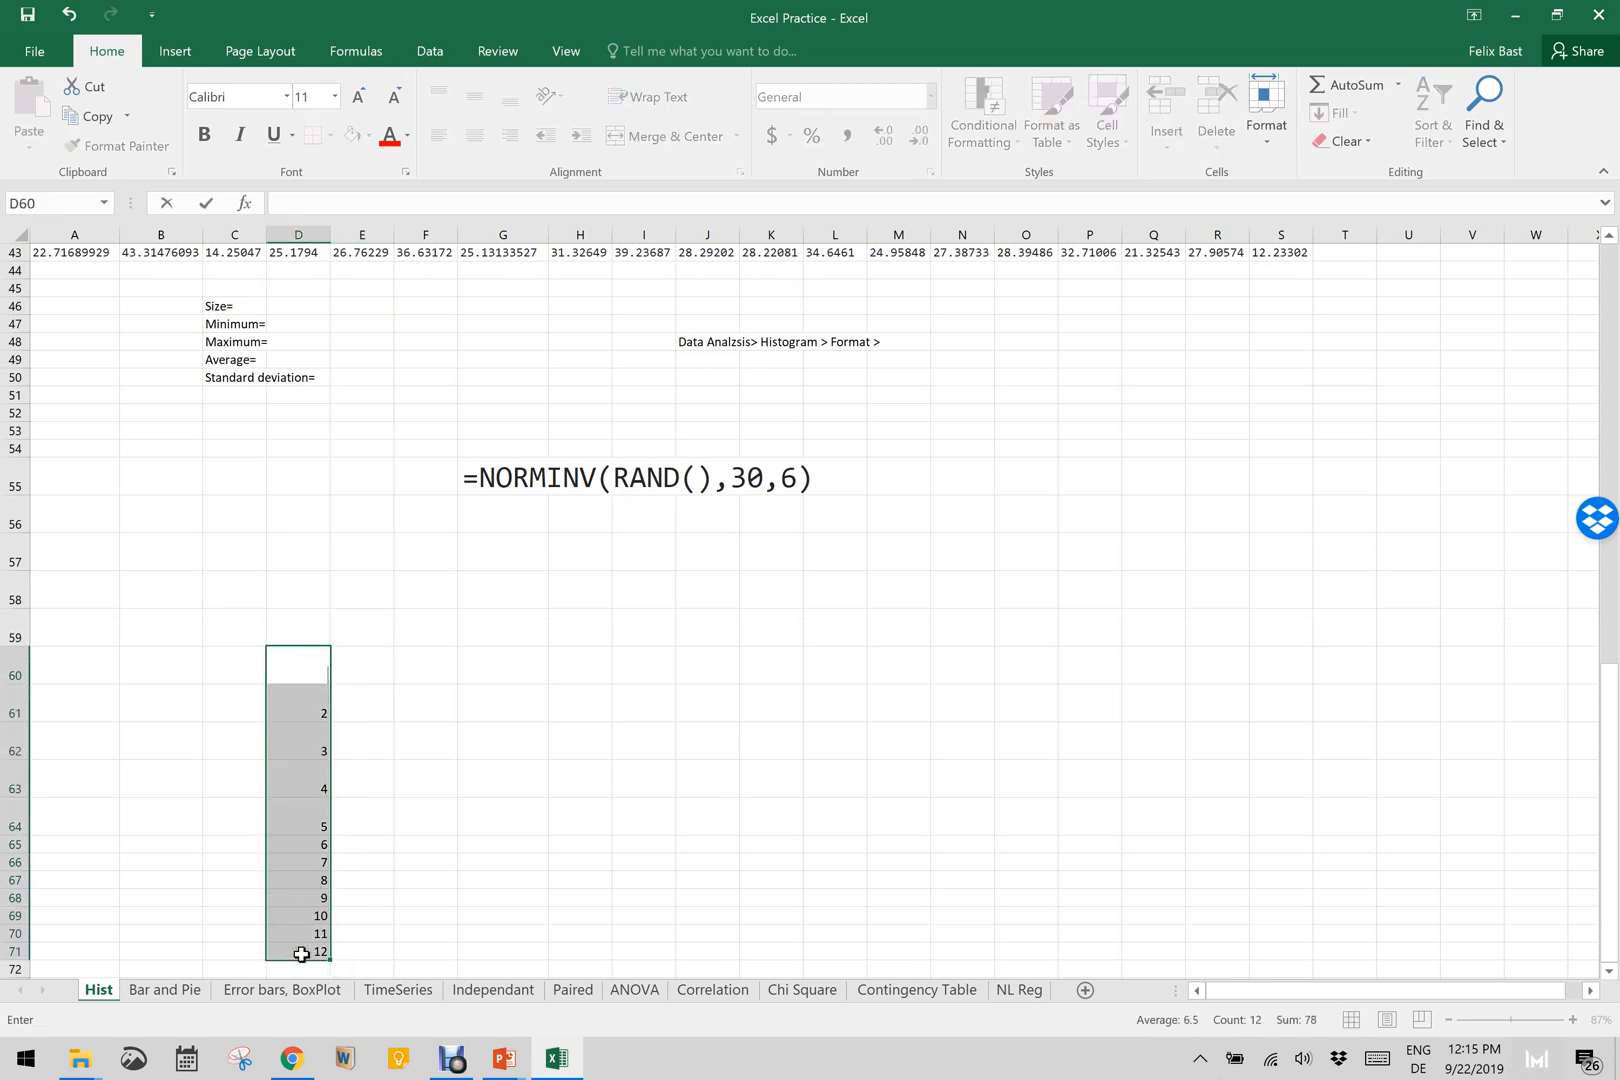
pyautogui.click(372, 623)
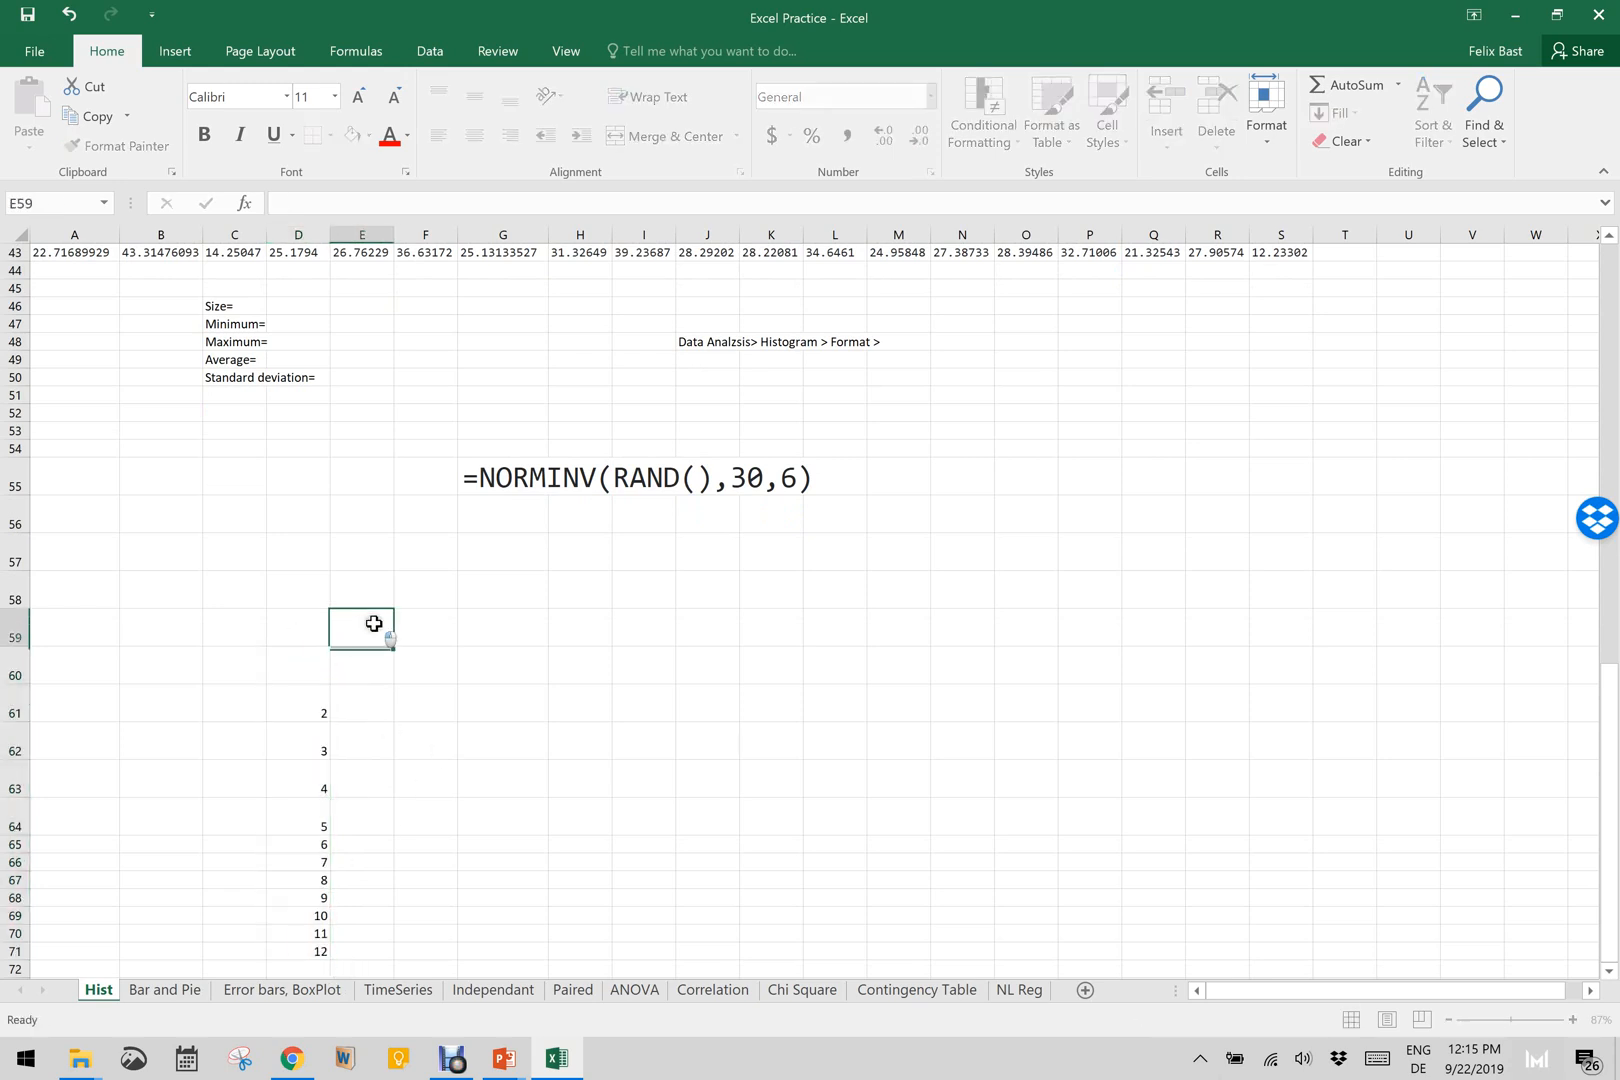
pyautogui.moveTo(305, 644); pyautogui.dragTo(305, 962)
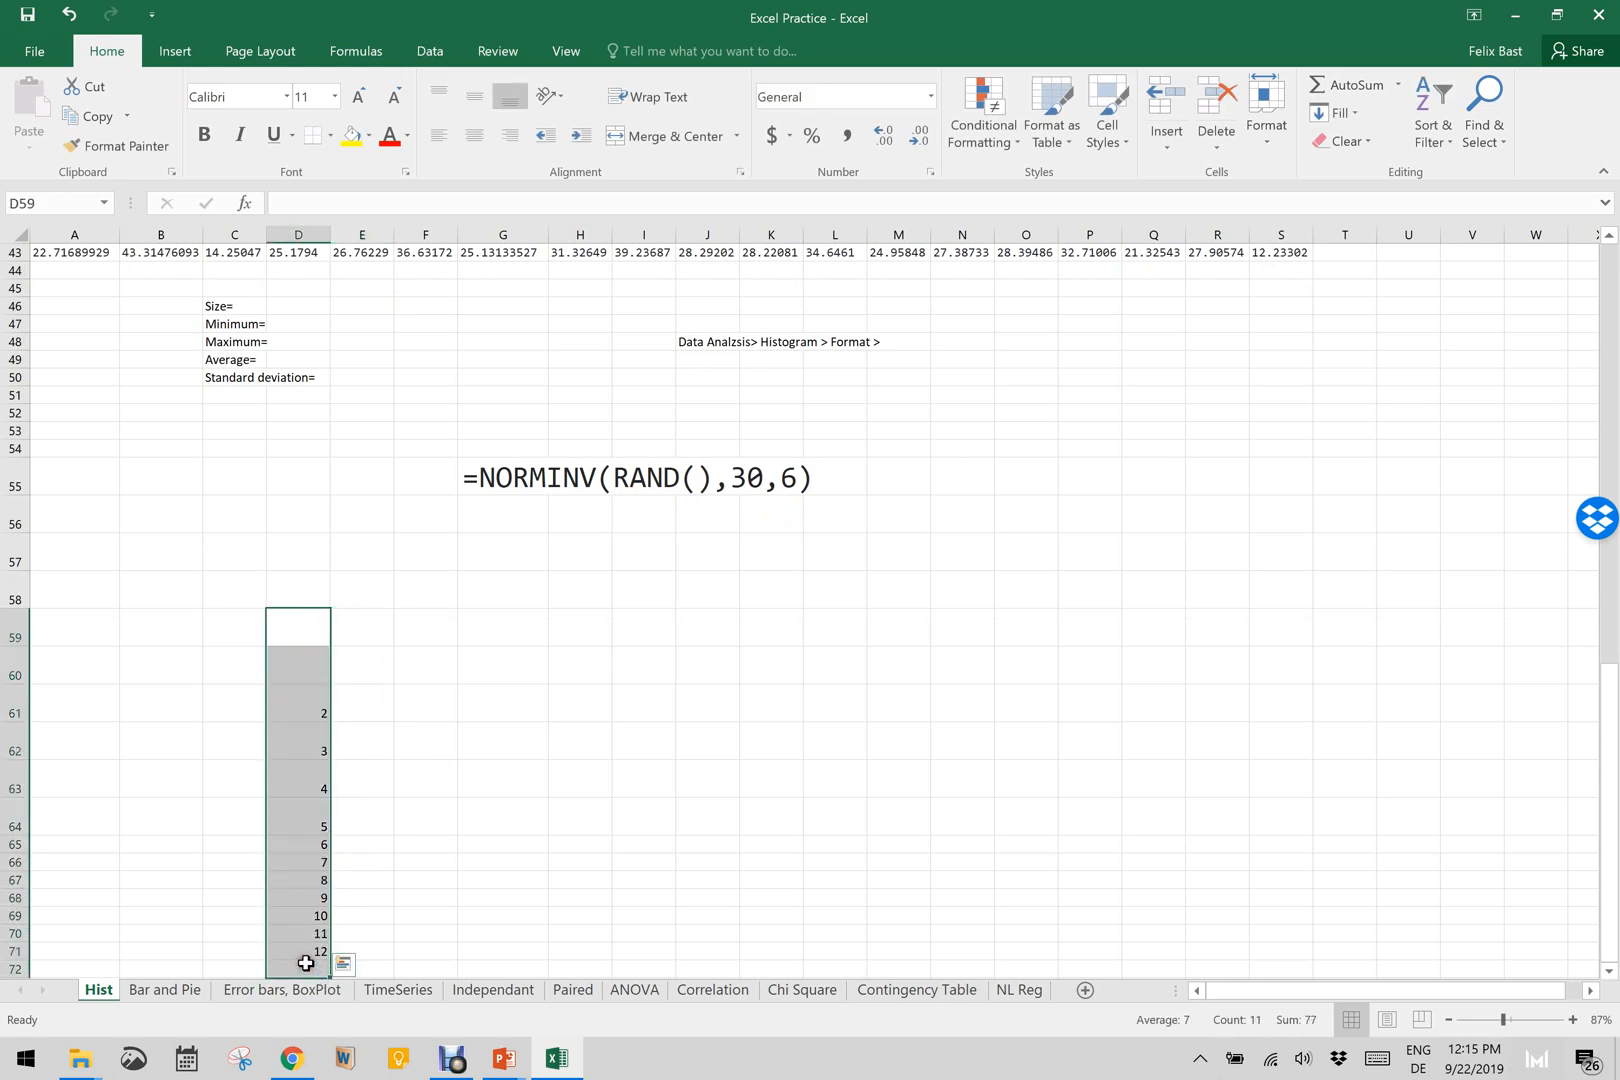
pyautogui.press('Delete')
# Step: Calculate 45 times 67 in cell F62 with the formula =45*67
pyautogui.click(415, 757)
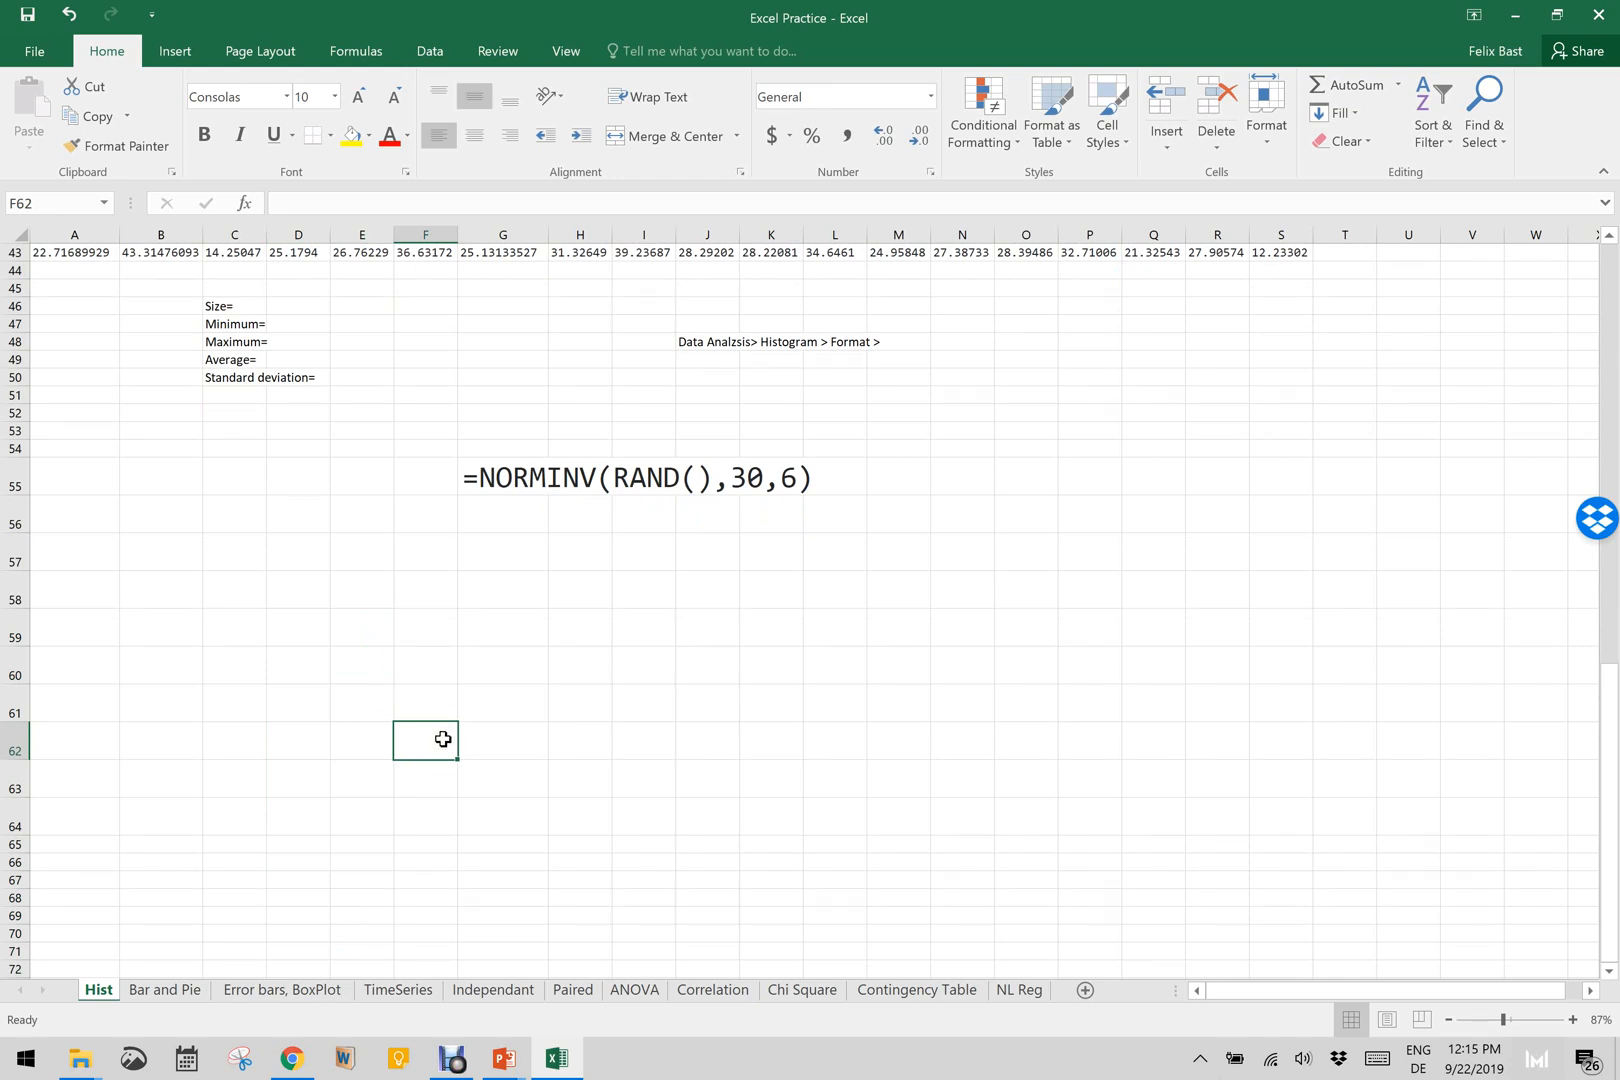
pyautogui.write('=')
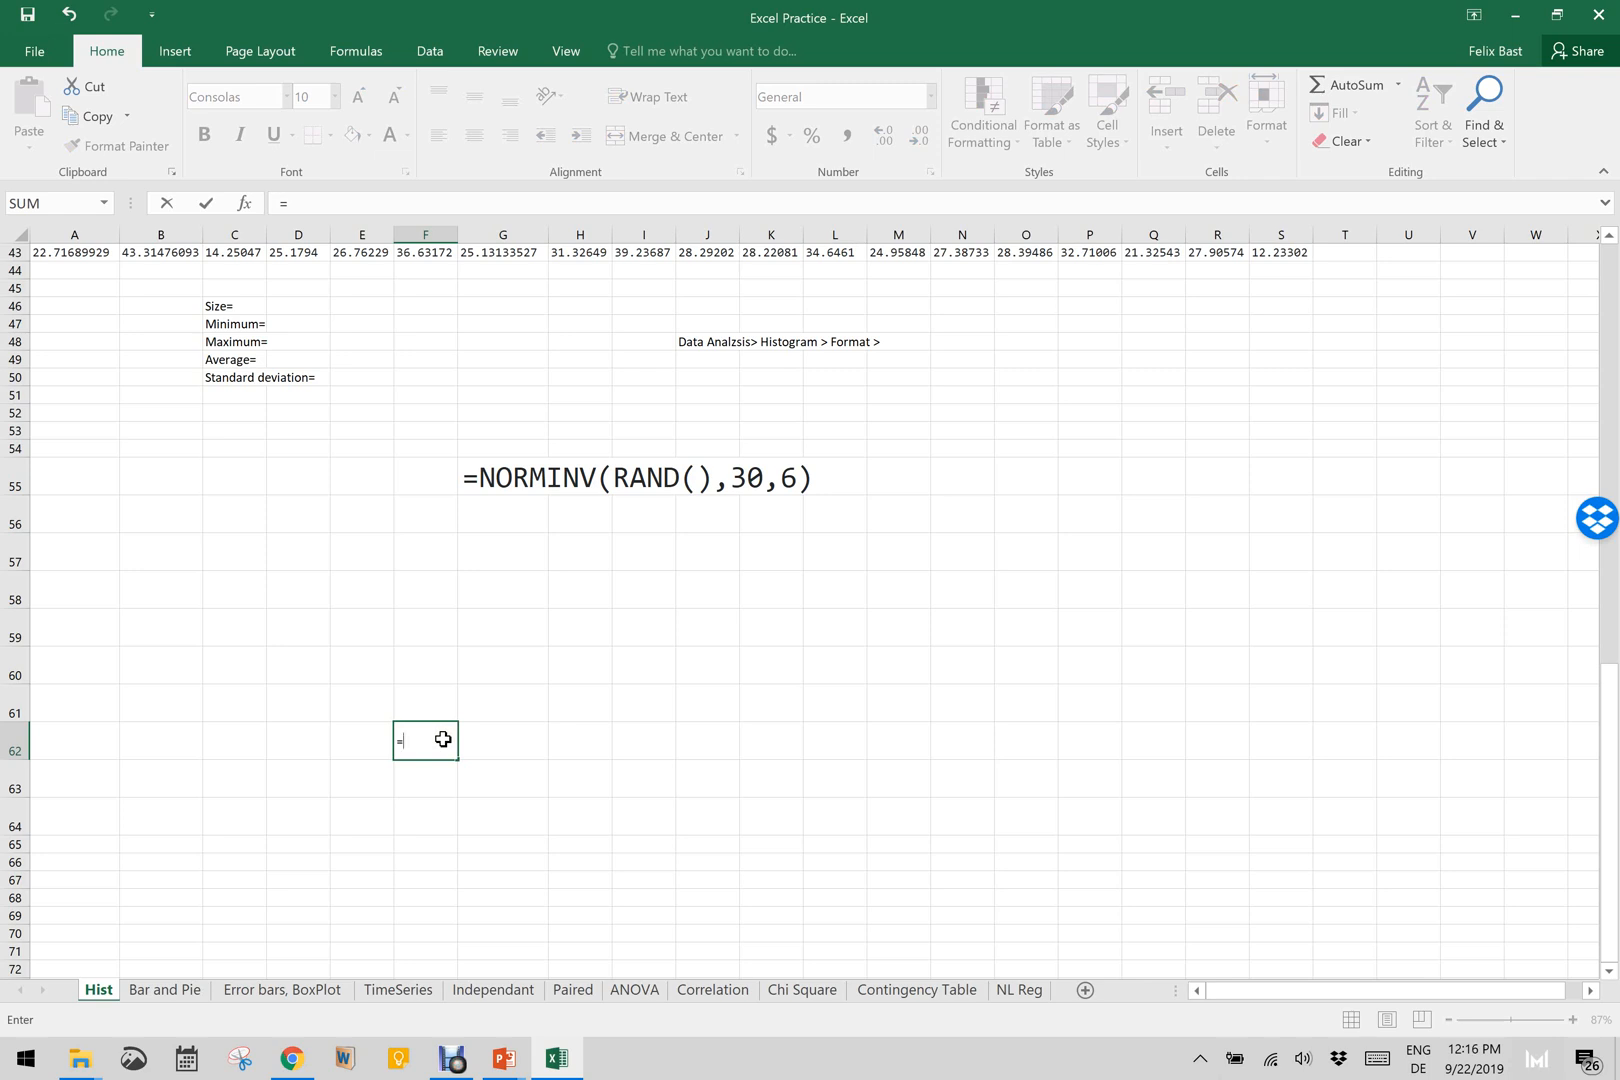
pyautogui.write('45*67')
pyautogui.press('Return')
pyautogui.click(443, 739)
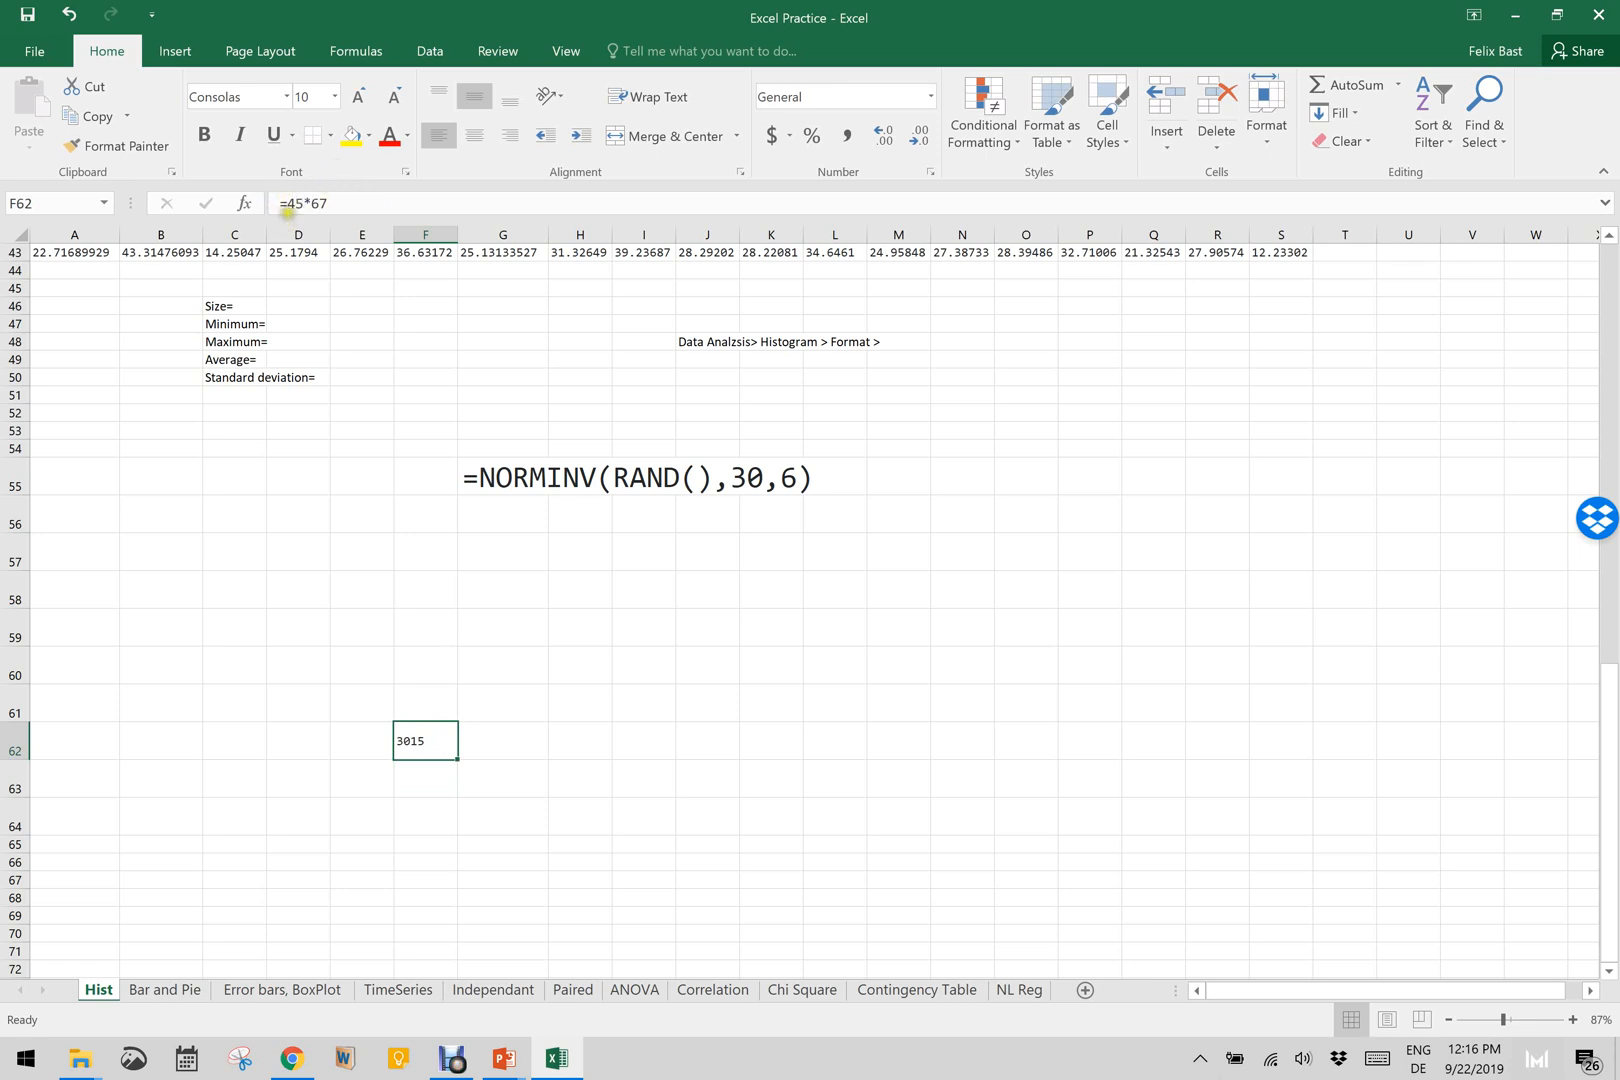
# Step: Extend the multiplication formula in cell F62 with a division by 4 so it reads =45*67/4
pyautogui.click(330, 204)
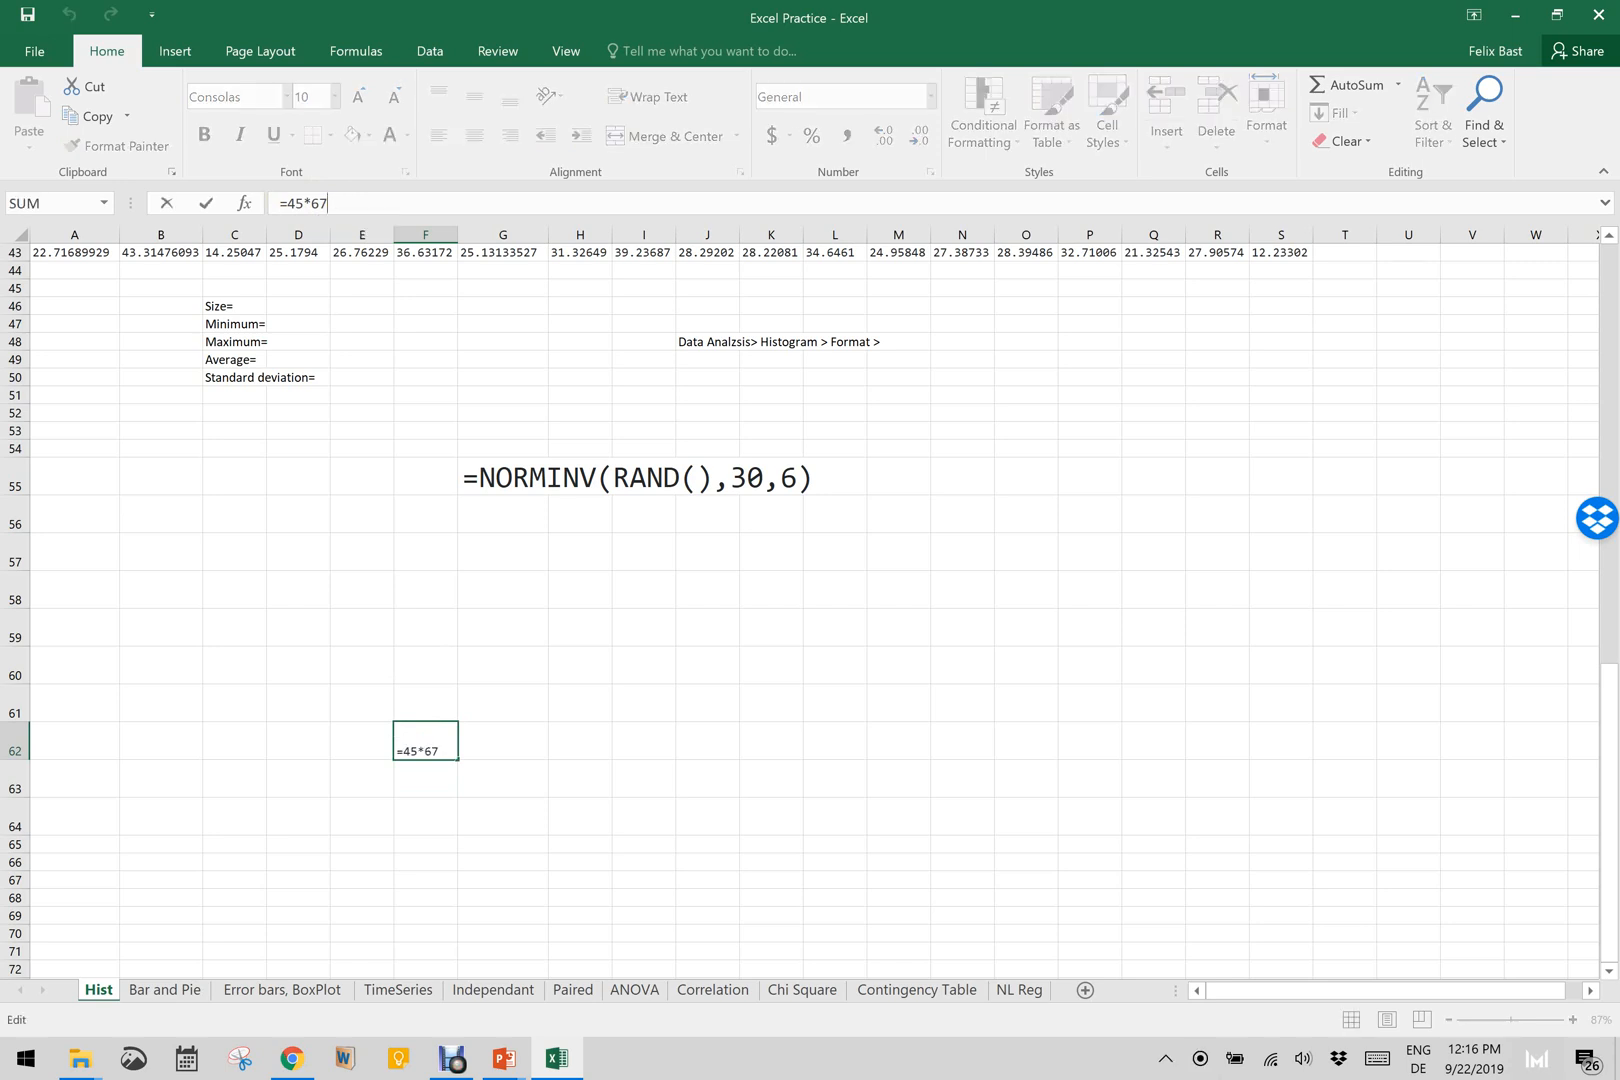
pyautogui.write('/4')
pyautogui.press('Return')
pyautogui.click(447, 742)
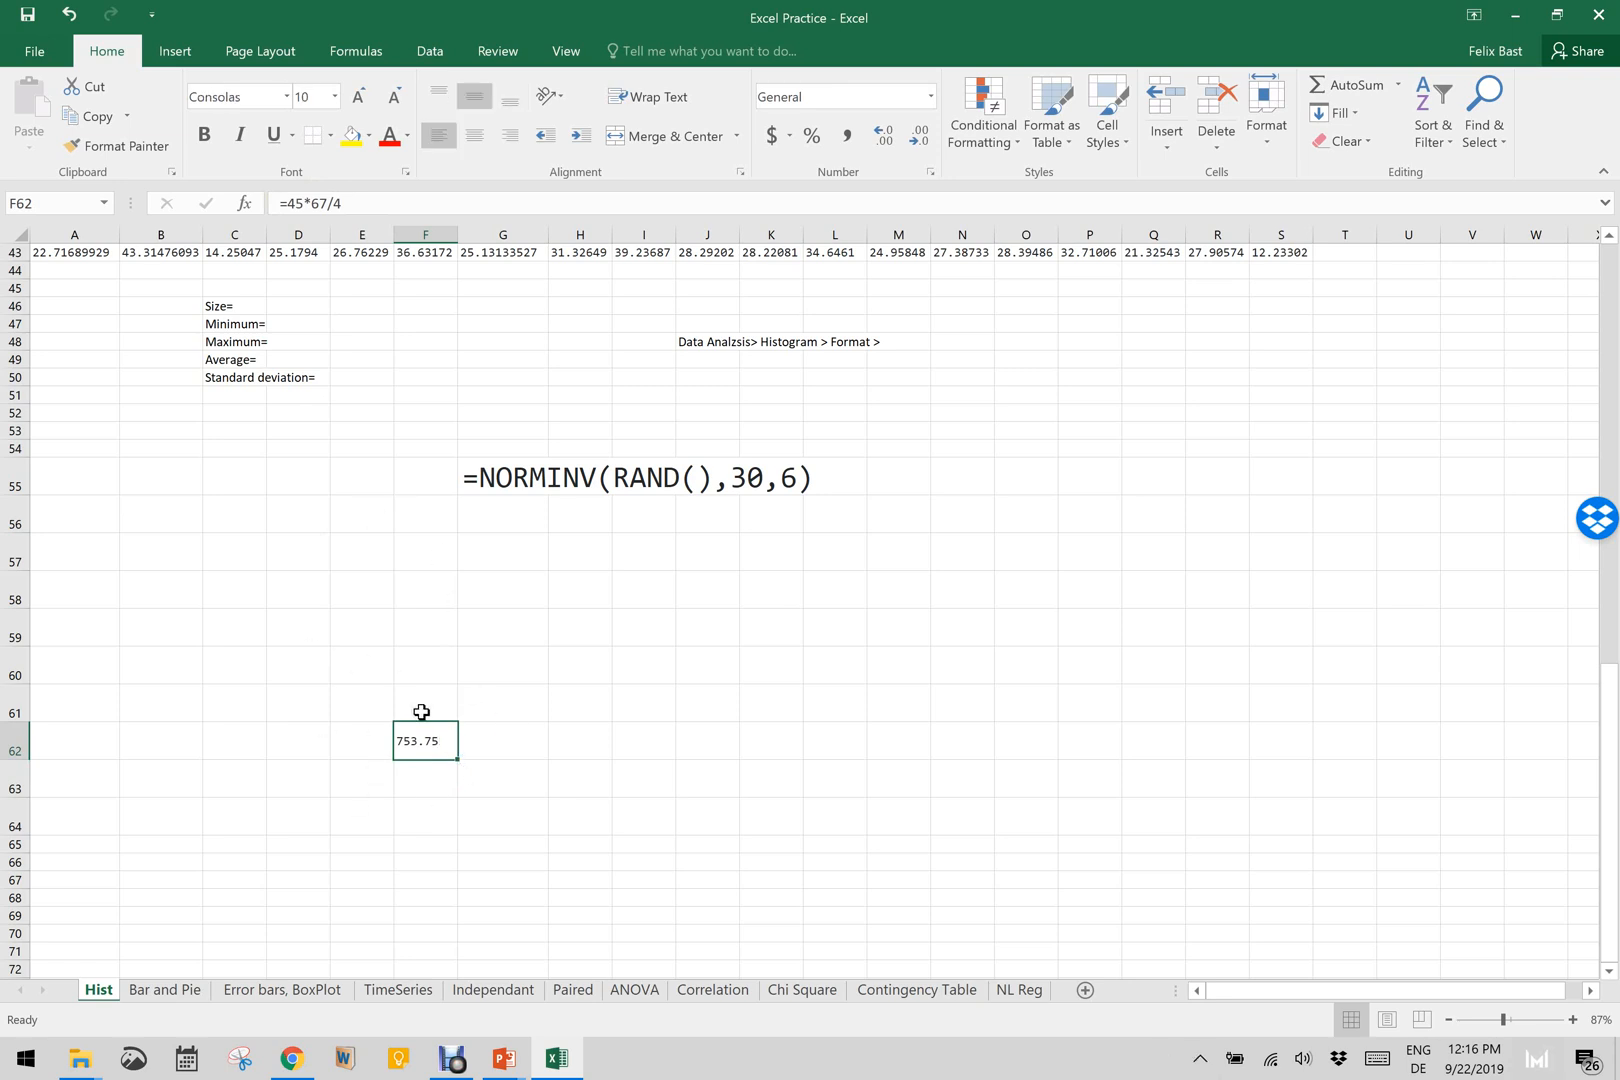
# Step: Delete the formula from cell F62
pyautogui.click(421, 712)
pyautogui.click(412, 752)
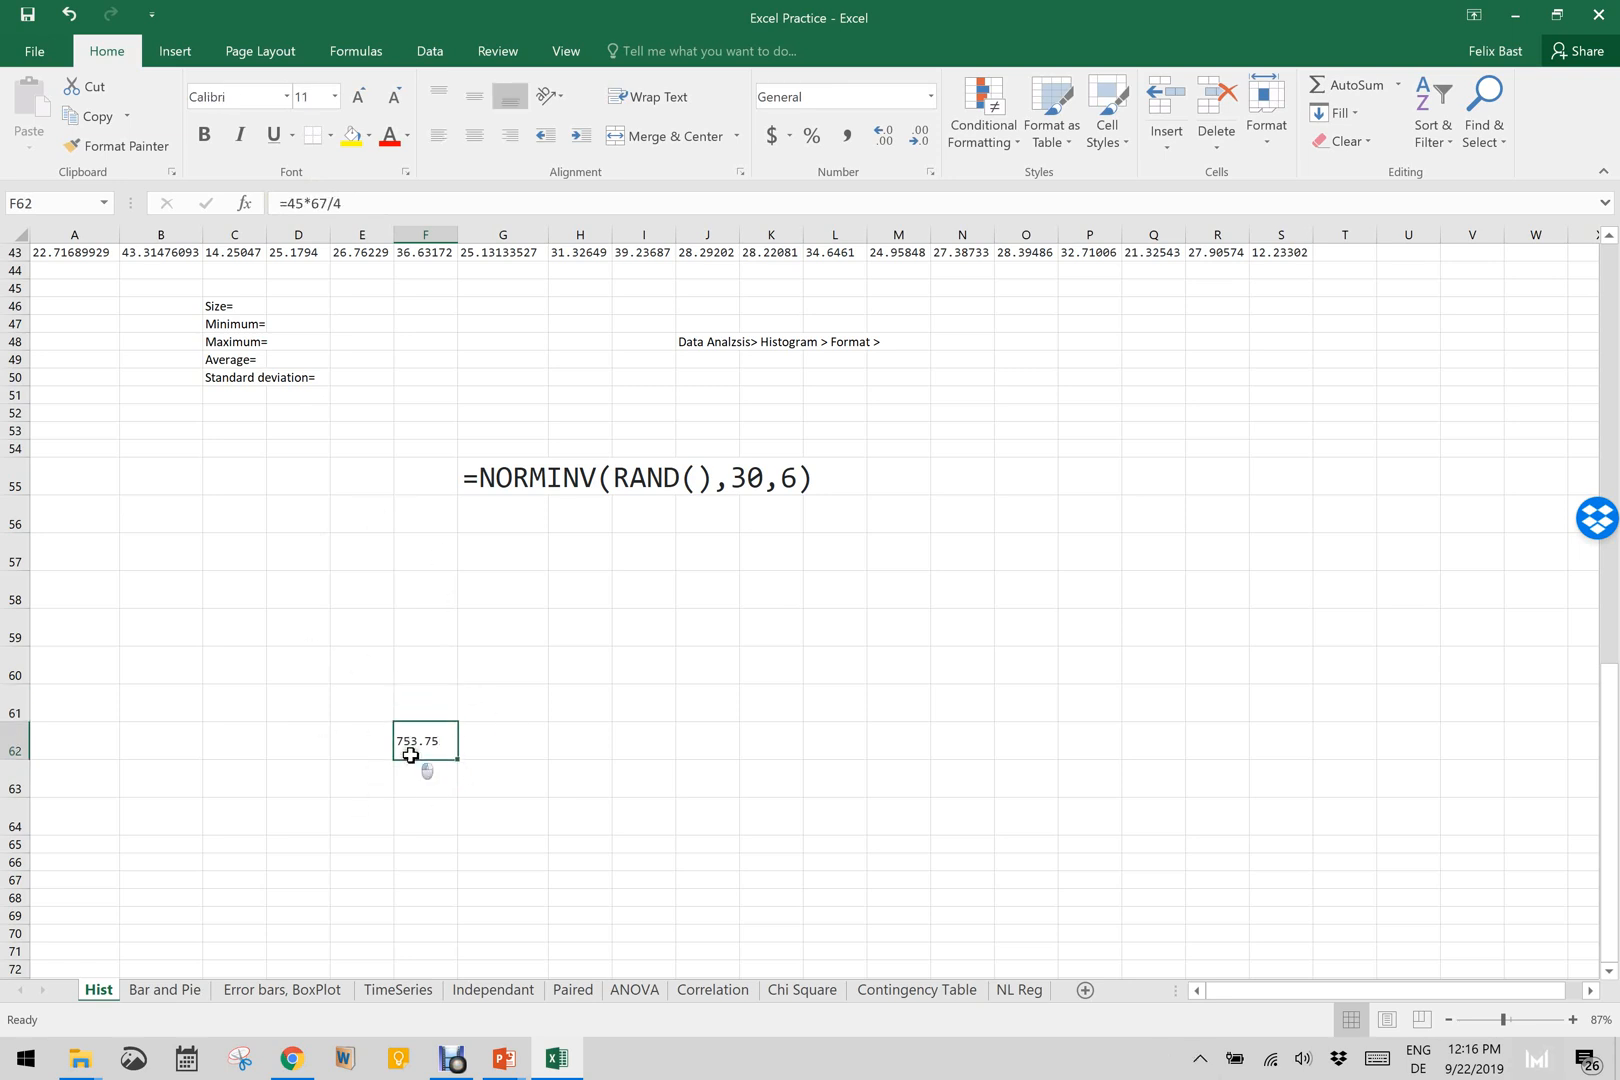
pyautogui.press('Delete')
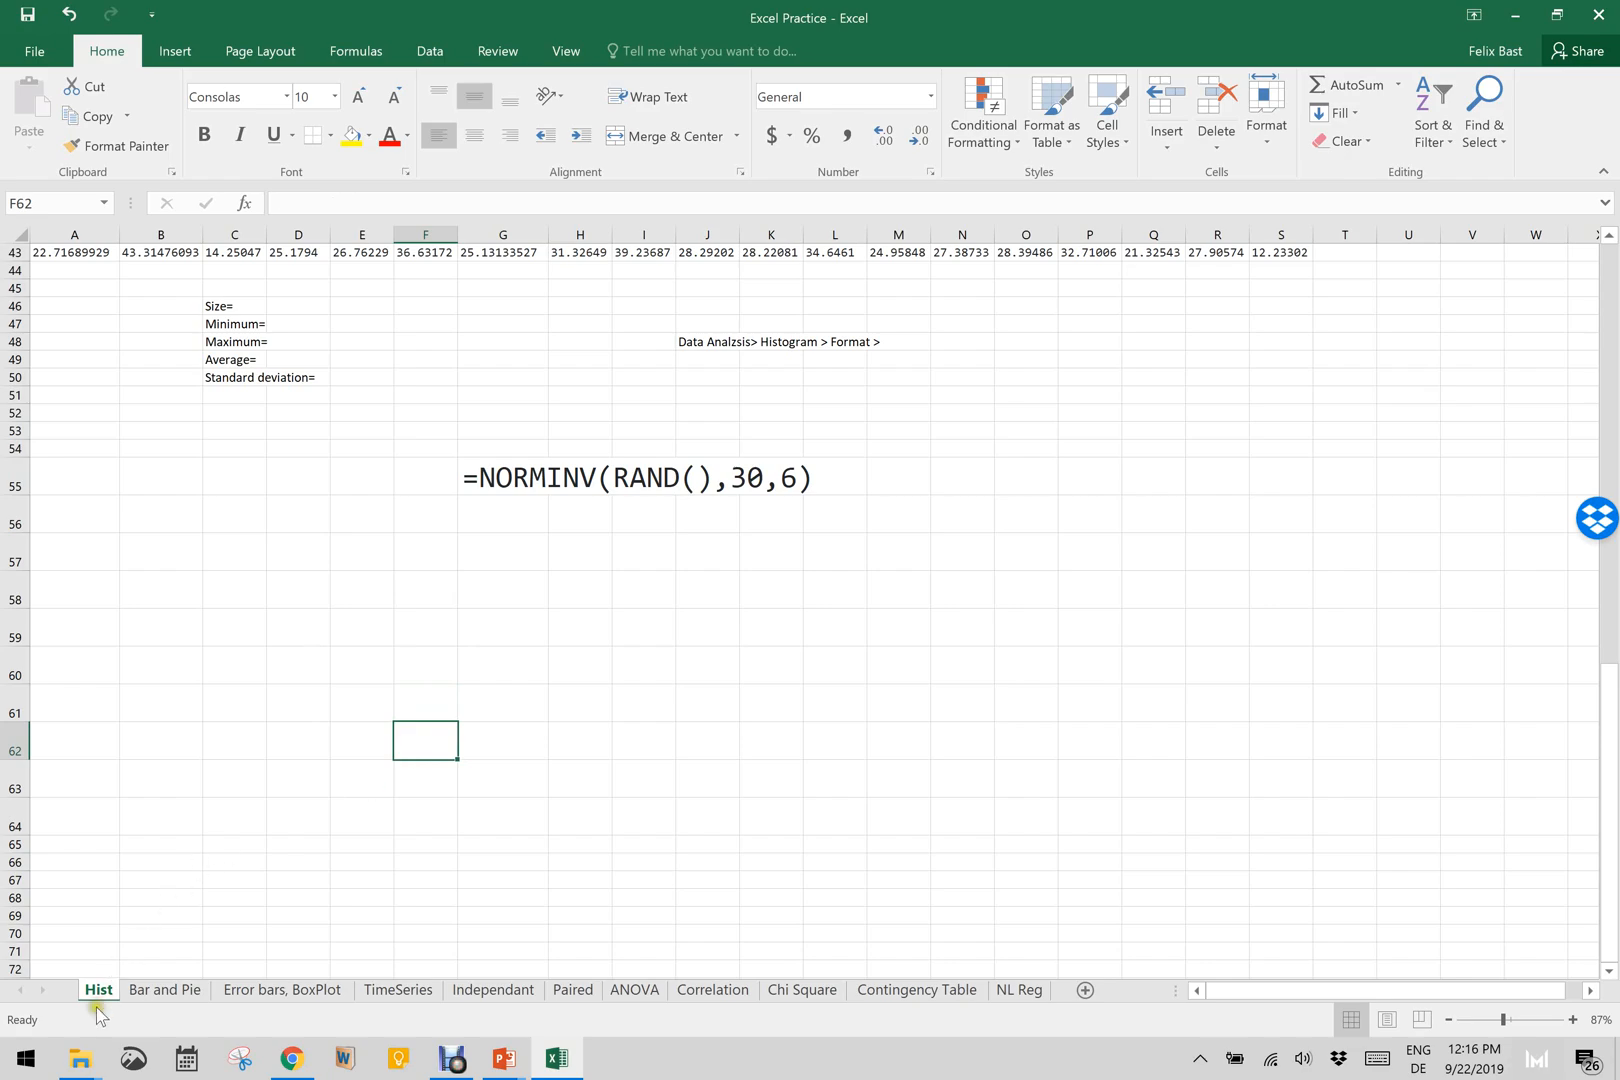
# Step: Enter the random number formula =RANDBETWEEN(40,20) in cell D57, below the data on the Hist sheet
pyautogui.scroll(14, 326, 476)
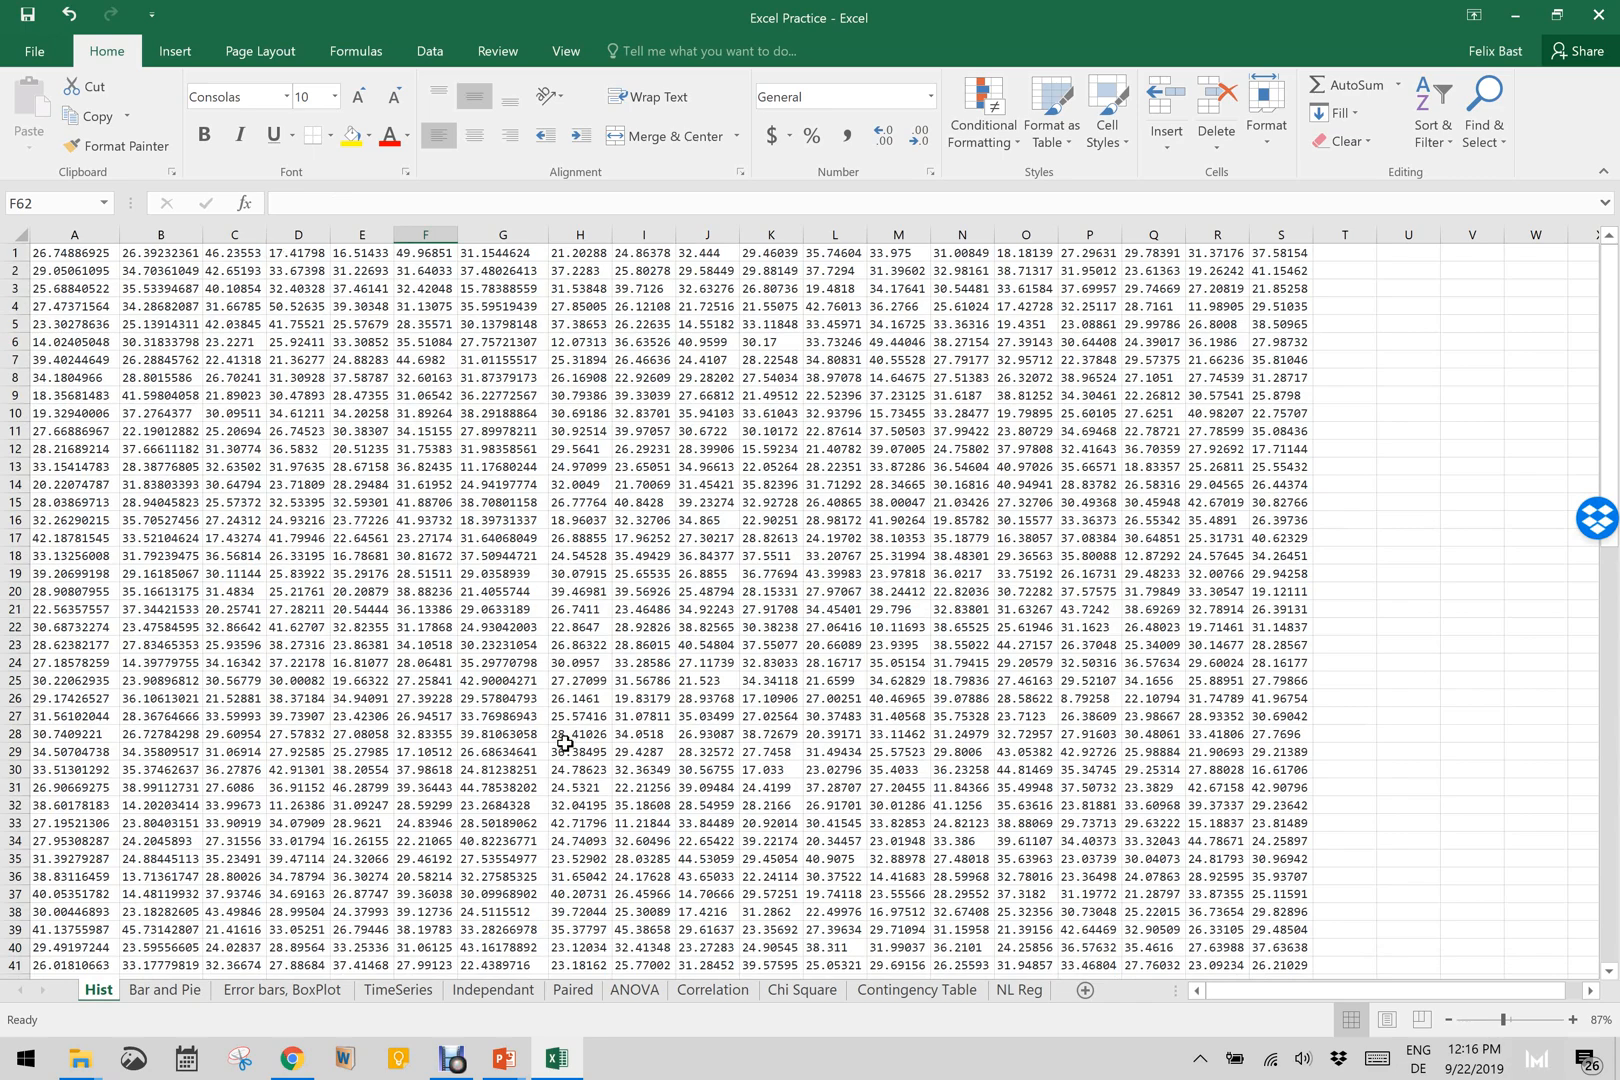
pyautogui.scroll(-9, 565, 743)
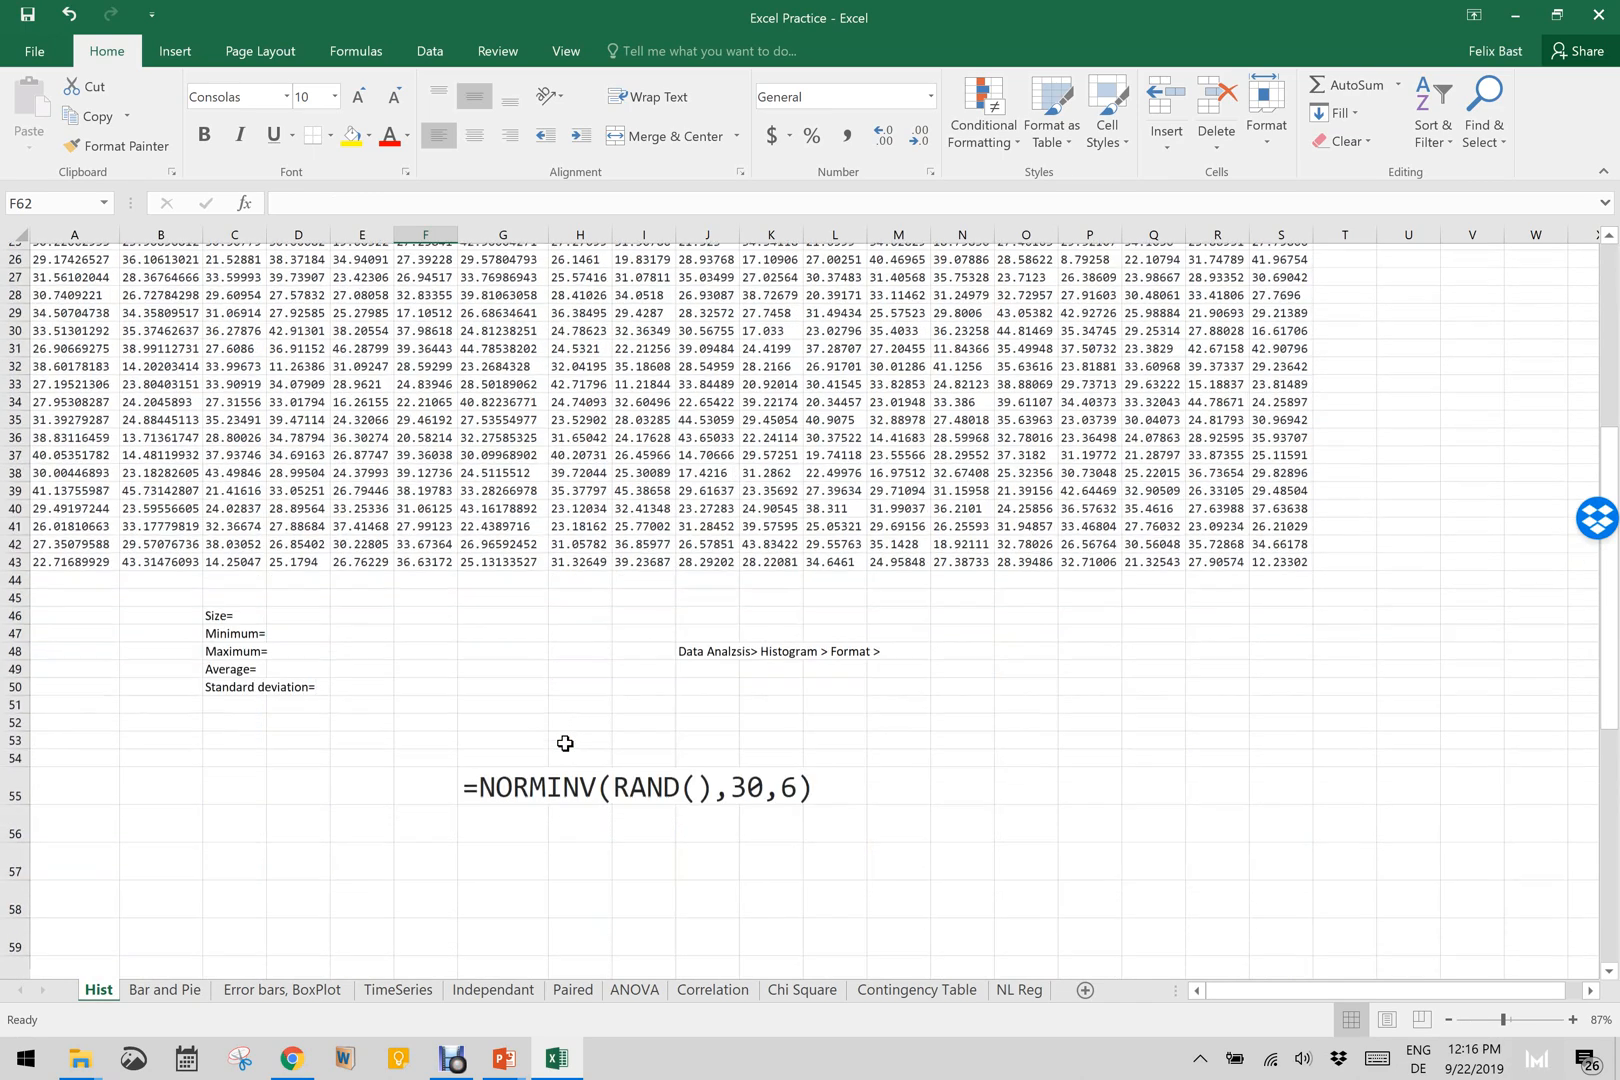
pyautogui.click(292, 798)
pyautogui.write('=')
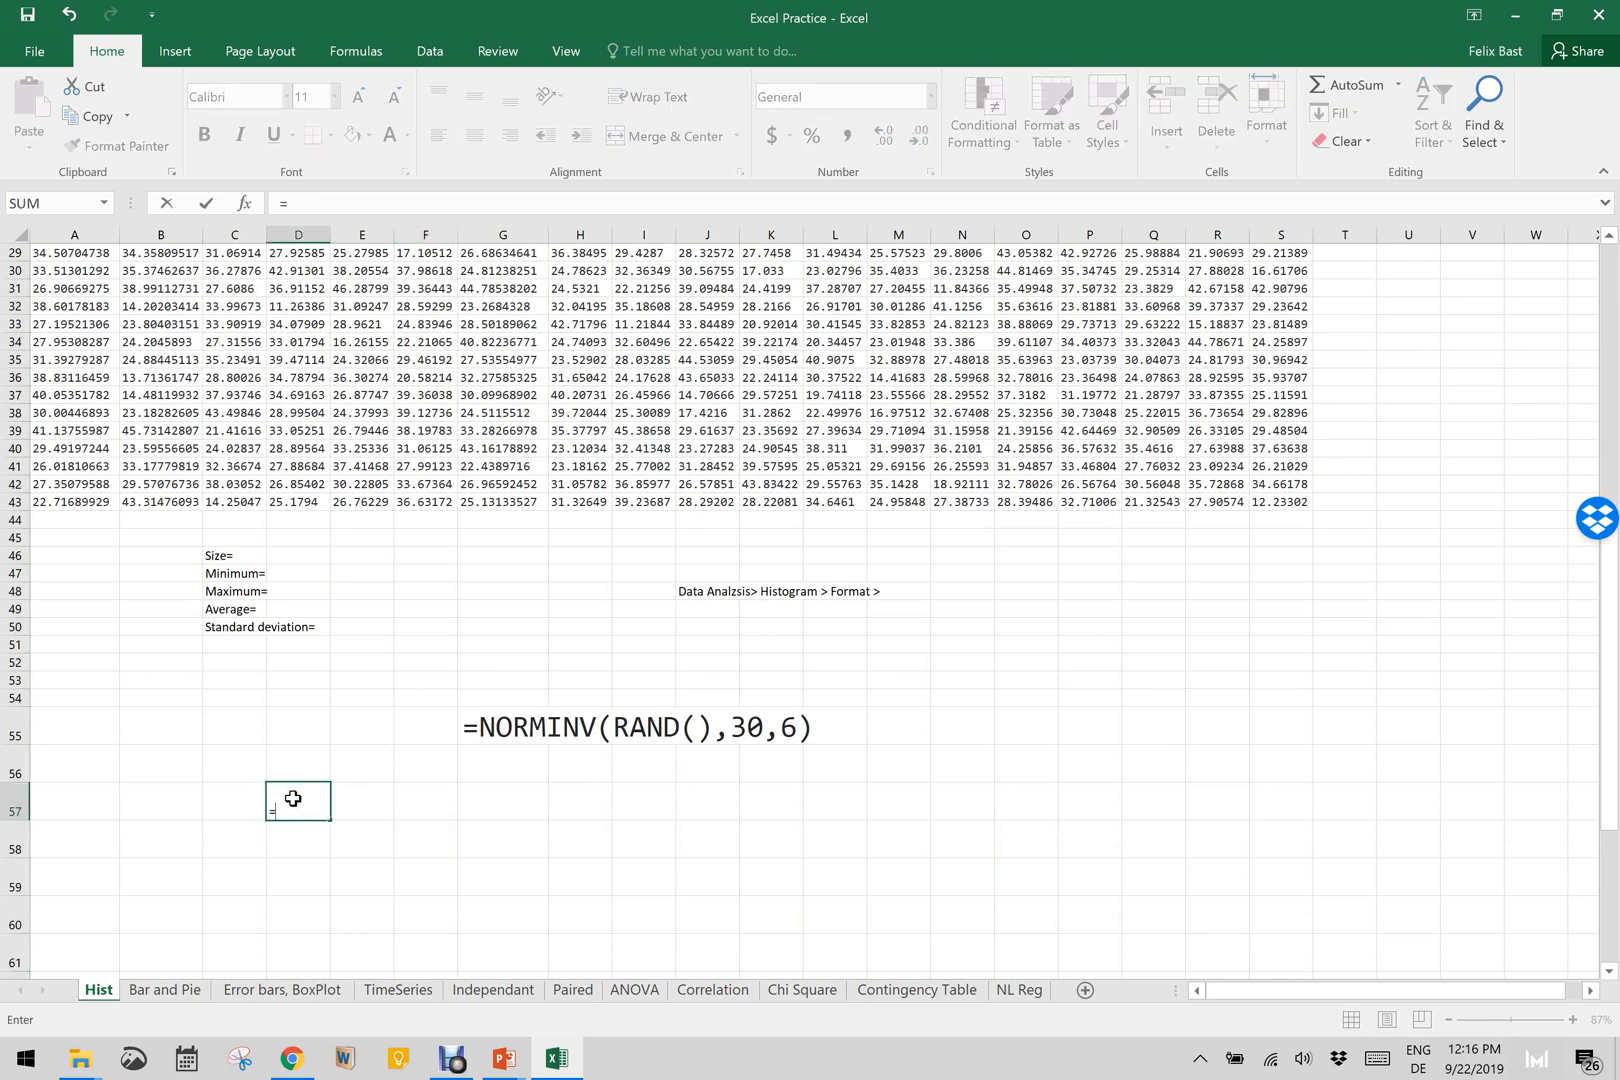
pyautogui.write('RAND')
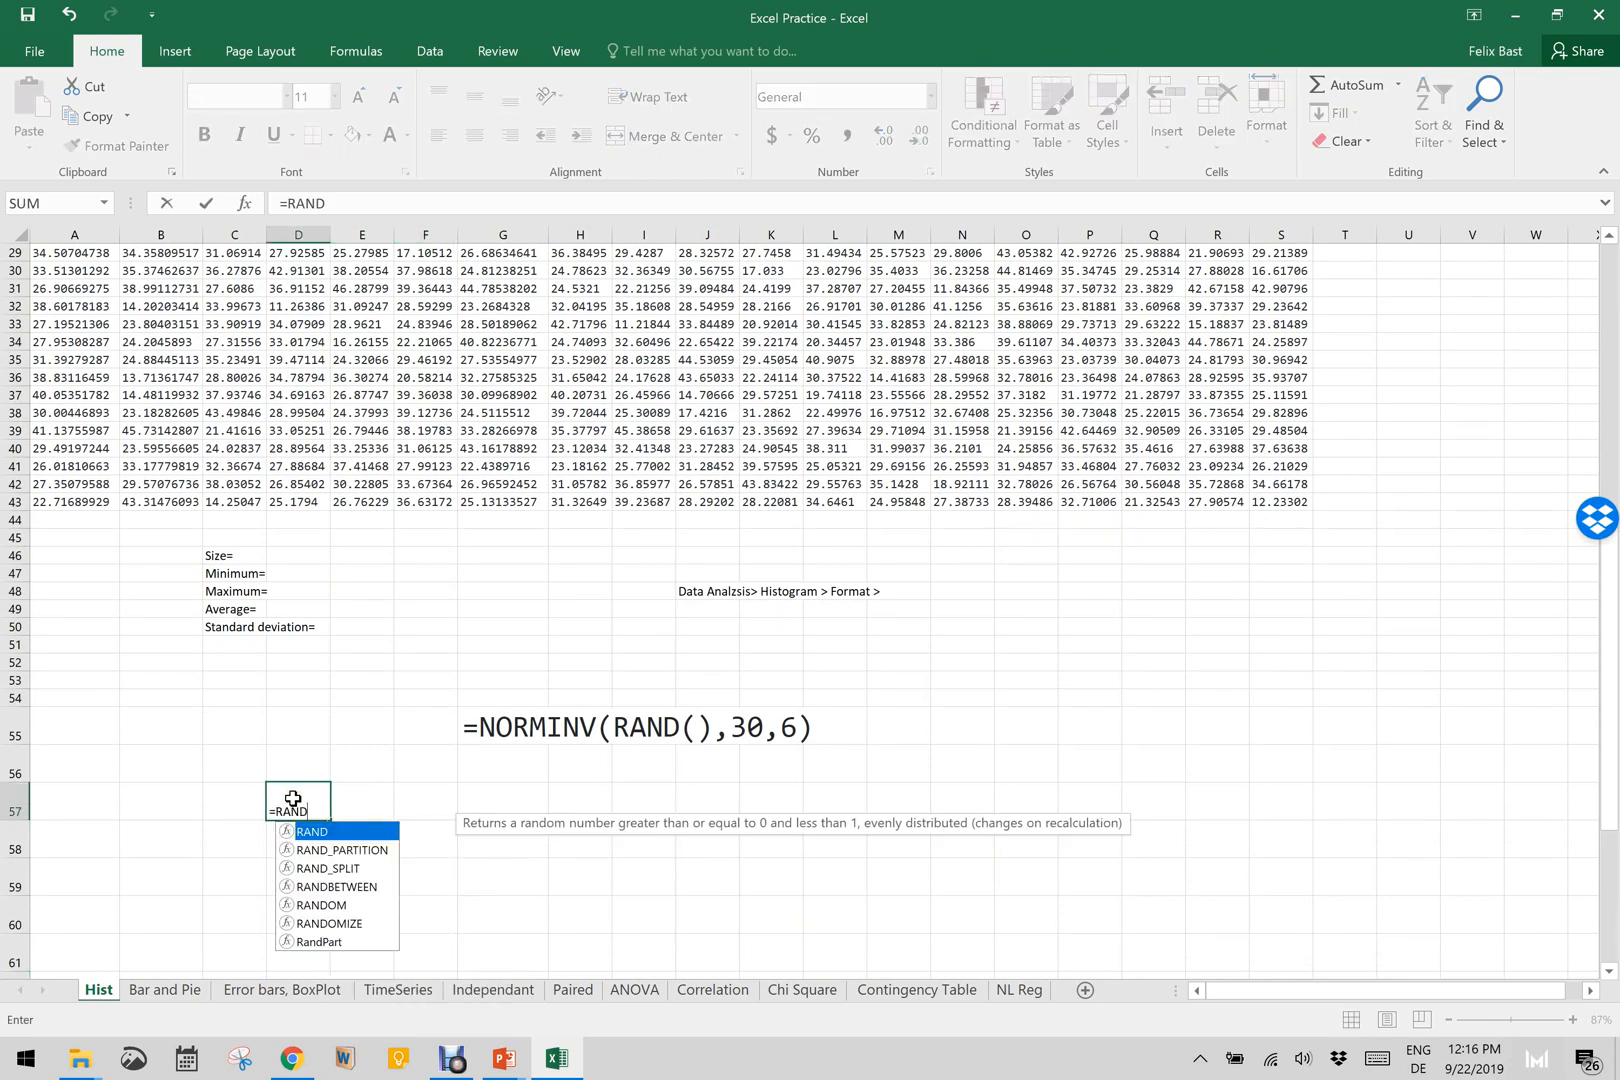
pyautogui.press('Down')
pyautogui.press('Down')
pyautogui.press('Down')
pyautogui.press('Down')
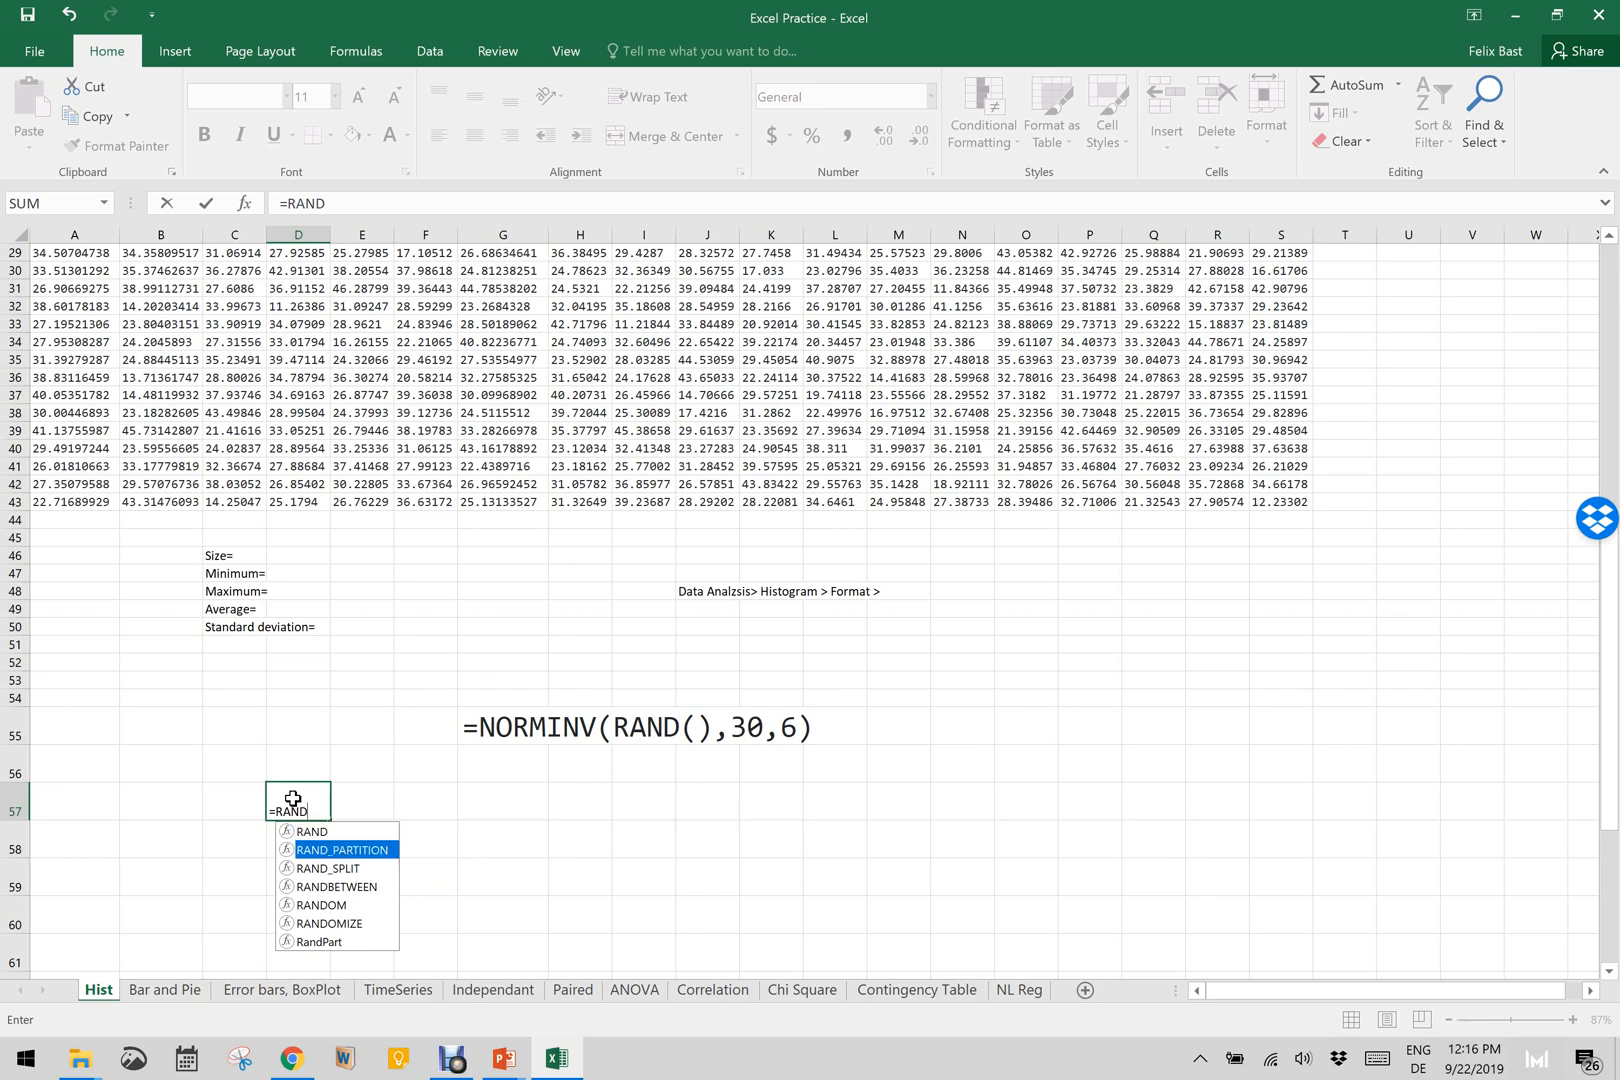
pyautogui.press('Up')
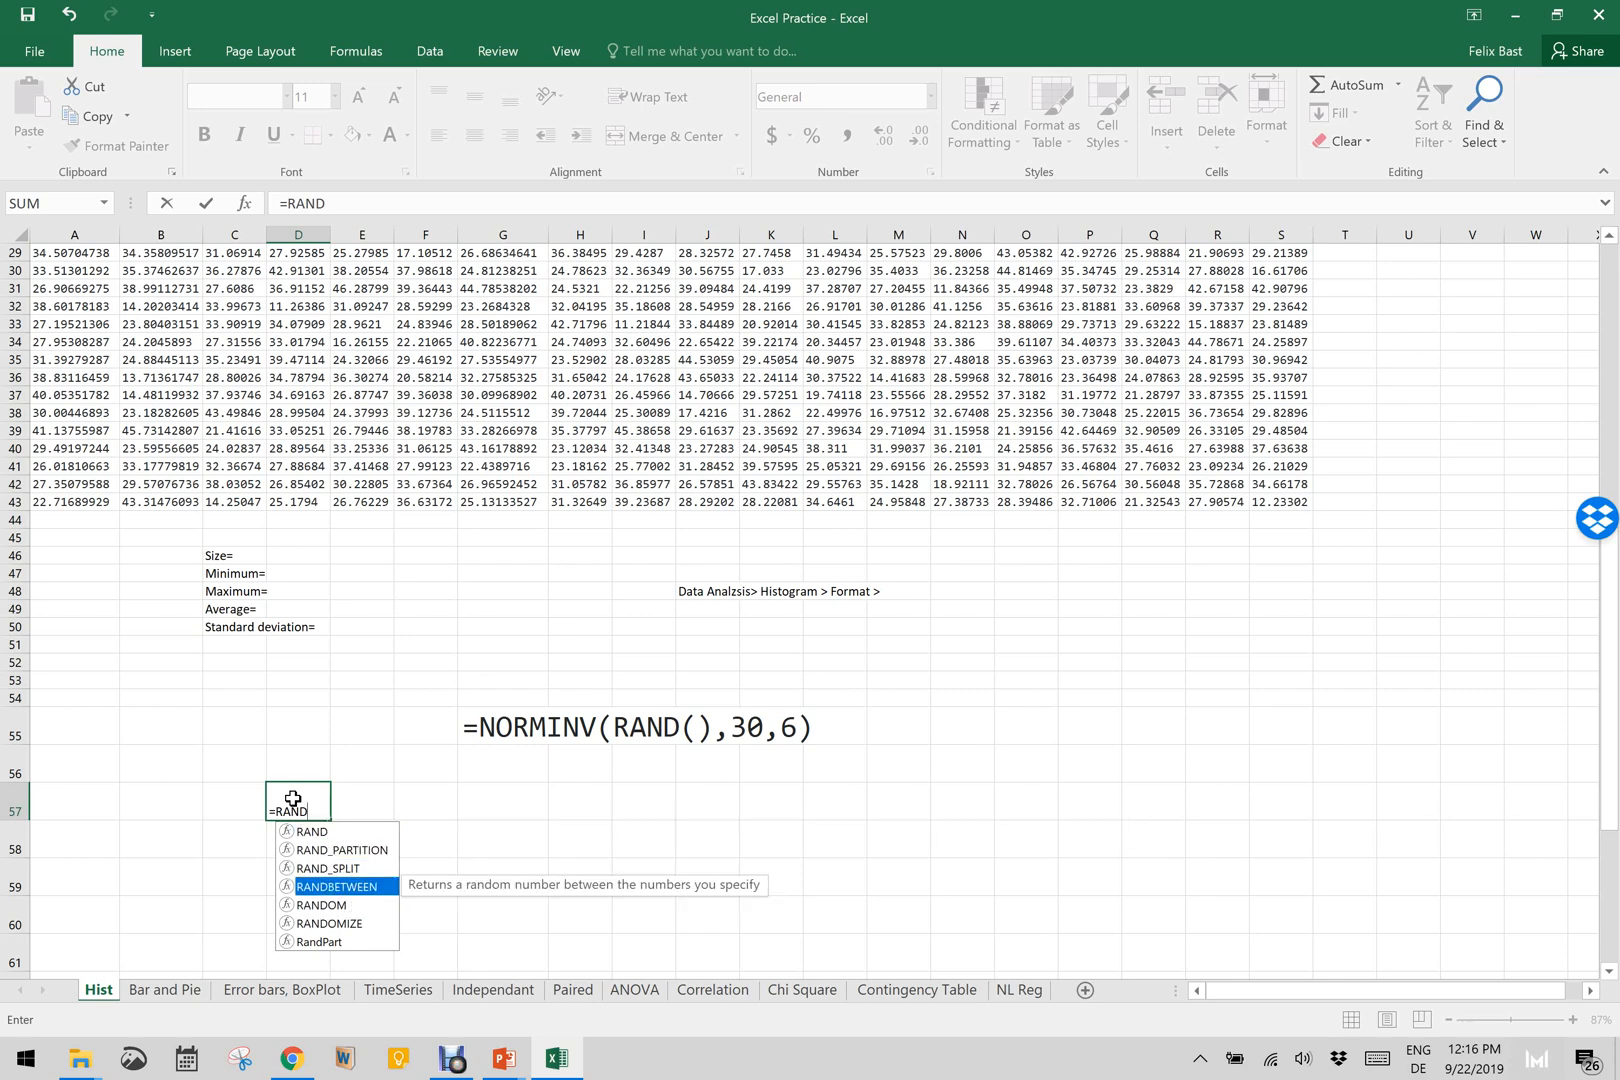
pyautogui.press('Tab')
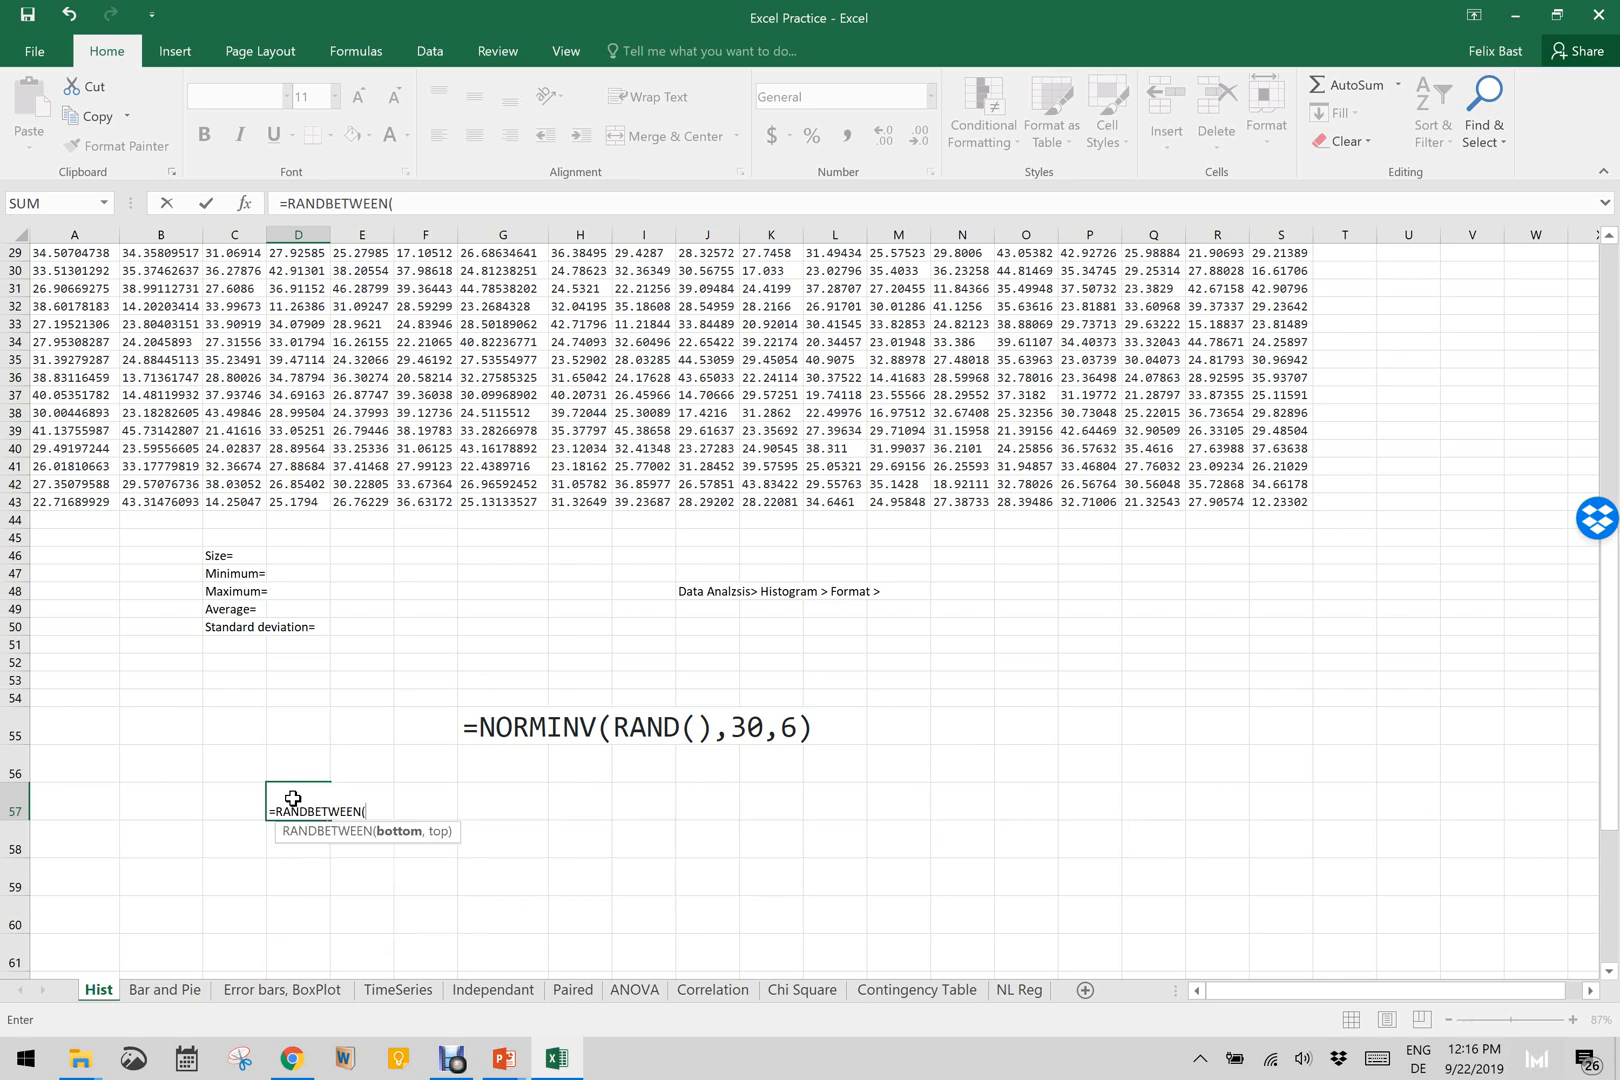
pyautogui.write('40,20')
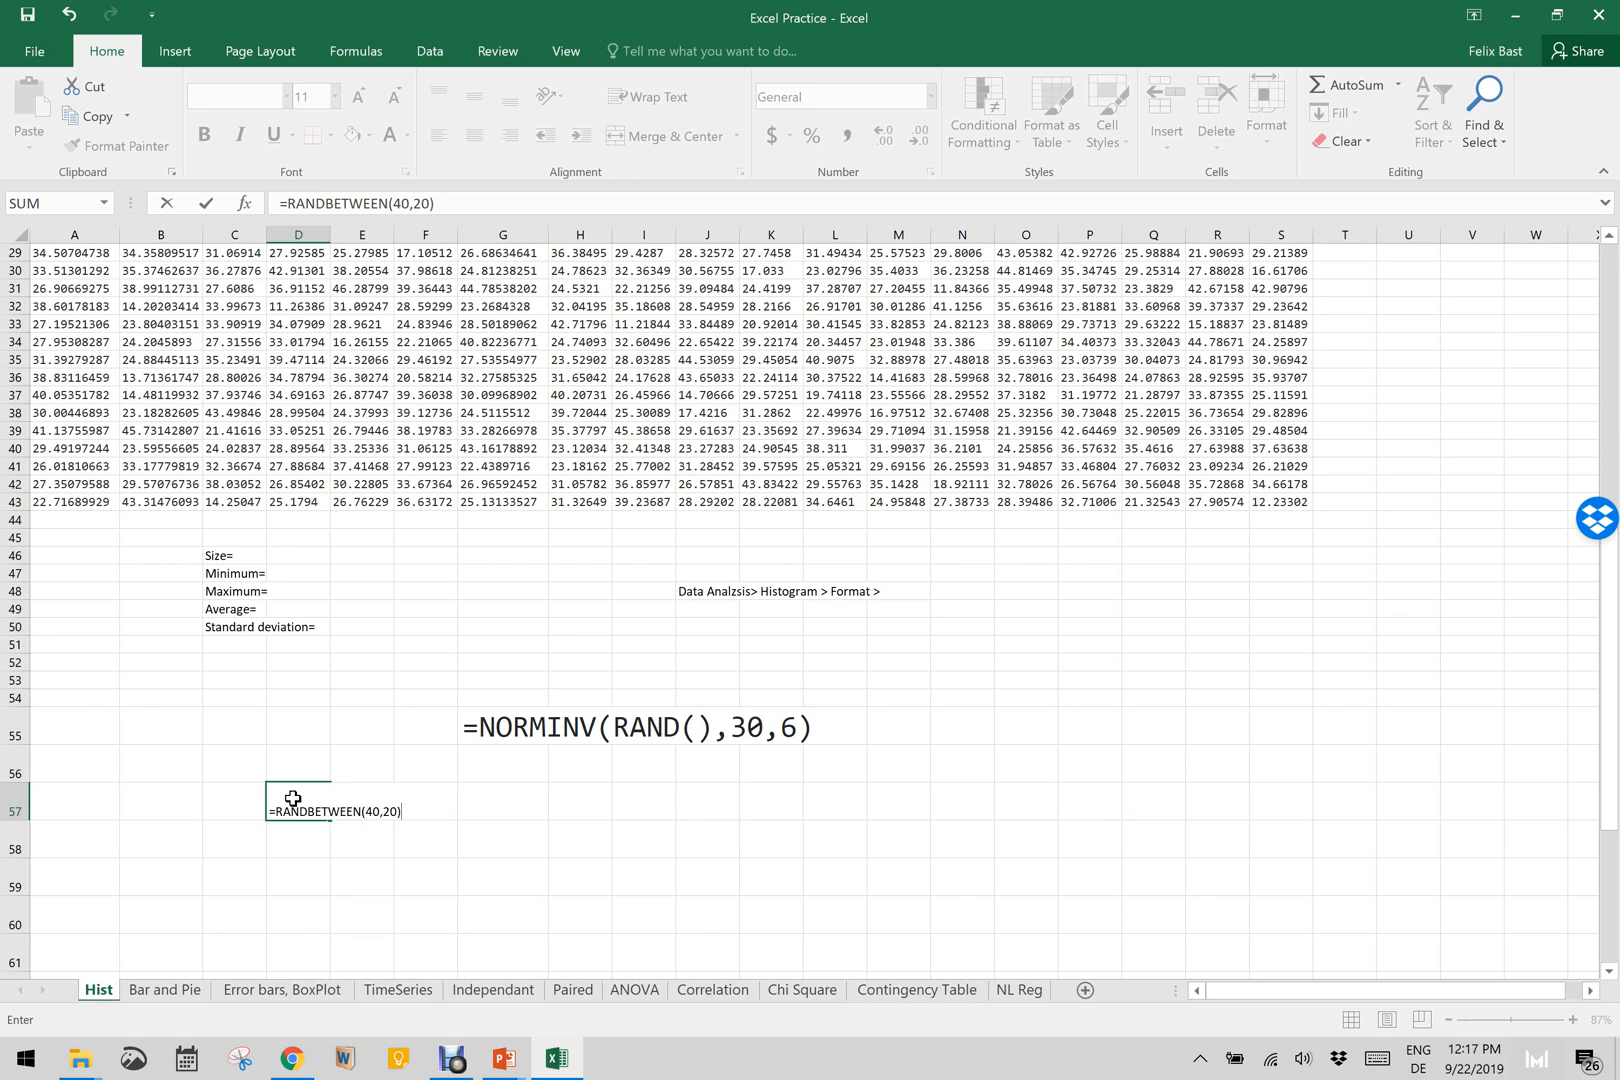
pyautogui.press('Return')
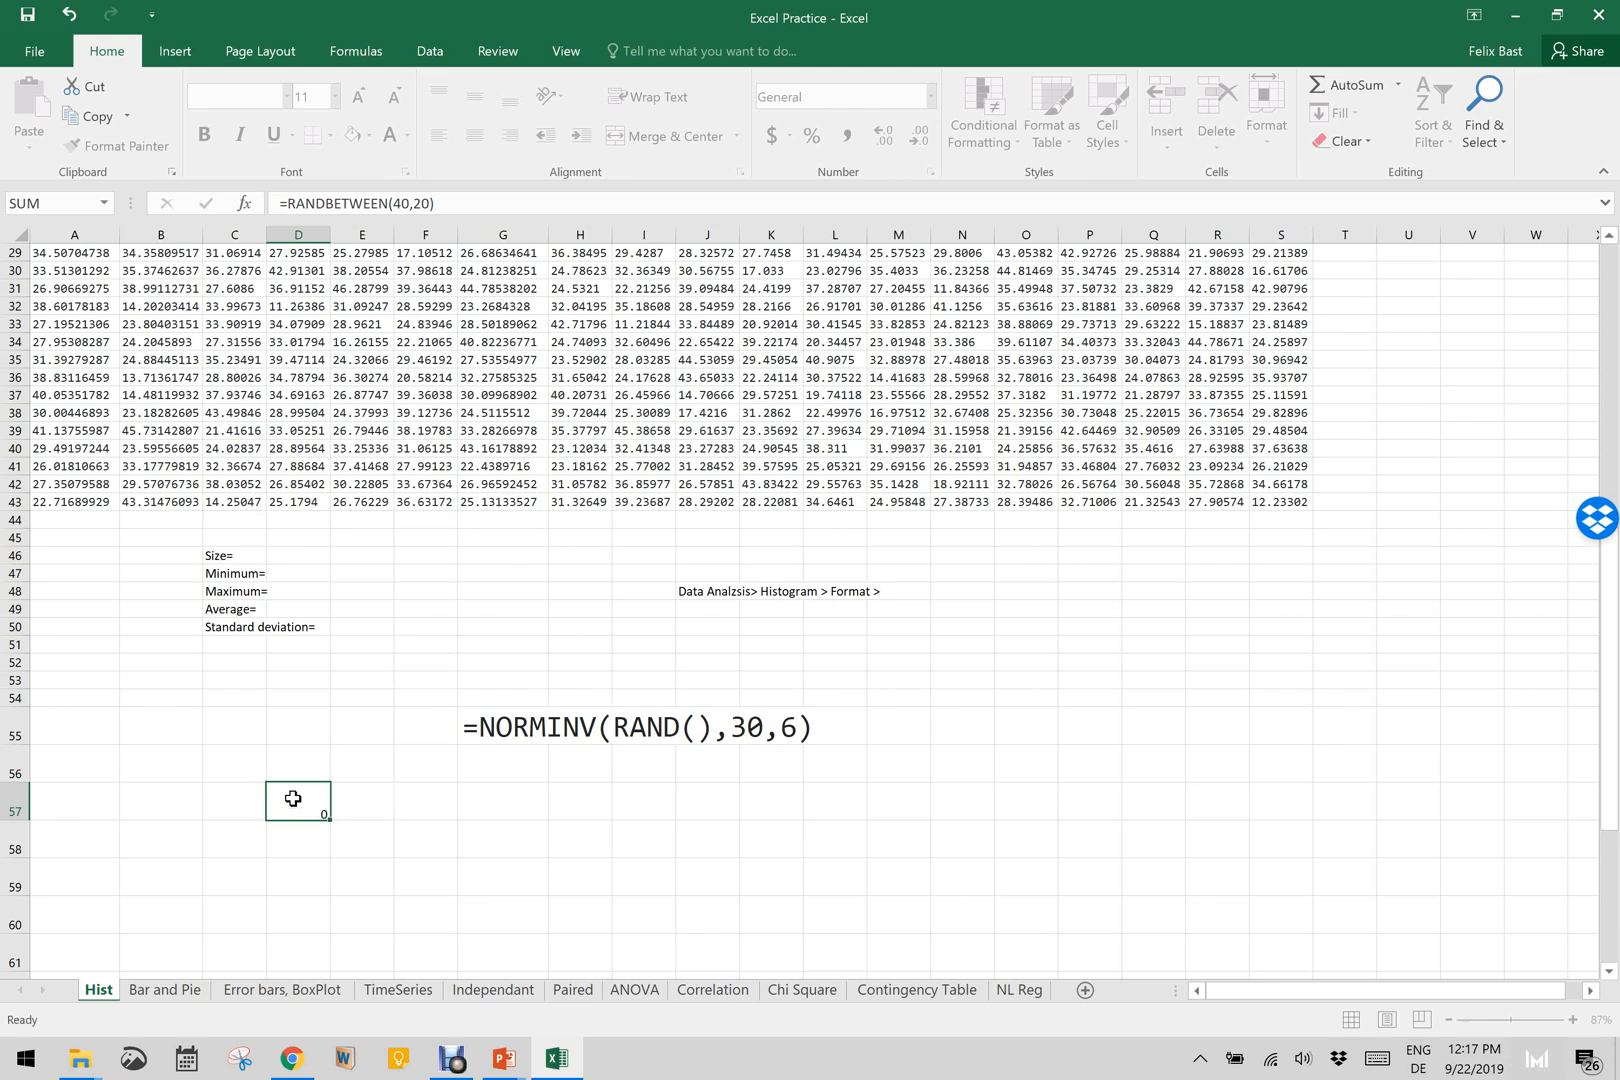
pyautogui.click(292, 800)
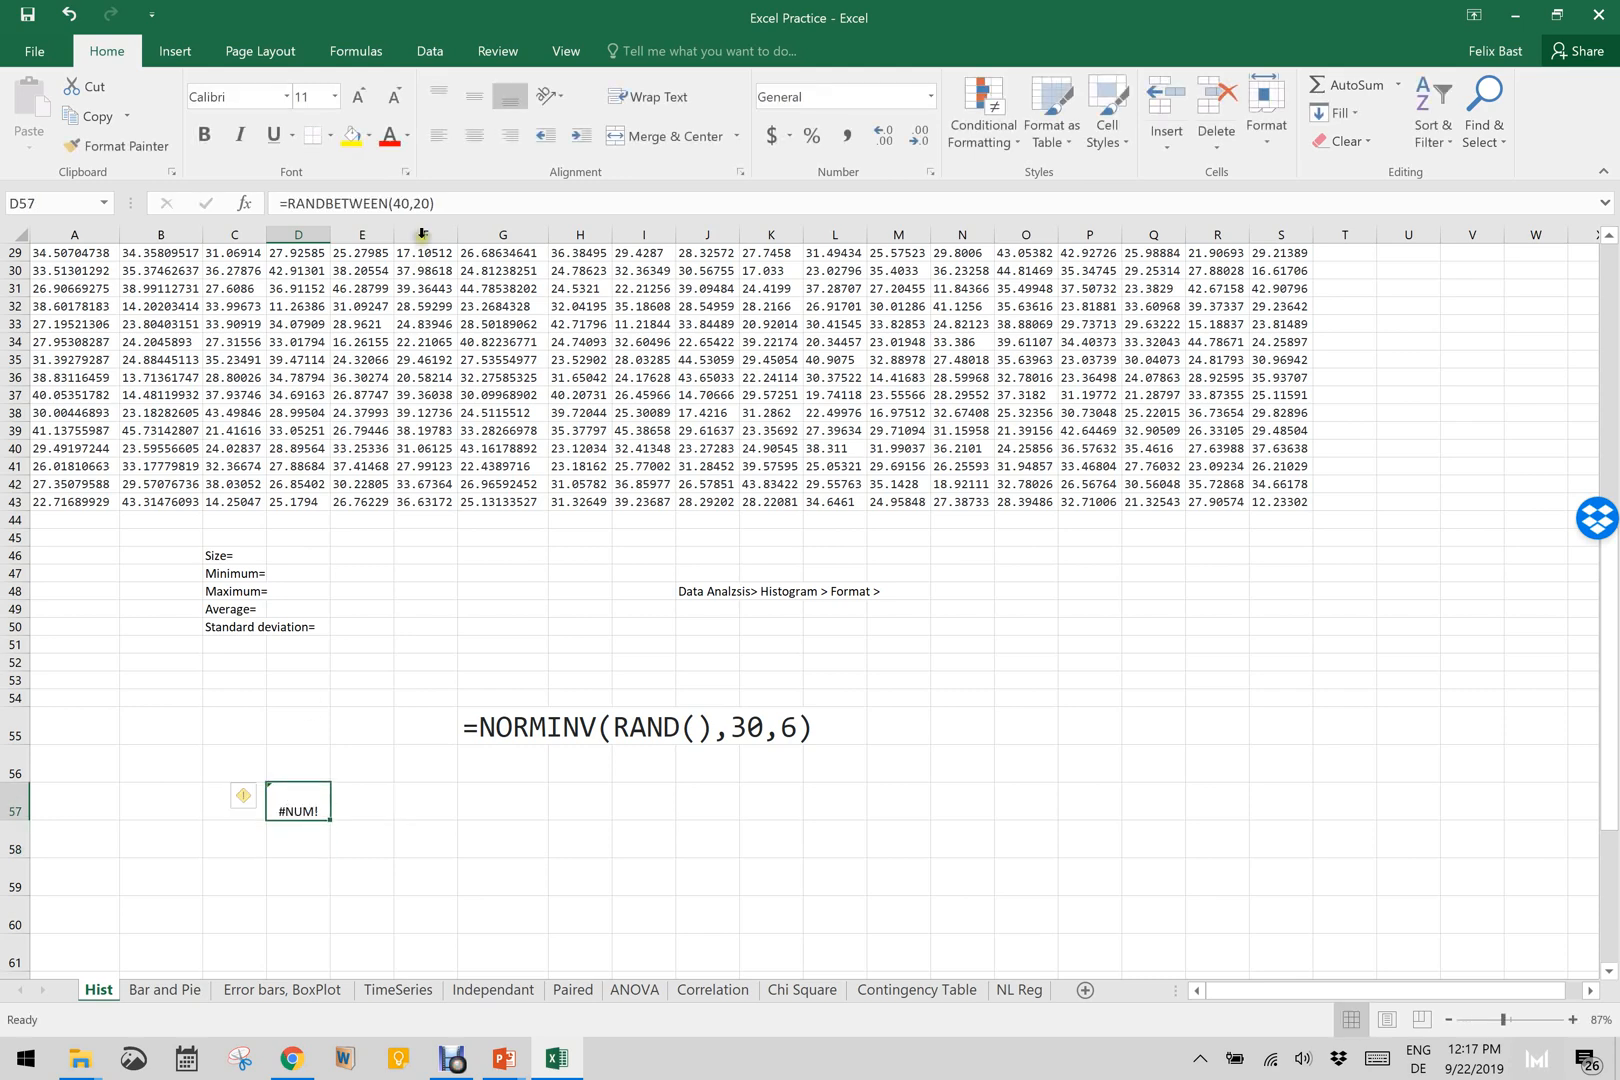
# Step: Change the upper bound in cell D57's random number formula to 60 so it reads =RANDBETWEEN(40,60)
pyautogui.click(448, 201)
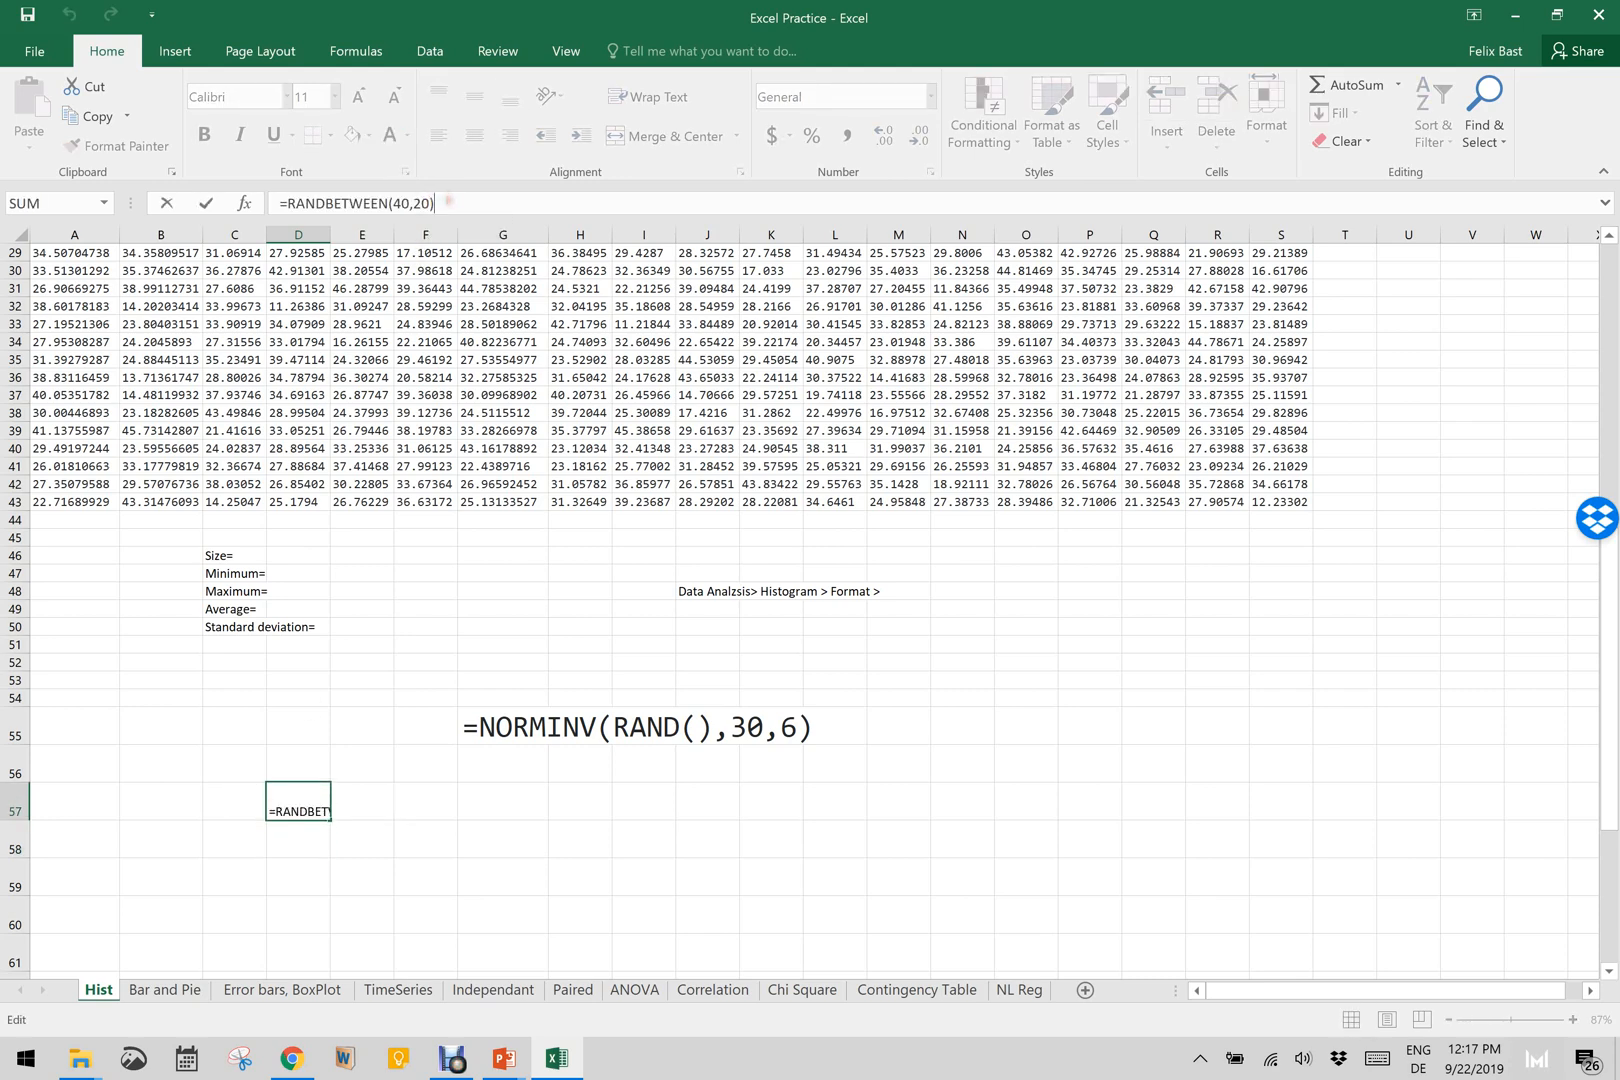
pyautogui.click(320, 236)
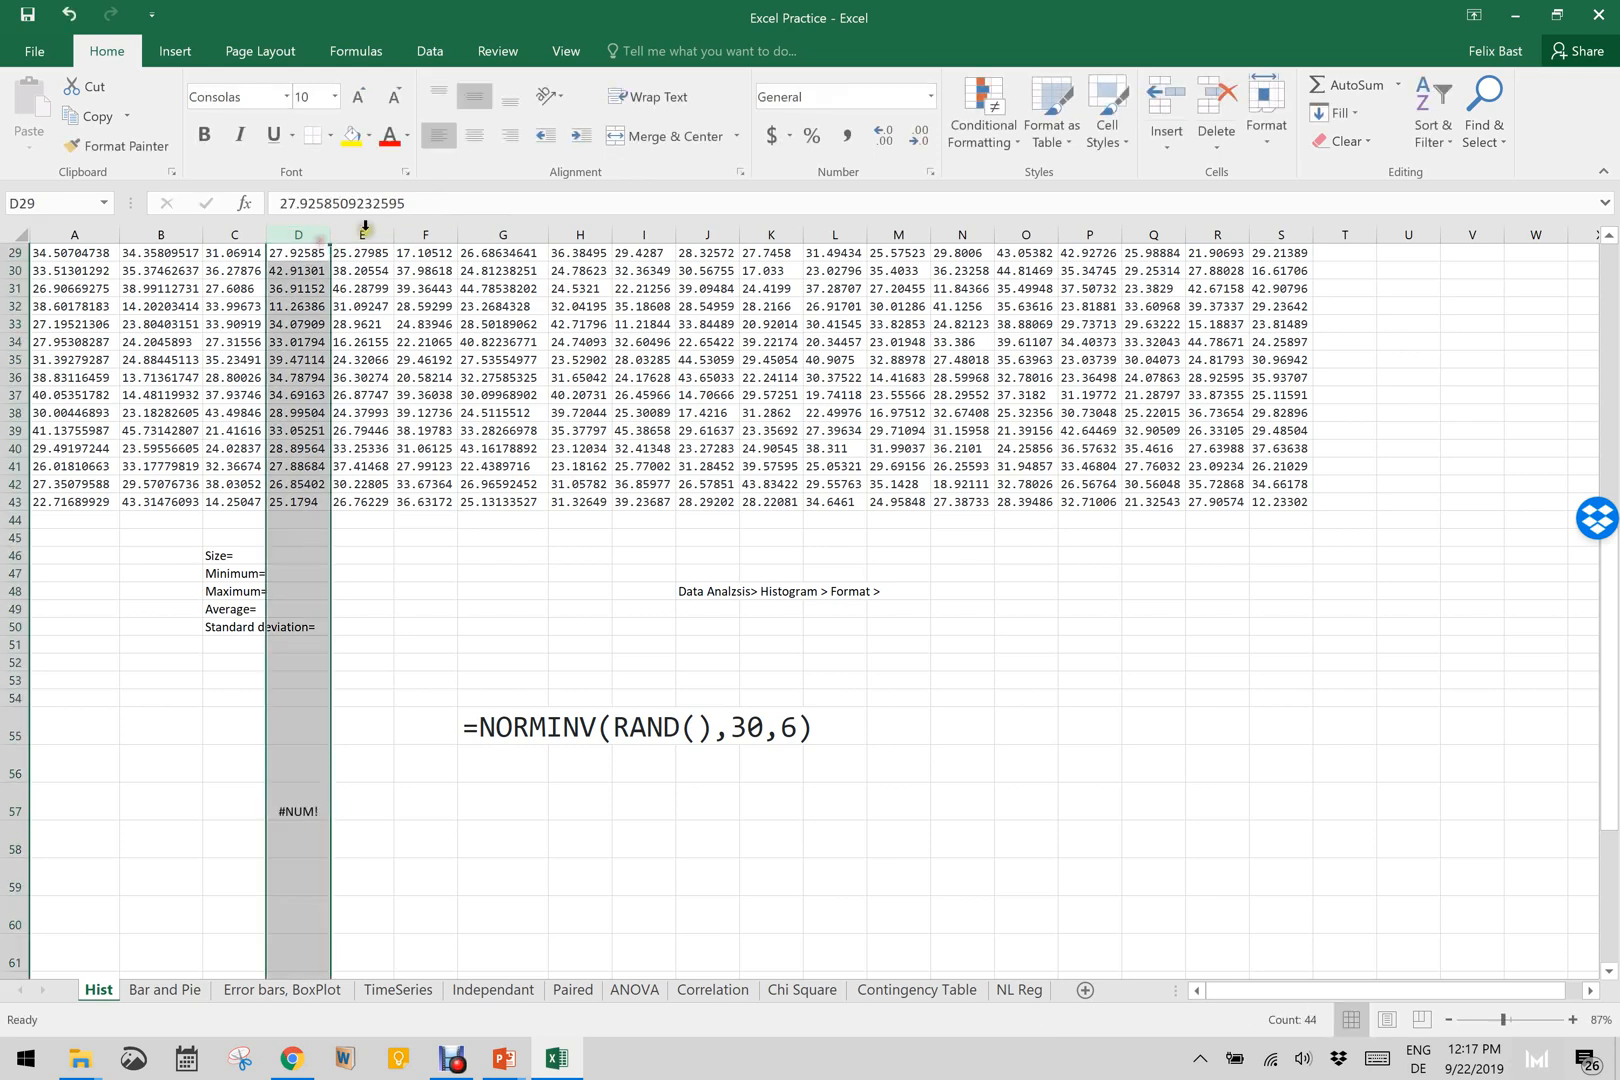
pyautogui.click(310, 809)
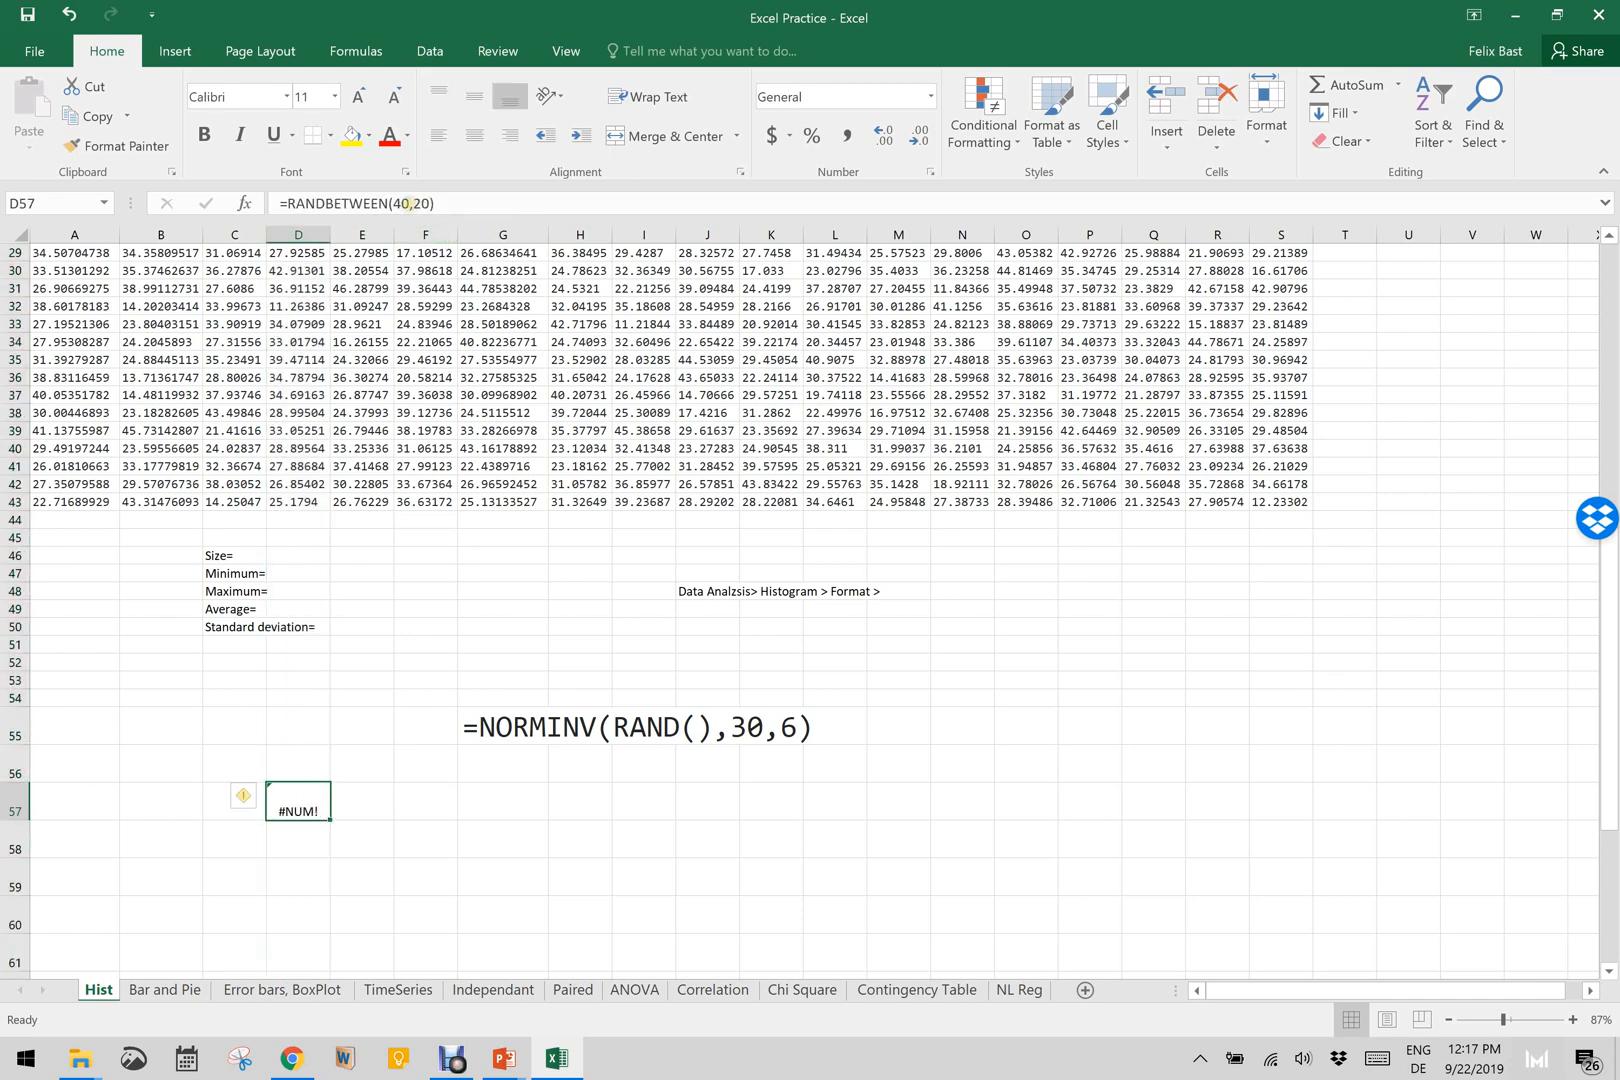
pyautogui.click(409, 204)
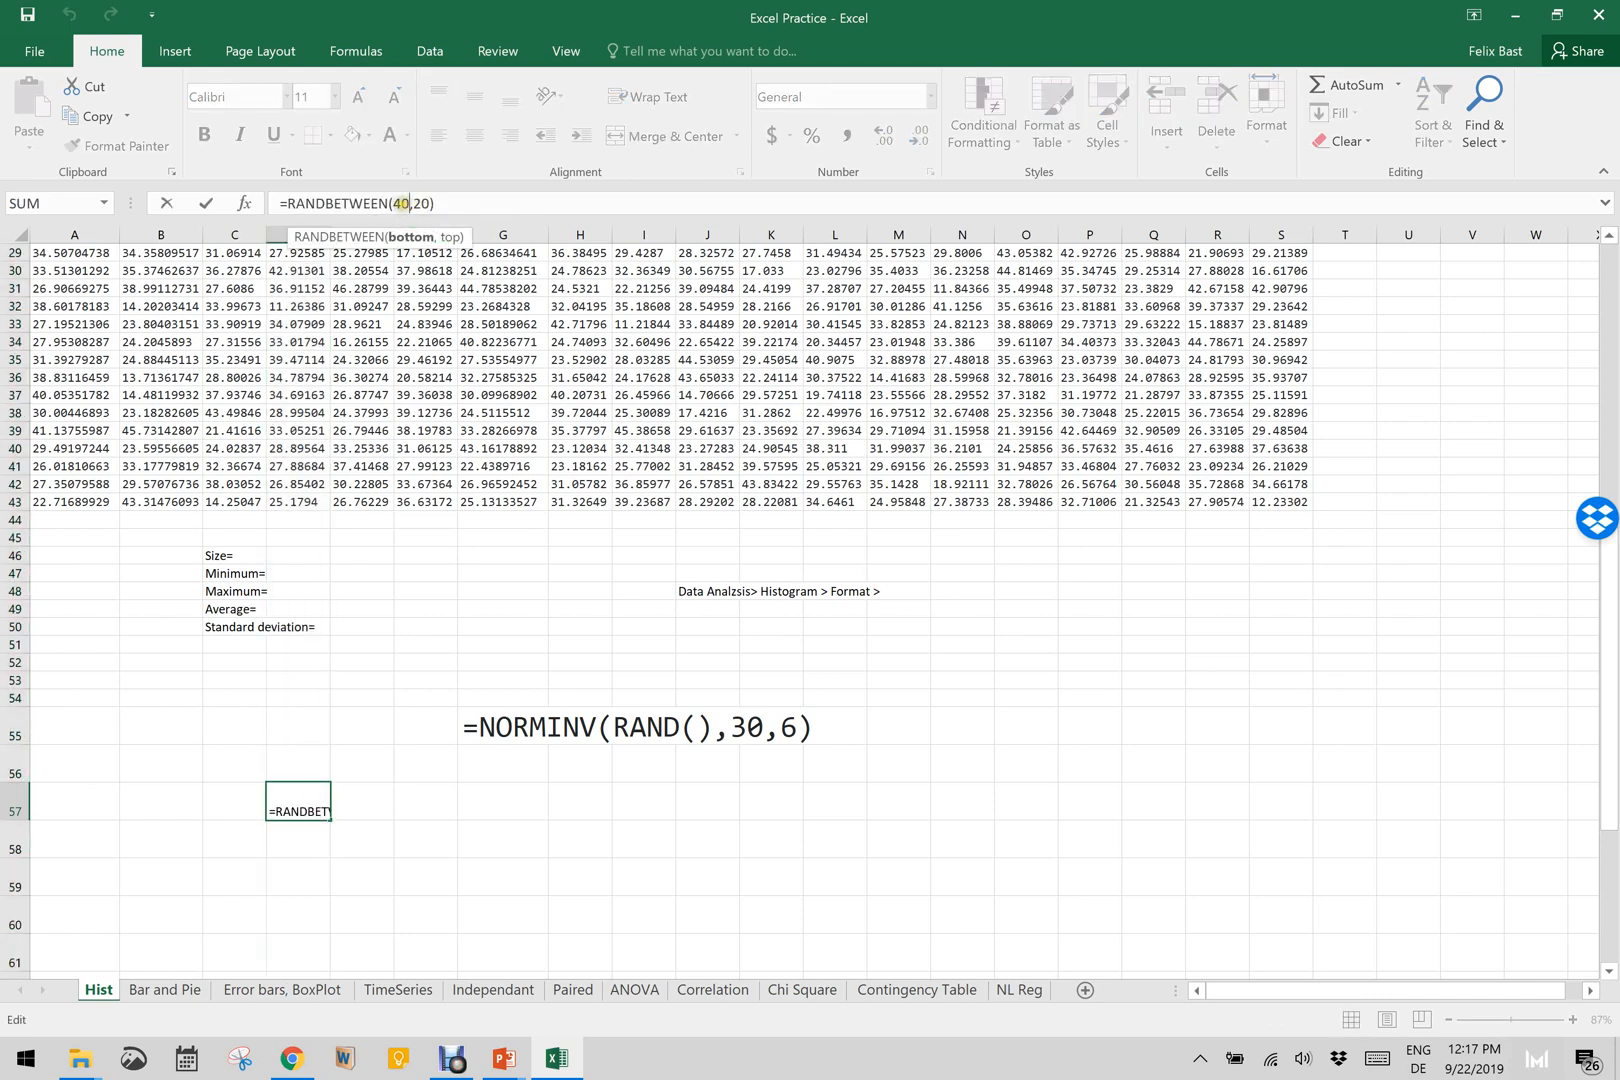
pyautogui.click(402, 203)
pyautogui.click(421, 204)
pyautogui.press('BackSpace')
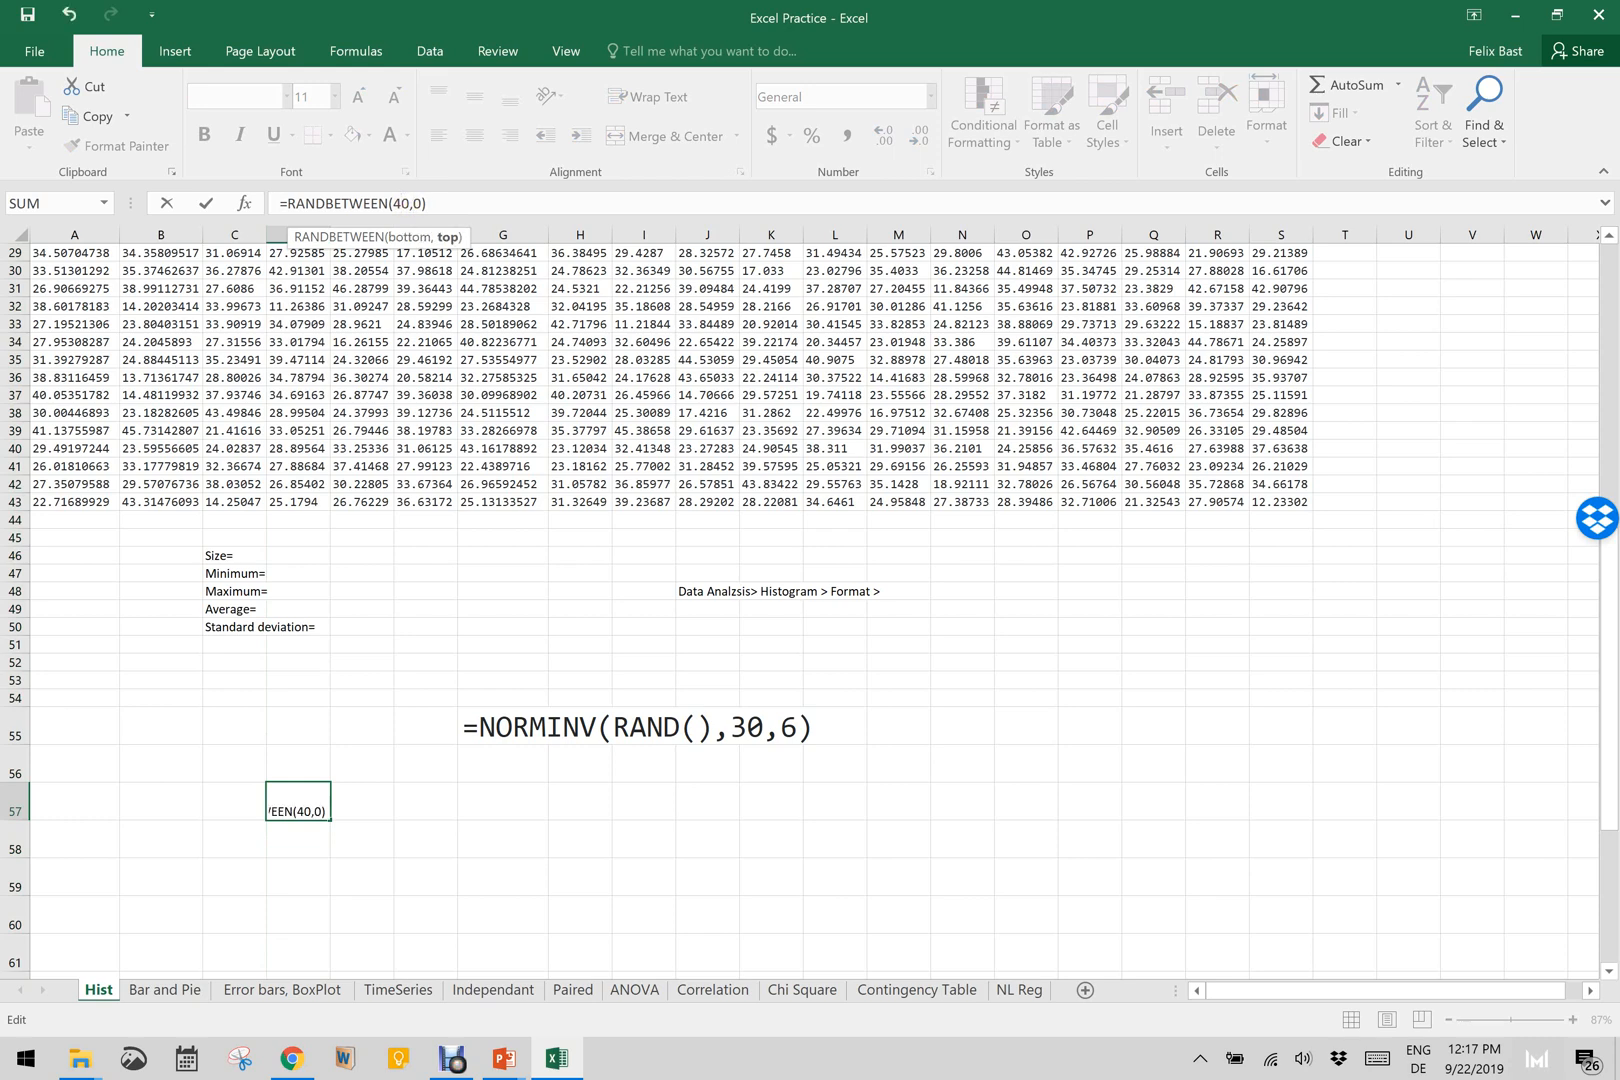
pyautogui.write('6')
pyautogui.press('Return')
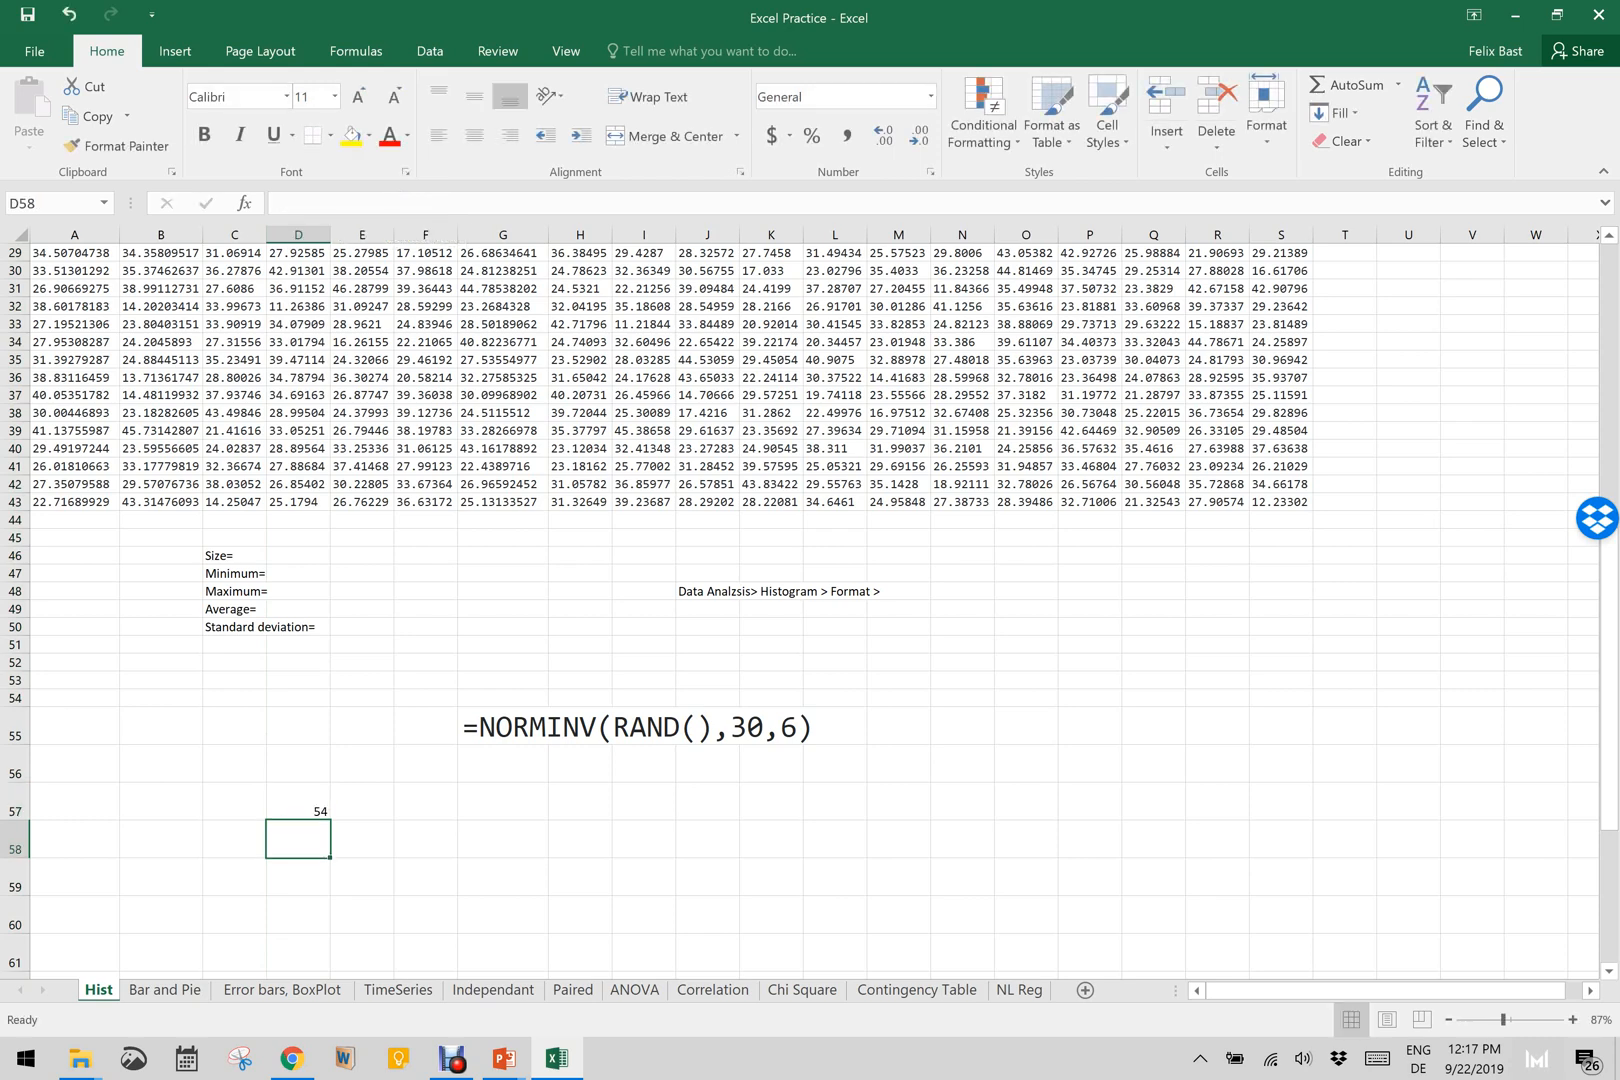
# Step: Fill the RANDBETWEEN formula from D57 across and down to Q60, and clear the whole filled block
pyautogui.click(306, 800)
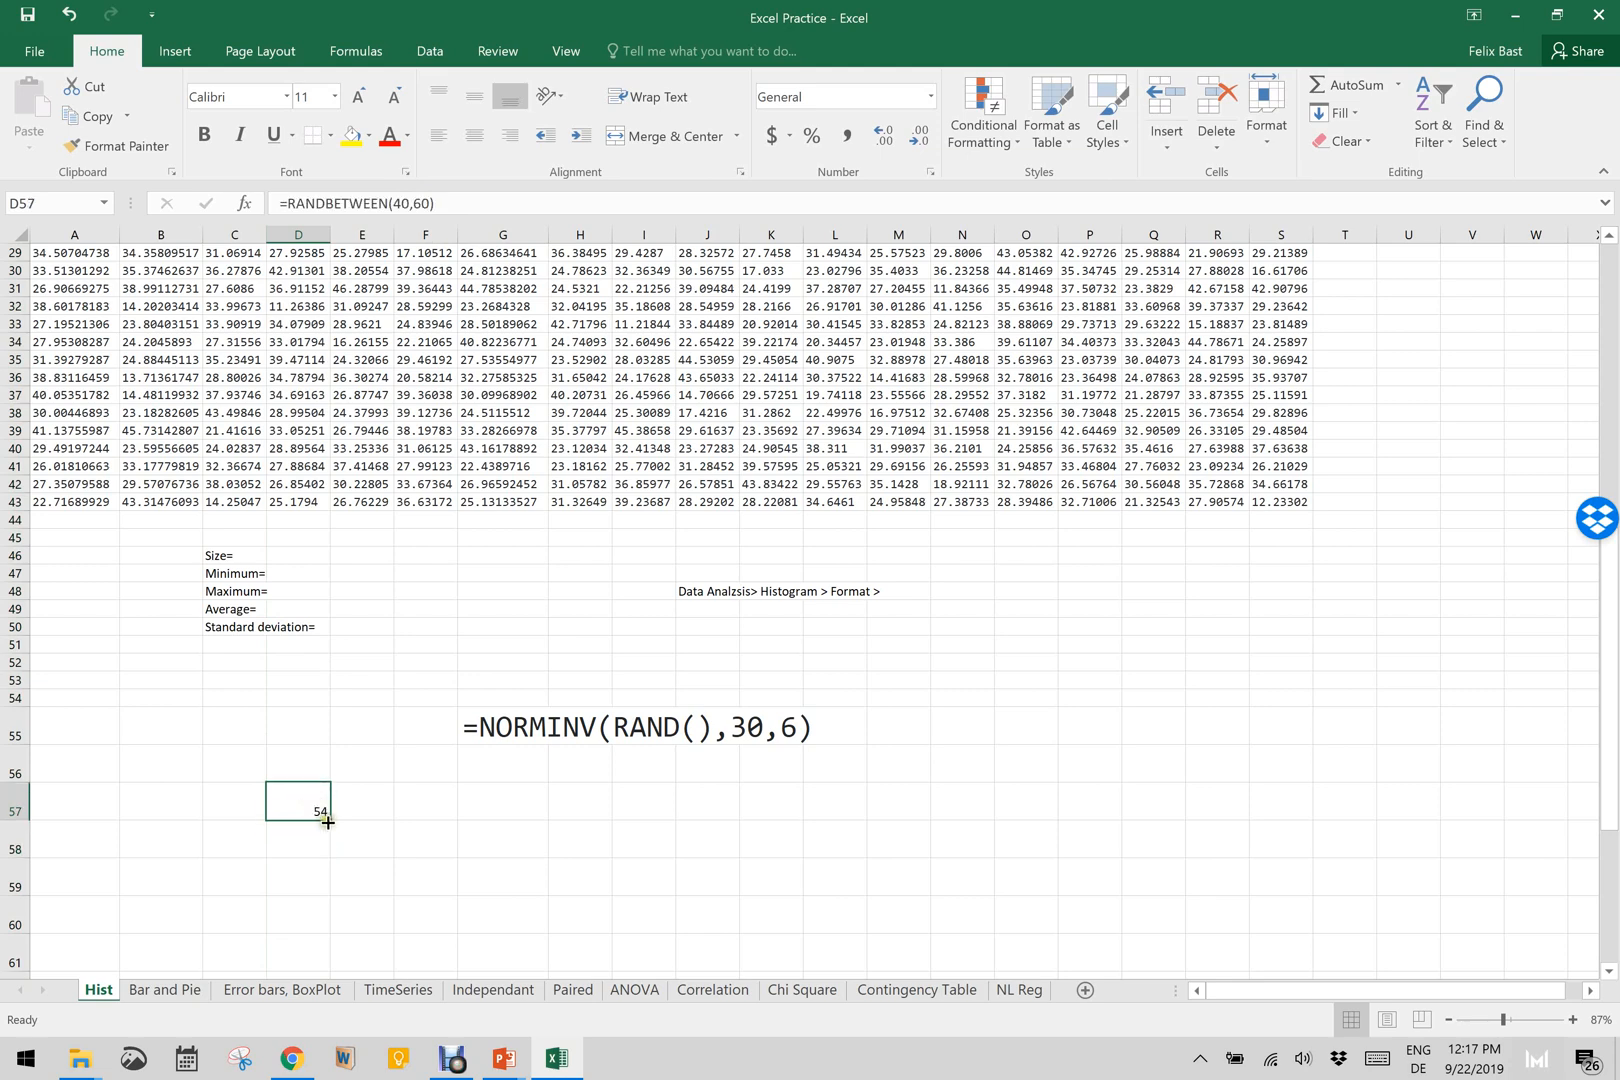
pyautogui.moveTo(327, 821); pyautogui.dragTo(1191, 908)
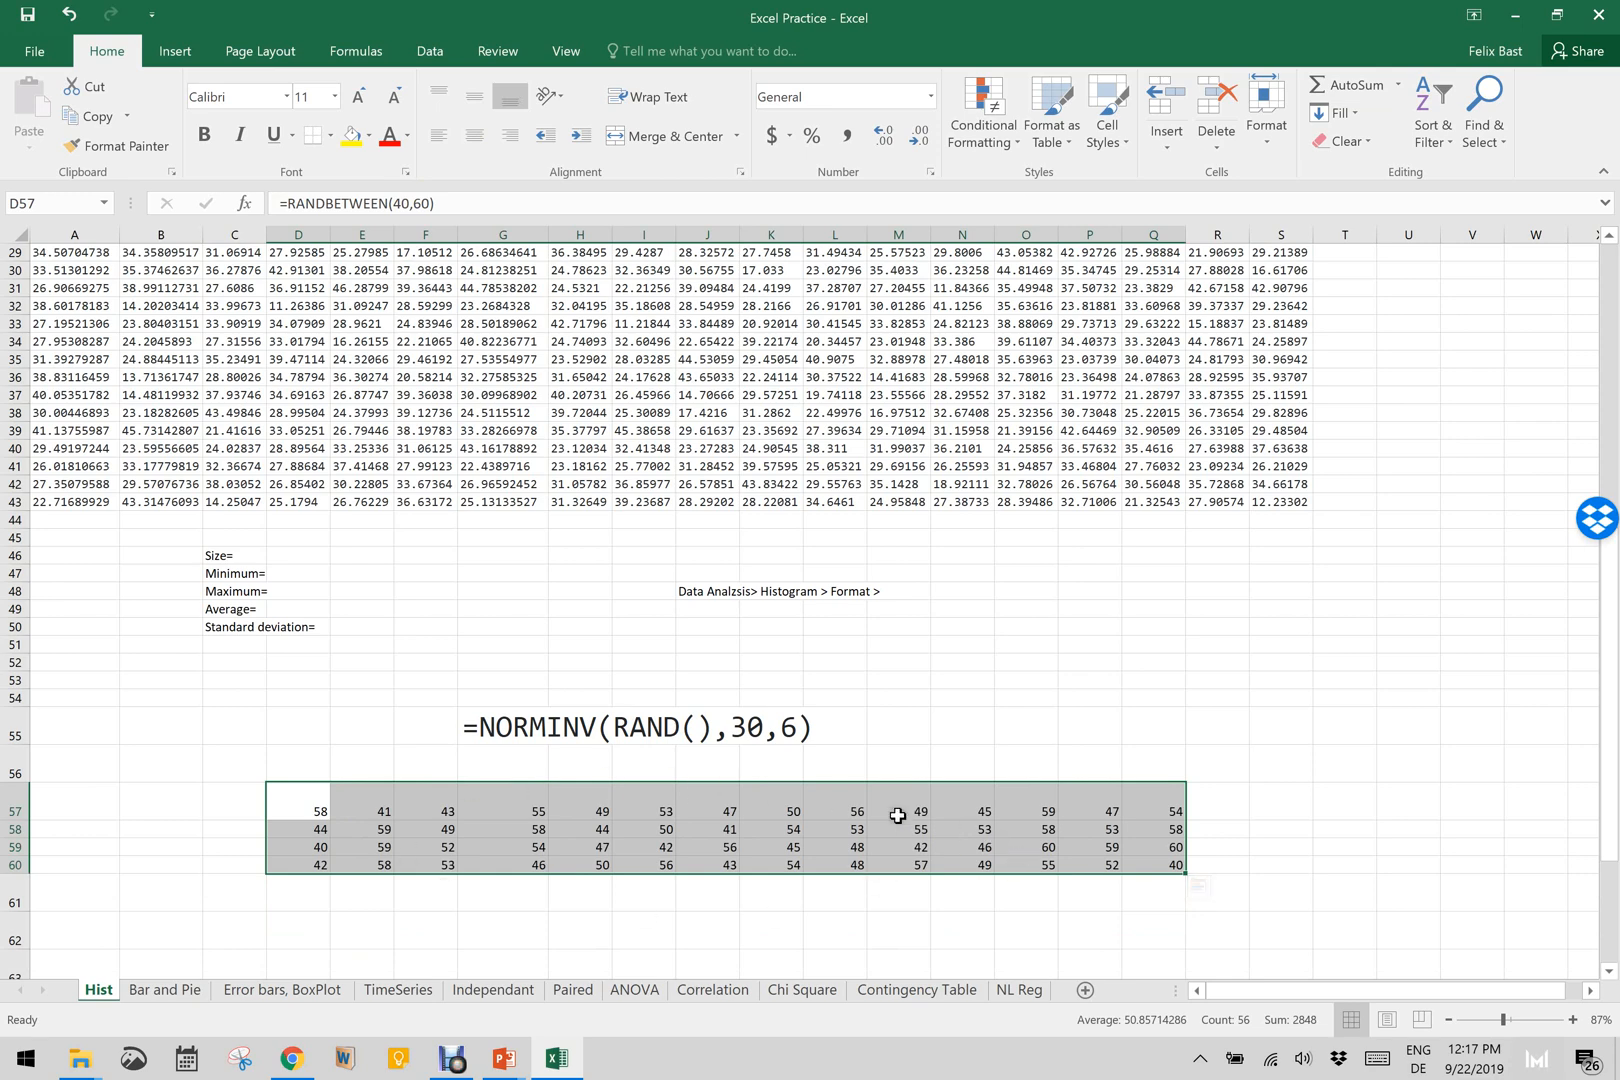
pyautogui.press('Delete')
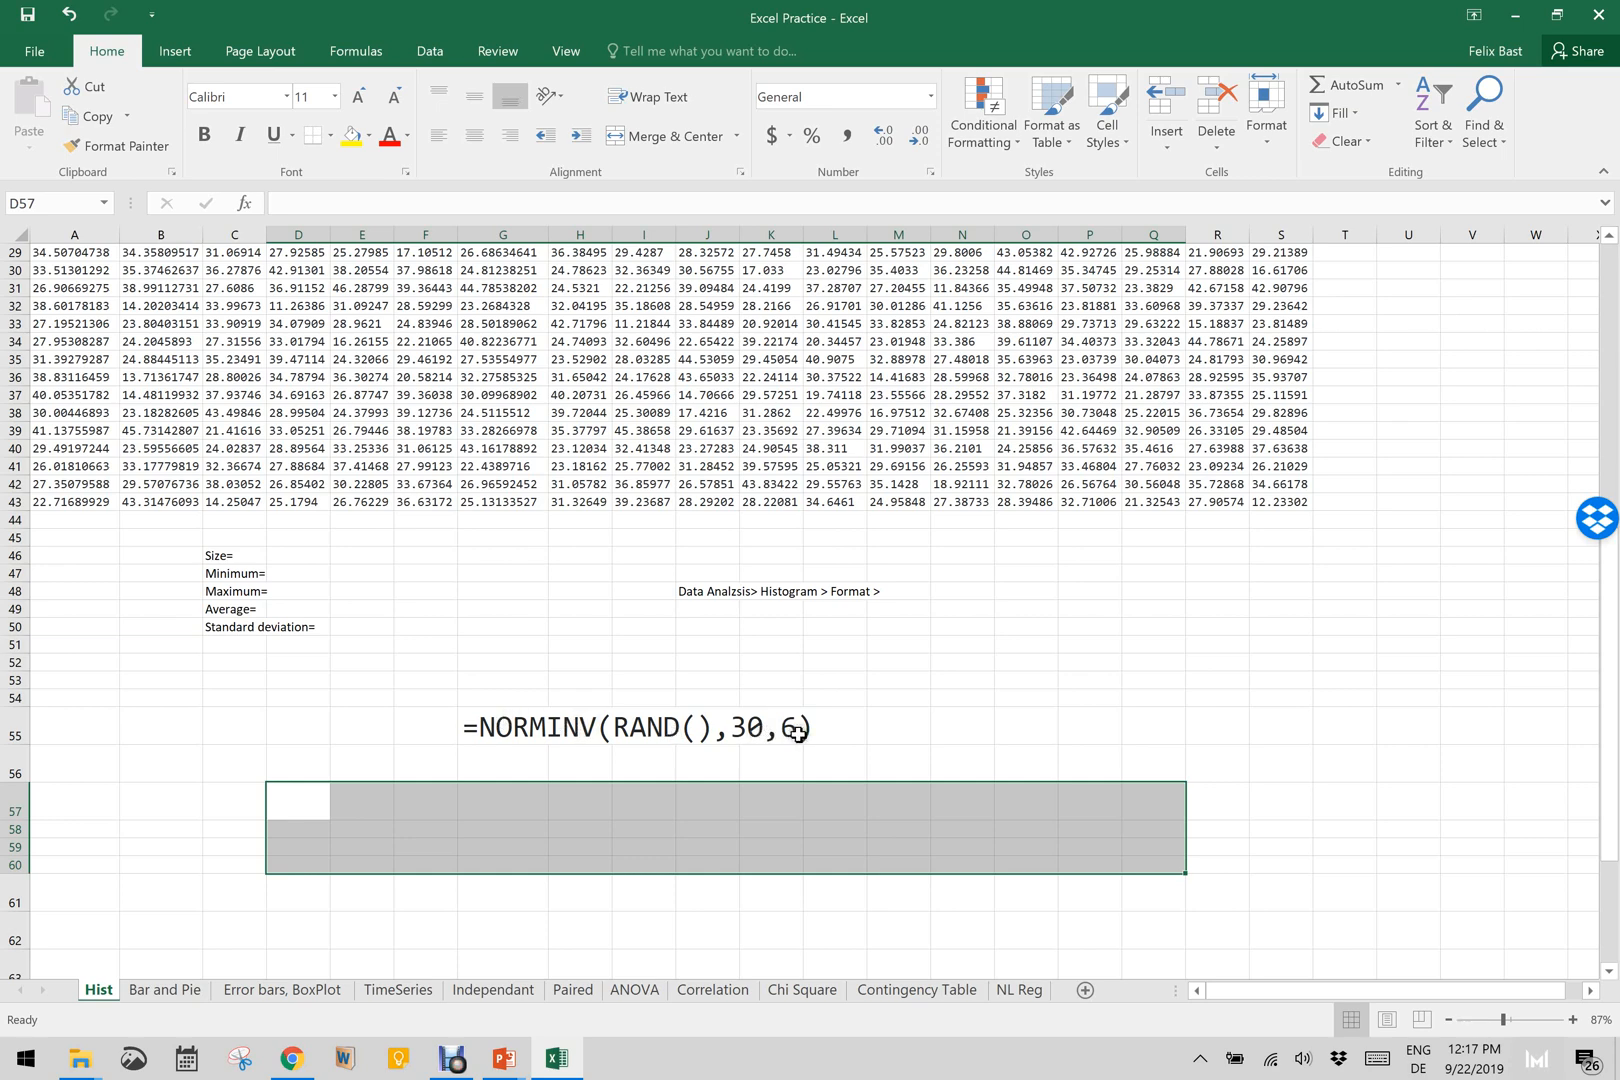
pyautogui.click(544, 820)
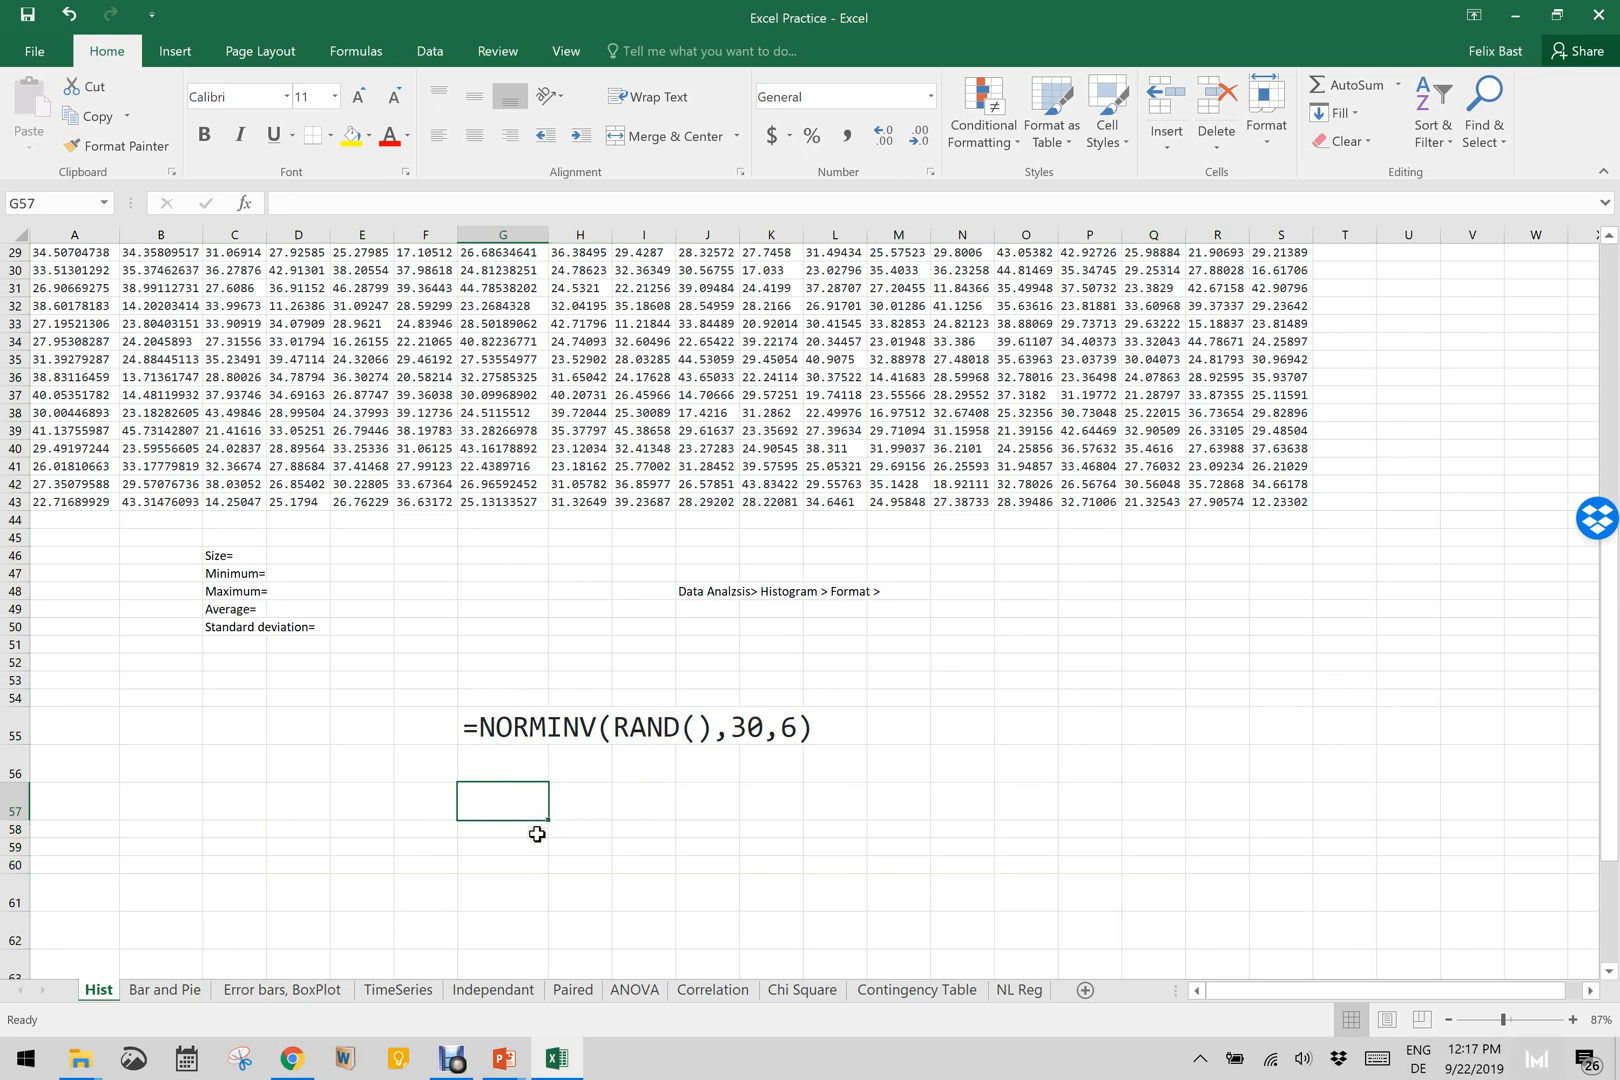
pyautogui.click(537, 834)
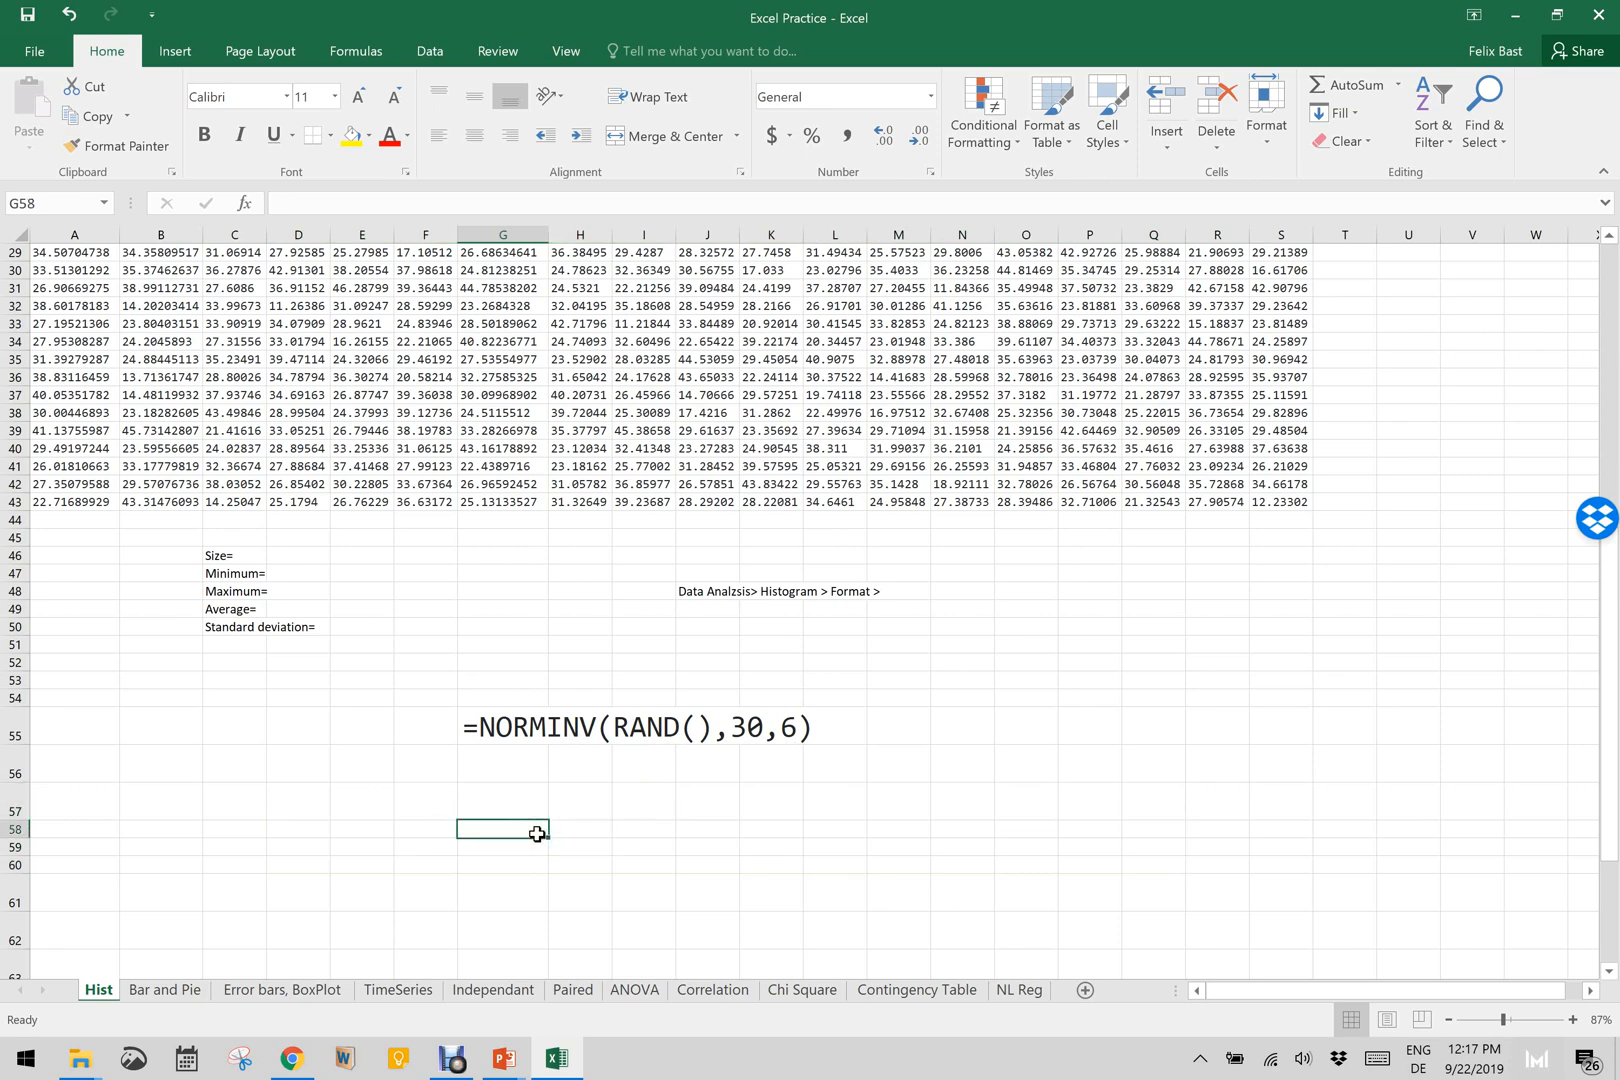
pyautogui.write('=NORM')
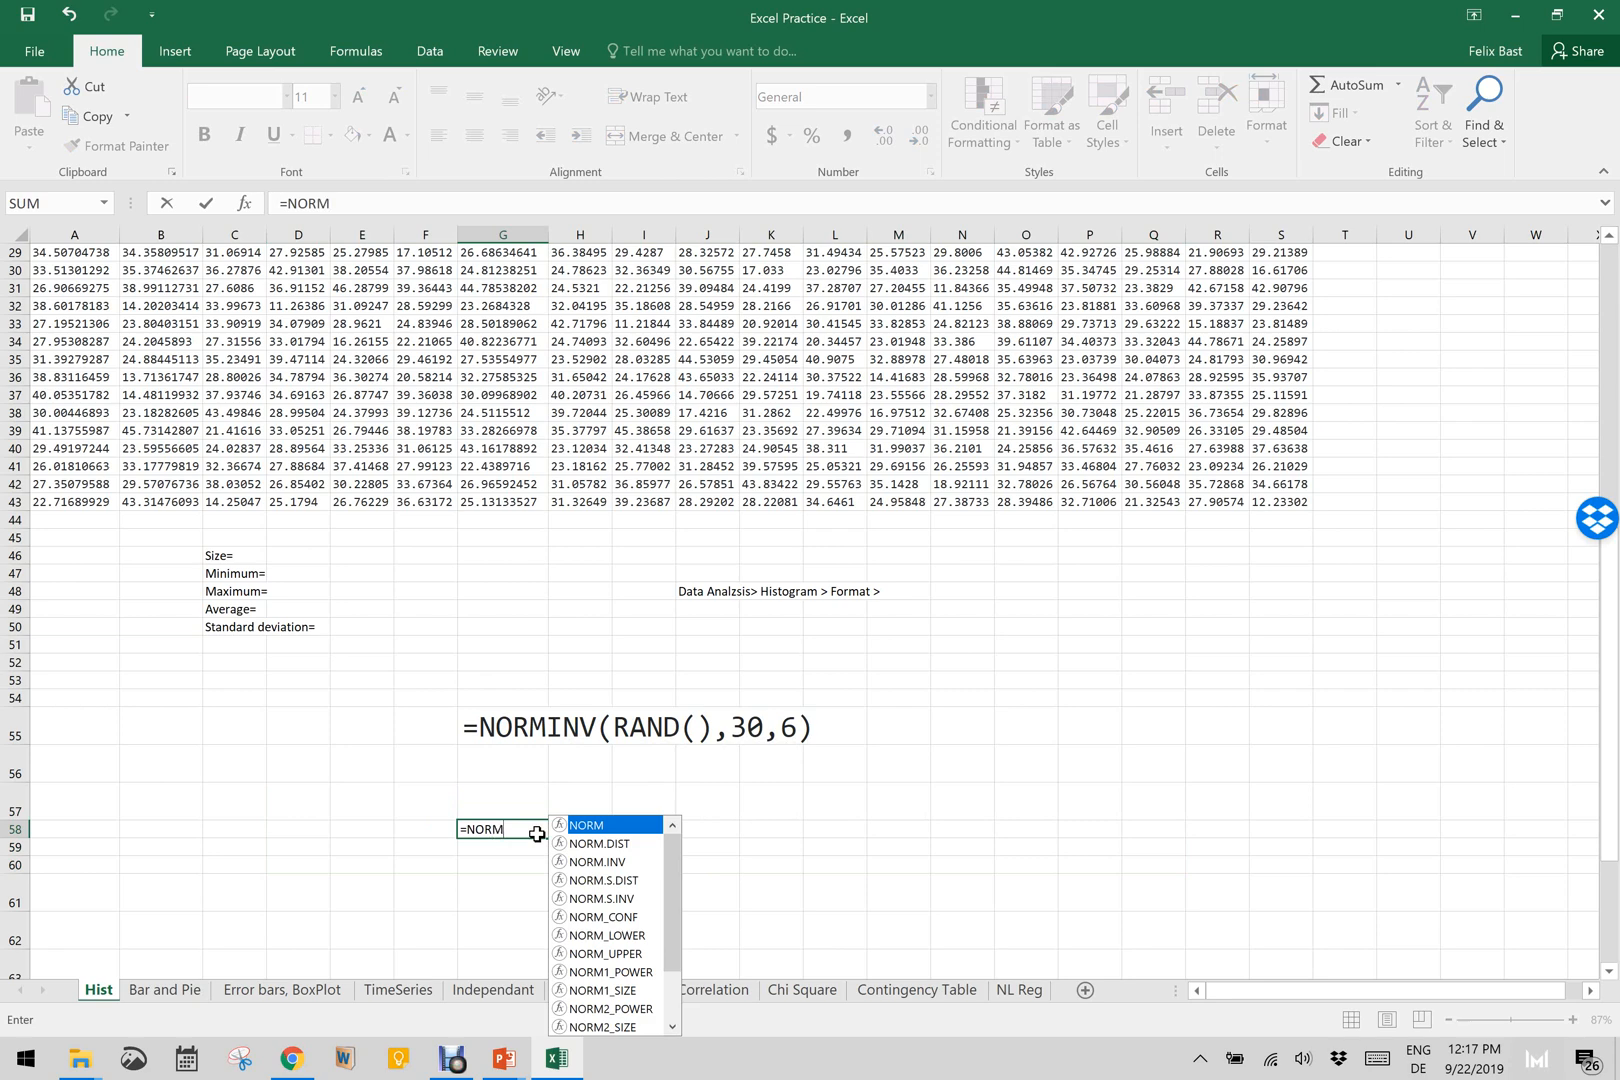
pyautogui.press('Down')
pyautogui.press('Down')
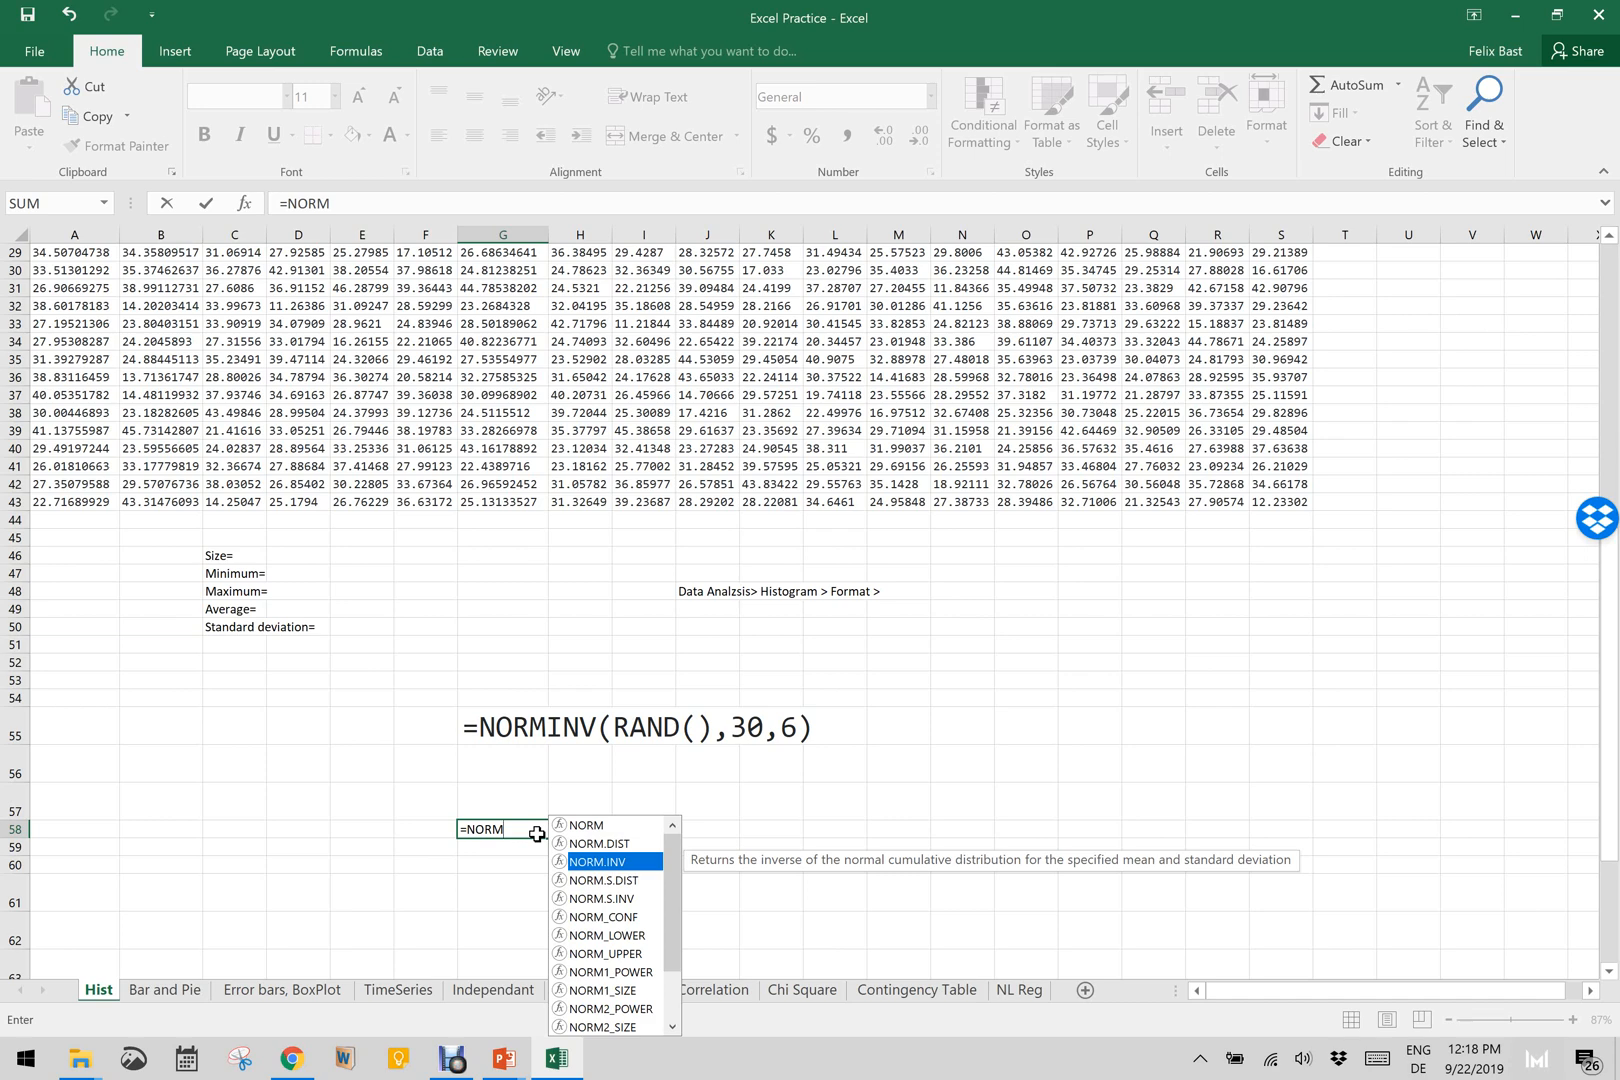
pyautogui.press('Tab')
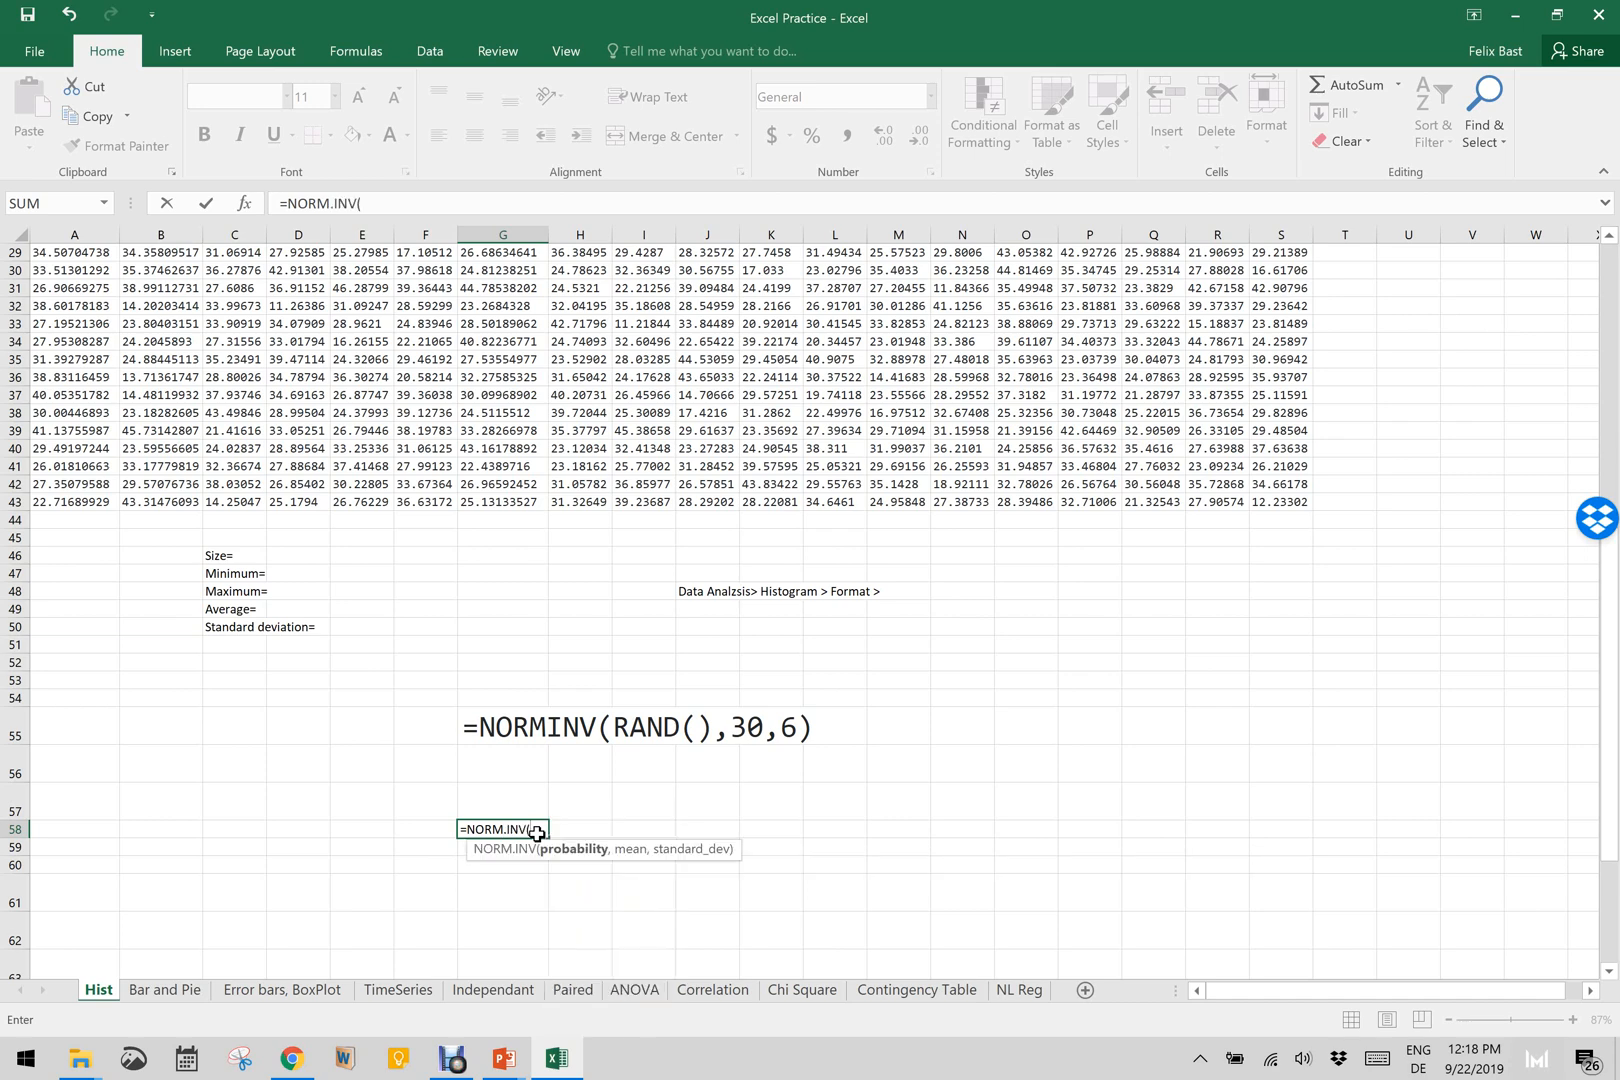
pyautogui.press('BackSpace')
pyautogui.press('BackSpace')
pyautogui.press('BackSpace')
pyautogui.press('BackSpace')
pyautogui.press('BackSpace')
pyautogui.press('BackSpace')
pyautogui.press('BackSpace')
pyautogui.press('BackSpace')
pyautogui.press('BackSpace')
pyautogui.press('BackSpace')
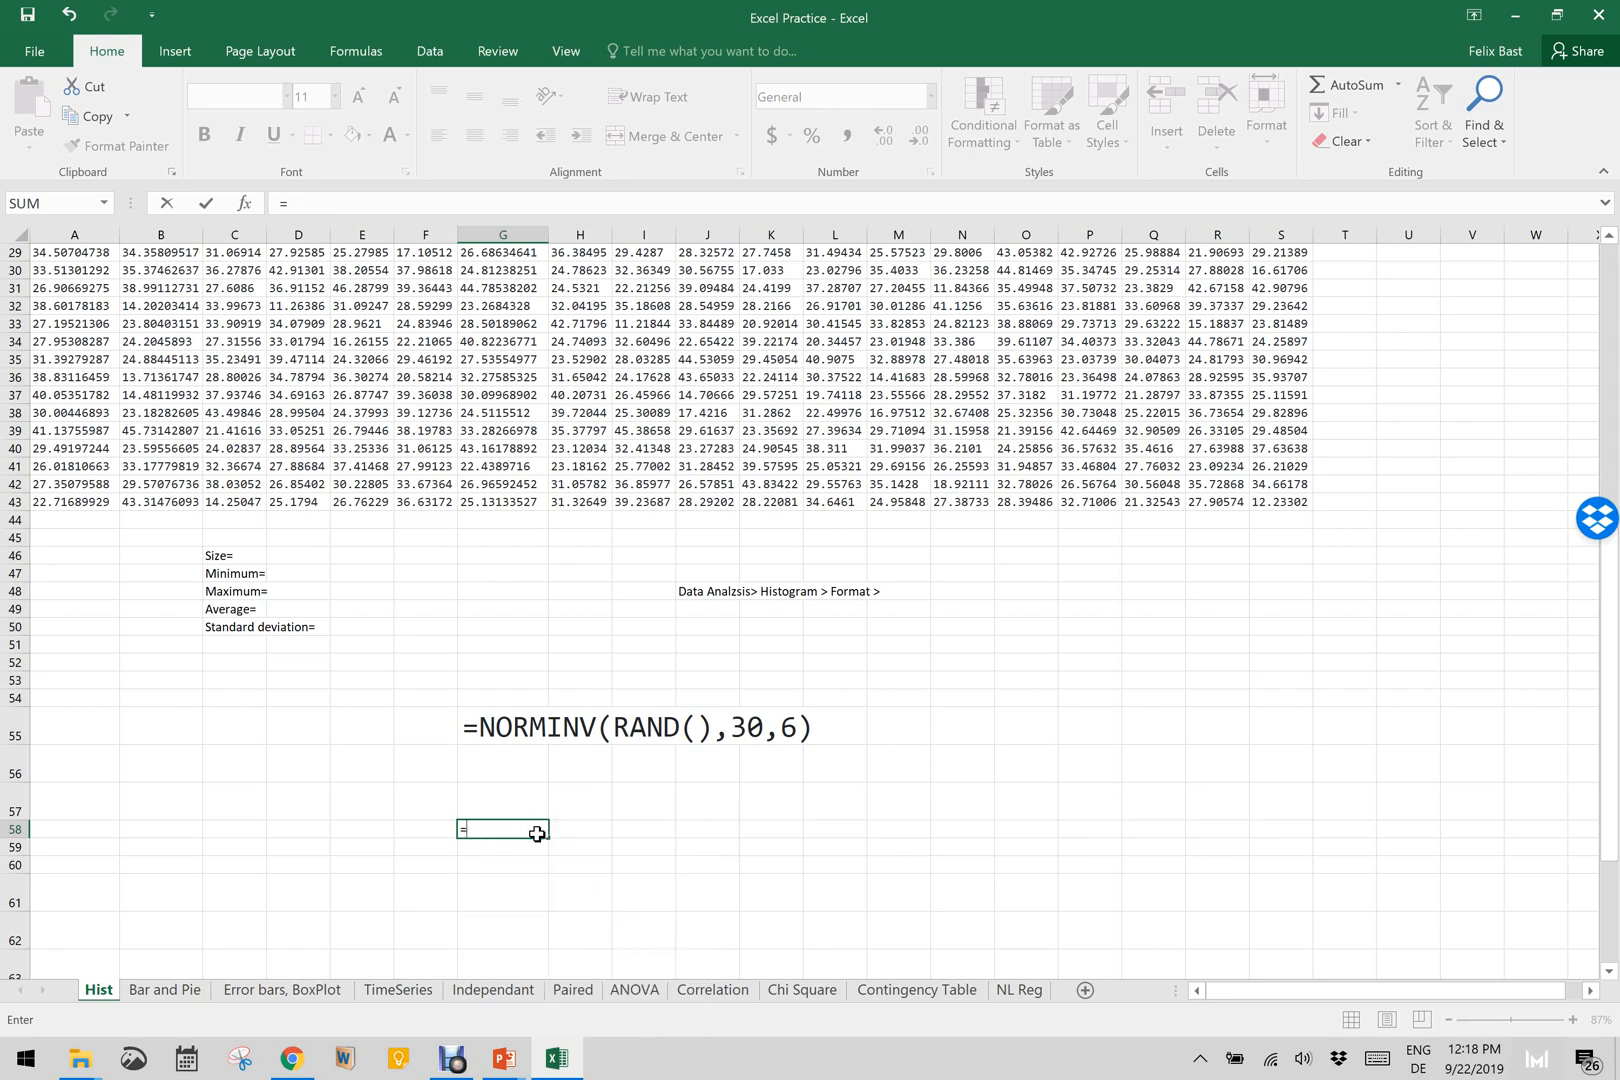
# Step: Copy the NORMINV text from cell G55 into G57 and remove its leading apostrophe to turn it into a formula
pyautogui.click(509, 733)
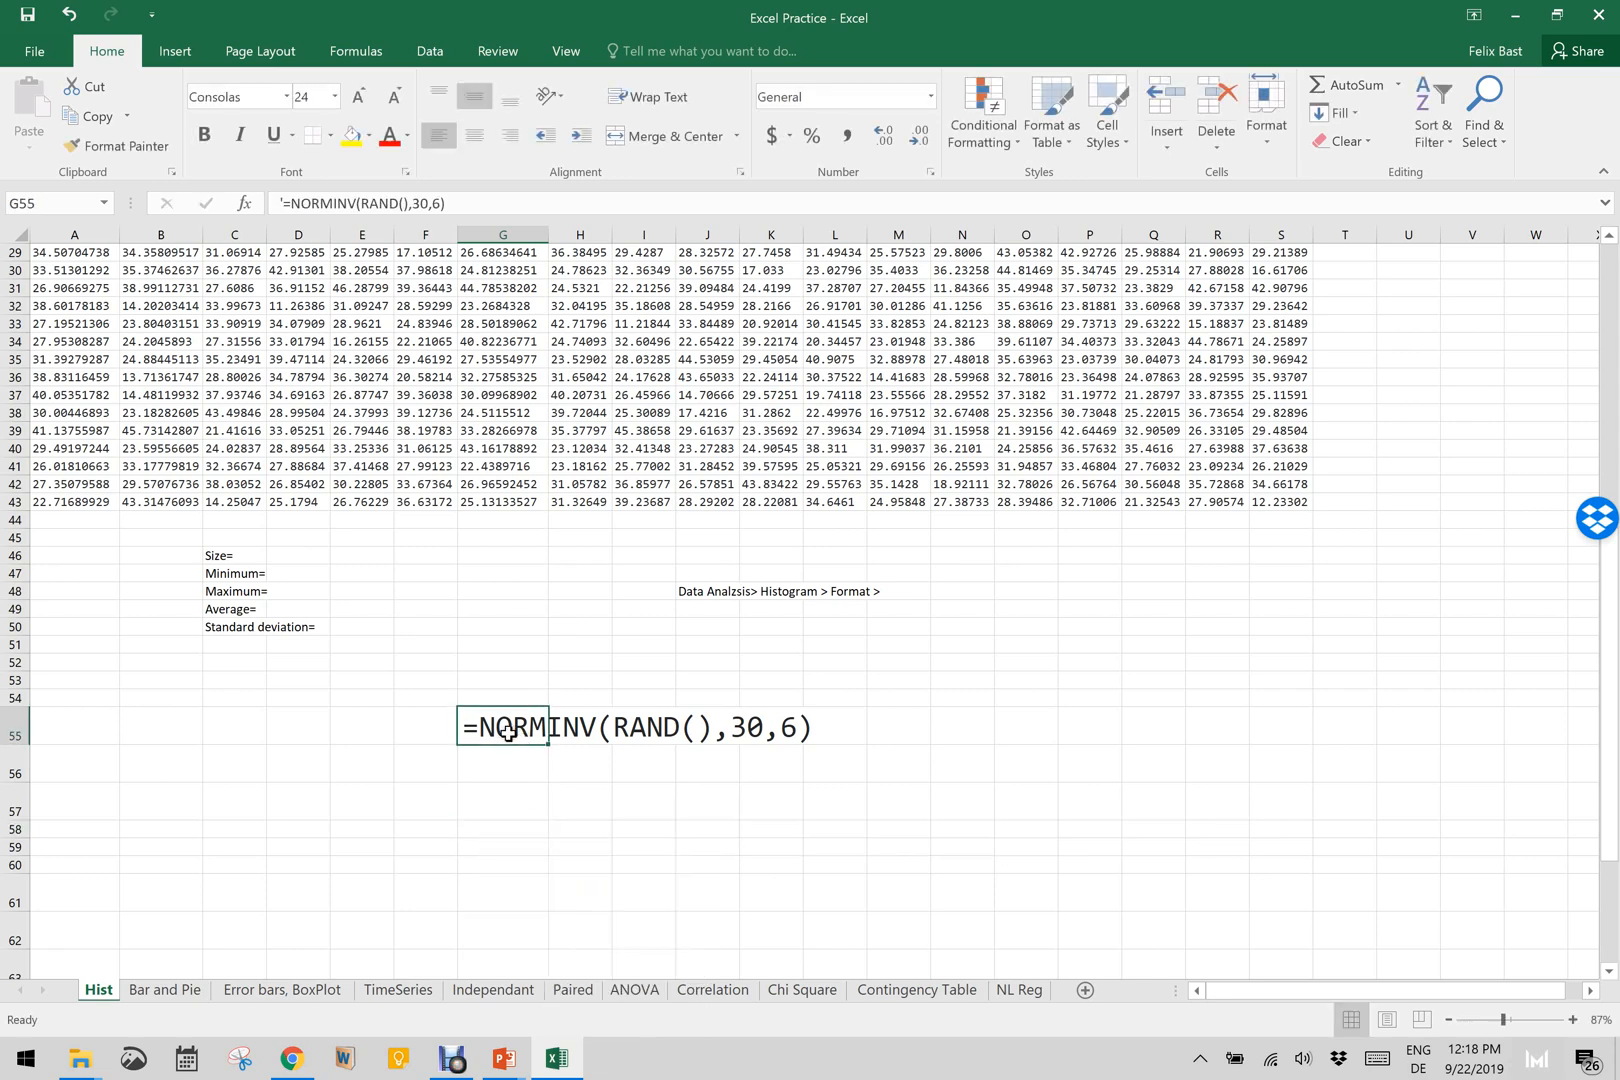
pyautogui.hotkey('ctrl', 'c')
pyautogui.click(516, 811)
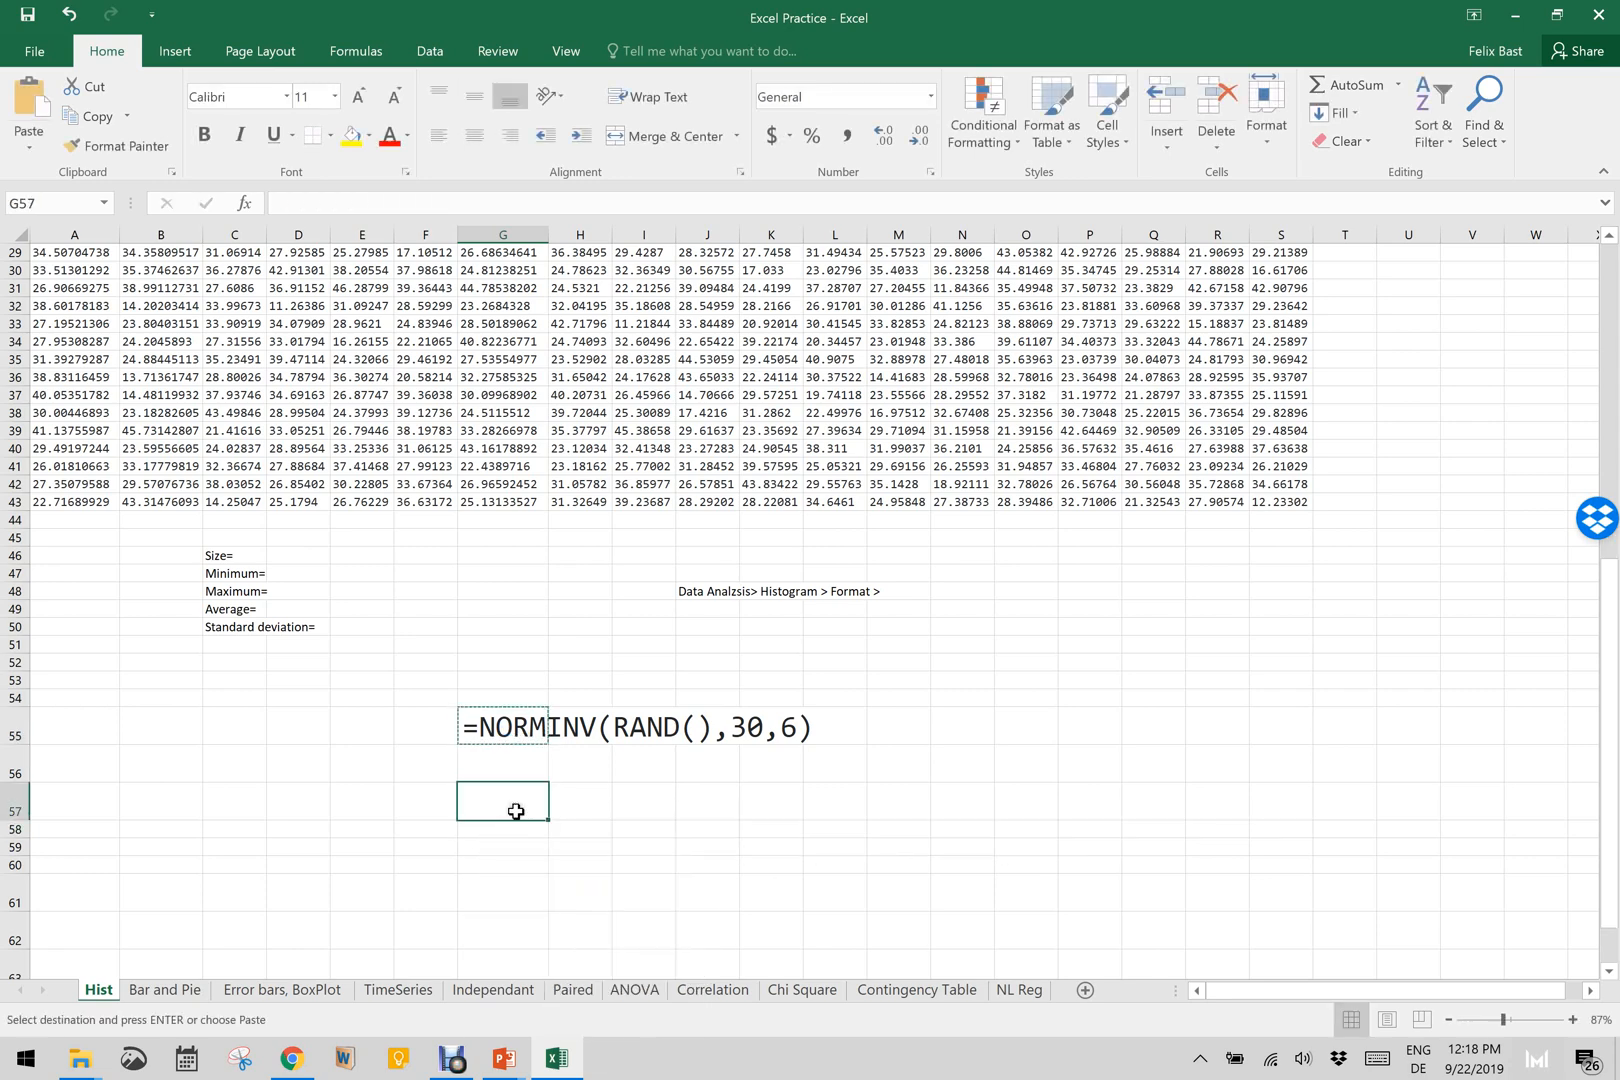
pyautogui.hotkey('ctrl', 'v')
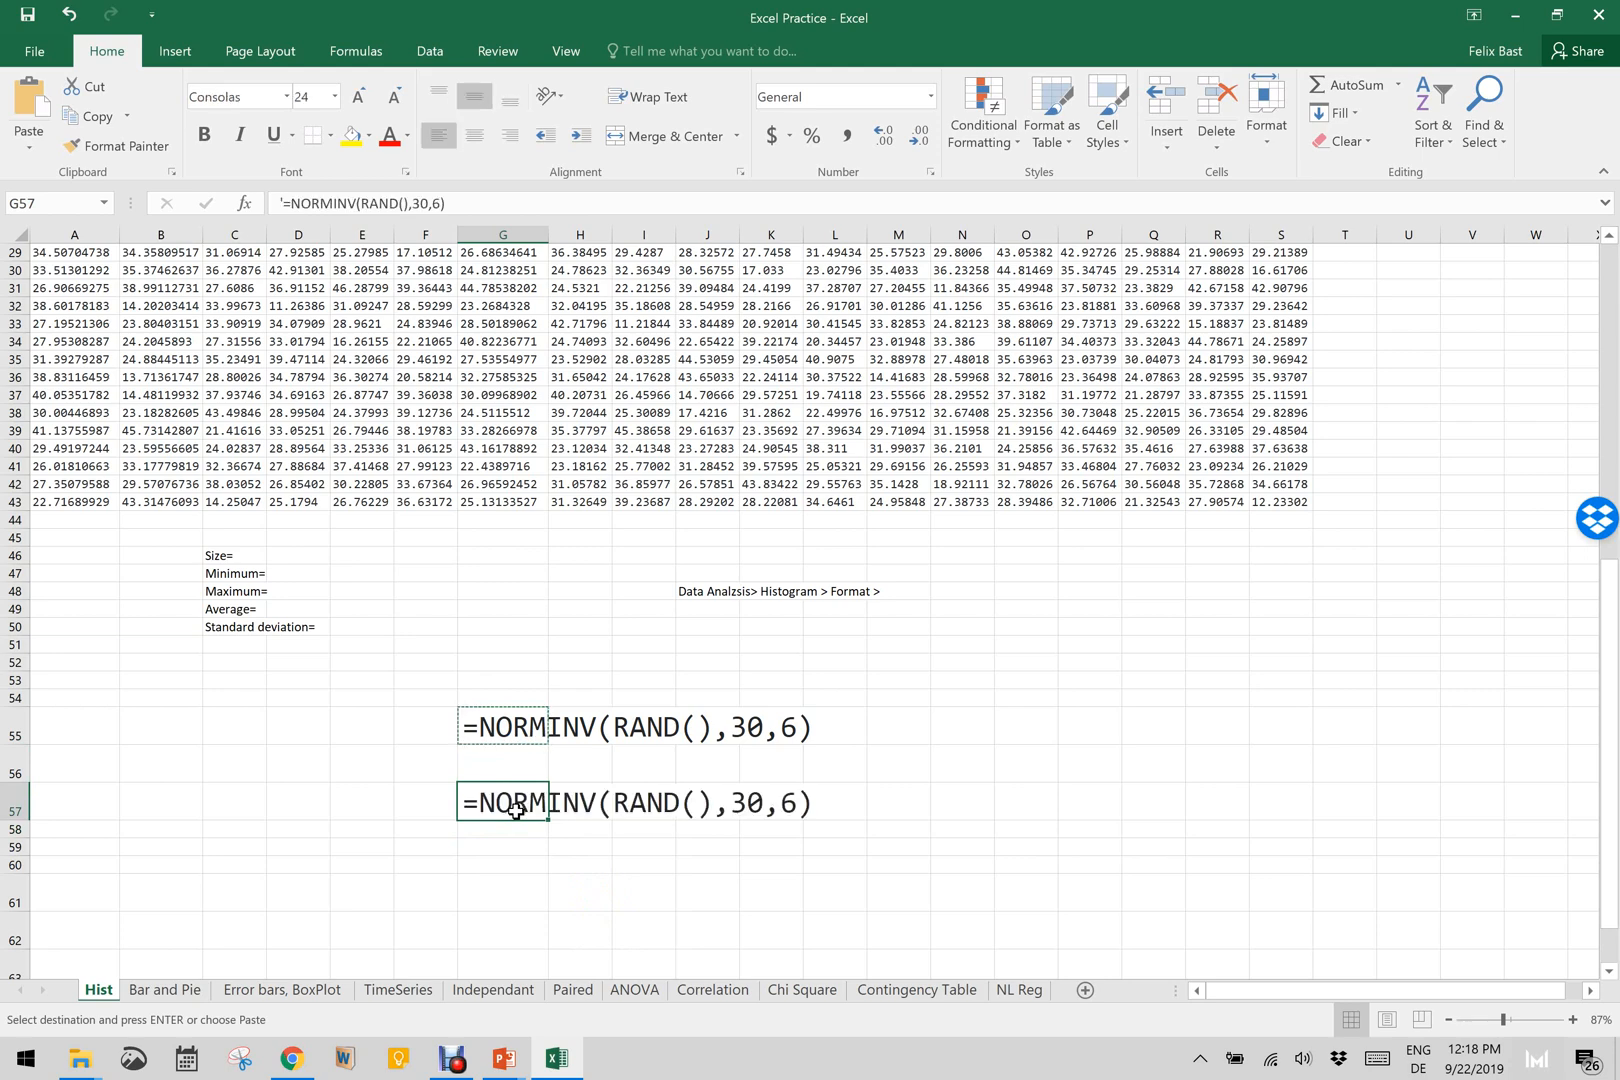
pyautogui.click(283, 203)
pyautogui.write("'")
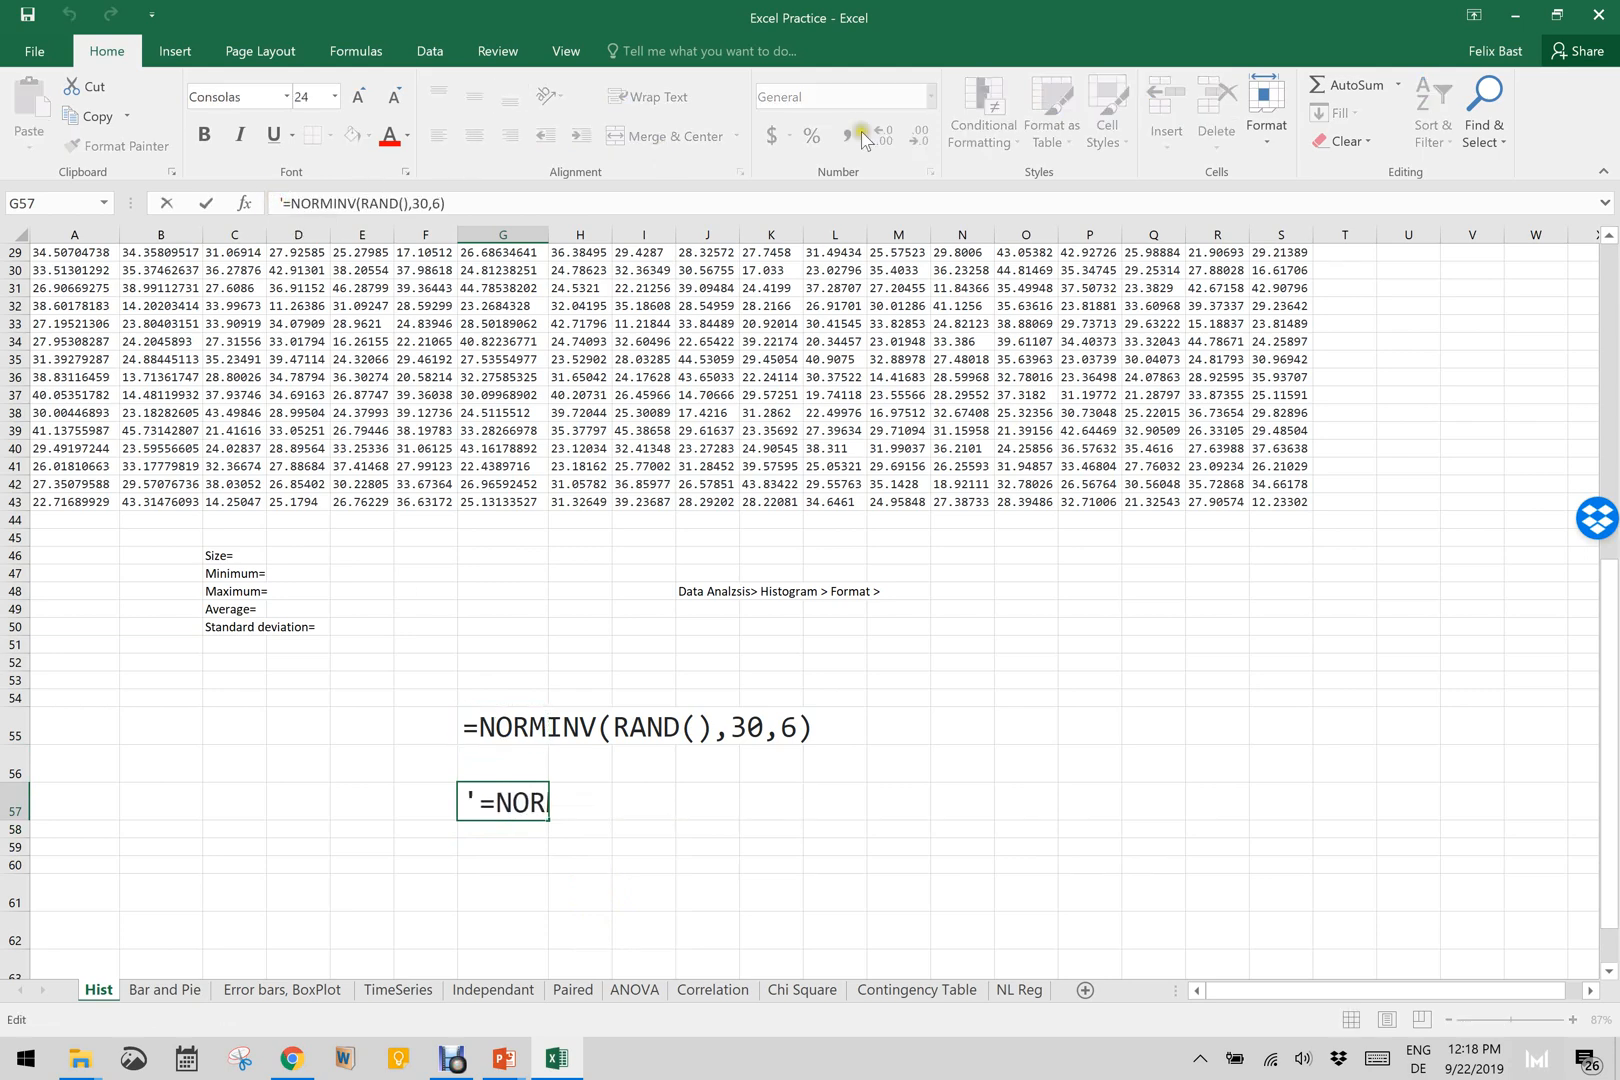
pyautogui.press('BackSpace')
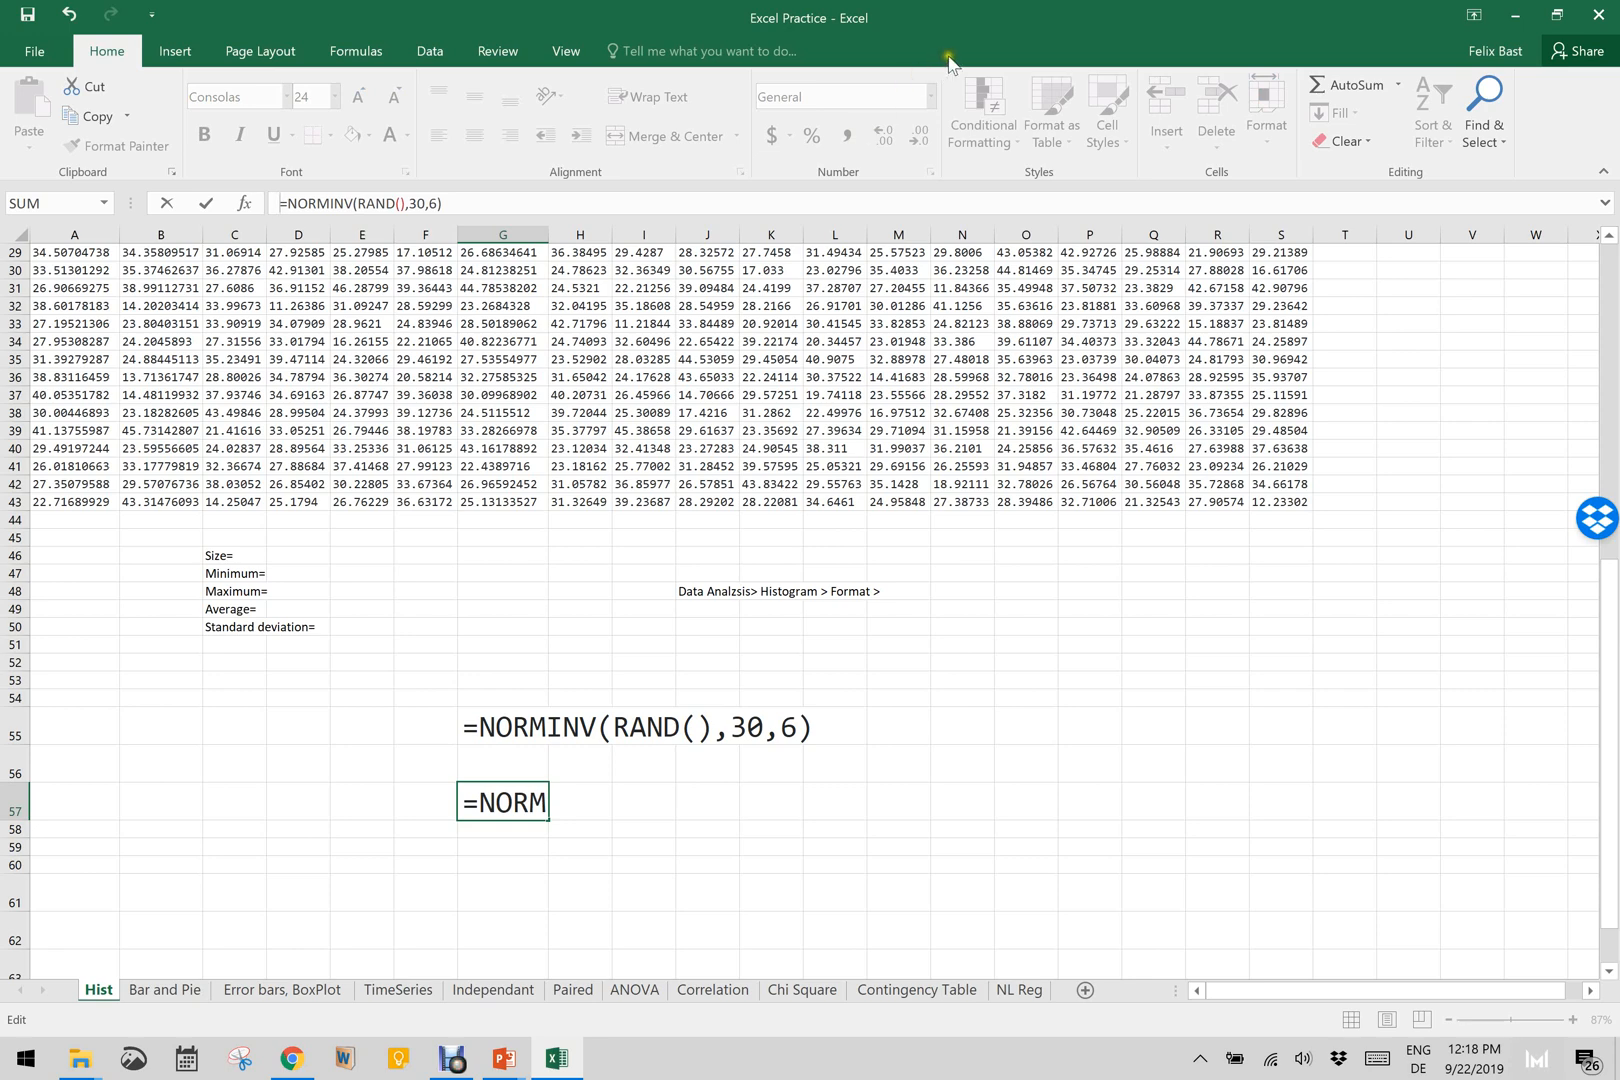
# Step: Set the mean to 48 and the standard deviation to 8 in cell G57's formula, giving =NORMINV(RAND(),48,8)
pyautogui.click(424, 203)
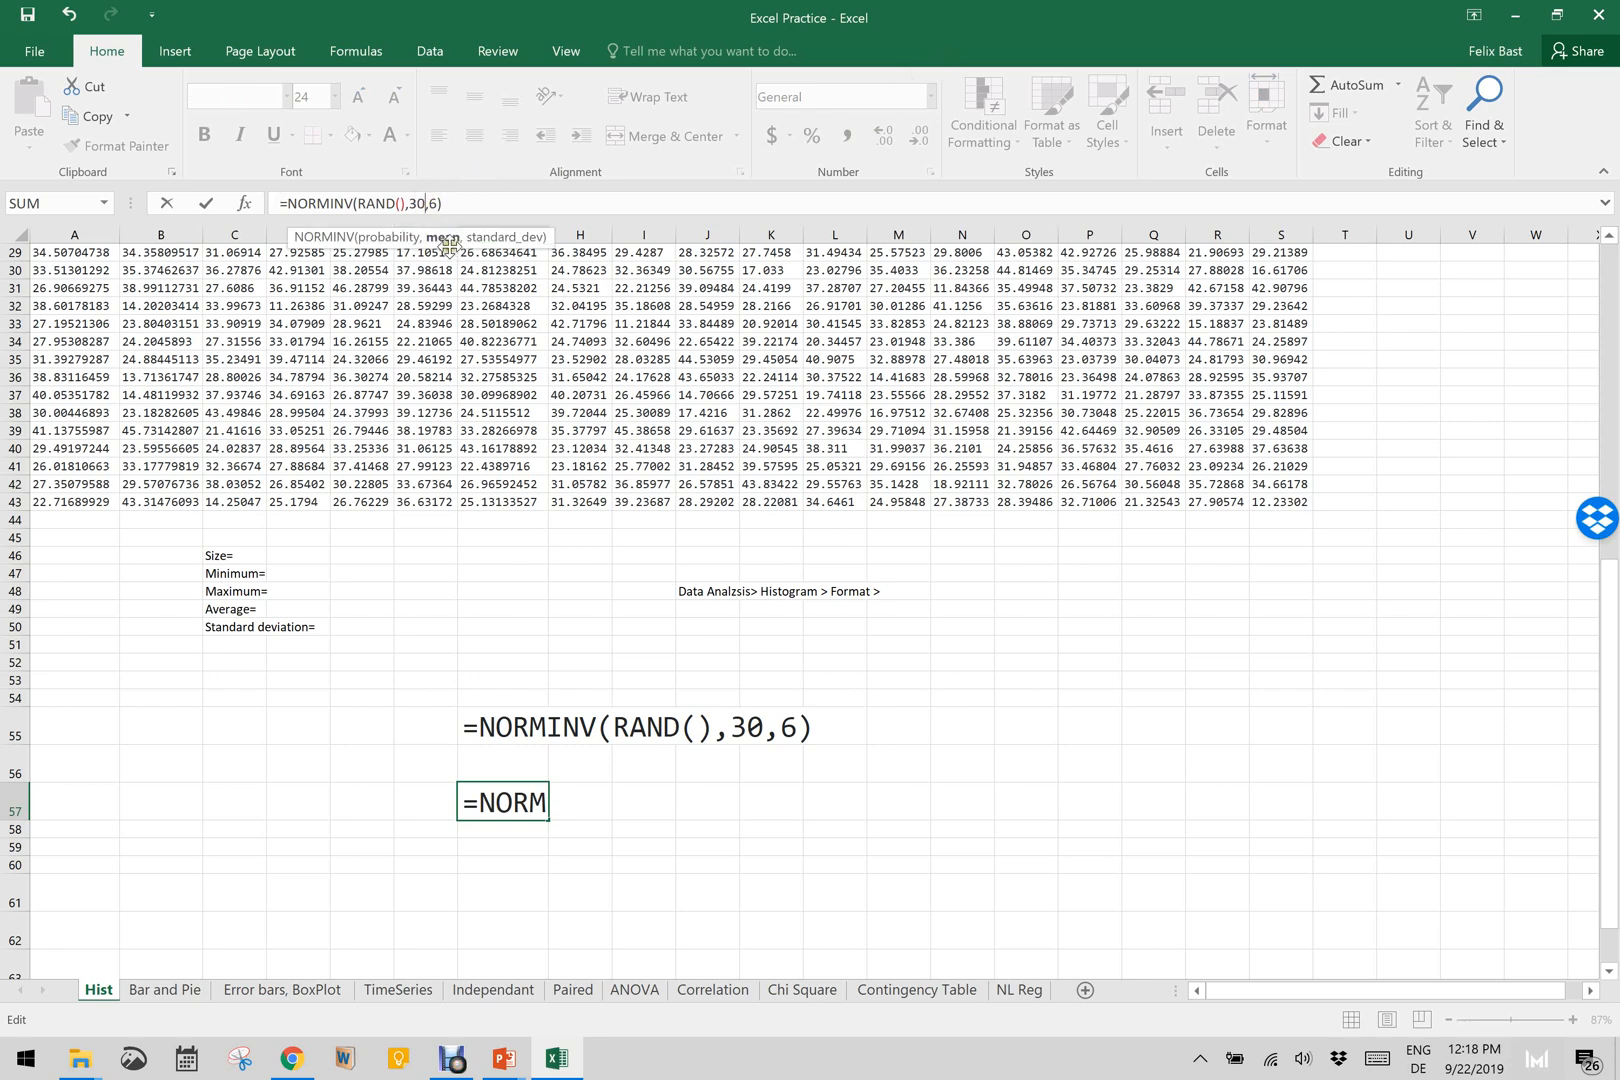
pyautogui.press('BackSpace')
pyautogui.press('BackSpace')
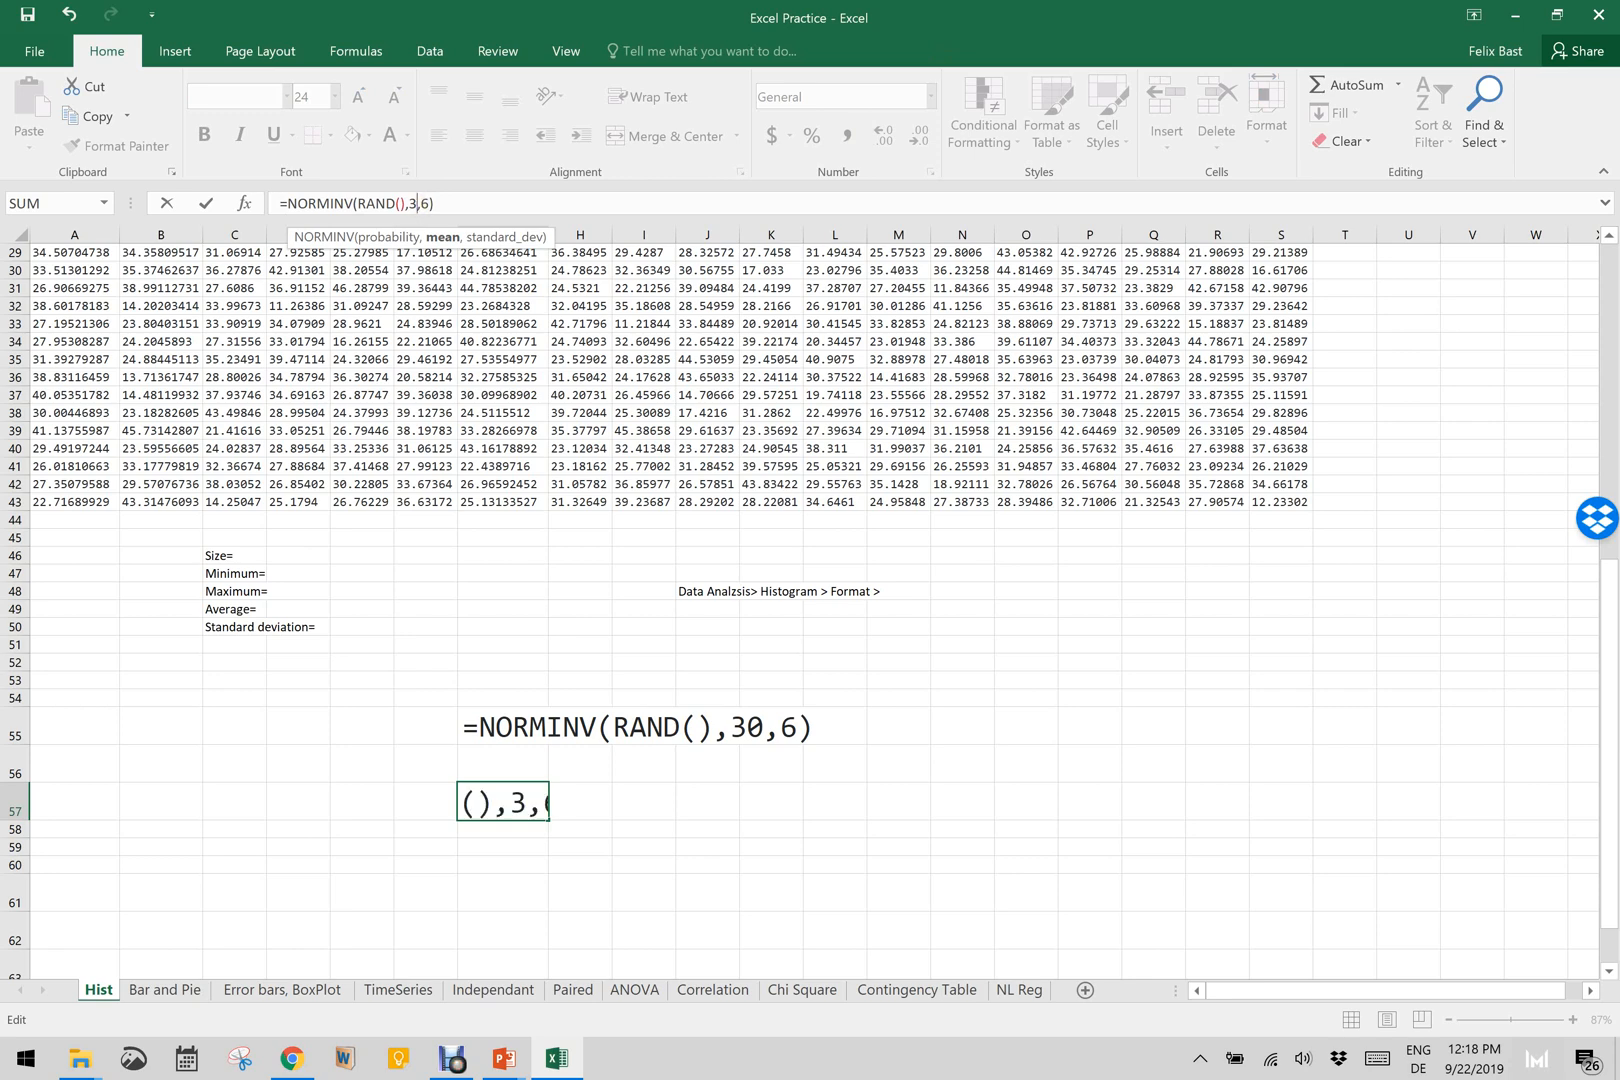
pyautogui.write('48')
pyautogui.click(437, 203)
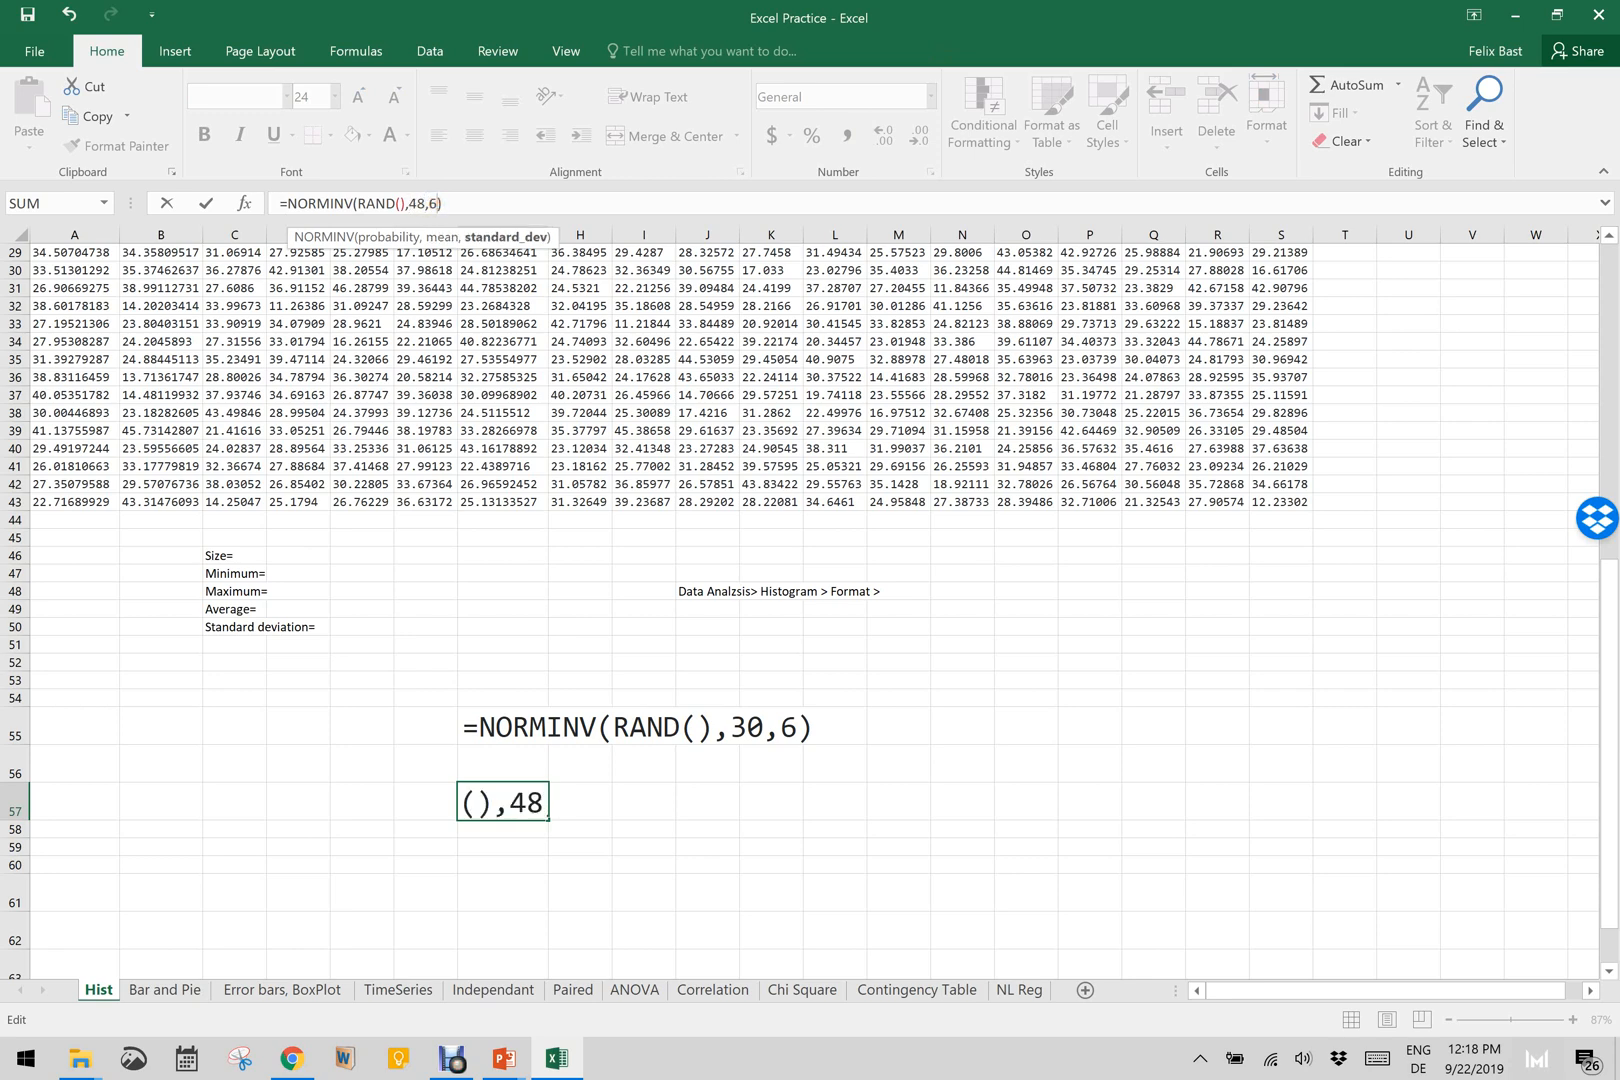
pyautogui.press('BackSpace')
pyautogui.write('8')
pyautogui.click(452, 203)
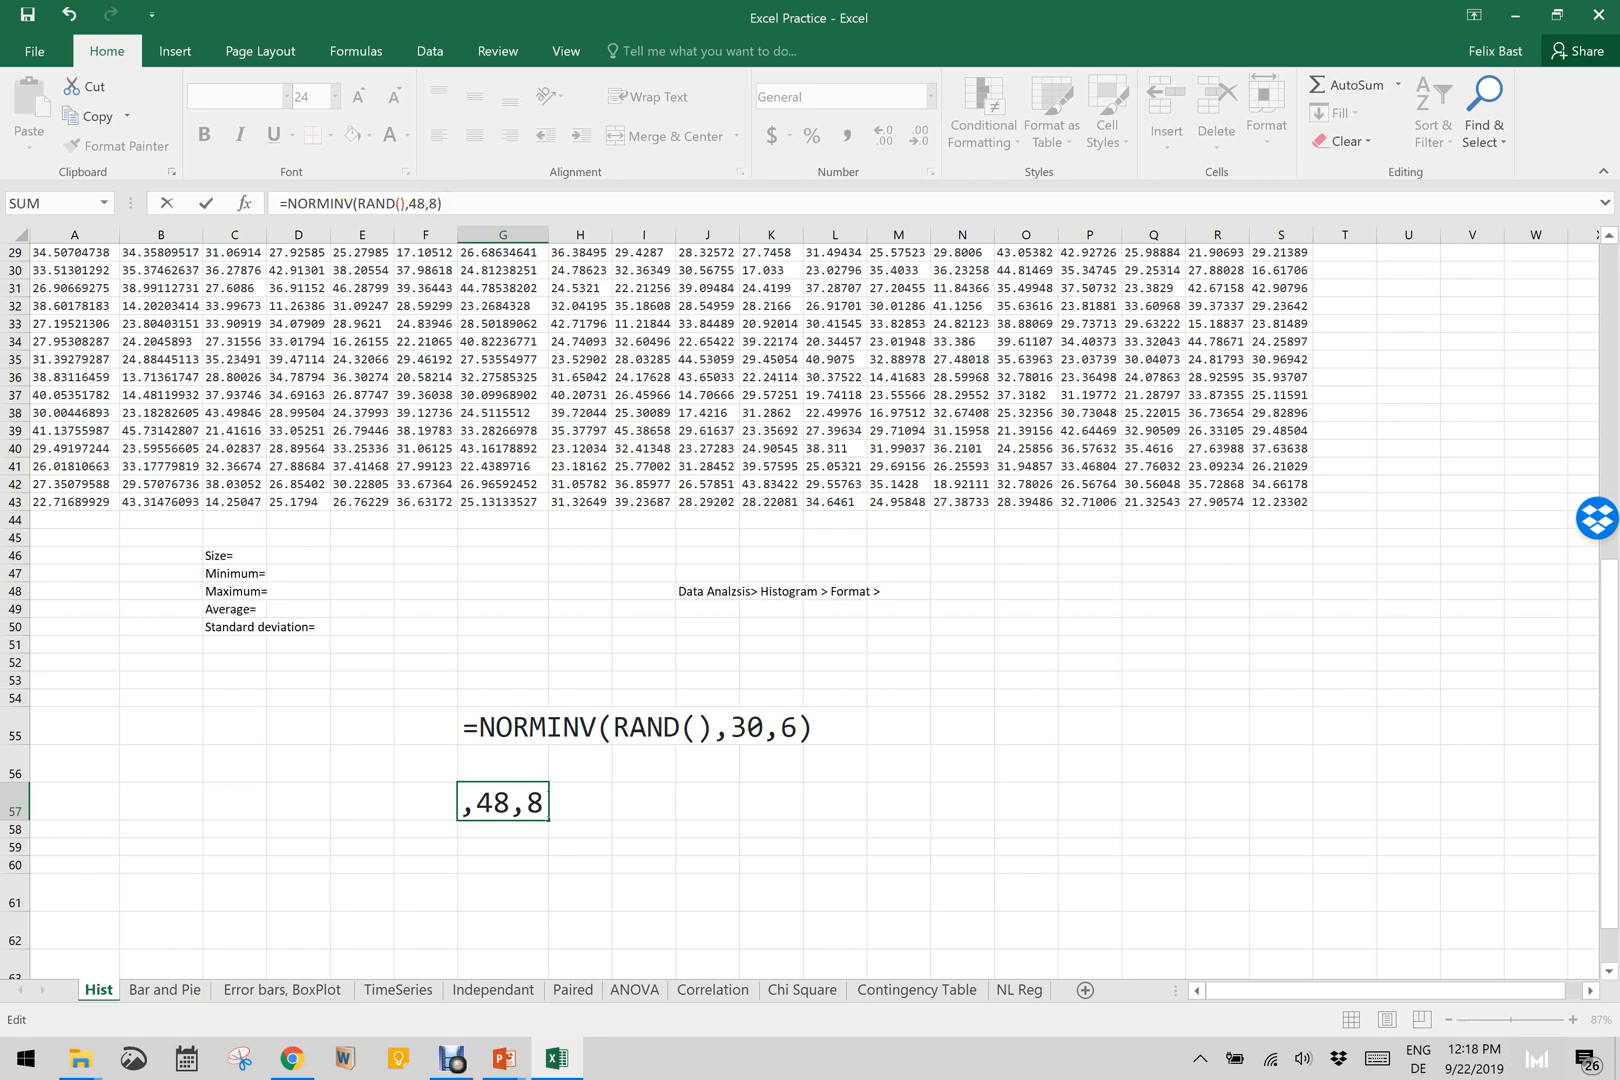
pyautogui.press('Return')
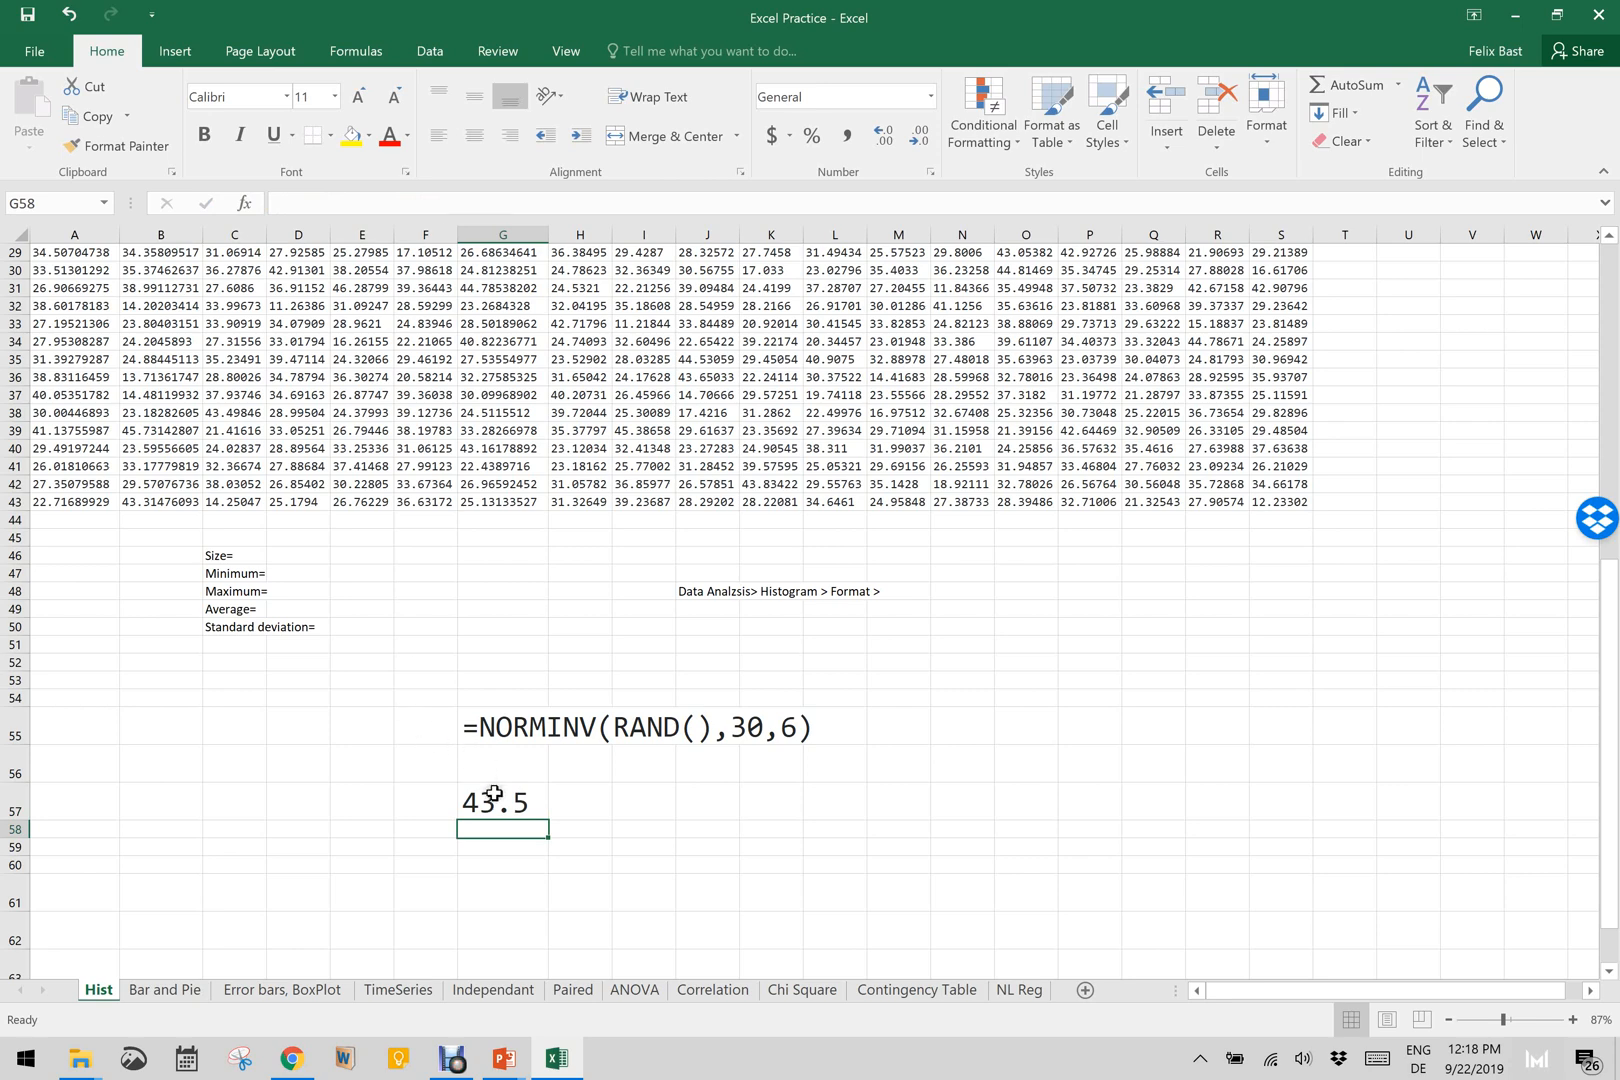
# Step: Increase the decimals shown in cell G57 to three and widen column G to fit the number
pyautogui.click(494, 798)
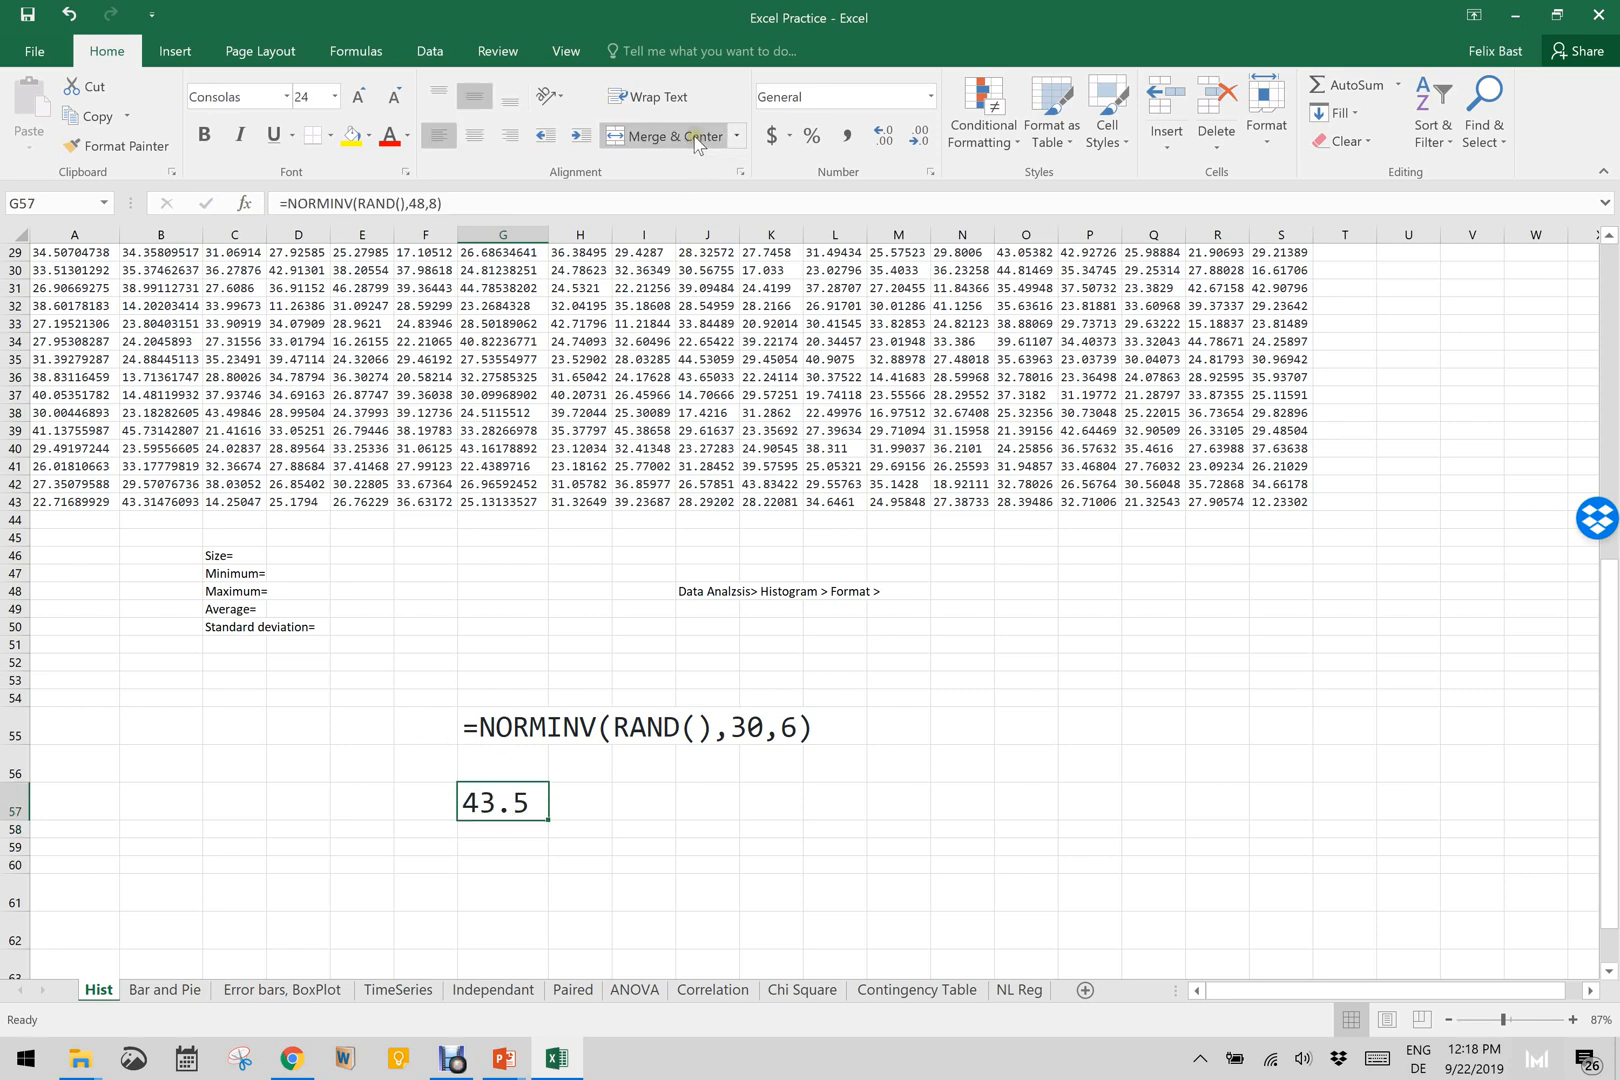
pyautogui.click(884, 137)
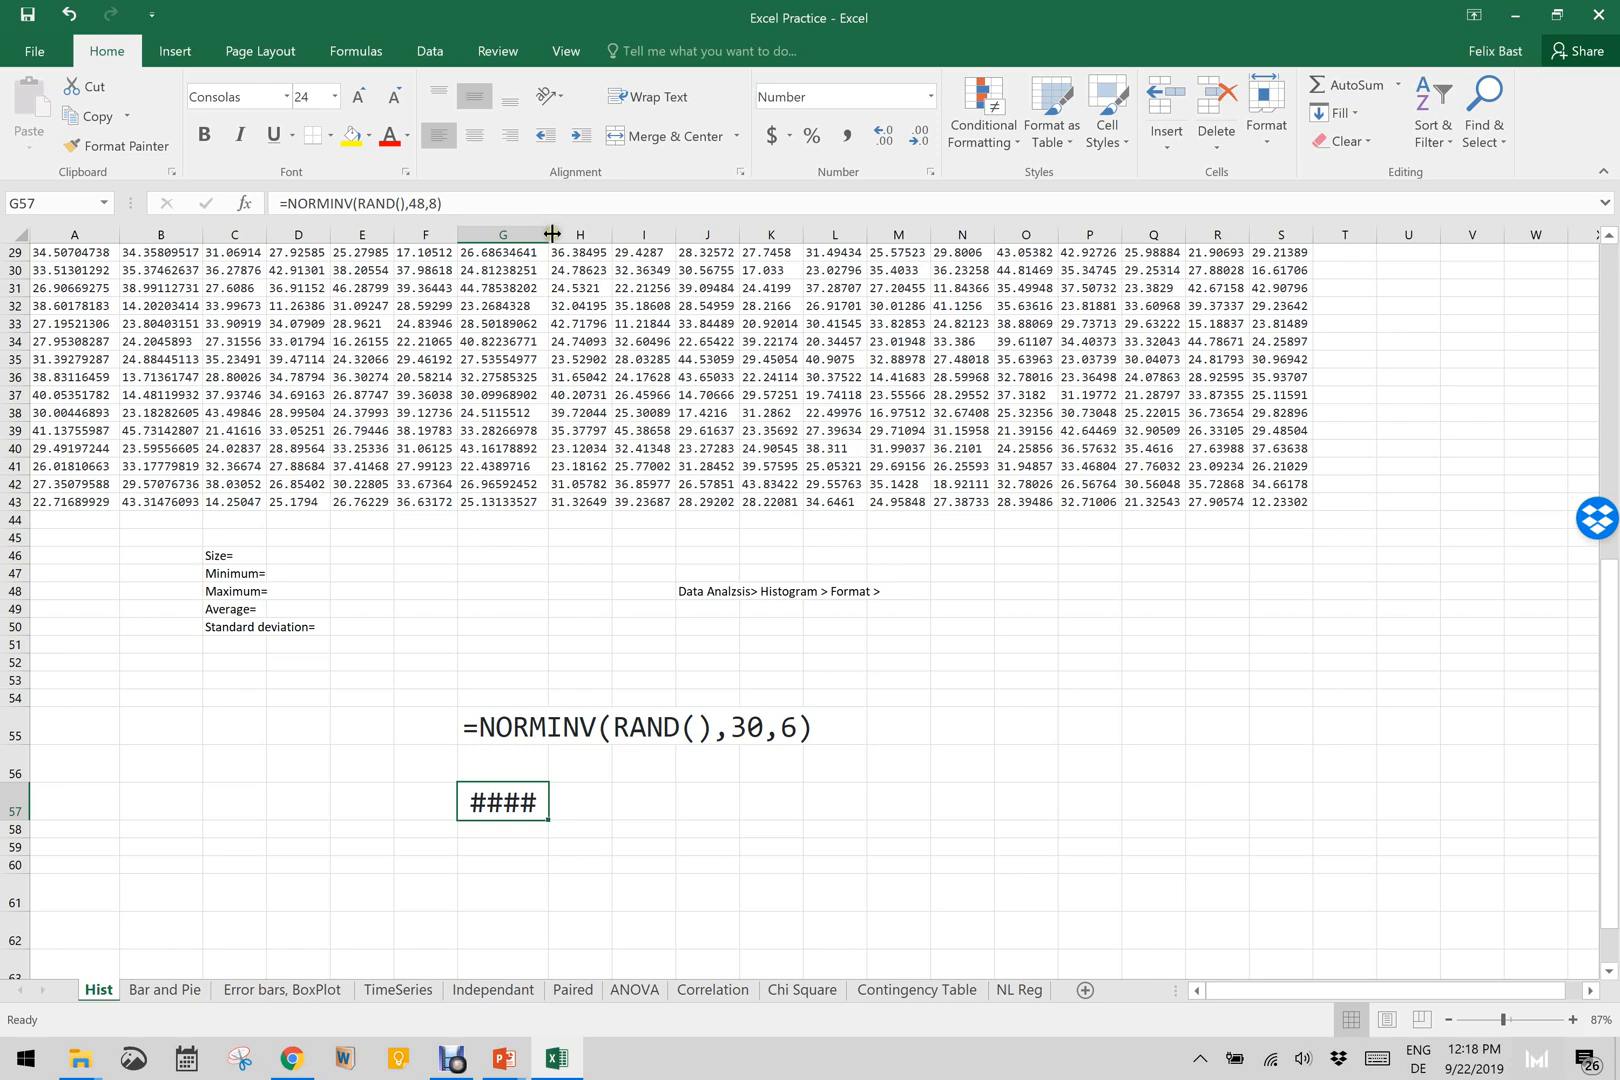
pyautogui.moveTo(551, 234); pyautogui.dragTo(697, 234)
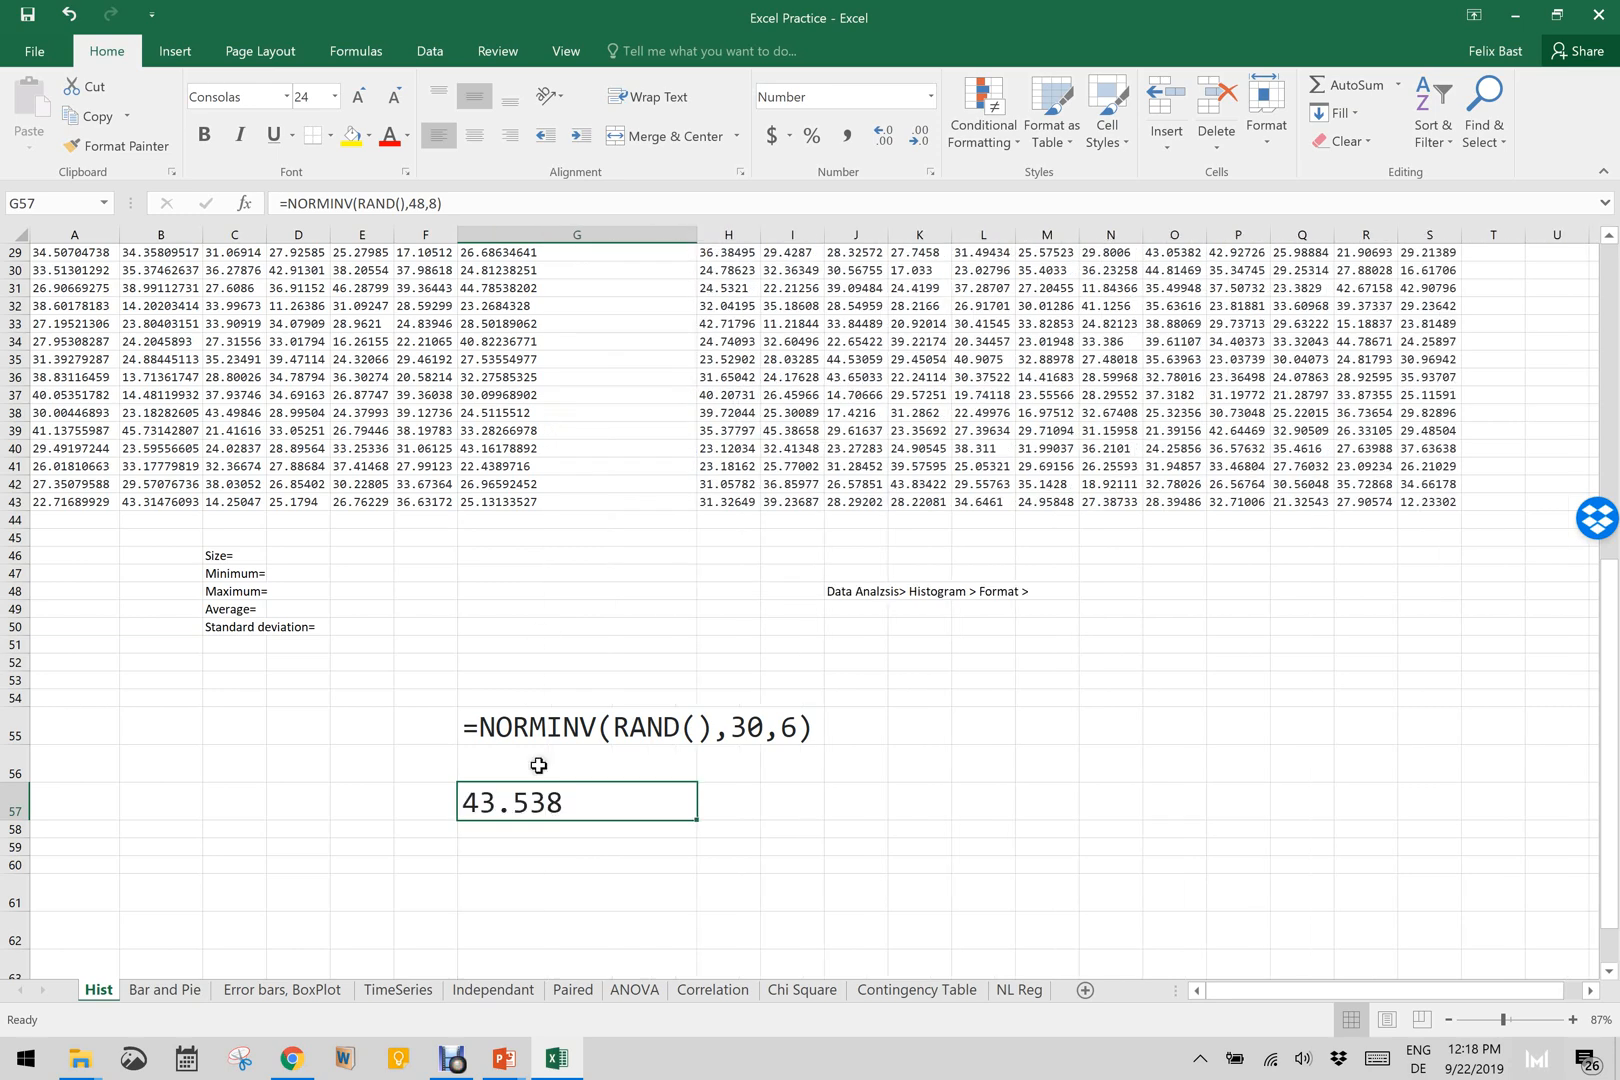
# Step: Raise the decimals shown in cell G57 to nine and reduce them to five
pyautogui.click(893, 137)
pyautogui.click(893, 137)
pyautogui.click(893, 137)
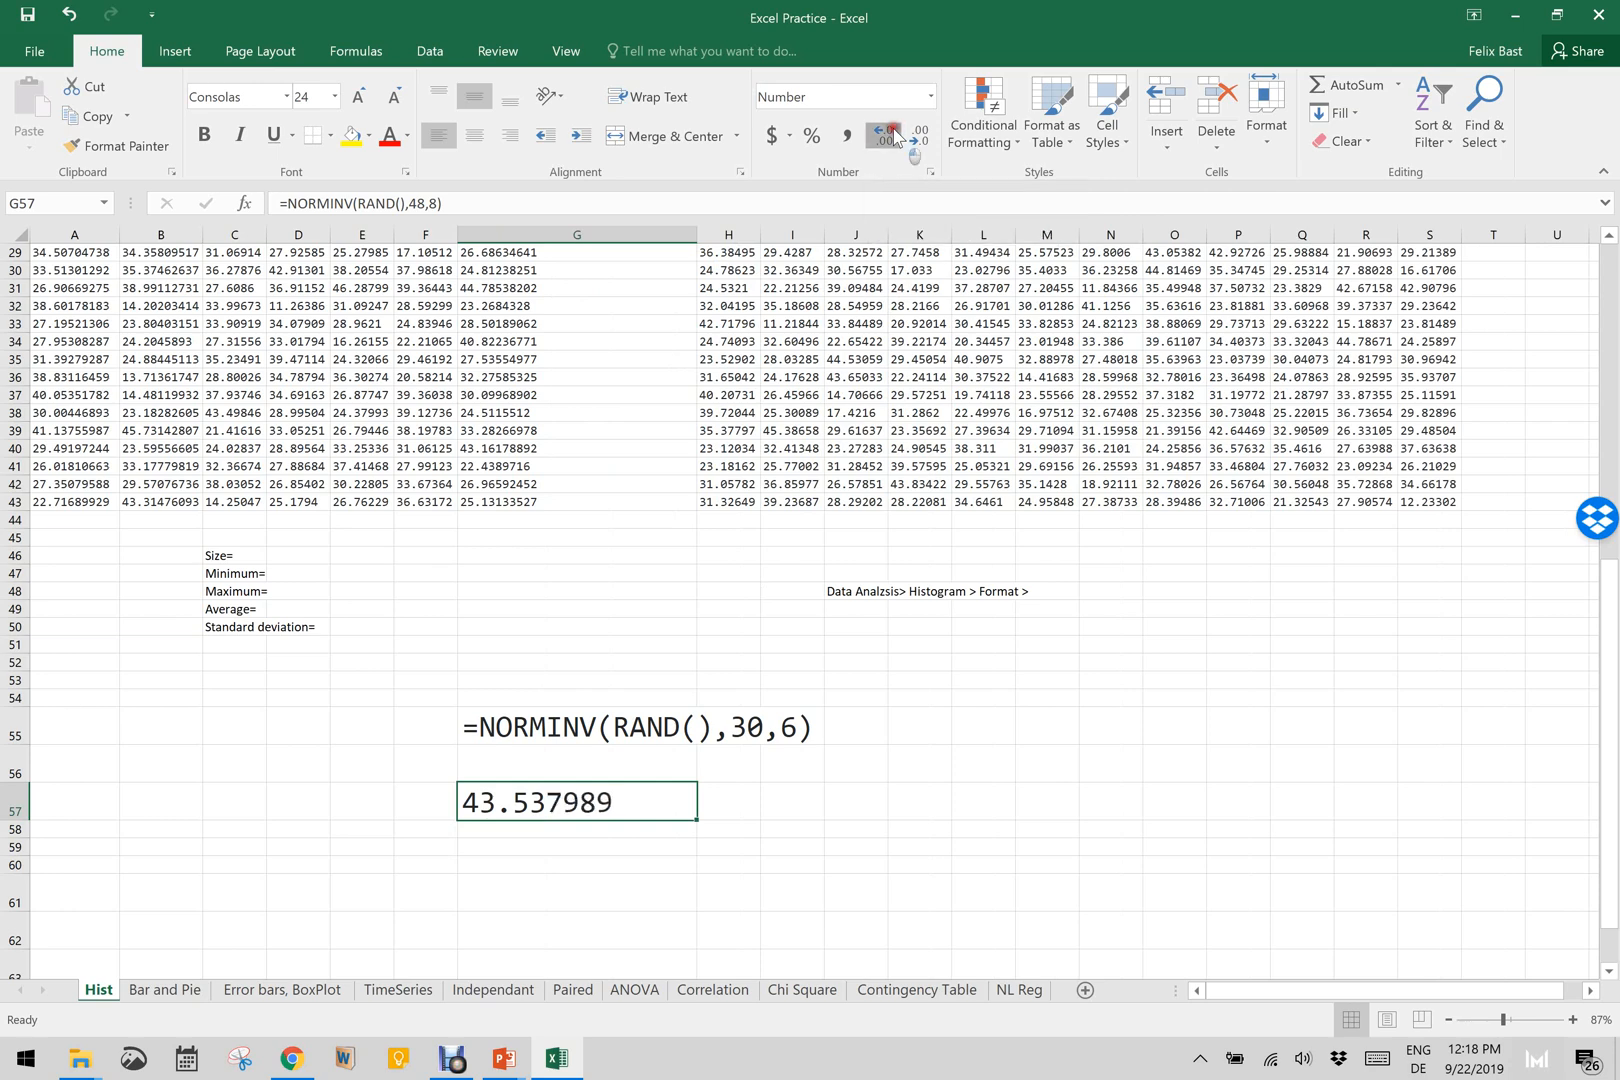
pyautogui.click(893, 137)
pyautogui.click(893, 137)
pyautogui.click(893, 137)
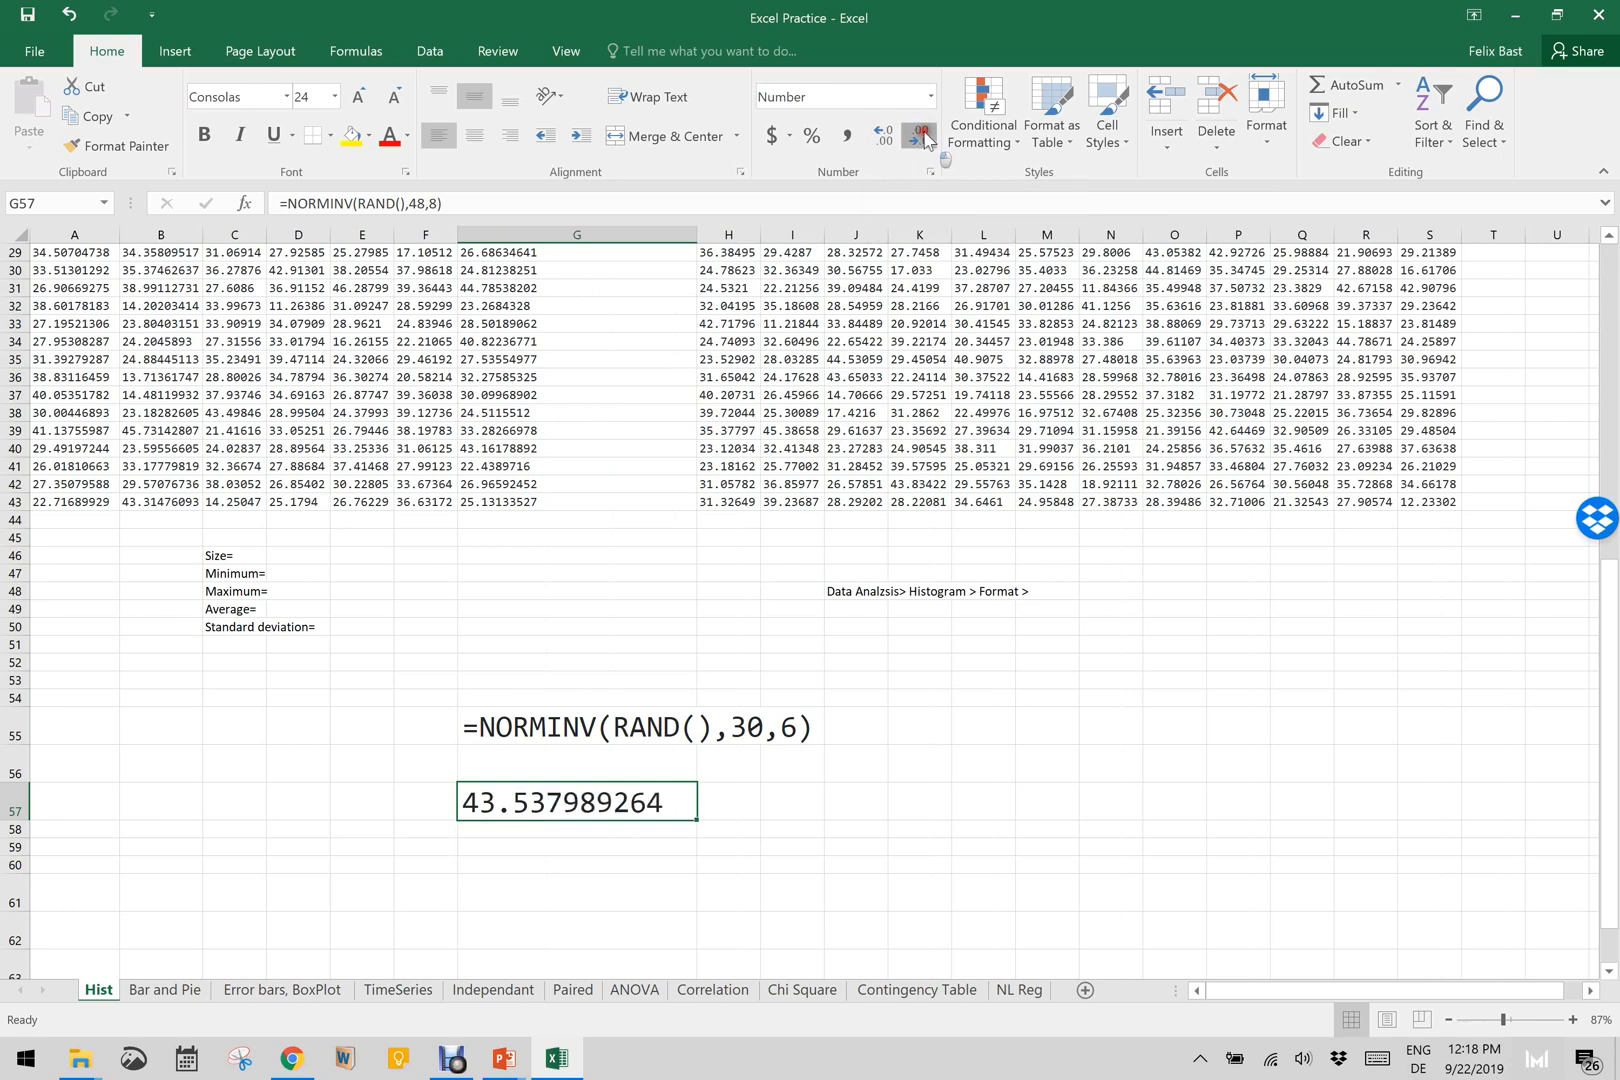
pyautogui.click(920, 137)
pyautogui.click(920, 137)
pyautogui.click(920, 137)
pyautogui.click(920, 137)
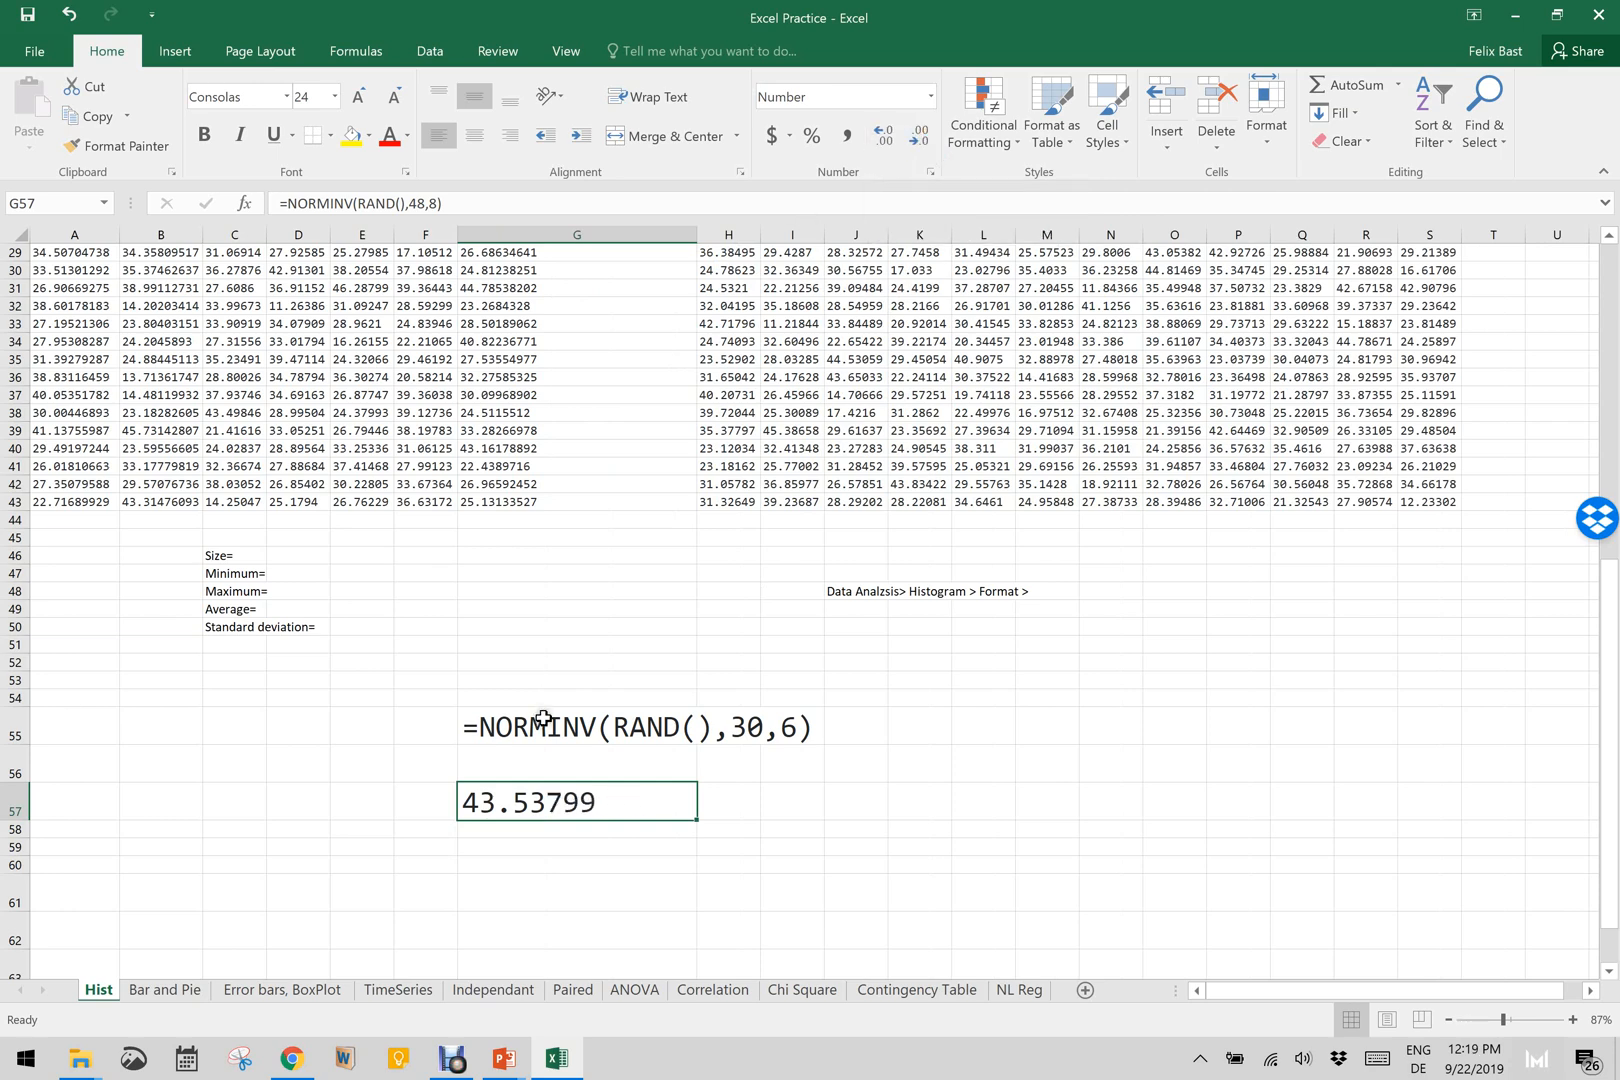
# Step: Clear the formula from cell G57 and narrow column G, keeping its data values fully readable
pyautogui.doubleClick(697, 240)
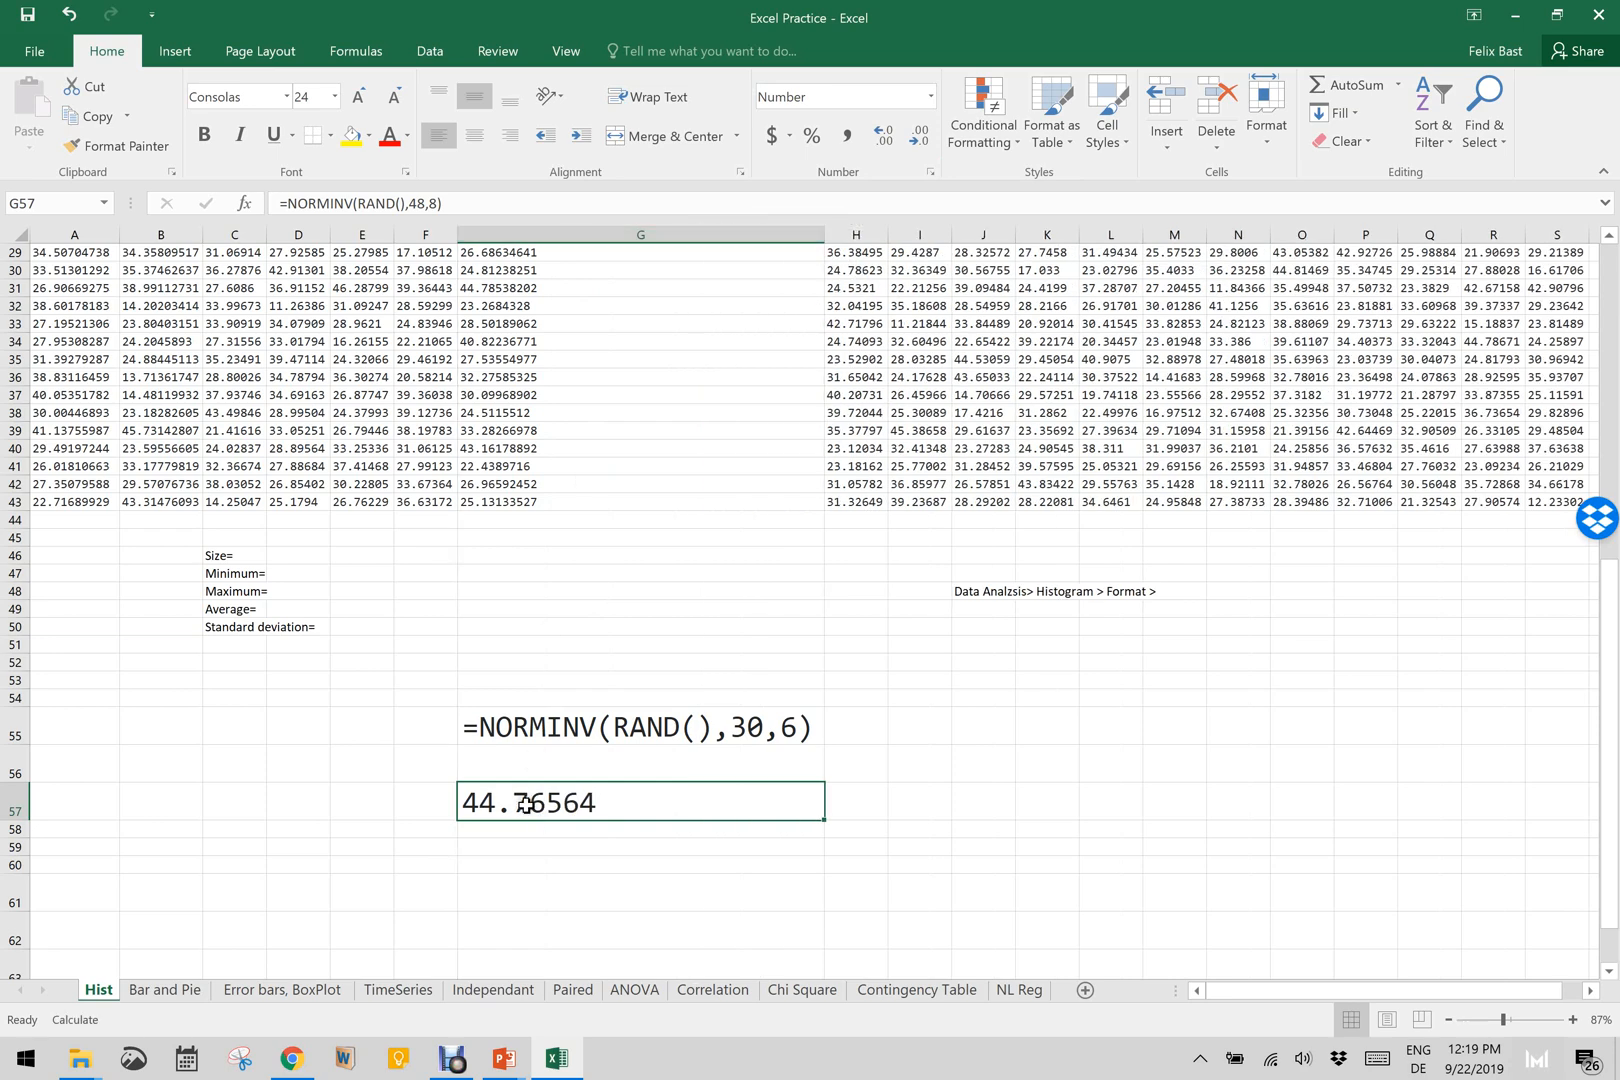
pyautogui.press('Delete')
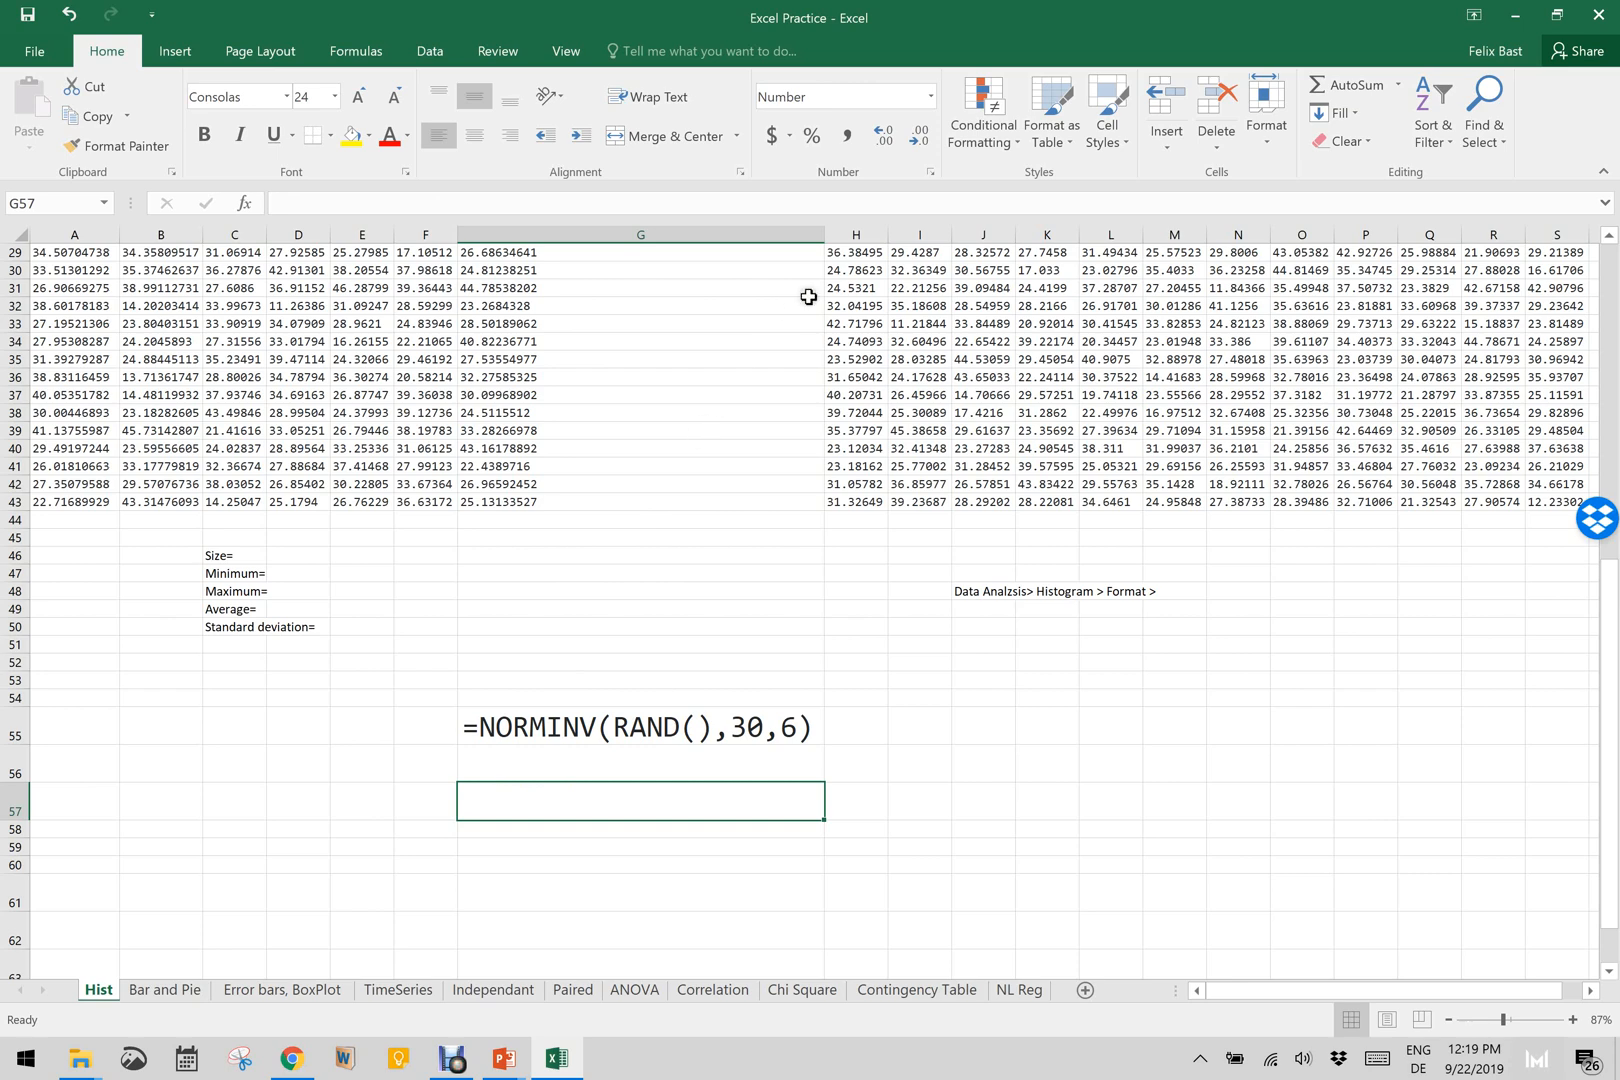
pyautogui.moveTo(824, 234); pyautogui.dragTo(613, 260)
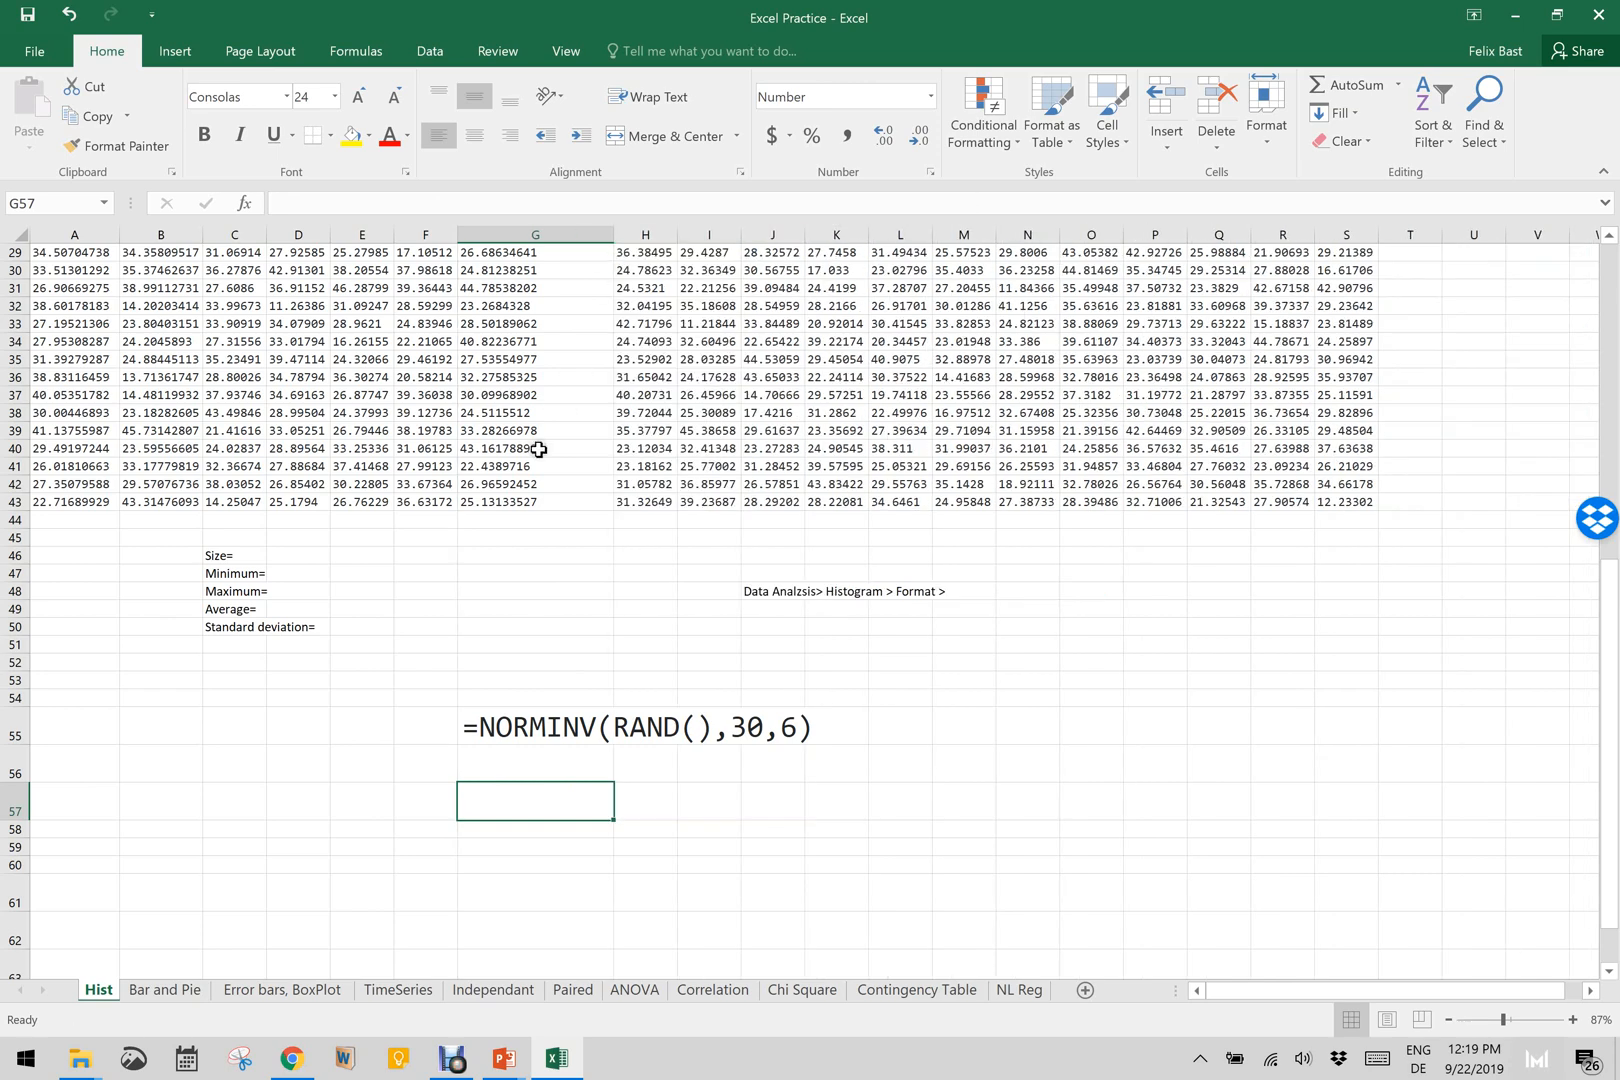
pyautogui.scroll(4, 538, 449)
pyautogui.scroll(5, 538, 449)
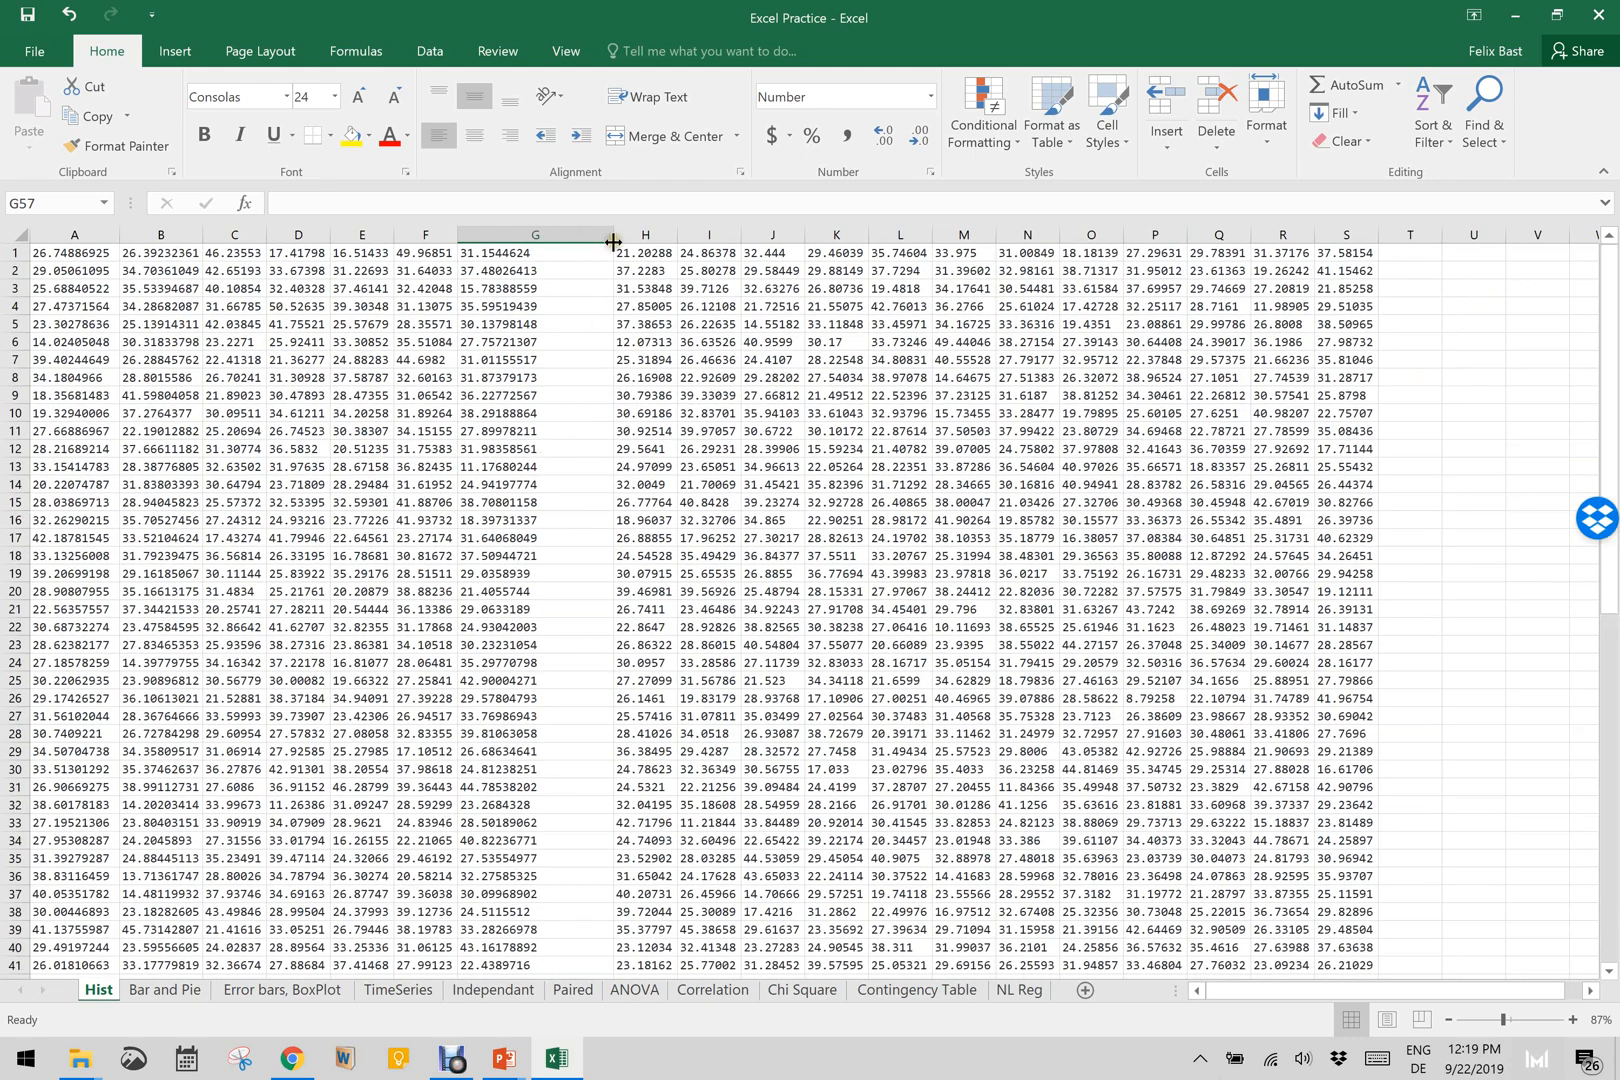
# Step: Narrow column G further while keeping its data values fully readable
pyautogui.moveTo(614, 234); pyautogui.dragTo(549, 236)
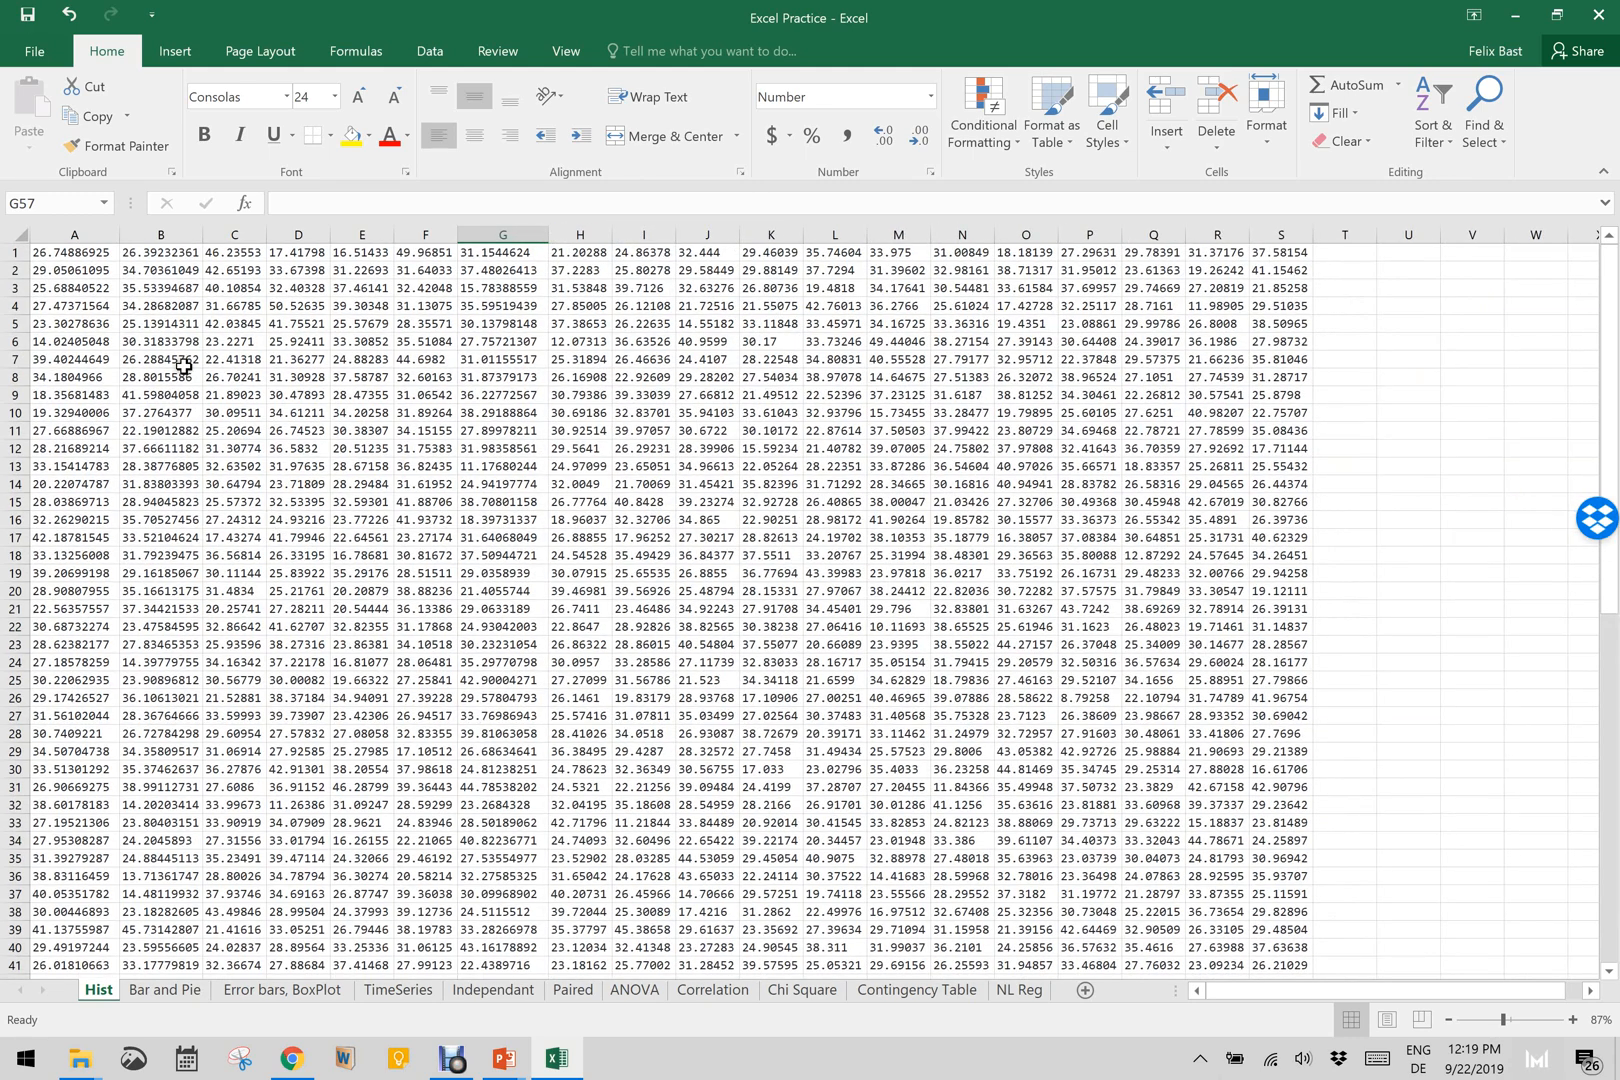
# Step: Examine the full-precision values of individual data cells between C27 and E29
pyautogui.scroll(-4, 272, 602)
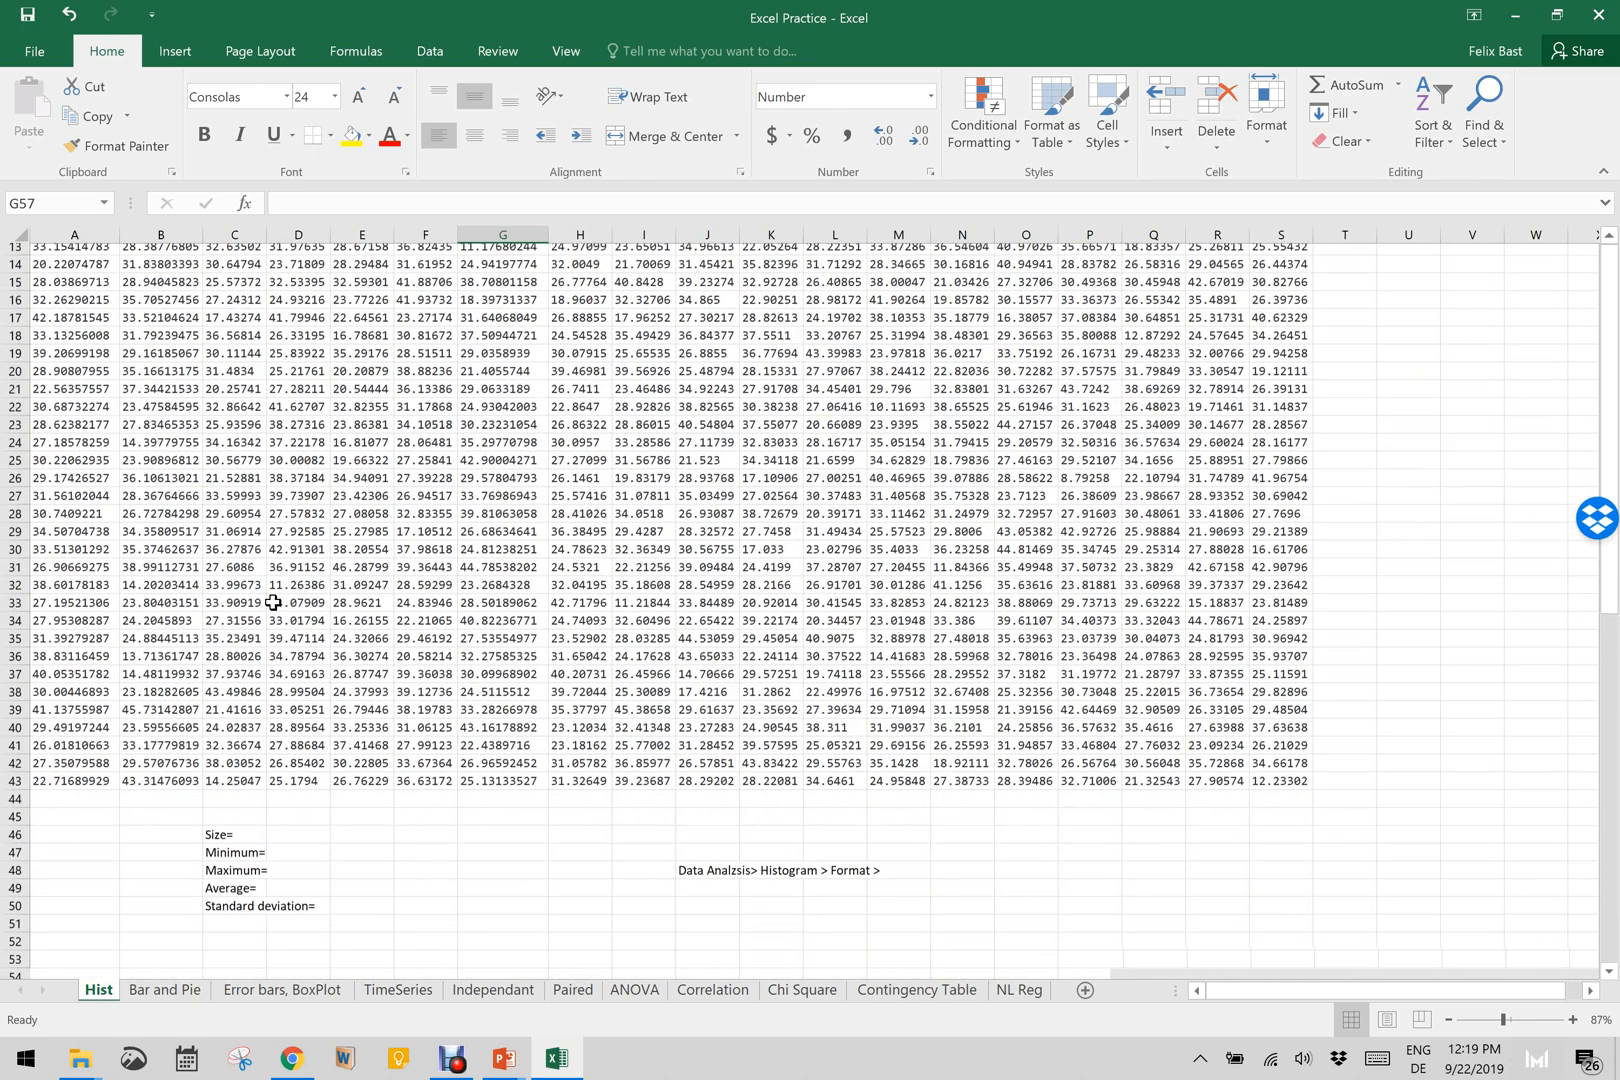
pyautogui.scroll(1, 272, 602)
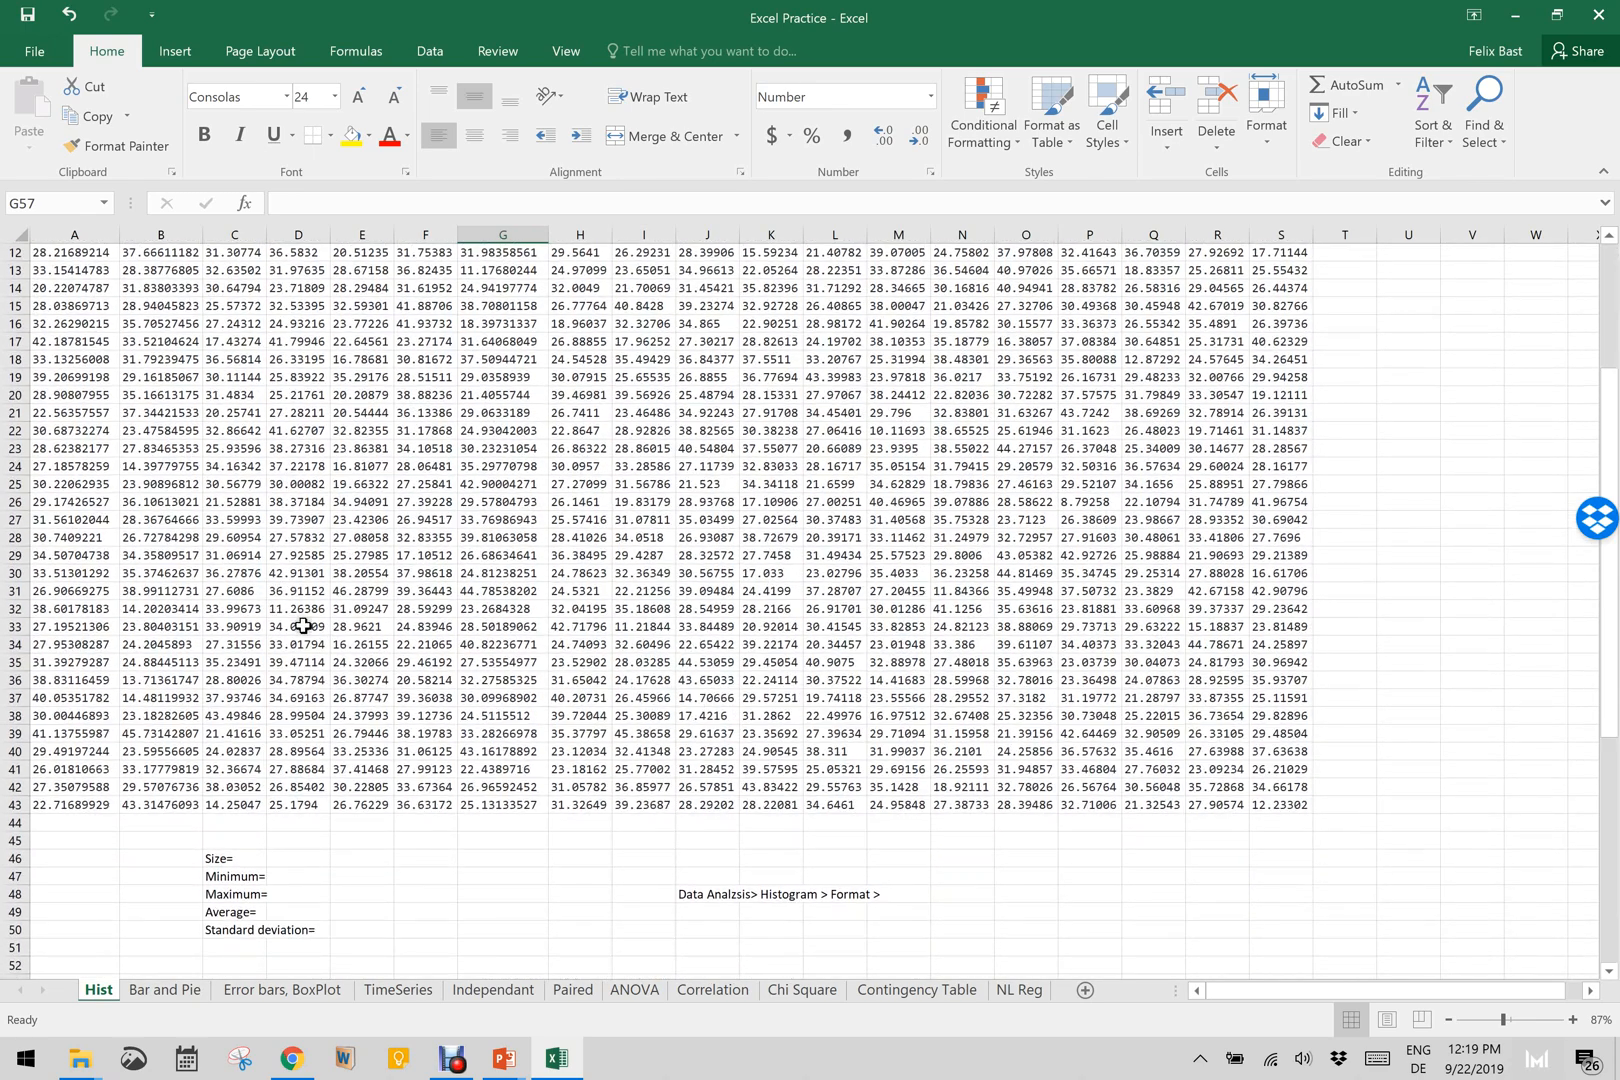
pyautogui.click(208, 519)
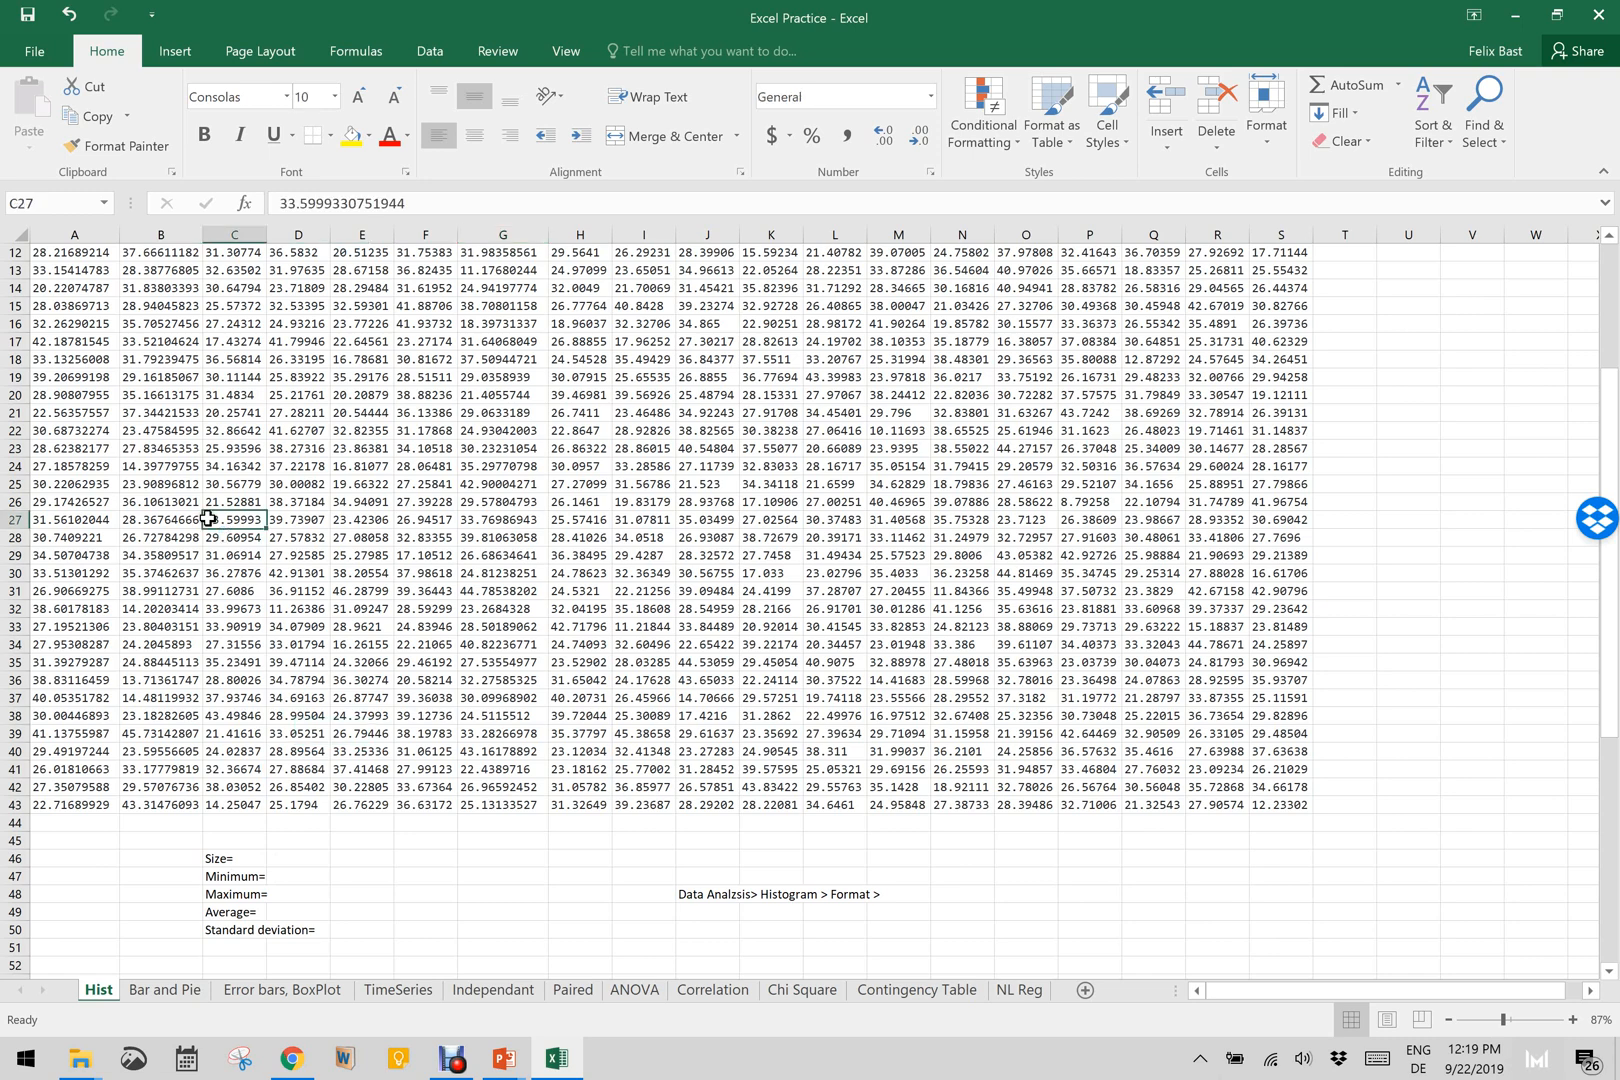
pyautogui.press('Right')
pyautogui.press('Right')
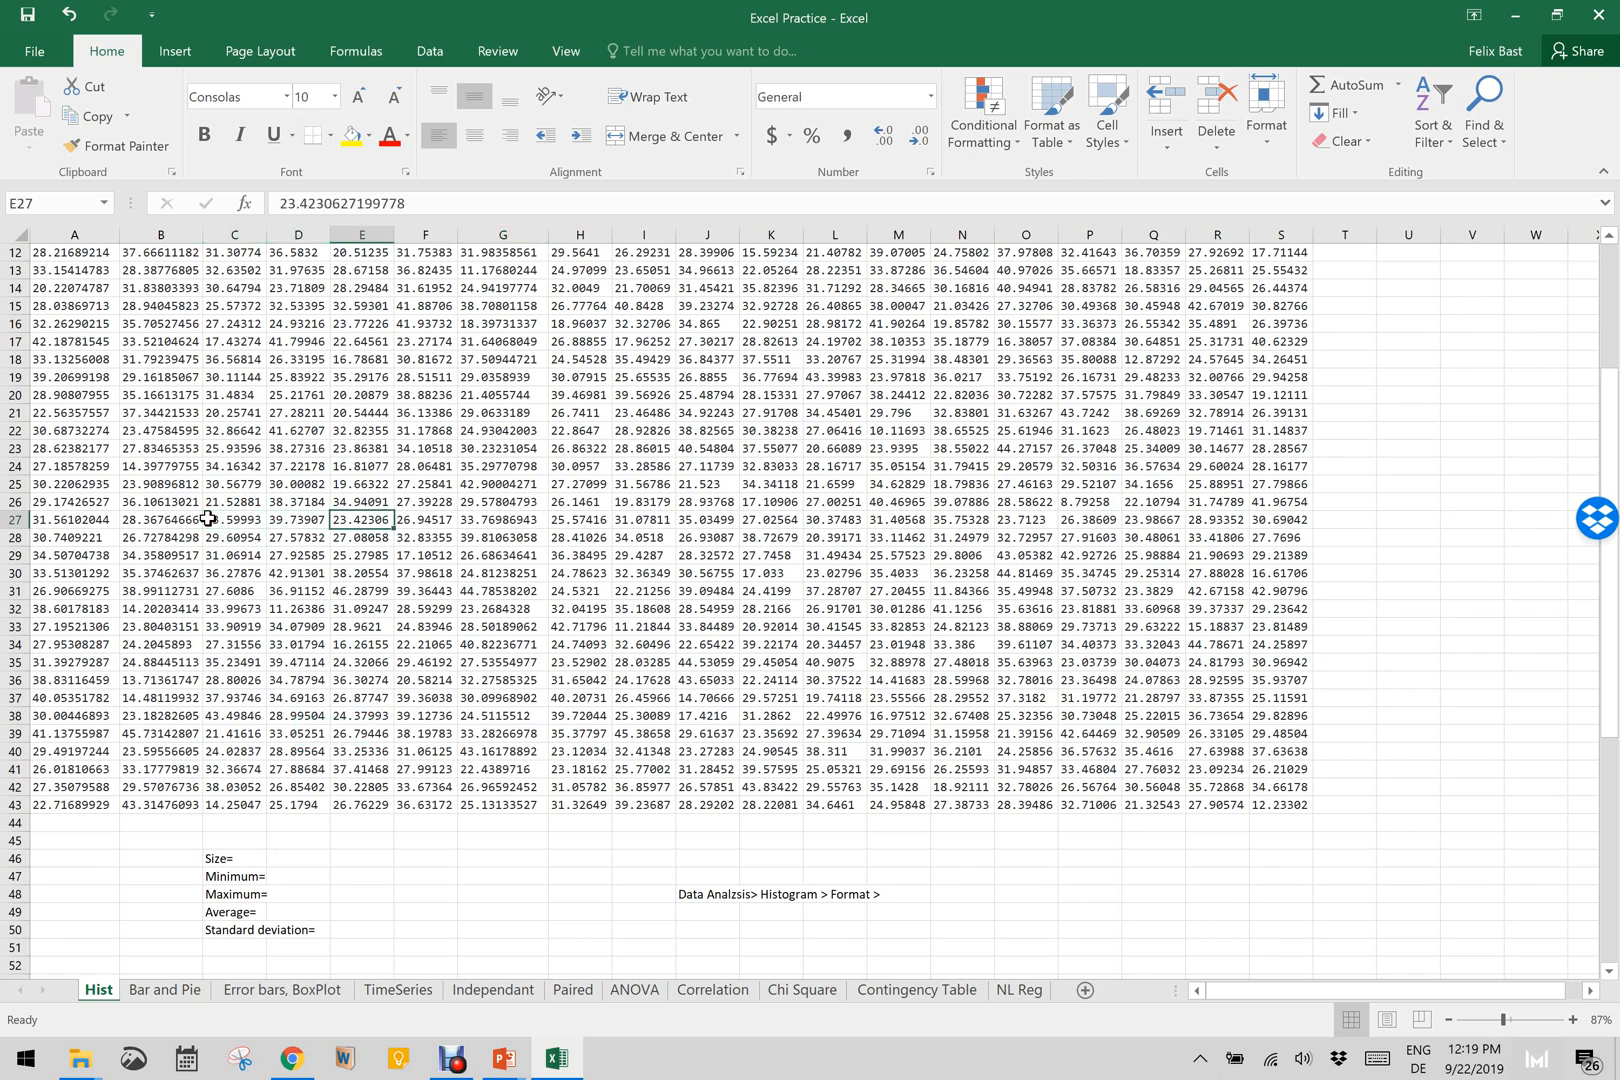
pyautogui.press('Down')
pyautogui.press('Down')
pyautogui.press('Left')
pyautogui.press('Left')
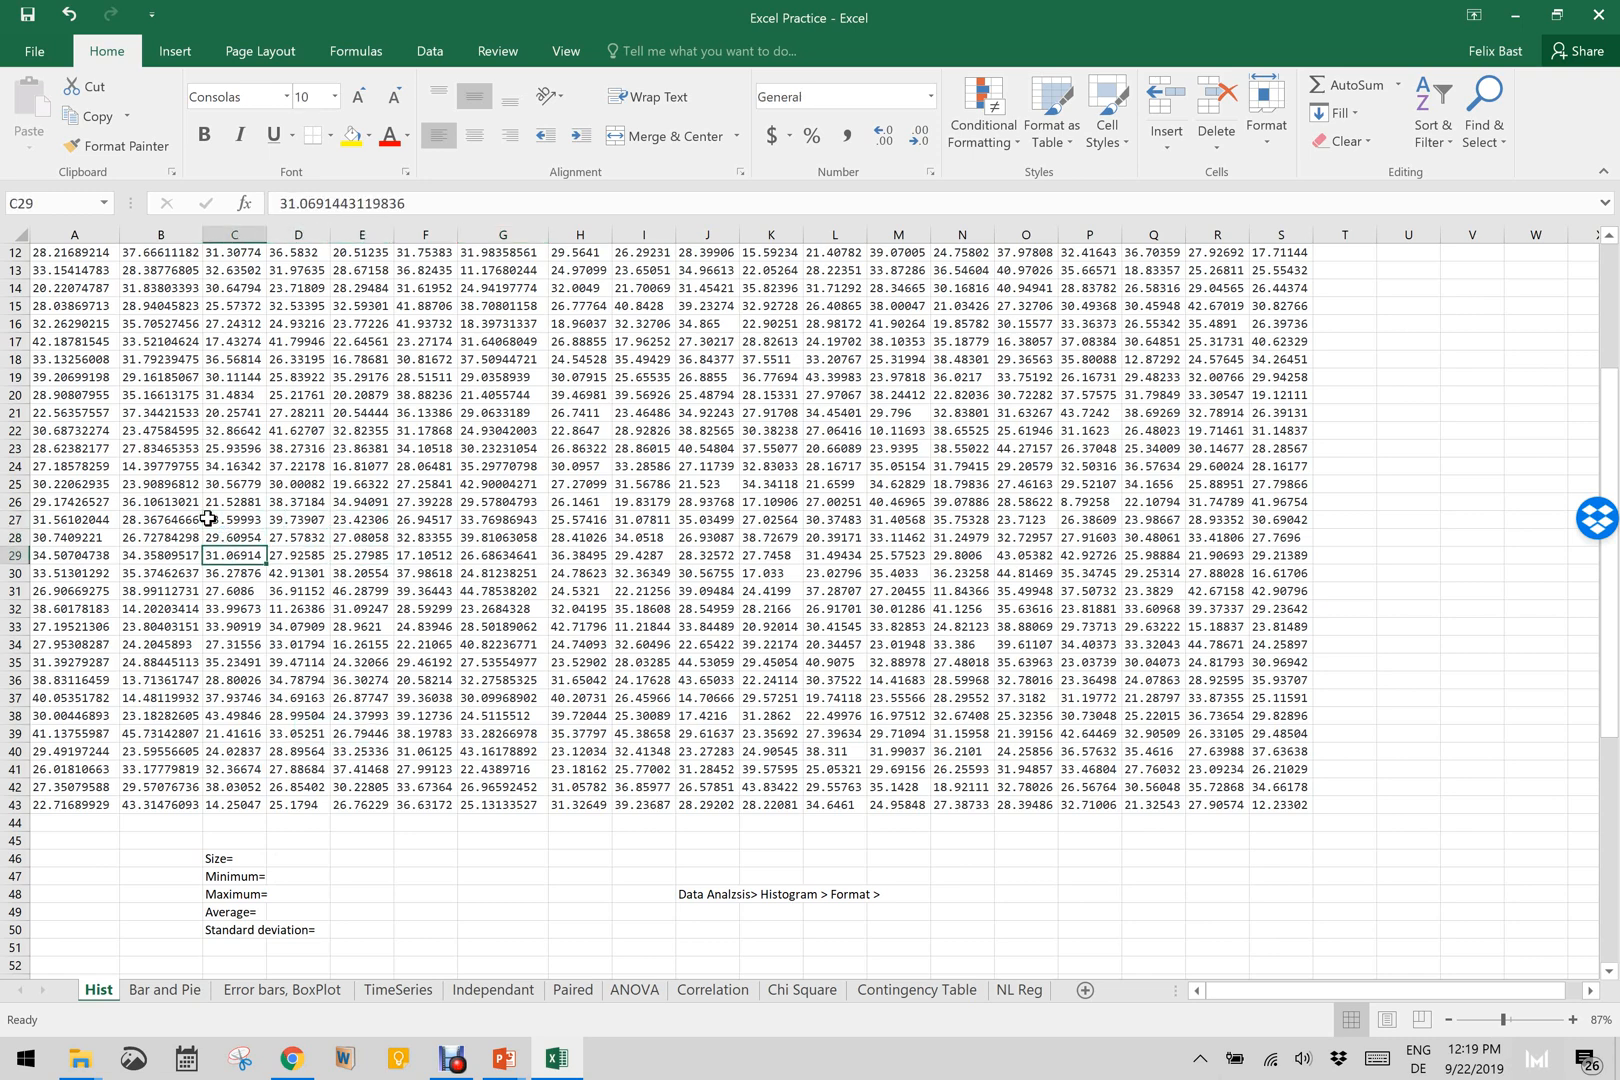
pyautogui.press('Right')
pyautogui.press('Right')
pyautogui.press('Right')
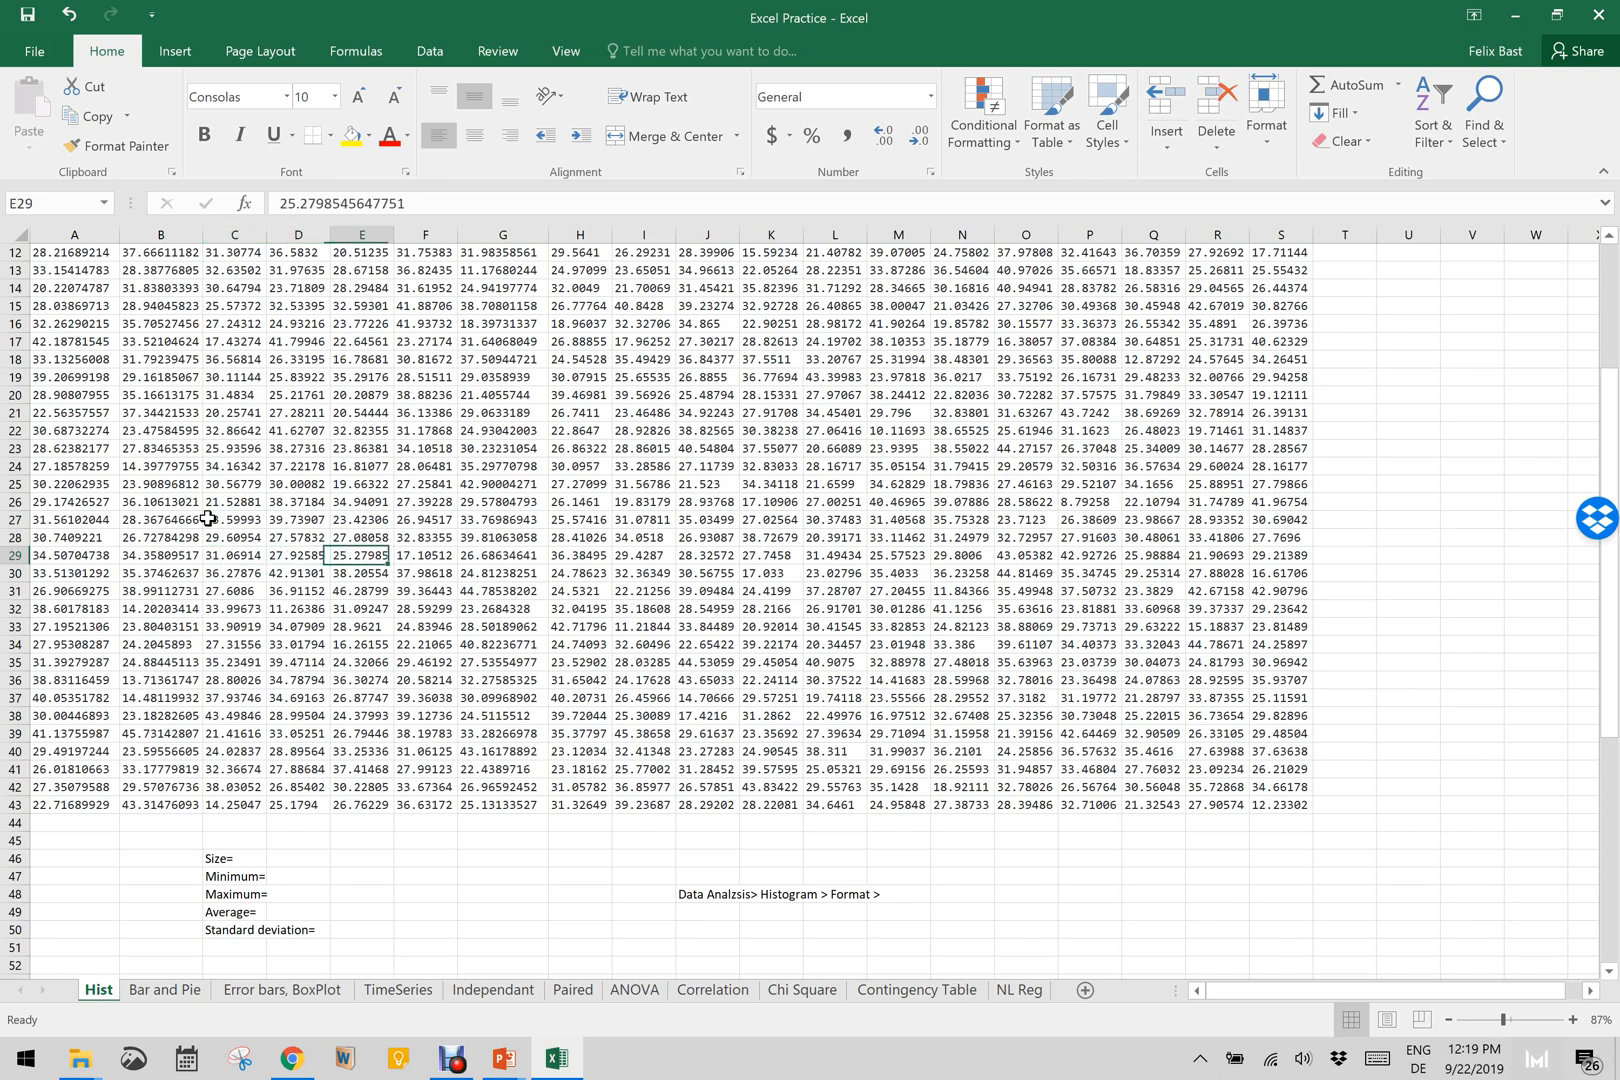
# Step: Enter =COUNT(A1:S43) in cell D46 for the sample size and check its range against the last data cell, S43
pyautogui.click(289, 858)
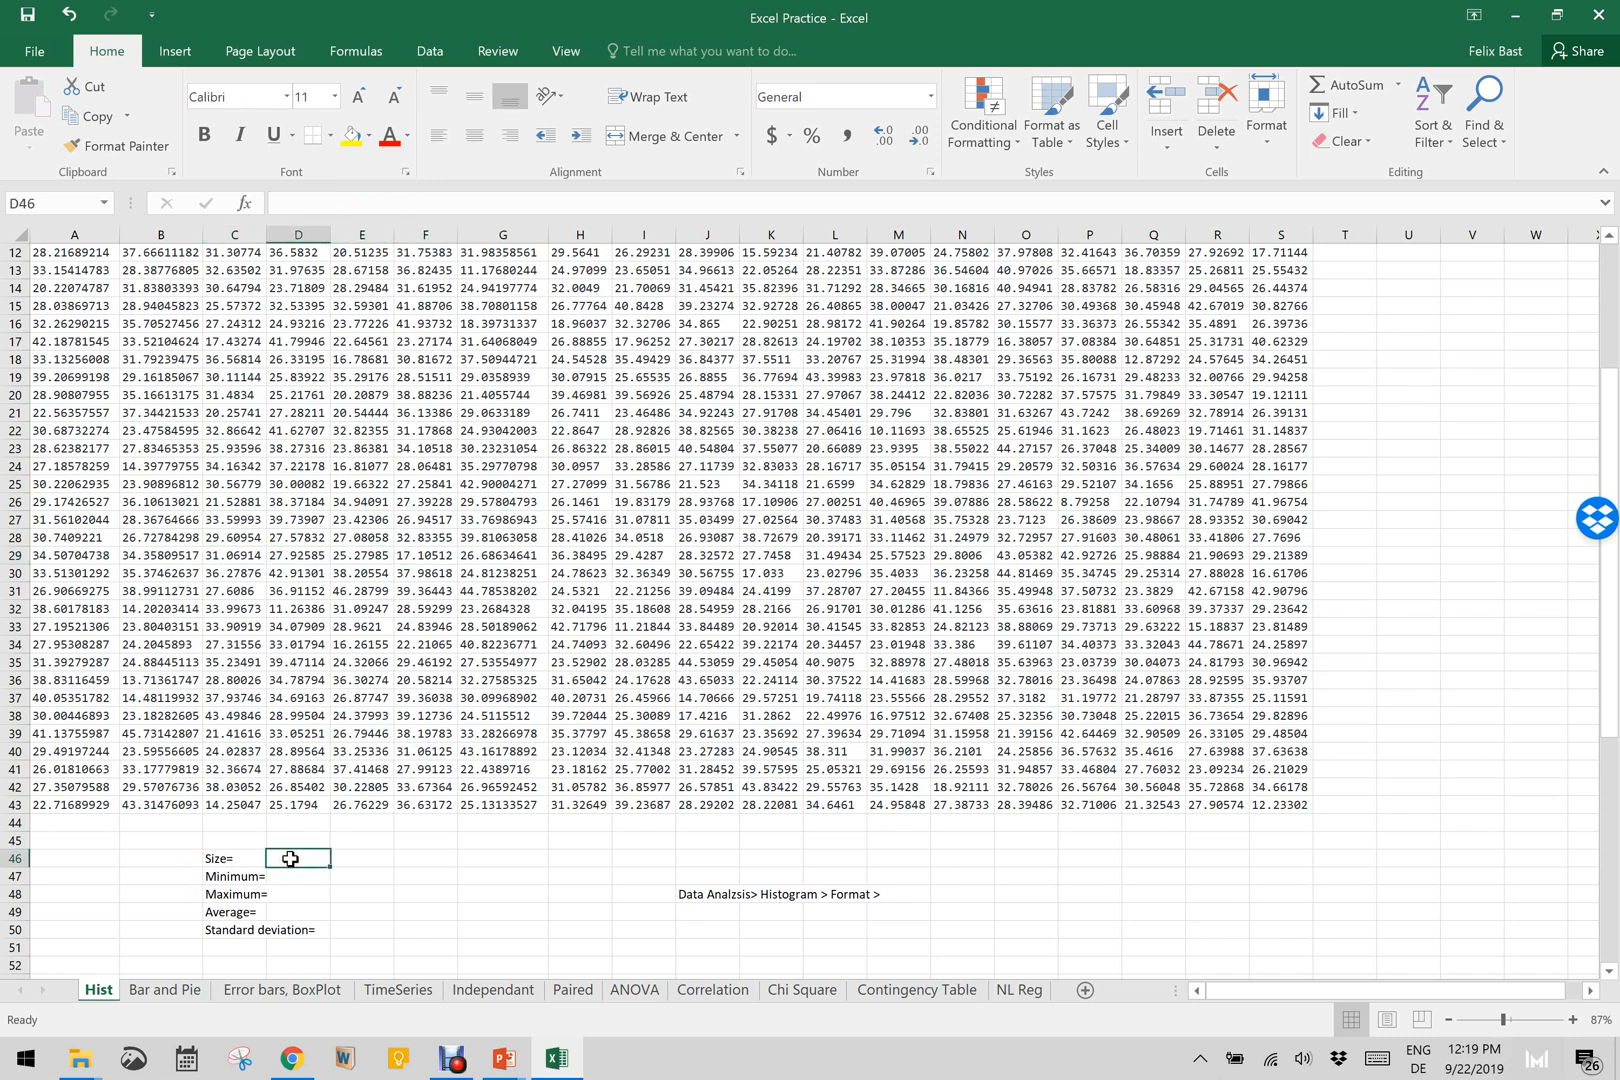
pyautogui.write('=')
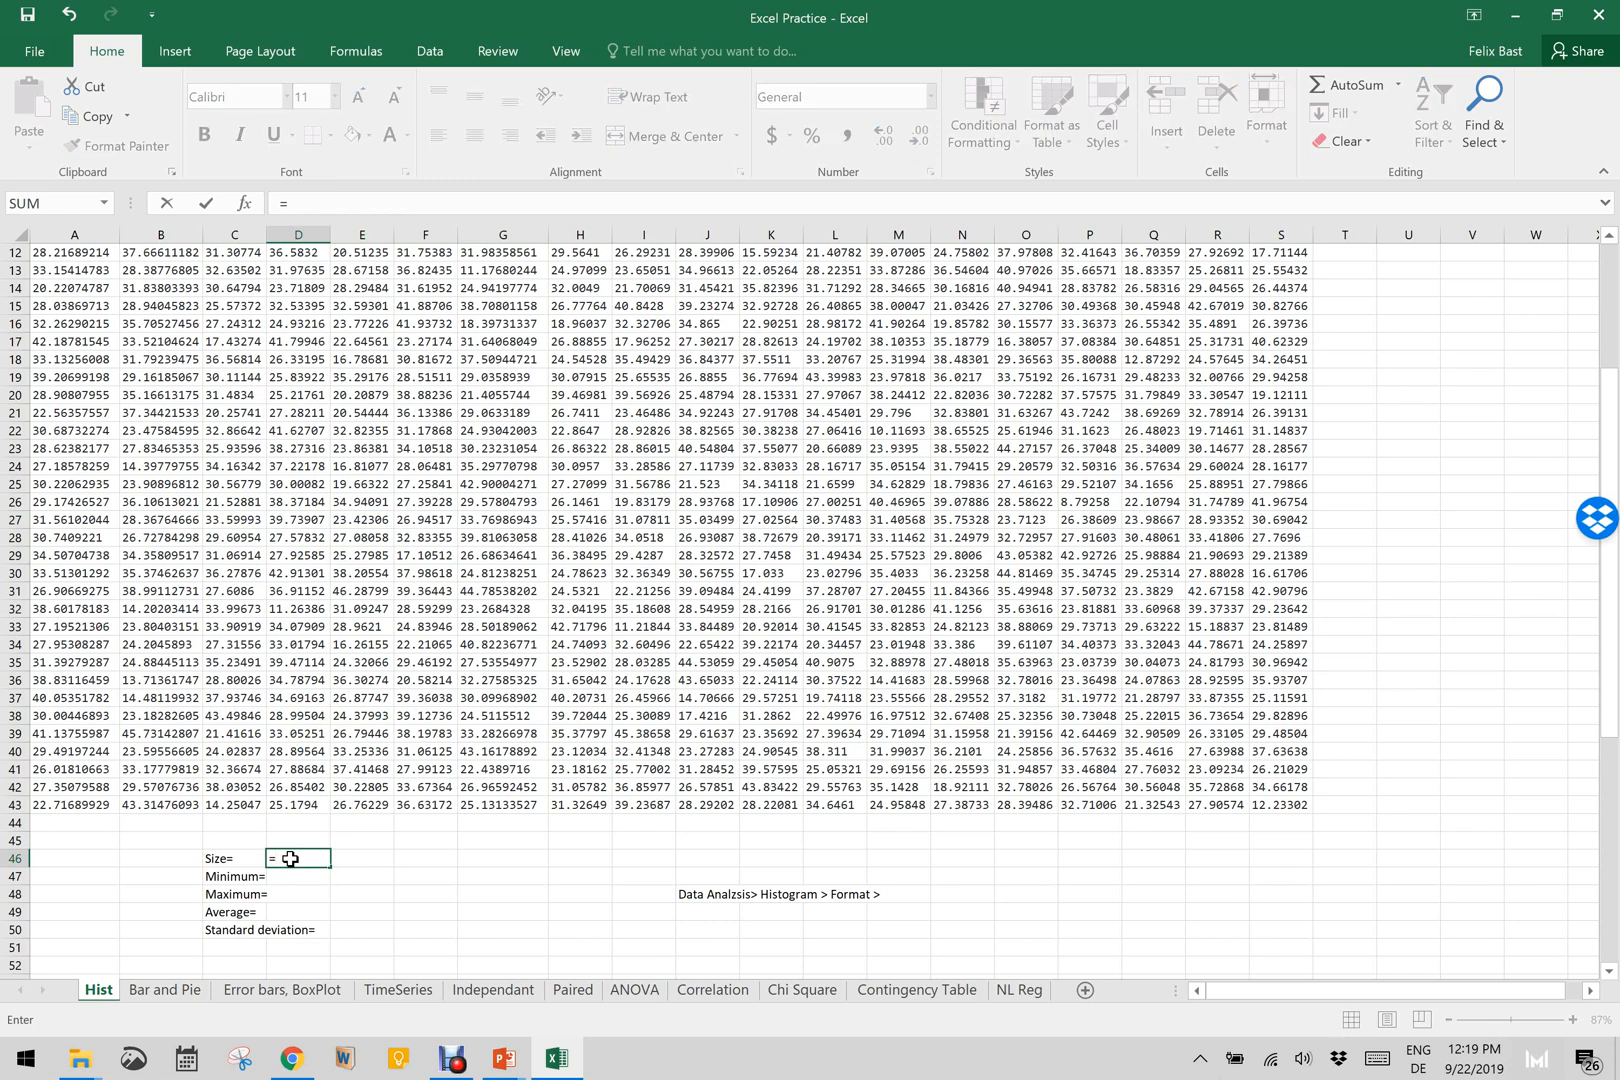
pyautogui.write('CO')
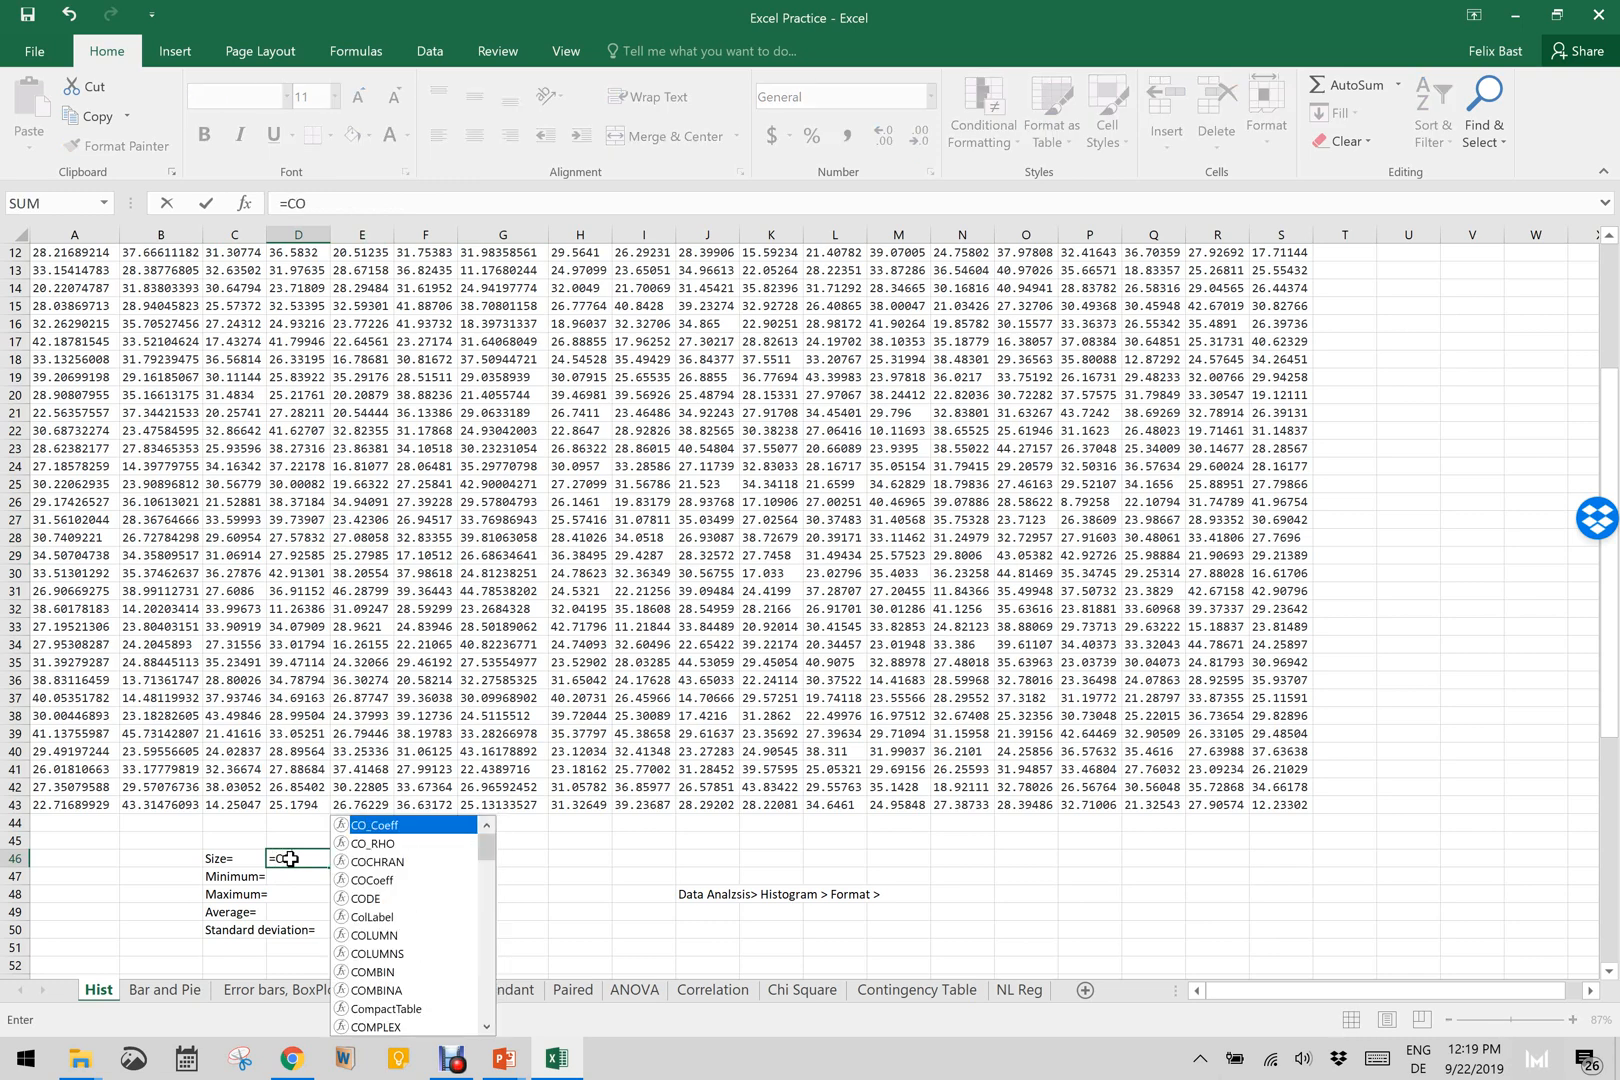
pyautogui.write('UNT(')
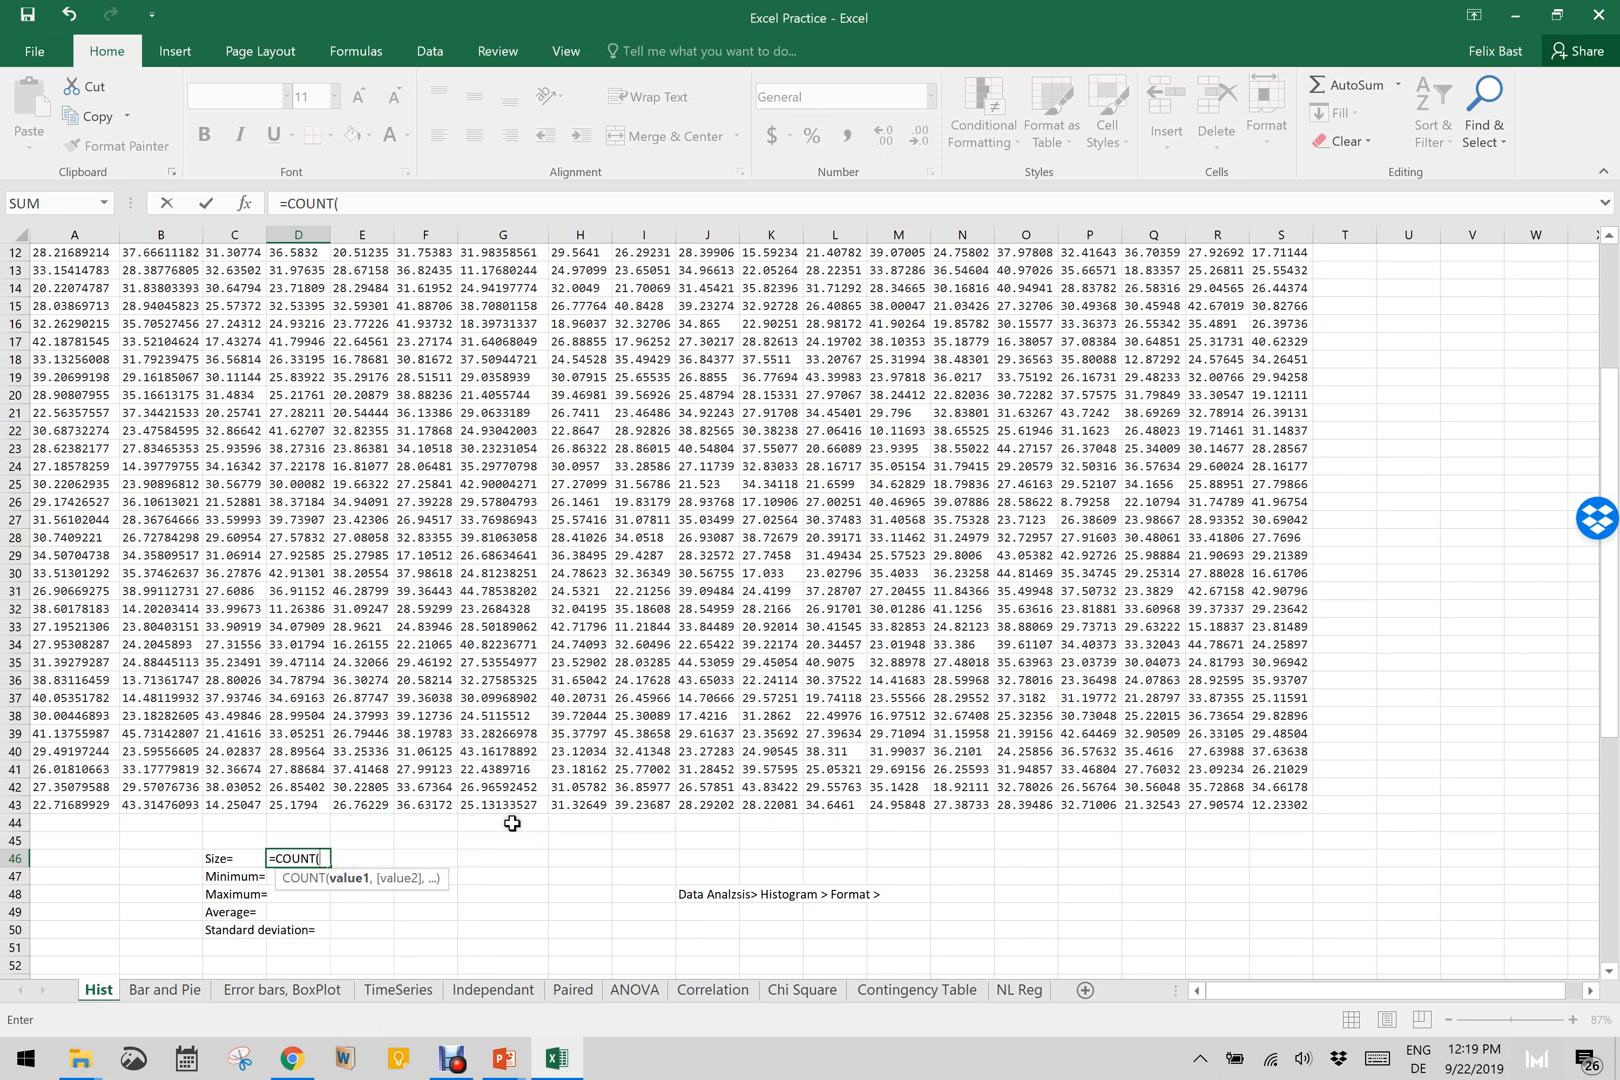
pyautogui.click(1275, 803)
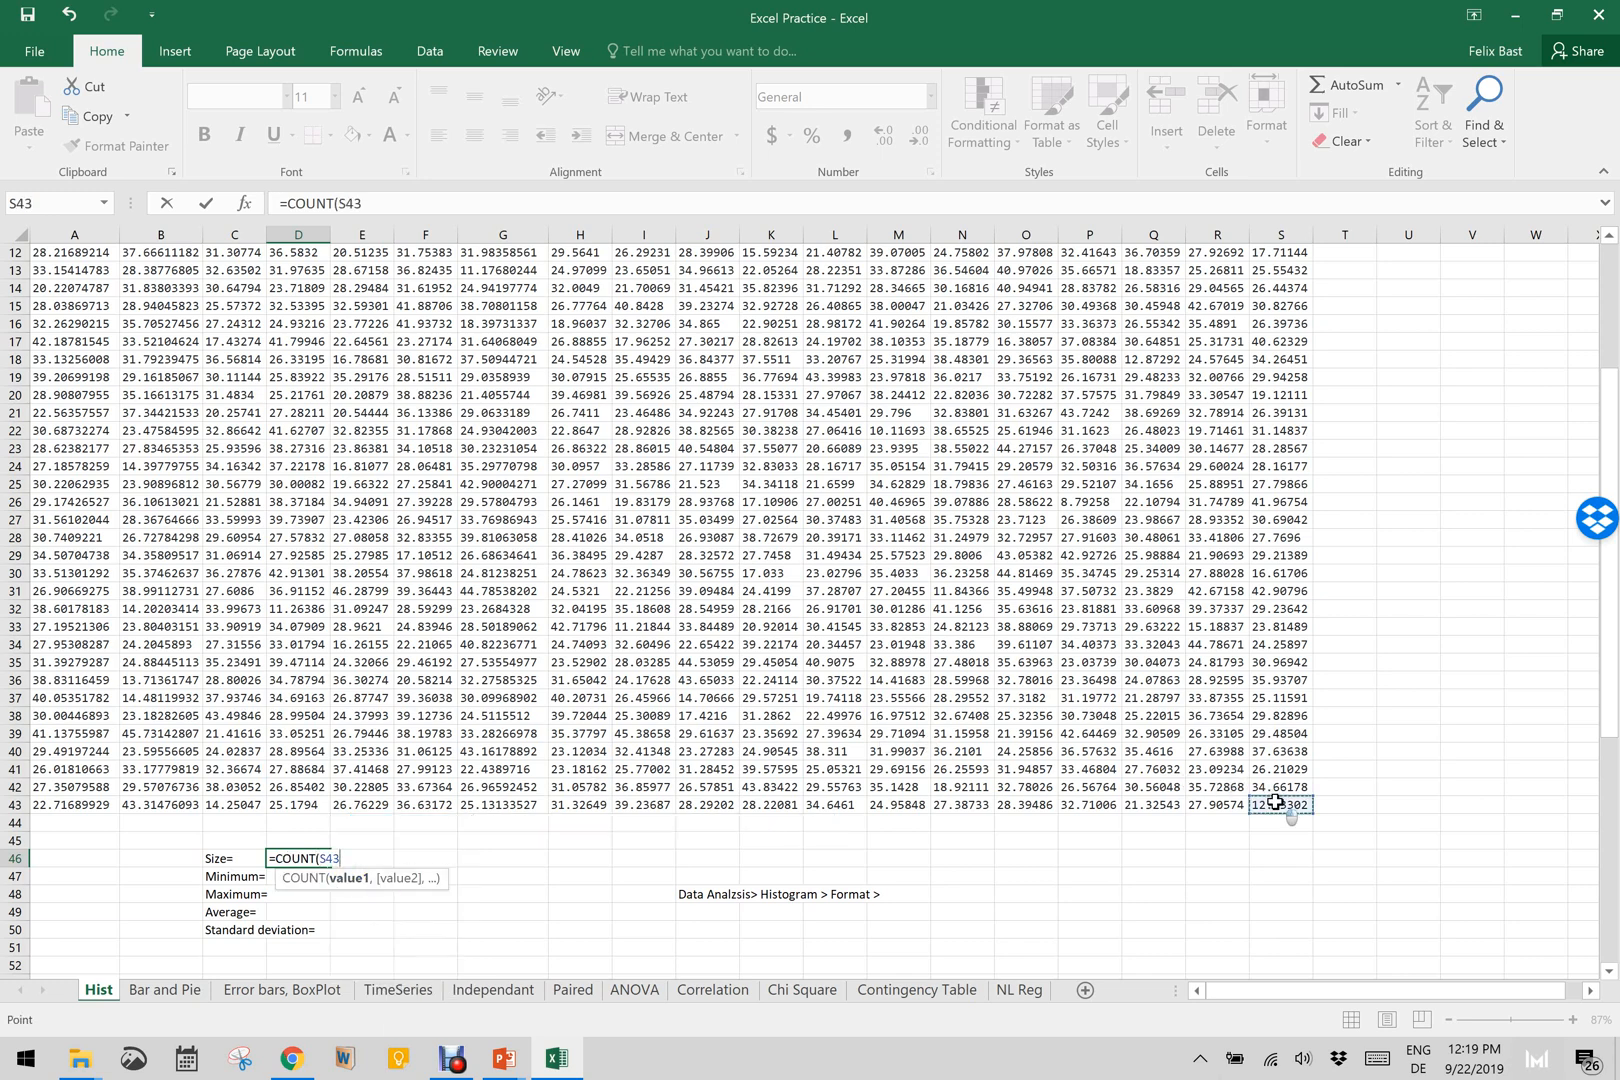
pyautogui.hotkey('shift', 'Up')
pyautogui.hotkey('shift', 'Up')
pyautogui.hotkey('shift', 'Up')
pyautogui.hotkey('shift', 'Up')
pyautogui.hotkey('shift', 'Up')
pyautogui.hotkey('shift', 'Up')
pyautogui.hotkey('shift', 'Up')
pyautogui.hotkey('shift', 'Up')
pyautogui.hotkey('shift', 'Up')
pyautogui.hotkey('shift', 'Up')
pyautogui.hotkey('shift', 'Up')
pyautogui.hotkey('shift', 'Up')
pyautogui.hotkey('shift', 'Up')
pyautogui.hotkey('shift', 'Up')
pyautogui.hotkey('shift', 'Up')
pyautogui.hotkey('shift', 'Up')
pyautogui.hotkey('shift', 'Up')
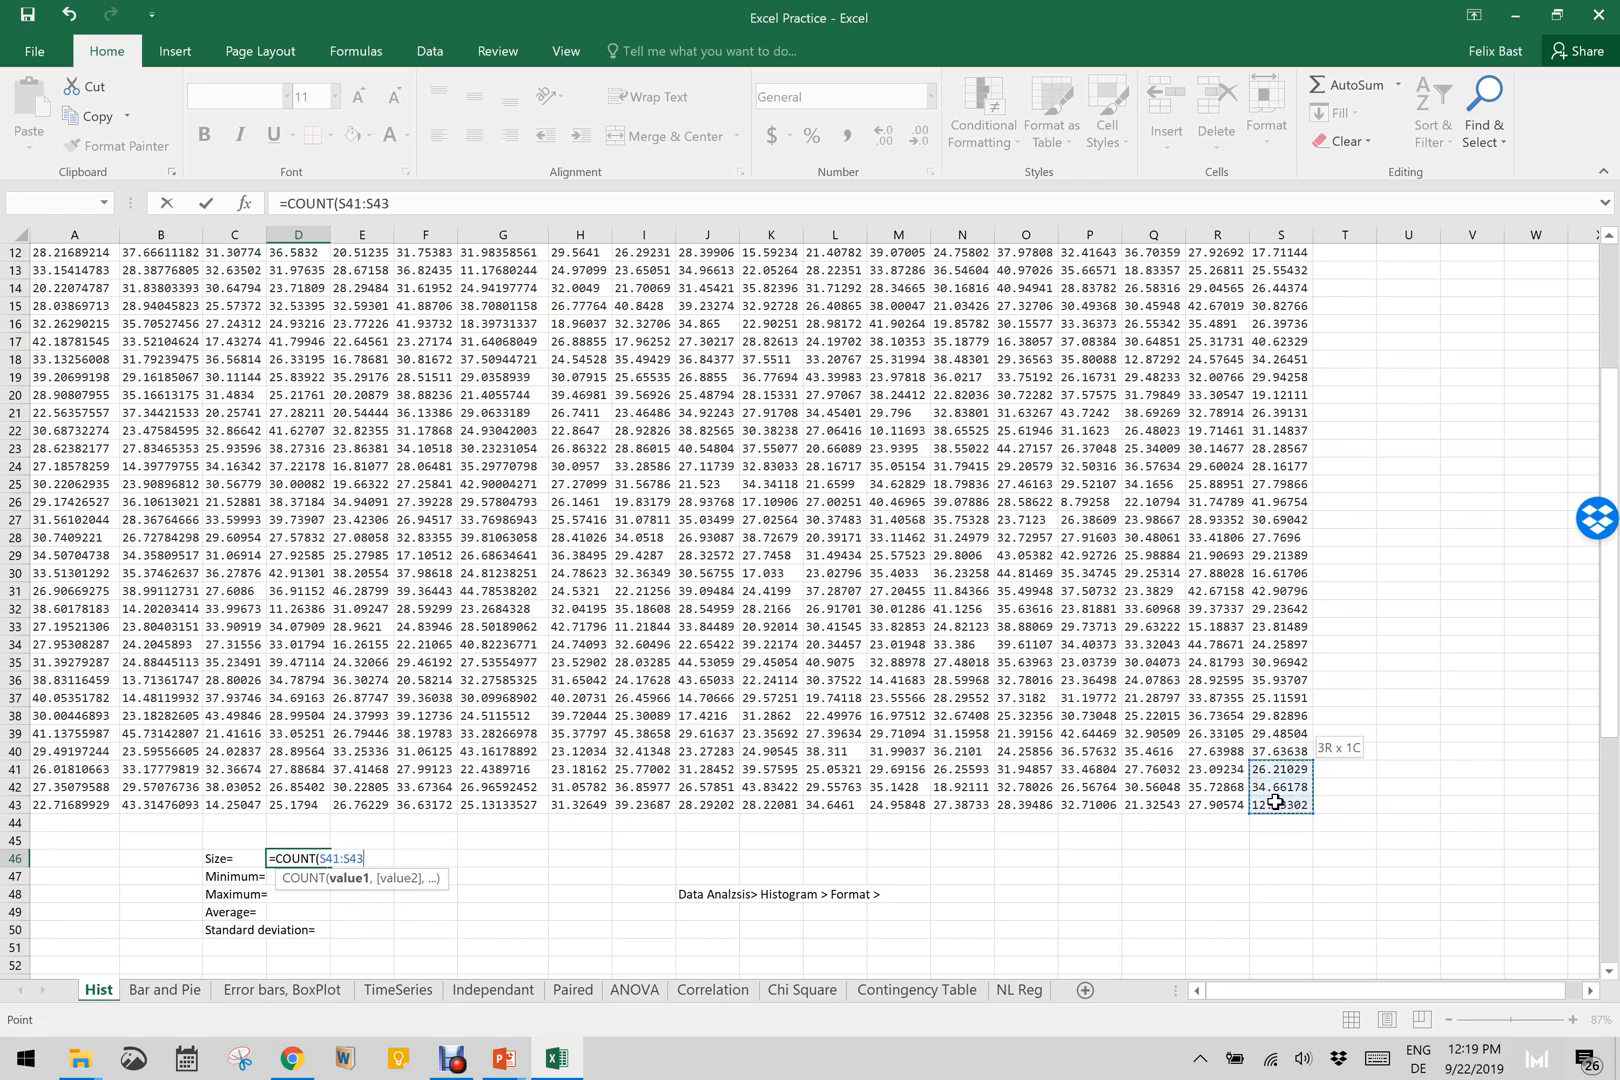
pyautogui.hotkey('shift', 'Up')
pyautogui.hotkey('shift', 'Up')
pyautogui.hotkey('shift', 'Up')
pyautogui.hotkey('shift', 'Up')
pyautogui.hotkey('shift', 'Up')
pyautogui.hotkey('shift', 'Up')
pyautogui.hotkey('shift', 'Up')
pyautogui.hotkey('shift', 'Up')
pyautogui.hotkey('shift', 'Up')
pyautogui.hotkey('shift', 'Up')
pyautogui.hotkey('shift', 'Up')
pyautogui.hotkey('shift', 'Up')
pyautogui.hotkey('shift', 'Up')
pyautogui.hotkey('shift', 'Up')
pyautogui.hotkey('shift', 'Up')
pyautogui.hotkey('shift', 'Up')
pyautogui.hotkey('shift', 'Up')
pyautogui.hotkey('shift', 'Up')
pyautogui.hotkey('shift', 'Up')
pyautogui.hotkey('shift', 'Up')
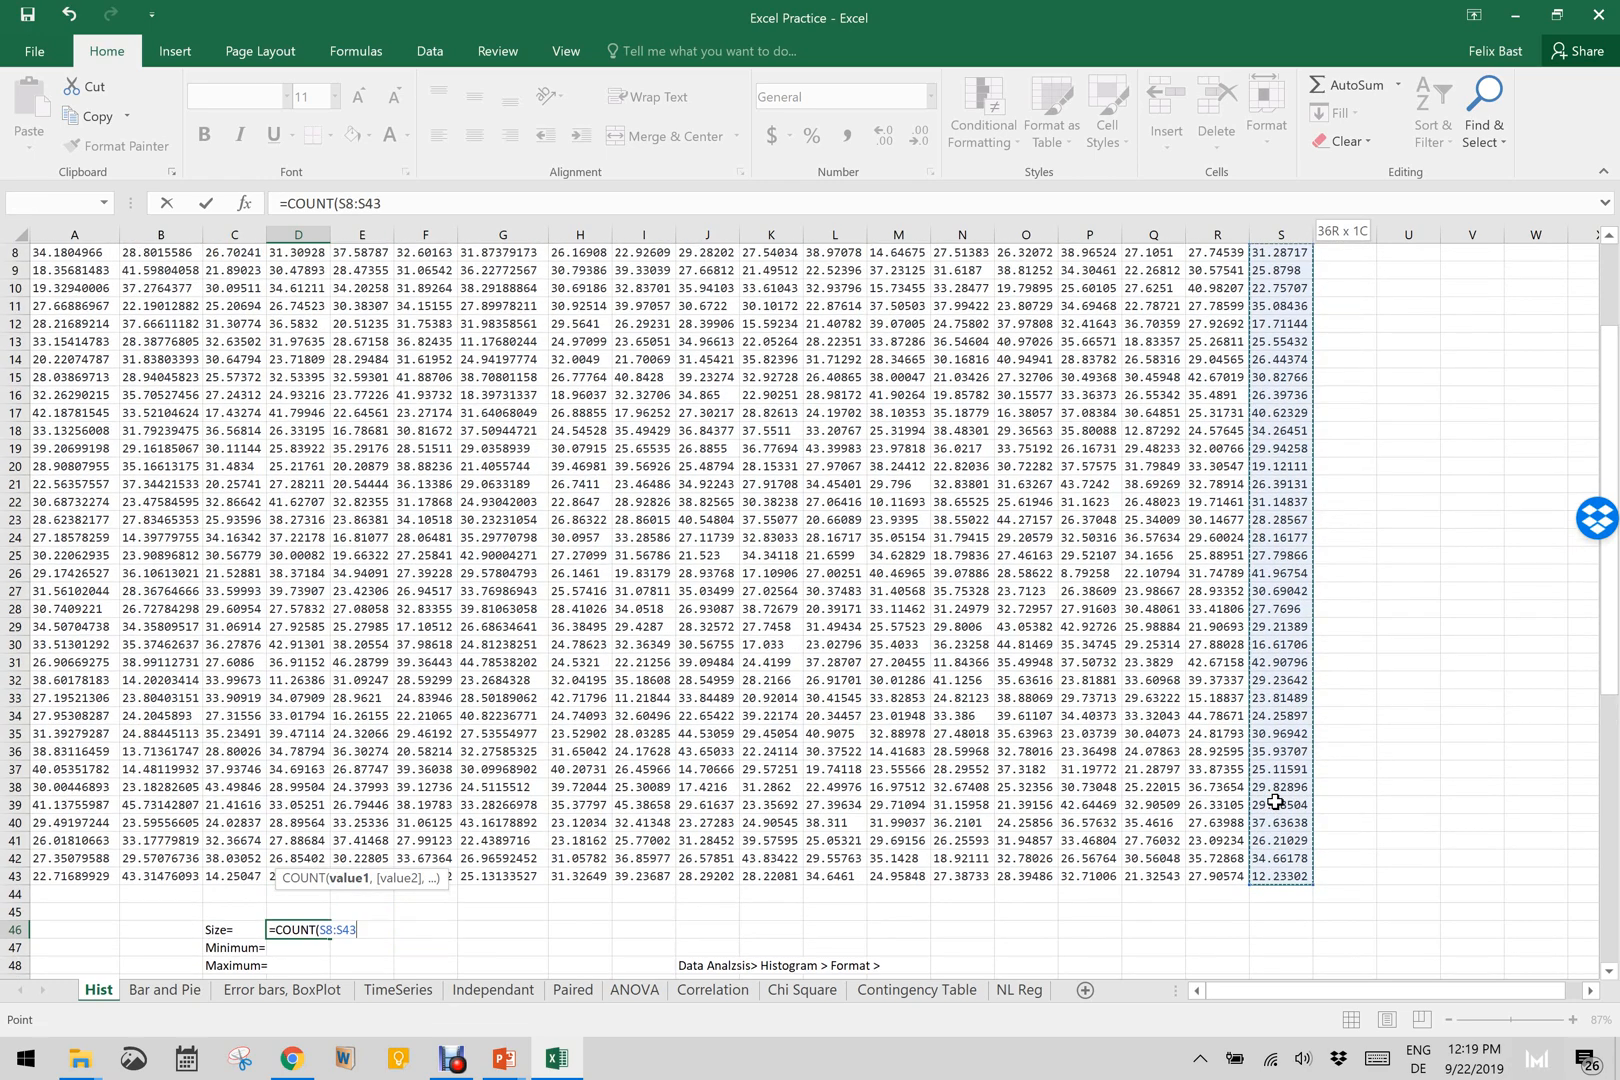
pyautogui.hotkey('shift', 'Left')
pyautogui.hotkey('shift', 'Left')
pyautogui.hotkey('shift', 'Left')
pyautogui.hotkey('shift', 'Left')
pyautogui.hotkey('shift', 'Left')
pyautogui.hotkey('shift', 'Left')
pyautogui.hotkey('shift', 'Left')
pyautogui.hotkey('shift', 'Left')
pyautogui.hotkey('shift', 'Left')
pyautogui.hotkey('shift', 'Left')
pyautogui.hotkey('shift', 'Left')
pyautogui.hotkey('shift', 'Left')
pyautogui.hotkey('shift', 'Left')
pyautogui.hotkey('shift', 'Left')
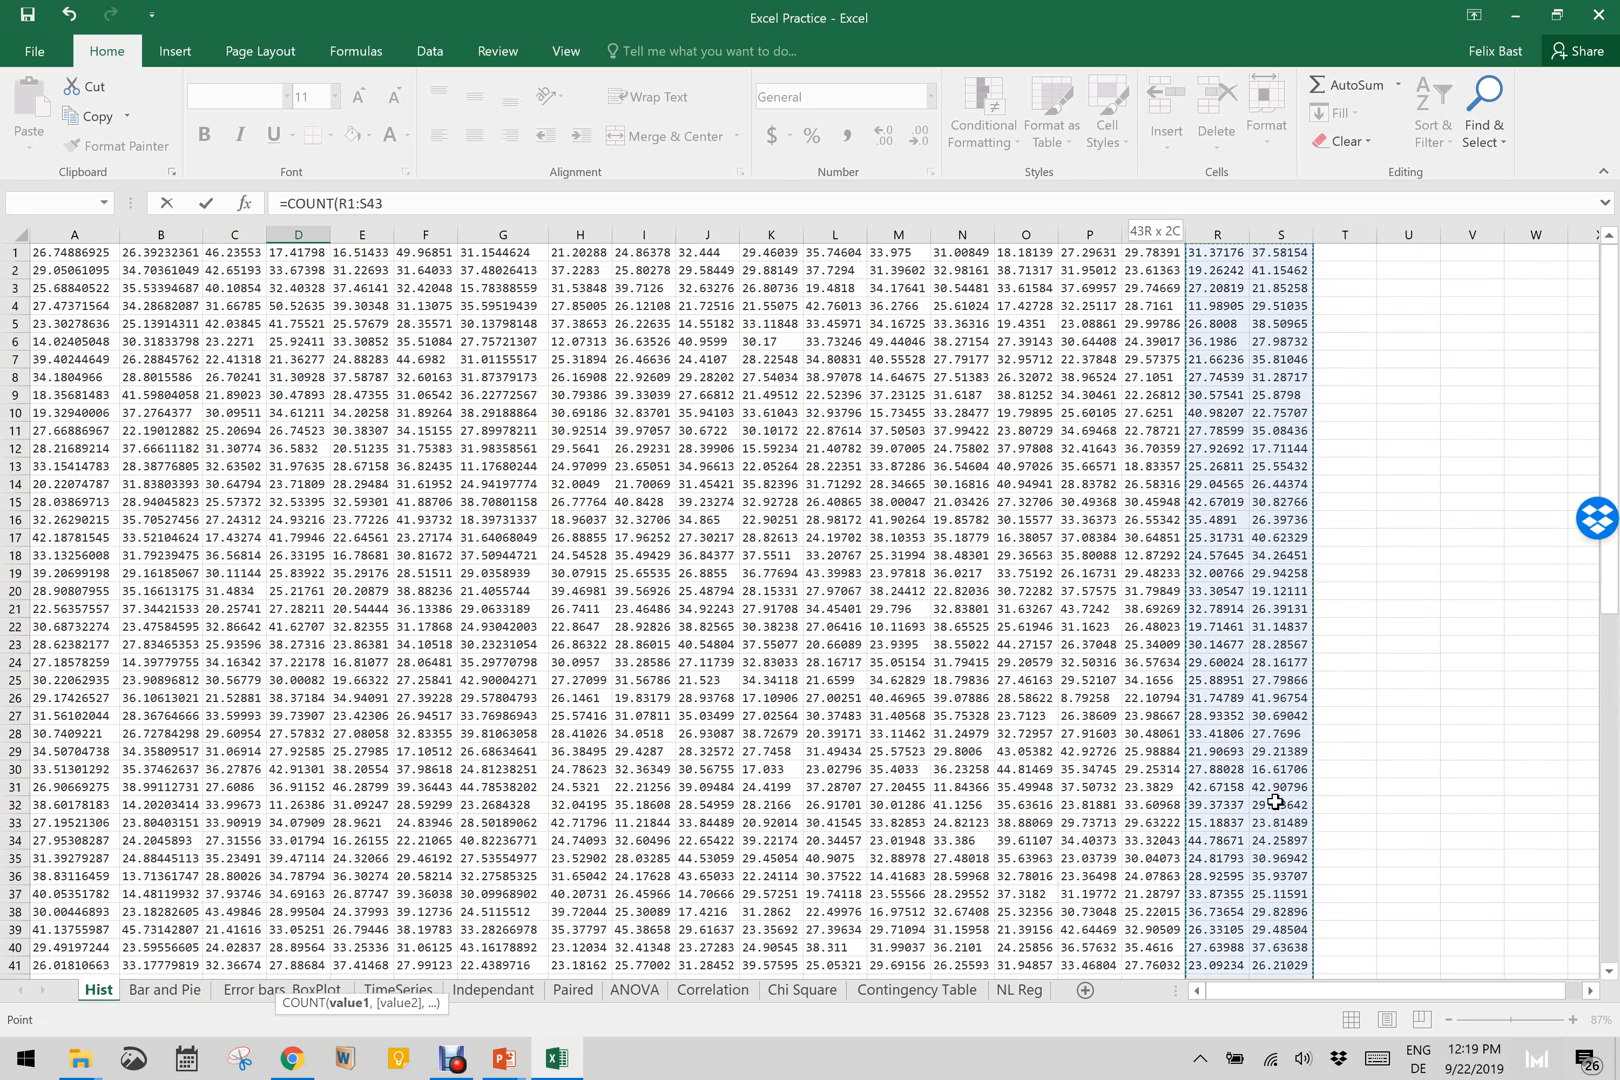
pyautogui.hotkey('shift', 'Left')
pyautogui.hotkey('shift', 'Left')
pyautogui.hotkey('shift', 'Left')
pyautogui.hotkey('shift', 'Left')
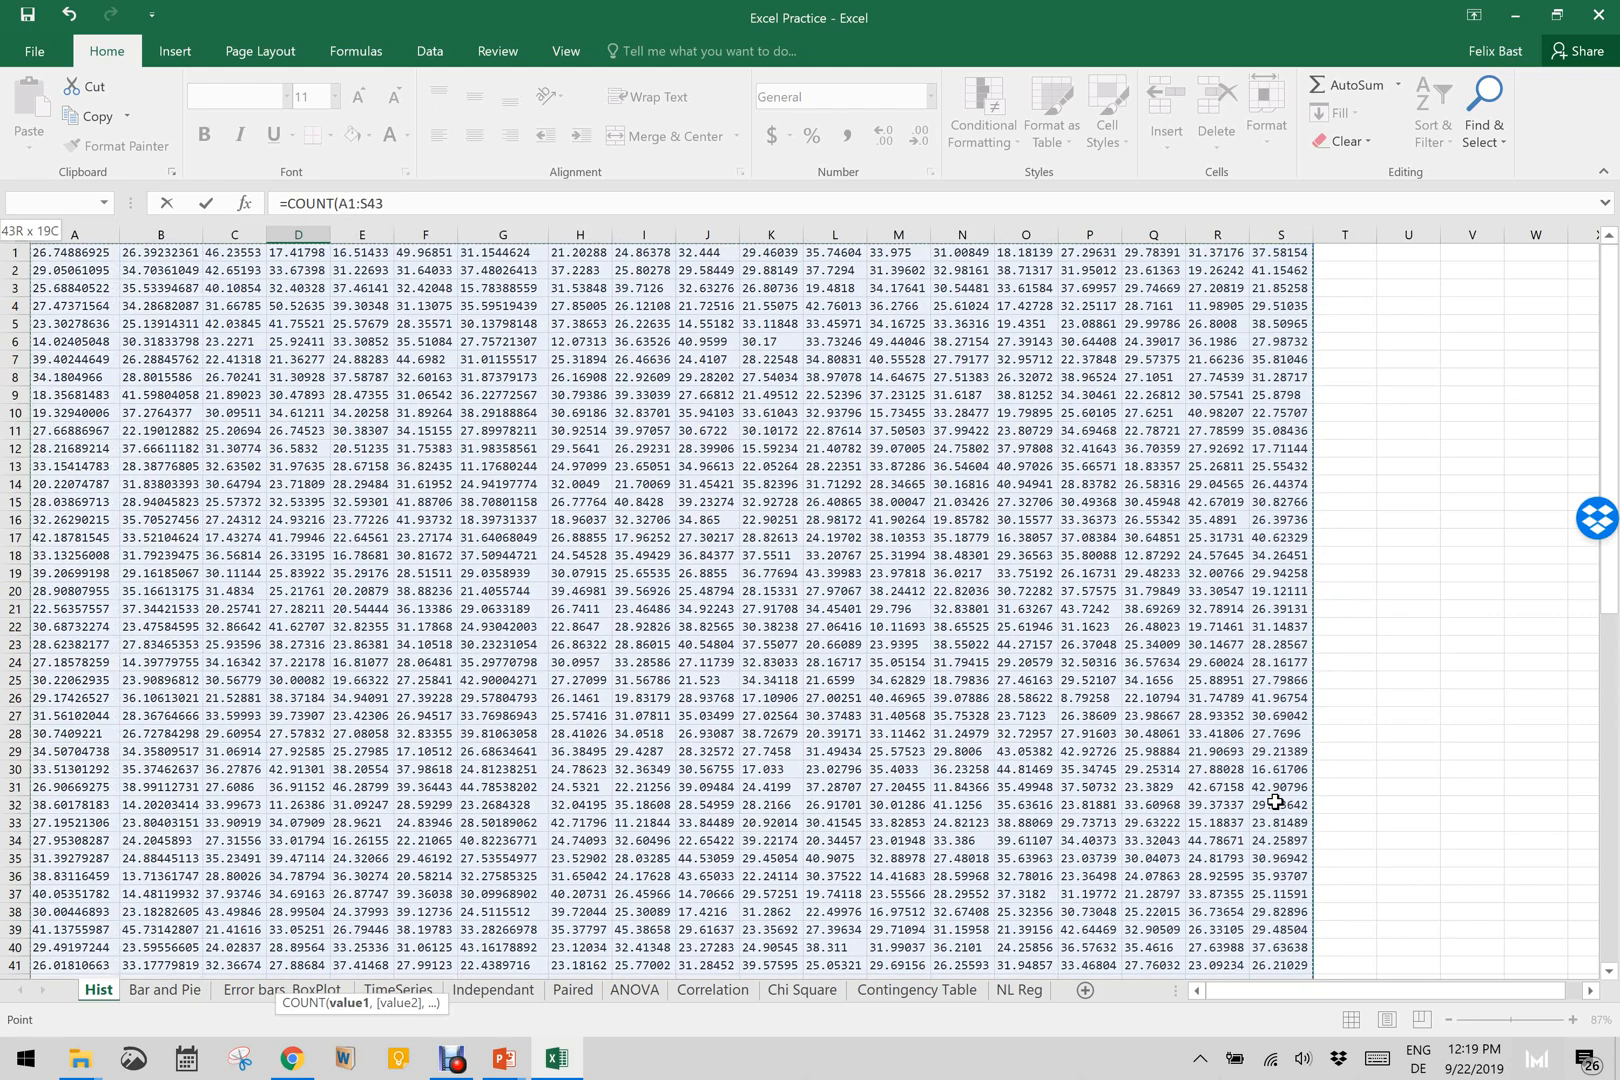
pyautogui.press('Return')
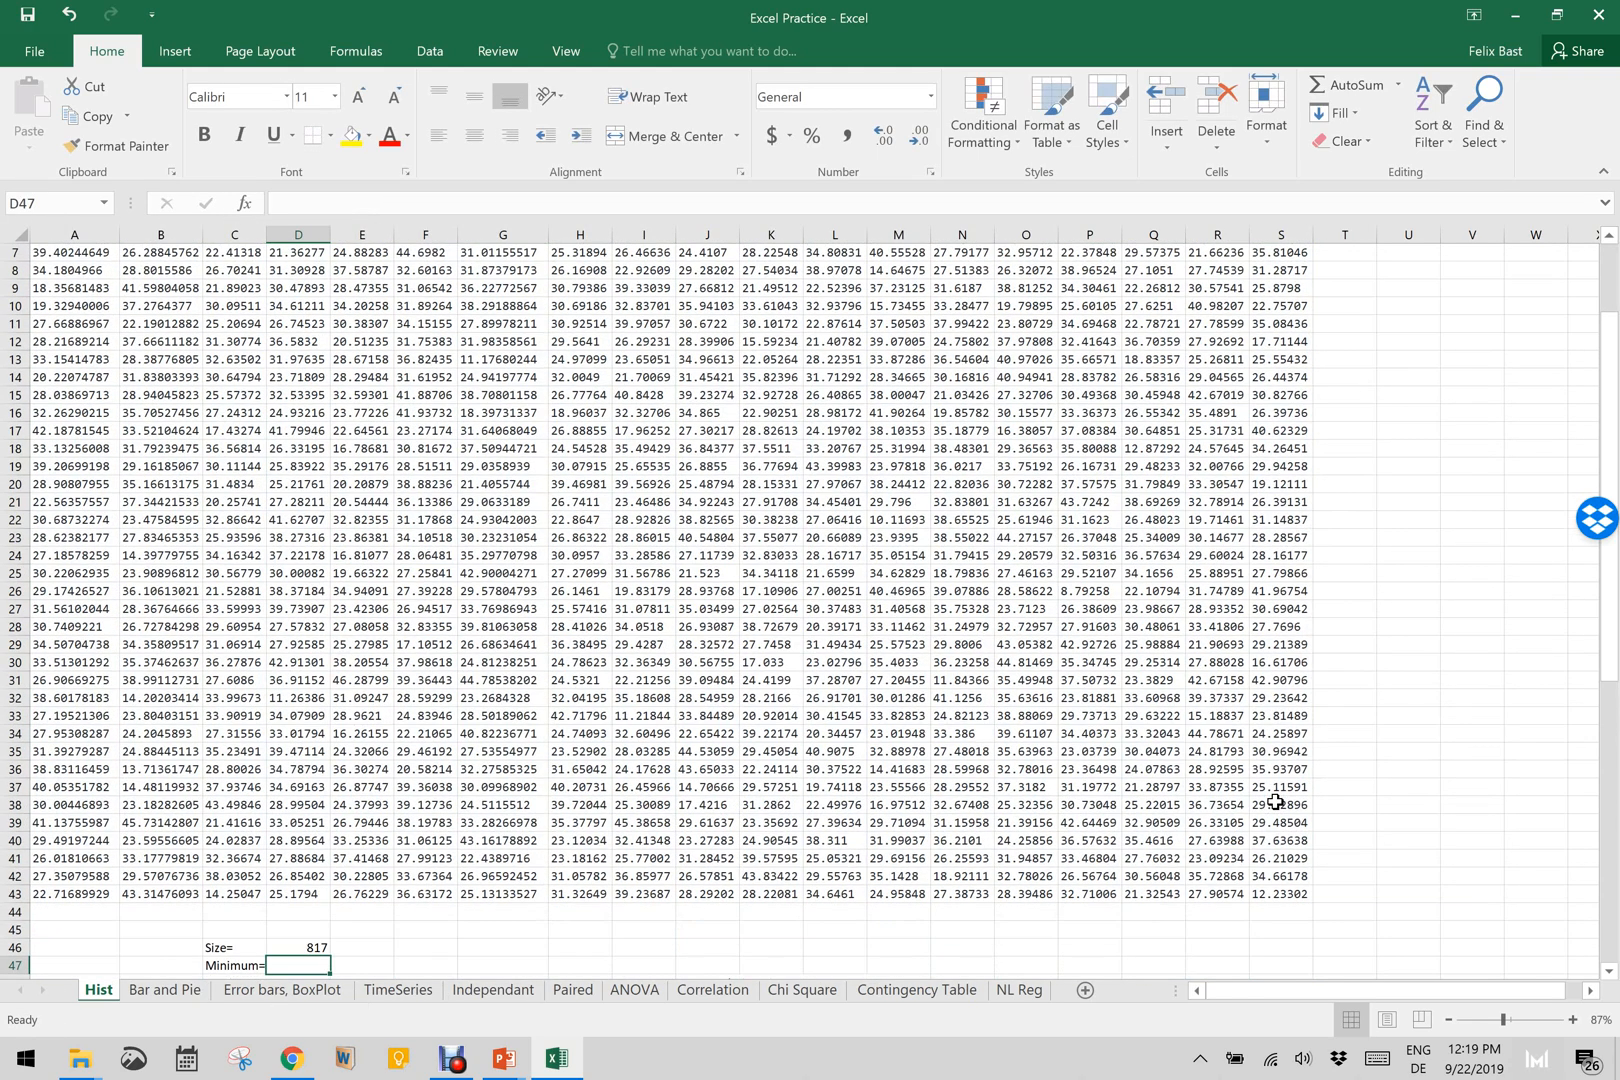
pyautogui.press('Up')
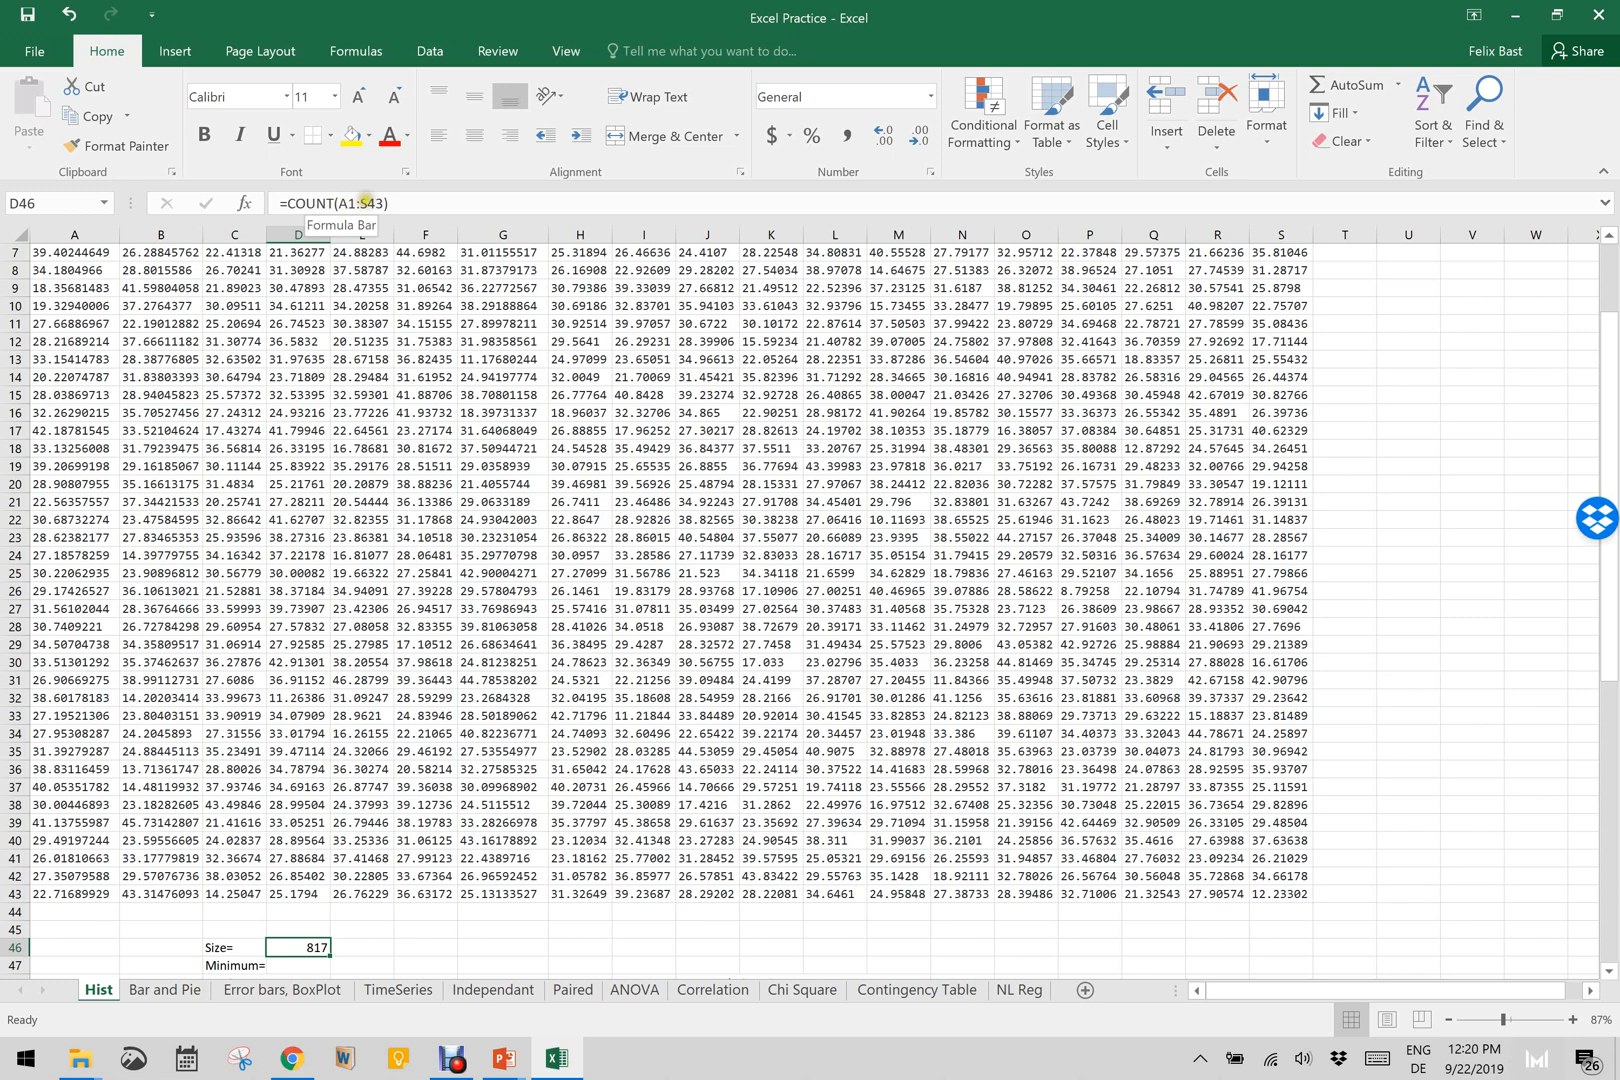
pyautogui.click(1284, 893)
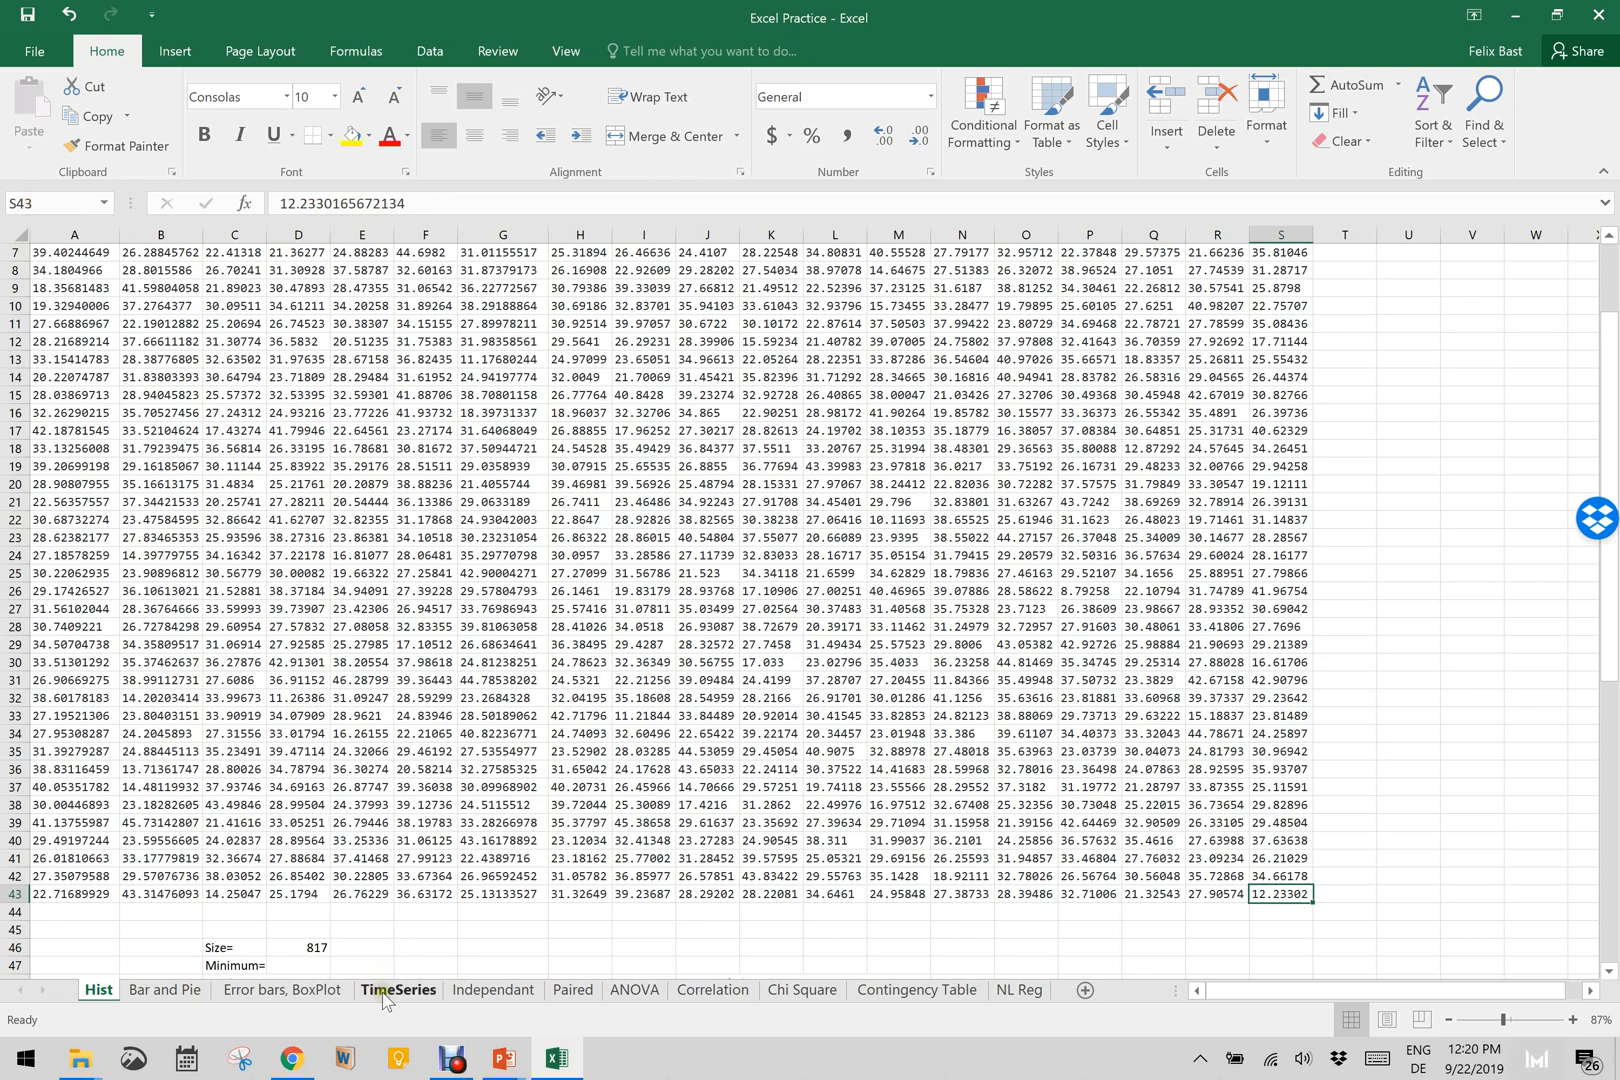
pyautogui.click(318, 948)
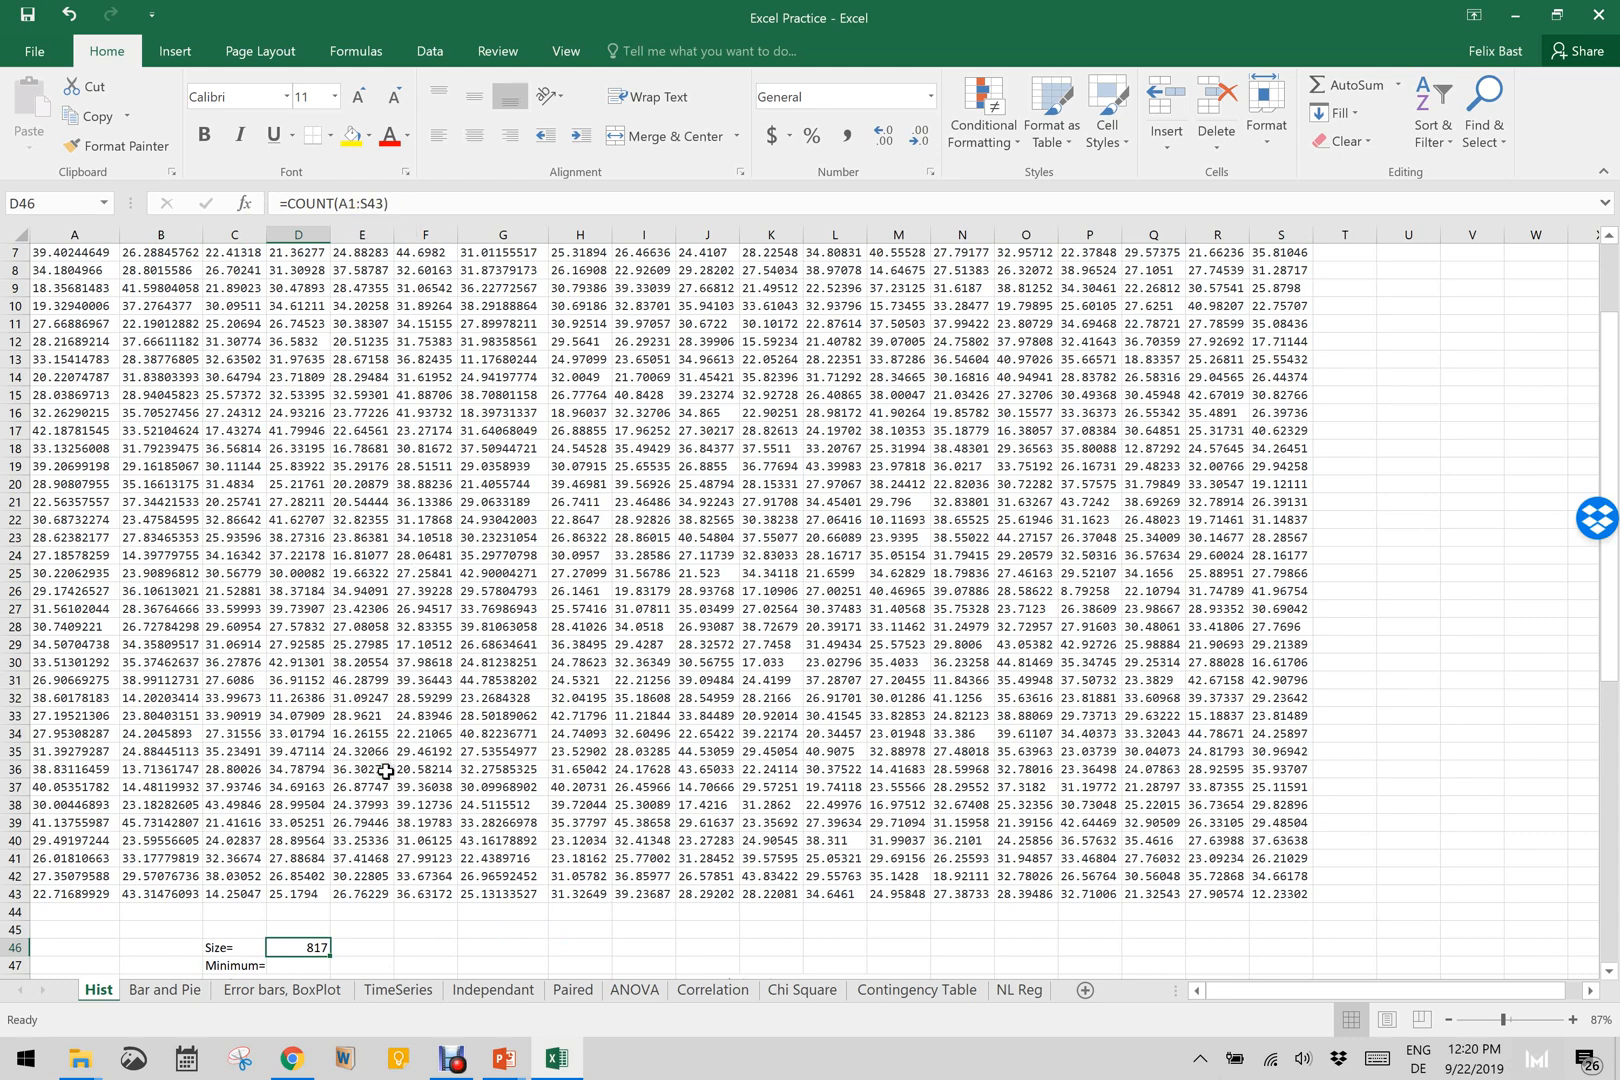
# Step: Calculate the minimum of the data in cell D47 with the formula =MIN(A1:S43)
pyautogui.scroll(-3, 385, 771)
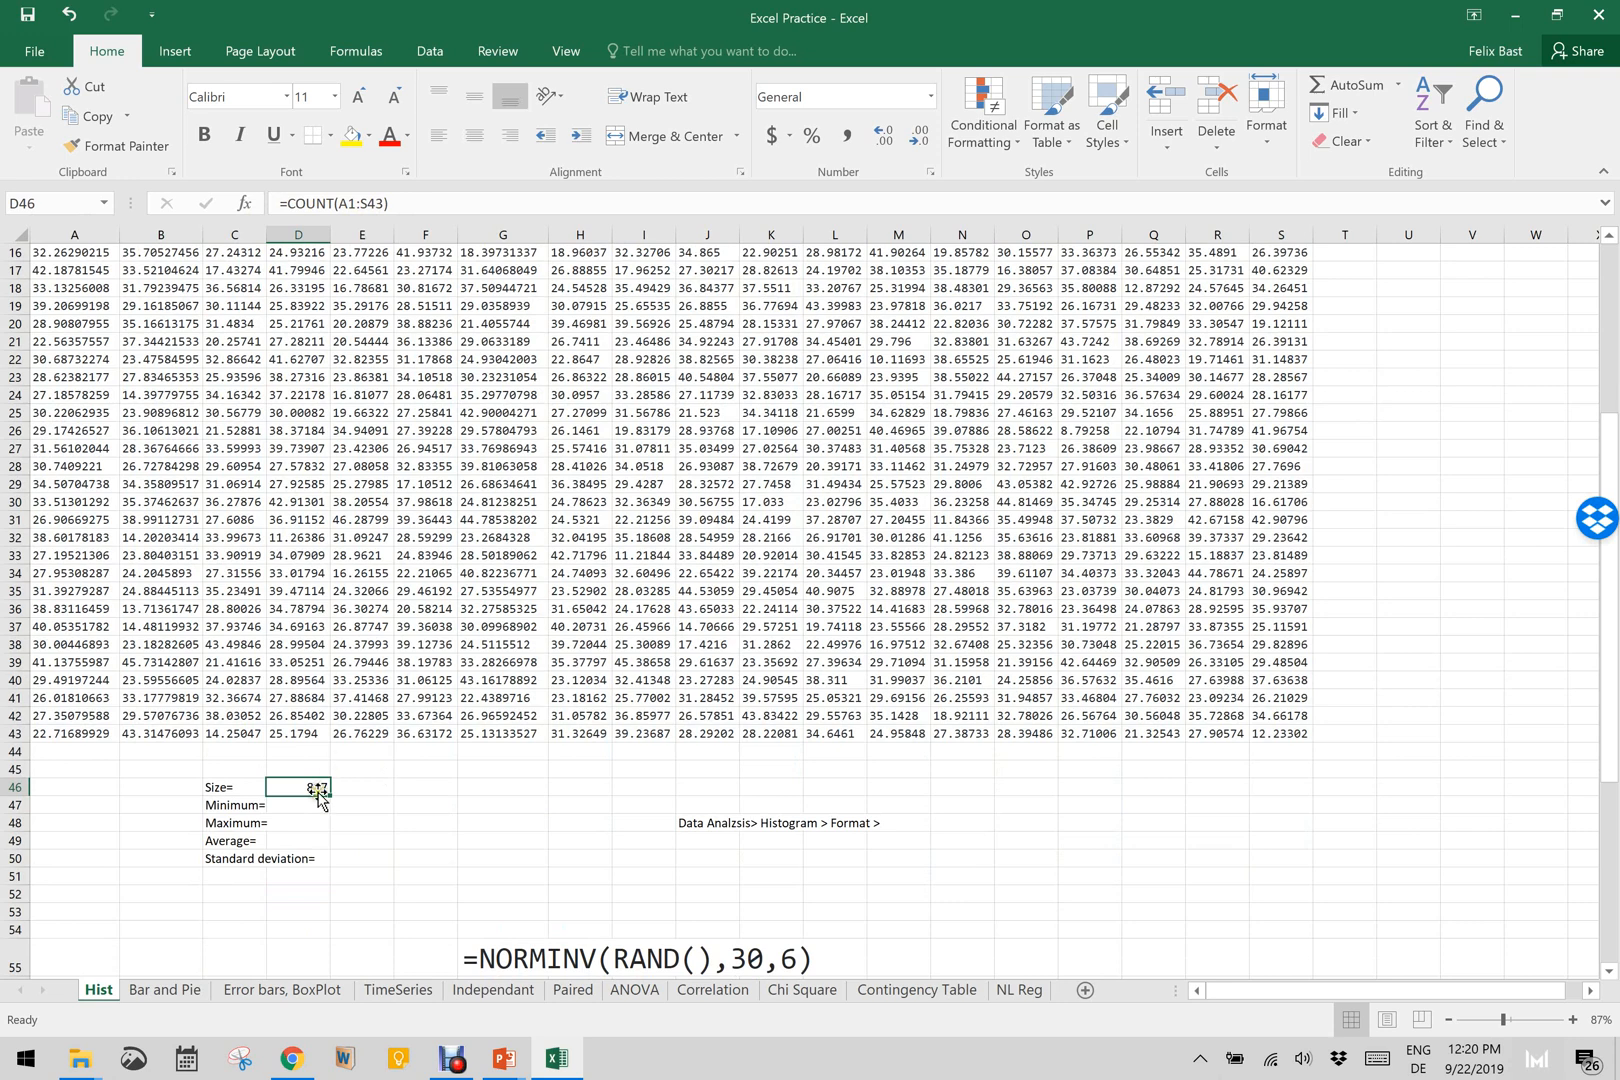
pyautogui.click(287, 807)
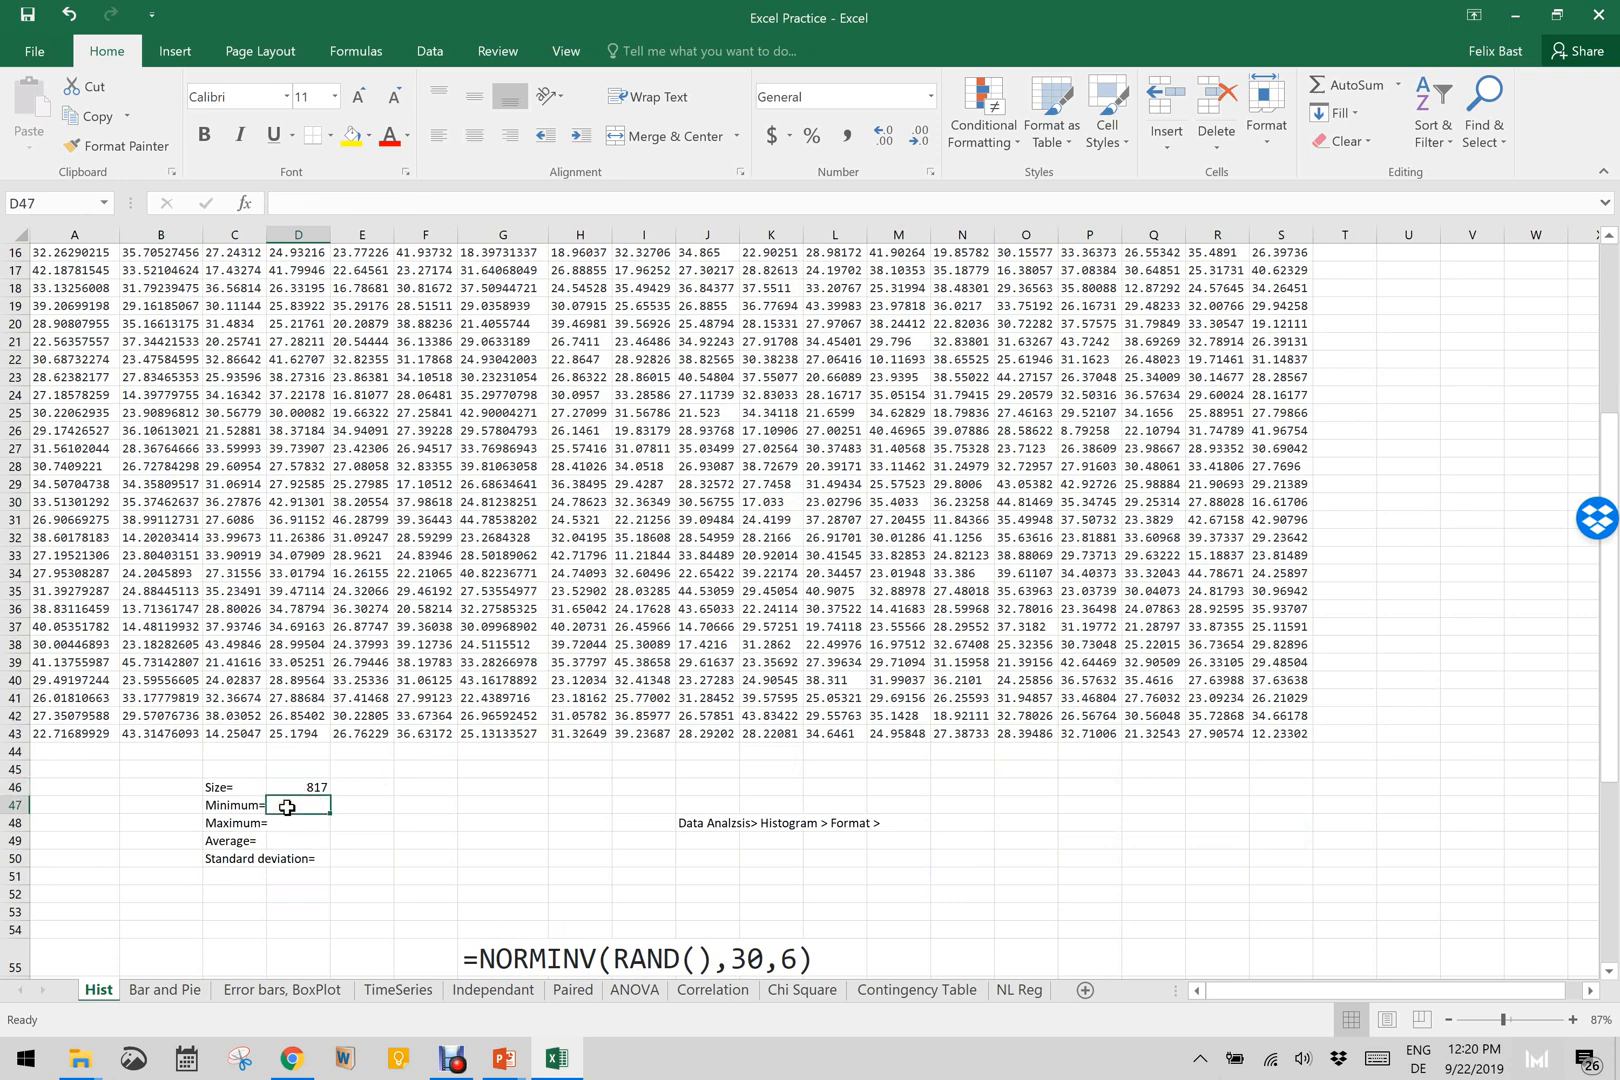
pyautogui.write('=')
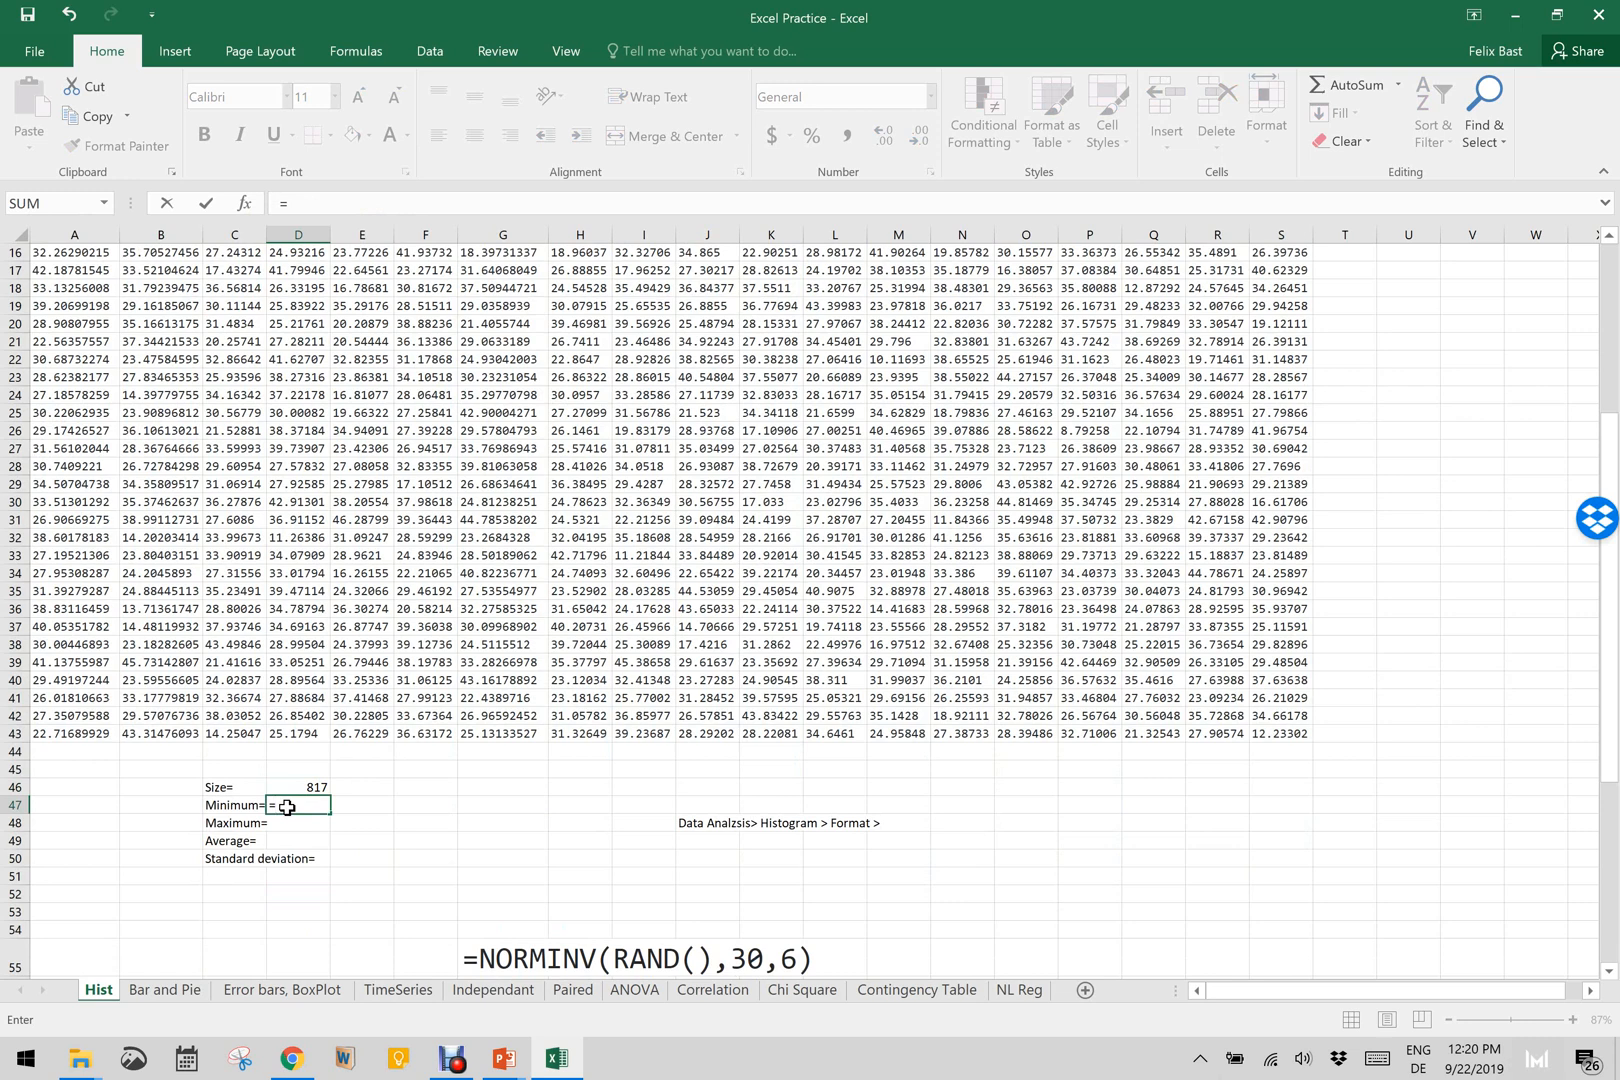
pyautogui.write('min')
pyautogui.press('Tab')
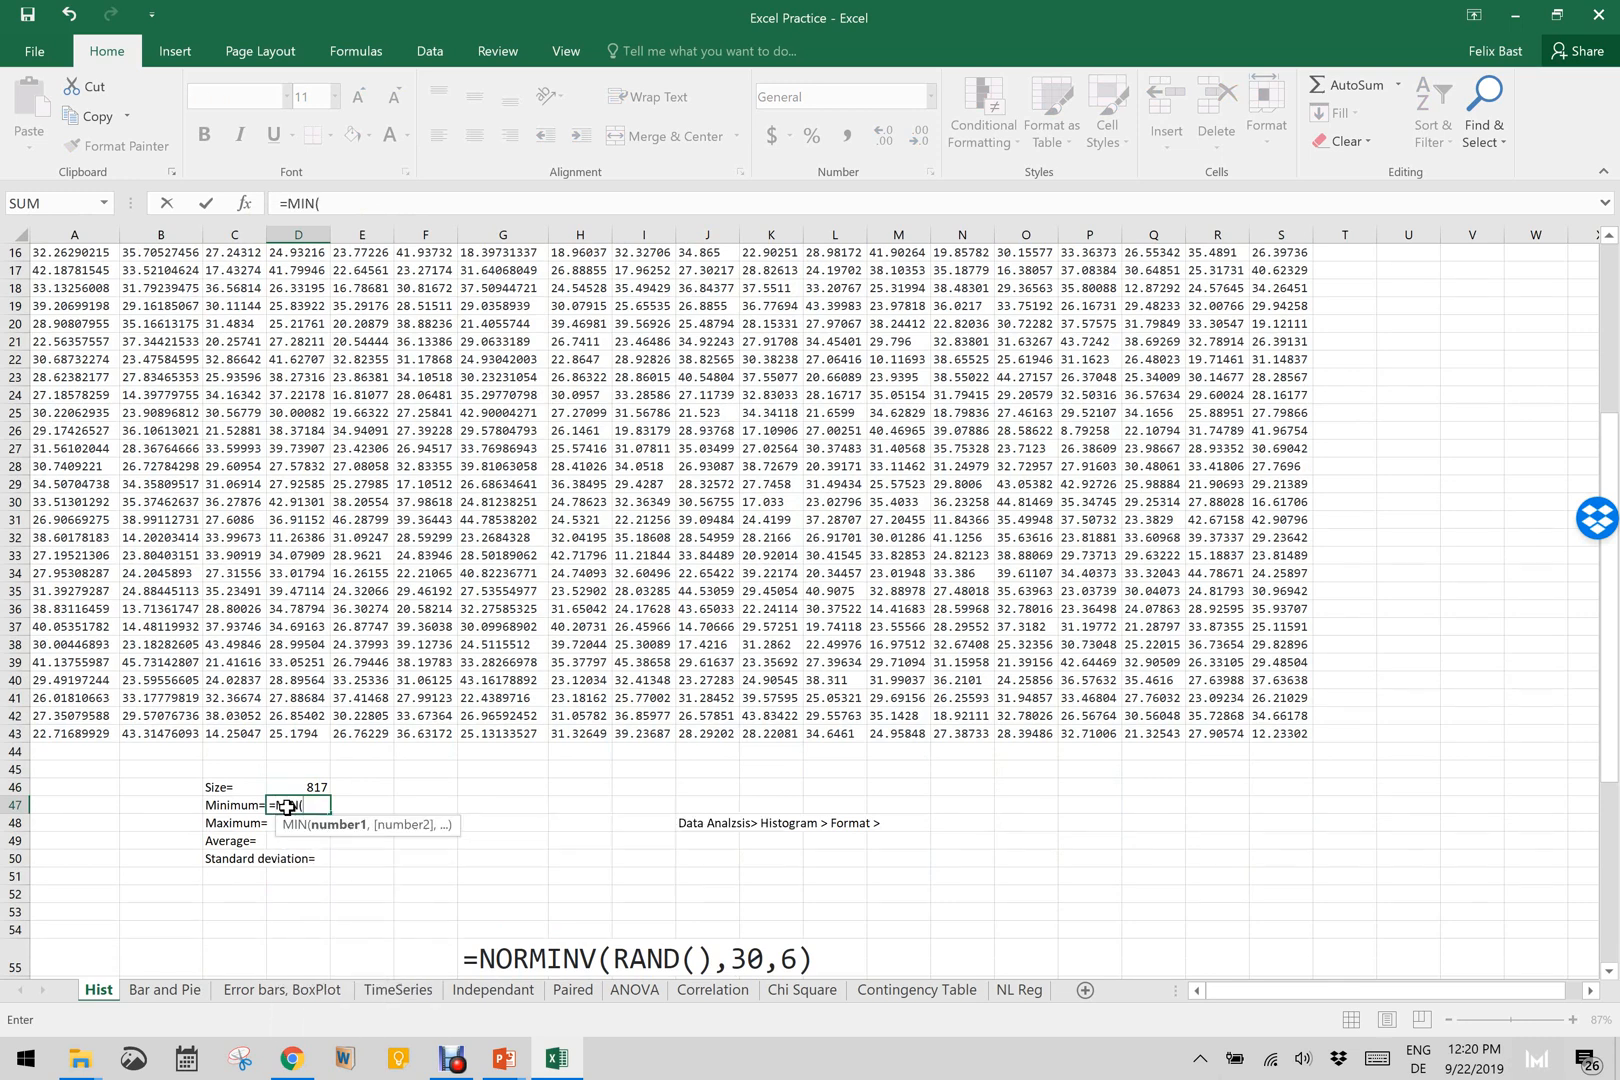
pyautogui.click(1247, 729)
pyautogui.moveTo(1280, 731); pyautogui.dragTo(5, 140)
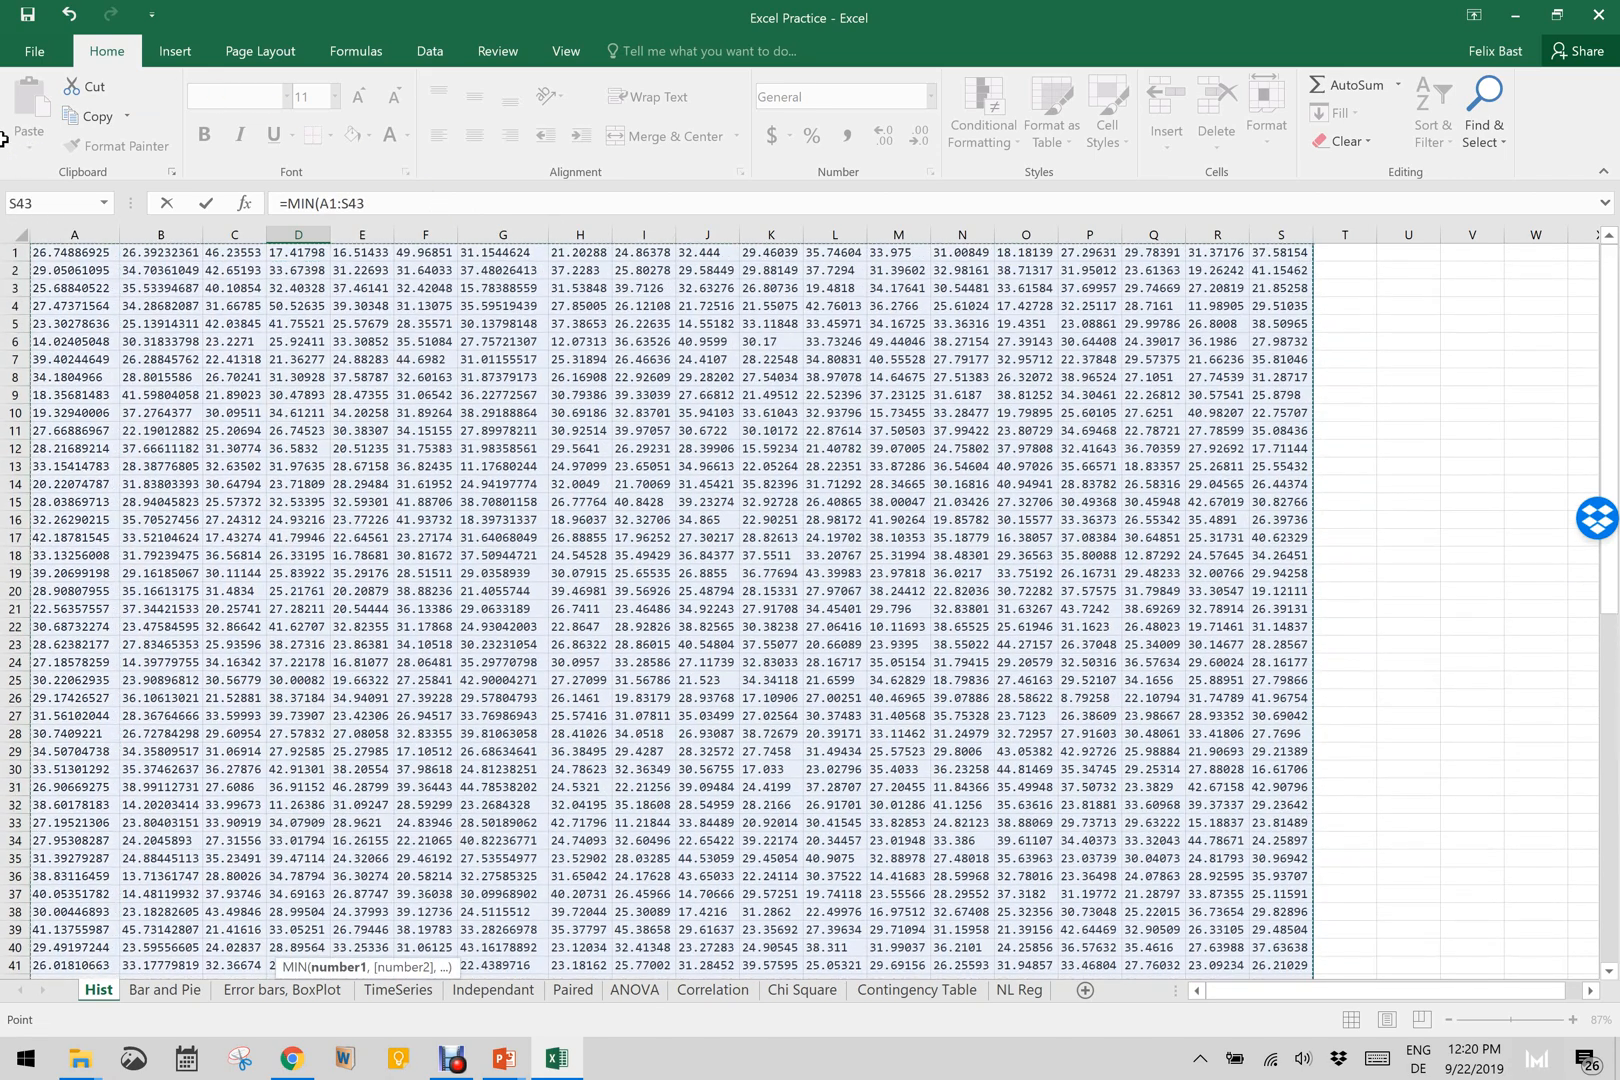
pyautogui.press('Return')
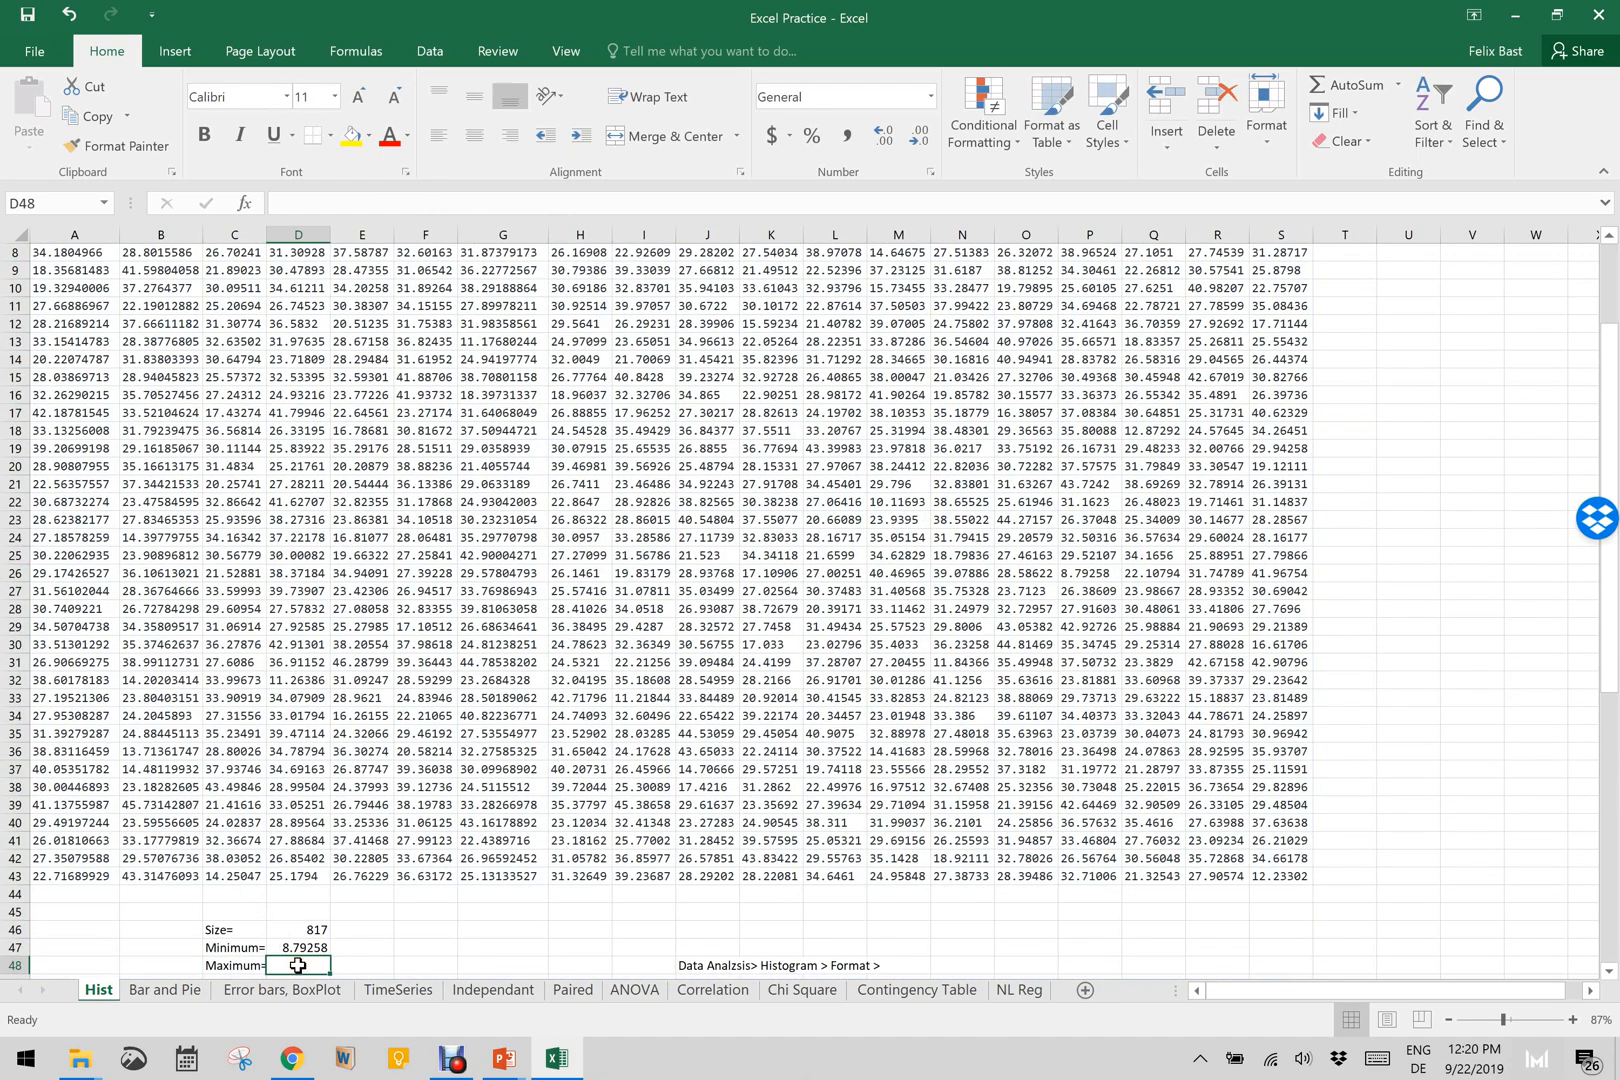
# Step: Calculate the maximum of the whole data table in cell D48 with the MAX function
pyautogui.write('=max')
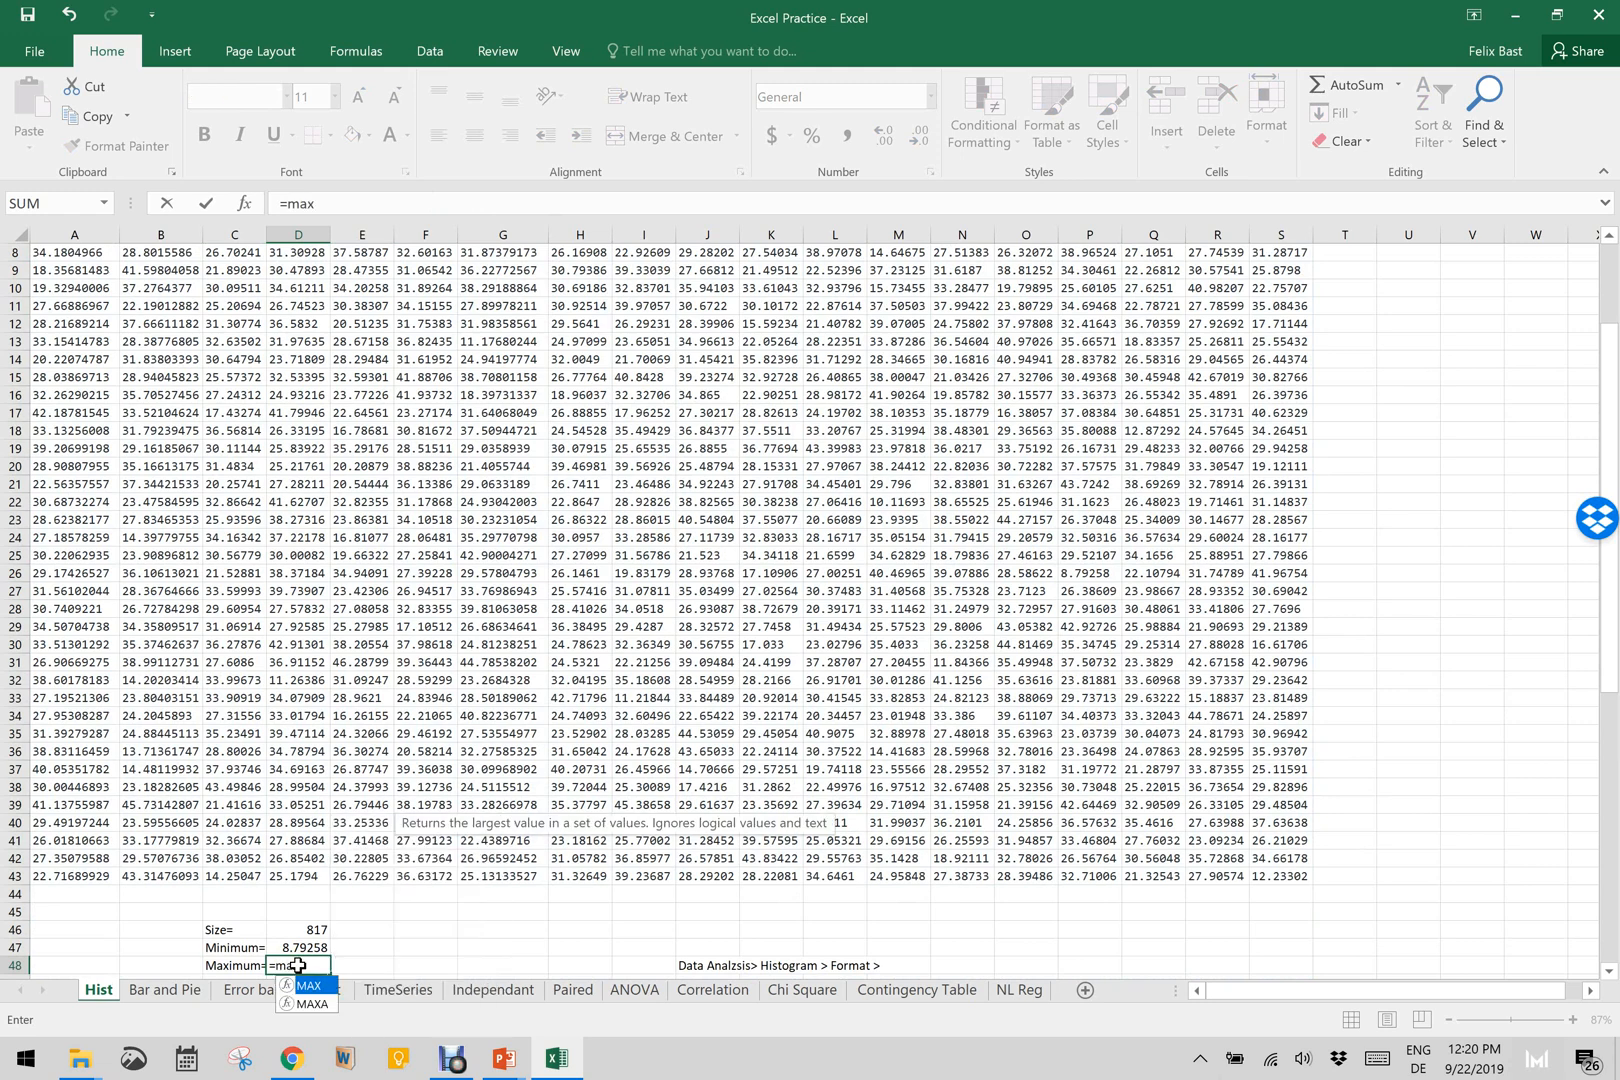
pyautogui.press('Tab')
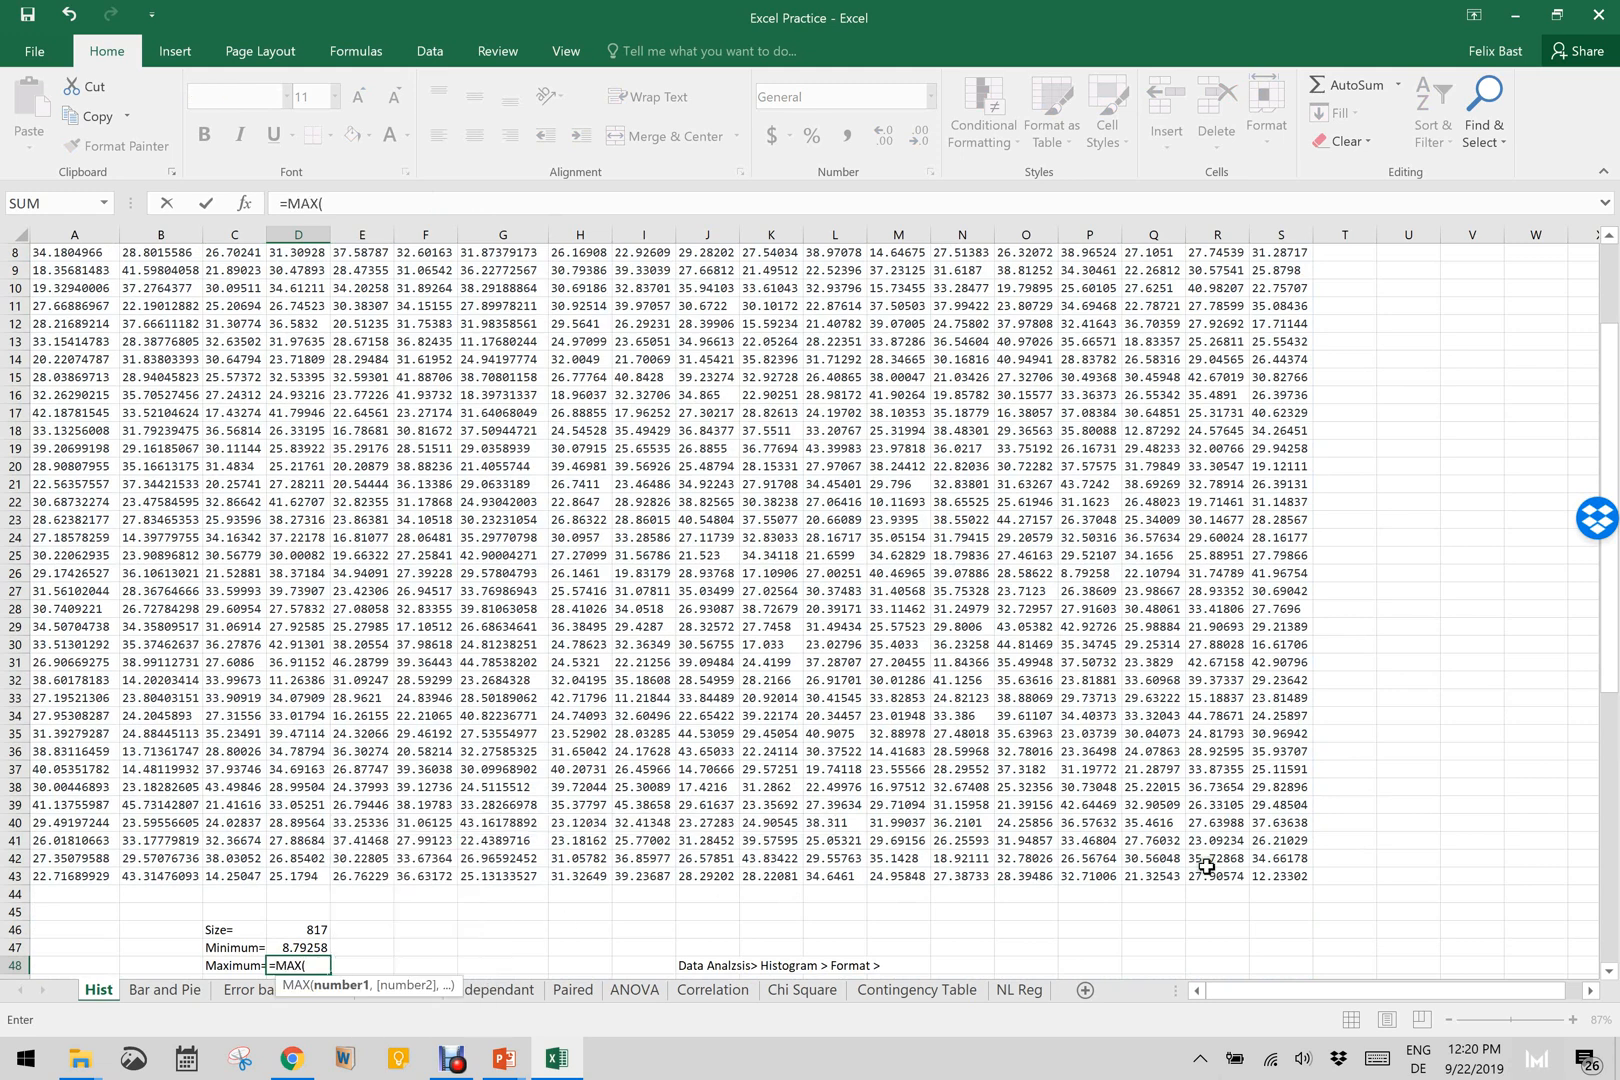
pyautogui.click(1281, 873)
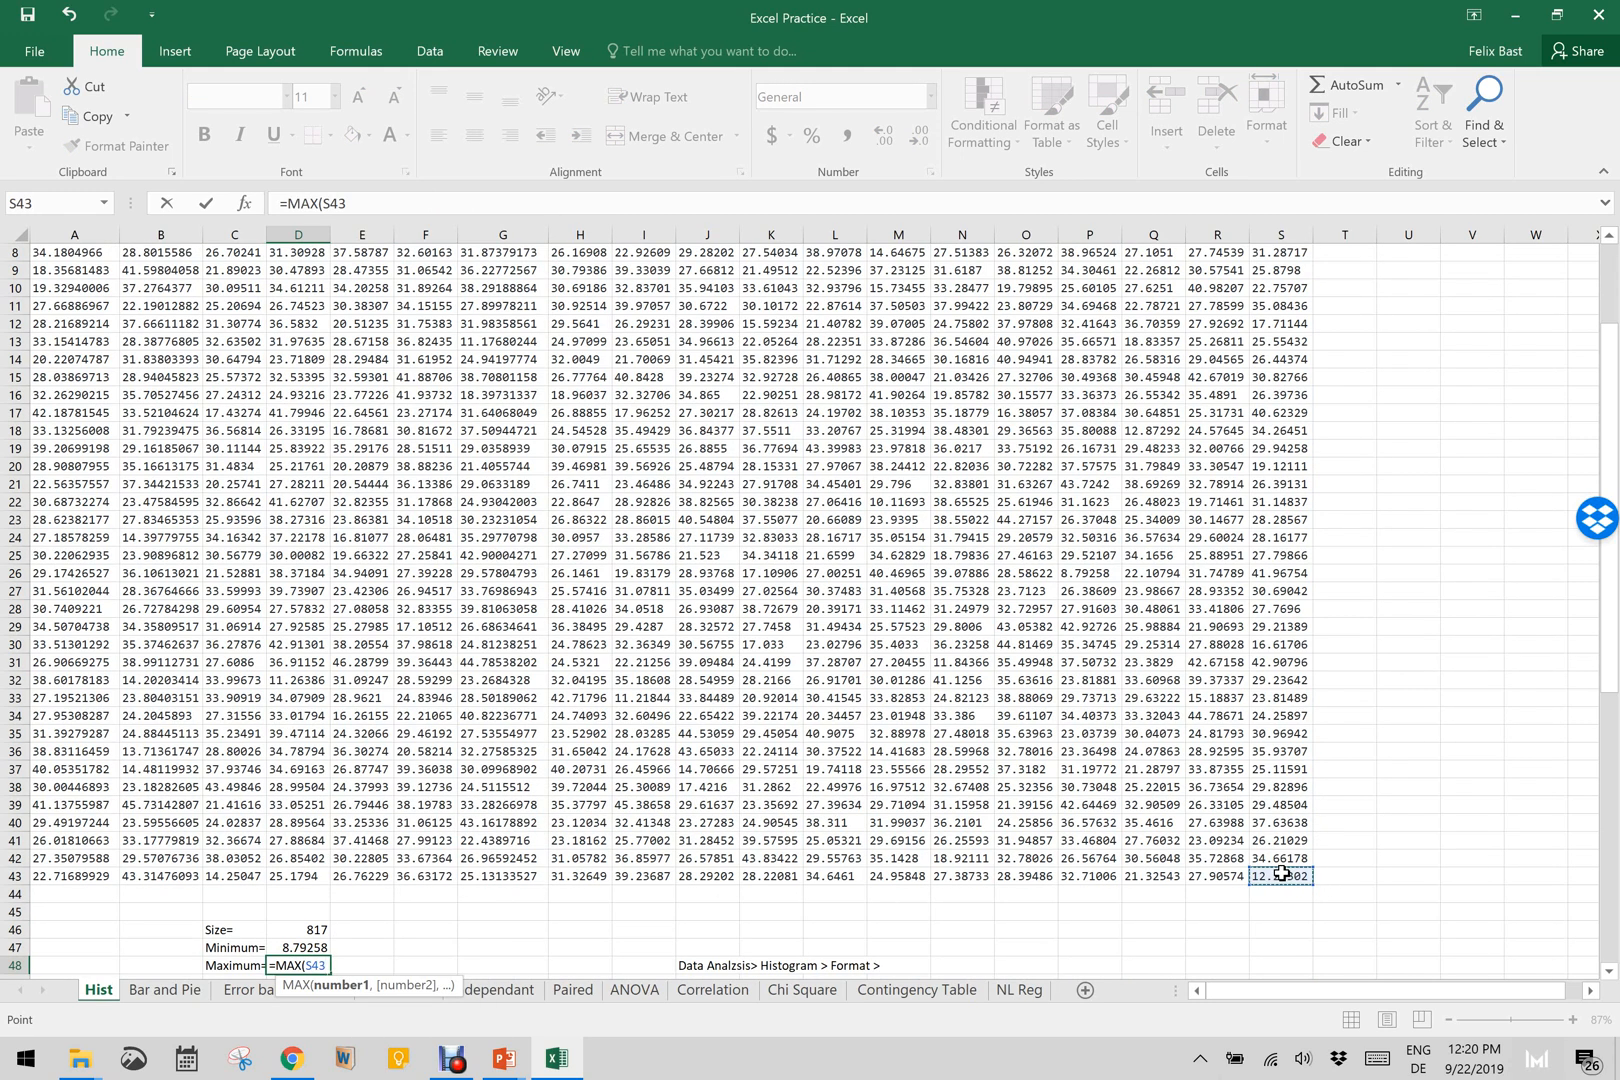
pyautogui.moveTo(1281, 873); pyautogui.dragTo(38, 203)
pyautogui.press('Return')
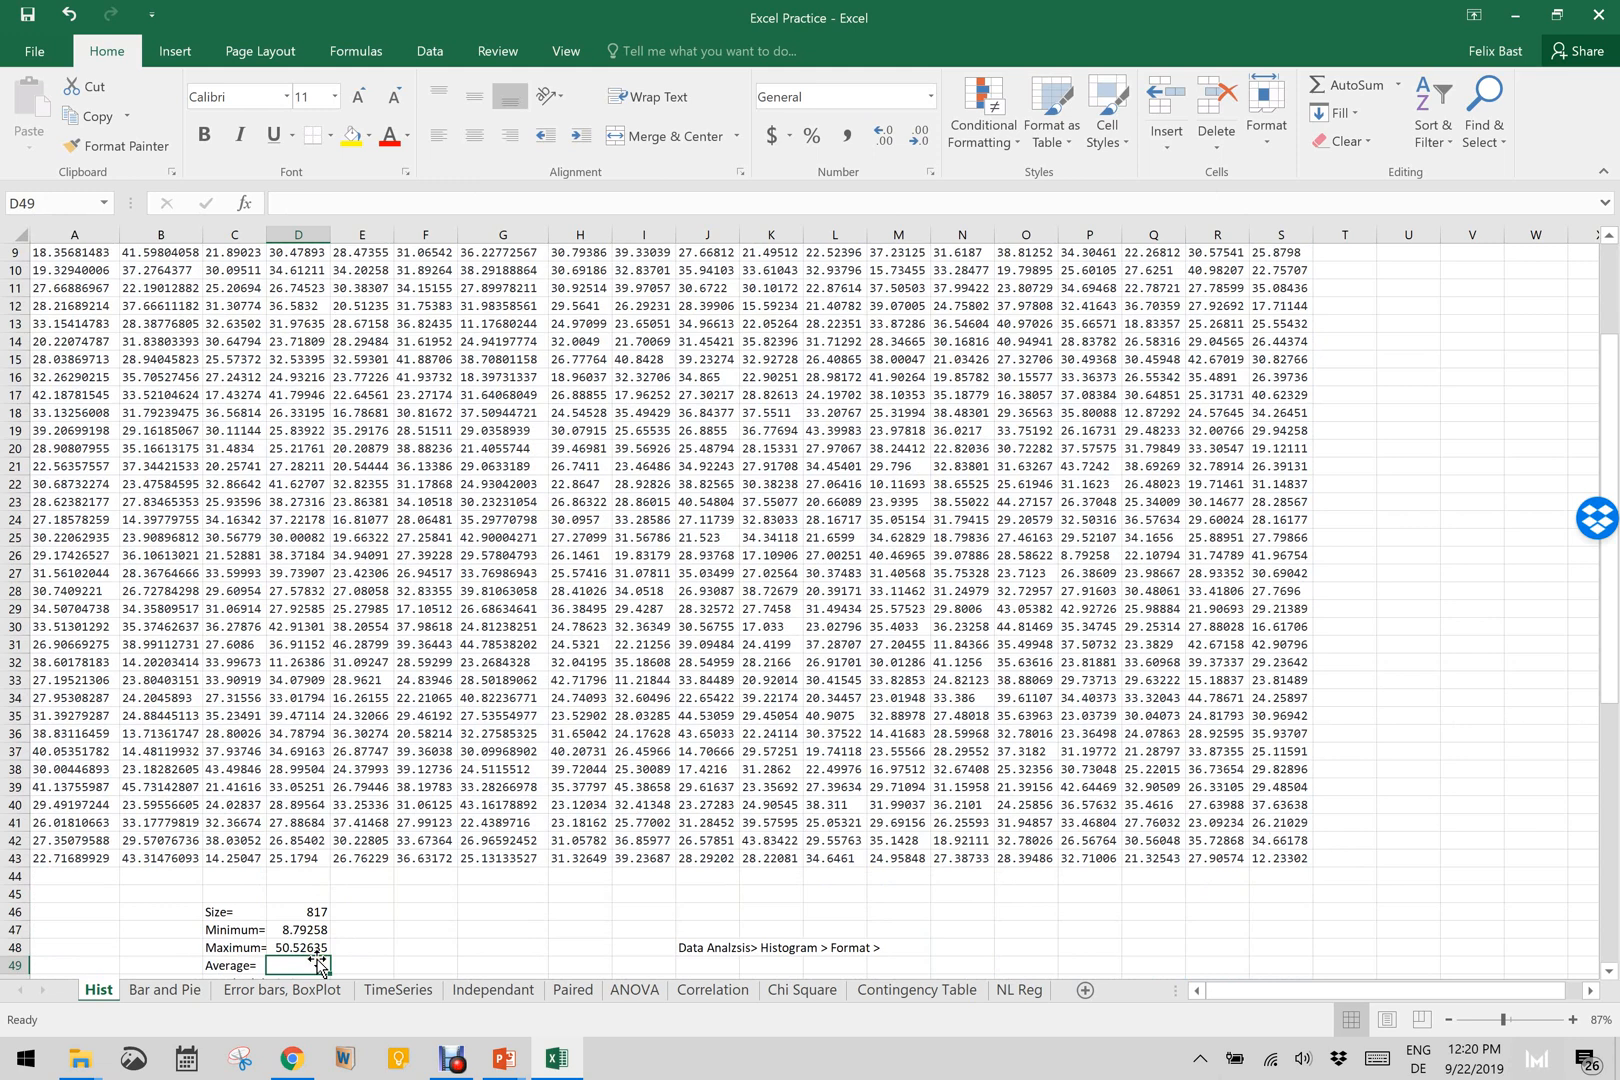
# Step: Calculate the mean of the whole data table in cell D49 with the AVERAGE function
pyautogui.write('a')
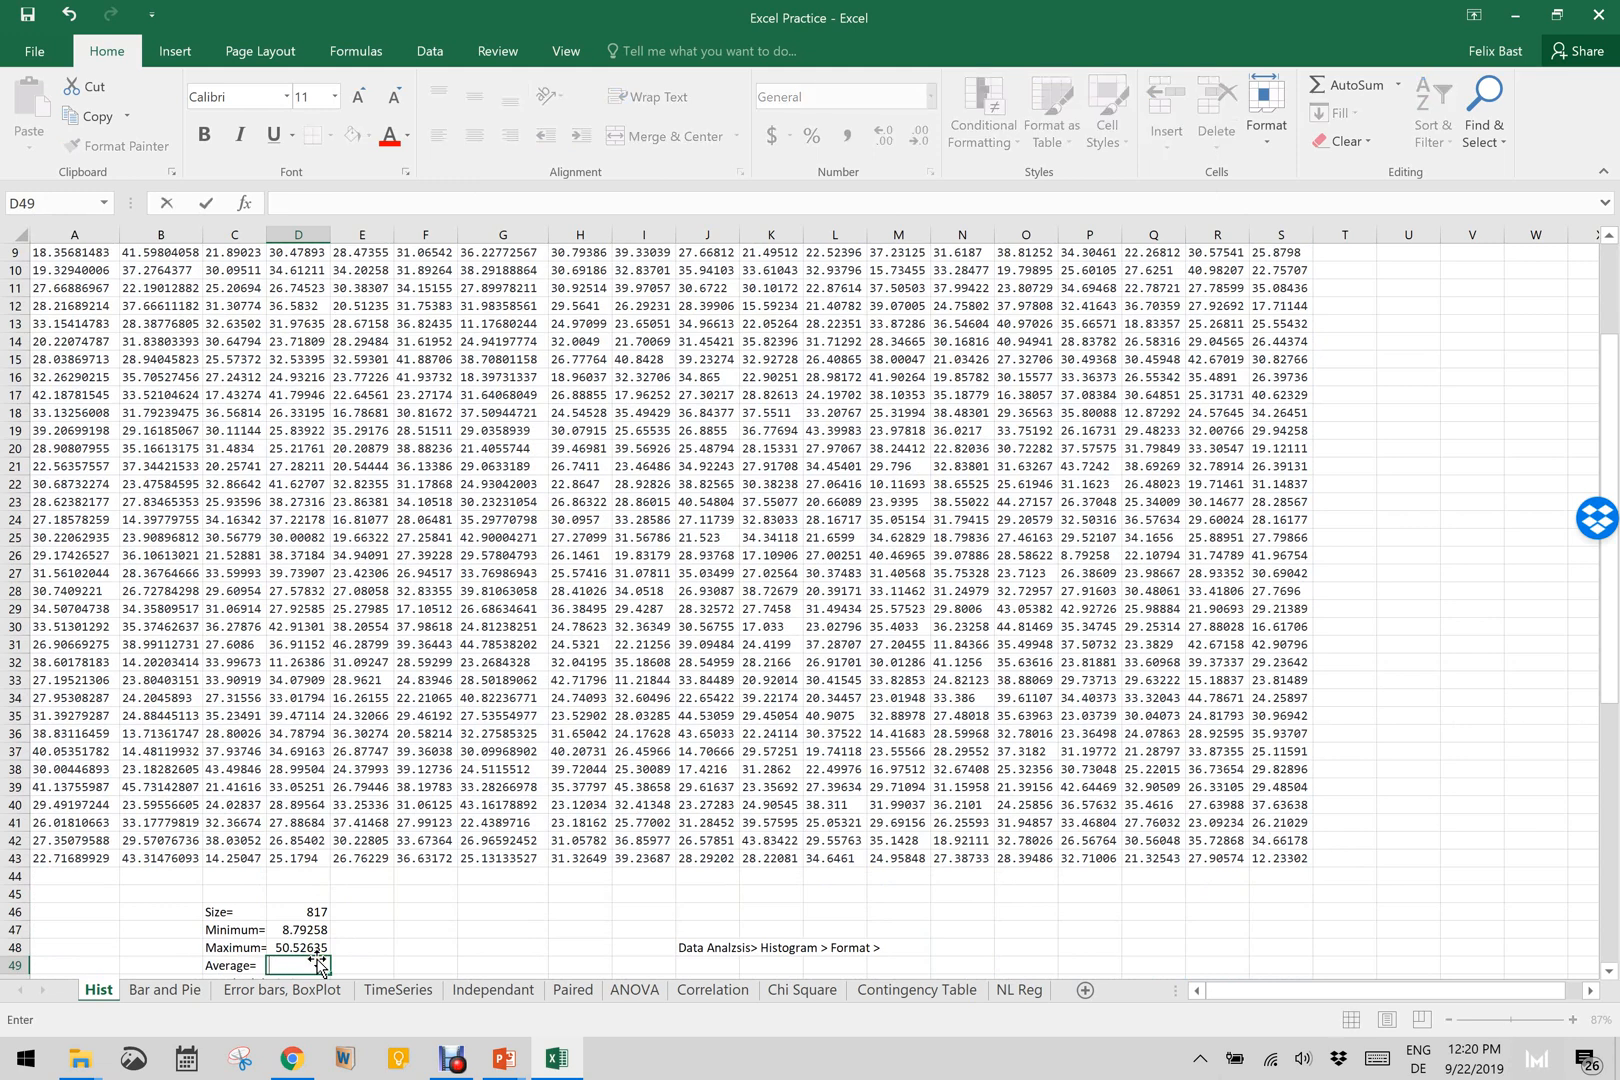
pyautogui.write('=avera')
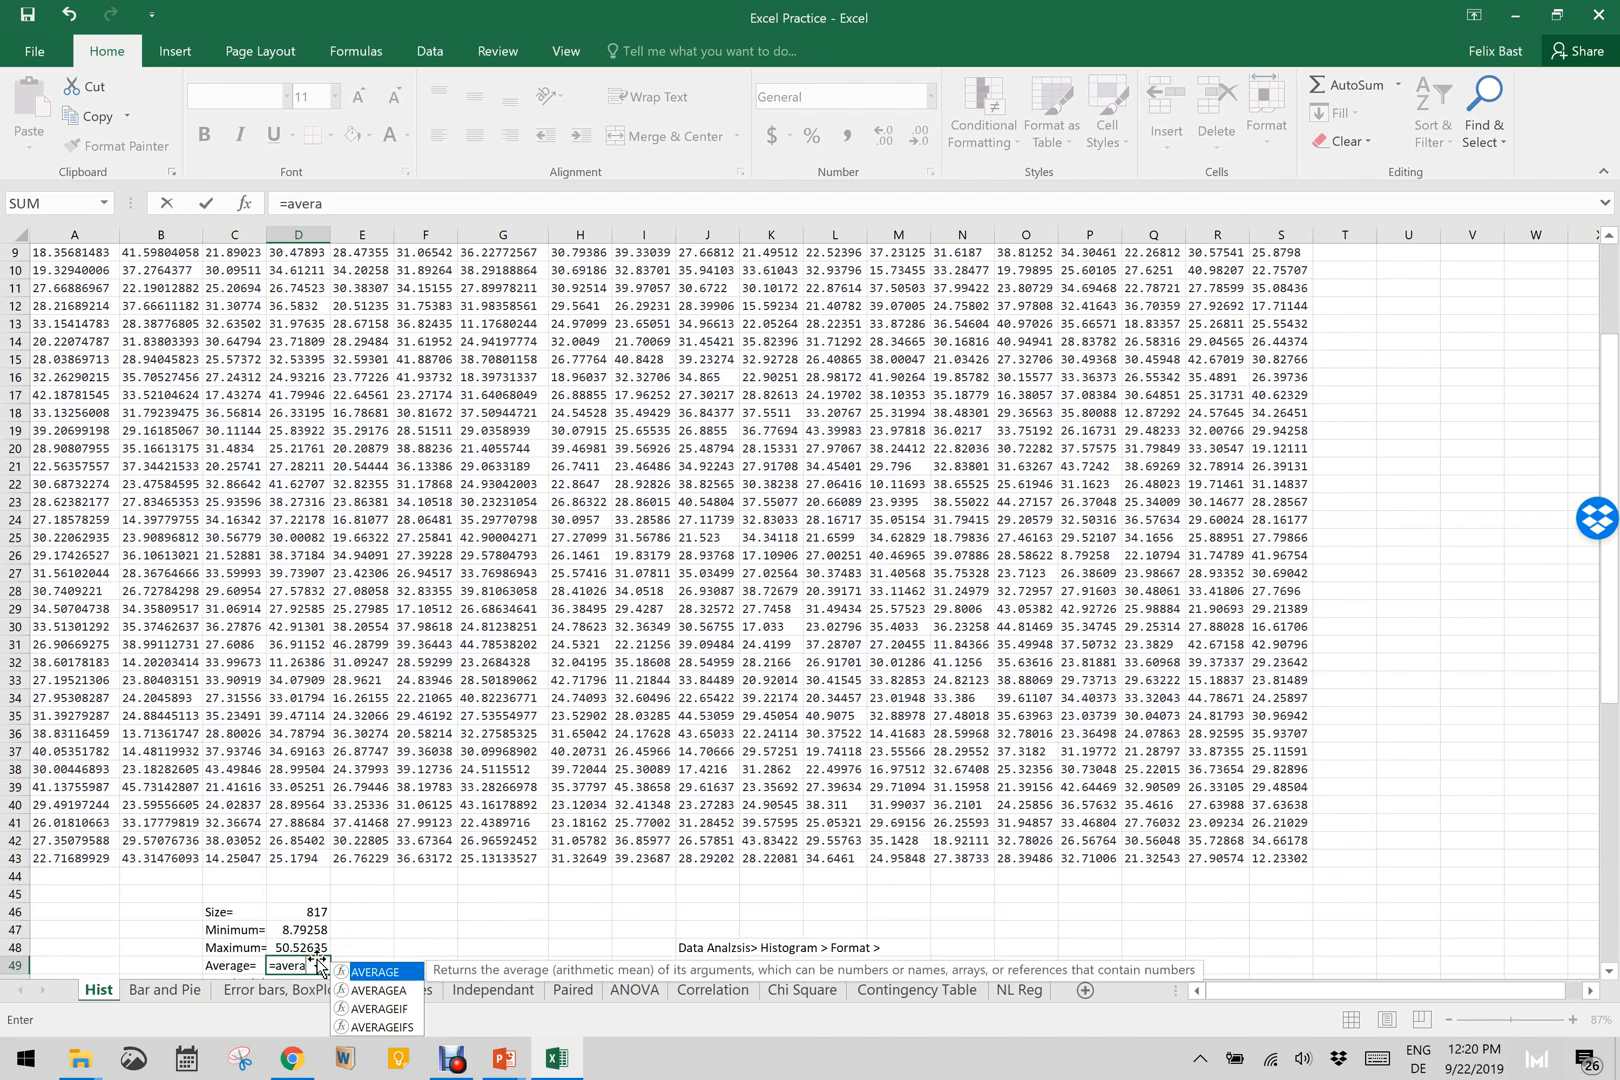
pyautogui.press('Tab')
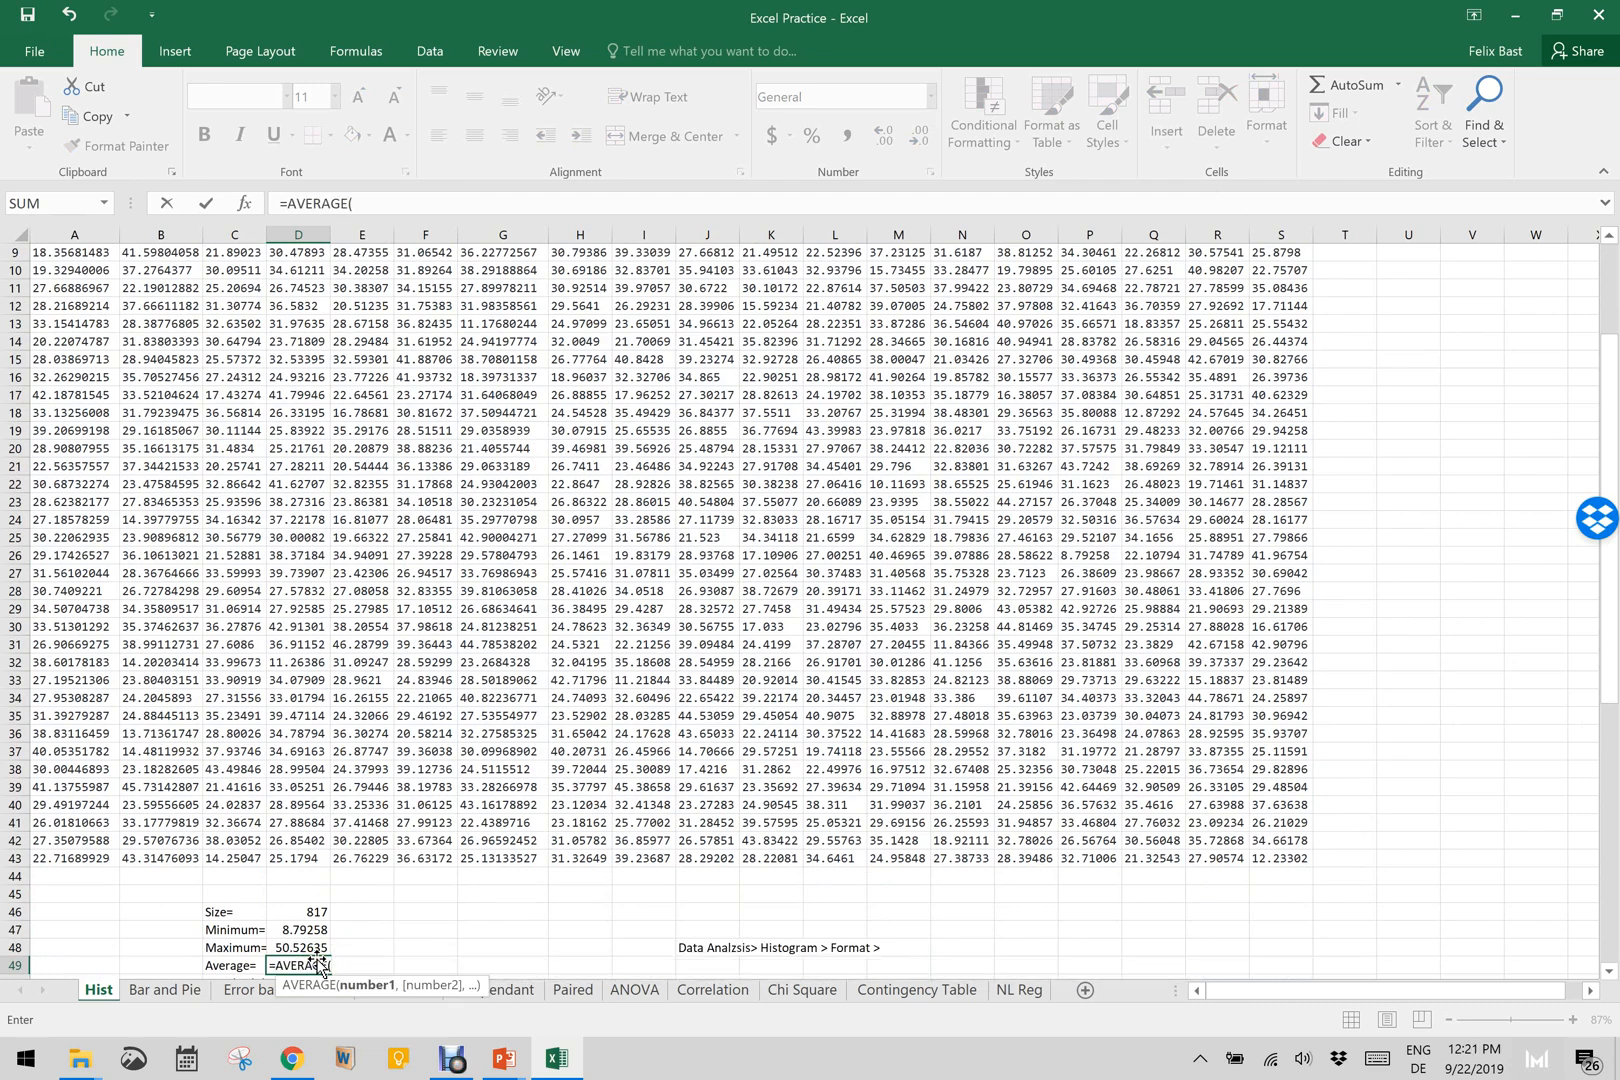
pyautogui.click(1265, 855)
pyautogui.moveTo(1265, 855); pyautogui.dragTo(45, 234)
pyautogui.press('Return')
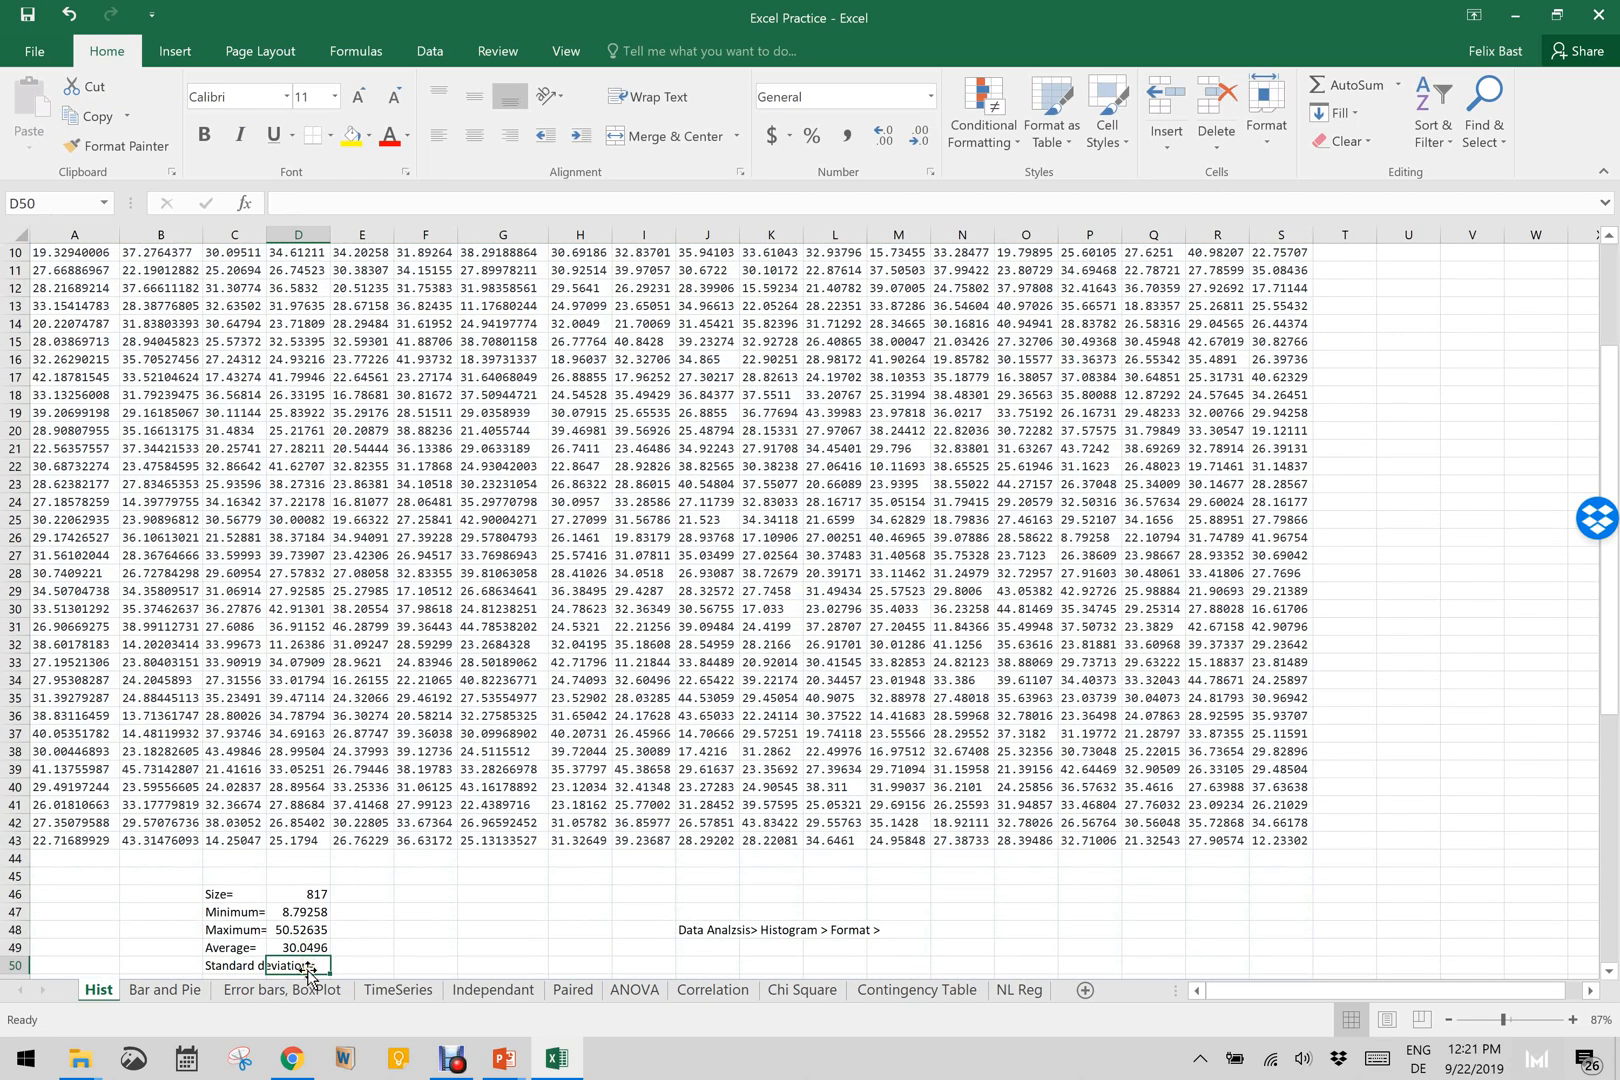
# Step: Calculate the sample standard deviation of the whole data table in cell D50 with the STDEV.S function
pyautogui.write('0')
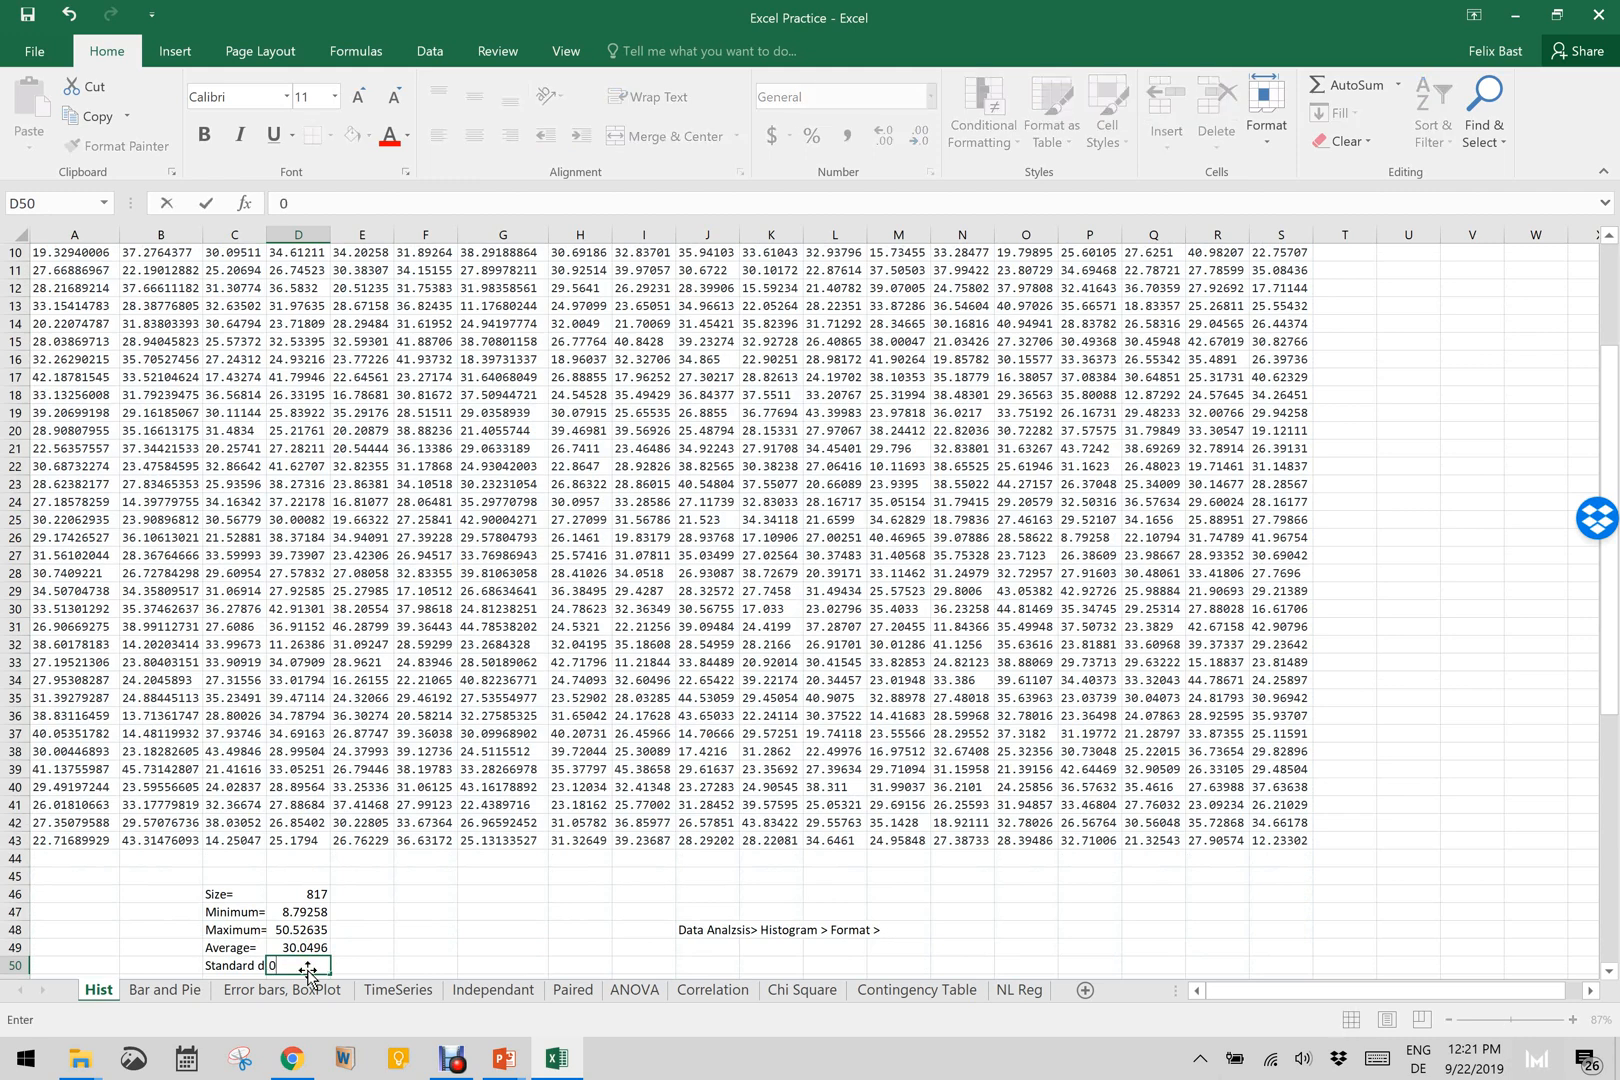
pyautogui.write('=stdev')
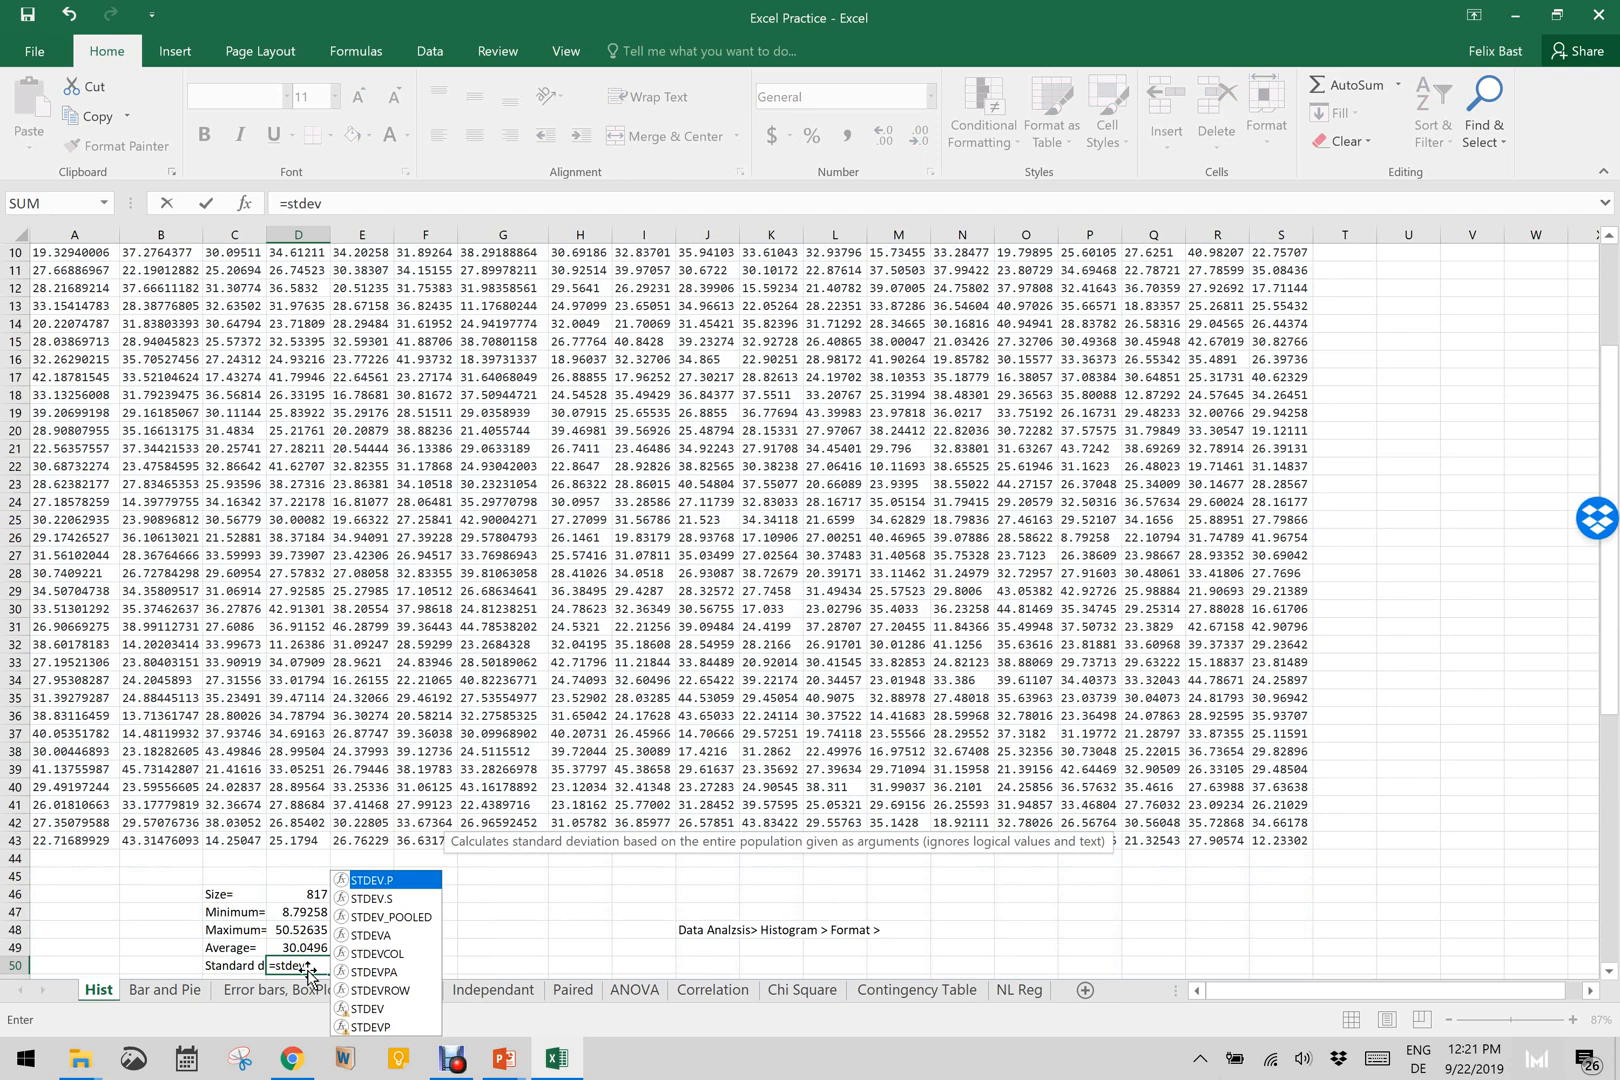
pyautogui.press('Down')
pyautogui.press('Up')
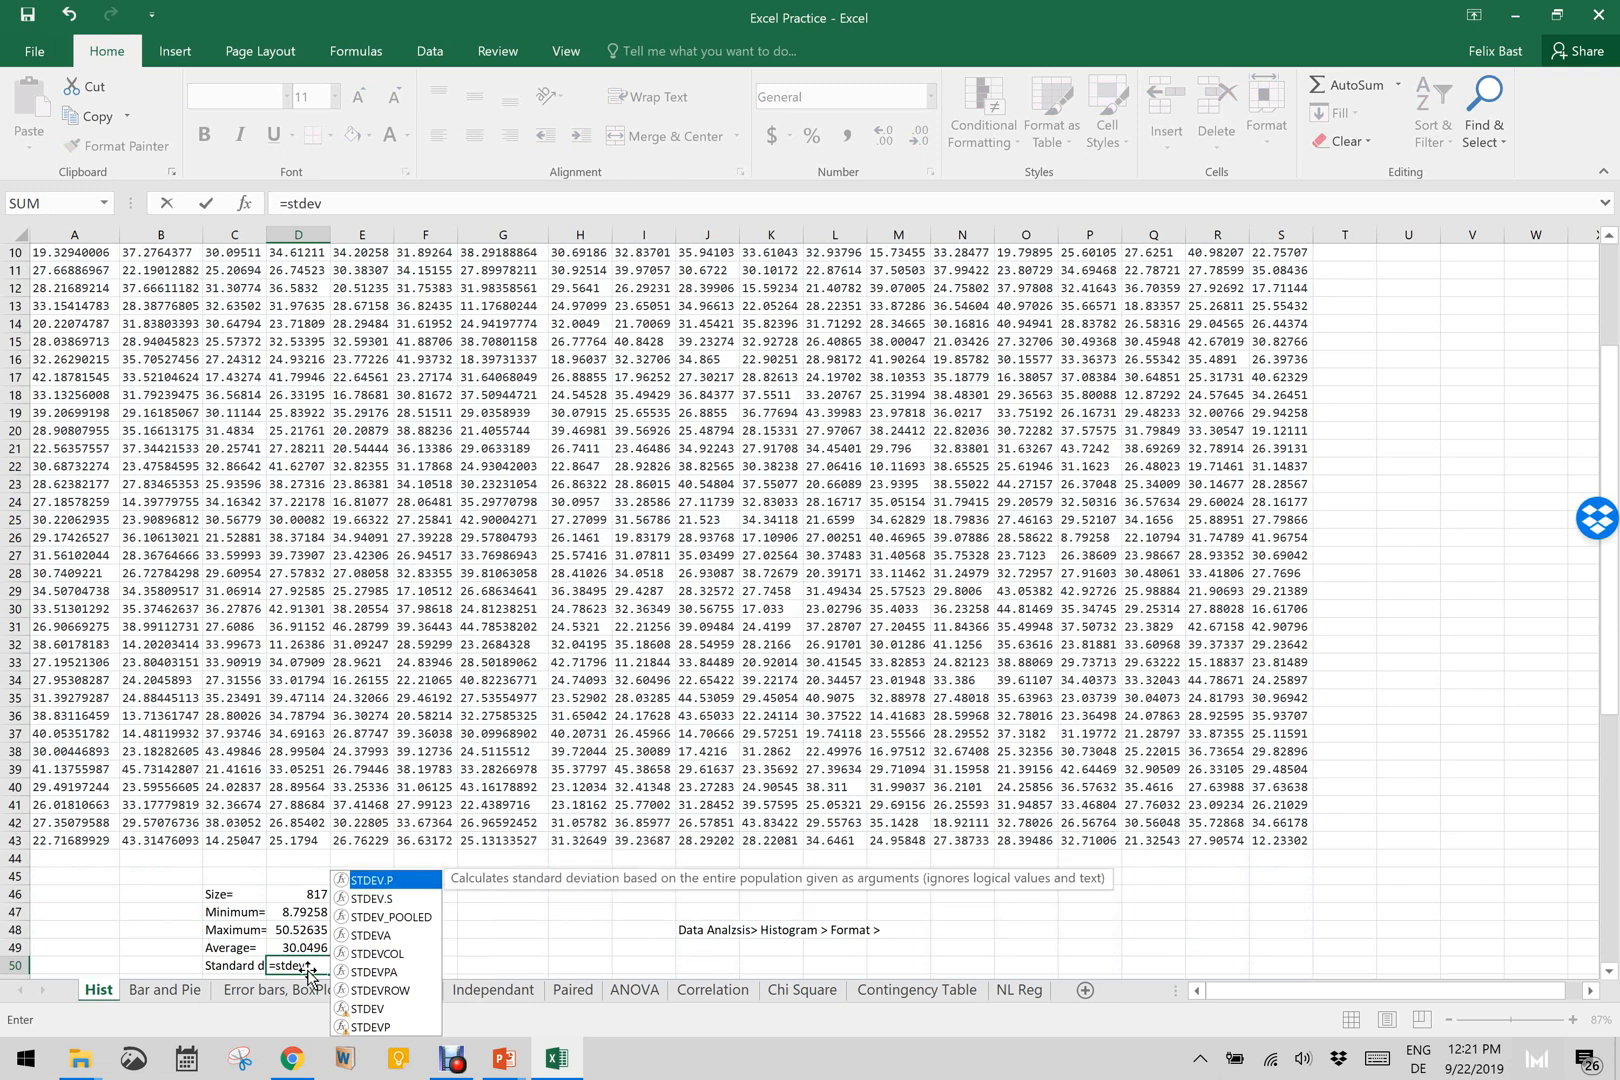
pyautogui.press('Down')
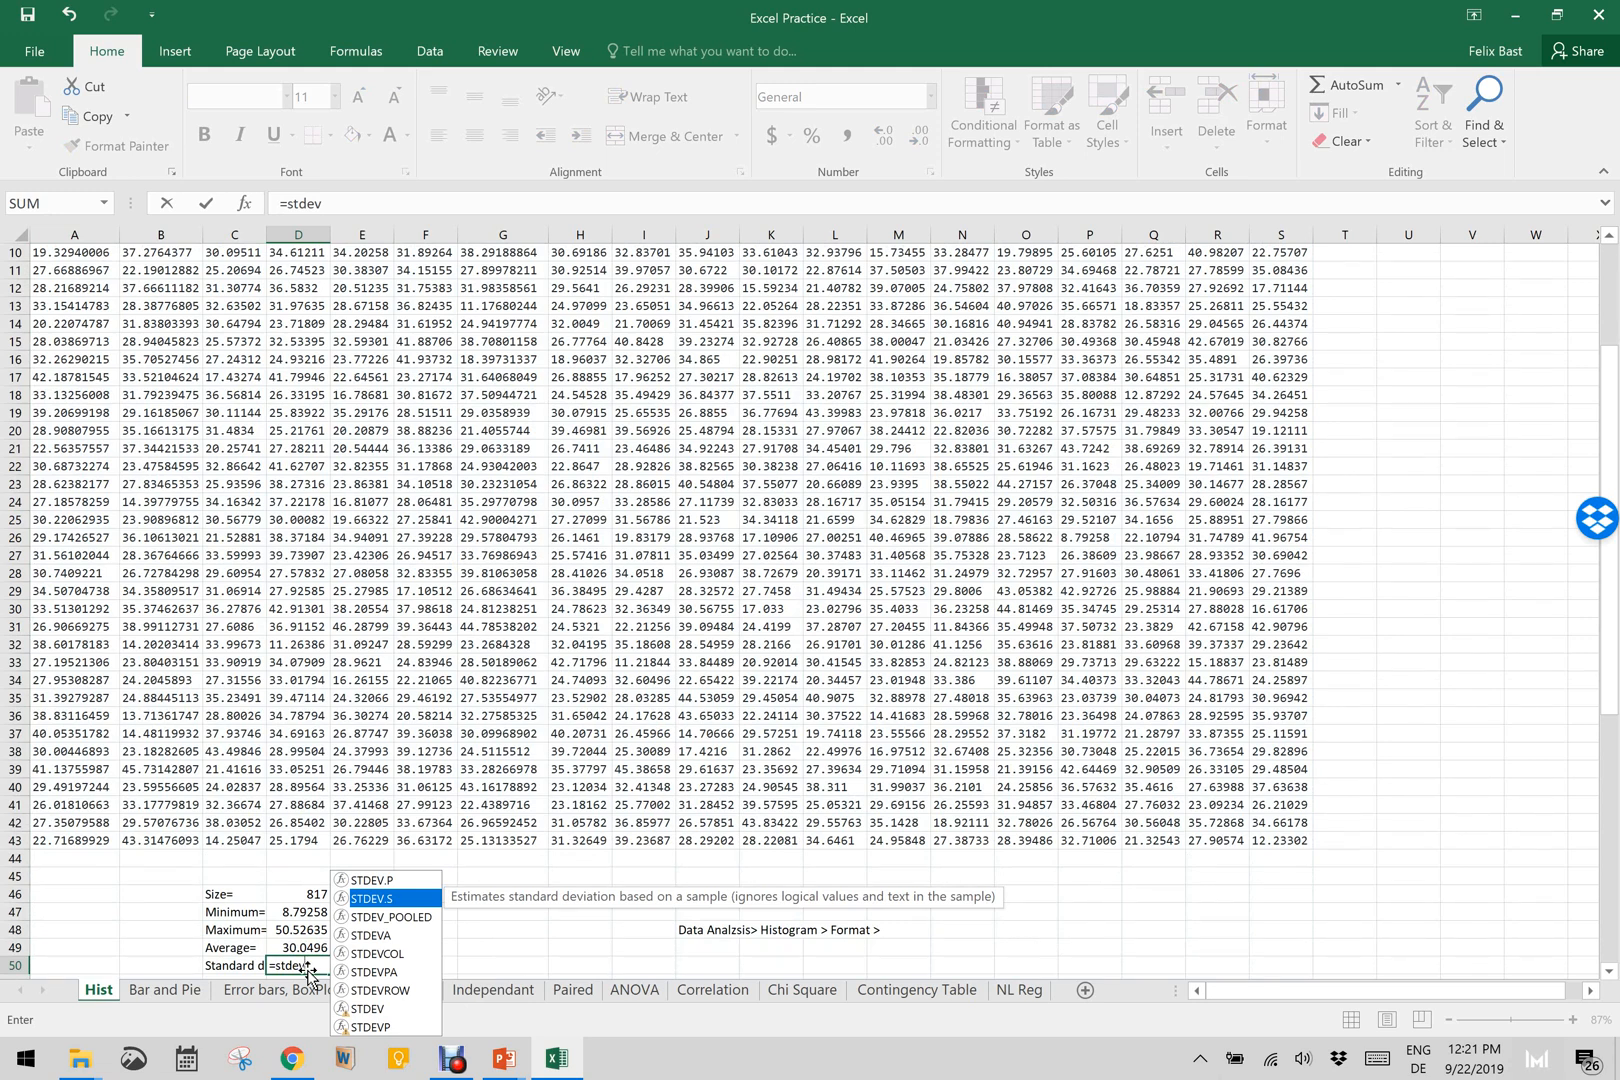
pyautogui.press('Up')
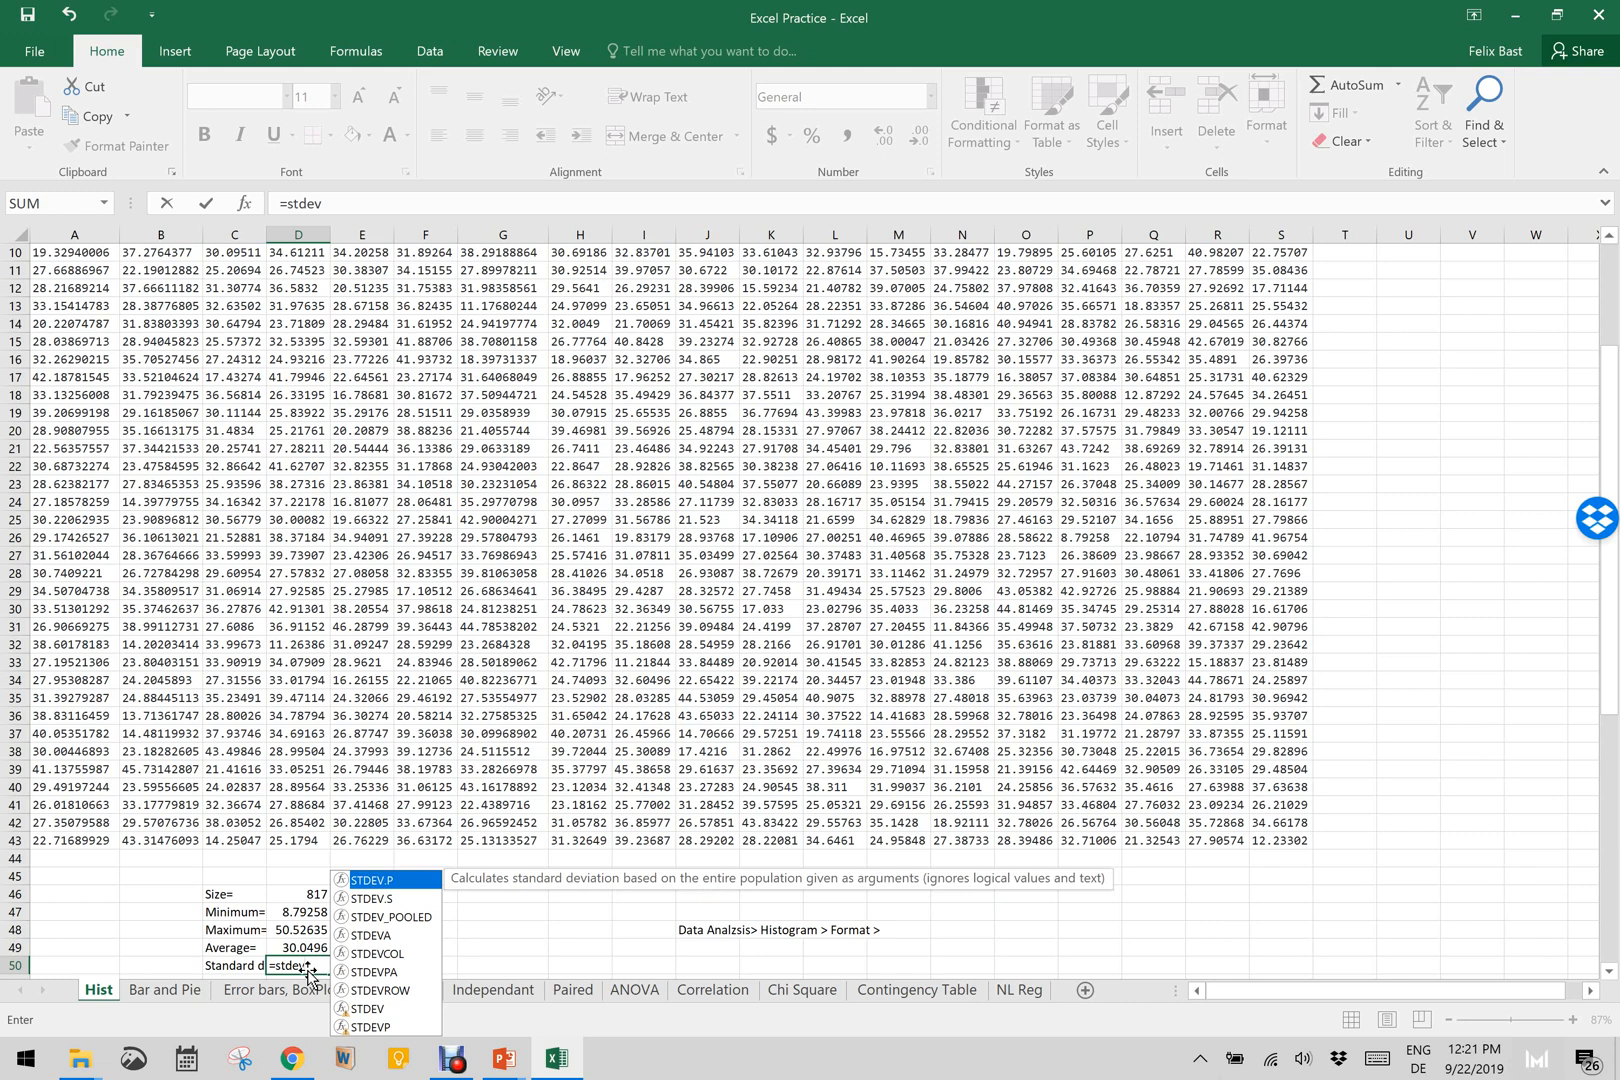
pyautogui.press('Down')
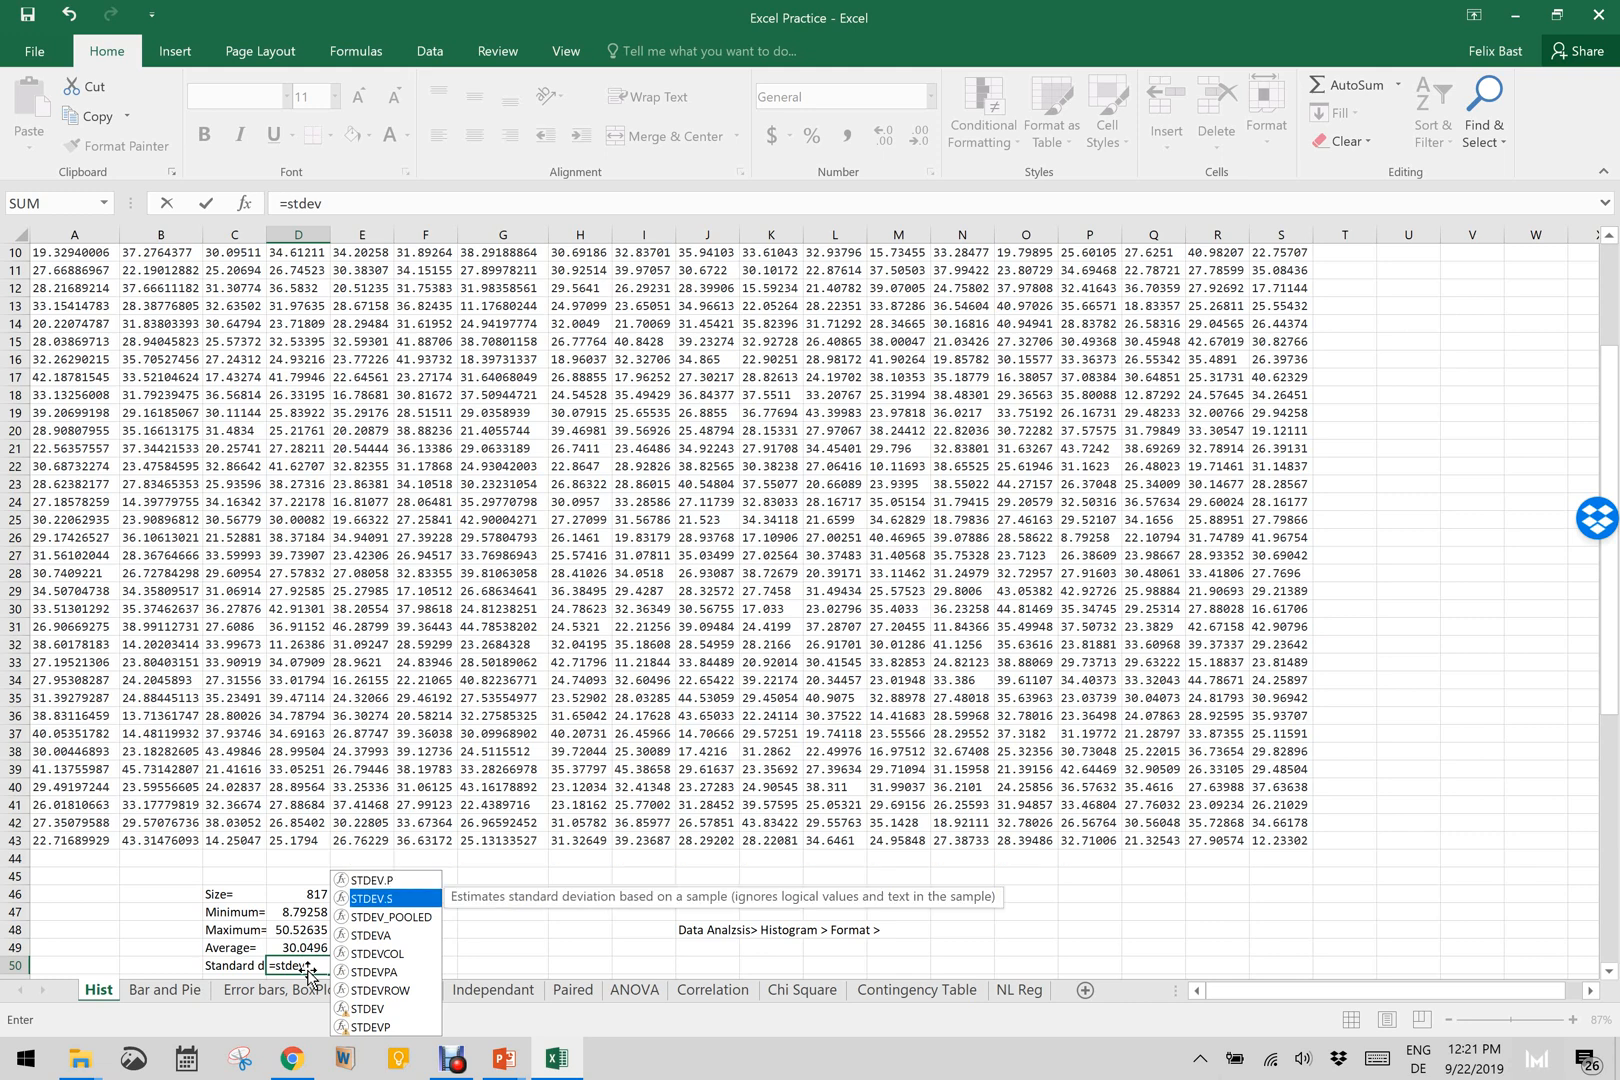
pyautogui.press('Tab')
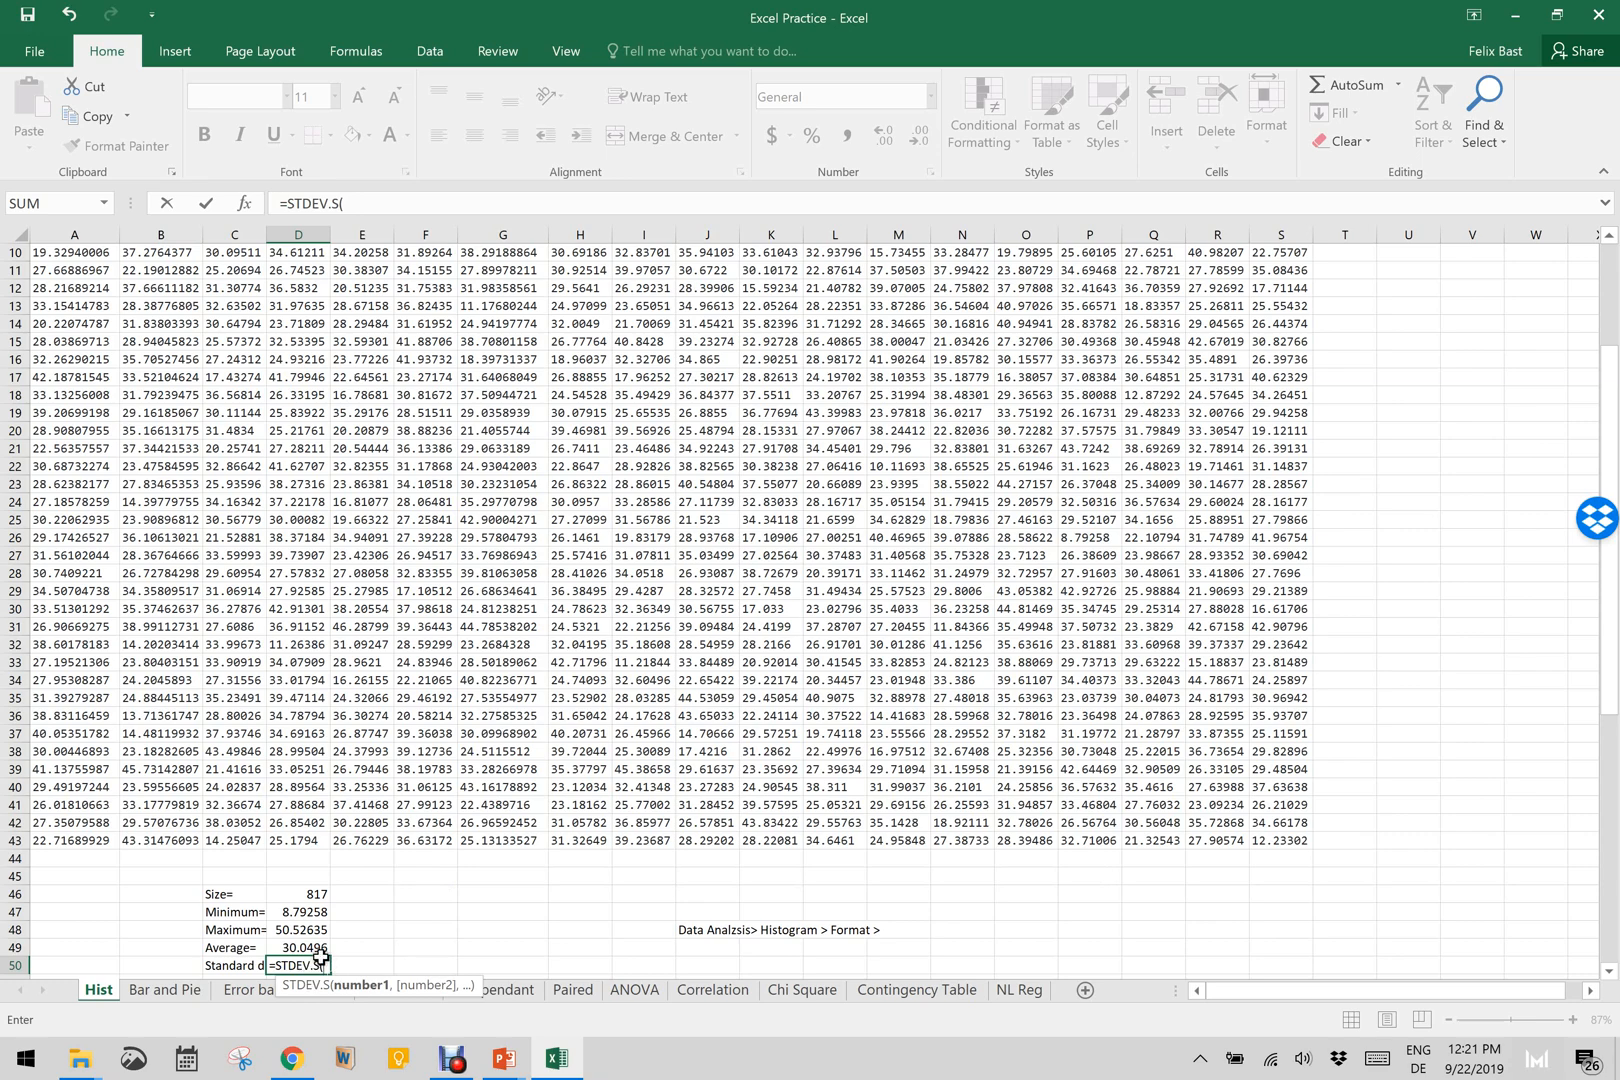
pyautogui.moveTo(1281, 840); pyautogui.dragTo(50, 118)
pyautogui.press('Return')
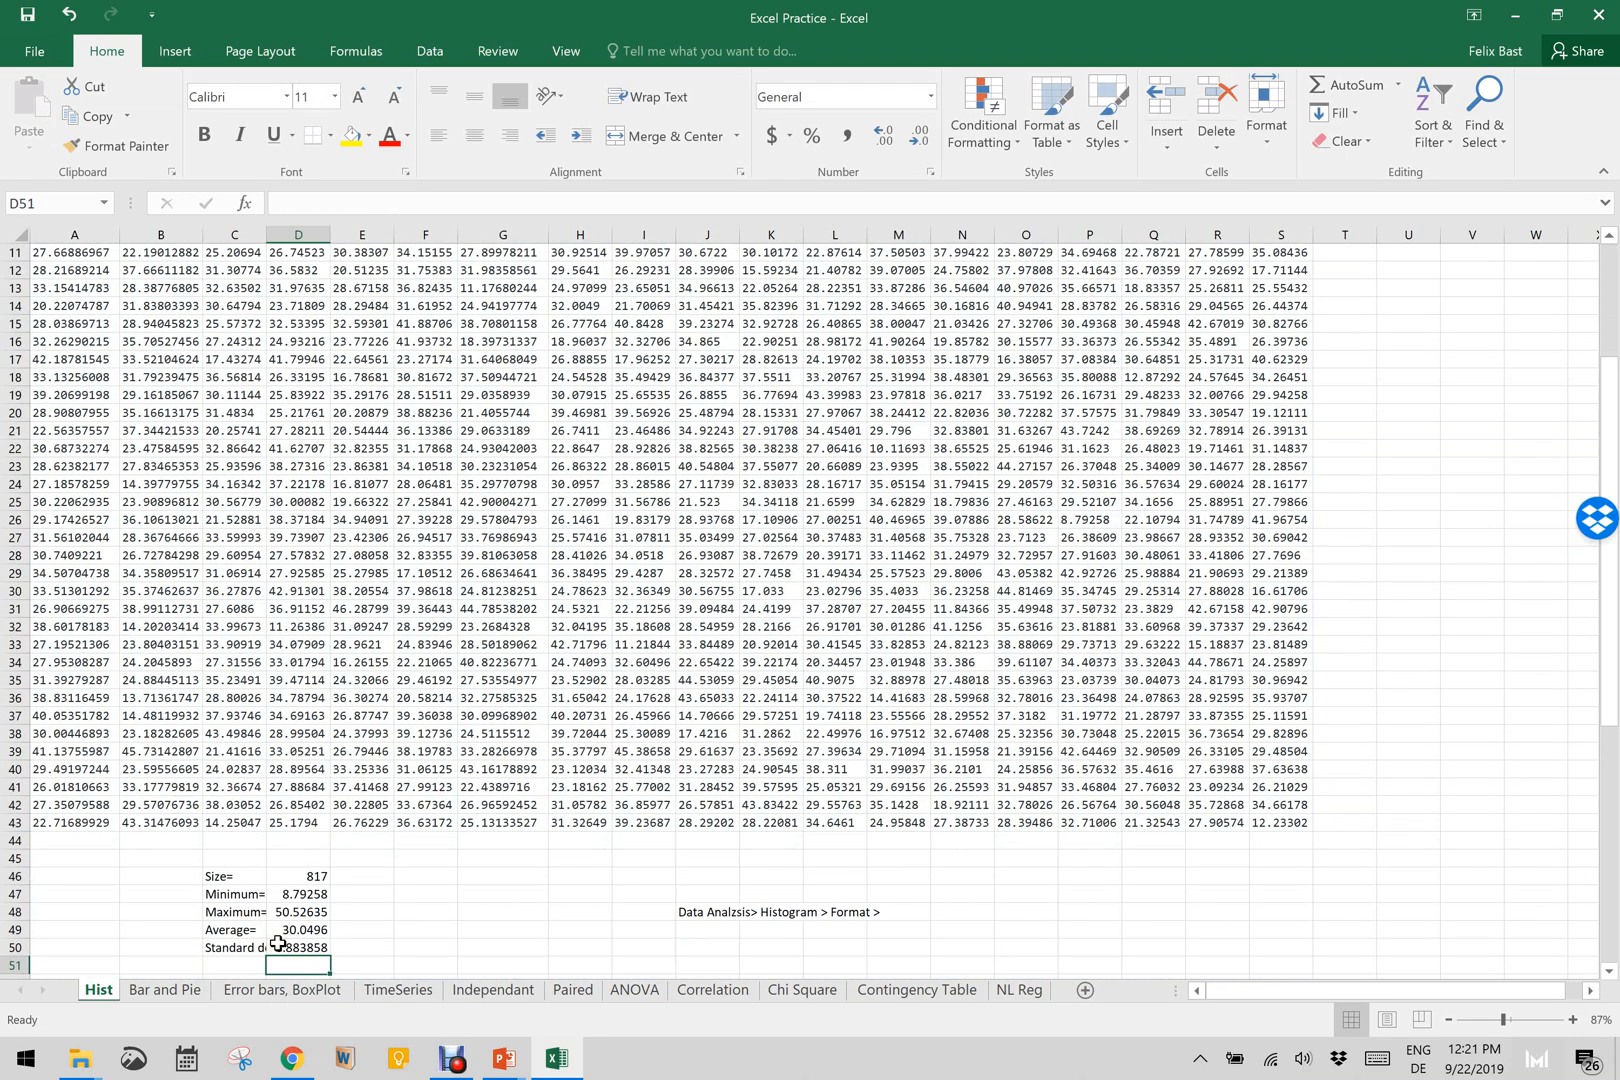
# Step: Select the whole data table from its last cell, S43, back to A1
pyautogui.scroll(-2, 278, 943)
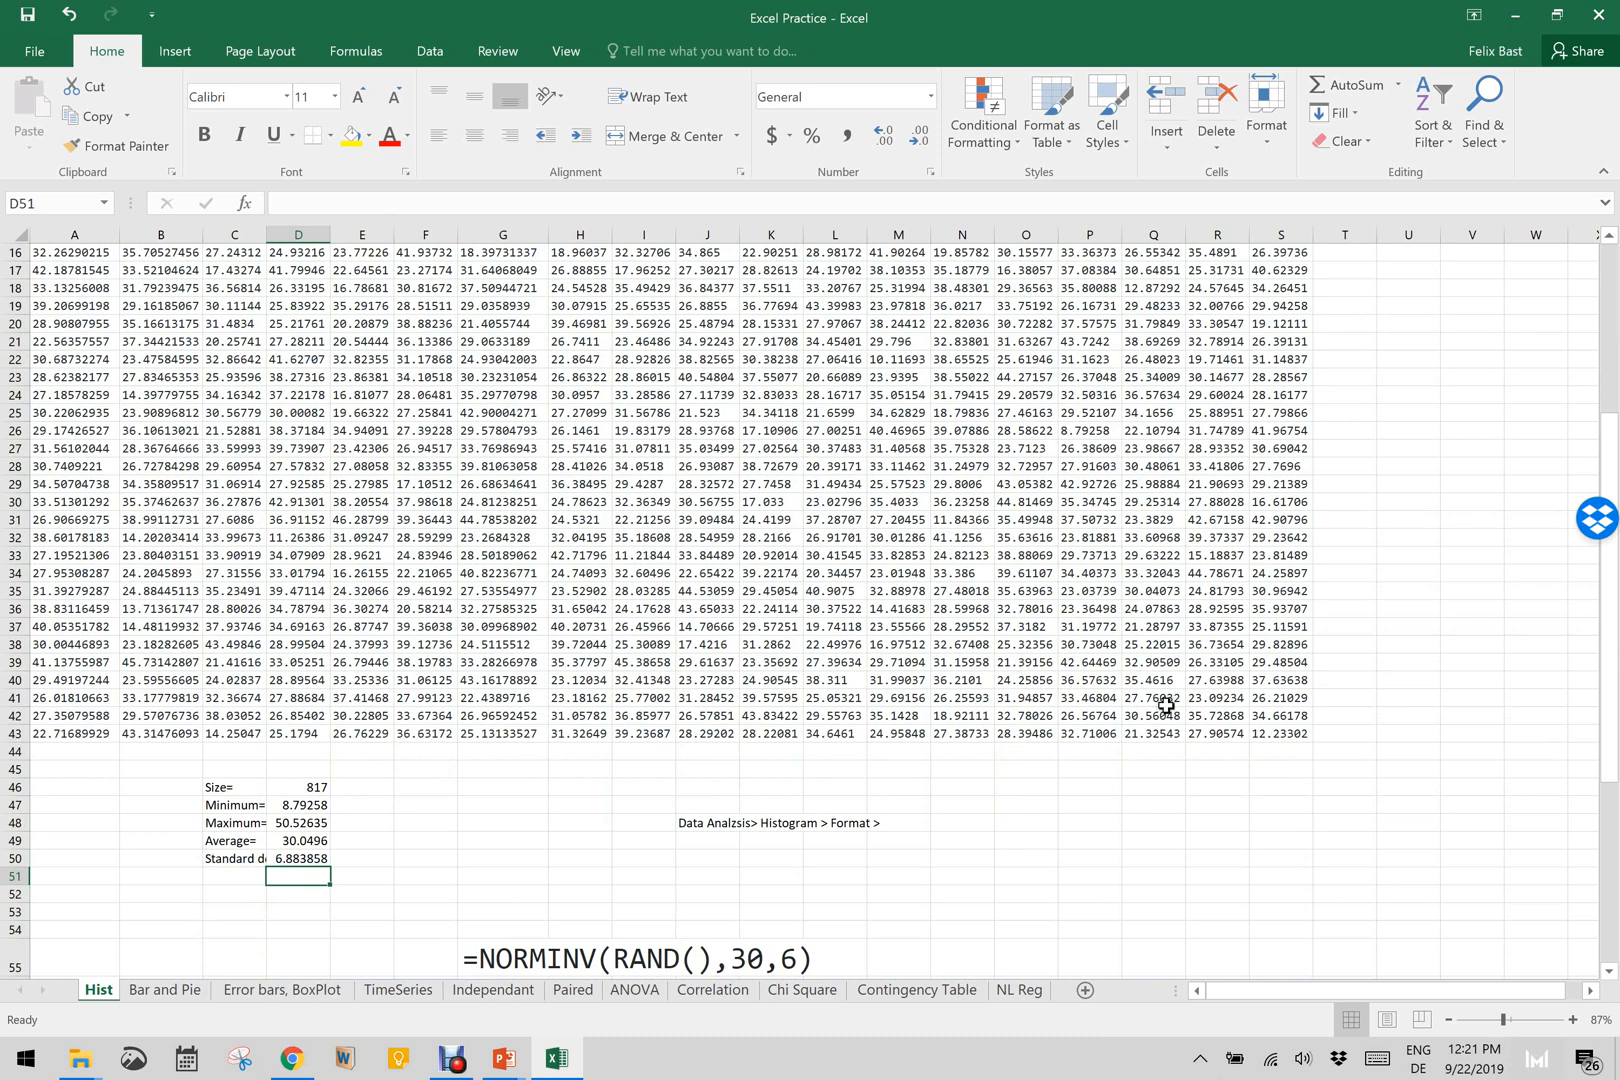
pyautogui.click(1273, 731)
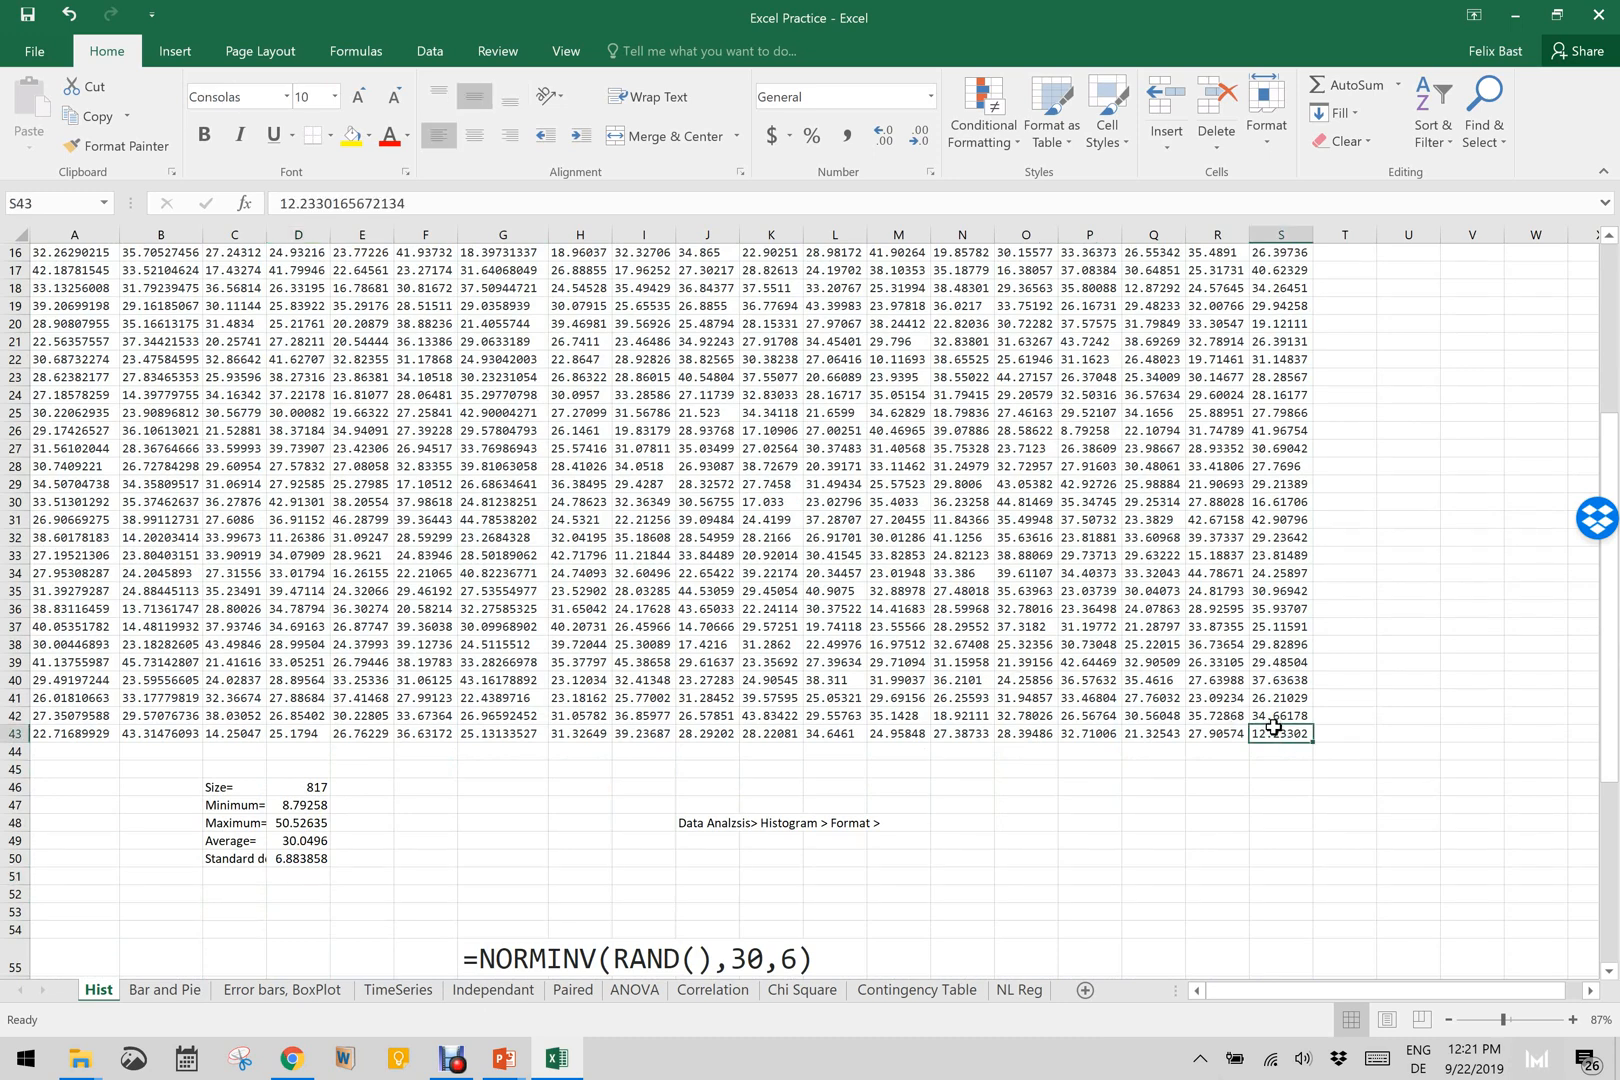
pyautogui.hotkey('ctrl', 'shift', 'Home')
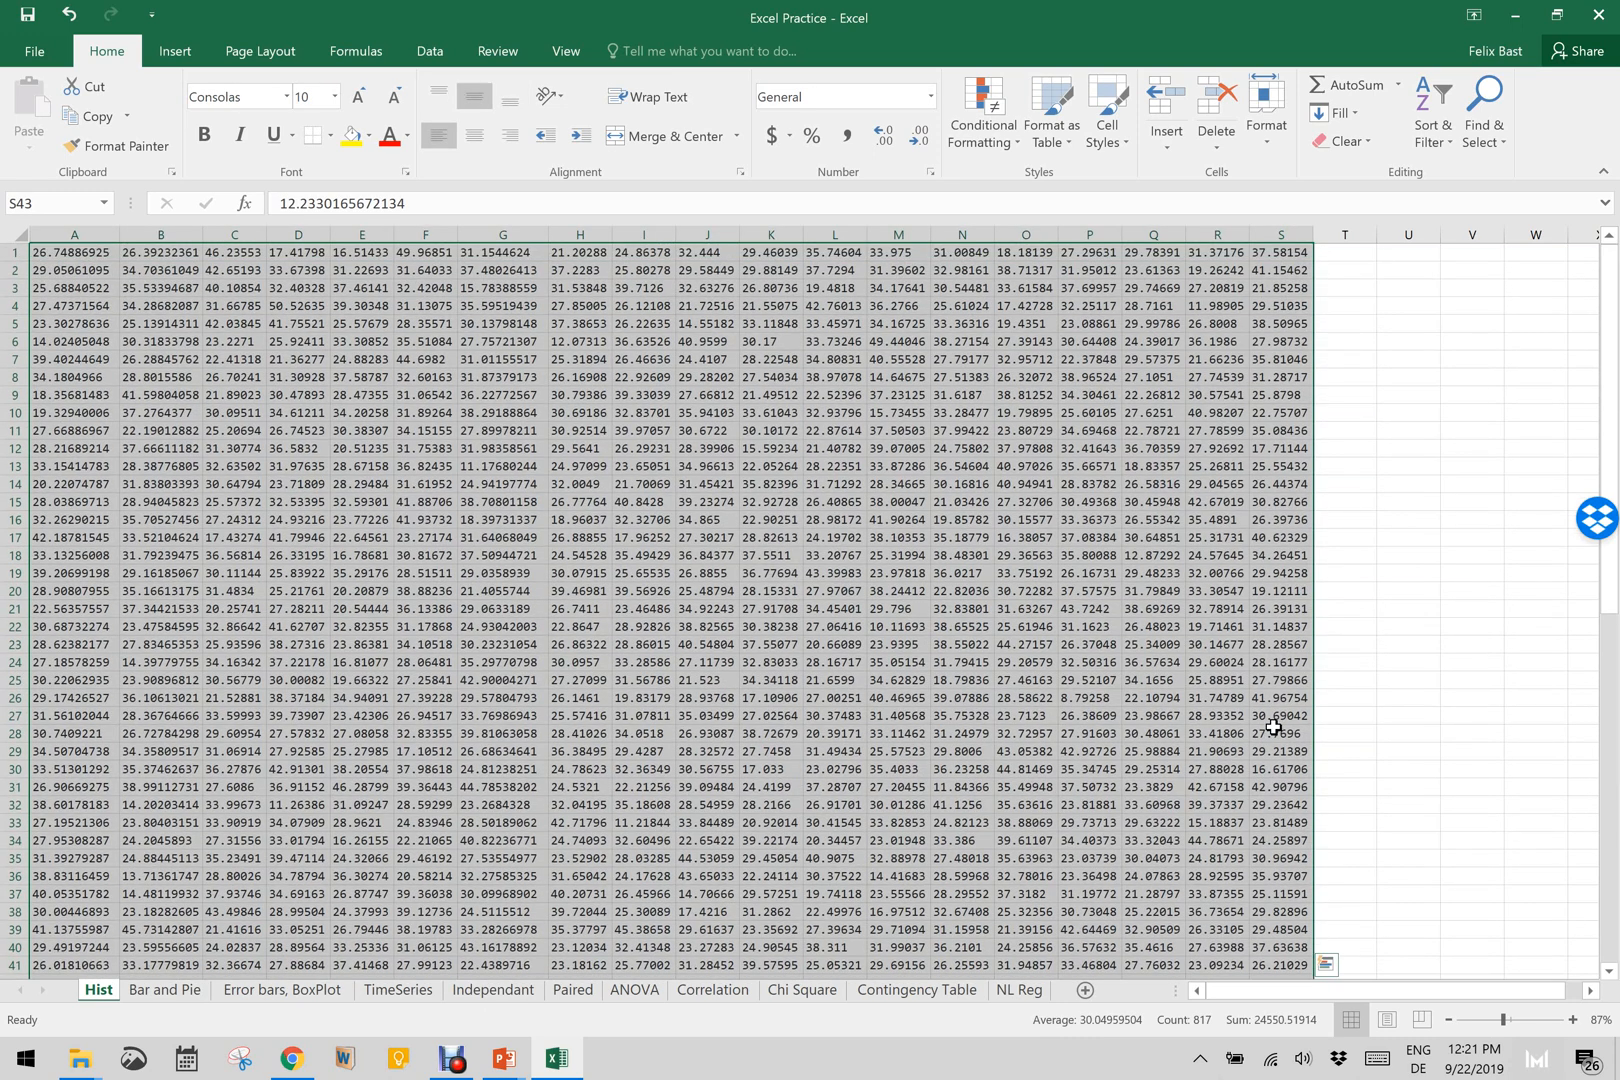
pyautogui.scroll(-7, 1273, 727)
pyautogui.scroll(7, 1273, 727)
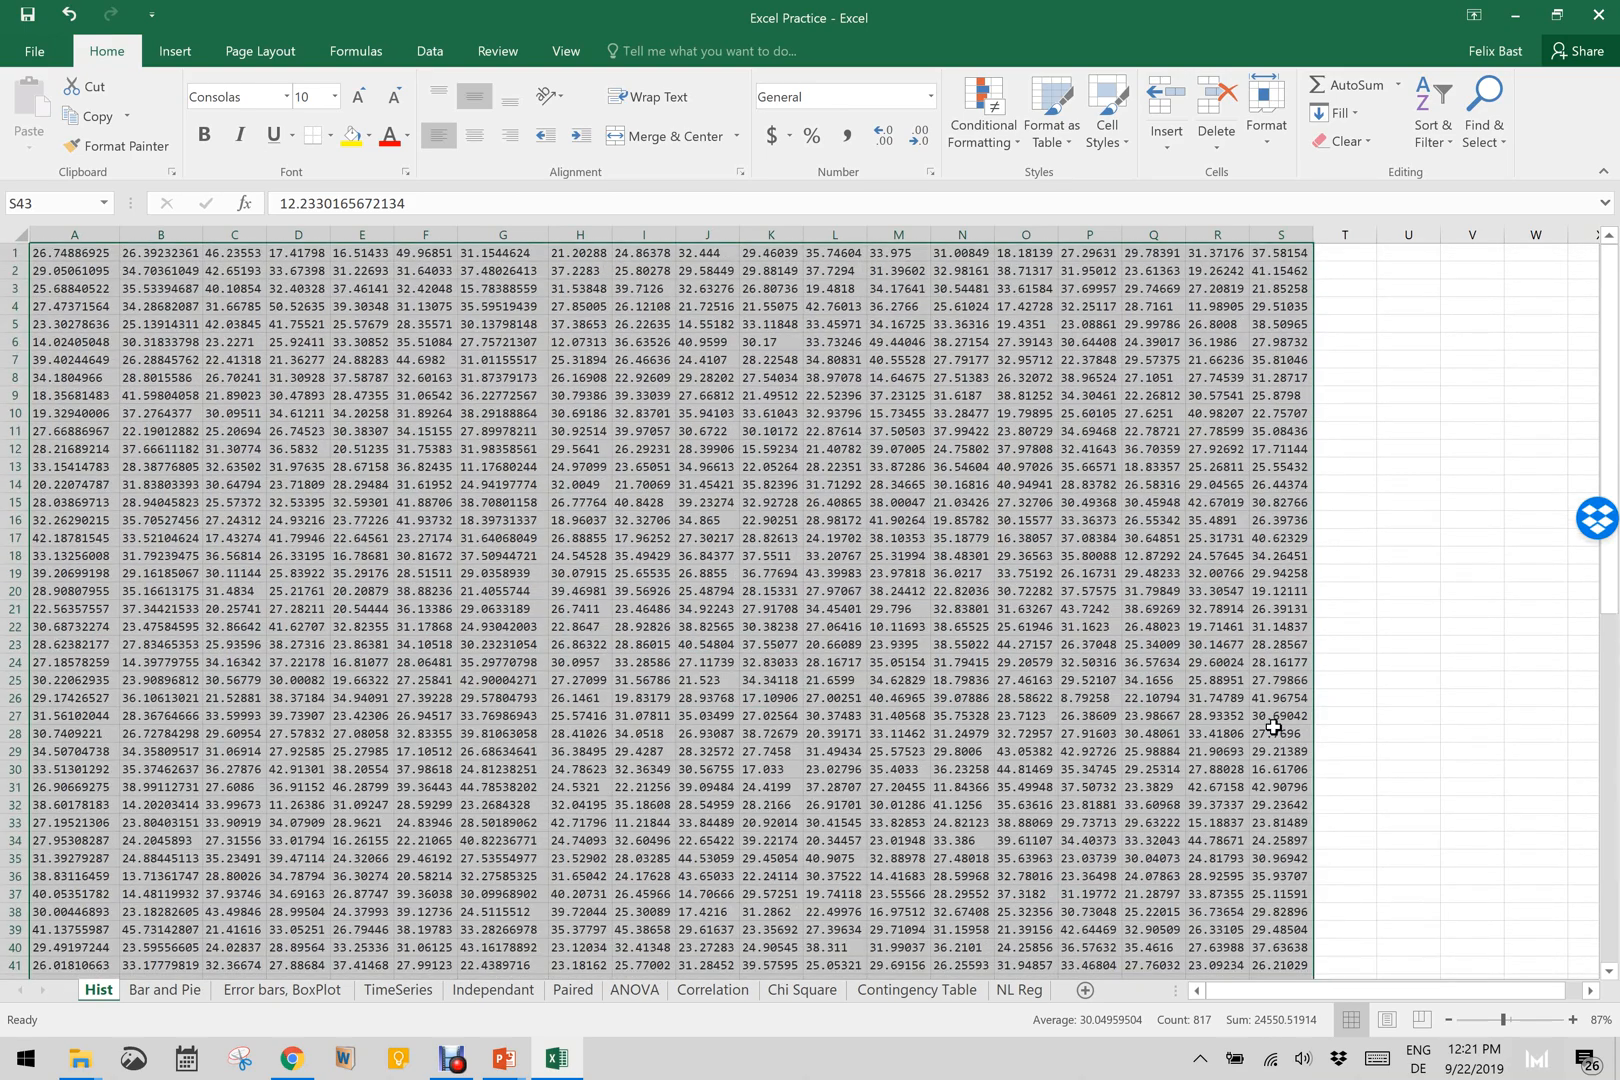
pyautogui.scroll(-5, 1273, 727)
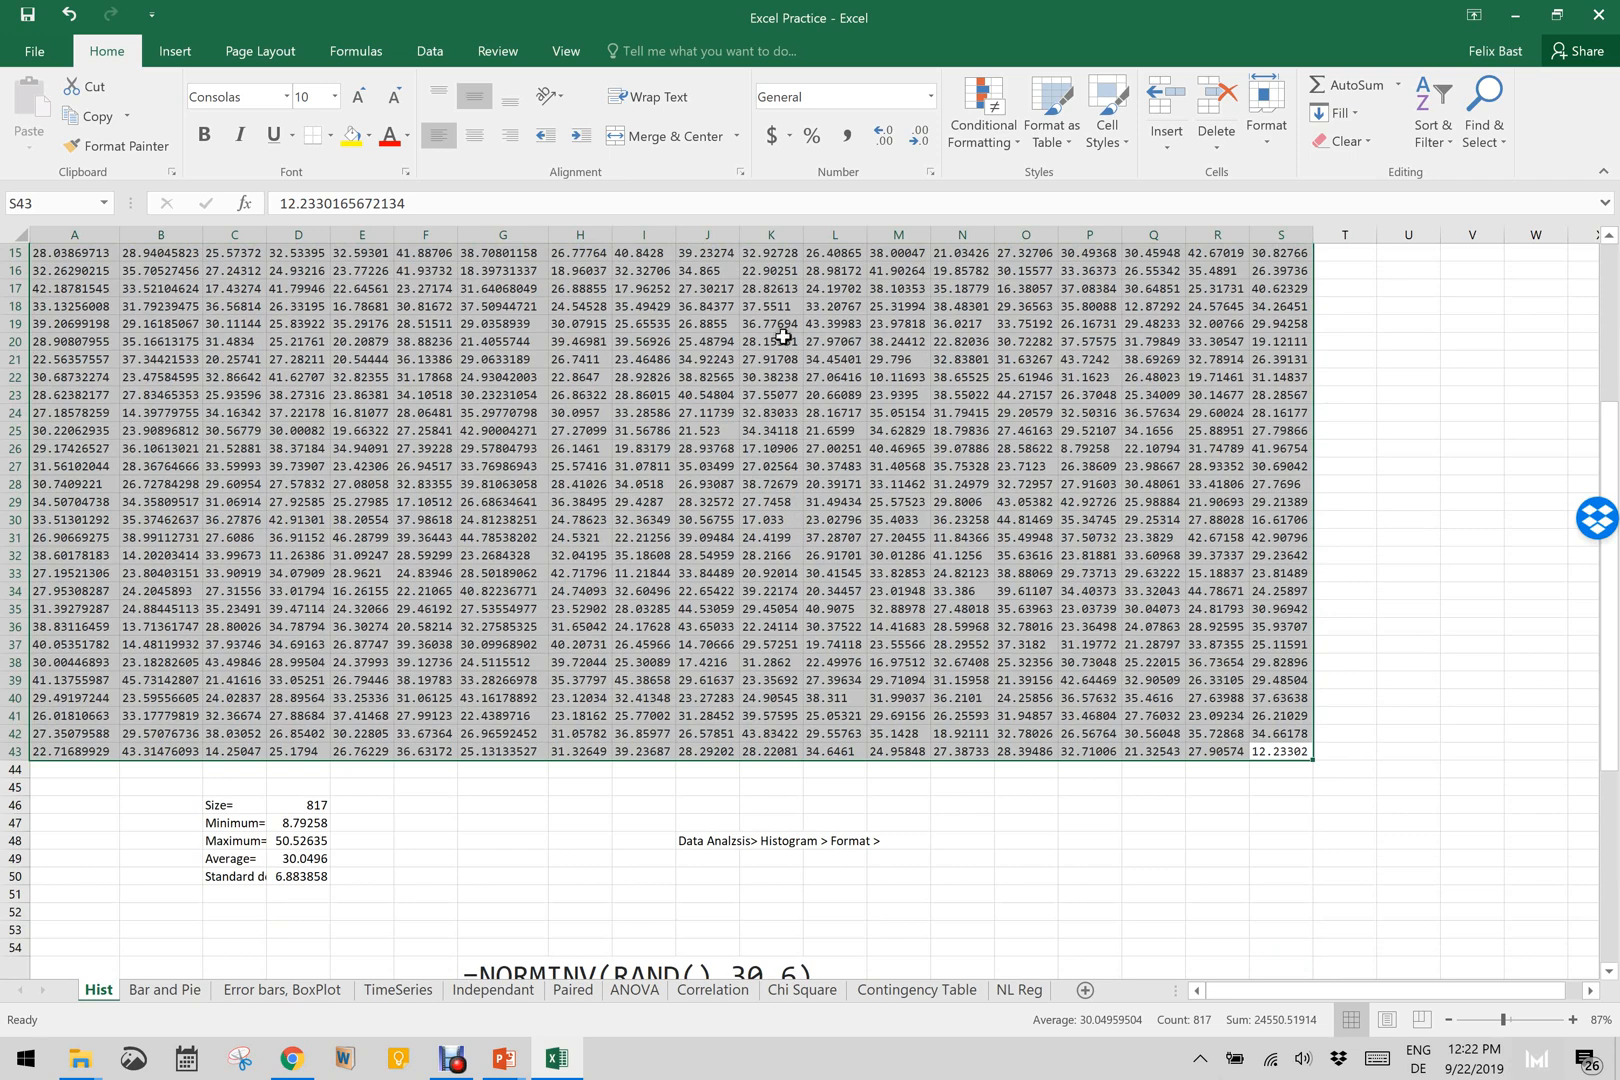
# Step: Start the Histogram analysis tool from Data Analysis and begin picking its input range on the sheet
pyautogui.click(425, 51)
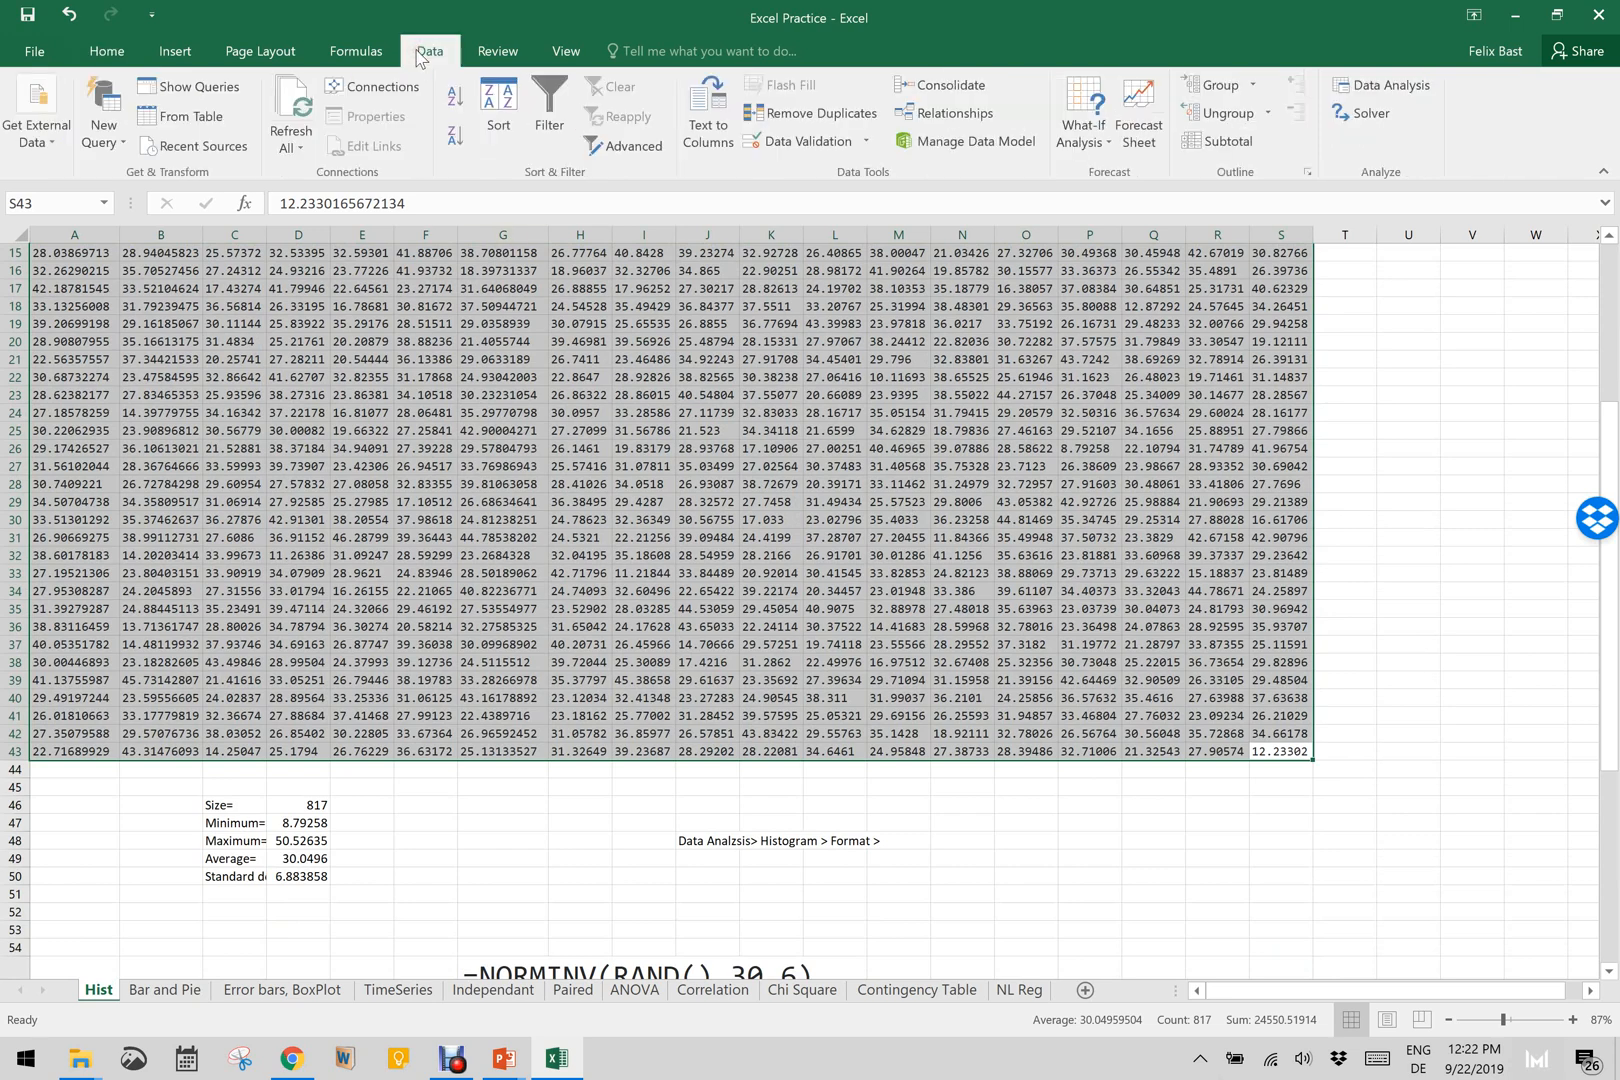
pyautogui.click(1411, 88)
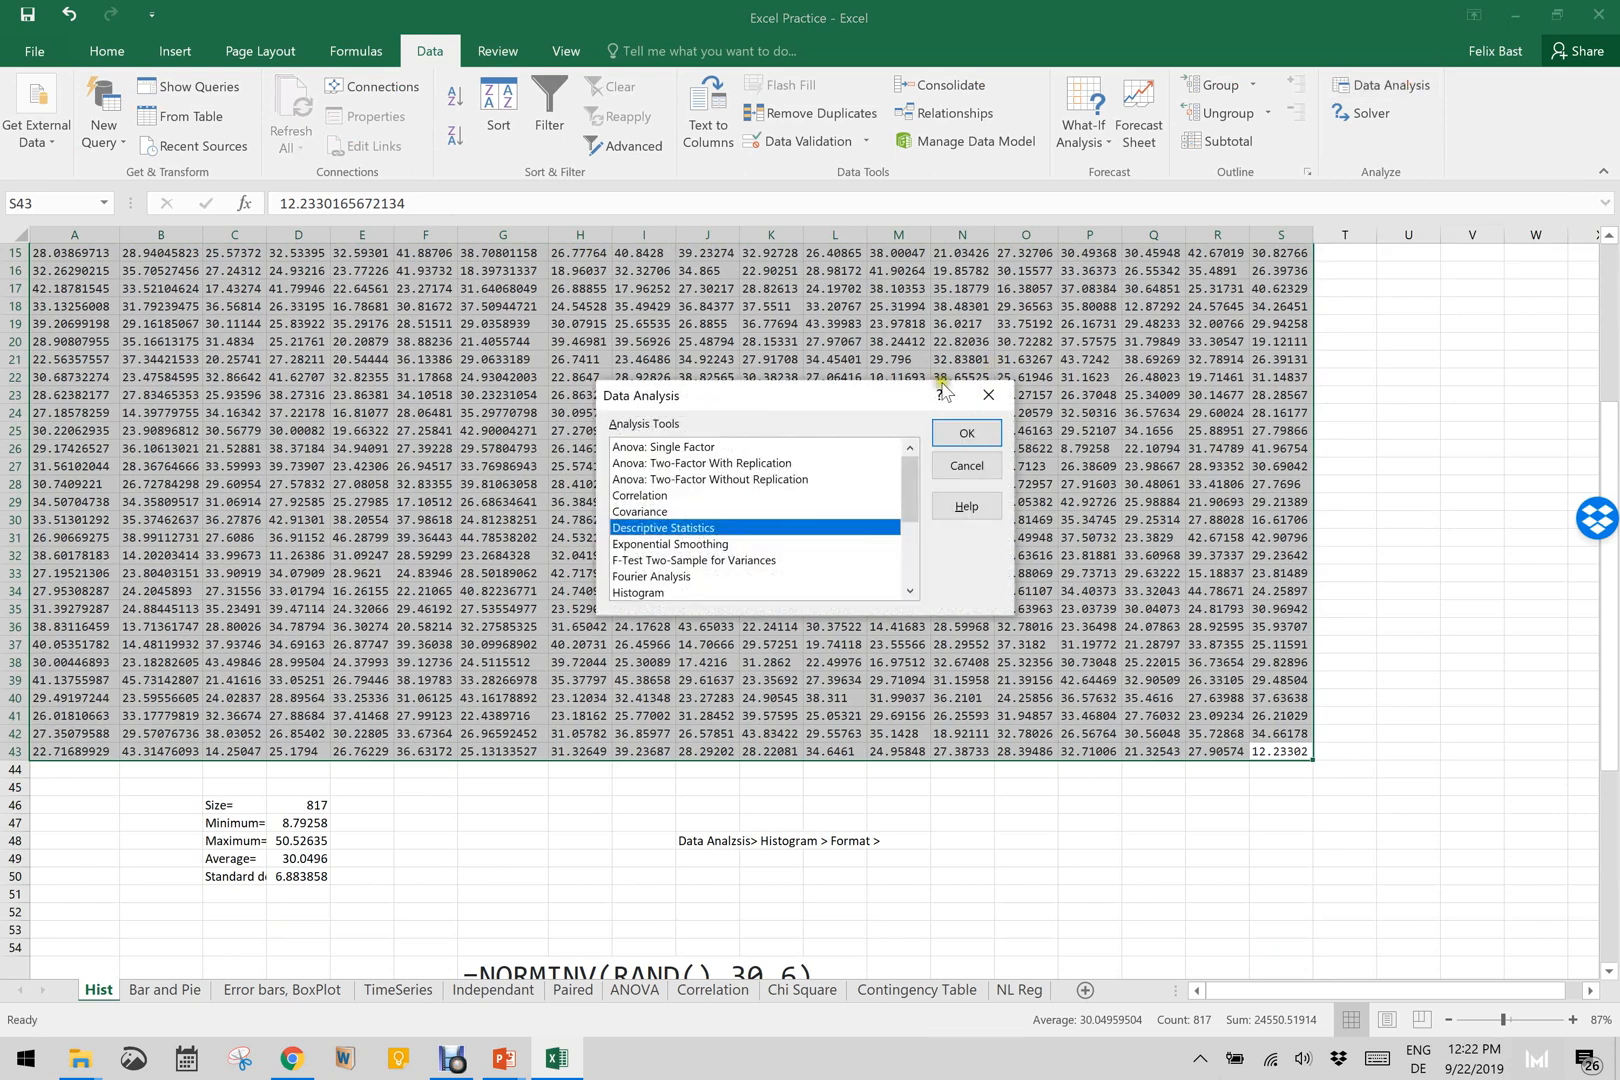
pyautogui.click(640, 593)
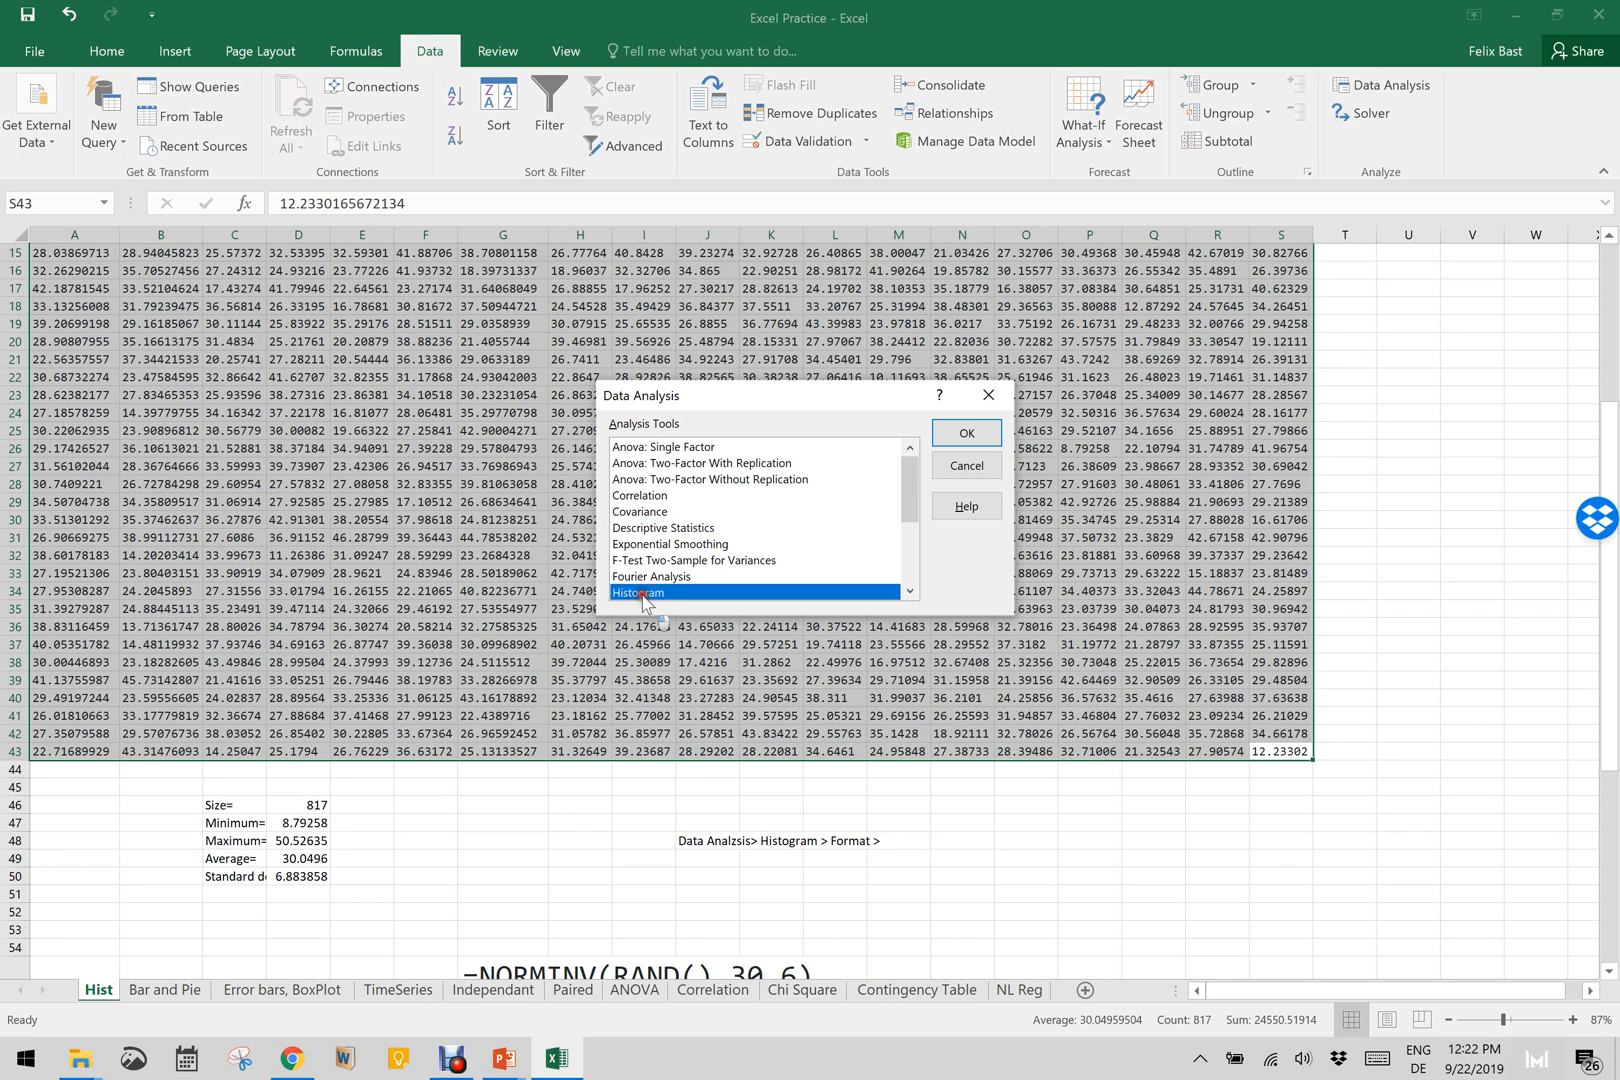
pyautogui.click(970, 433)
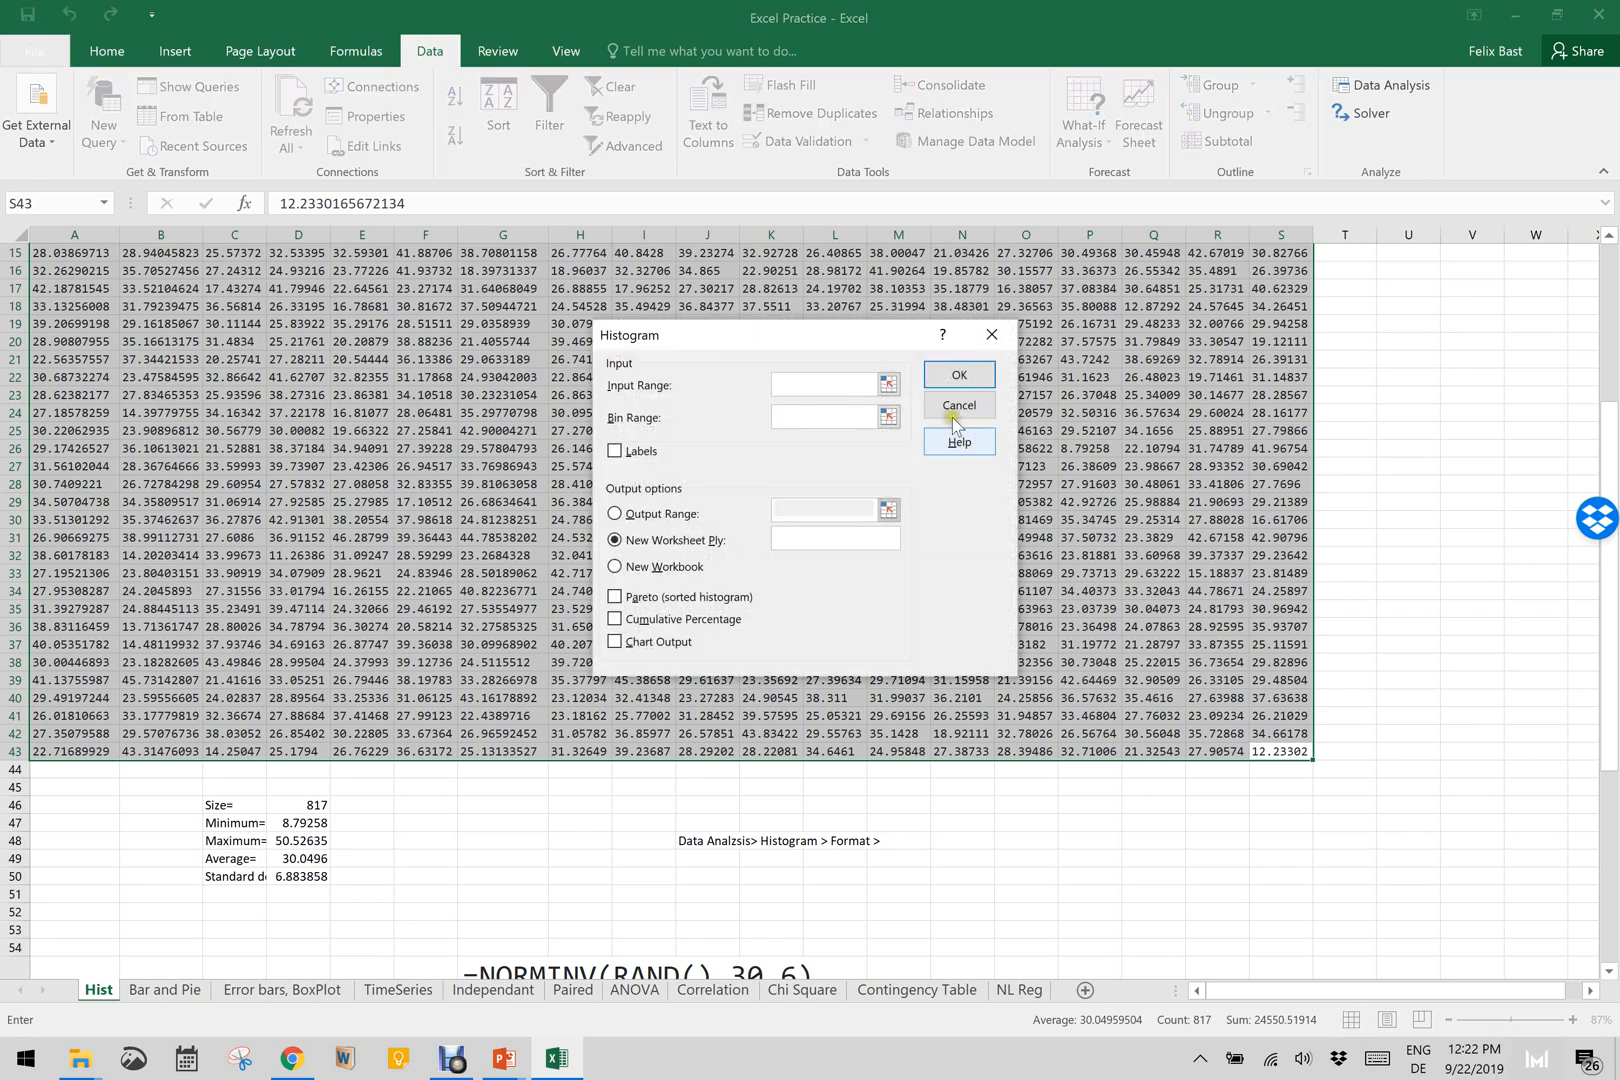
pyautogui.click(886, 386)
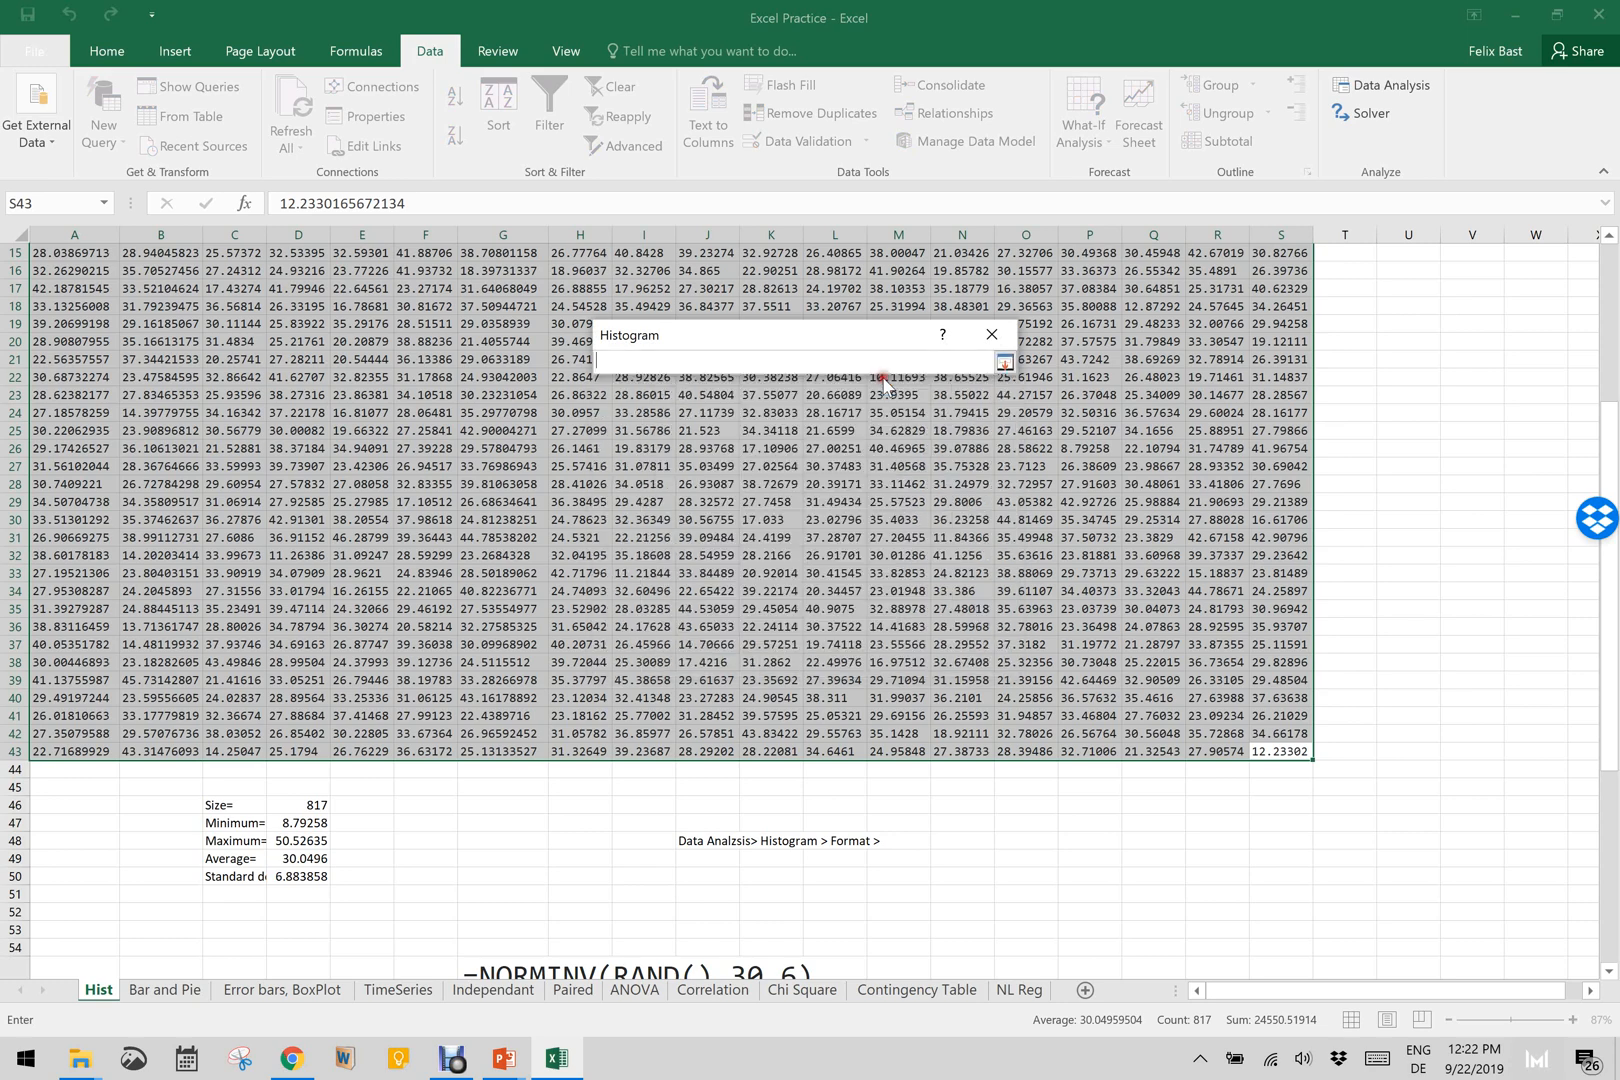
pyautogui.click(1281, 762)
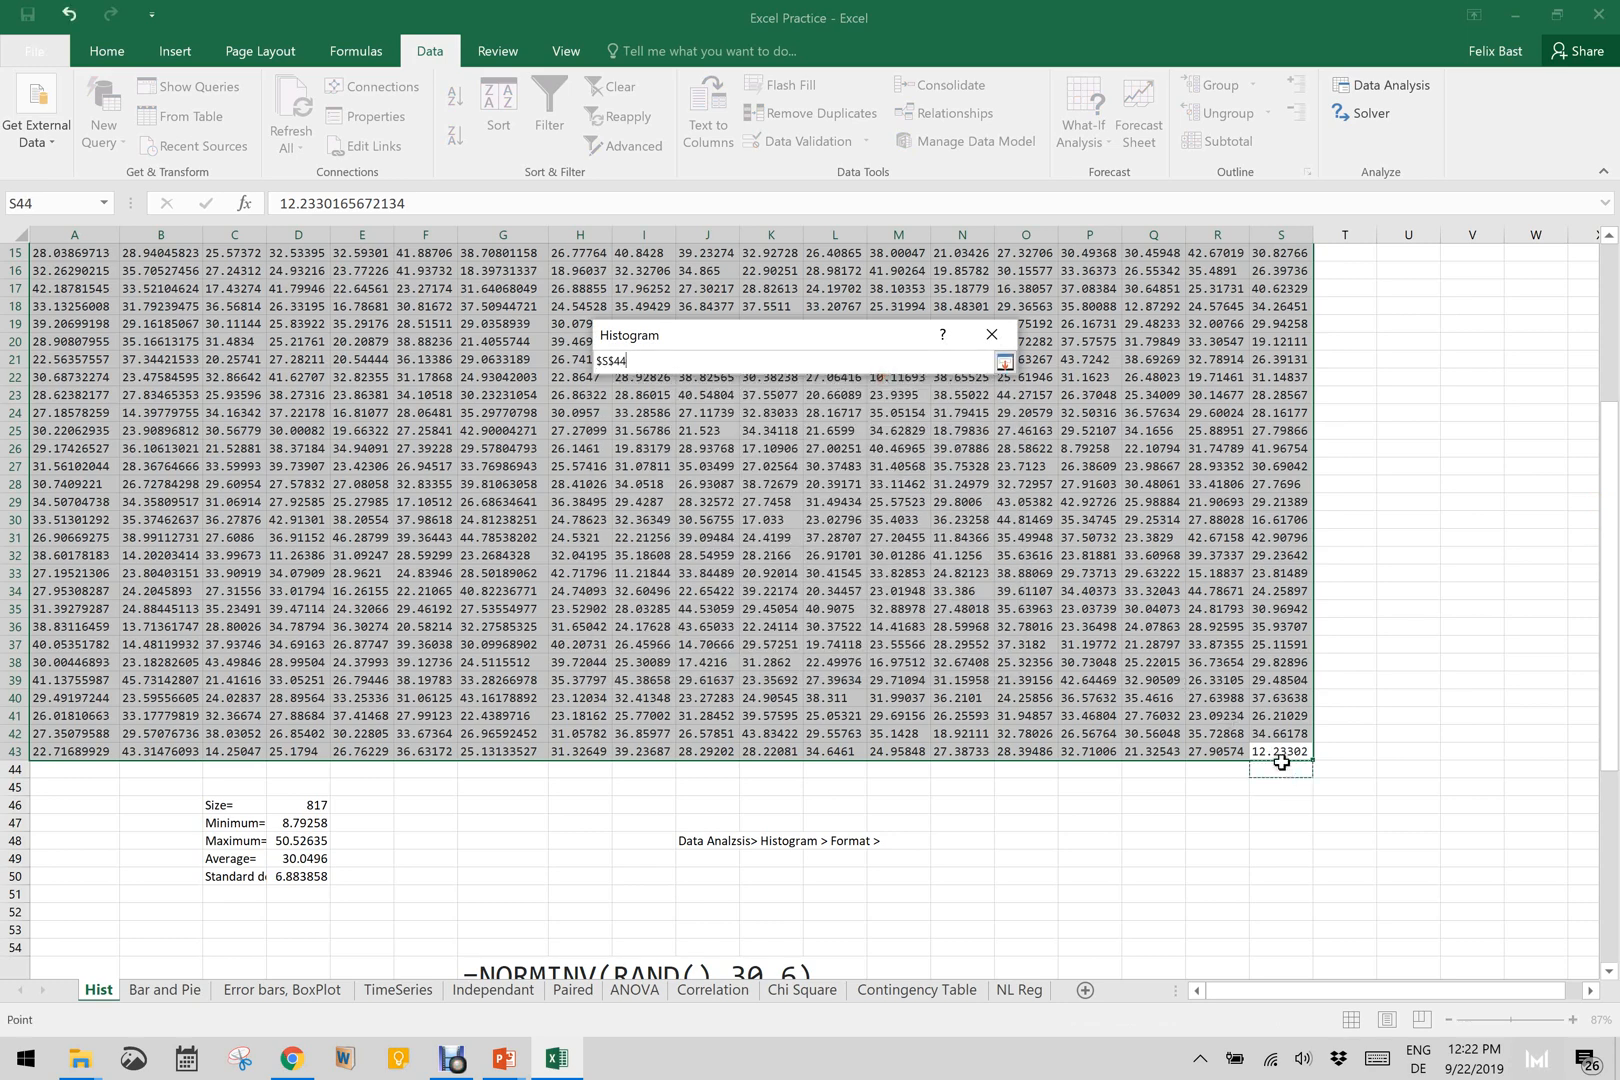
pyautogui.click(1275, 752)
pyautogui.hotkey('ctrl', 'a')
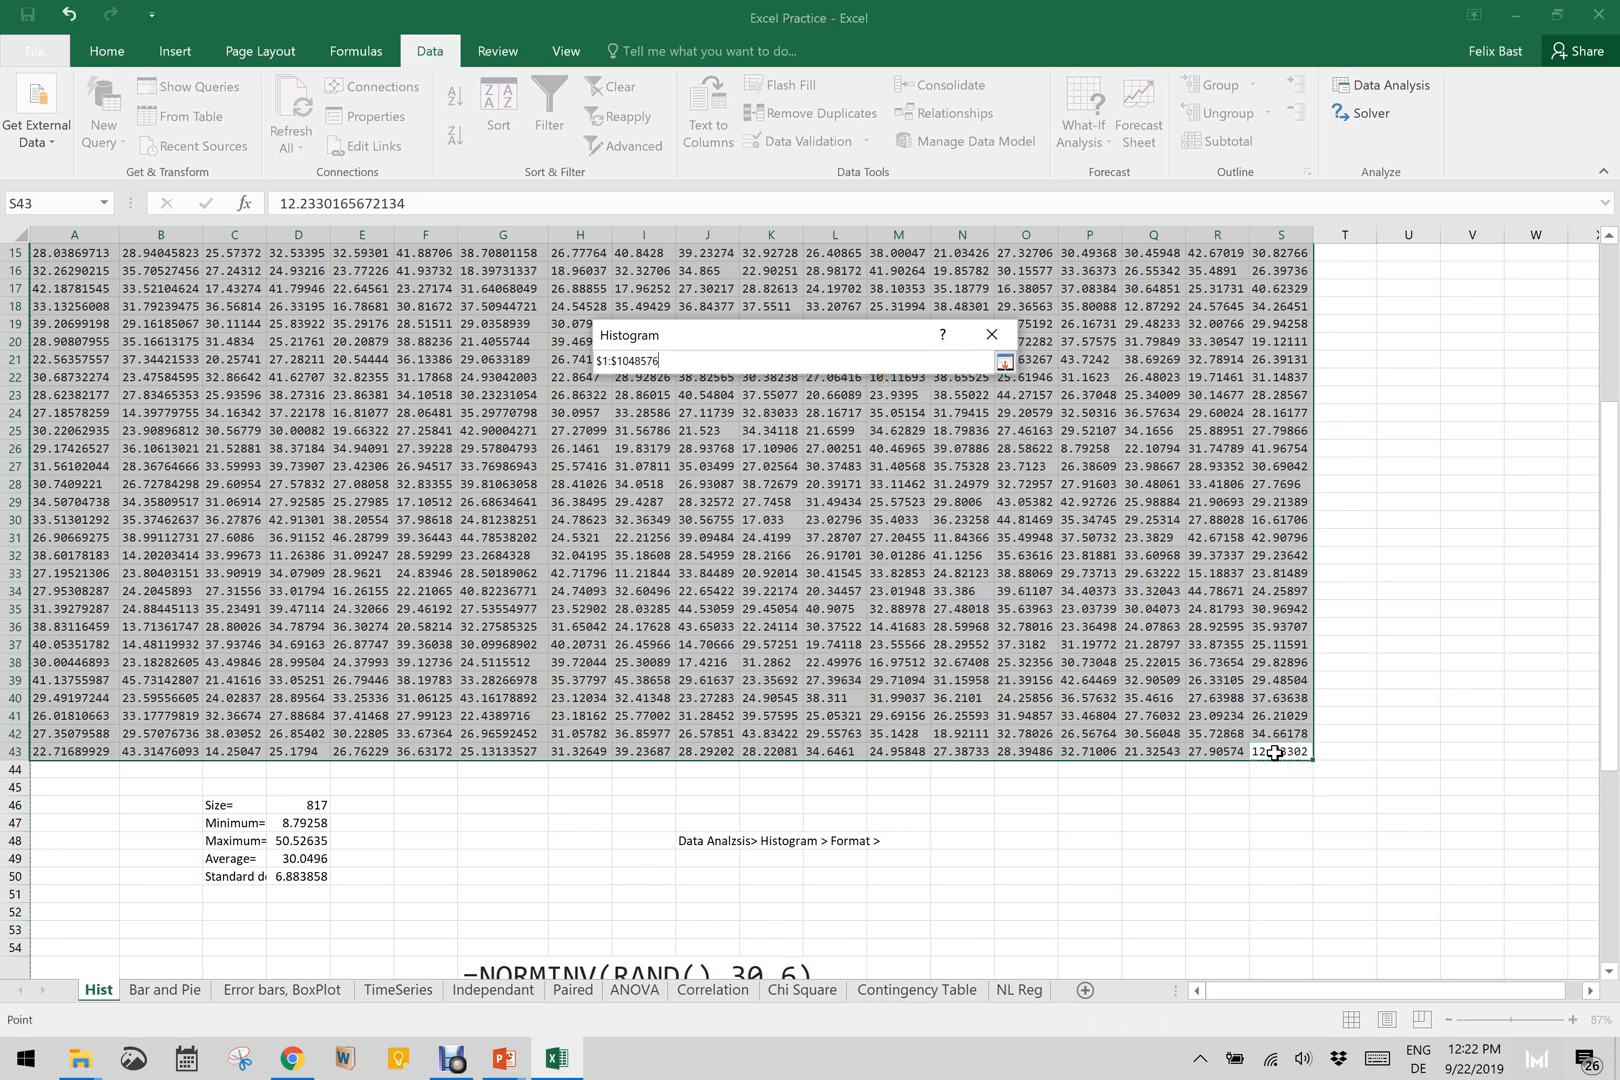
pyautogui.click(1275, 752)
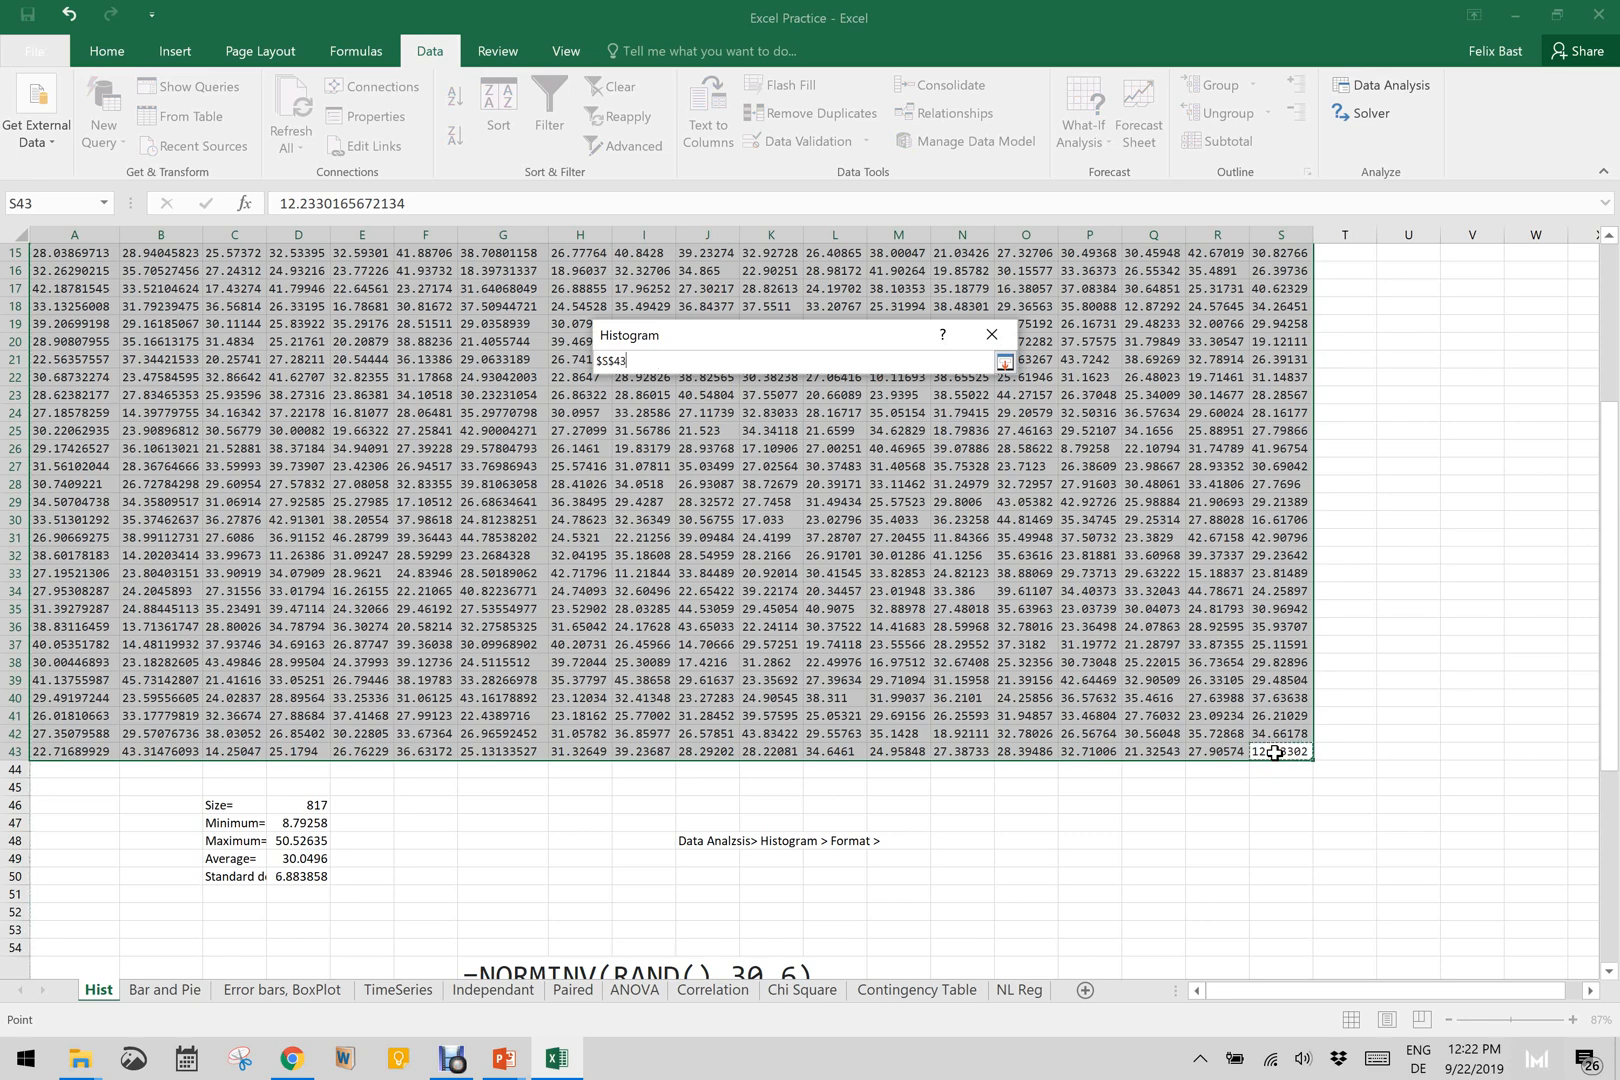
pyautogui.hotkey('ctrl', 'a')
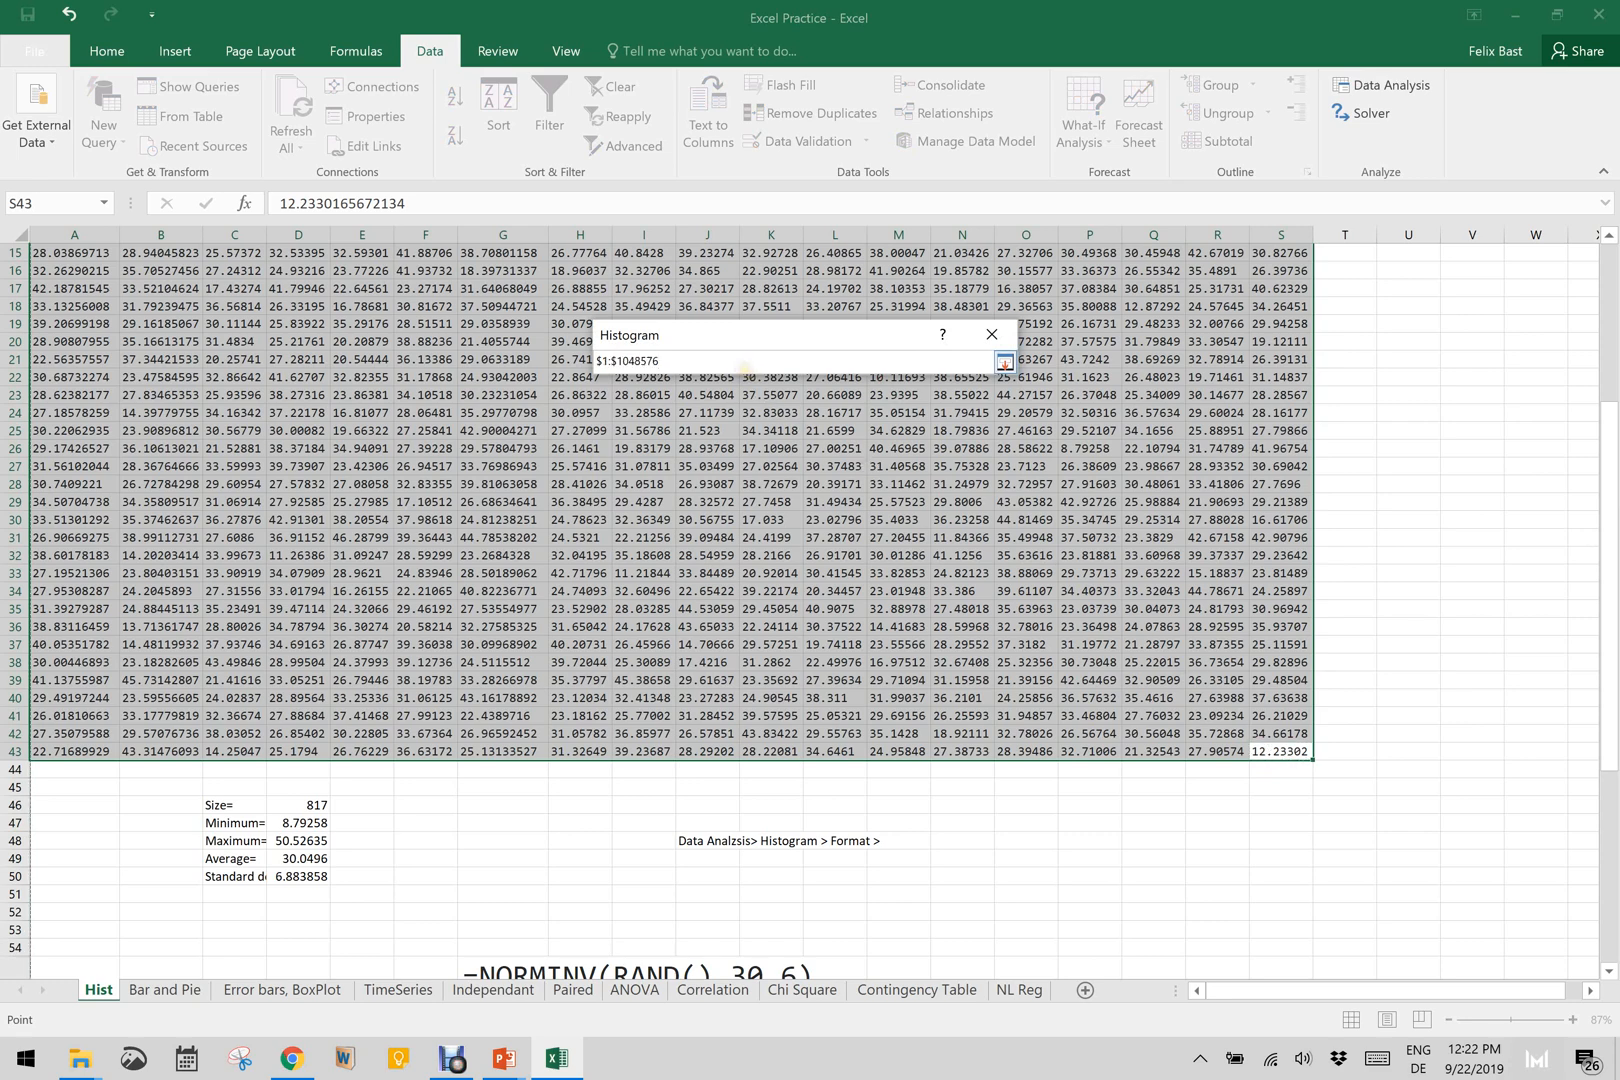
pyautogui.press('BackSpace')
pyautogui.press('BackSpace')
pyautogui.press('BackSpace')
pyautogui.press('BackSpace')
pyautogui.press('BackSpace')
pyautogui.press('BackSpace')
pyautogui.press('BackSpace')
pyautogui.press('BackSpace')
pyautogui.press('BackSpace')
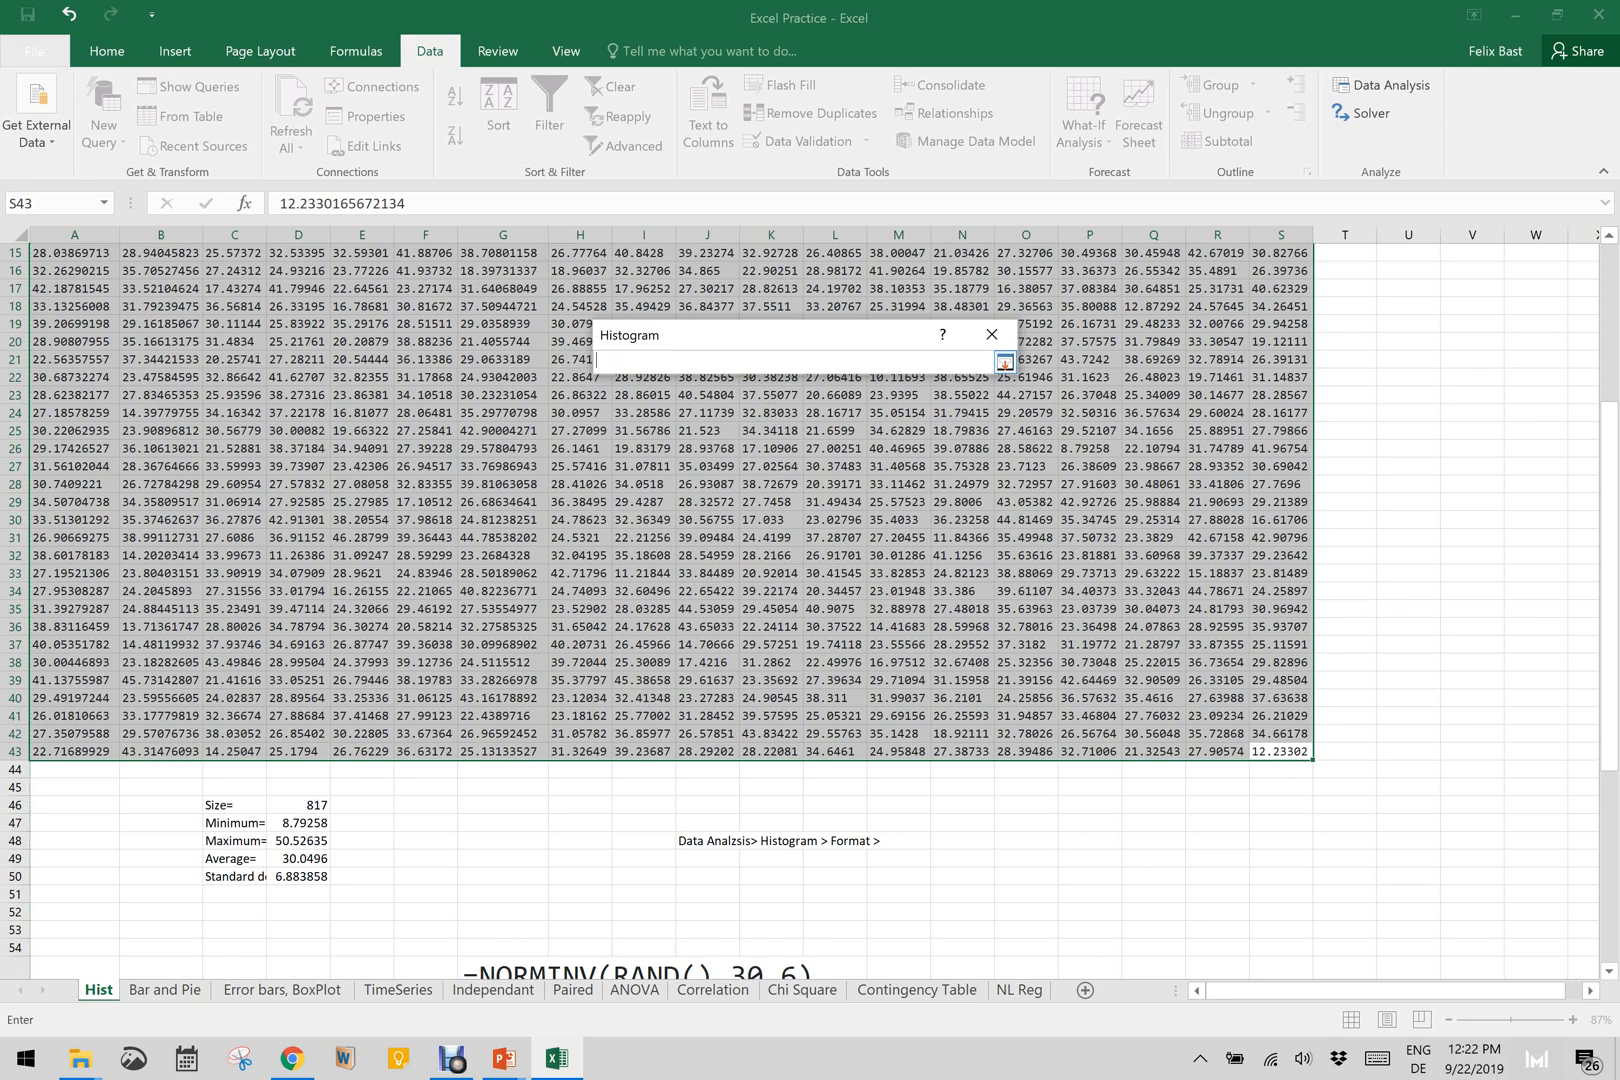
# Step: Set the histogram's input range to $A$1:$S$43 and generate it on a new worksheet with cumulative percentage and chart output
pyautogui.click(1278, 752)
pyautogui.moveTo(1278, 752); pyautogui.dragTo(27, 163)
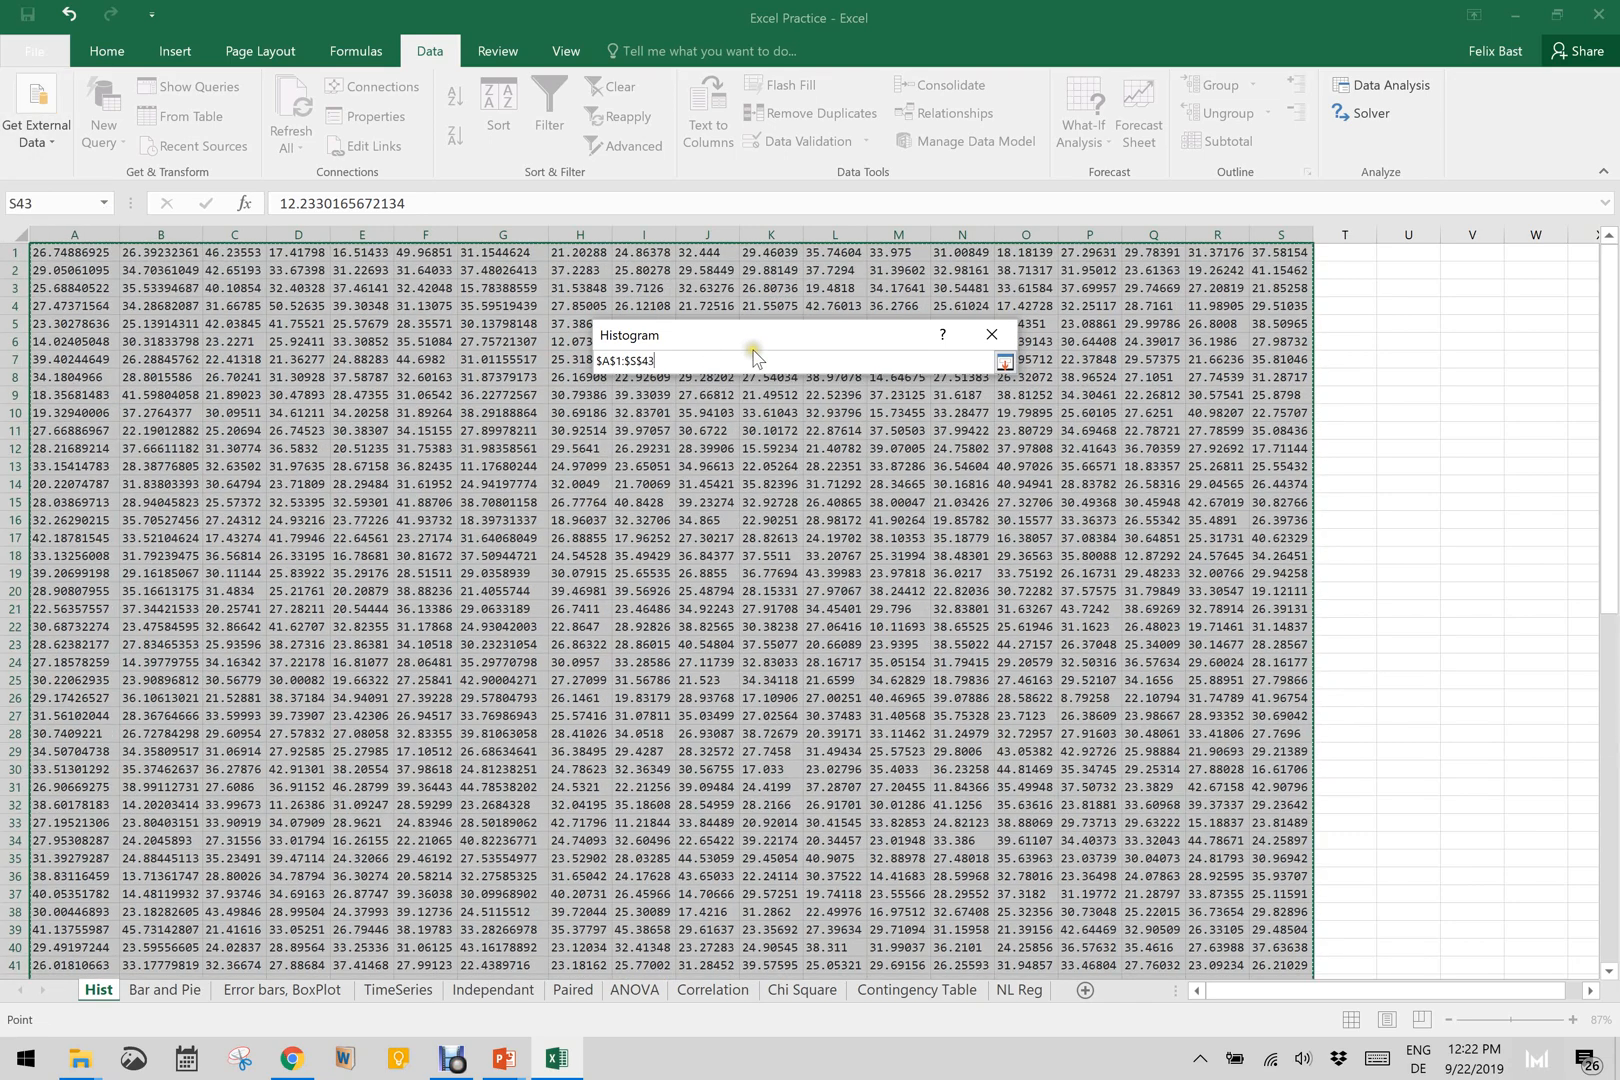
pyautogui.press('Return')
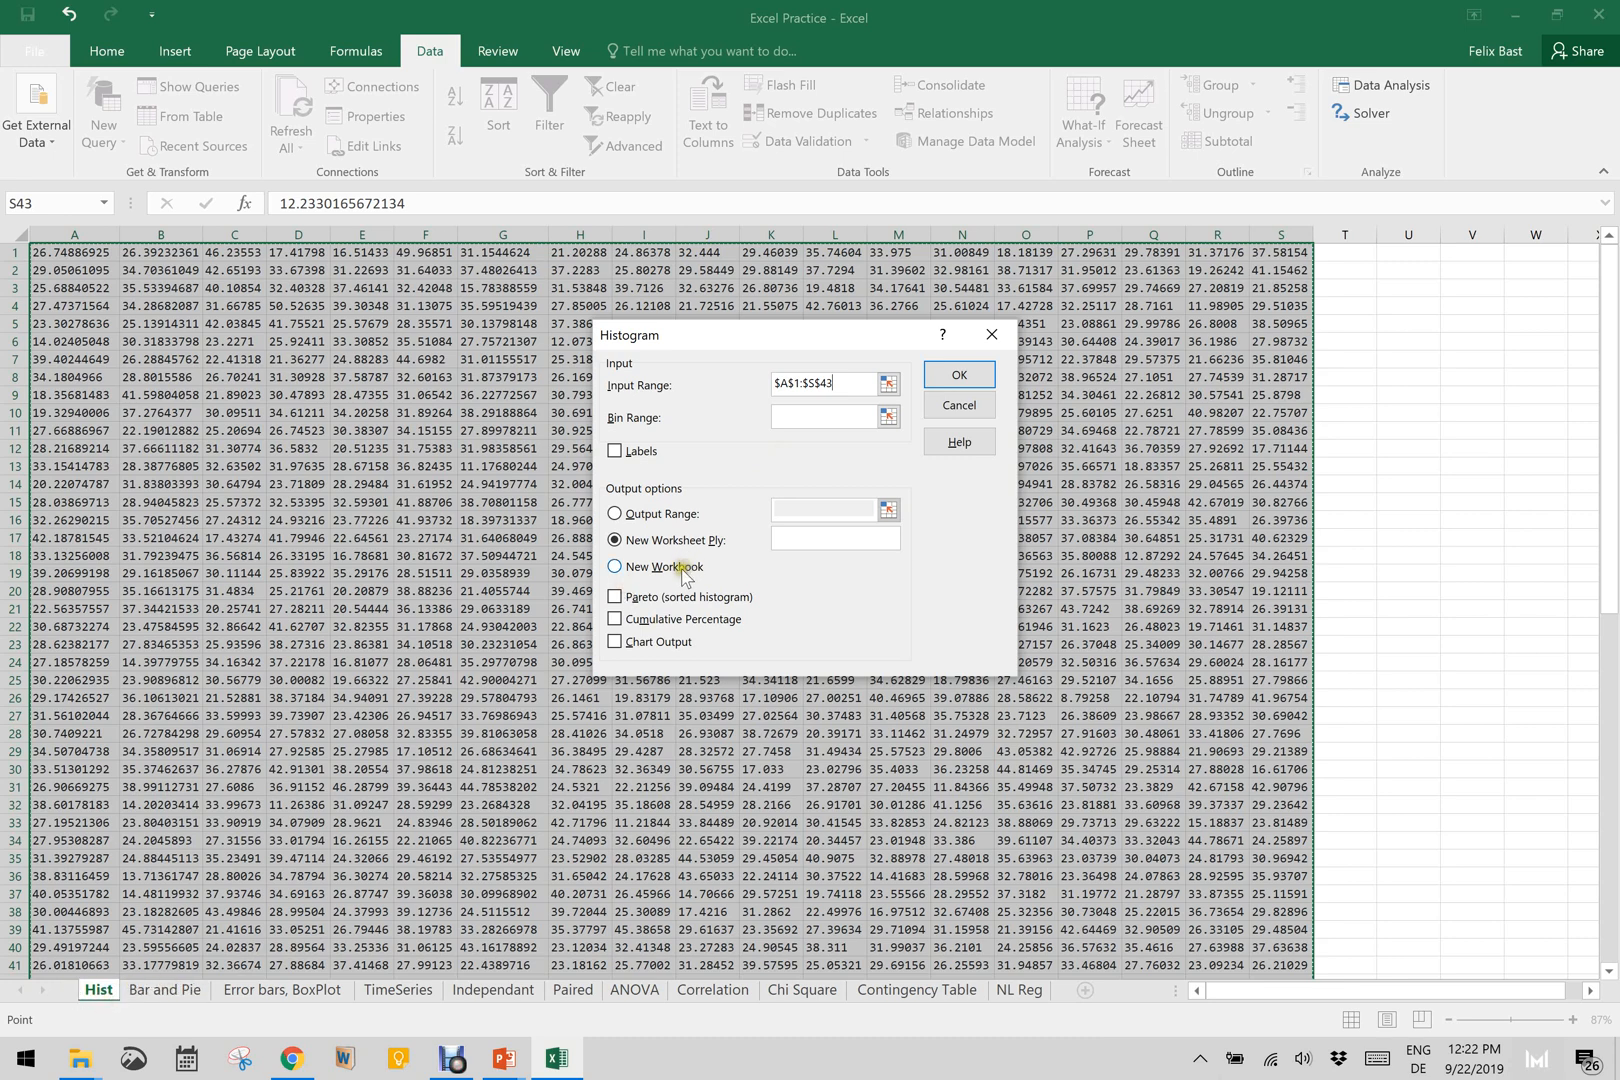
pyautogui.click(663, 645)
pyautogui.click(659, 622)
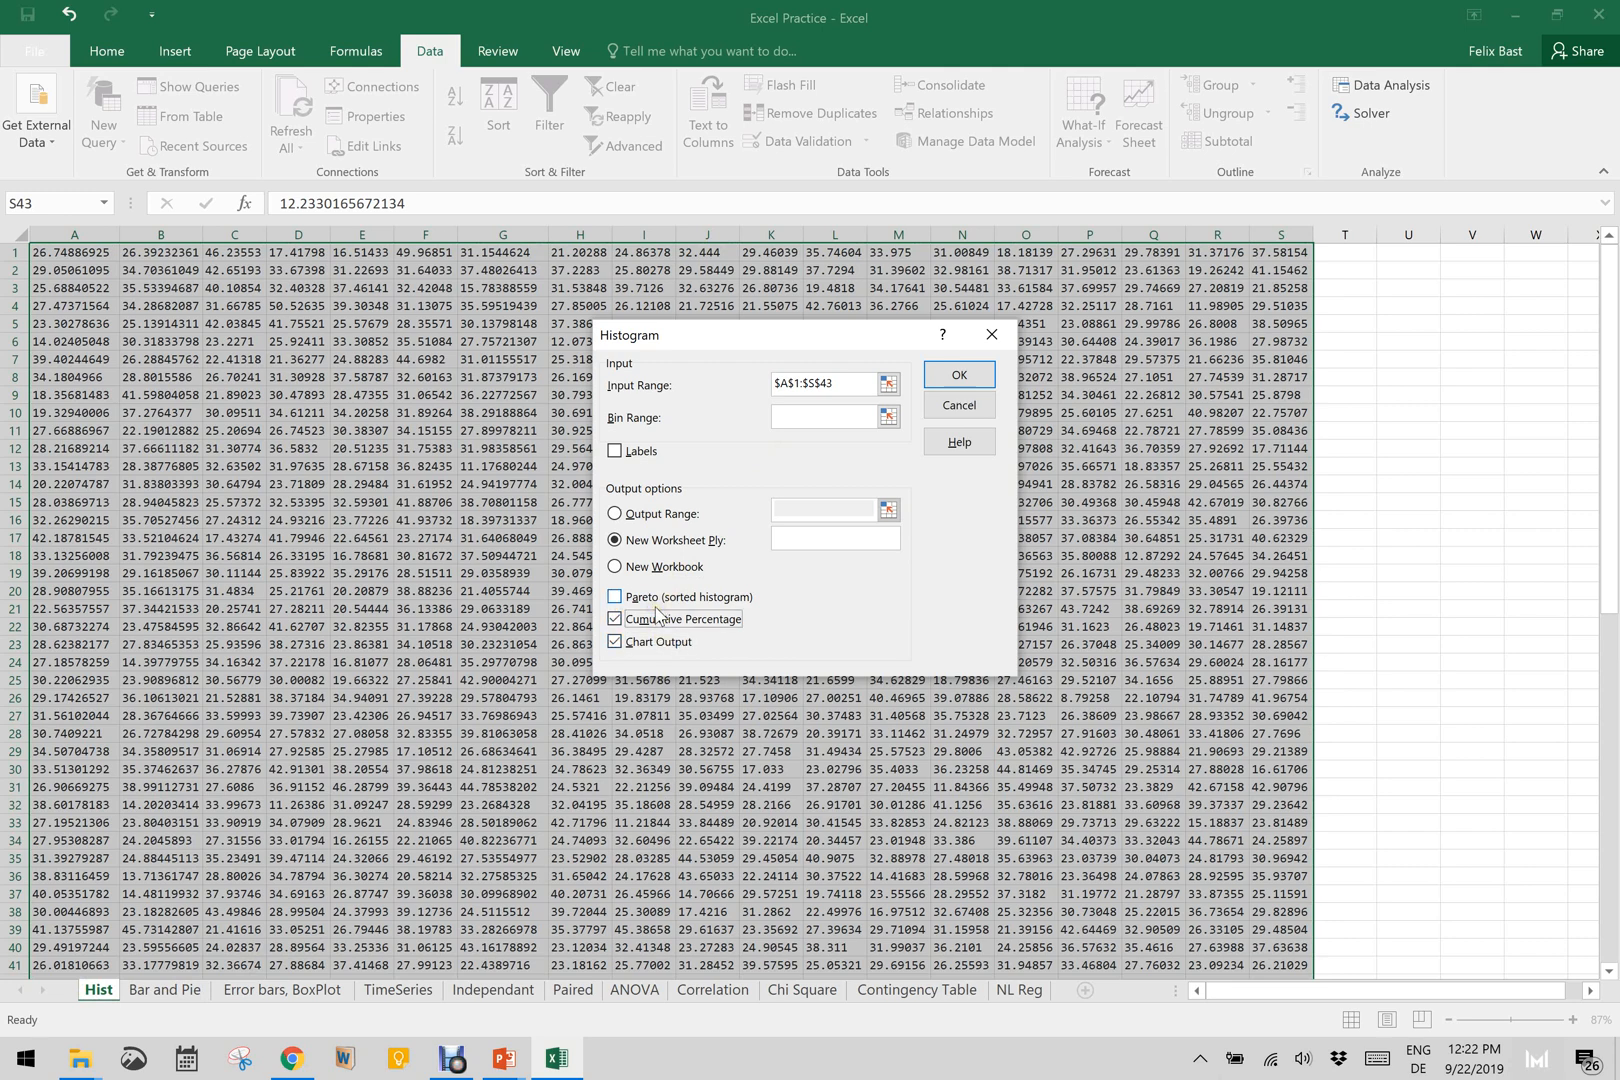
pyautogui.click(945, 378)
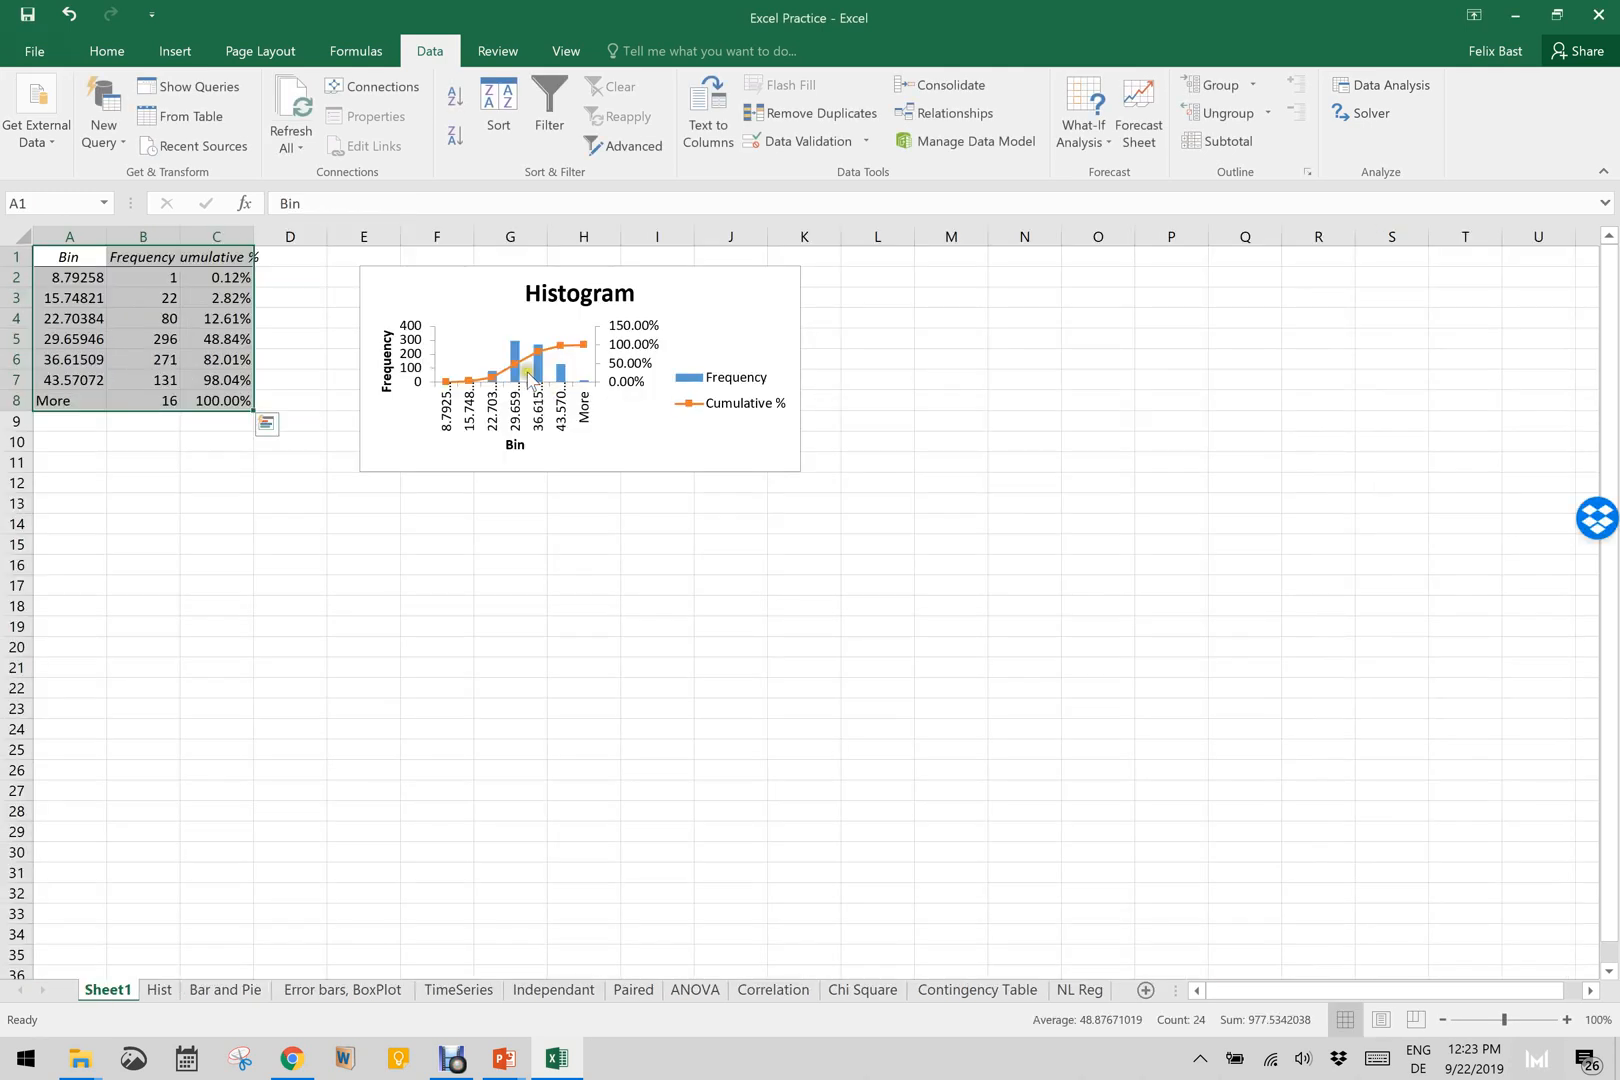
# Step: Enlarge the histogram chart on Sheet1 to span about columns E to O down to row 29, and delete it
pyautogui.click(781, 445)
pyautogui.moveTo(800, 471); pyautogui.dragTo(1165, 841)
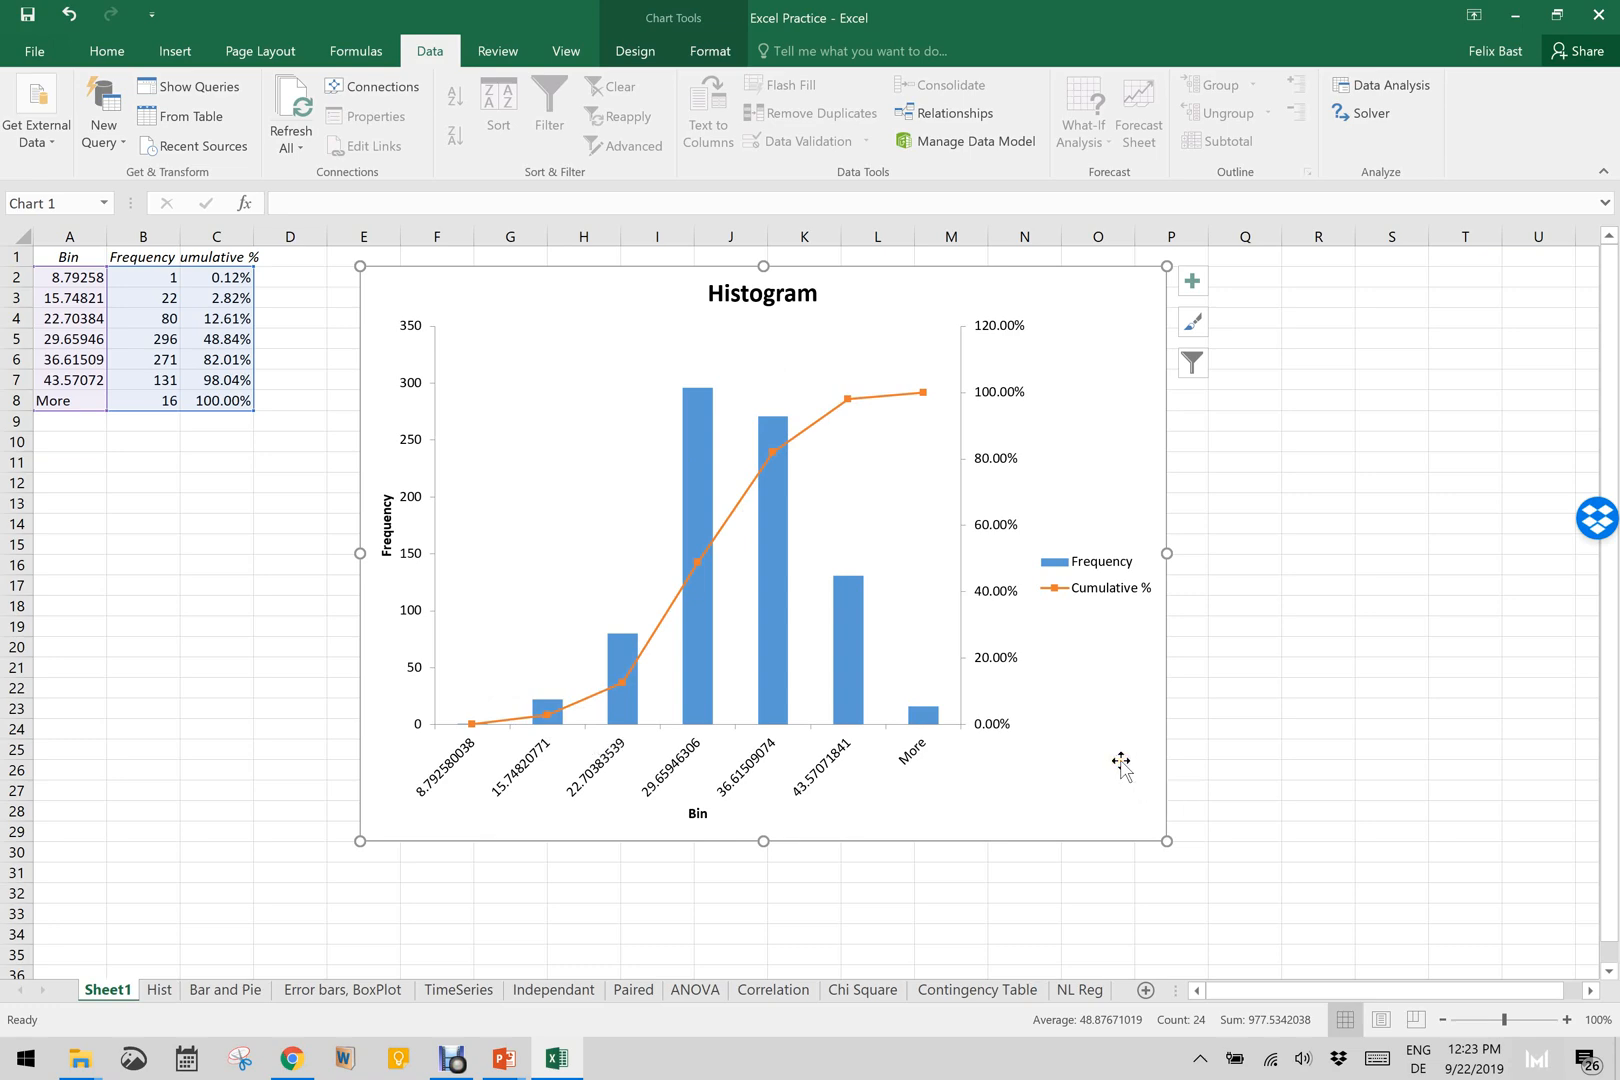
pyautogui.press('Delete')
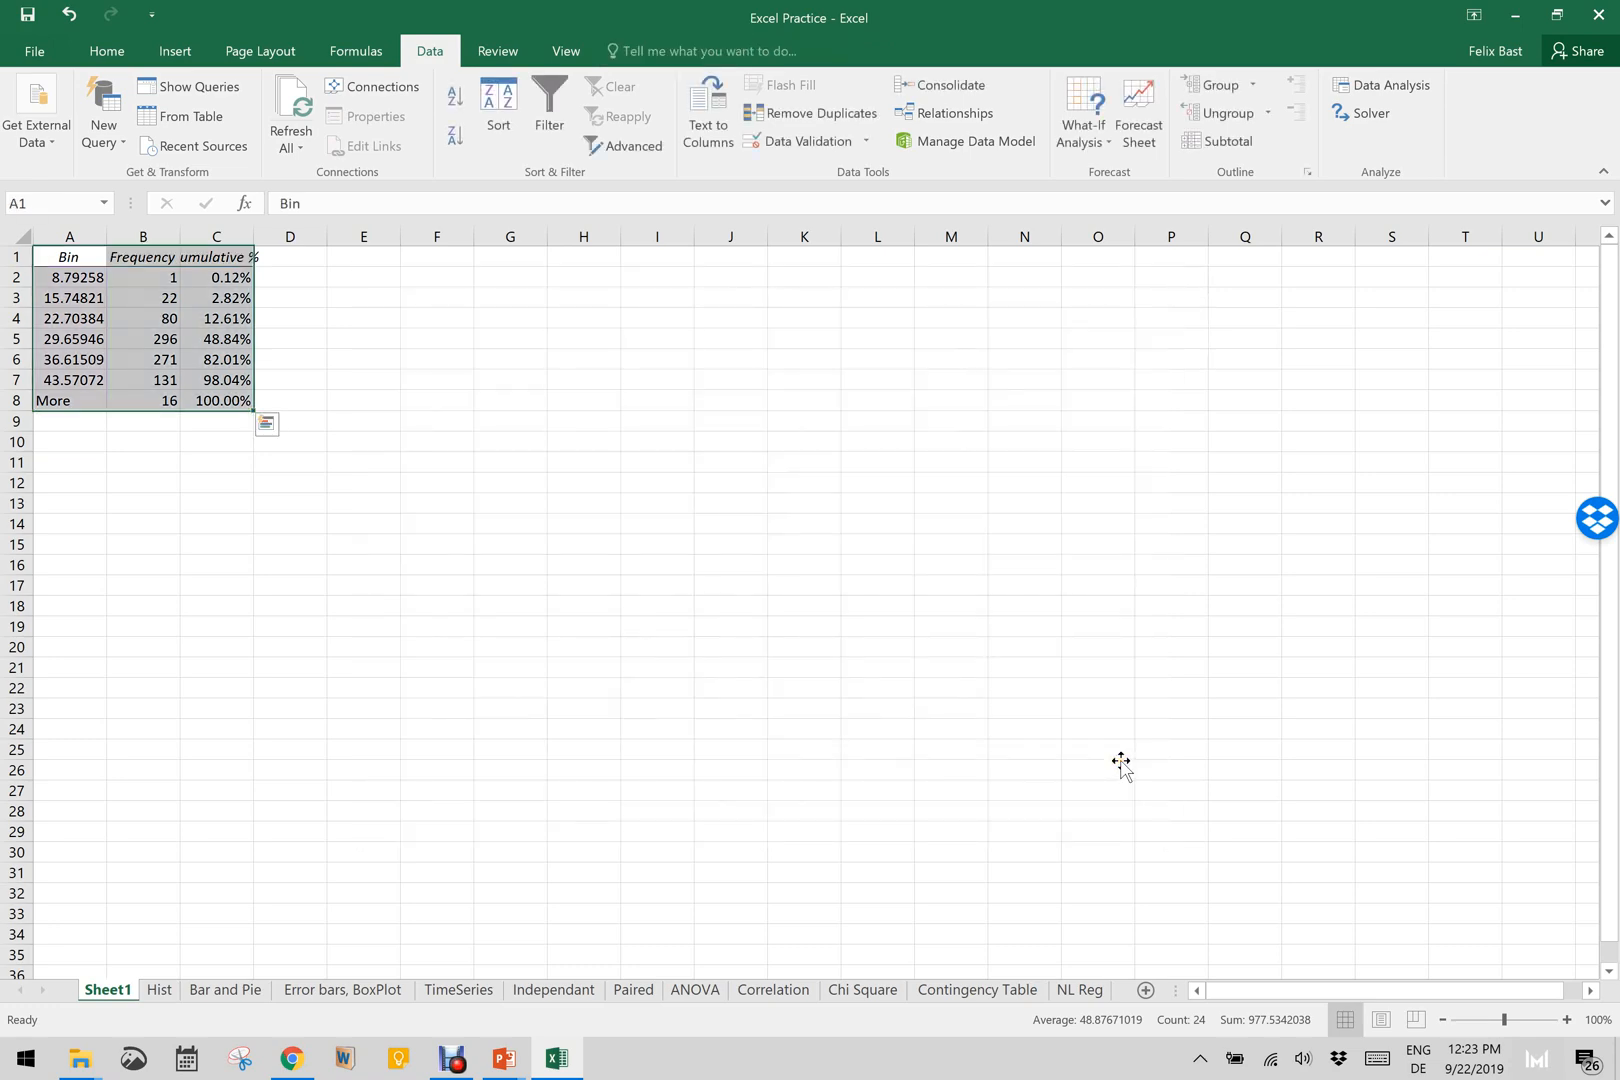
# Step: Return to the Hist sheet and enter the bin values 5 and 10 in cells U19 and U20
pyautogui.click(160, 990)
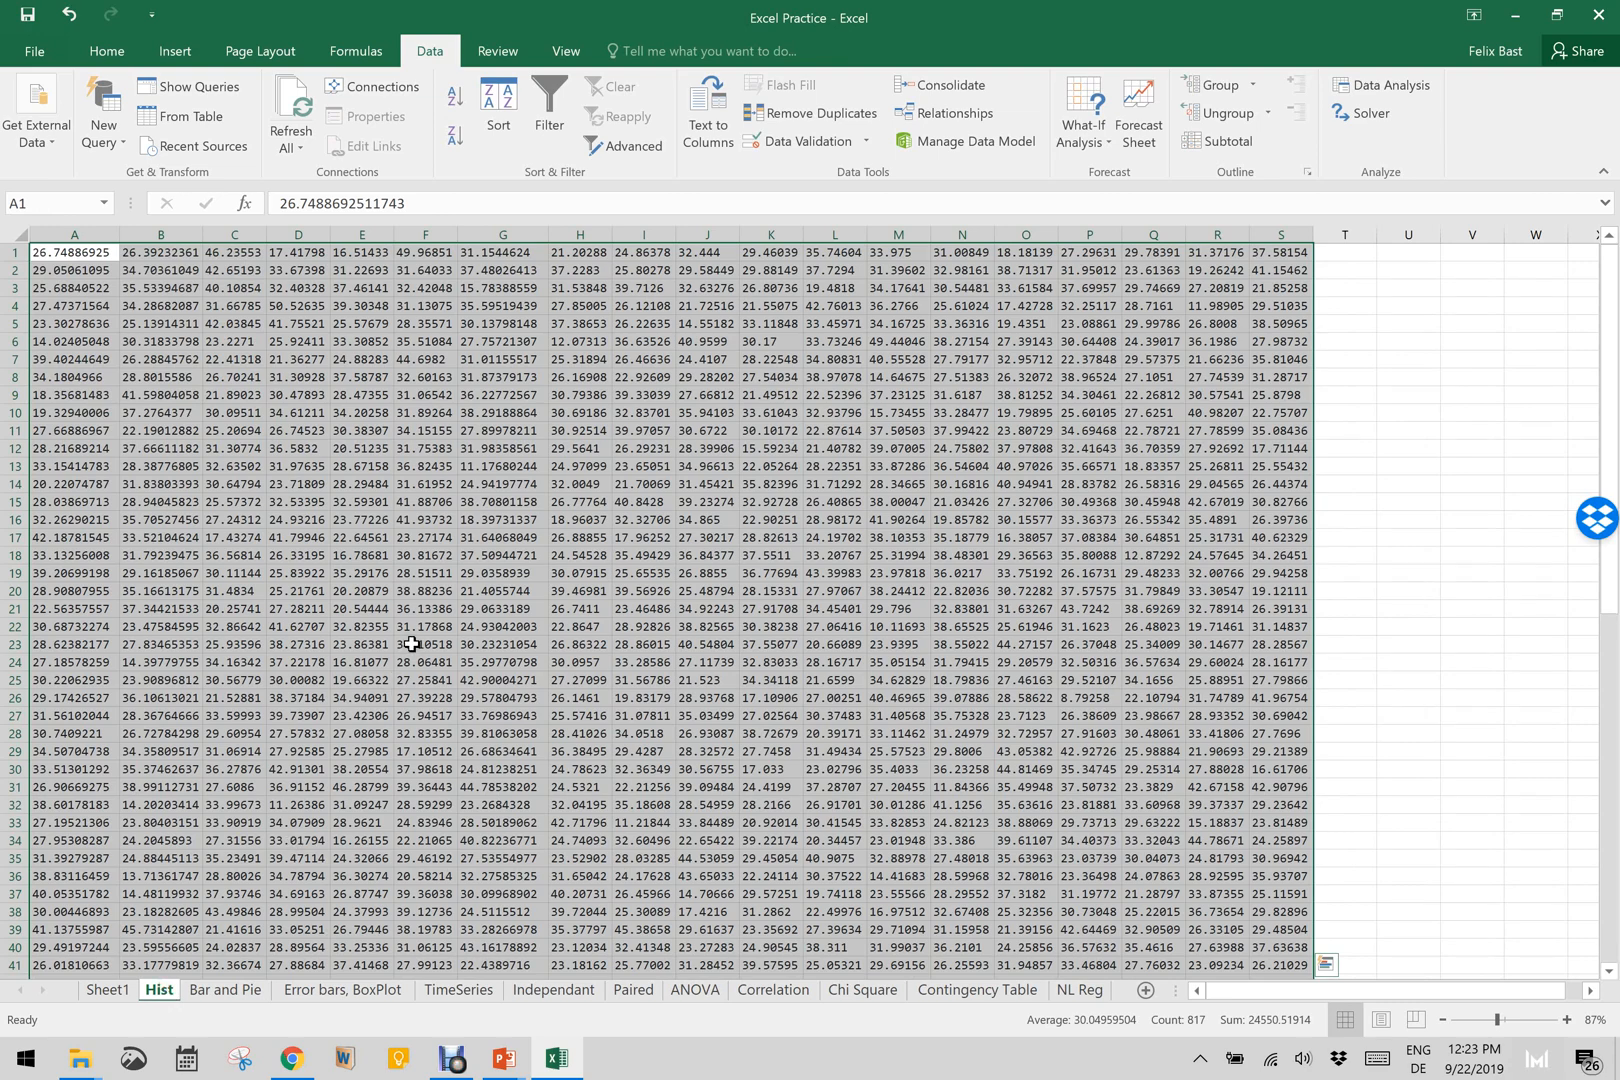
pyautogui.scroll(-4, 411, 644)
pyautogui.scroll(-4, 411, 644)
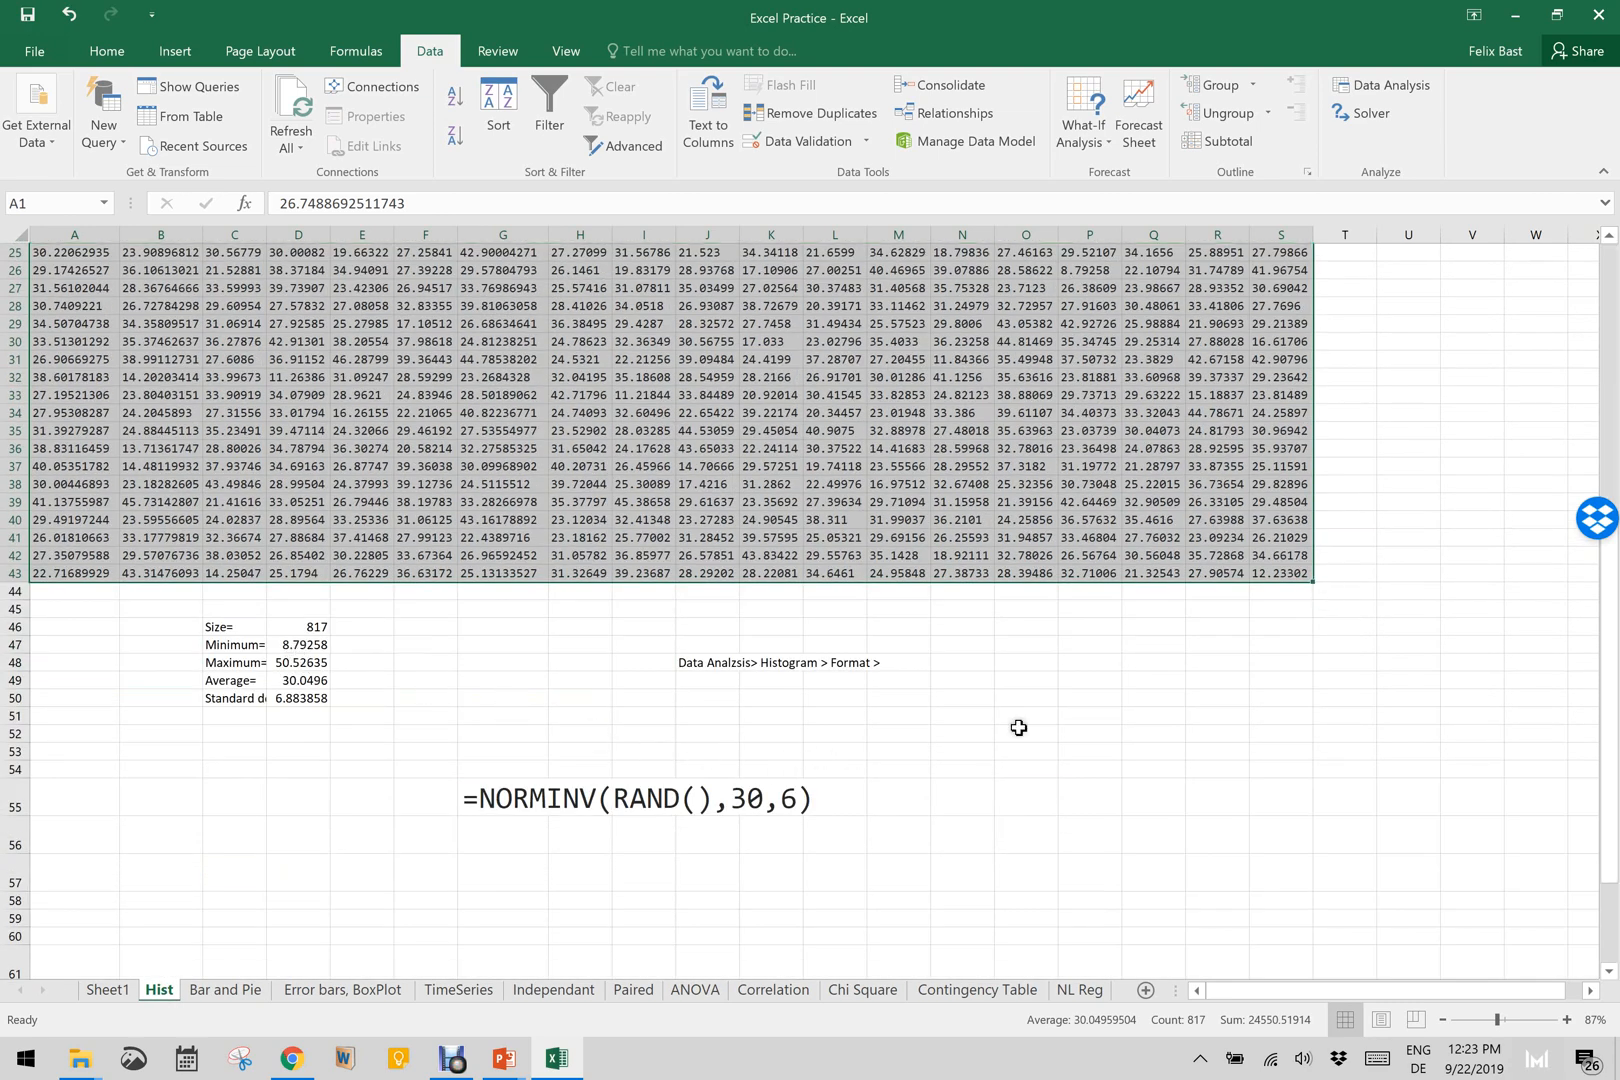
pyautogui.scroll(7, 1266, 646)
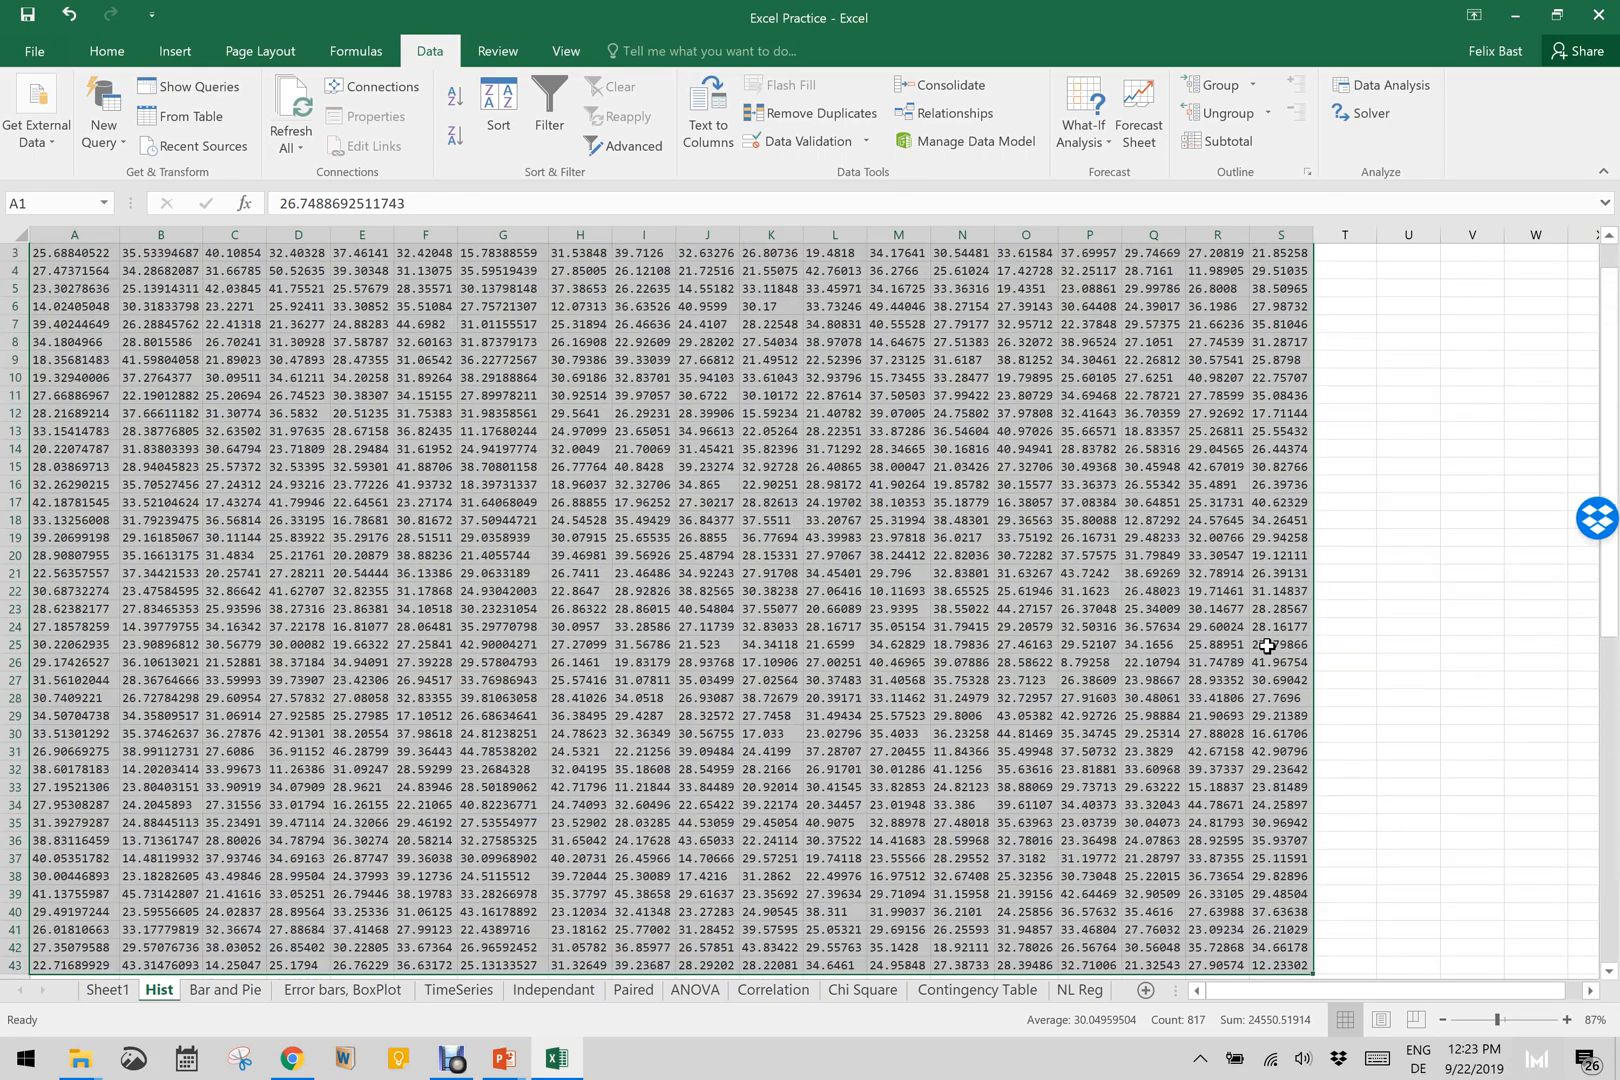
pyautogui.click(1372, 534)
pyautogui.click(1409, 538)
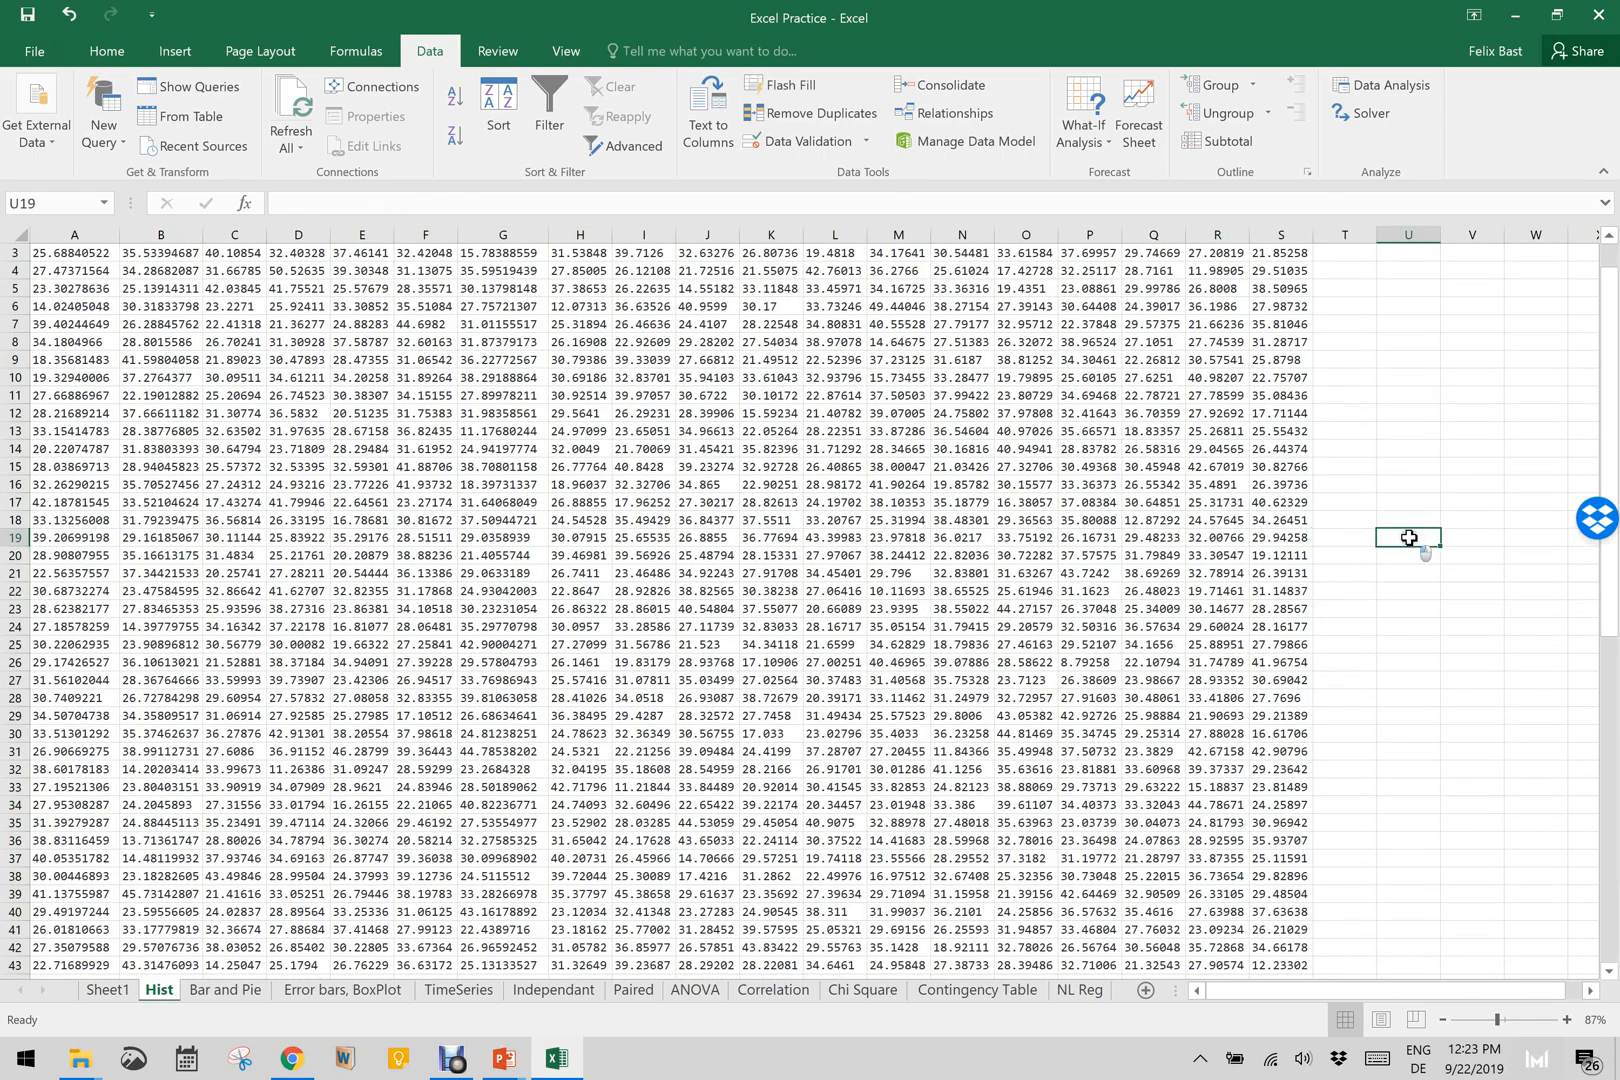
pyautogui.write('5')
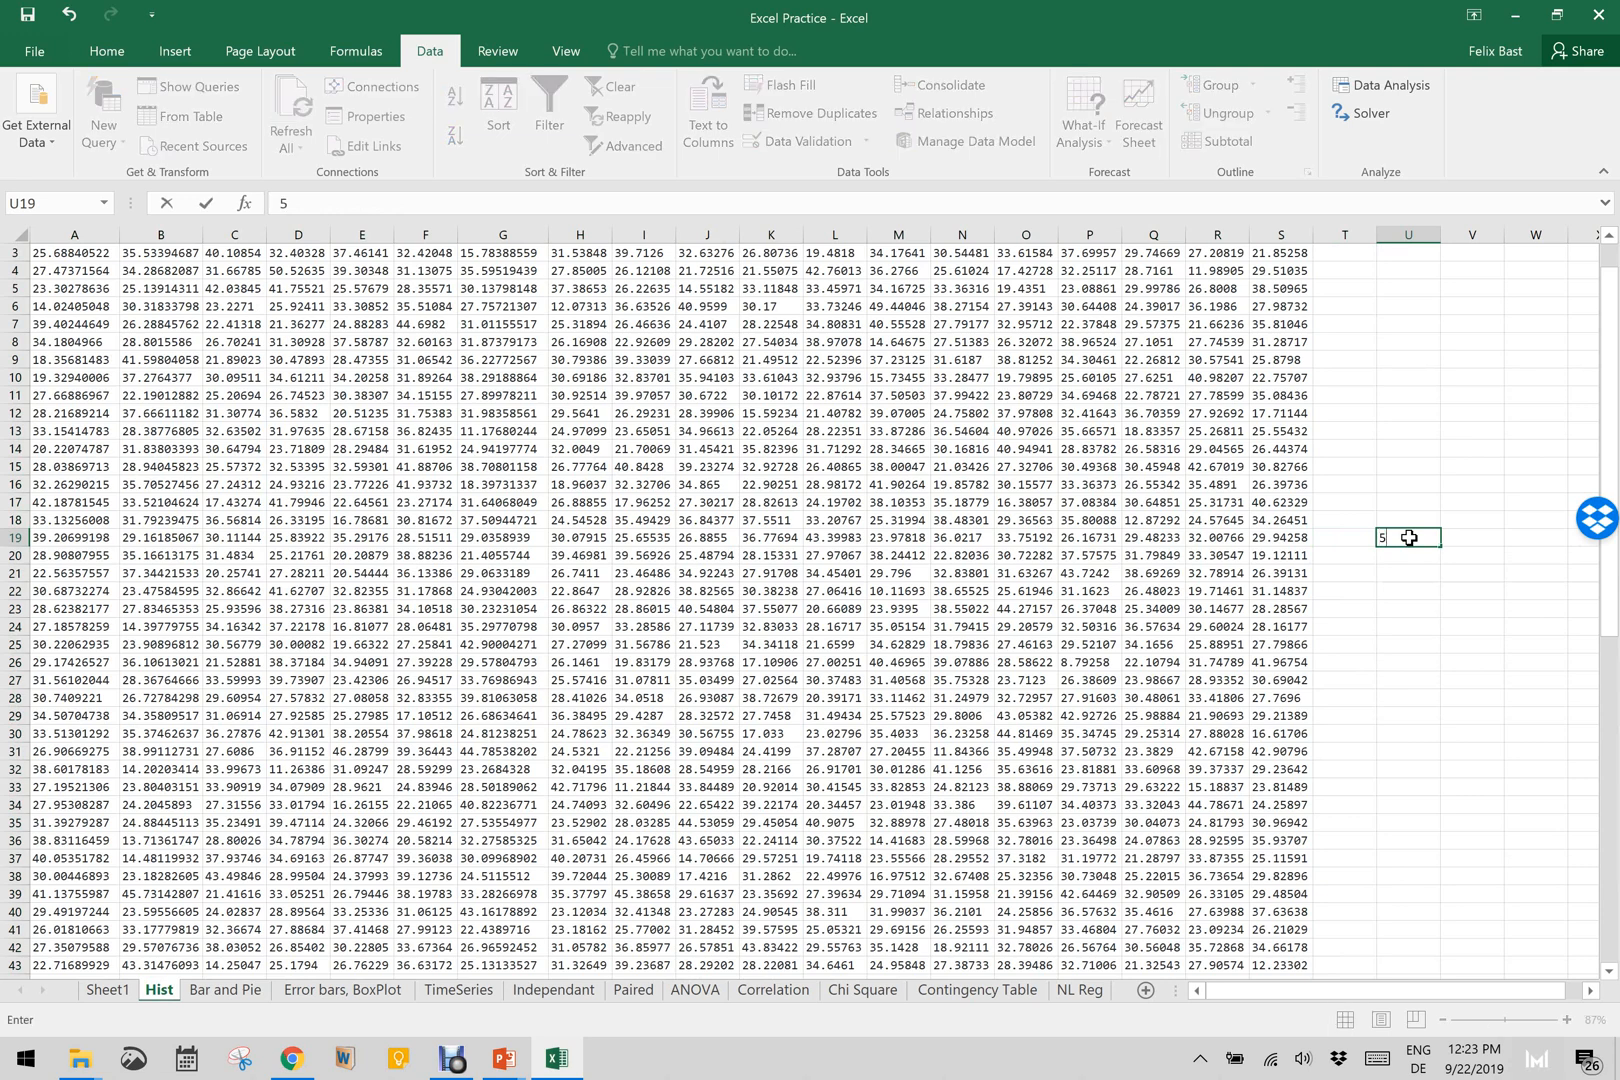
pyautogui.press('Return')
pyautogui.write('10')
pyautogui.press('Return')
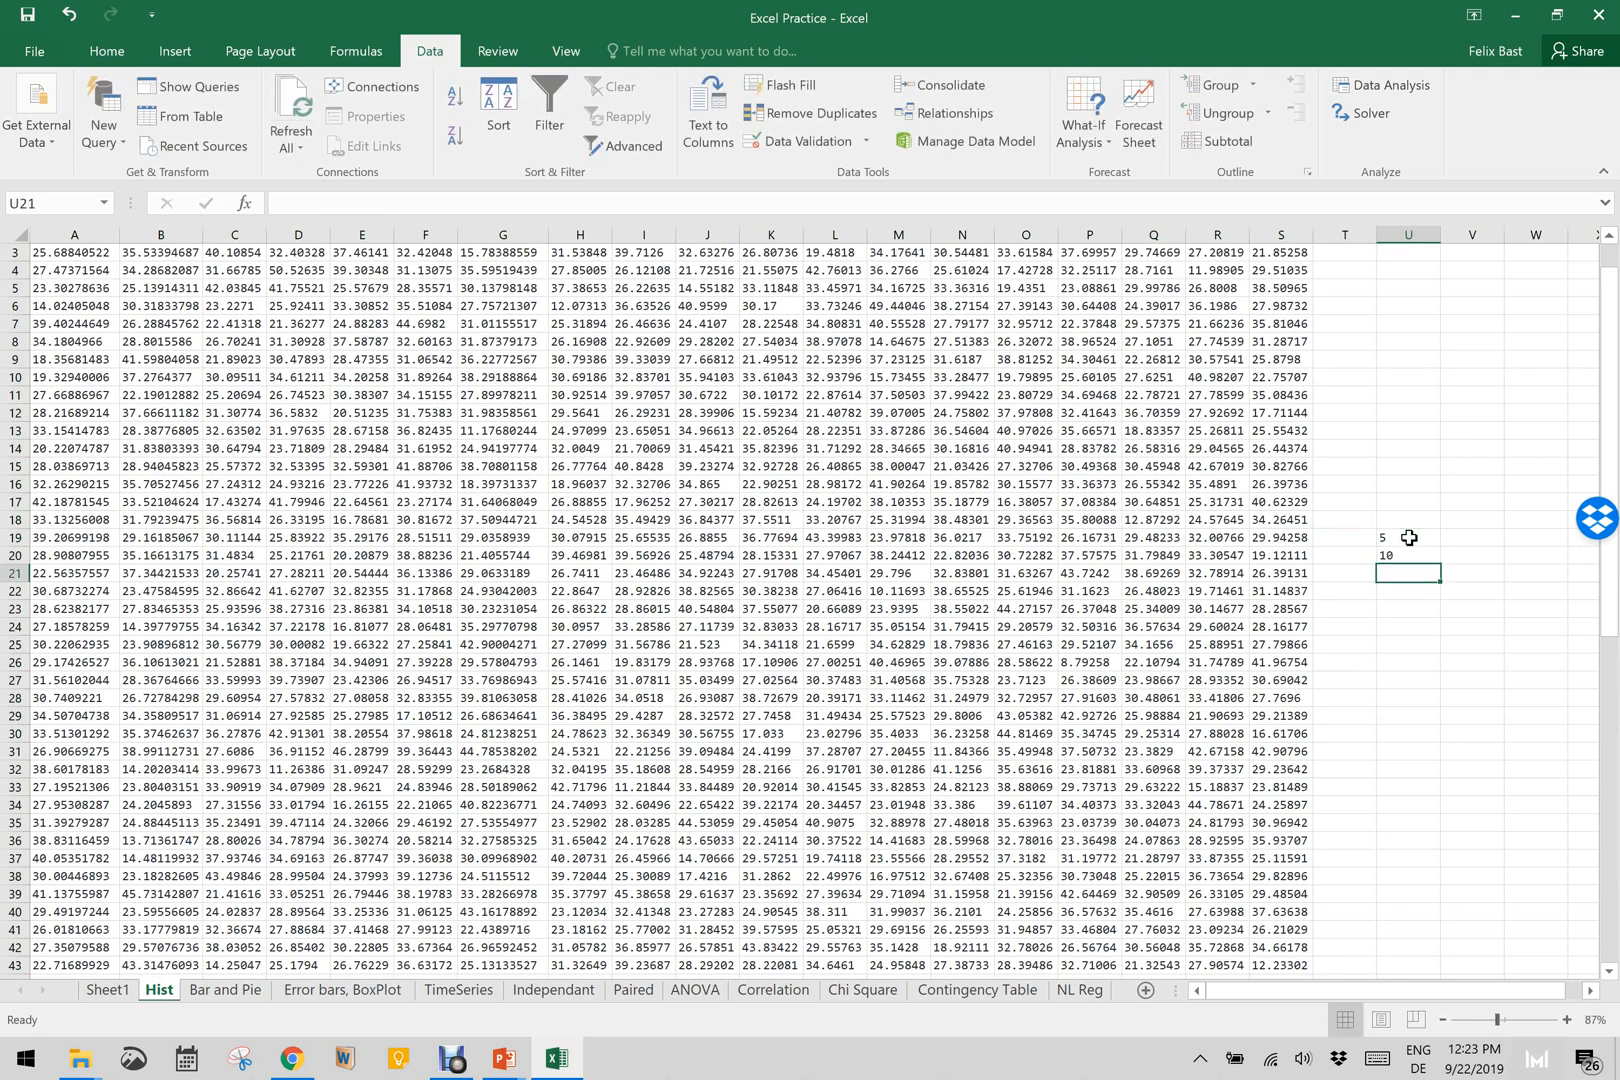
# Step: Enter 15 in cell U21 and clear the bin value in cell U19
pyautogui.write('15')
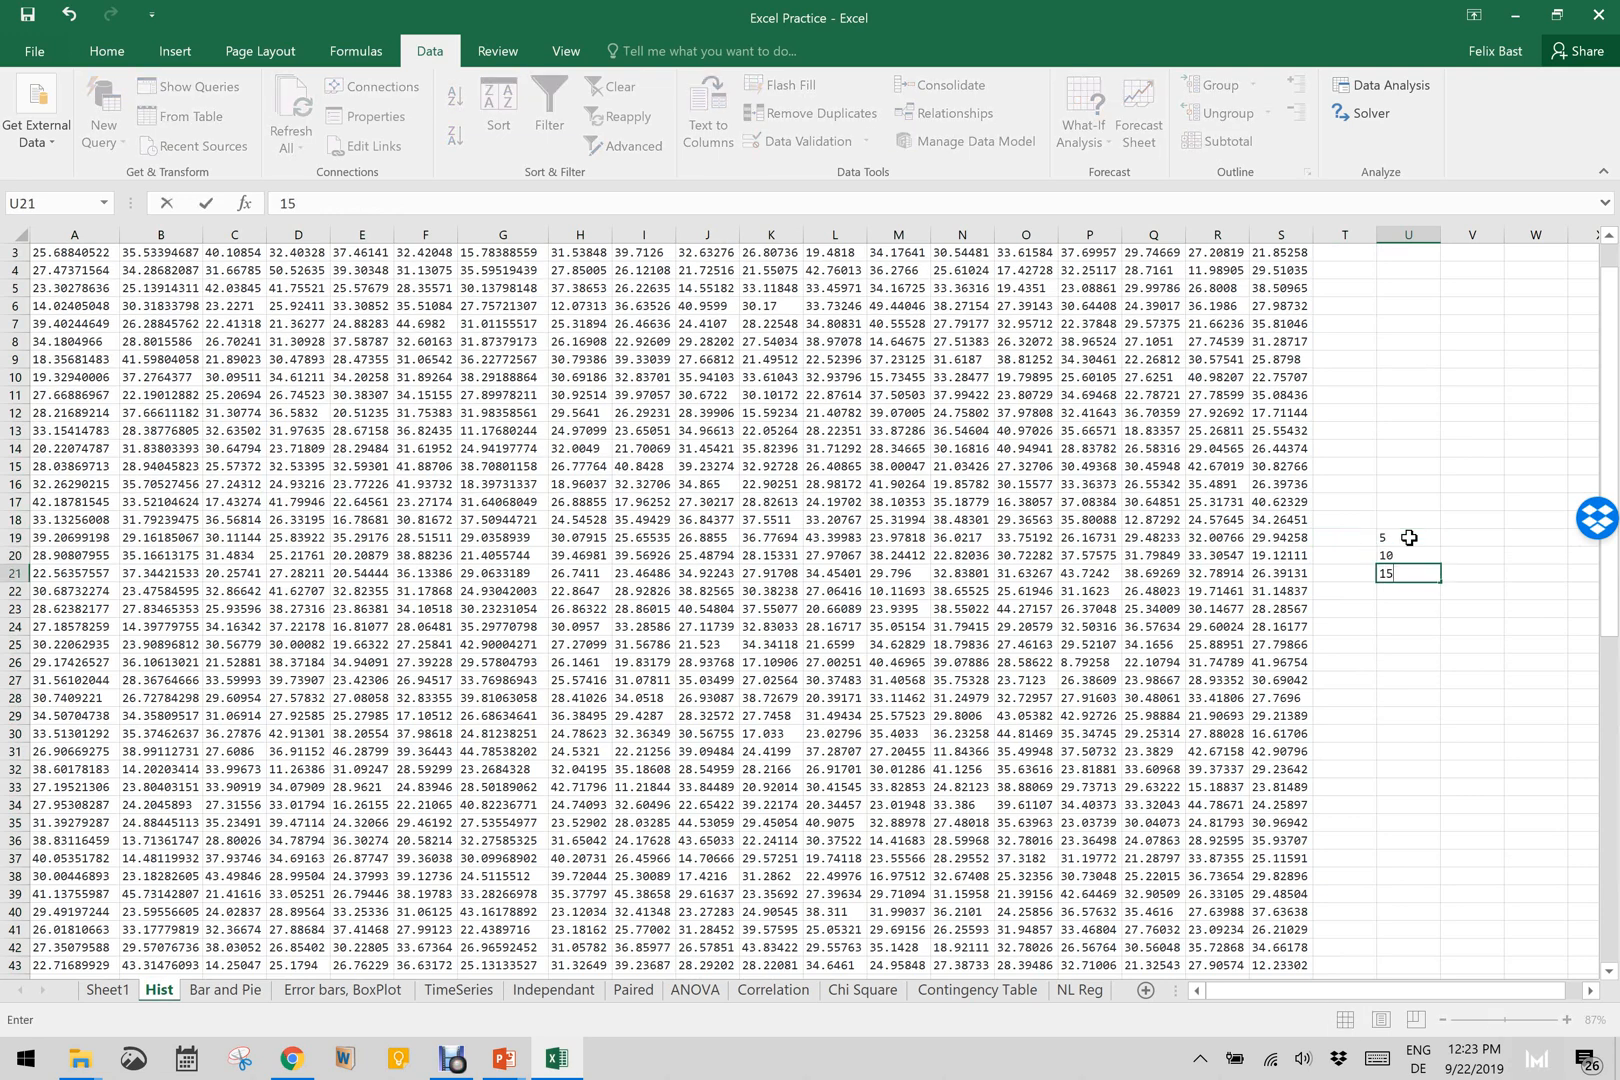
pyautogui.press('Return')
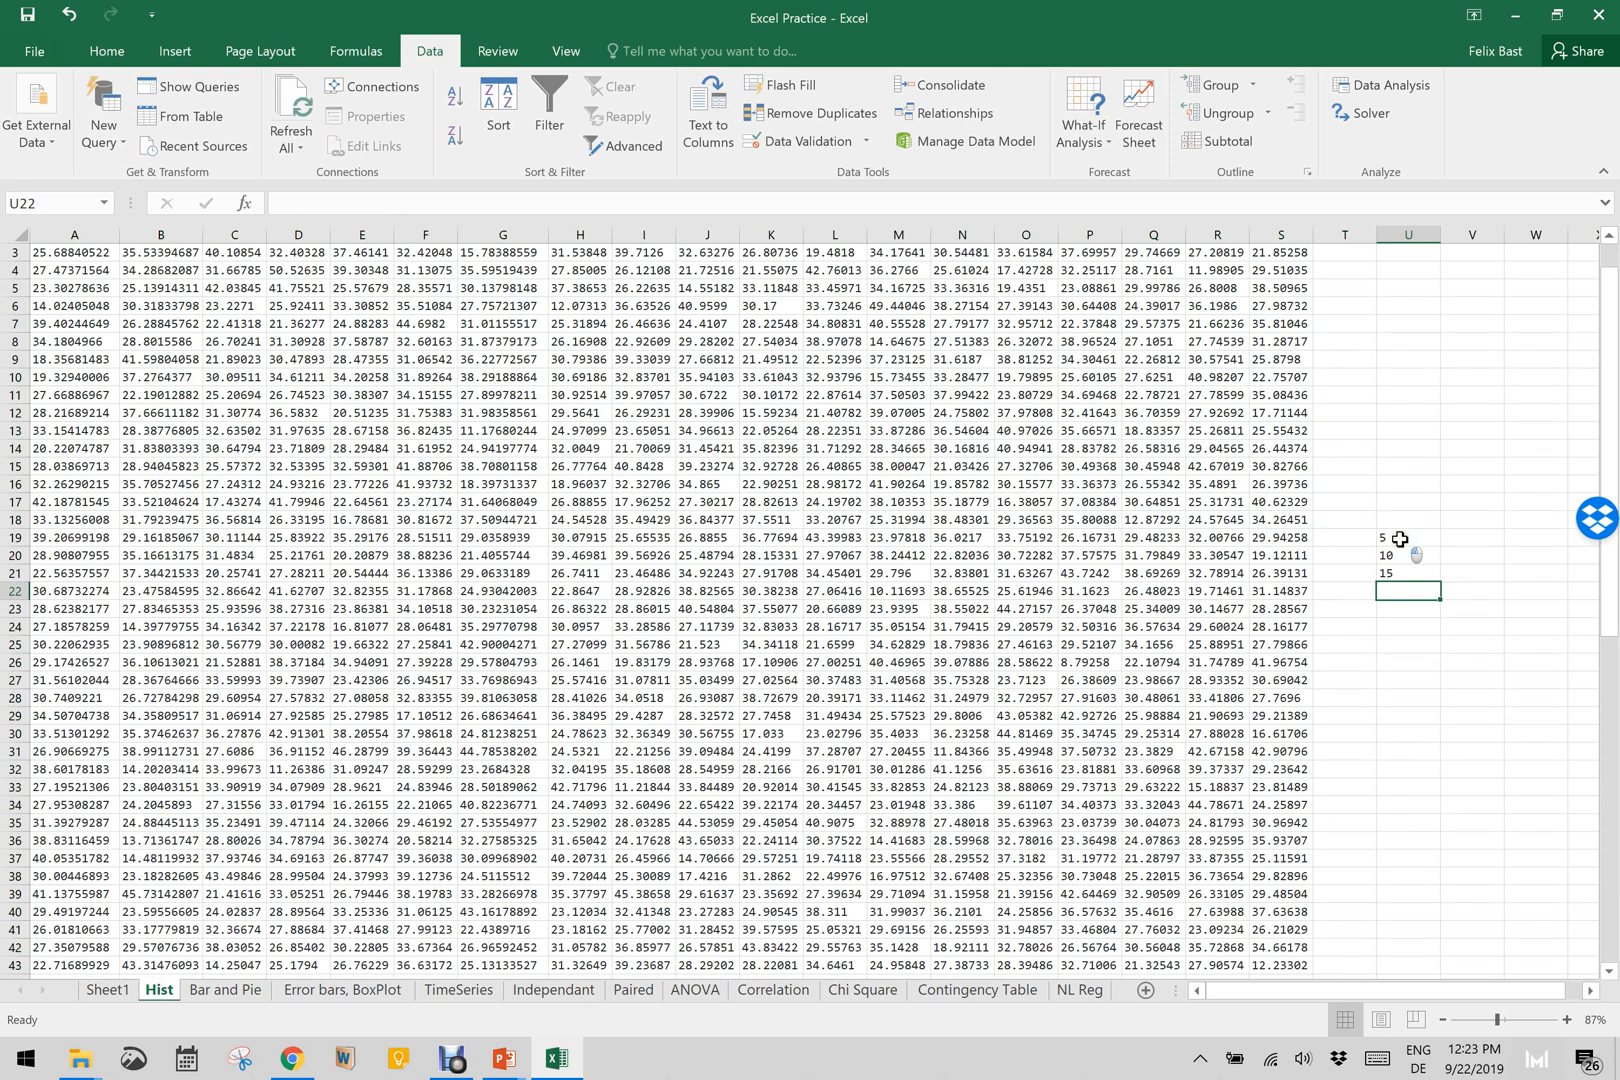
pyautogui.click(1399, 539)
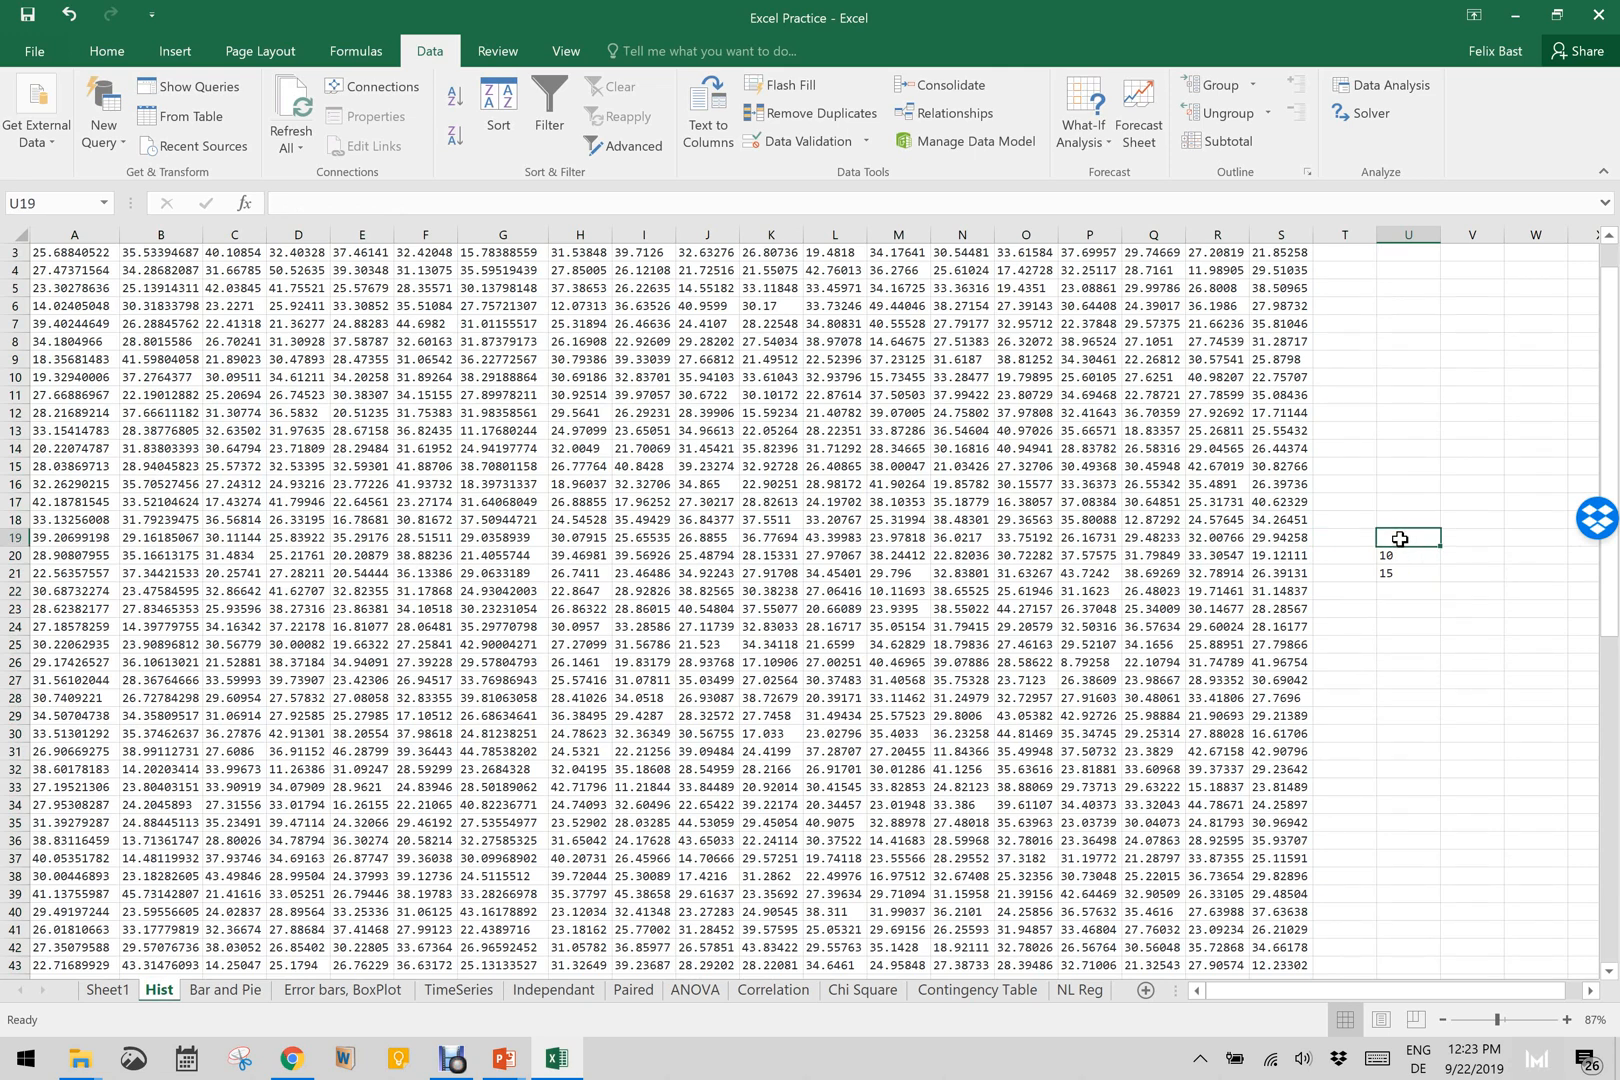
# Step: Enter the bin values 20, 30, 40 and 50 in cells U21 to U24
pyautogui.click(1404, 576)
pyautogui.write('20')
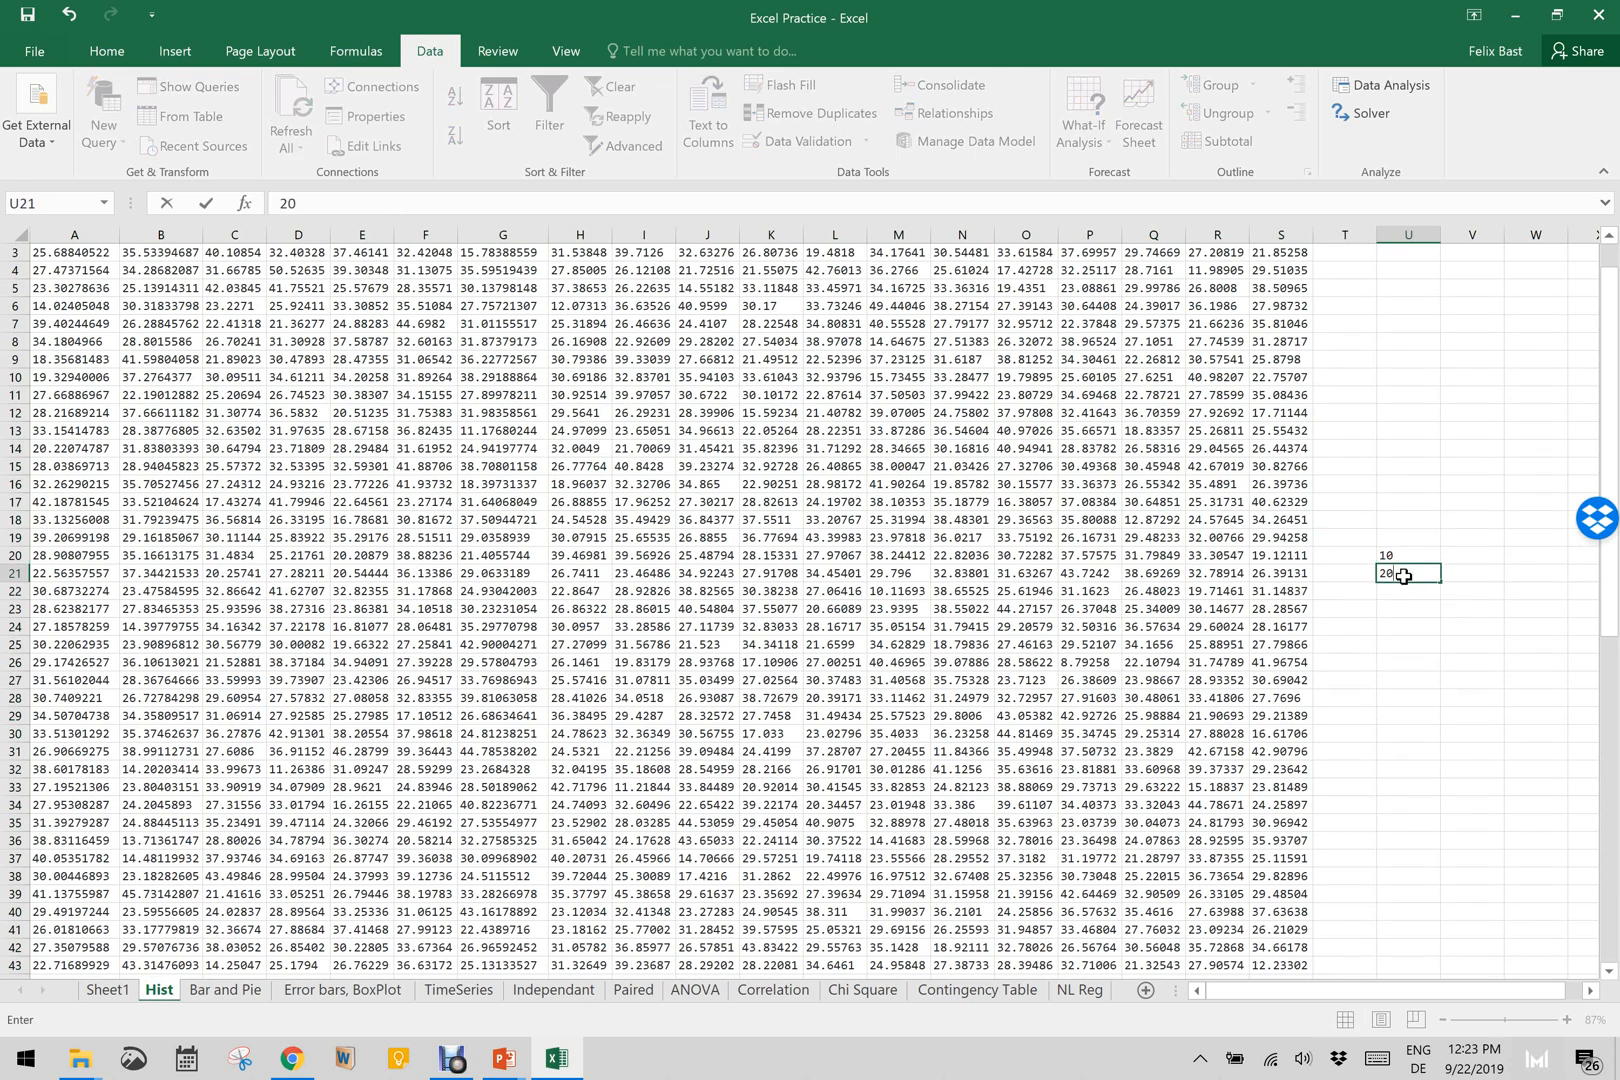
pyautogui.press('Return')
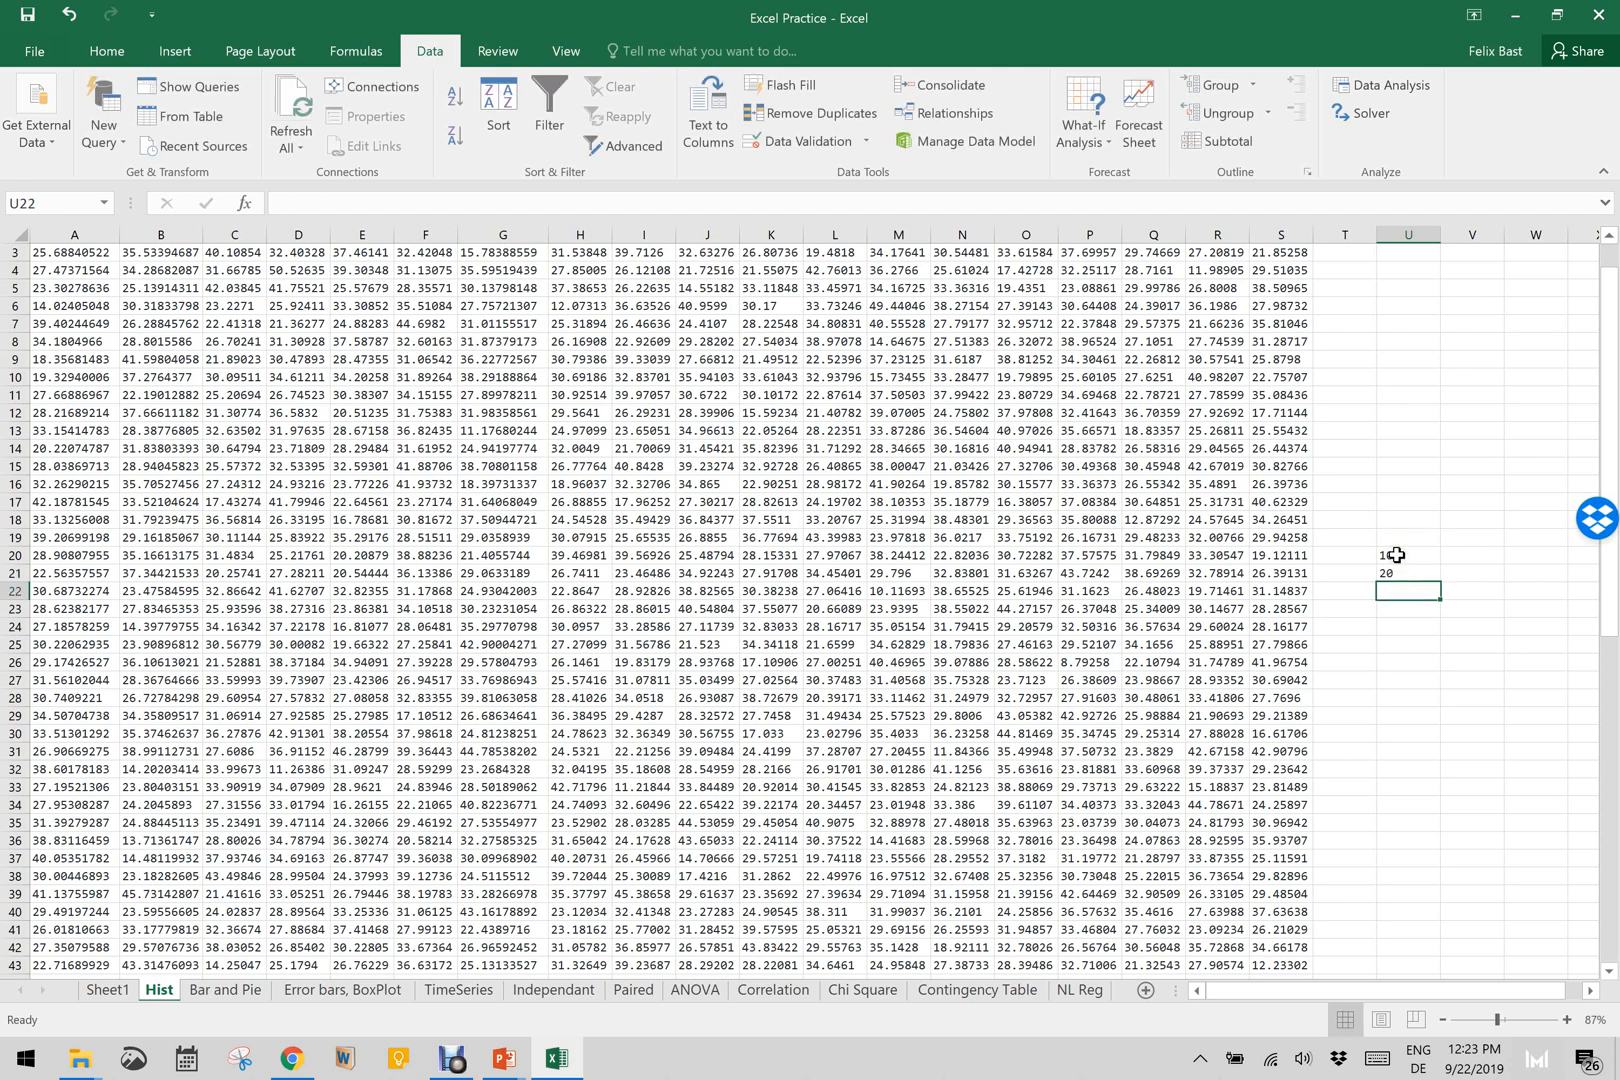
pyautogui.write('30')
pyautogui.press('Return')
pyautogui.write('40')
pyautogui.press('Return')
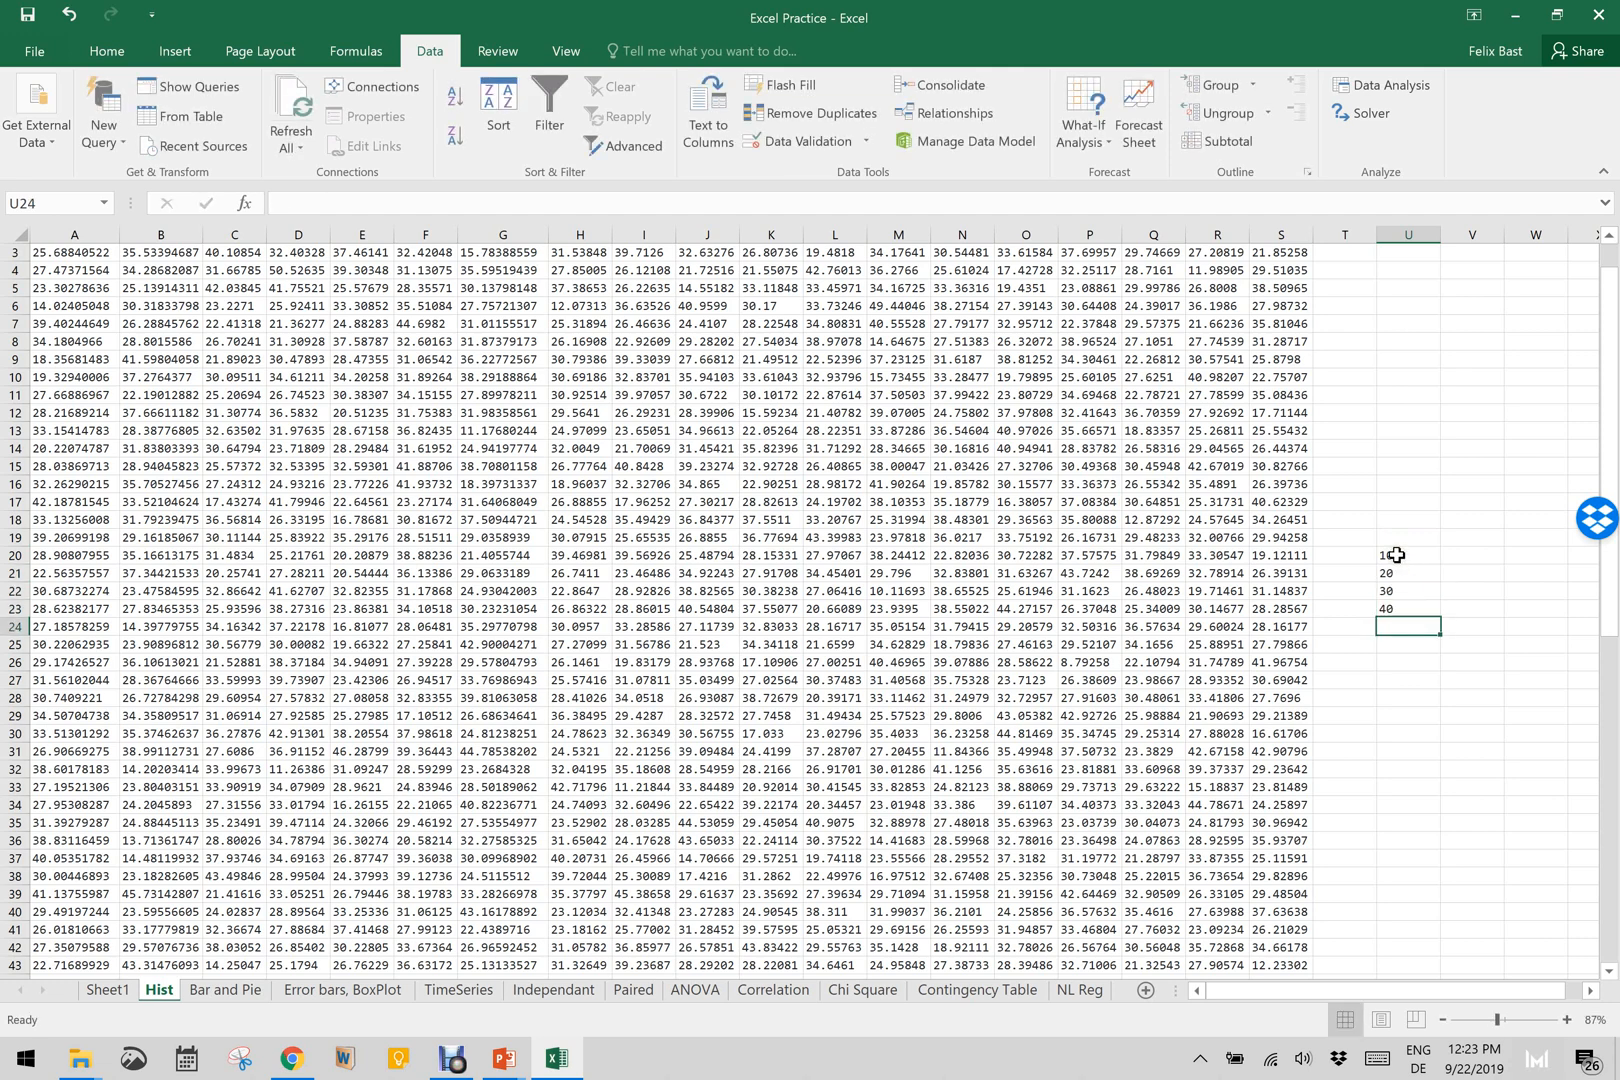
pyautogui.write('50')
pyautogui.press('Return')
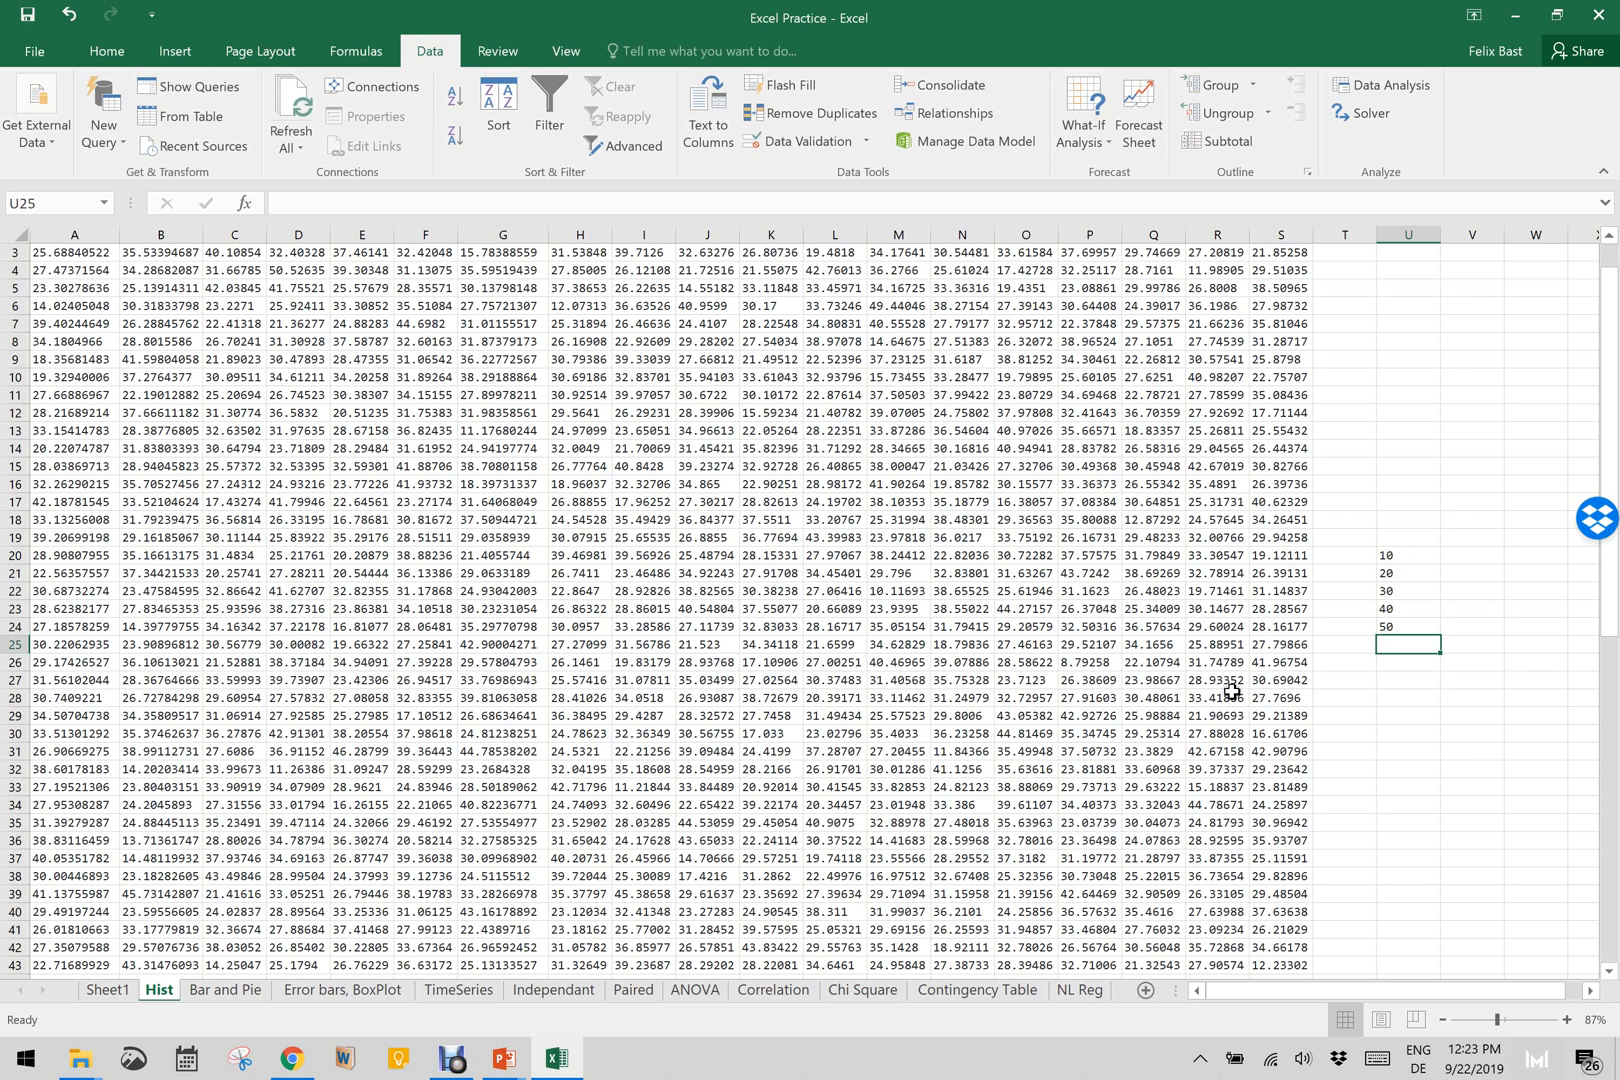
pyautogui.click(1220, 772)
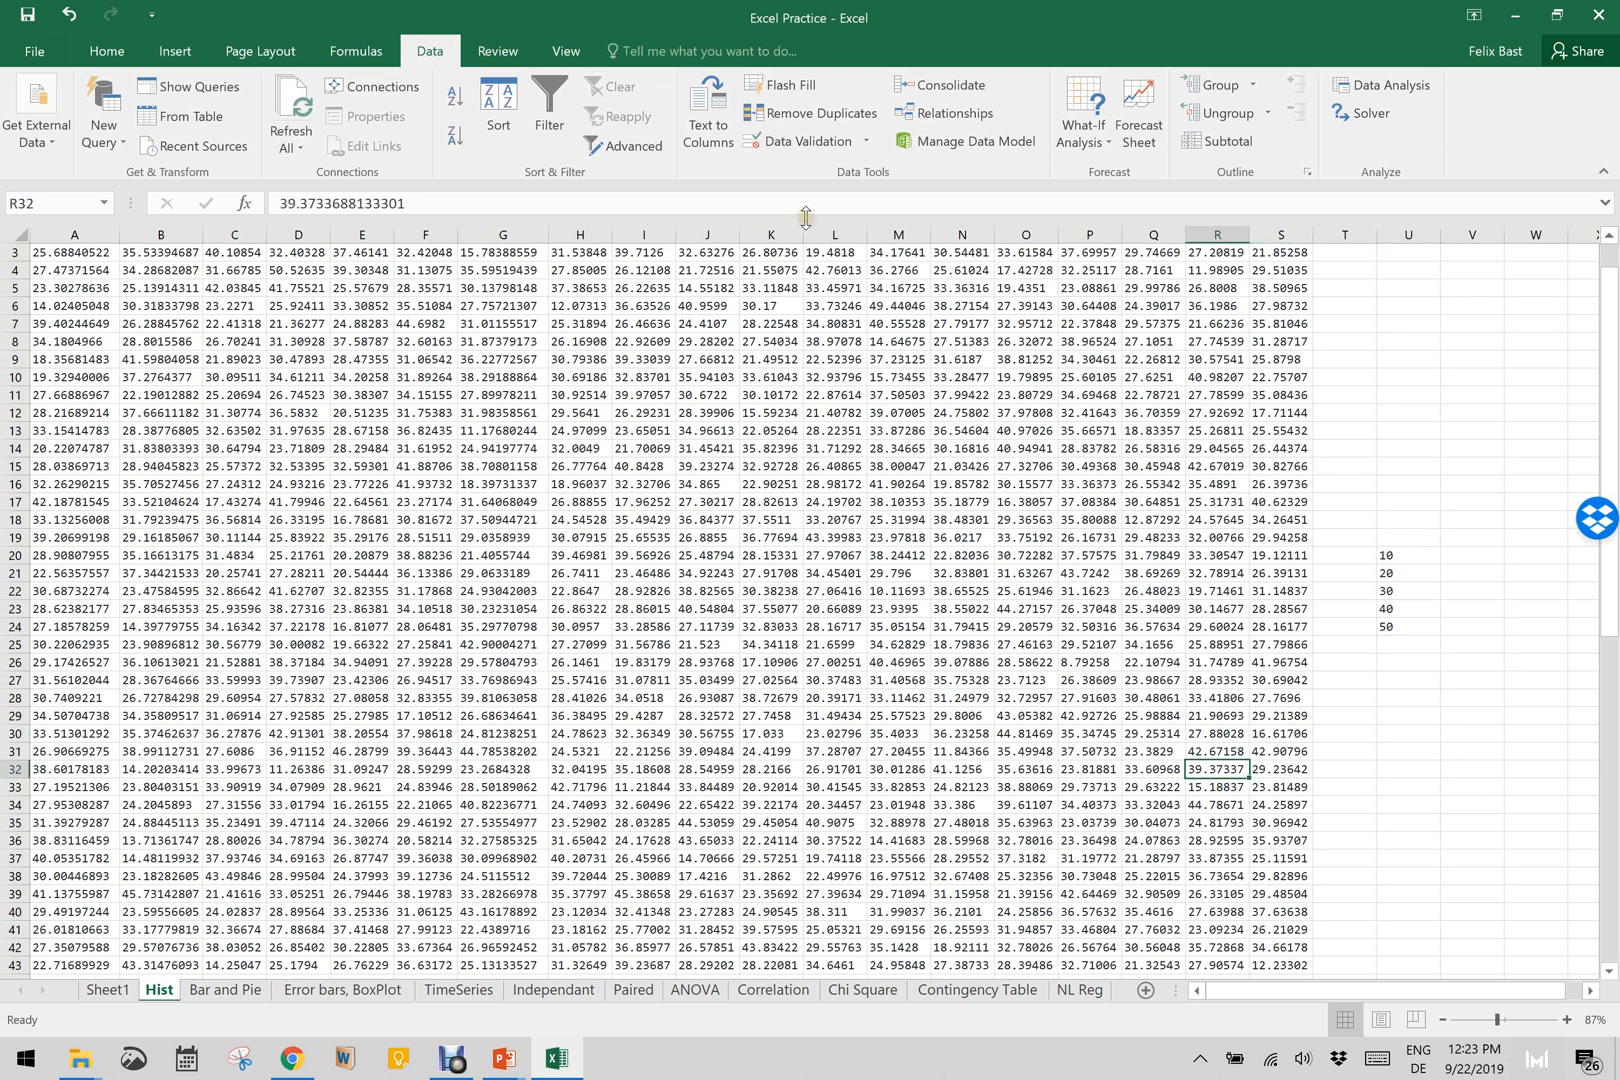
# Step: Generate a histogram of $A$1:$S$43 with bin range $U$20:$U$24 on a new worksheet, with cumulative percentage and chart output
pyautogui.click(1440, 84)
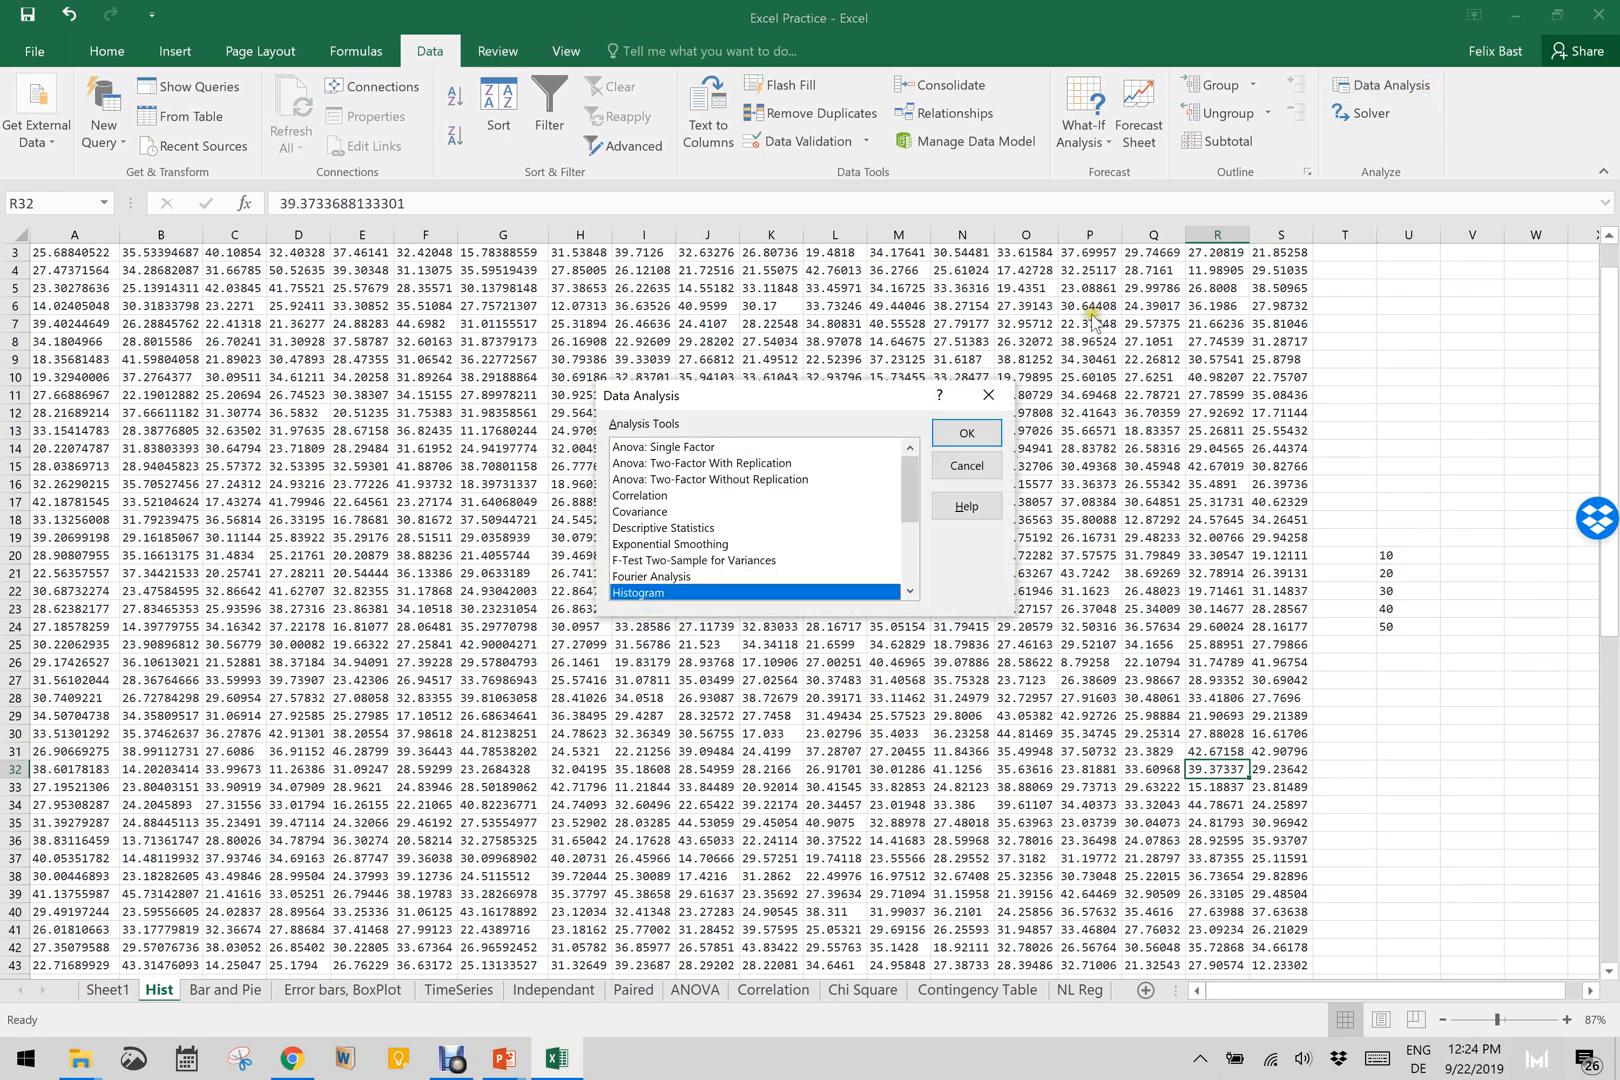
pyautogui.click(972, 438)
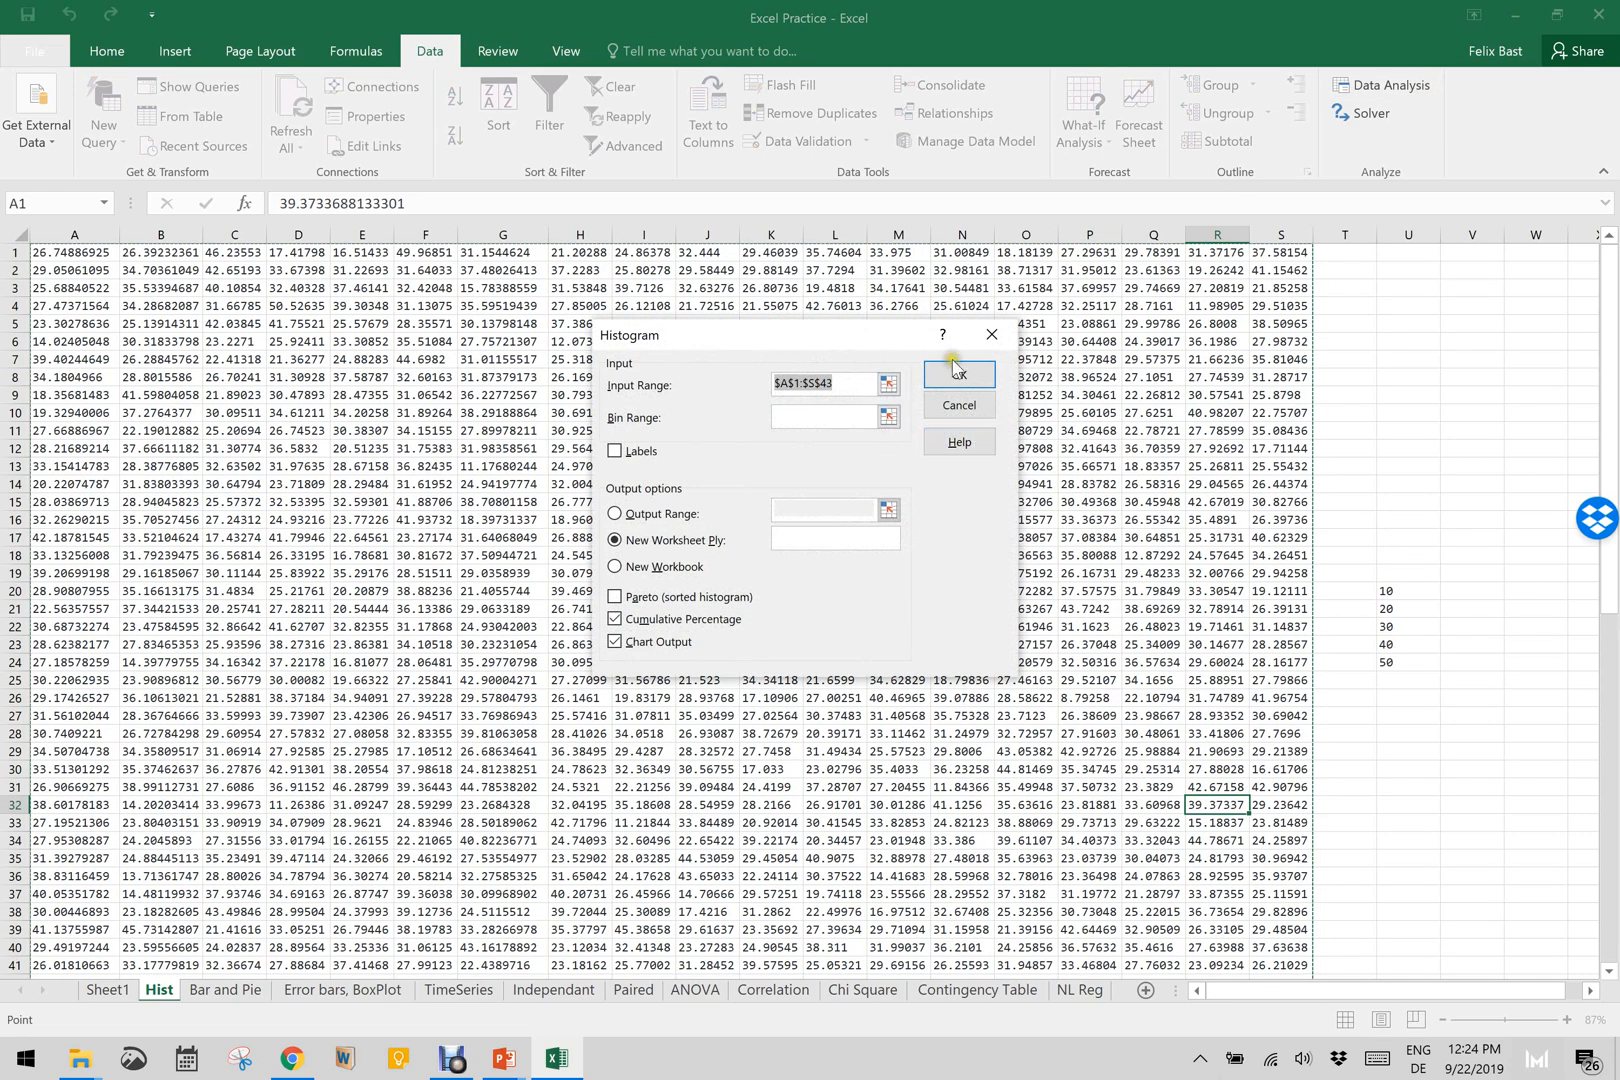
pyautogui.click(850, 419)
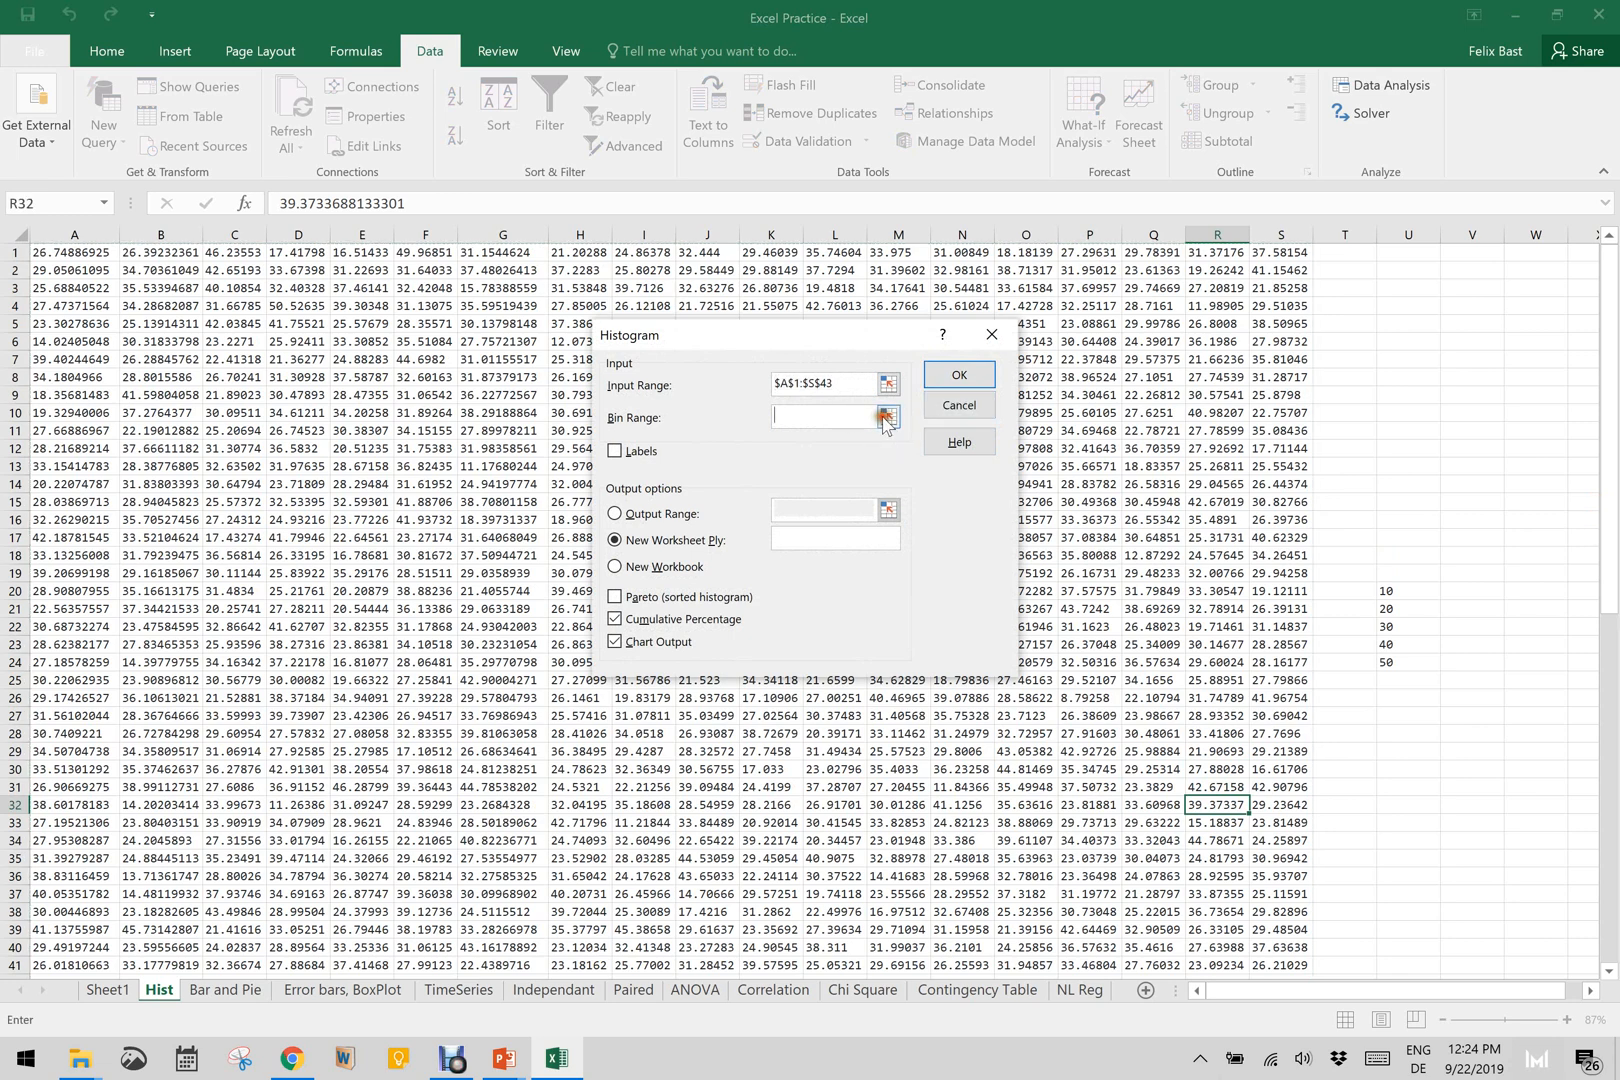
pyautogui.click(888, 416)
pyautogui.moveTo(1392, 590); pyautogui.dragTo(1400, 655)
pyautogui.press('Return')
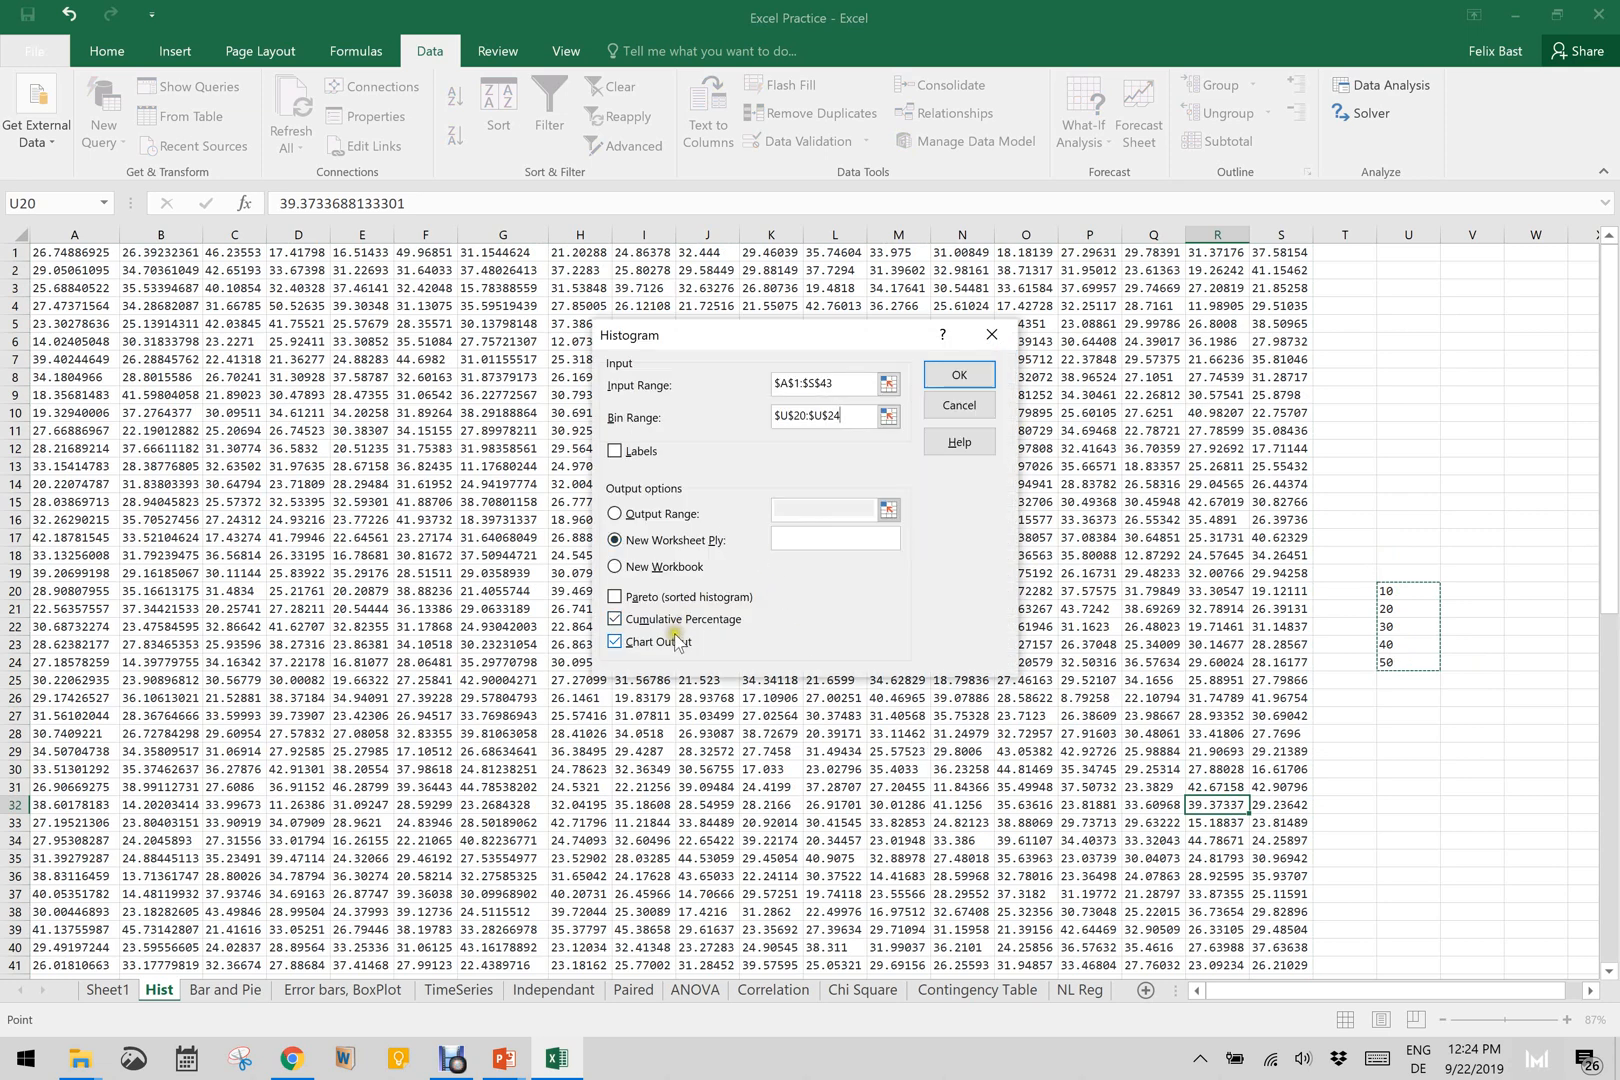
pyautogui.click(950, 375)
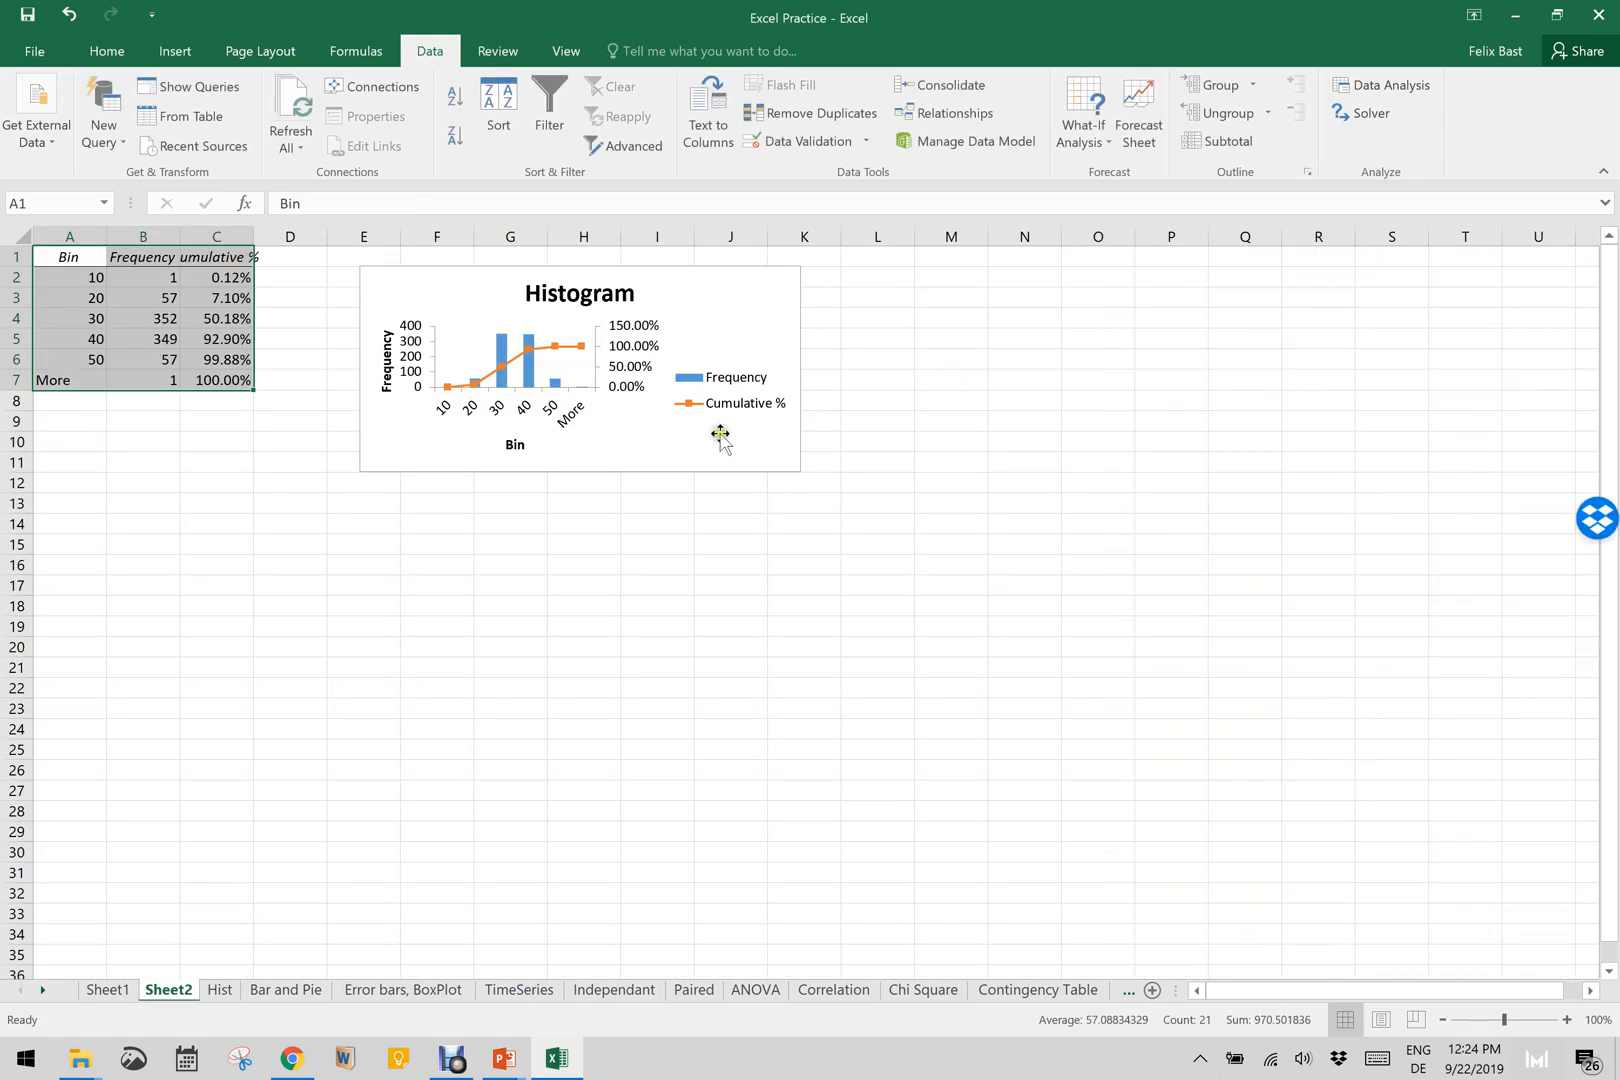
# Step: Enlarge the histogram chart on Sheet2 to about columns E to N down to row 26, and set the Frequency series gap width to 0%
pyautogui.click(720, 433)
pyautogui.moveTo(802, 469); pyautogui.dragTo(1085, 786)
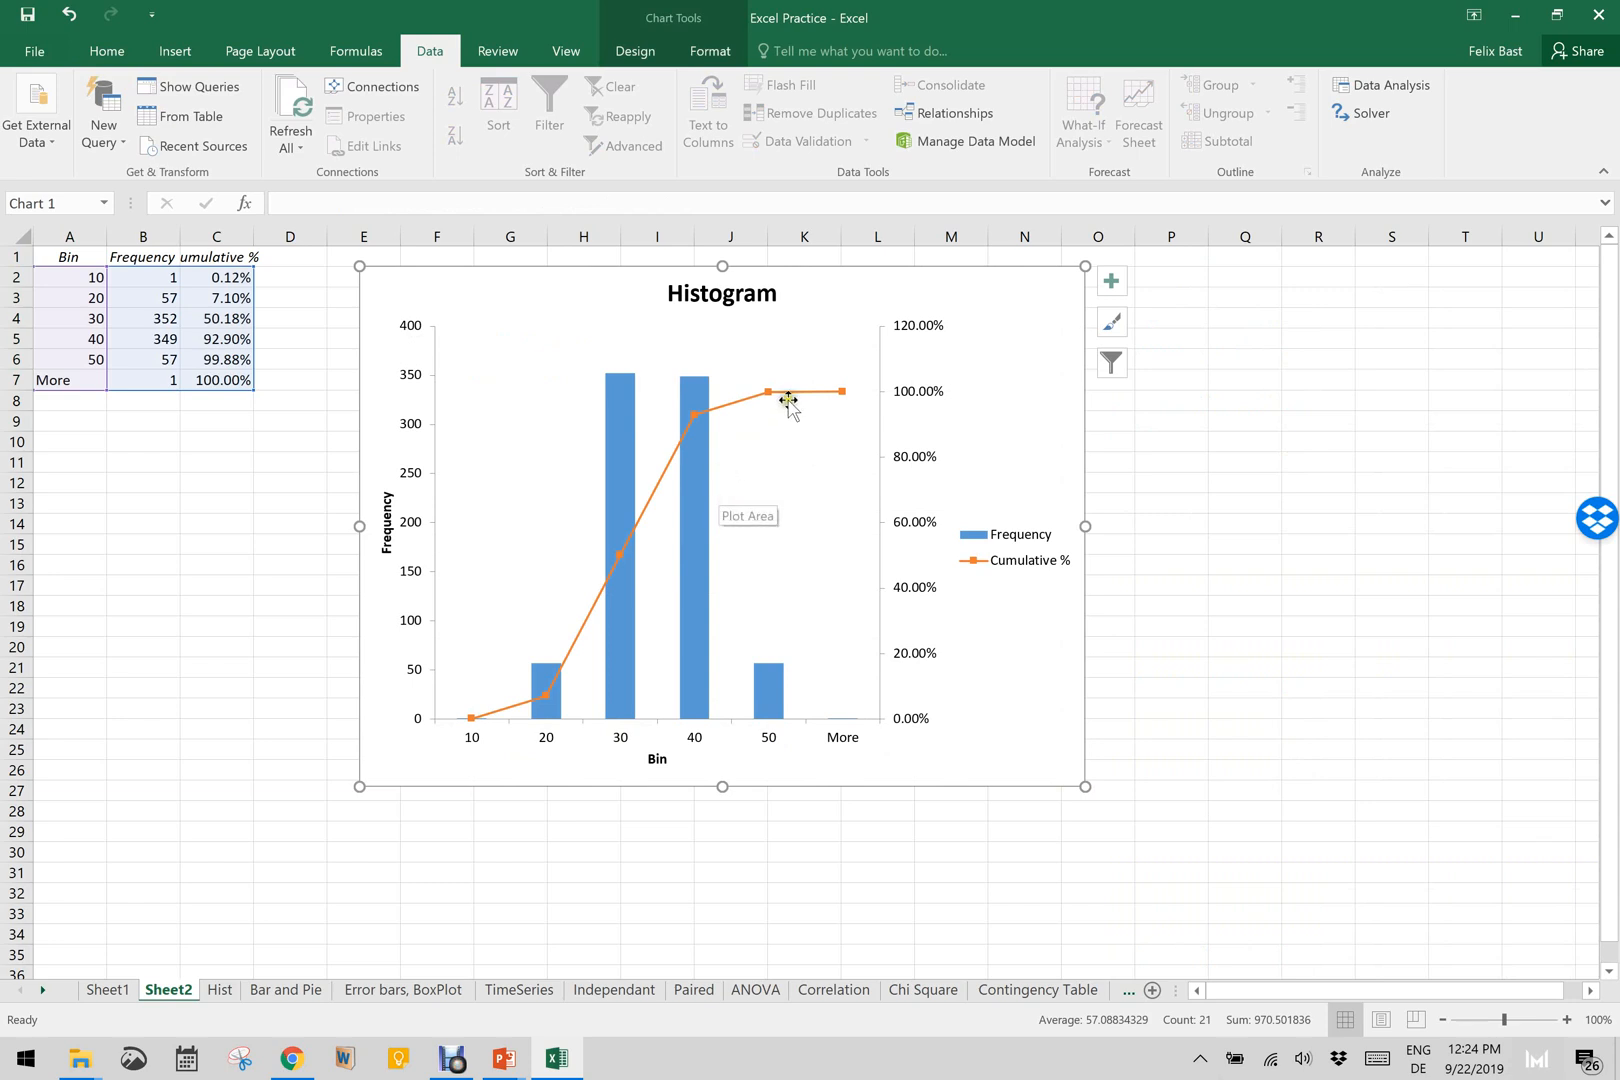
pyautogui.click(630, 612)
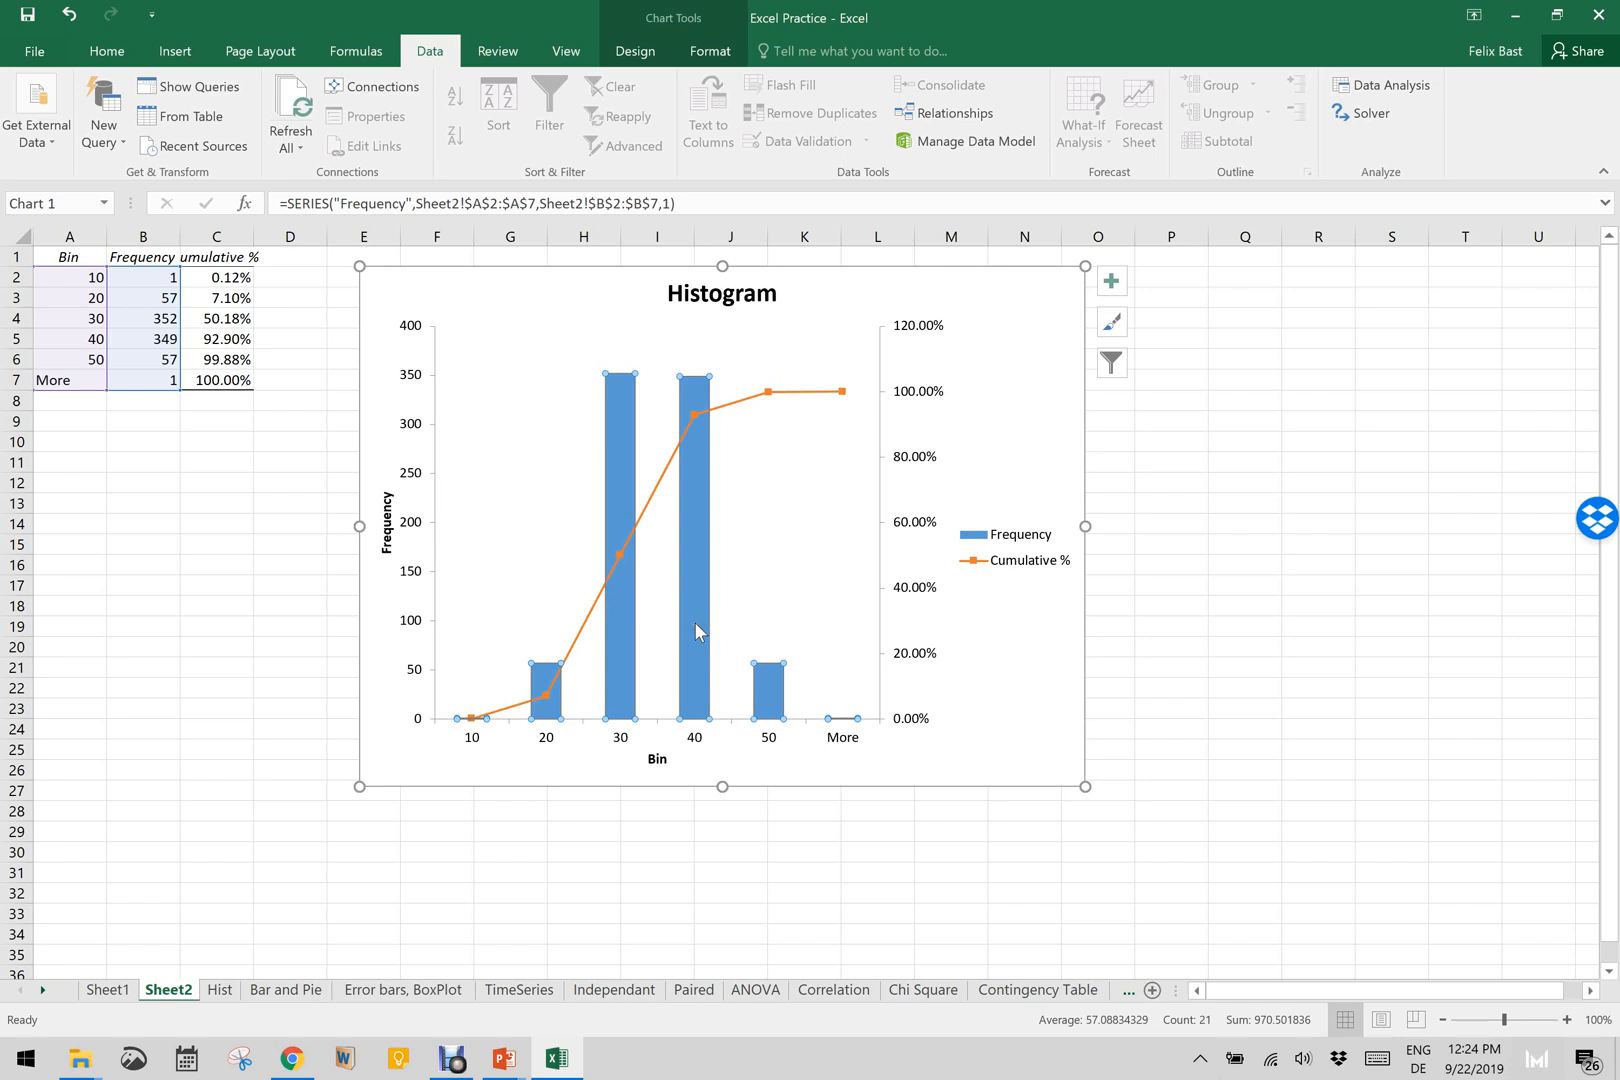
pyautogui.click(705, 55)
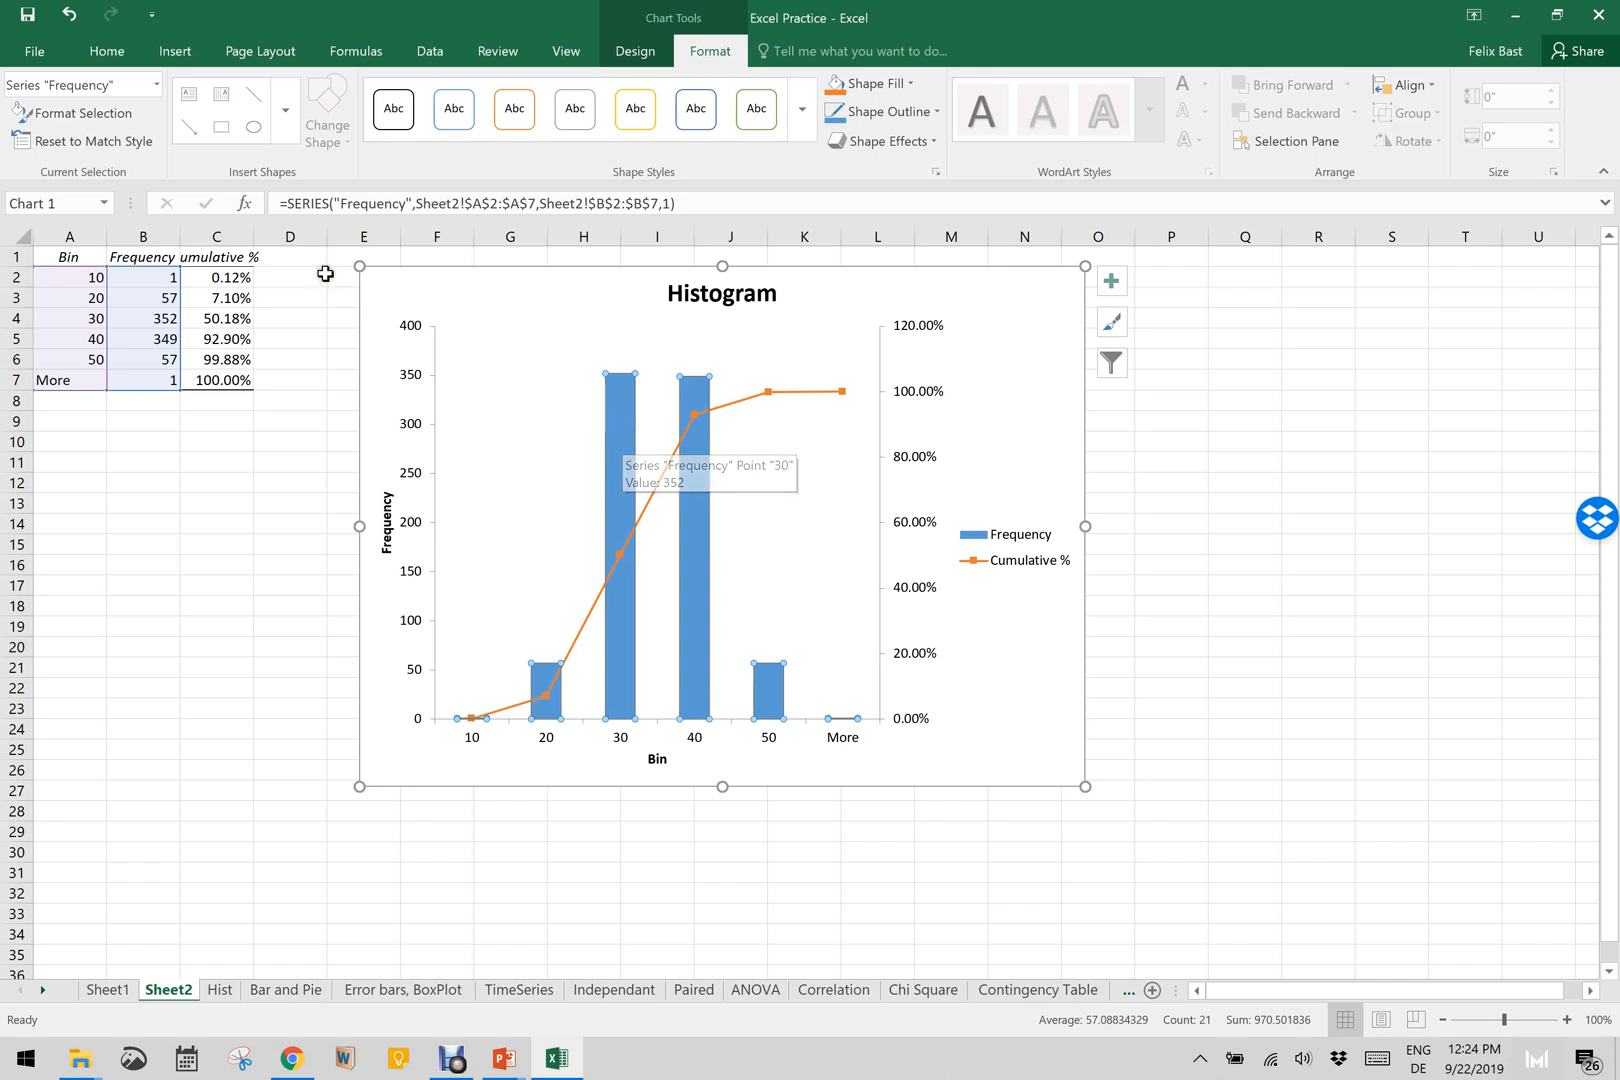
pyautogui.click(87, 114)
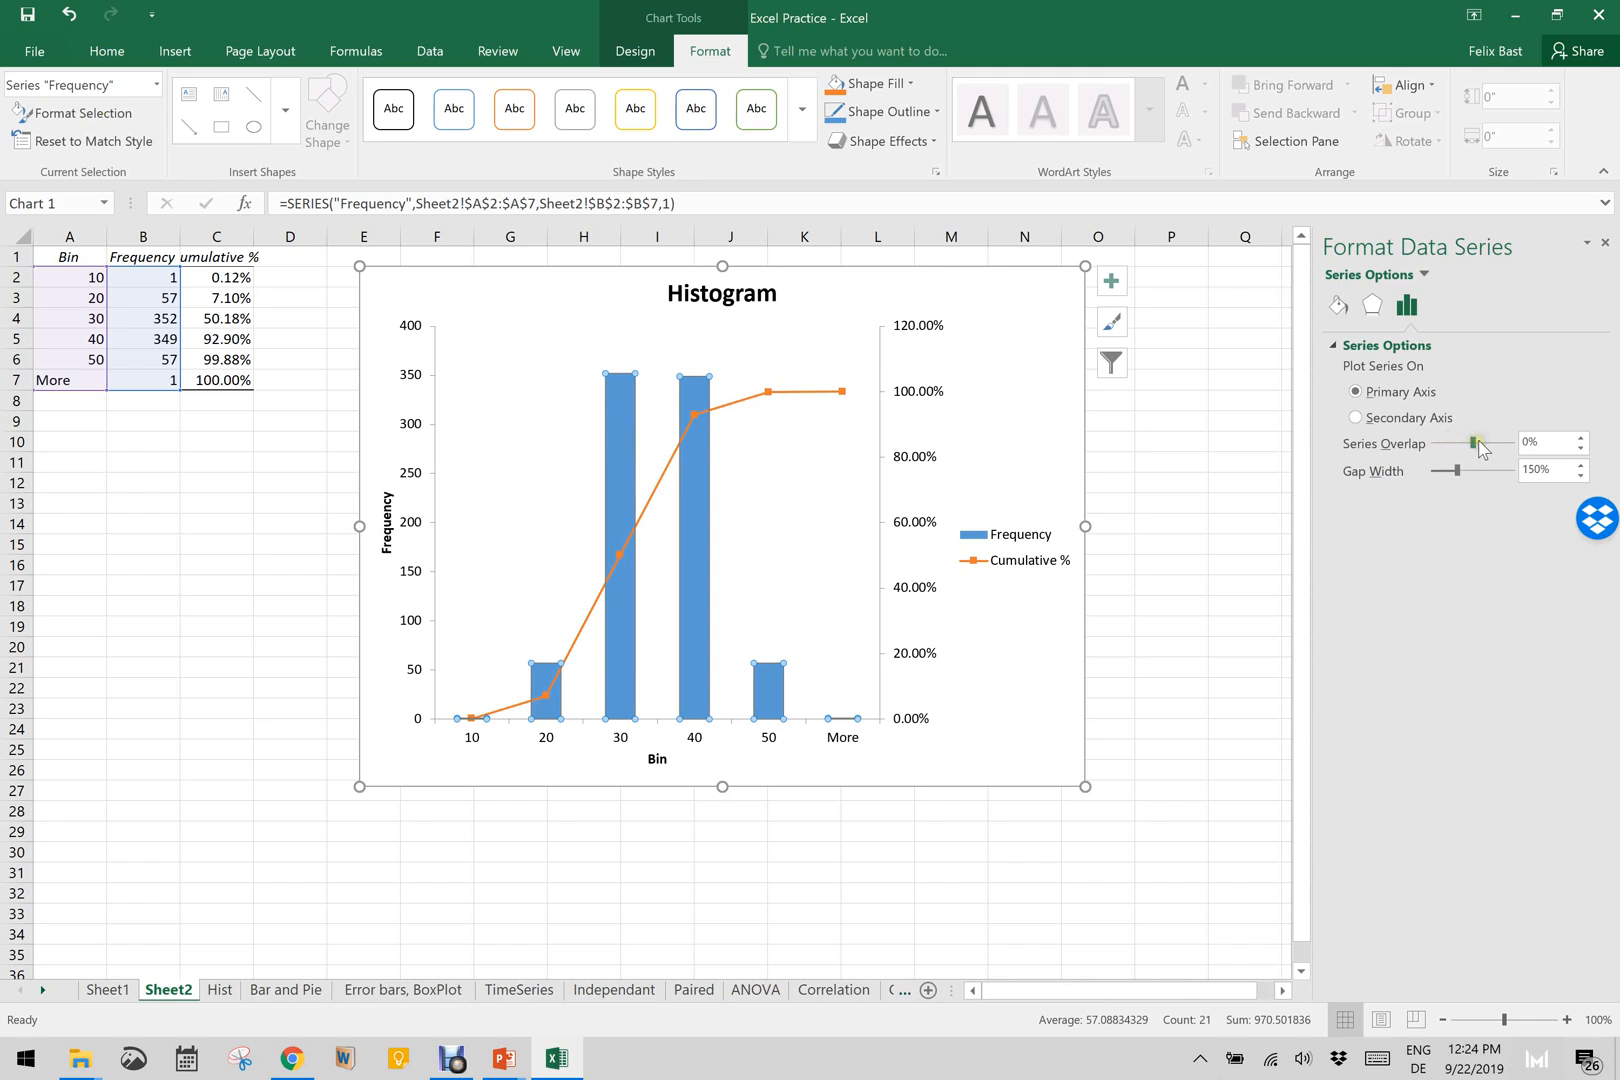
pyautogui.moveTo(1457, 468); pyautogui.dragTo(1422, 472)
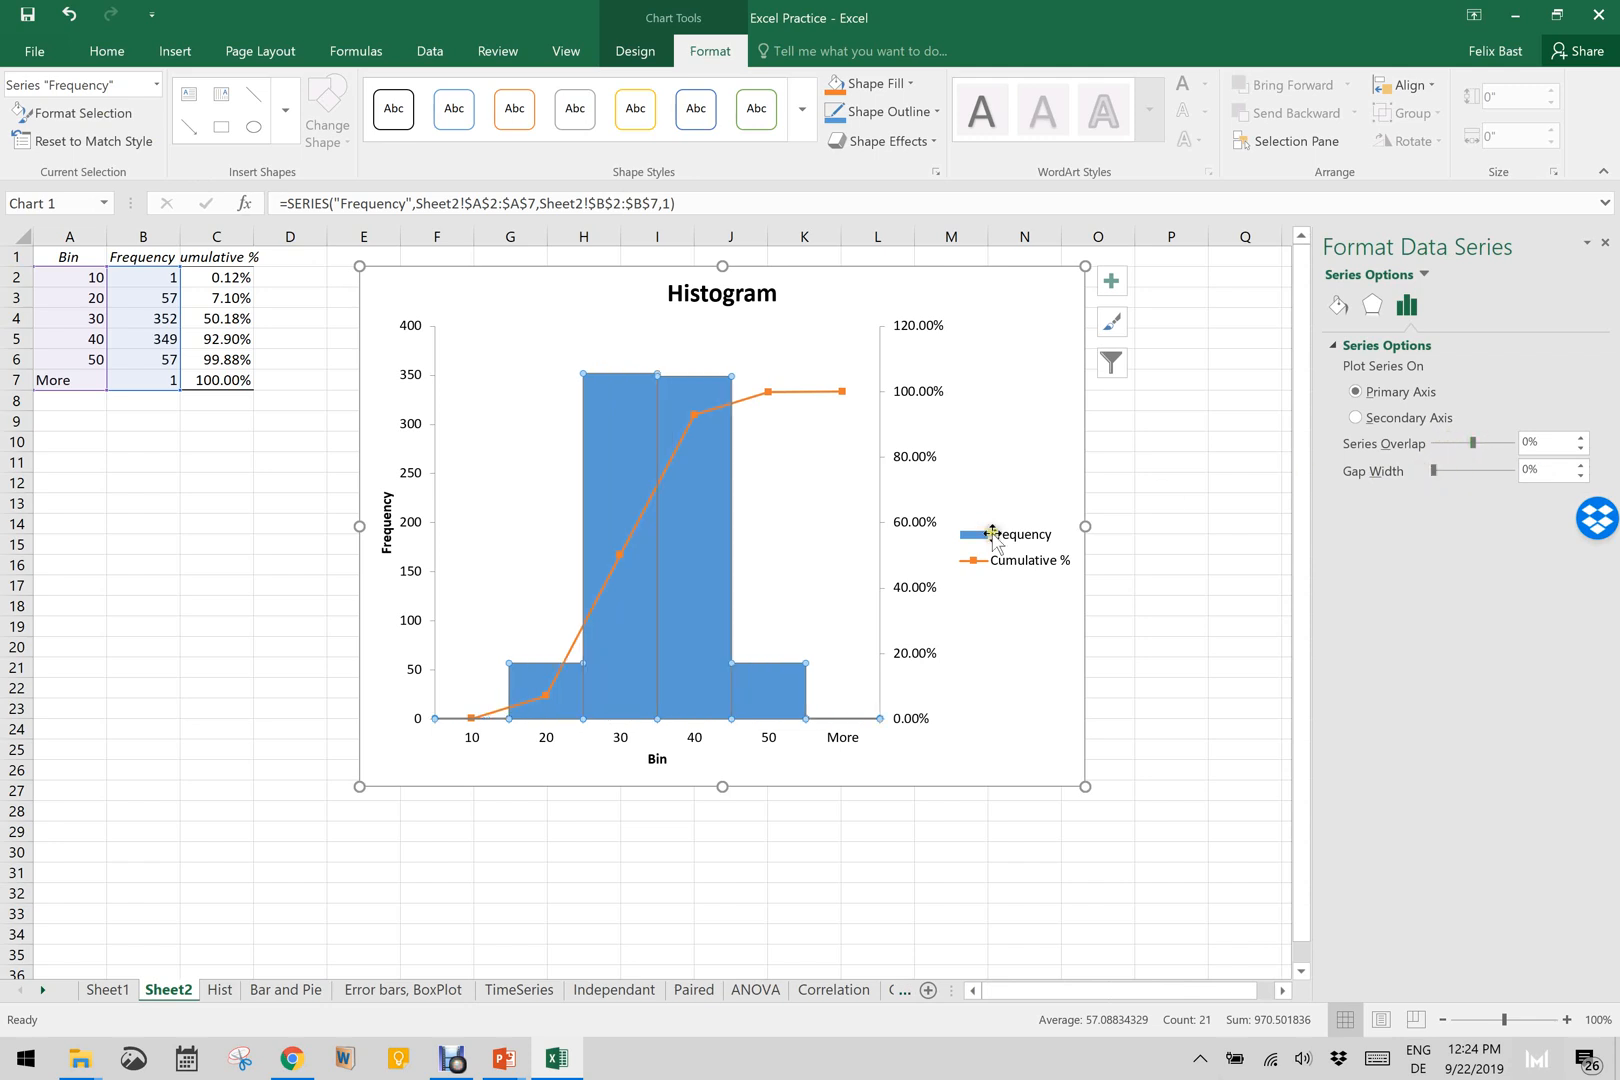
pyautogui.click(1172, 687)
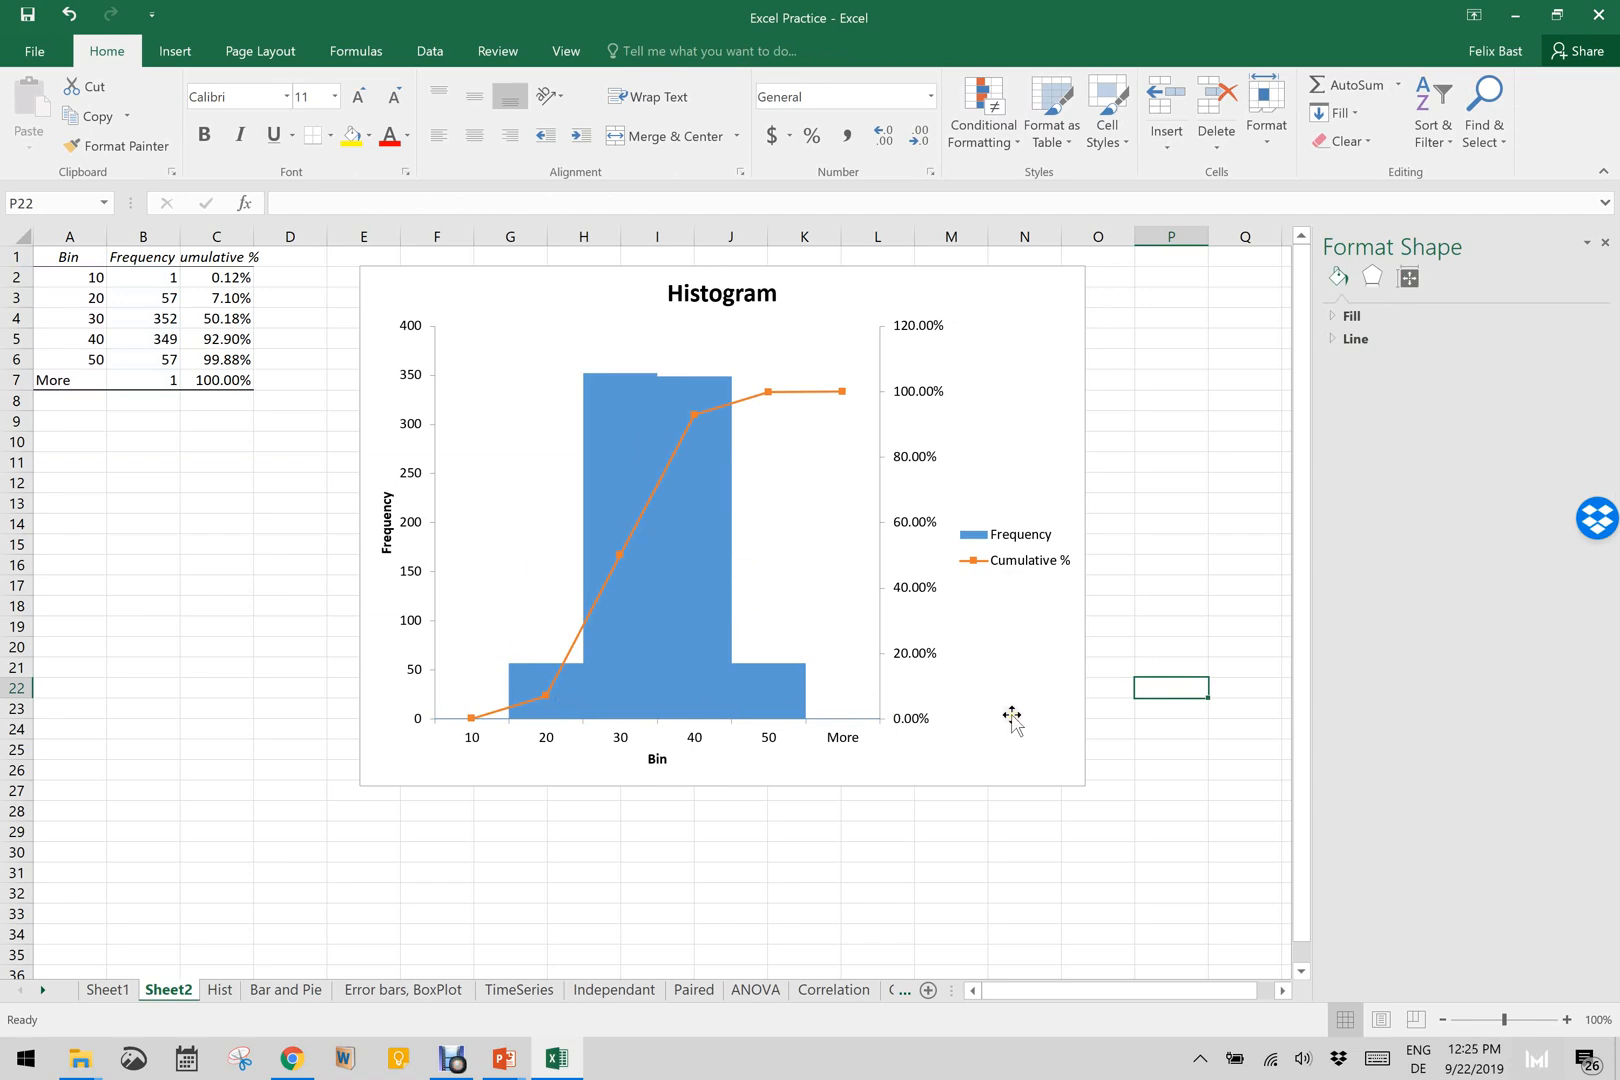
# Step: Return to the Hist sheet and clear the bin values in column U, covering cells U19 to U26
pyautogui.click(220, 990)
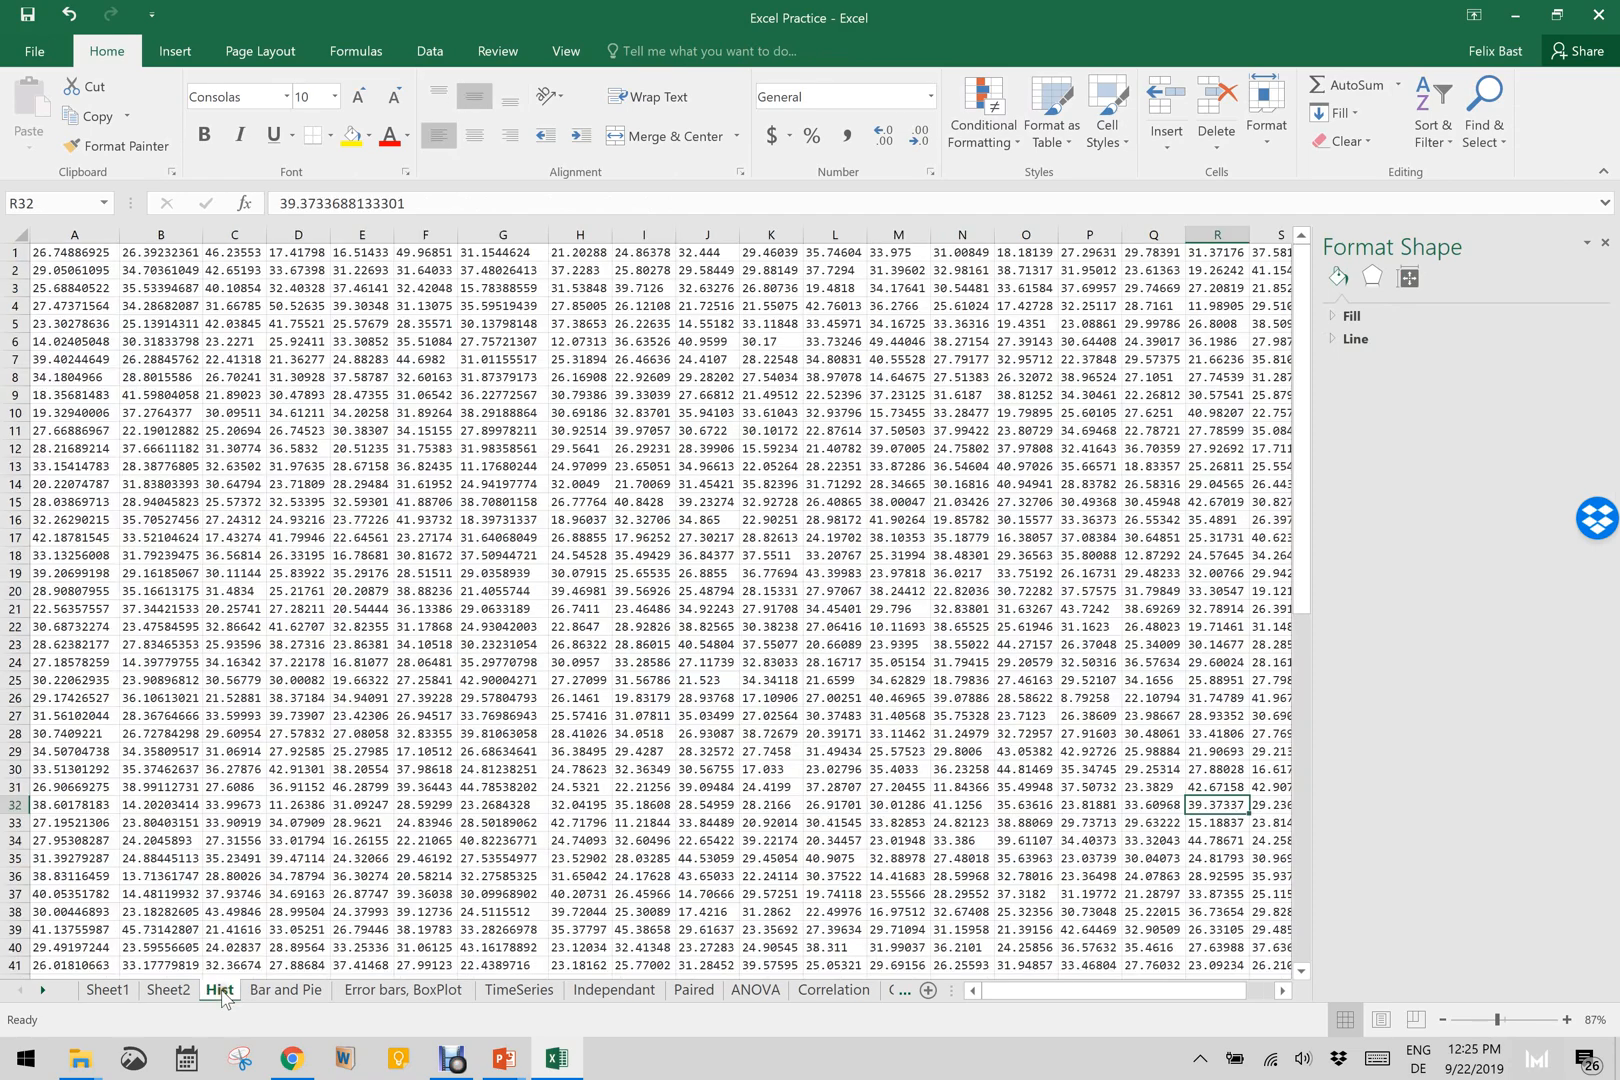
pyautogui.hscroll(3, 1014, 663)
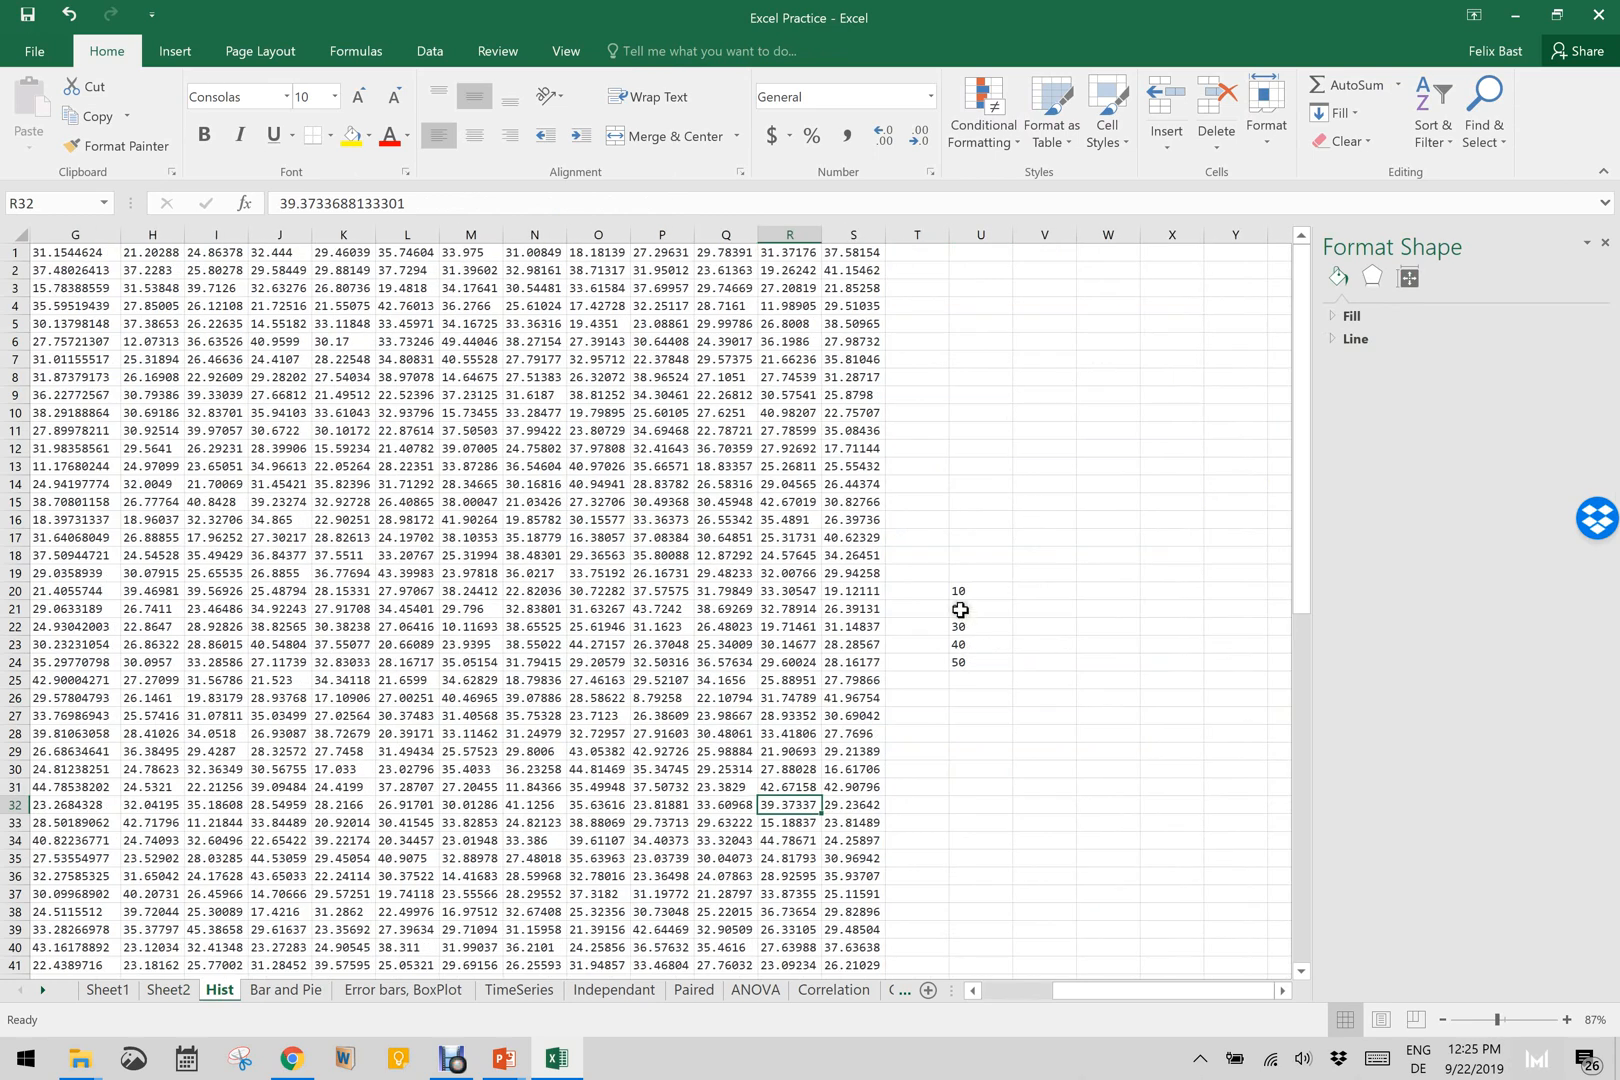
pyautogui.click(960, 592)
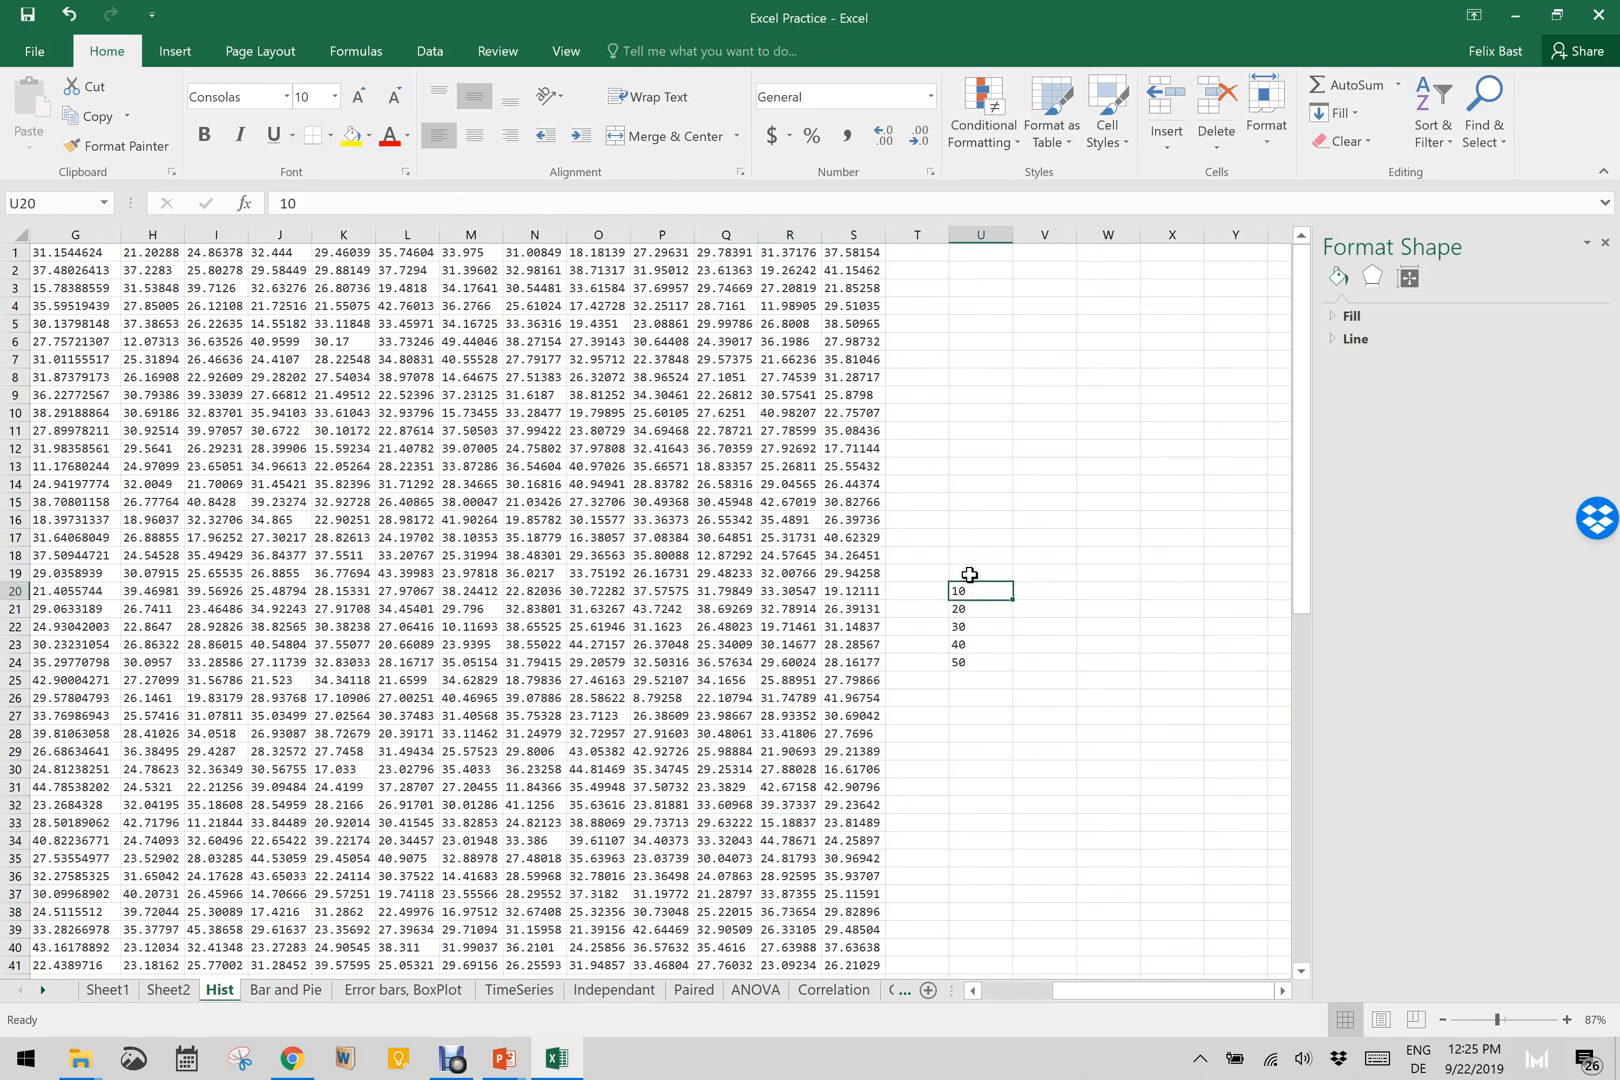
pyautogui.moveTo(969, 575); pyautogui.dragTo(965, 692)
pyautogui.press('Delete')
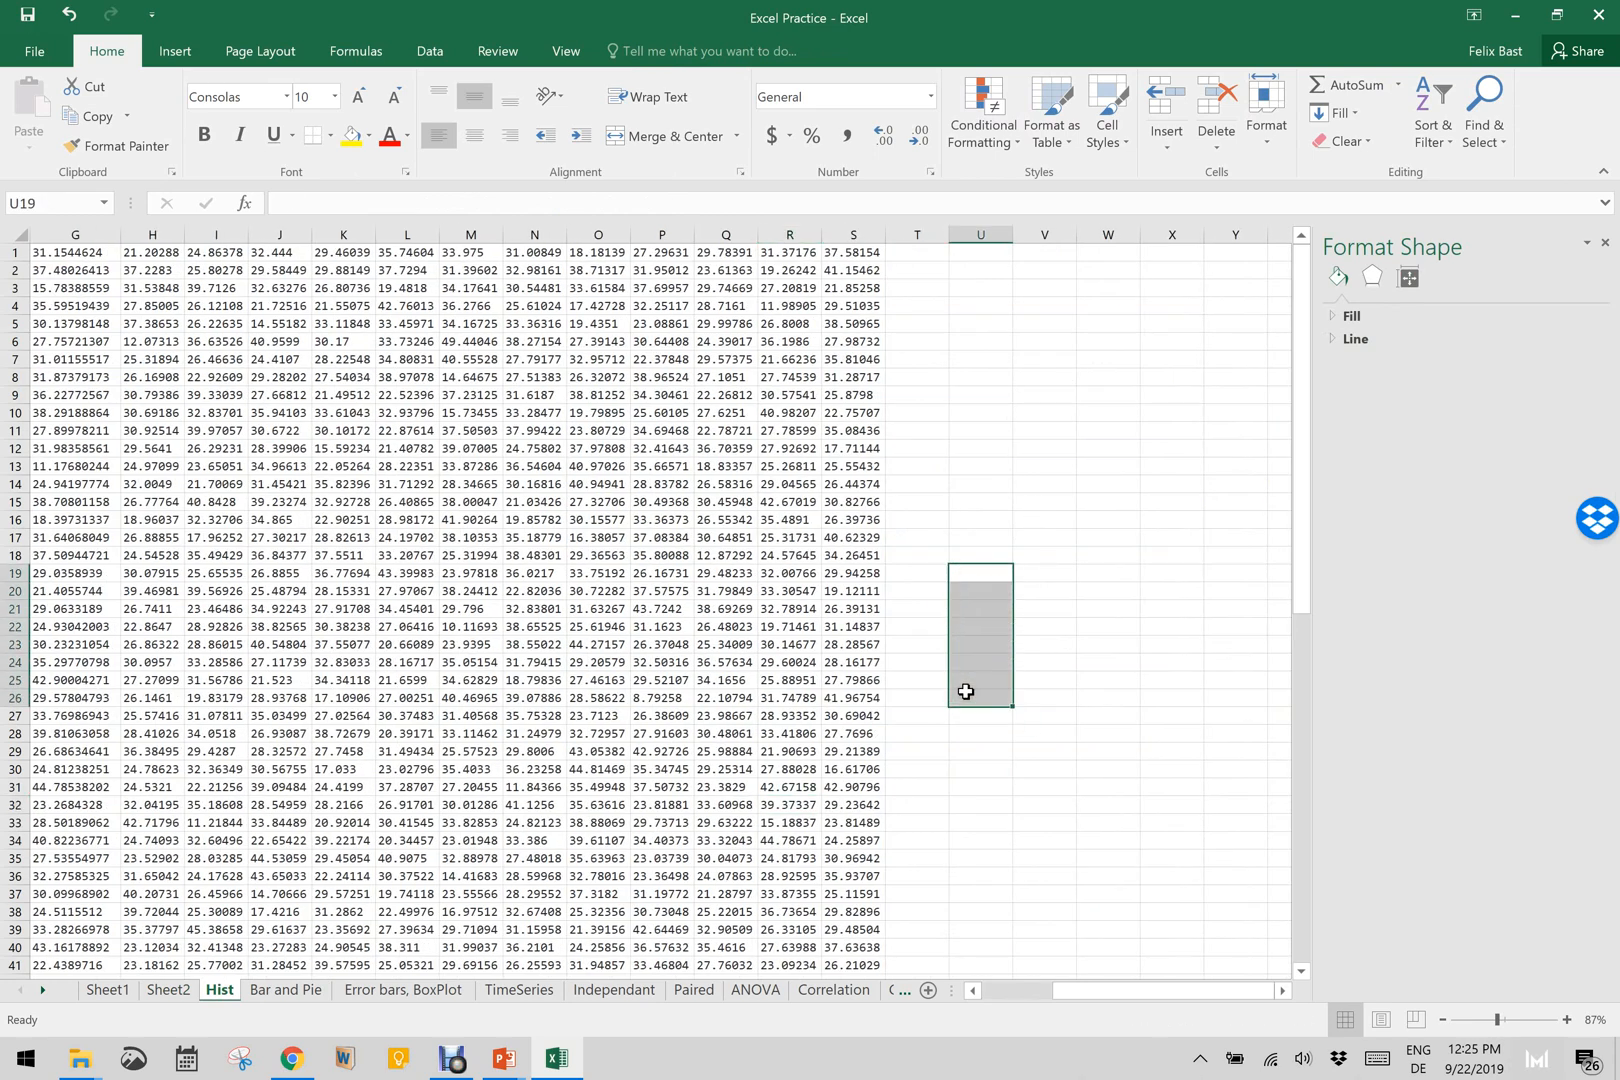
# Step: Enter 5, 10 and 15 in cells U19 to U21 and fill the series down to 50 in U28
pyautogui.click(976, 572)
pyautogui.write('5')
pyautogui.press('Return')
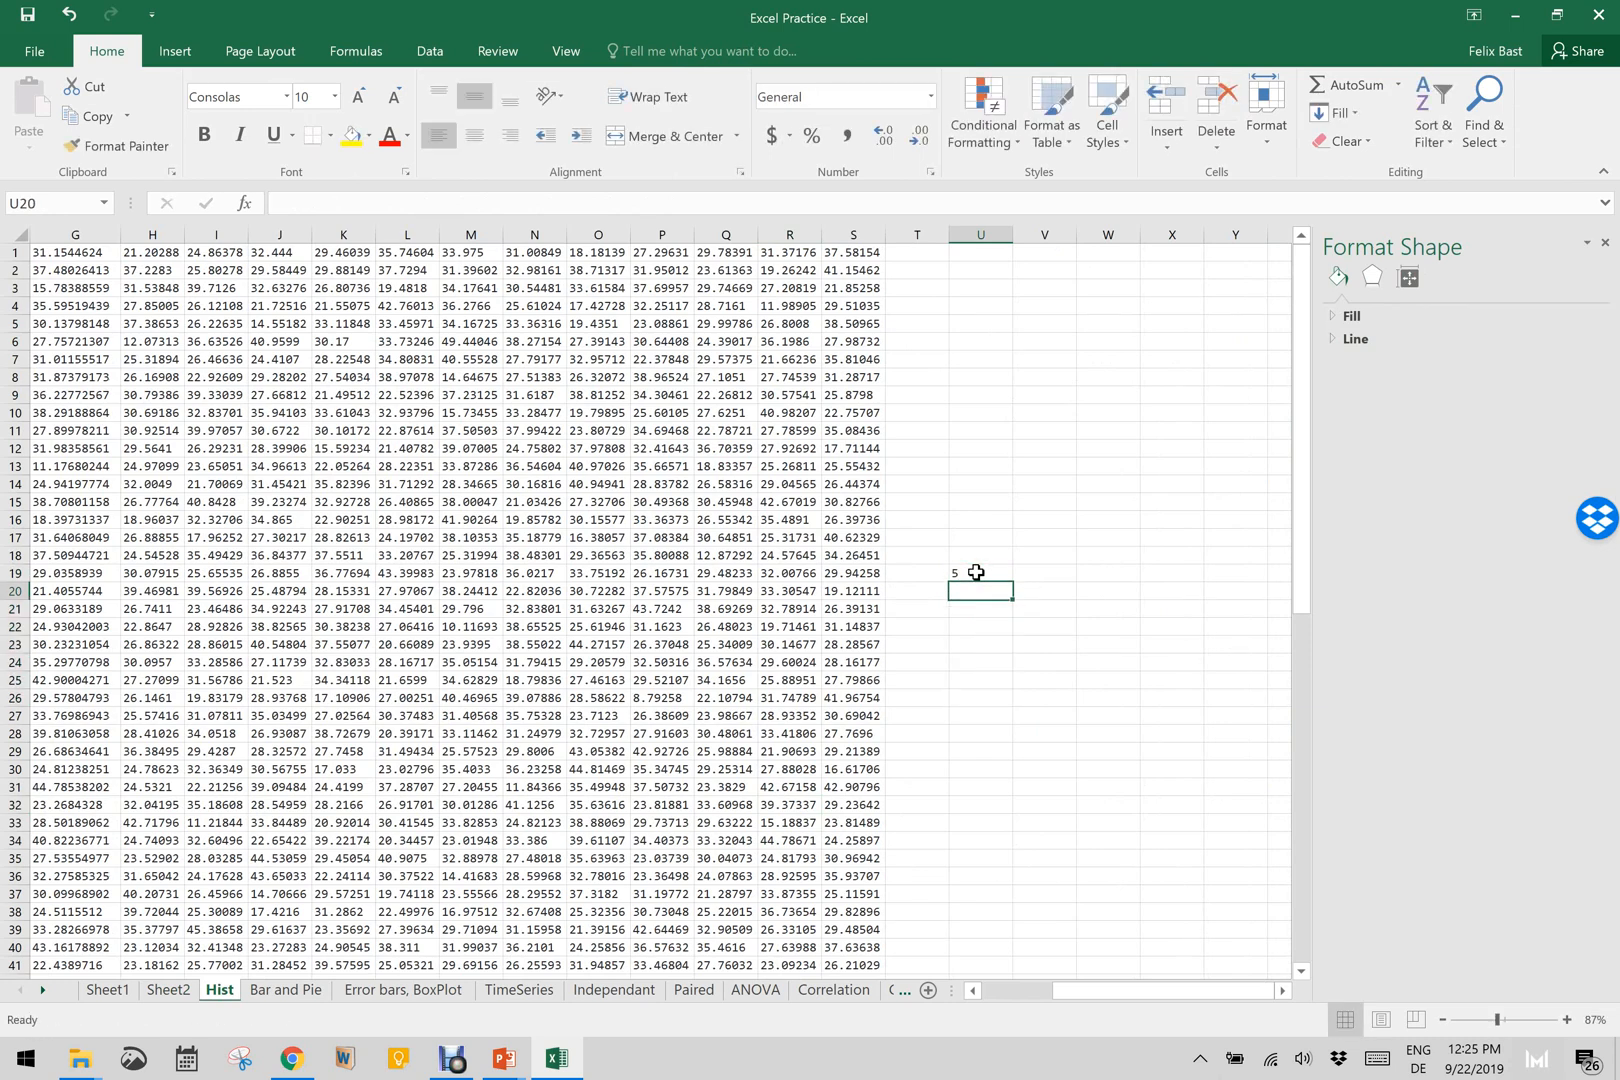
pyautogui.write('10')
pyautogui.press('Return')
pyautogui.write('1')
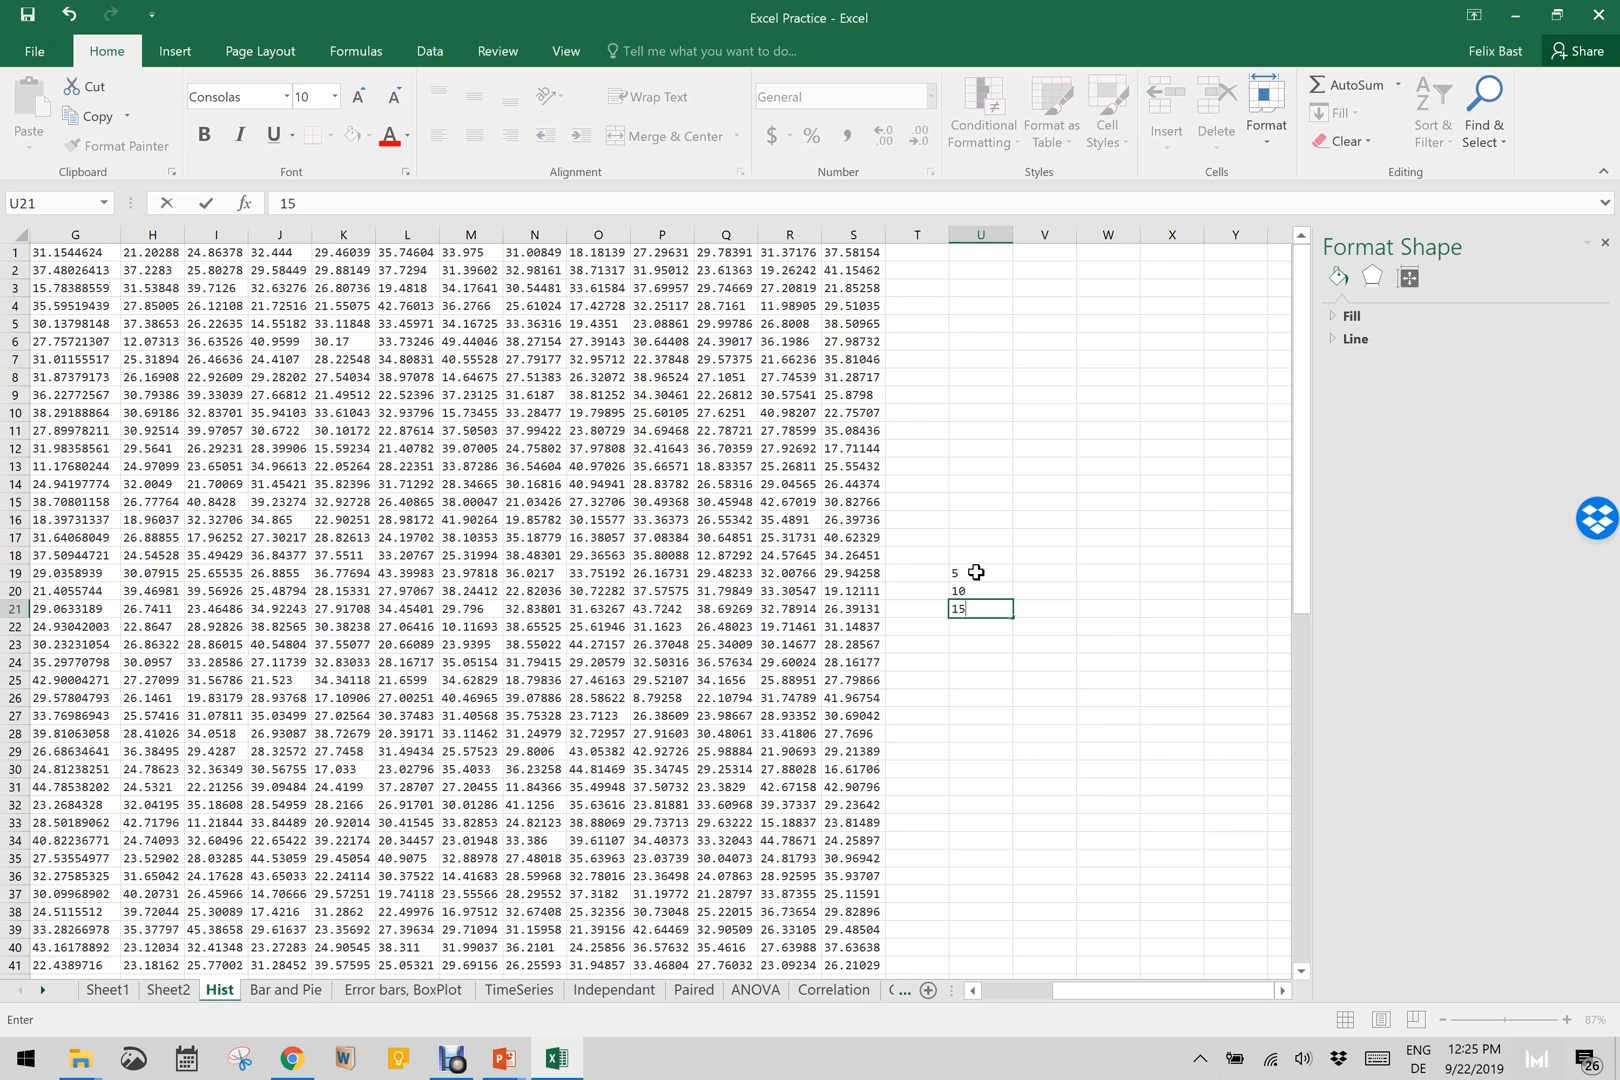
pyautogui.write('5')
pyautogui.press('Return')
pyautogui.moveTo(976, 572); pyautogui.dragTo(1001, 750)
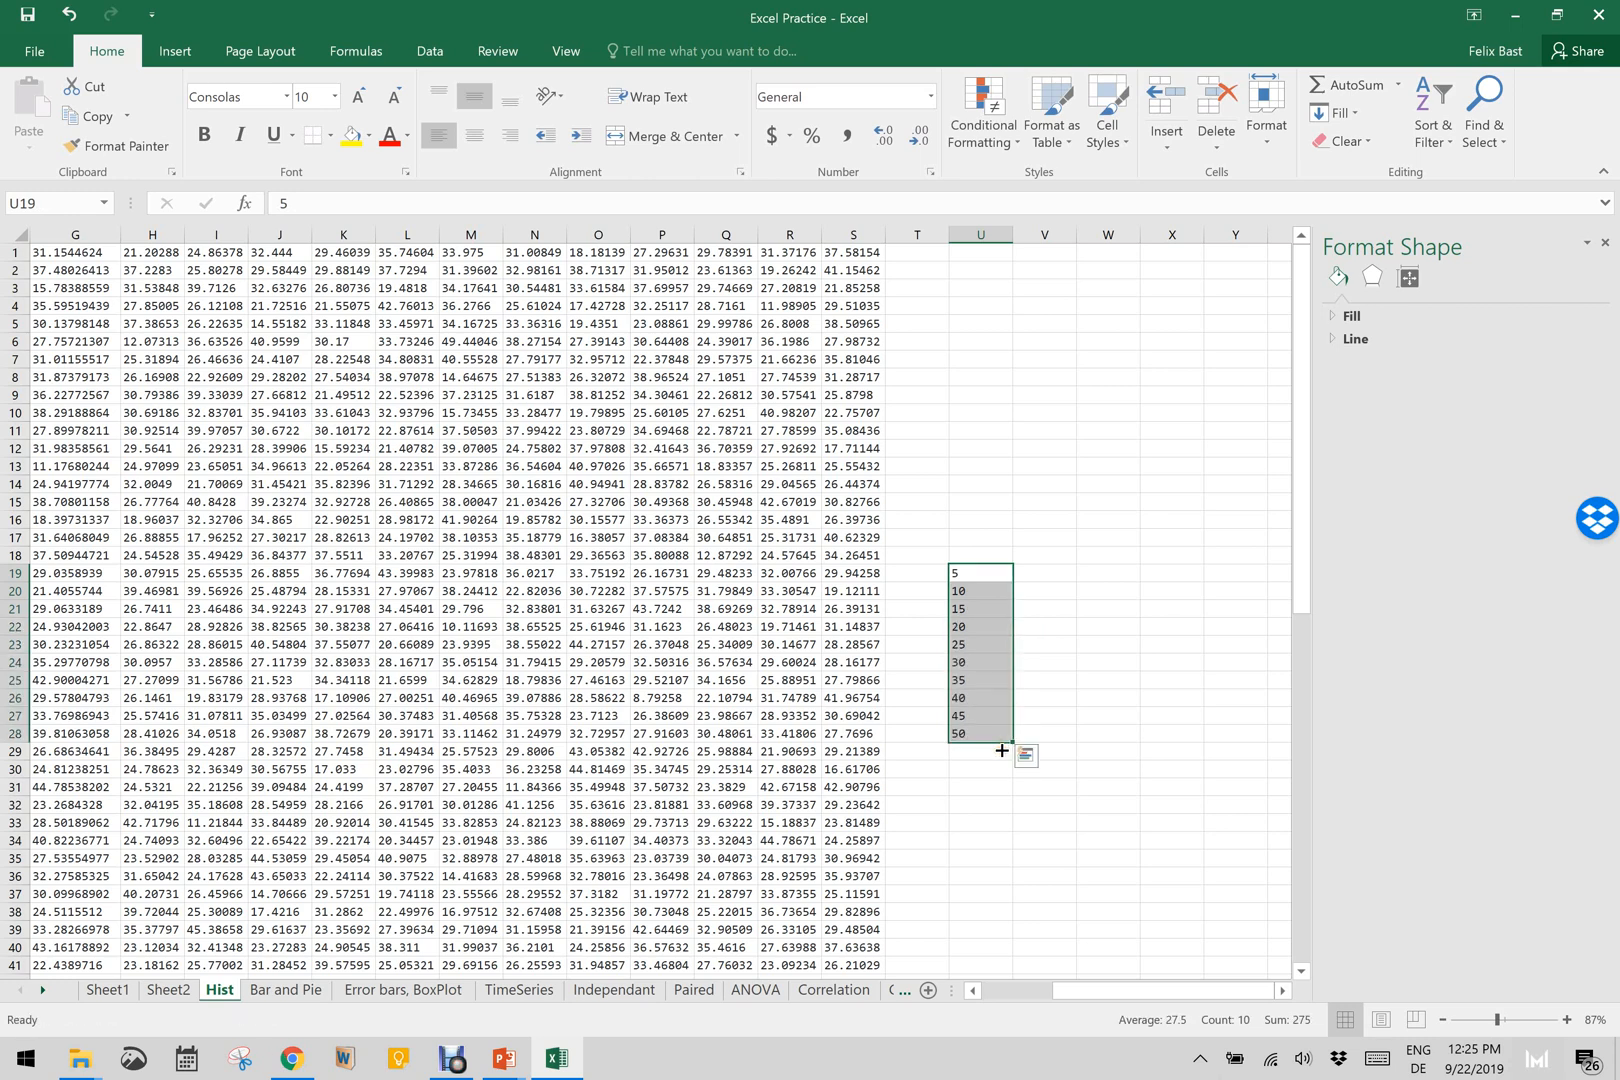
pyautogui.click(1081, 590)
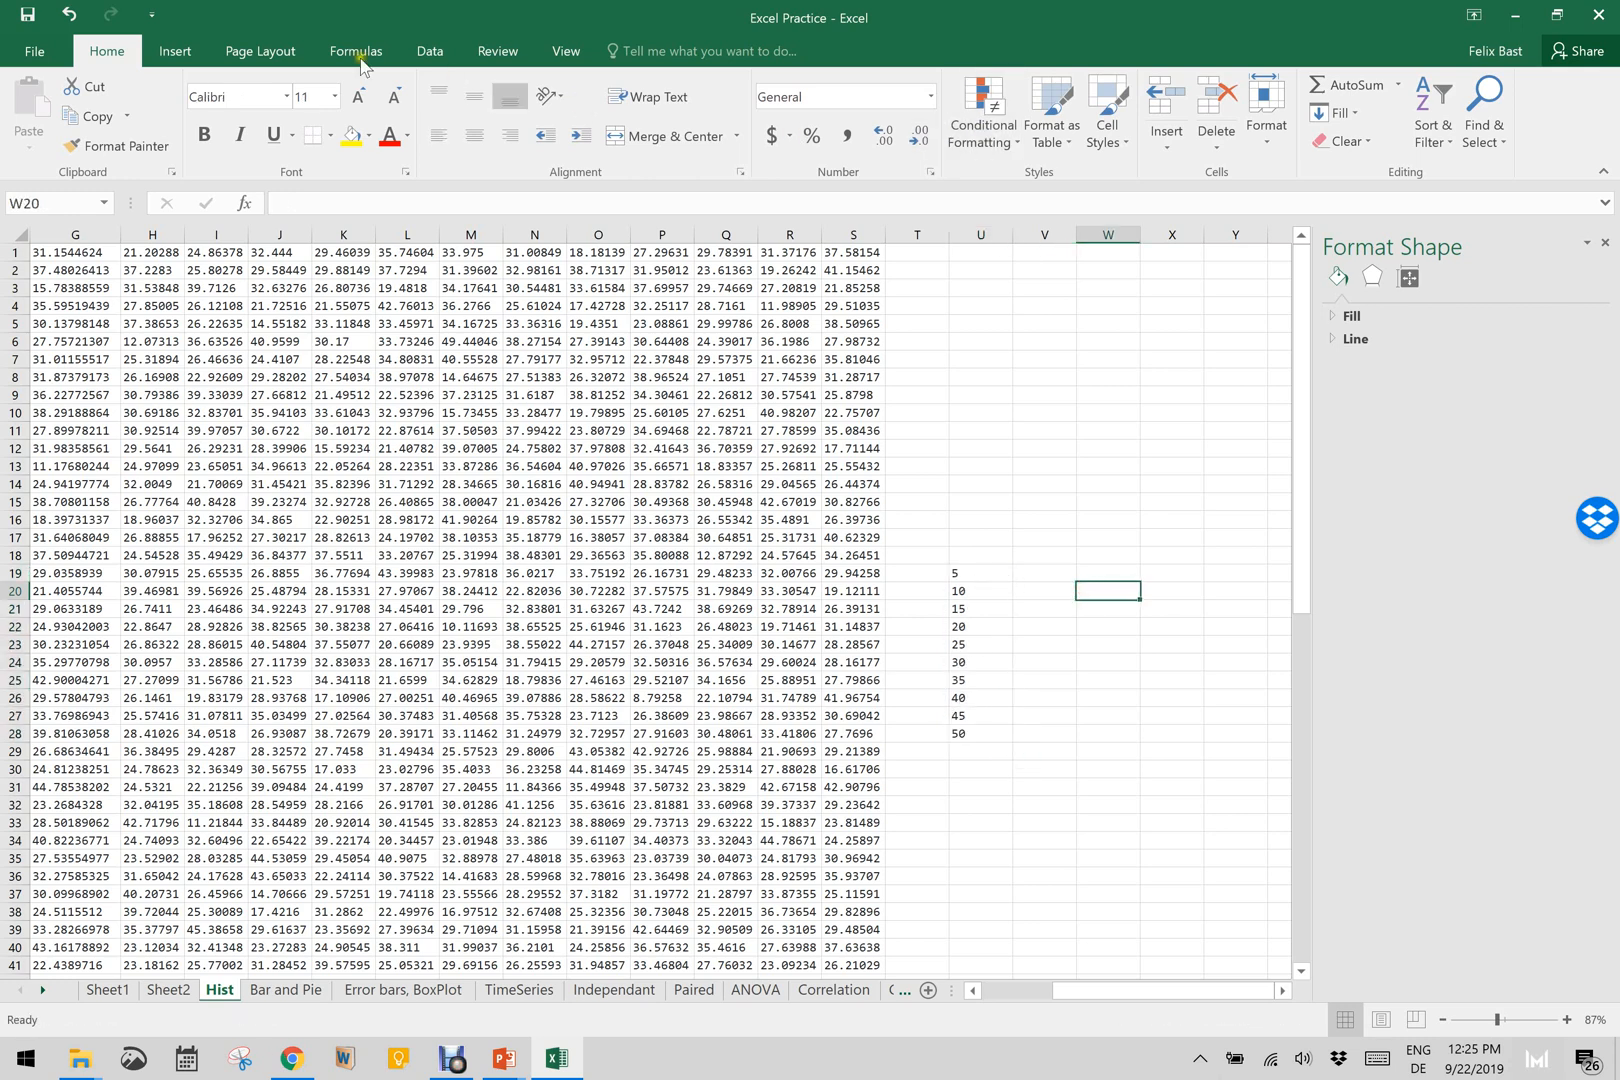
# Step: Run the Histogram analysis on $A$1:$S$43 with bin range $U$19:$U$28, outputting cumulative percentage and a chart to a new worksheet
pyautogui.click(418, 47)
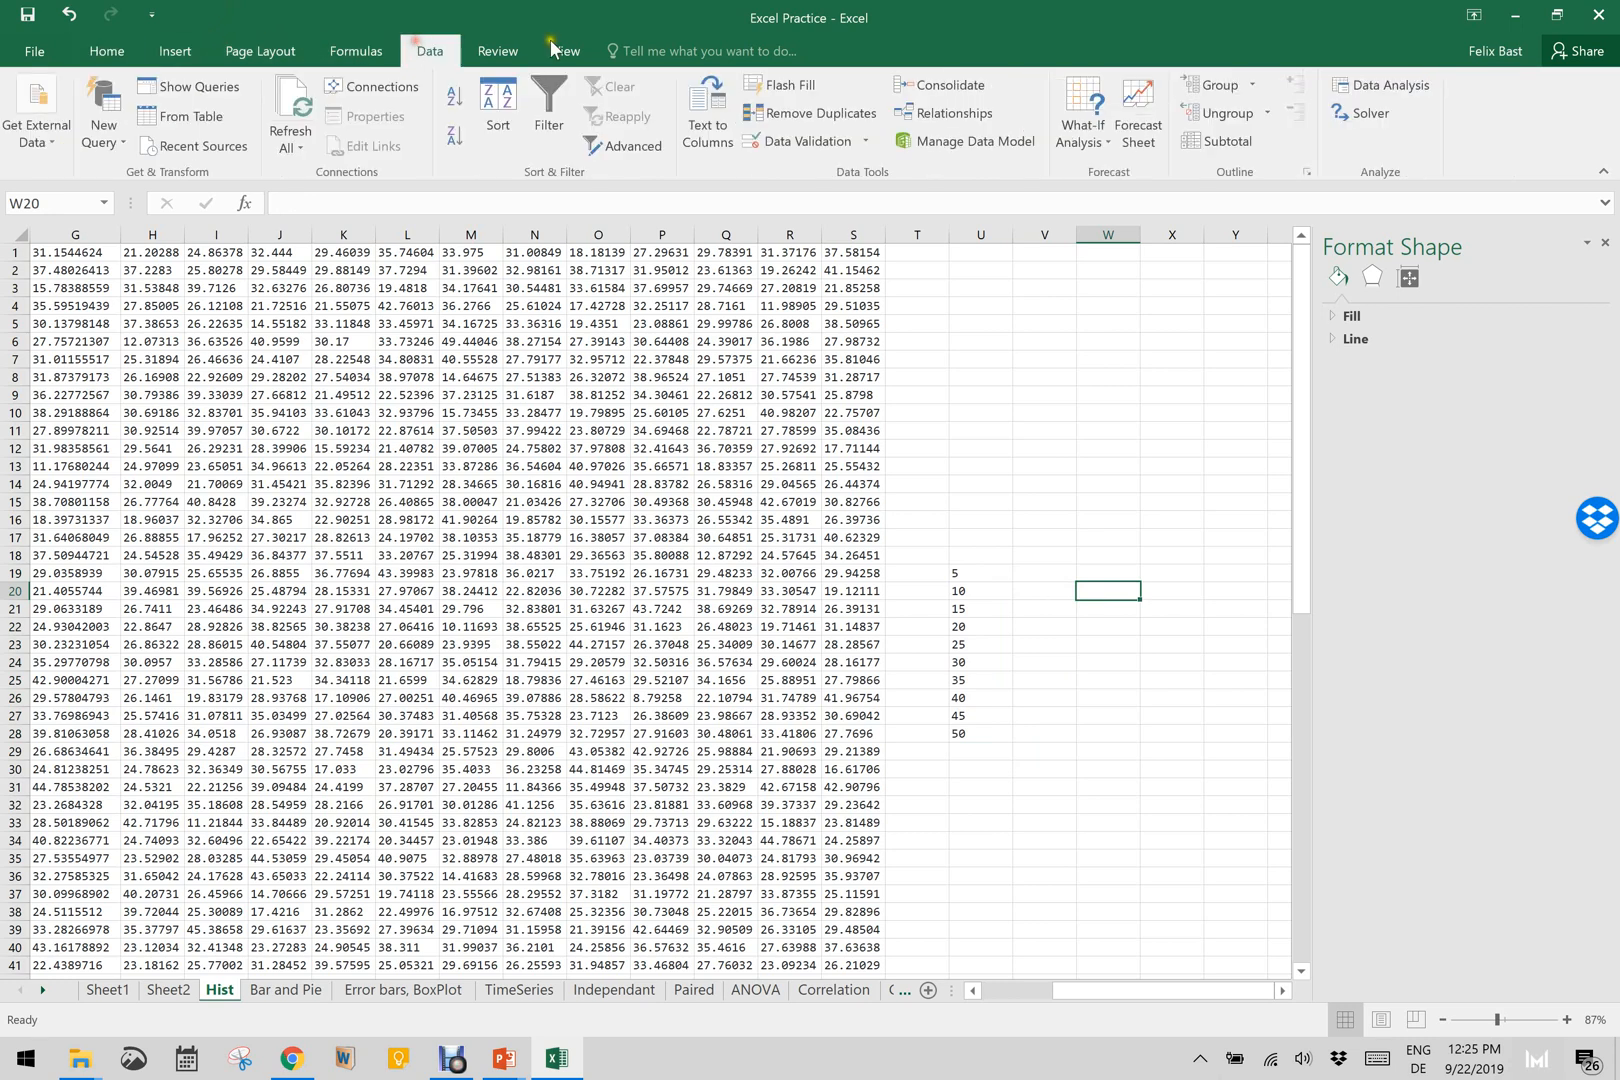
pyautogui.click(1376, 84)
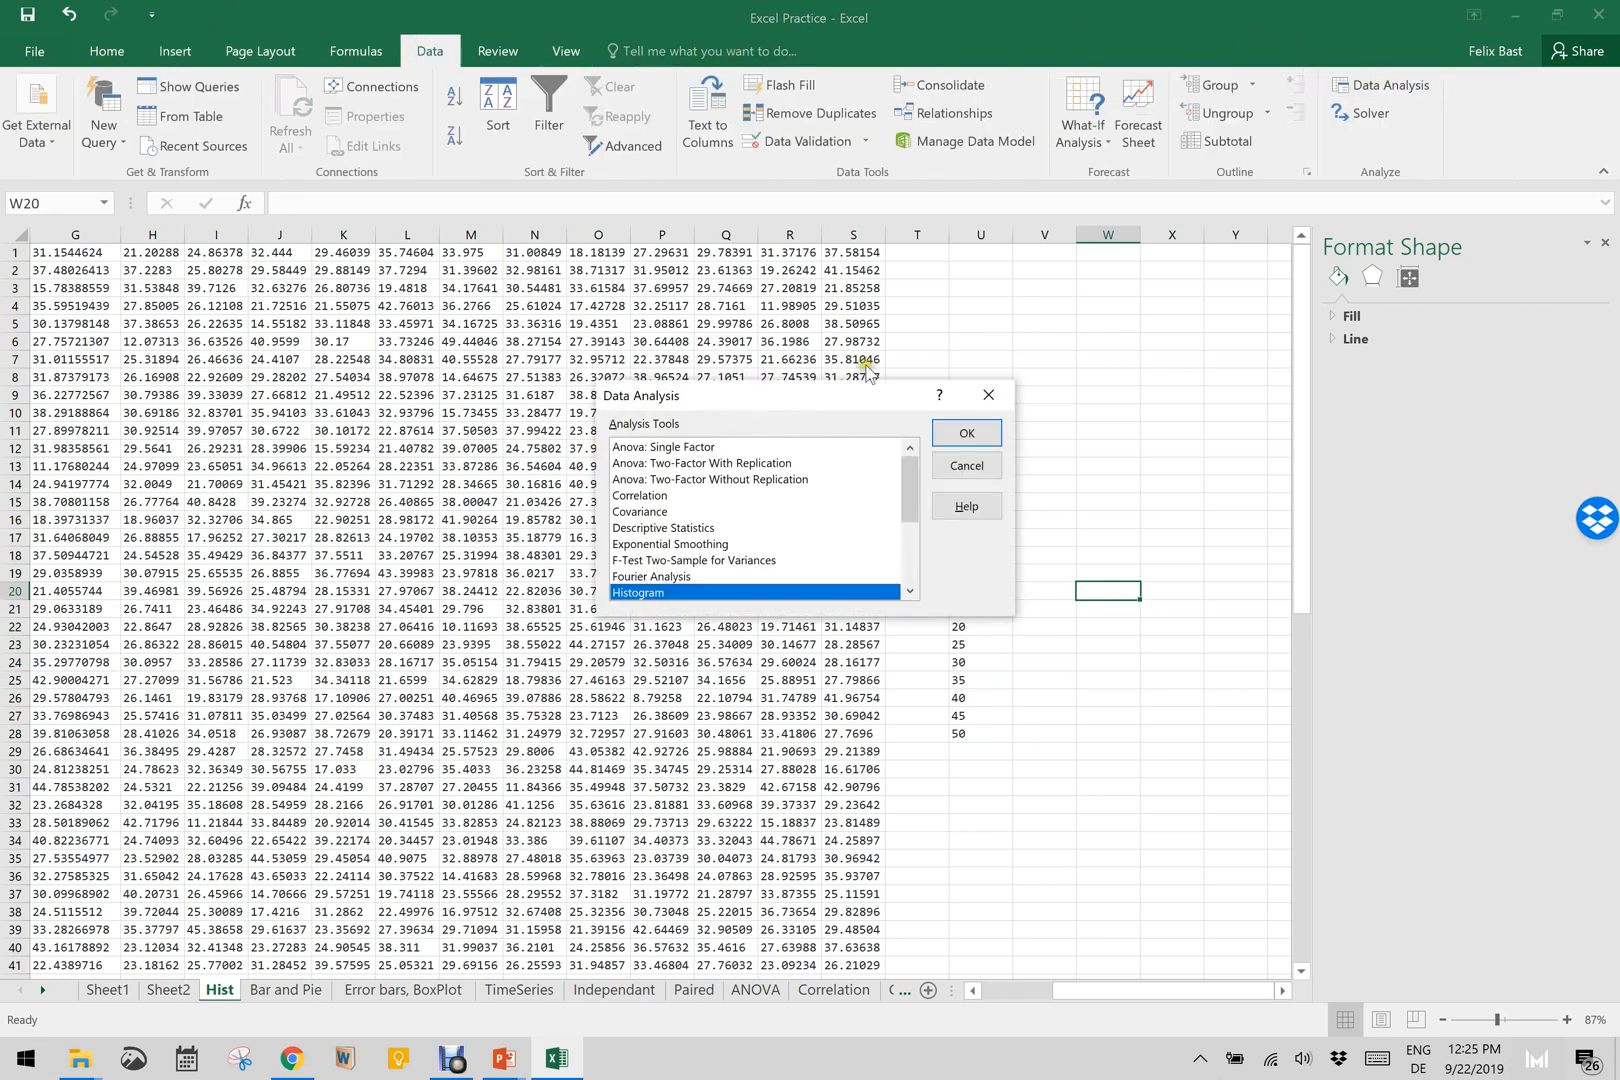
pyautogui.click(964, 433)
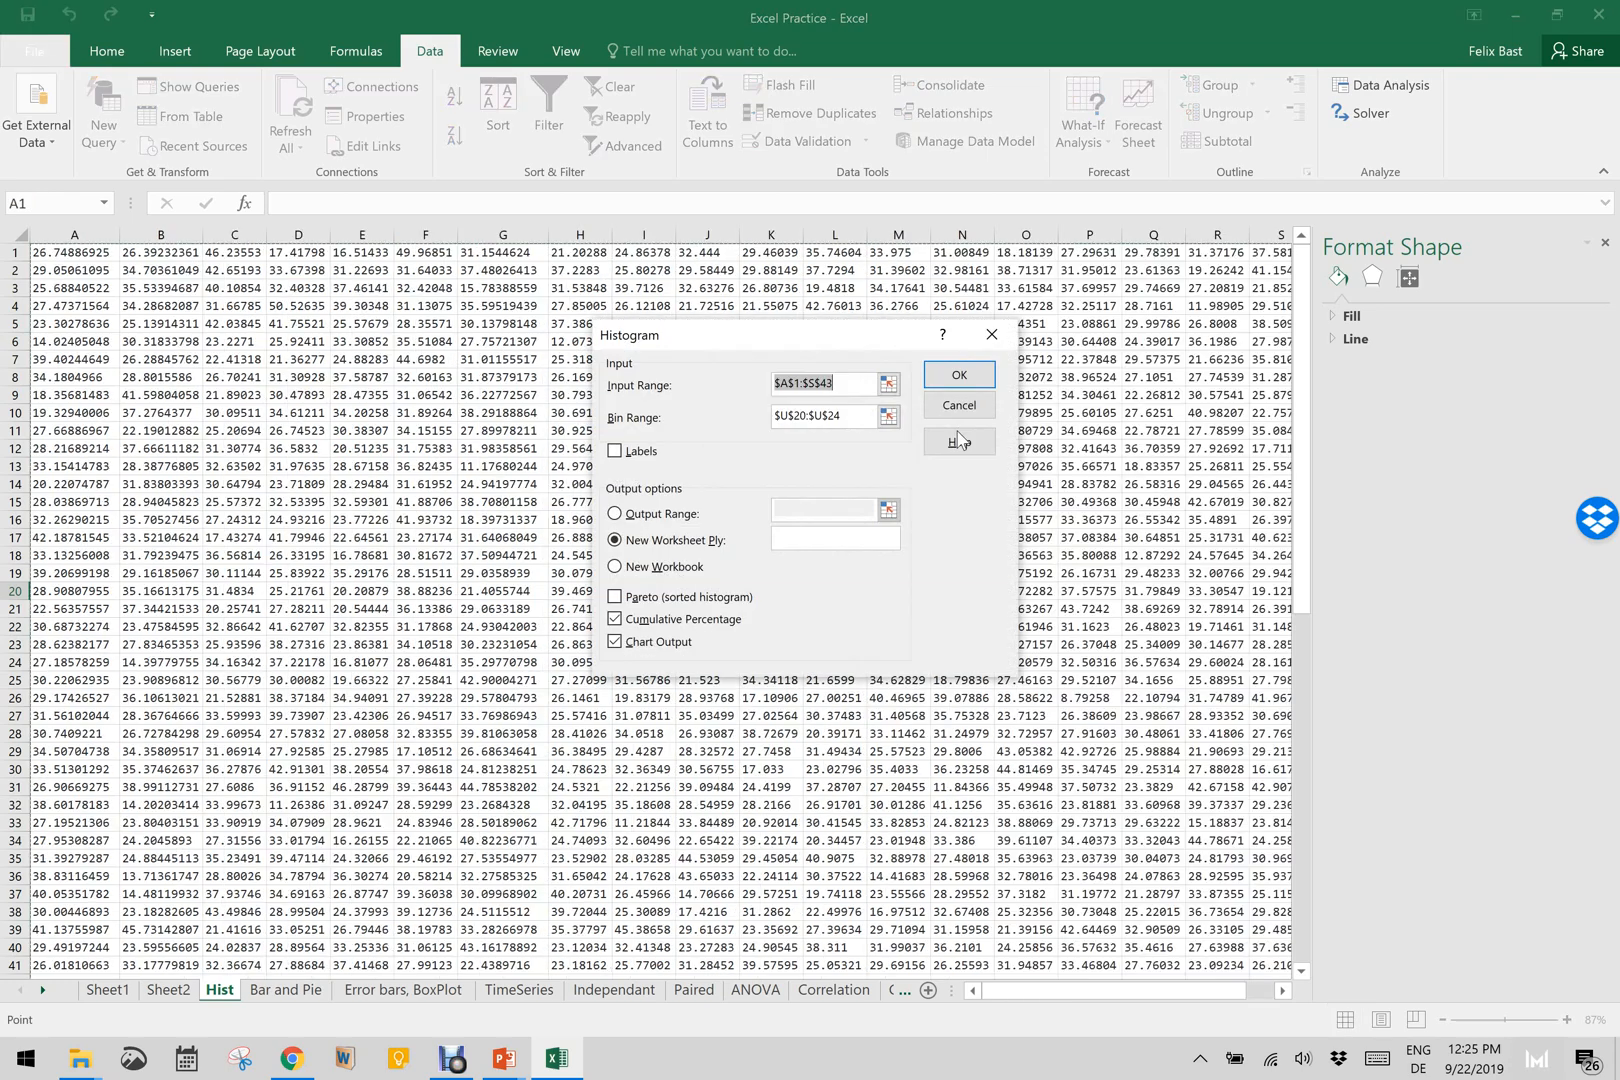
pyautogui.click(887, 416)
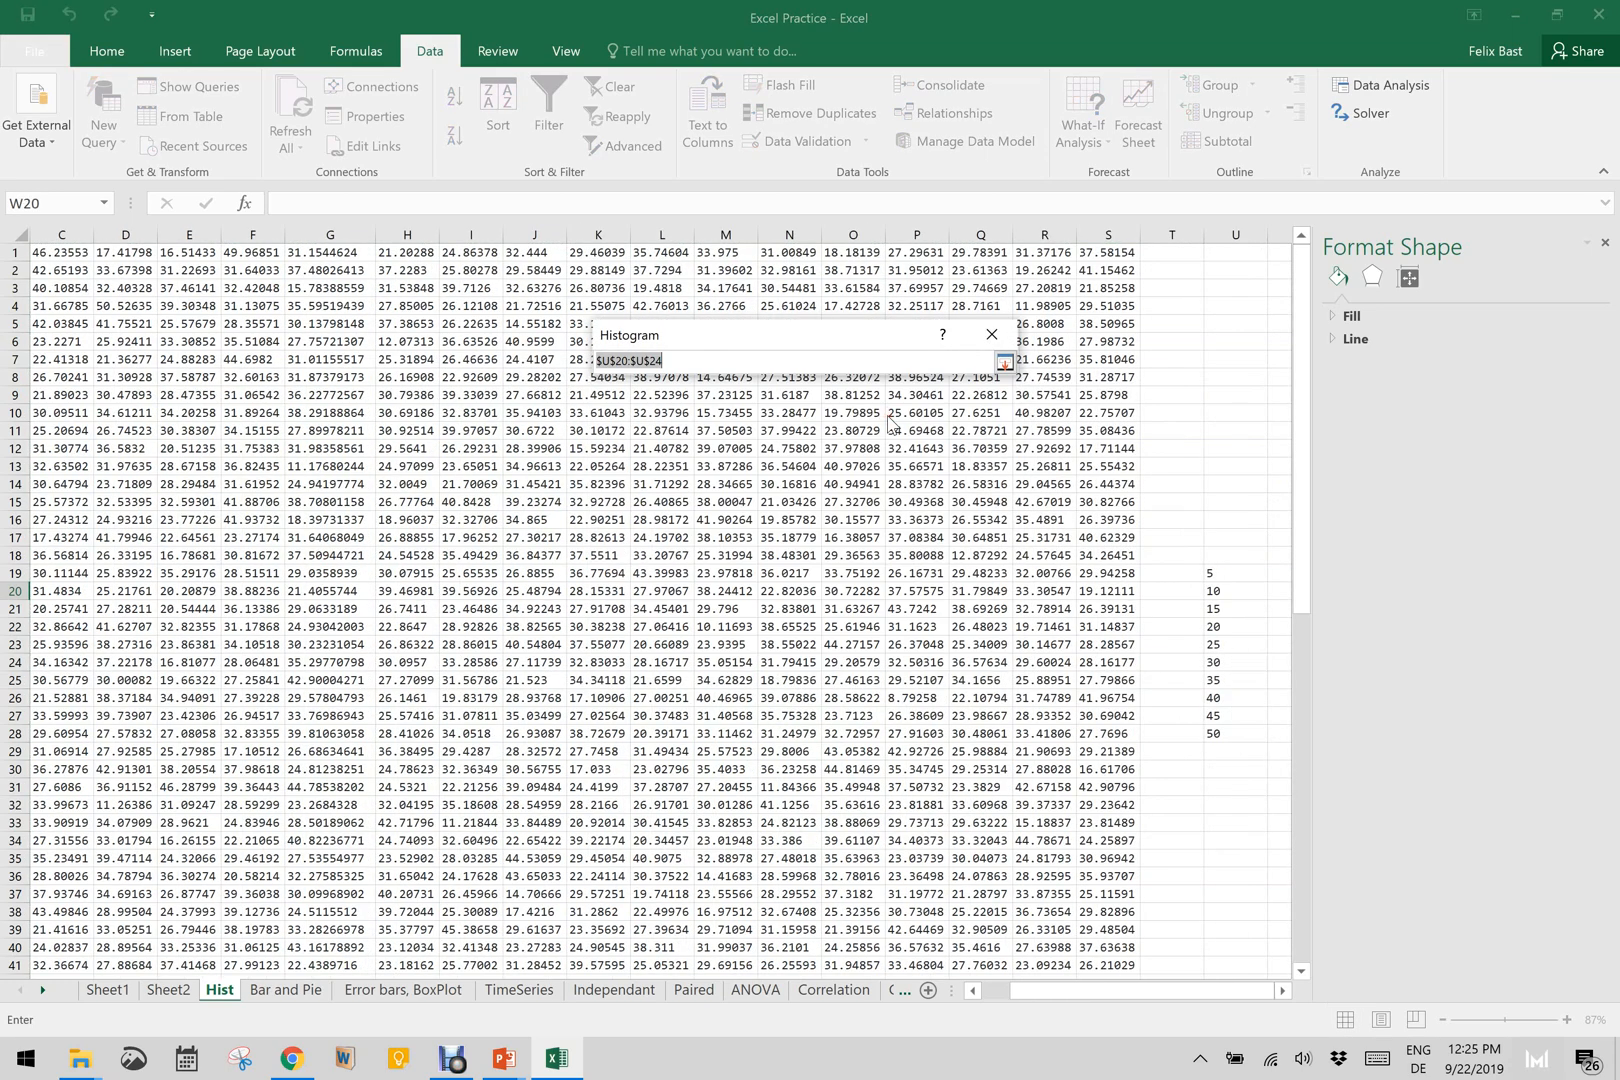
pyautogui.moveTo(1207, 572); pyautogui.dragTo(1221, 733)
pyautogui.press('Return')
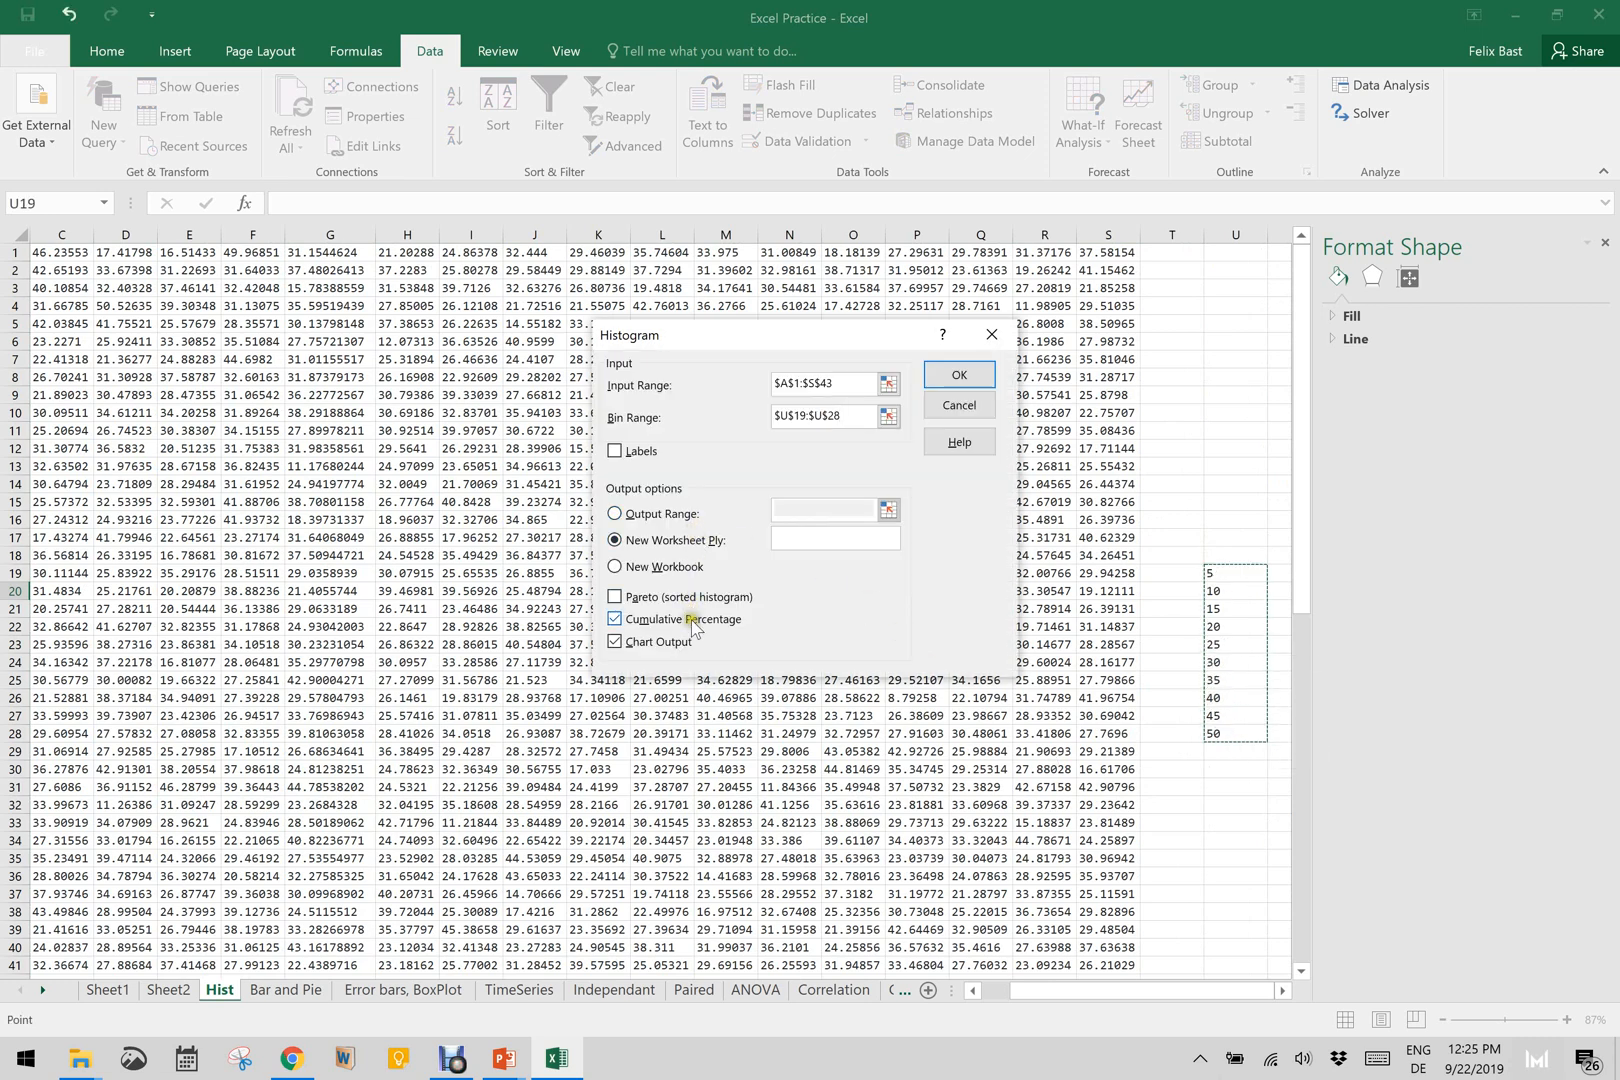
pyautogui.click(957, 374)
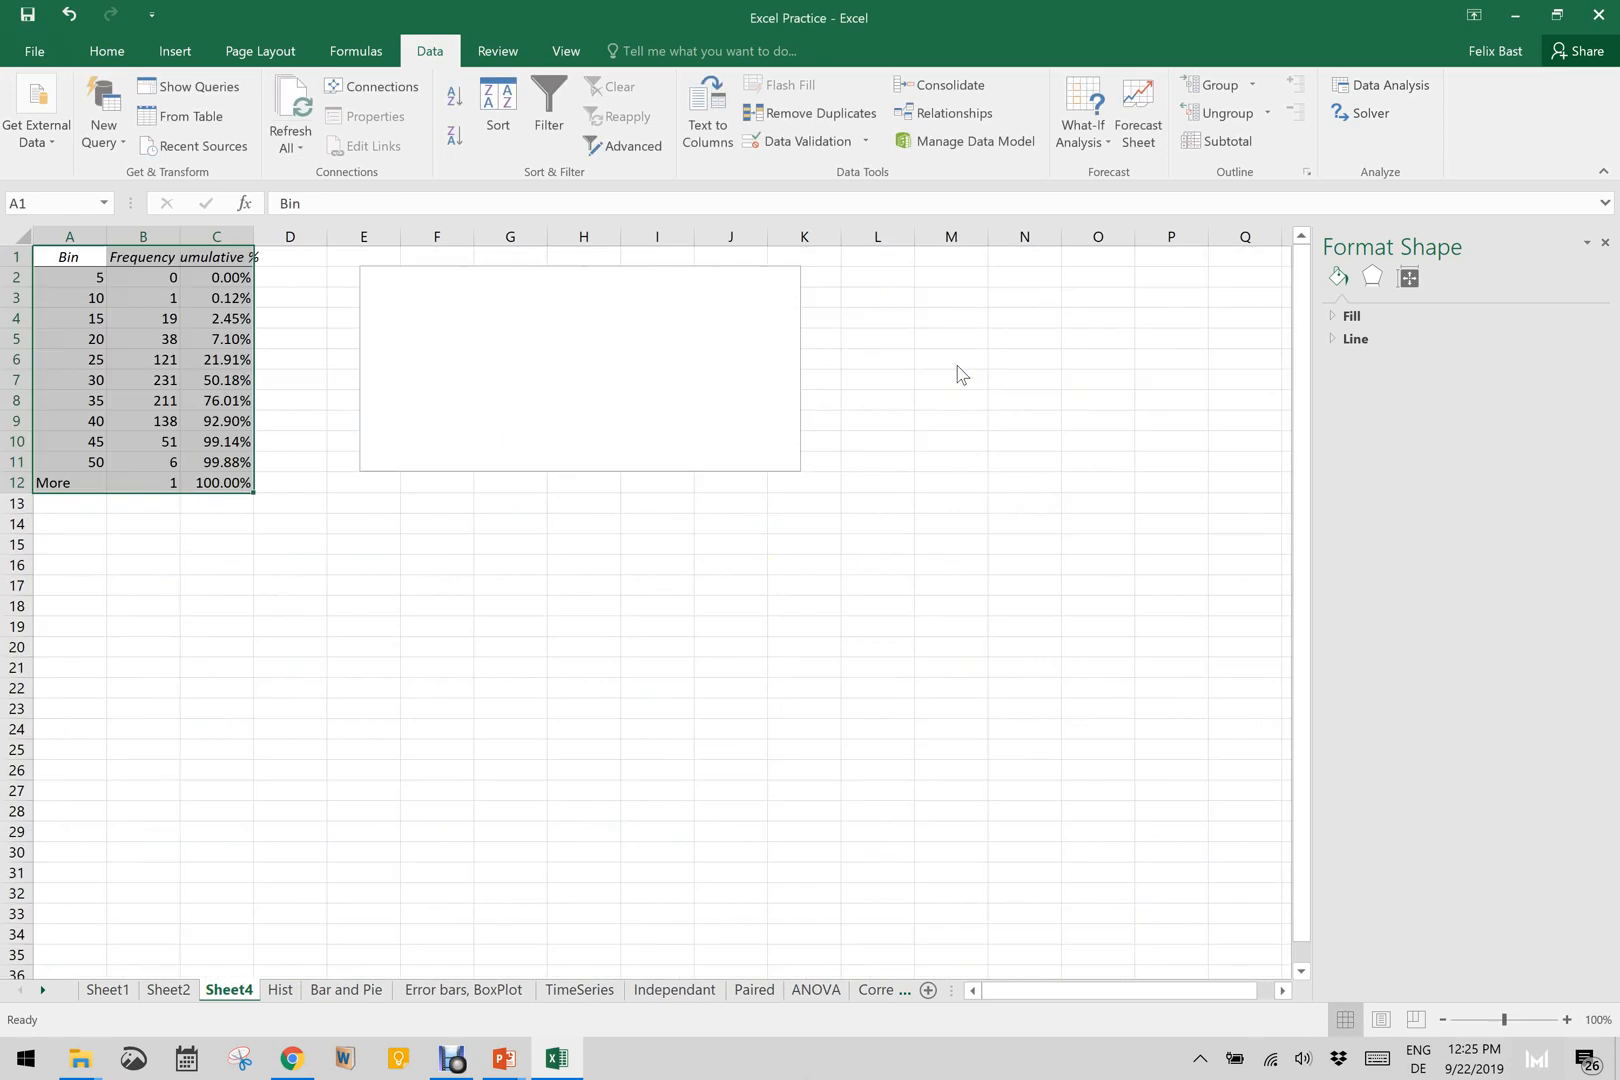
# Step: Enlarge the histogram chart on Sheet4 to span about columns E to N, down to row 28
pyautogui.click(728, 440)
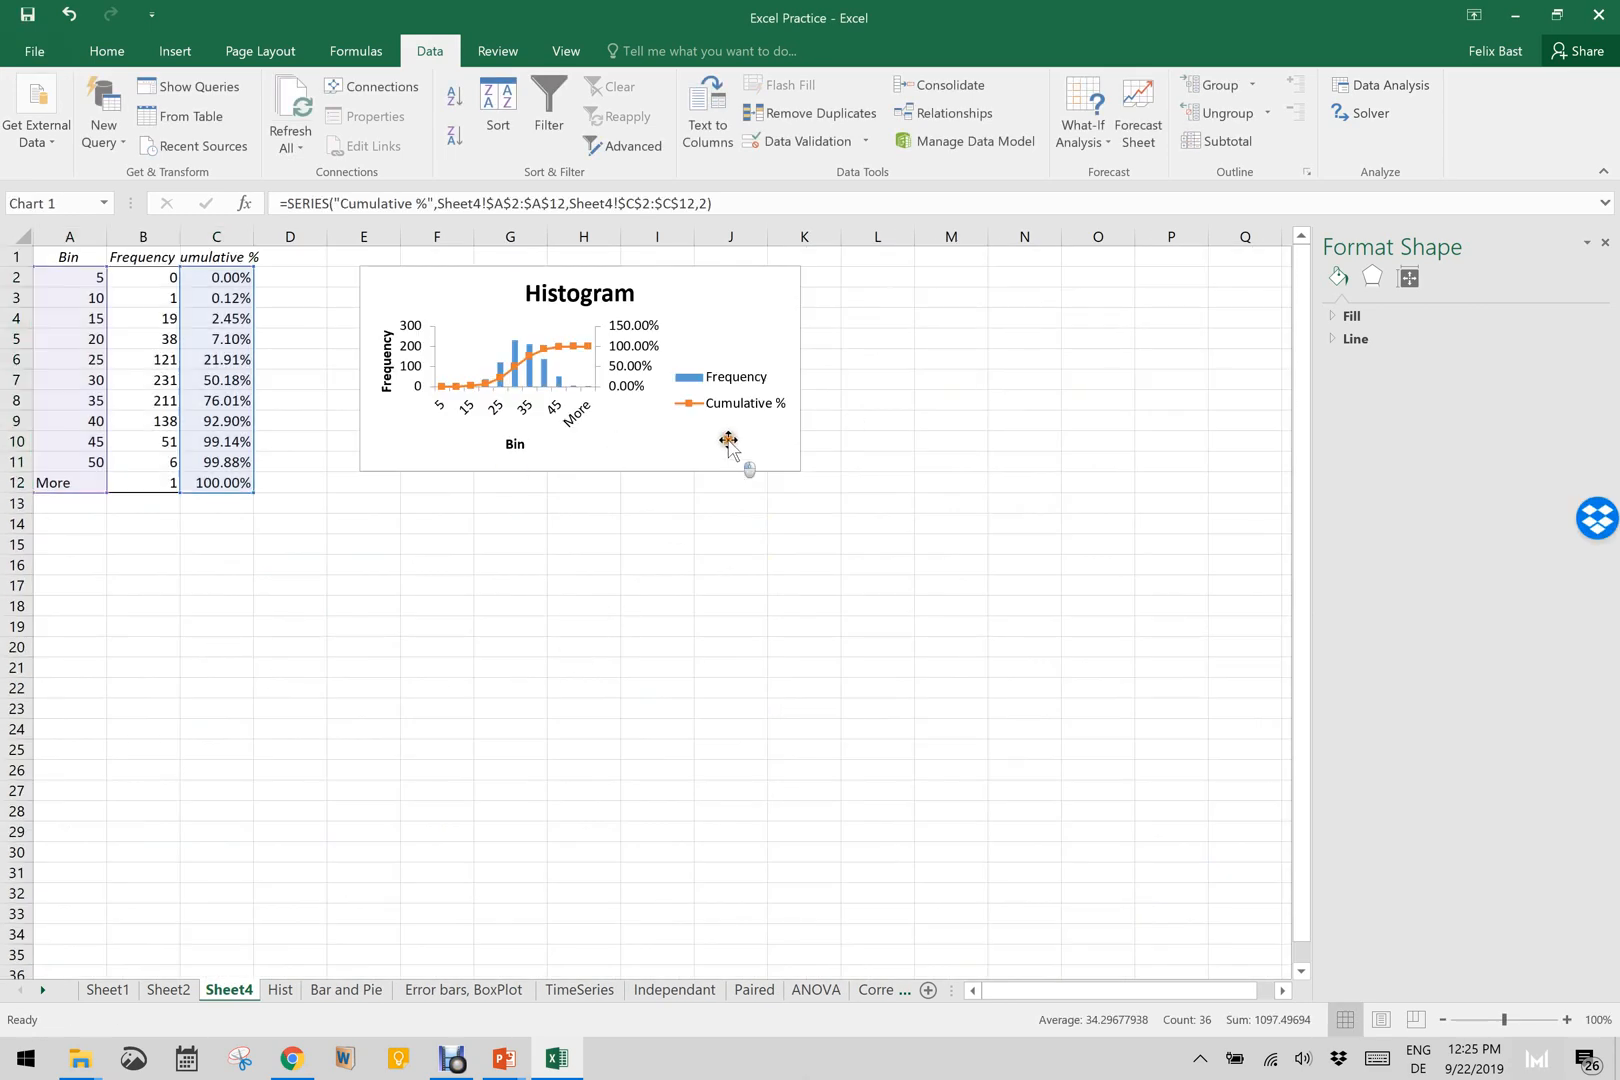
pyautogui.click(799, 469)
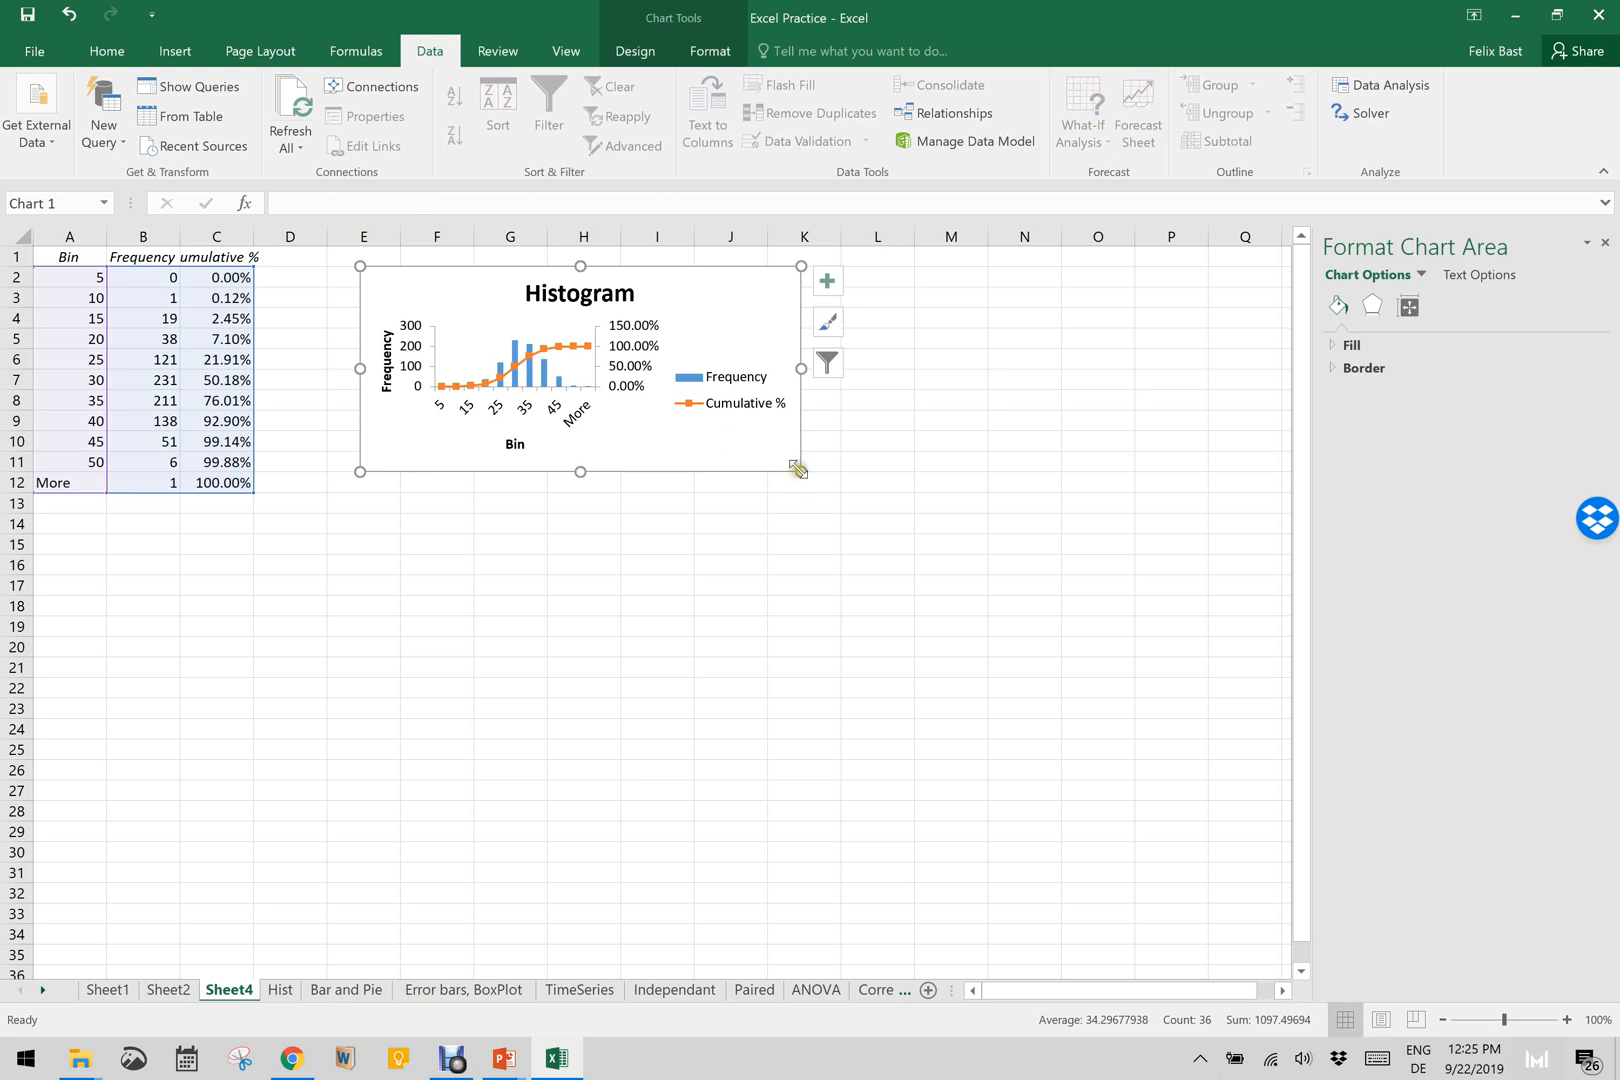
pyautogui.moveTo(799, 469); pyautogui.dragTo(1047, 826)
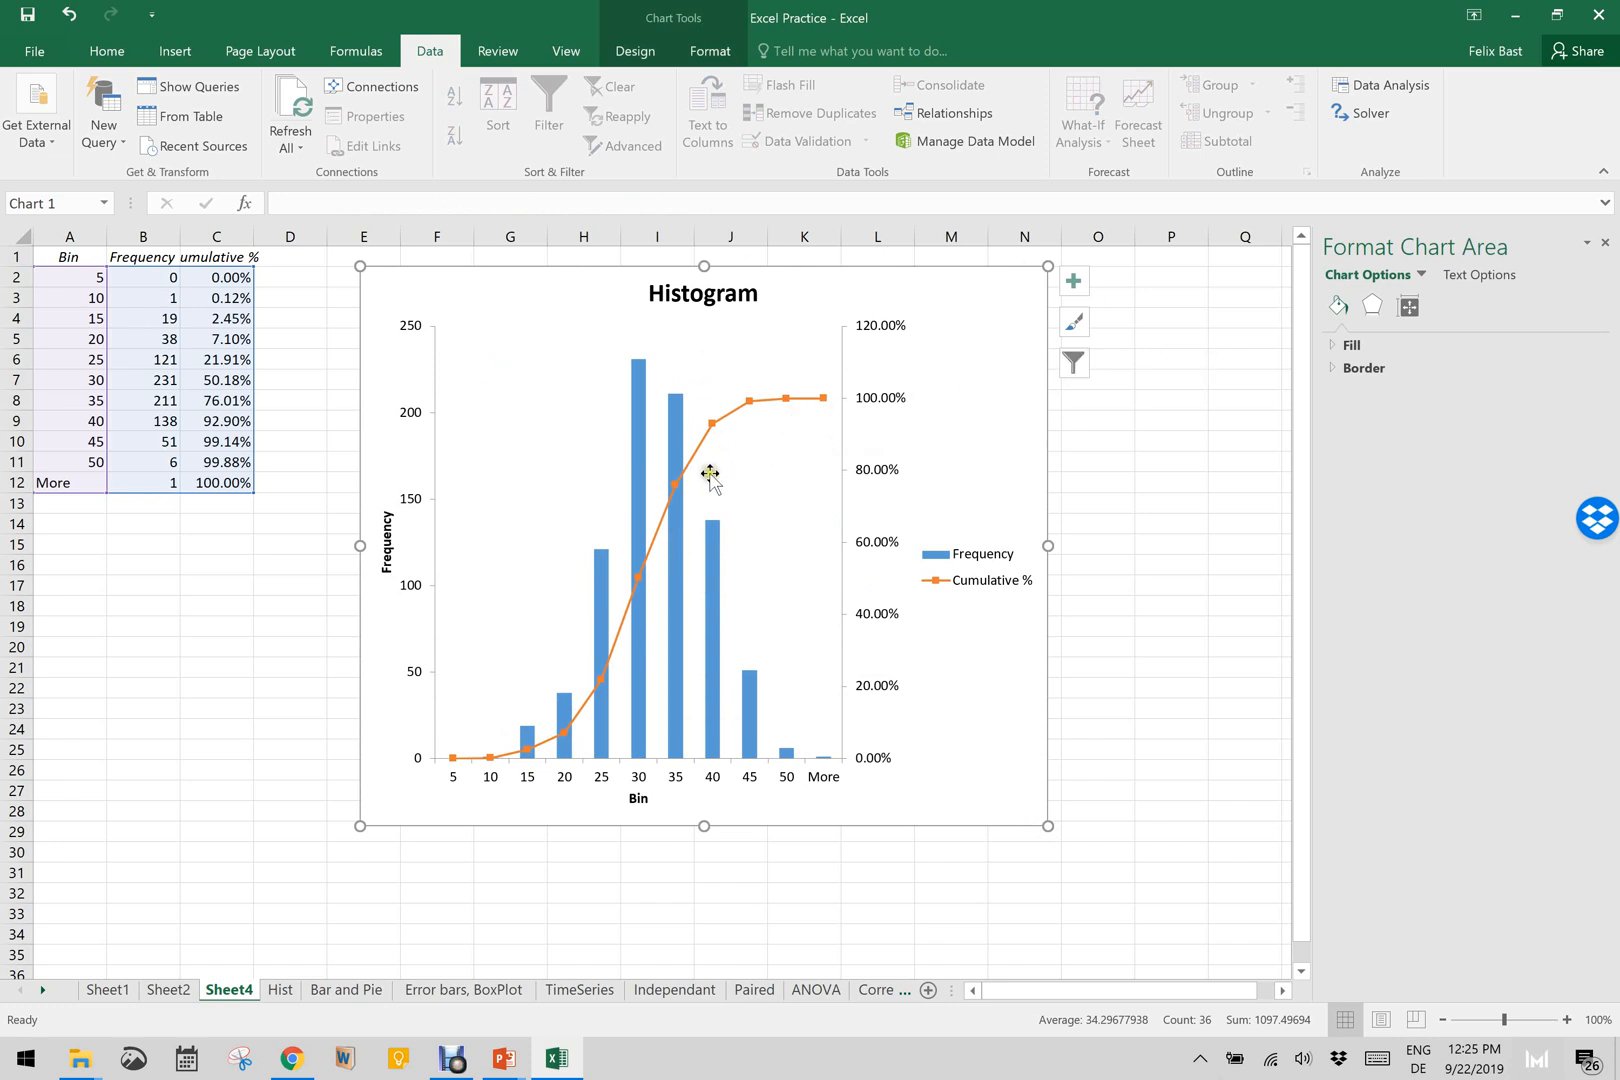
# Step: Set the Frequency series gap width to 0% in the Sheet4 histogram
pyautogui.click(641, 435)
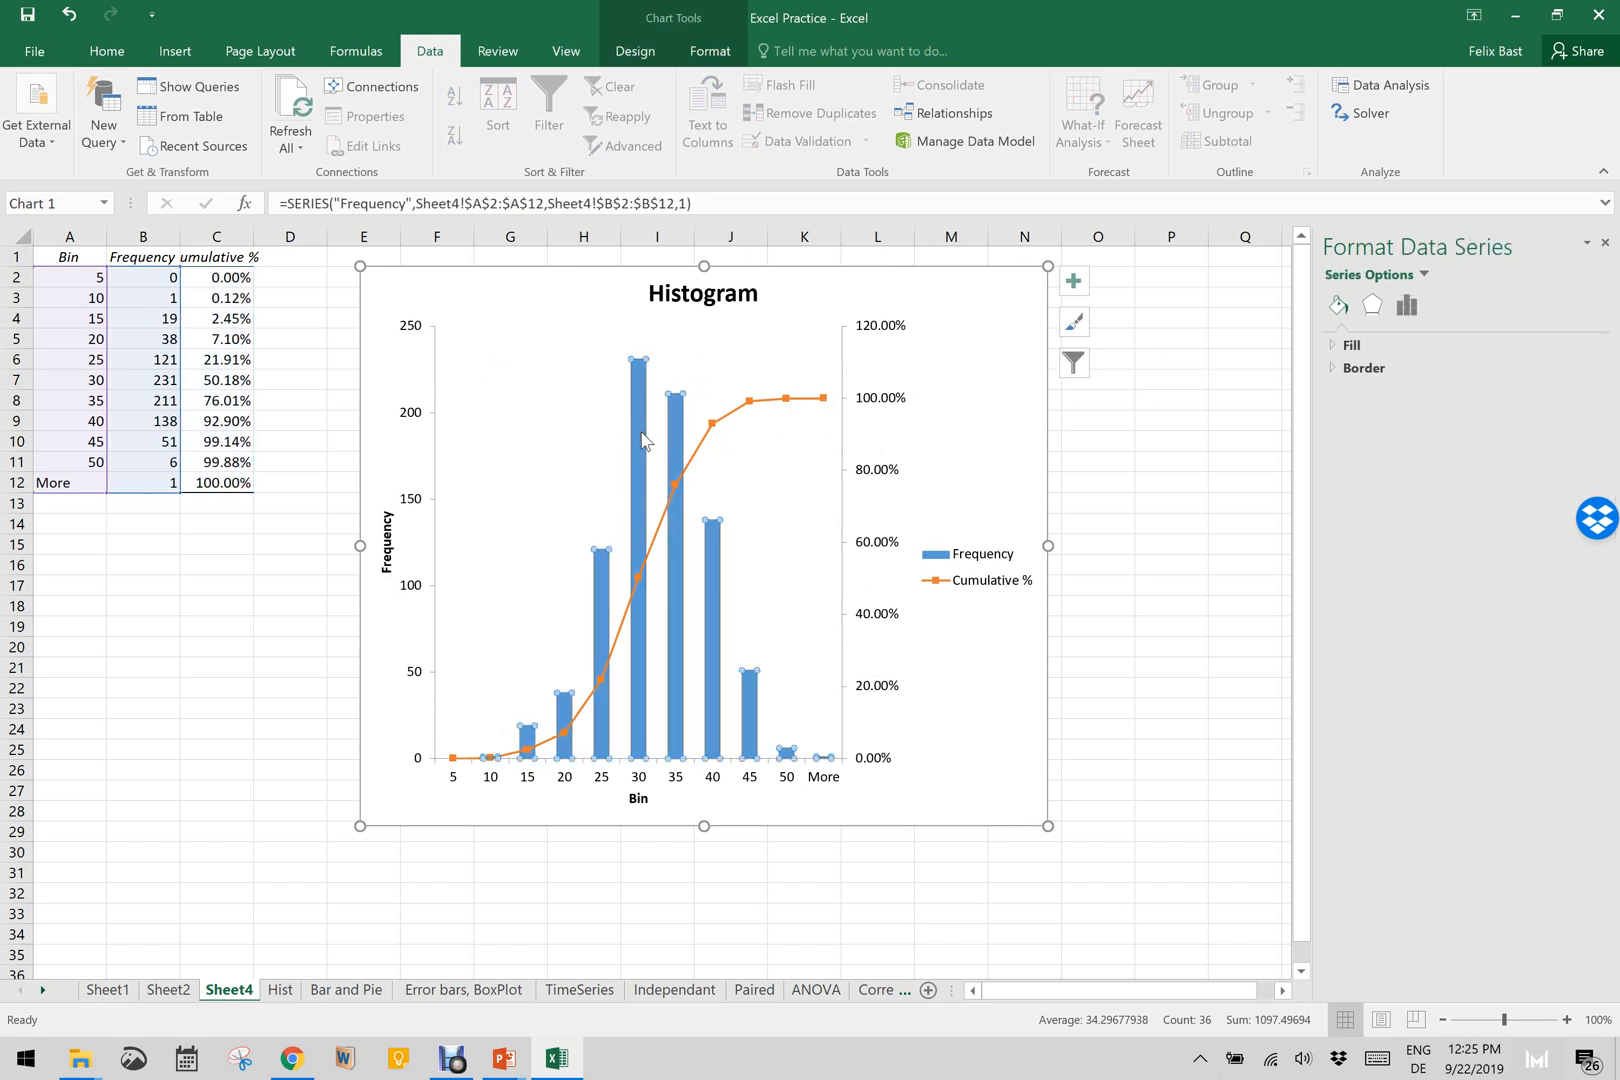
pyautogui.click(1410, 308)
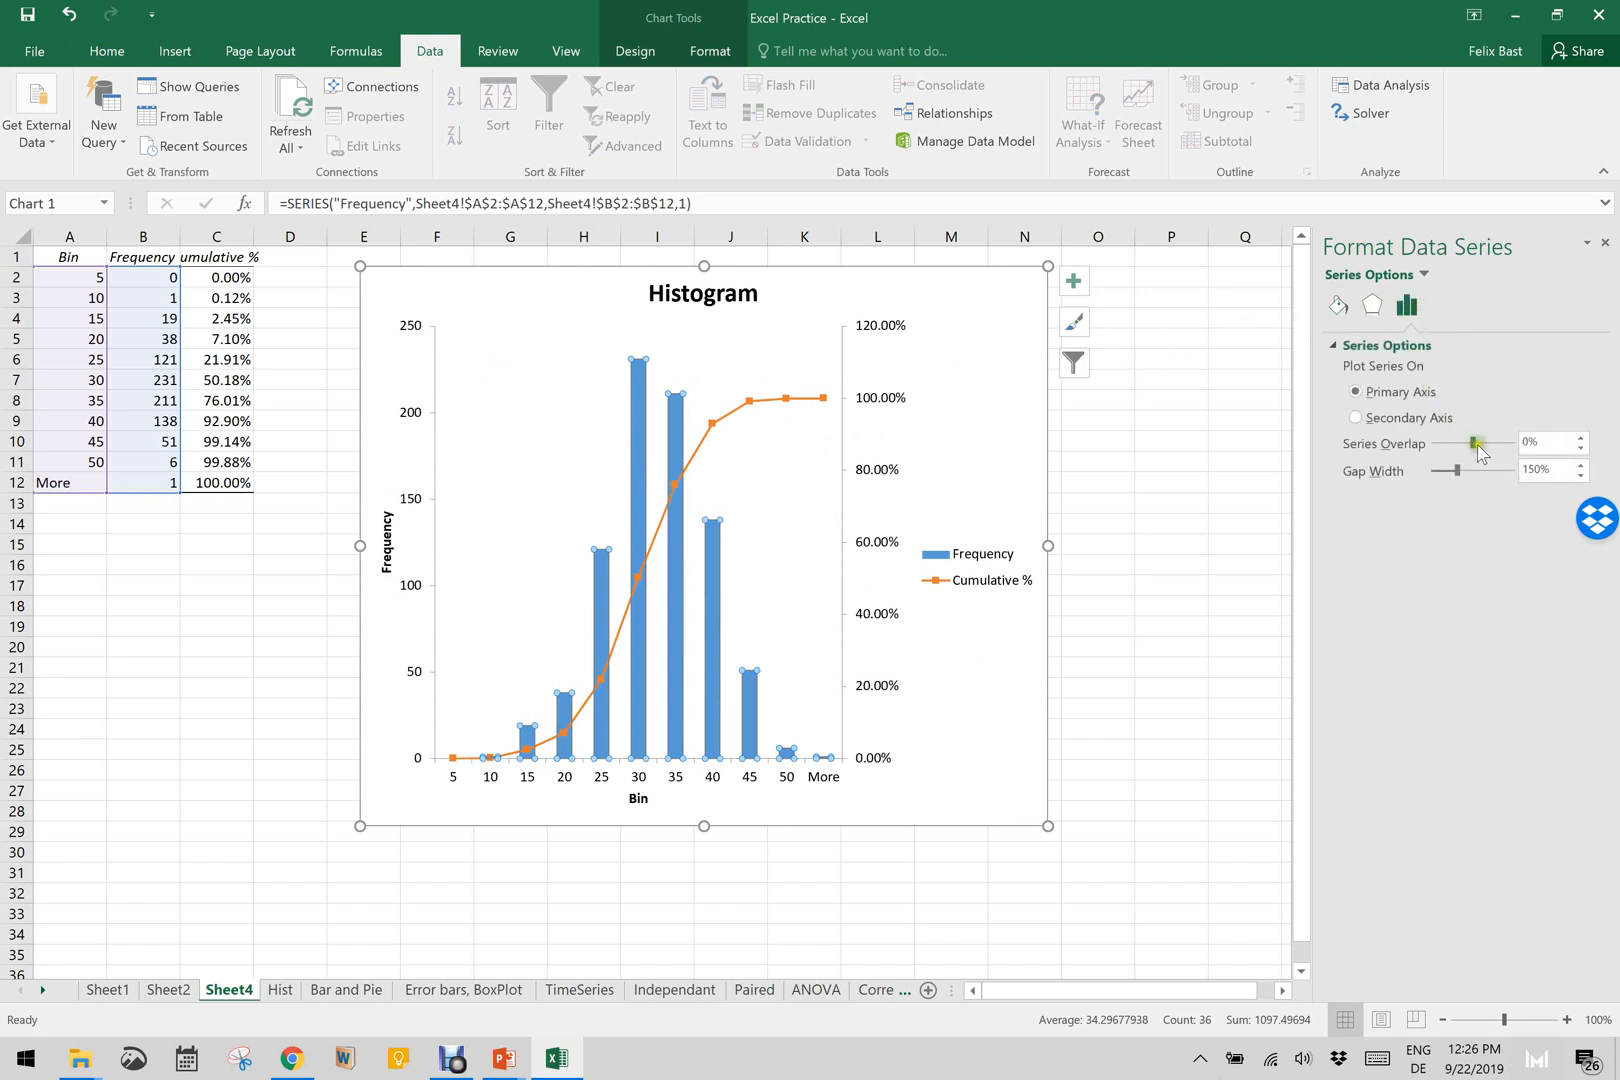
pyautogui.moveTo(1458, 472); pyautogui.dragTo(1414, 484)
pyautogui.click(1137, 653)
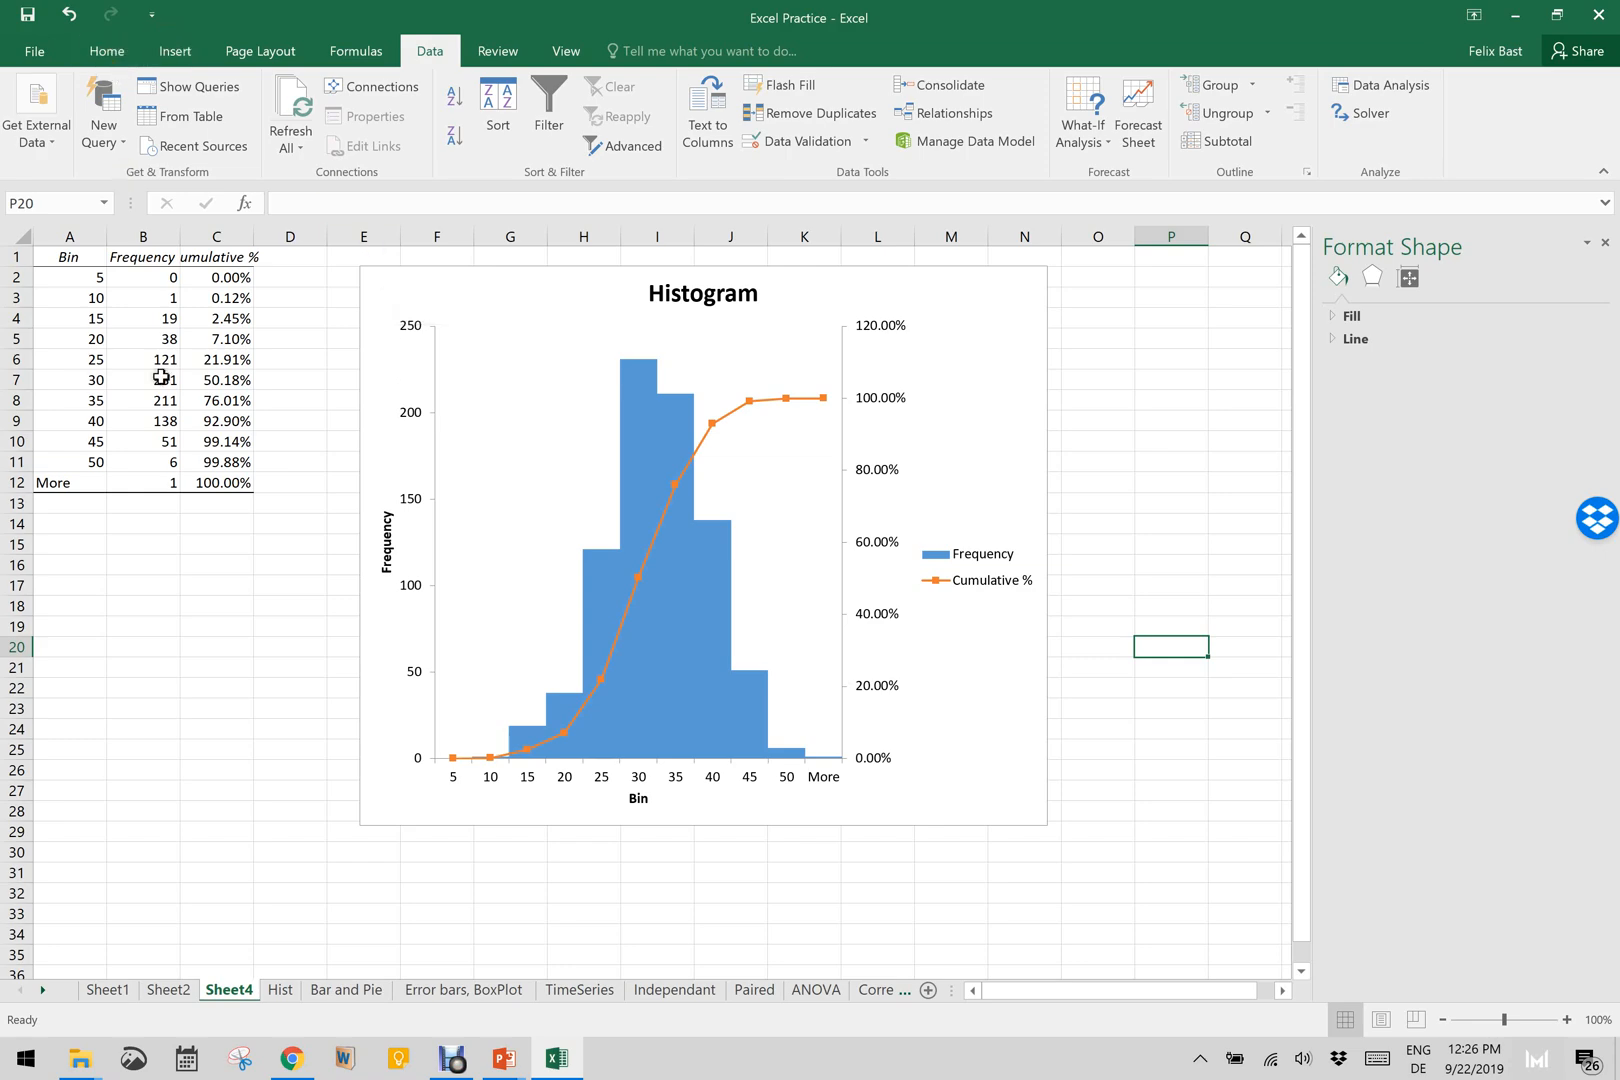
# Step: On the Bar and Pie sheet, insert the recommended Clustered Column chart for the phenotype frequencies in B2:D6, leaving out the Total row
pyautogui.click(279, 989)
pyautogui.scroll(-6, 467, 805)
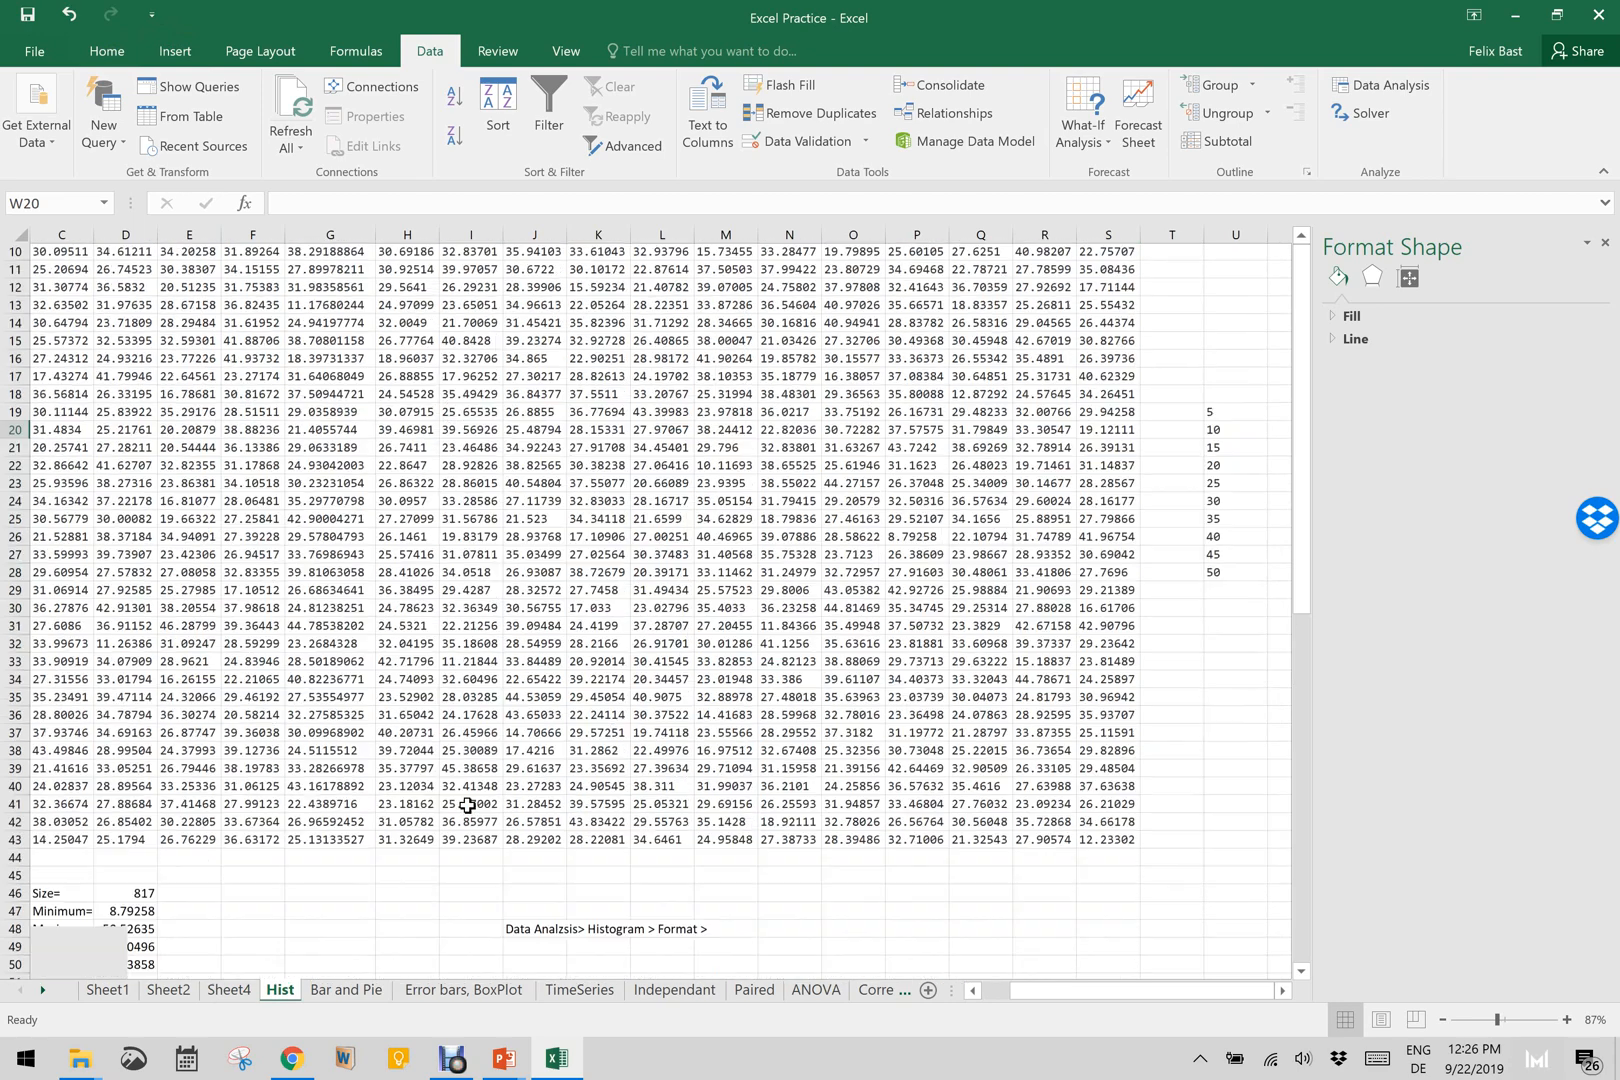
pyautogui.click(367, 994)
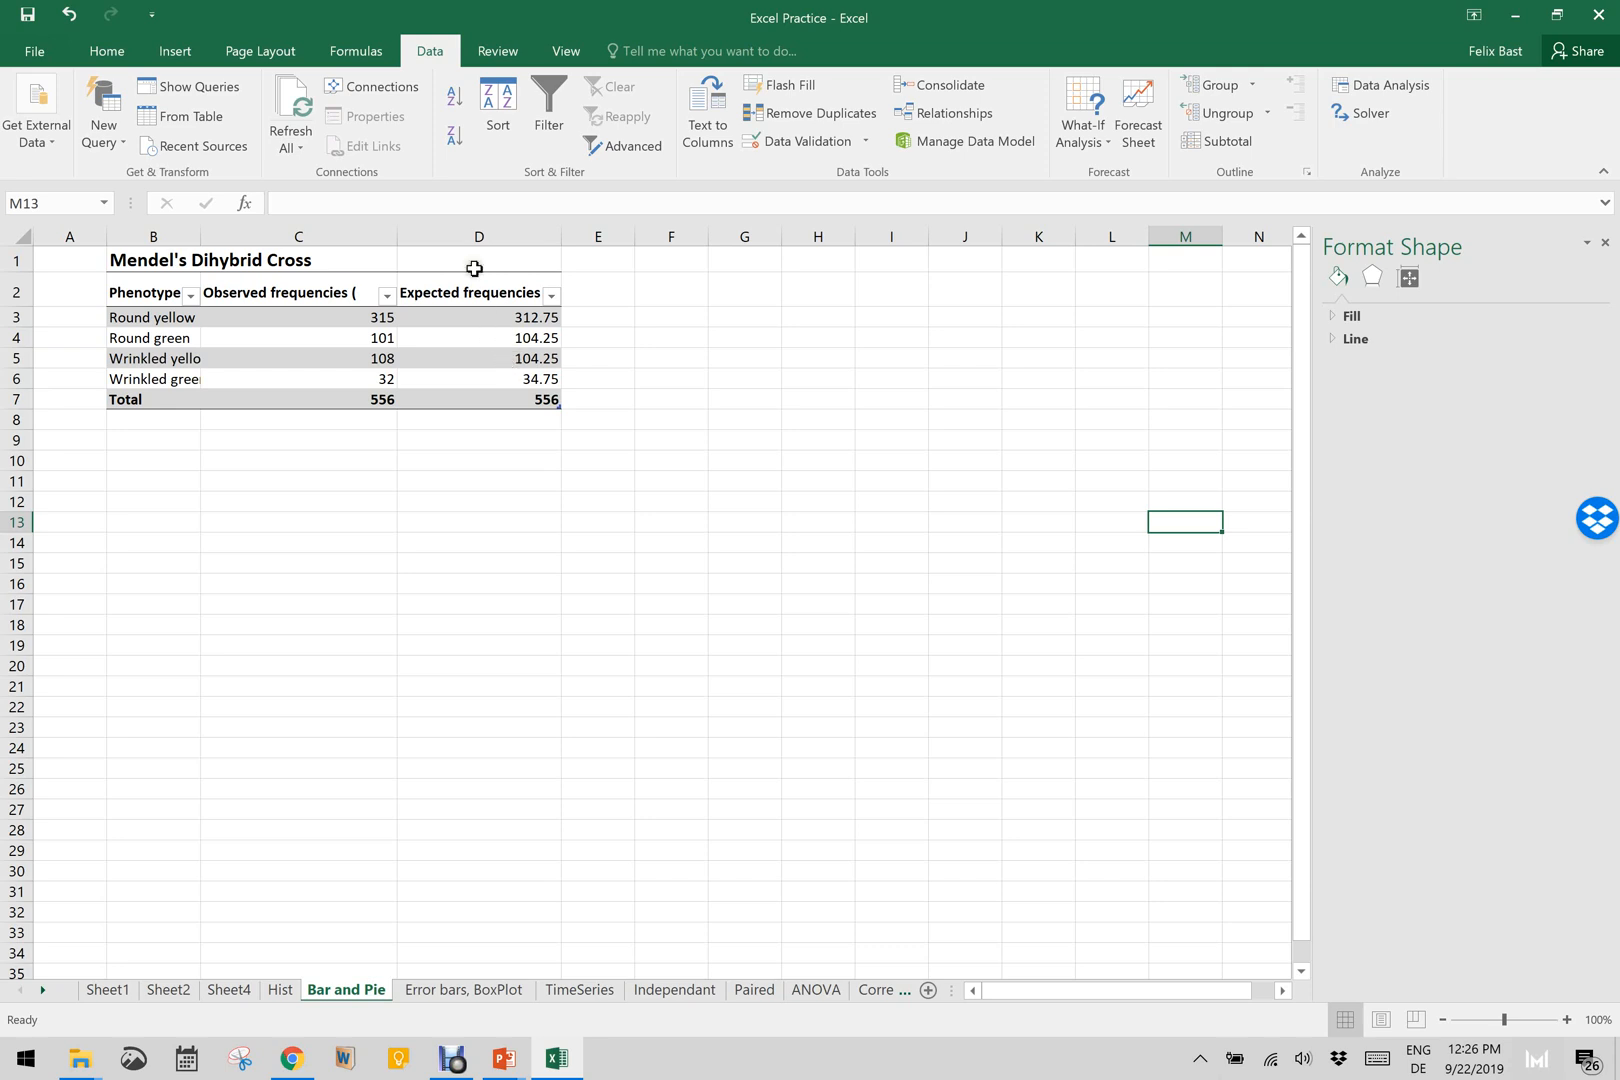
pyautogui.click(192, 52)
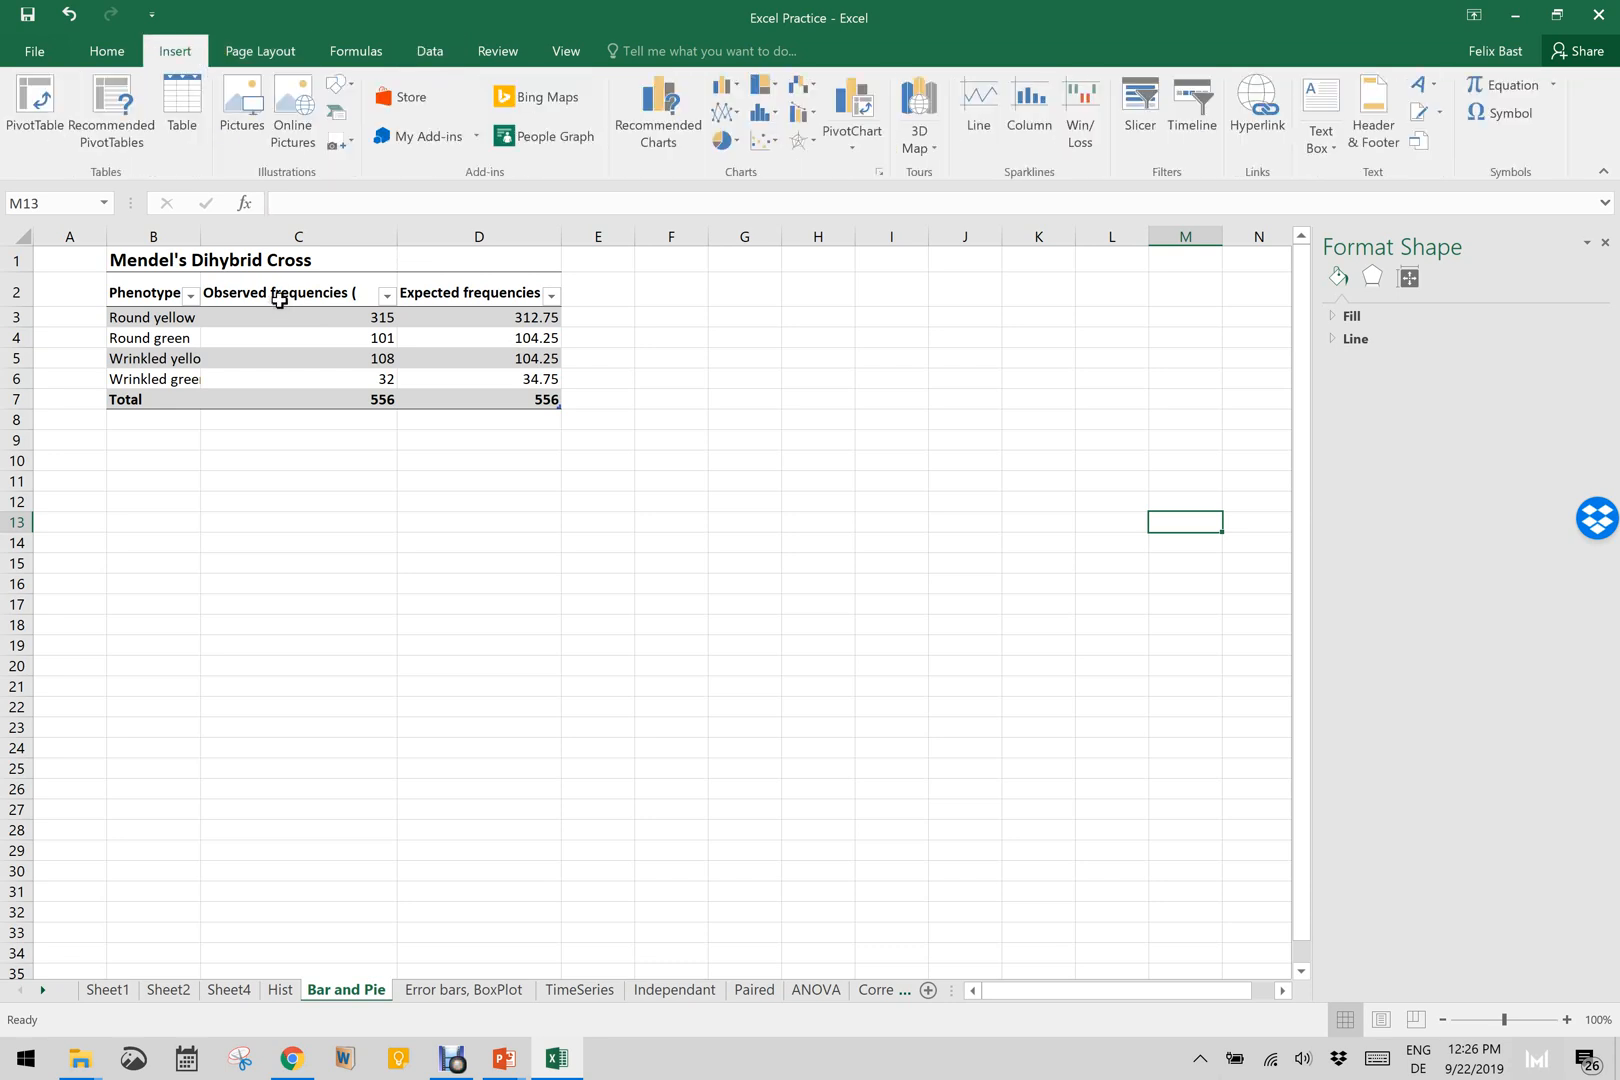
pyautogui.moveTo(160, 293); pyautogui.dragTo(524, 381)
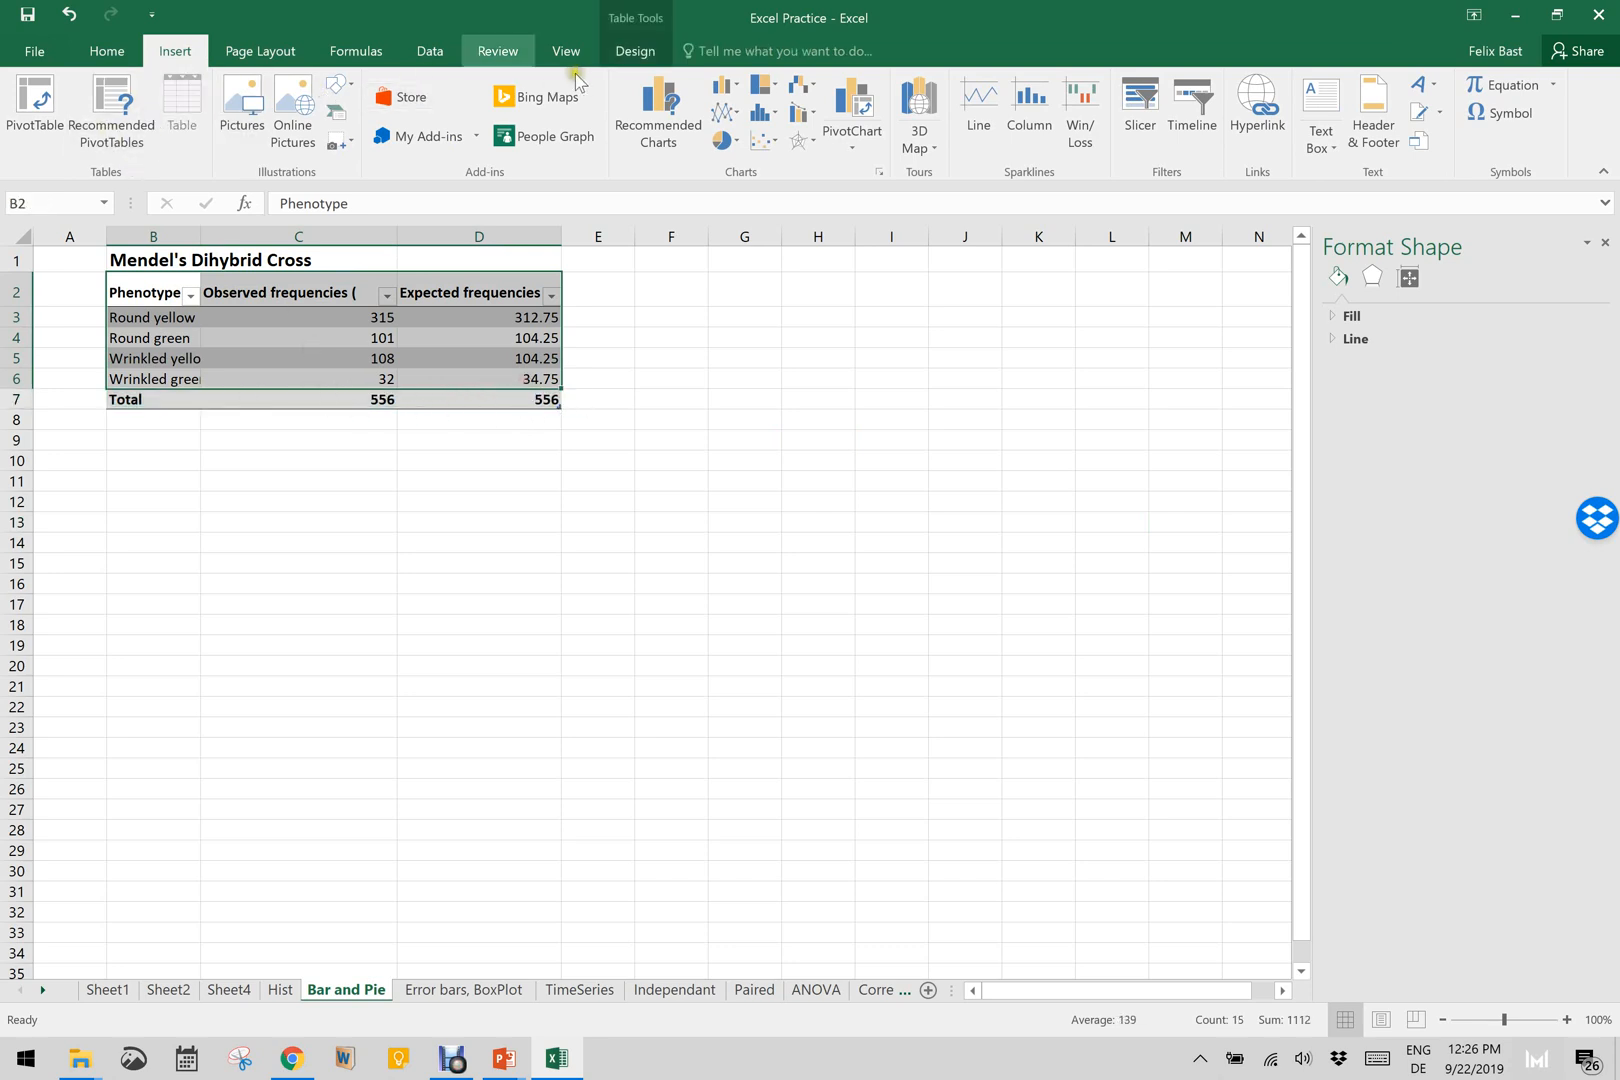
pyautogui.click(669, 107)
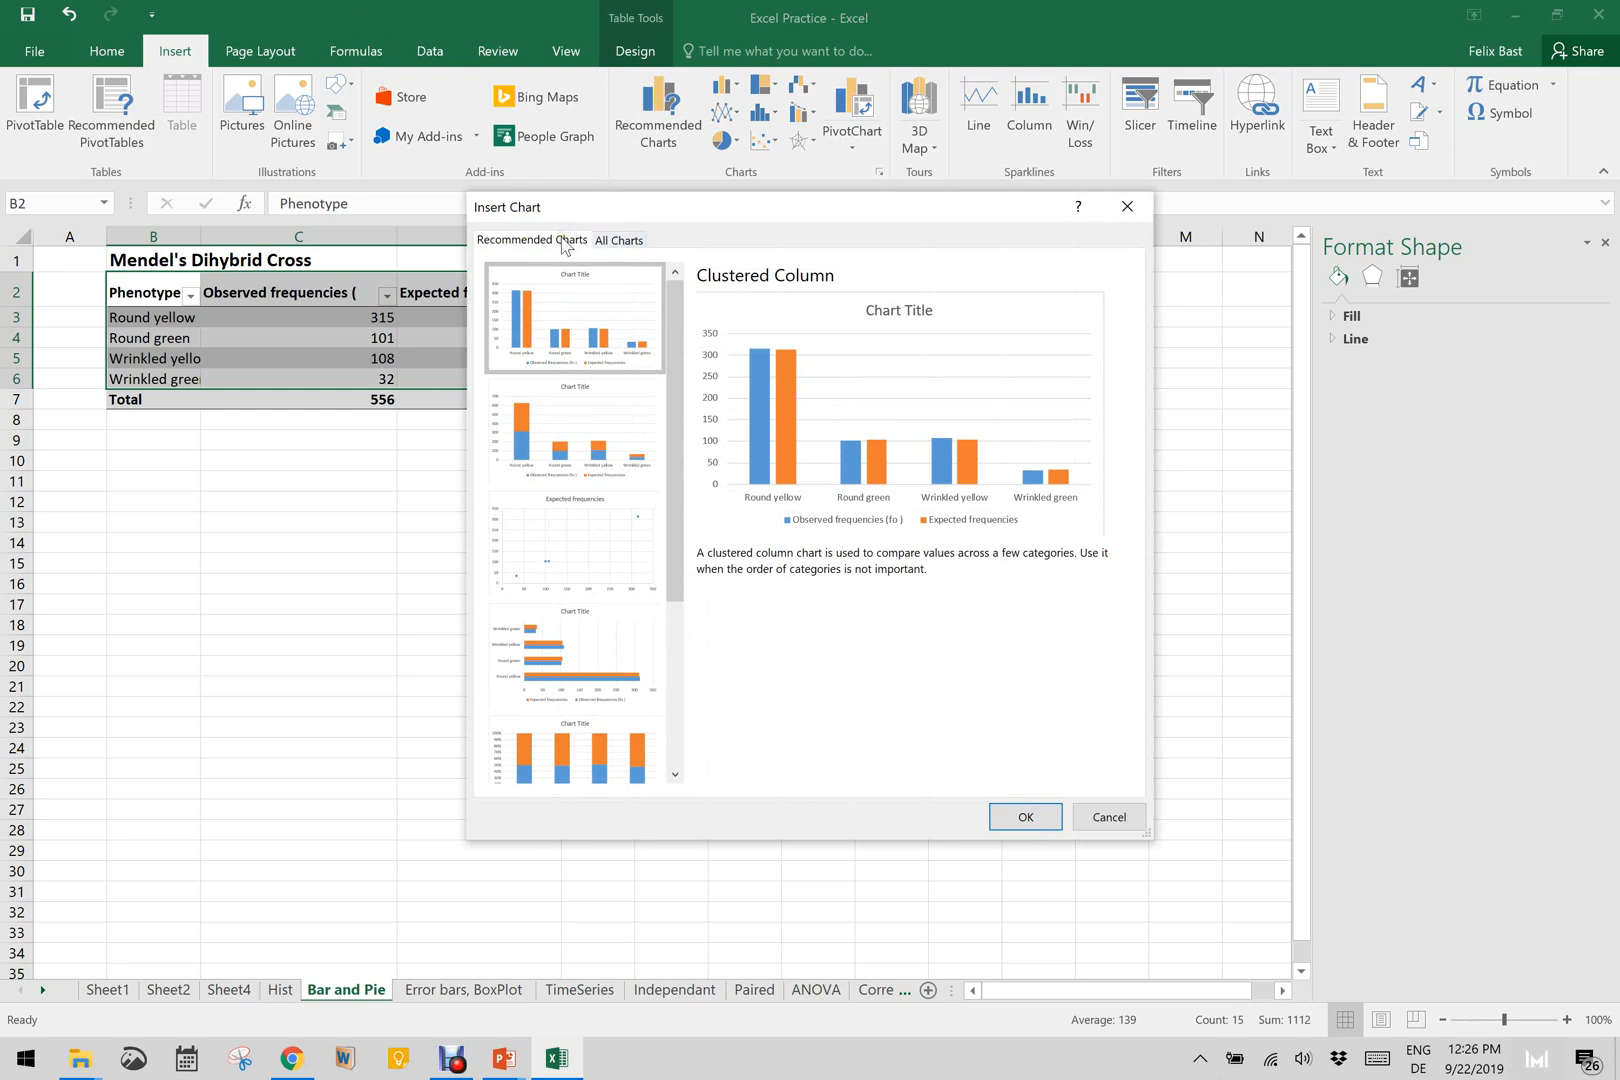
pyautogui.click(1025, 817)
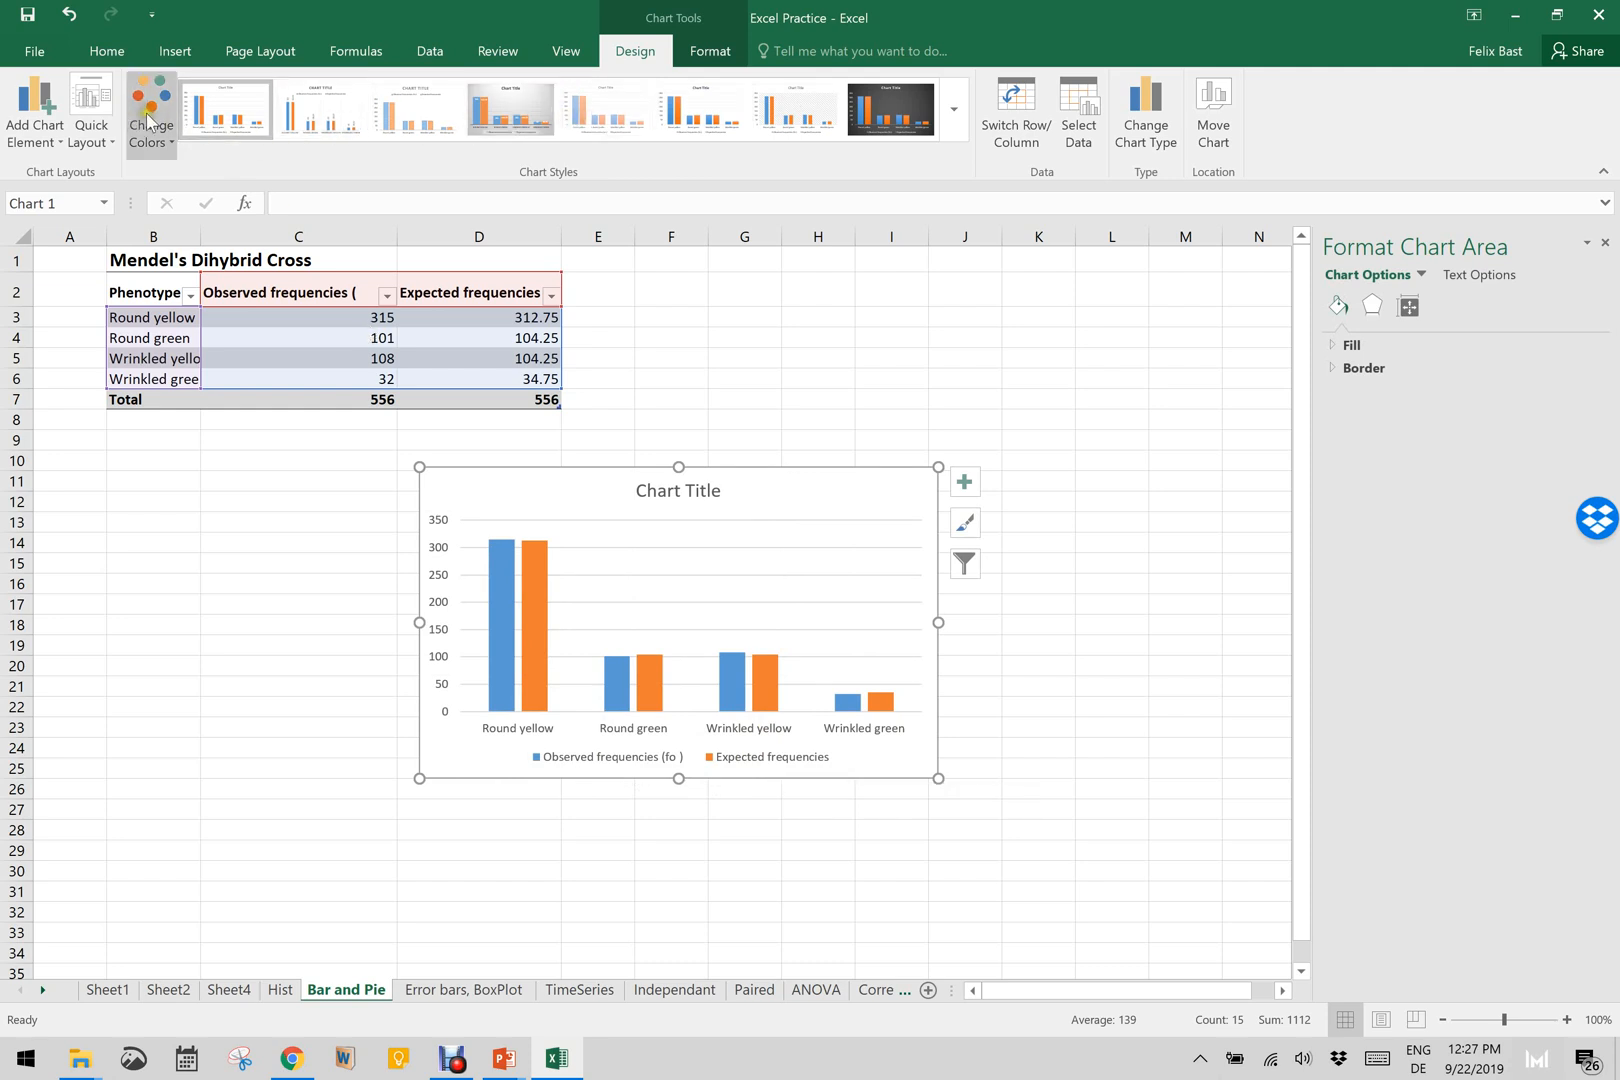
# Step: Change the clustered column chart of the phenotype frequencies to a Doughnut chart
pyautogui.click(172, 55)
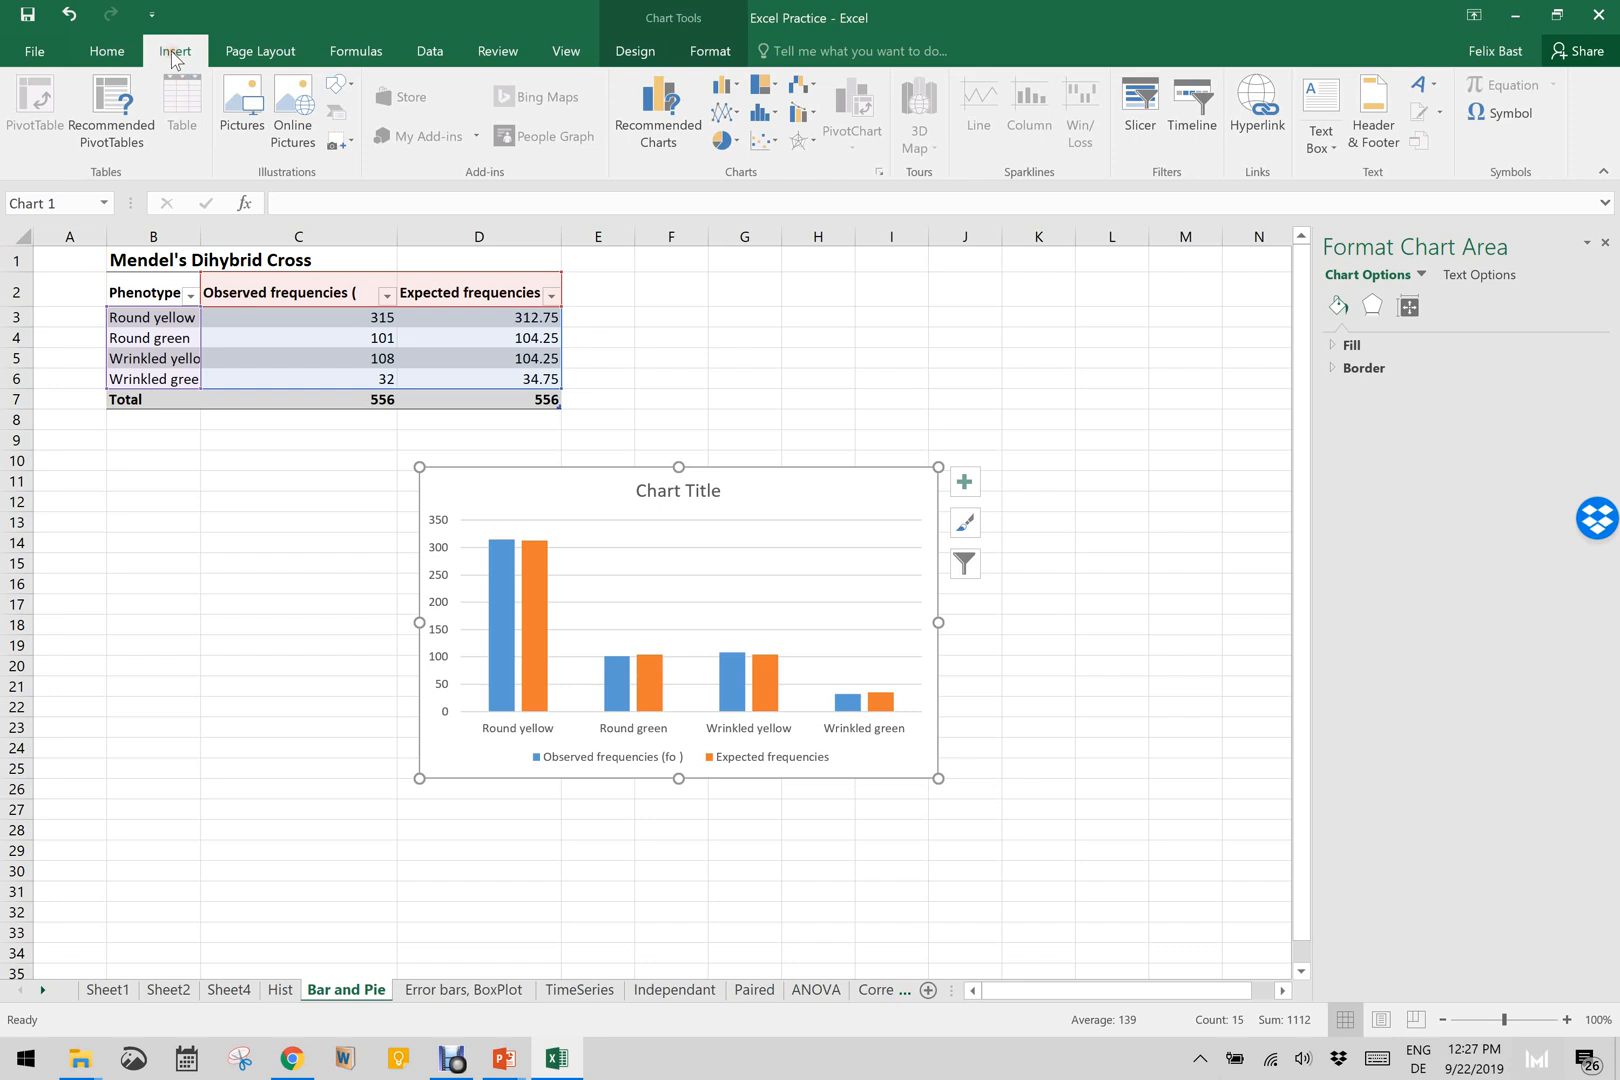
pyautogui.click(680, 143)
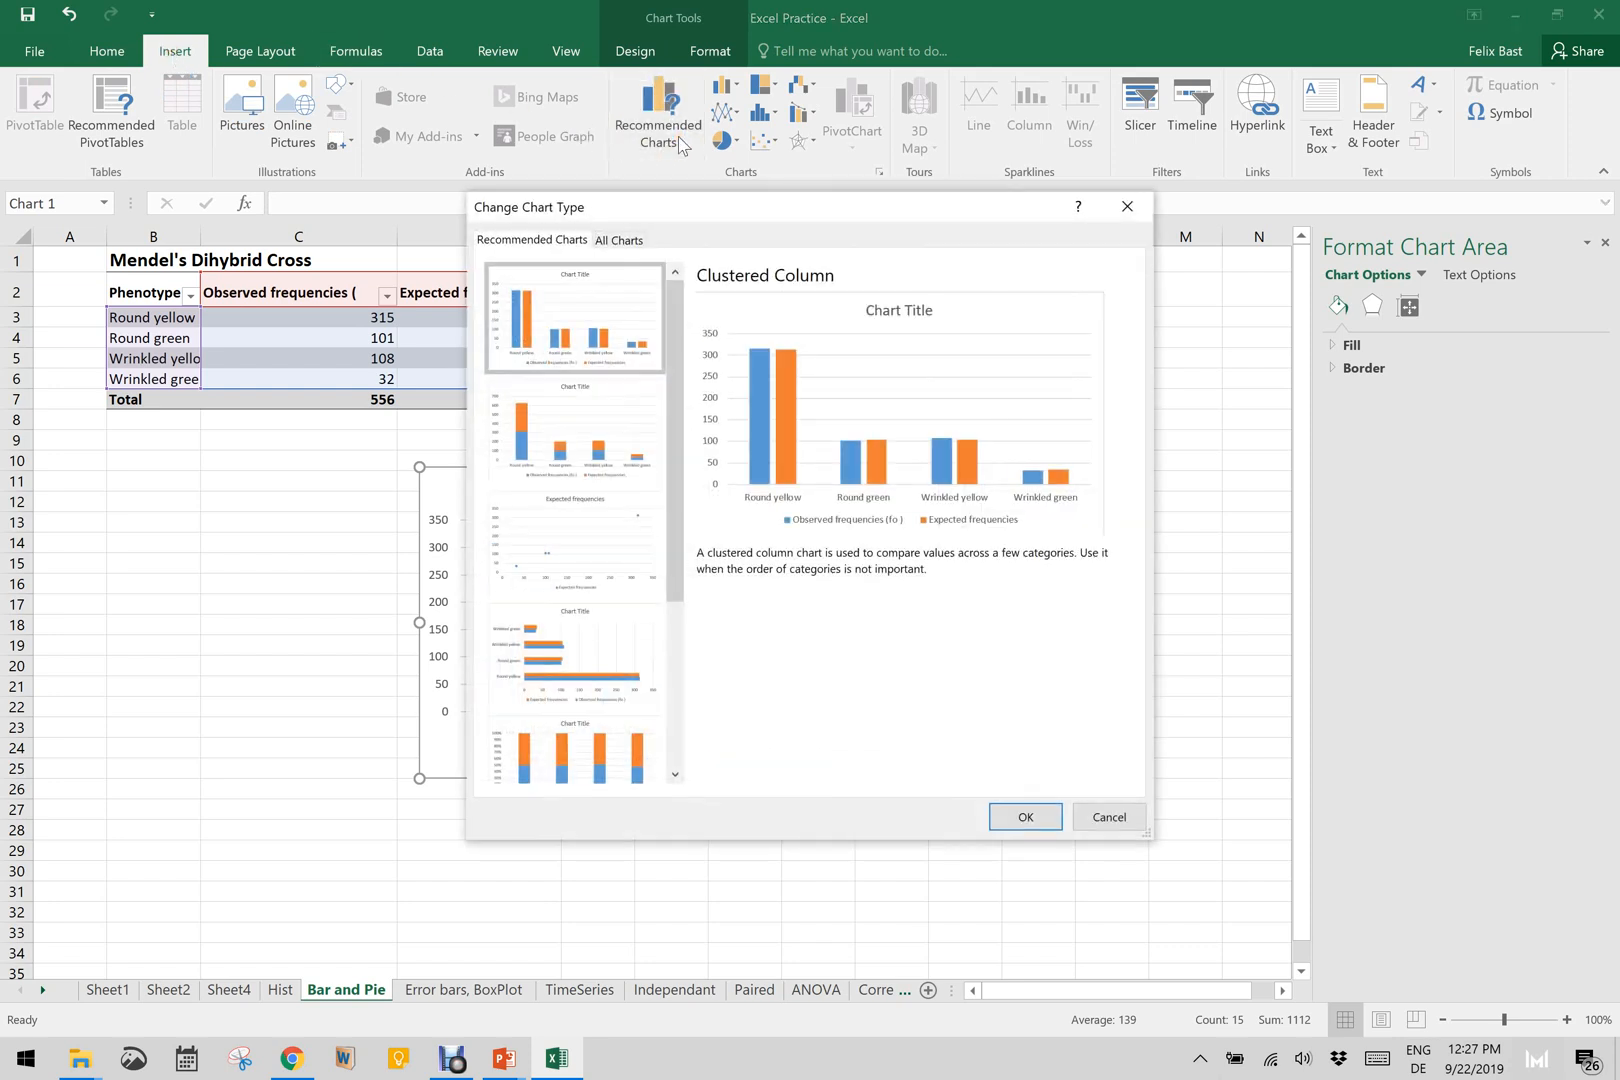
pyautogui.click(615, 241)
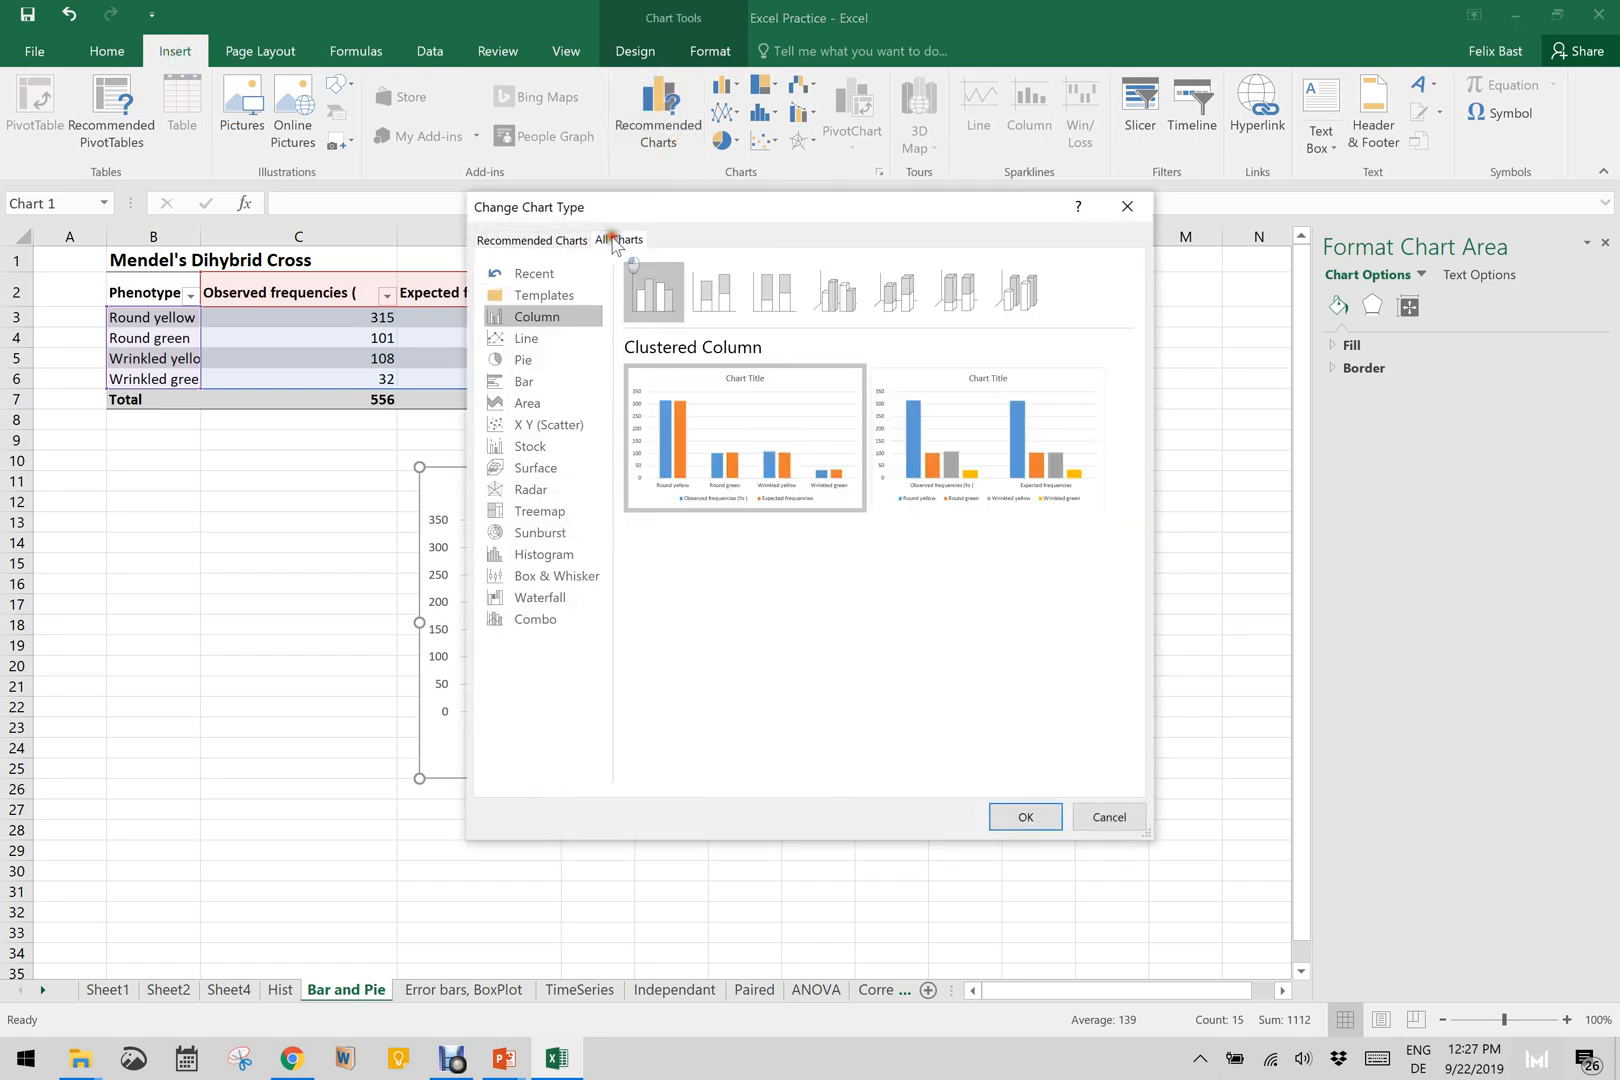
pyautogui.click(533, 362)
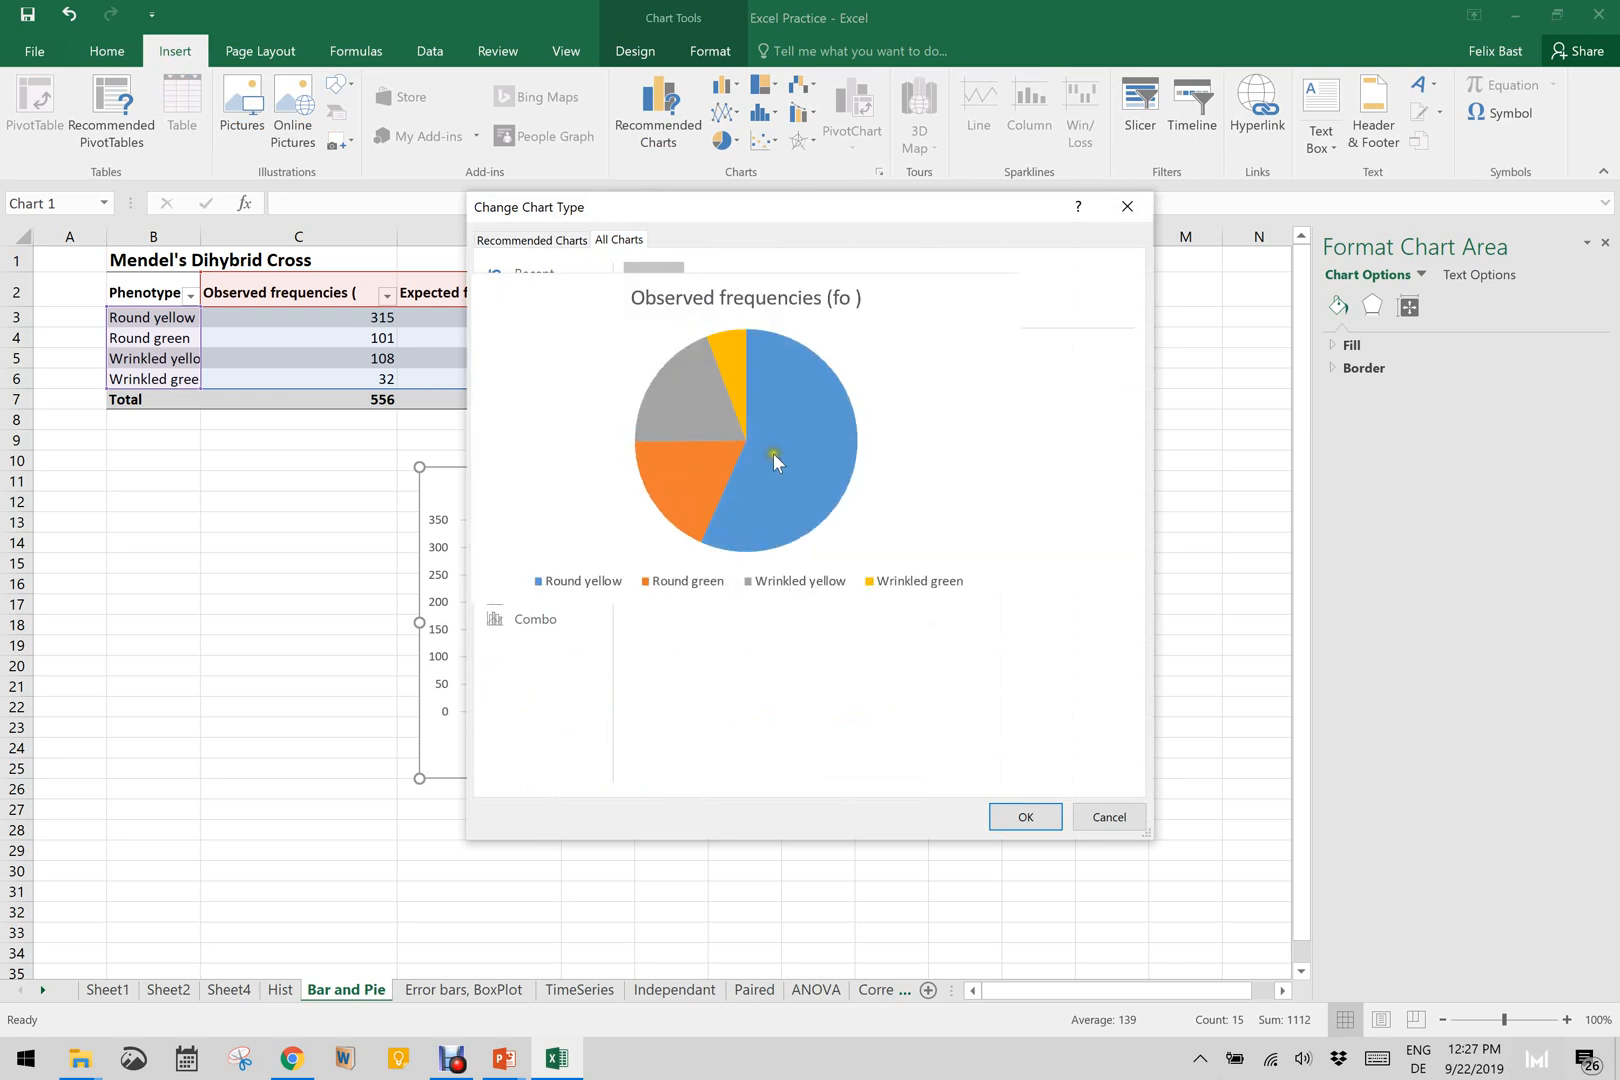
pyautogui.click(891, 292)
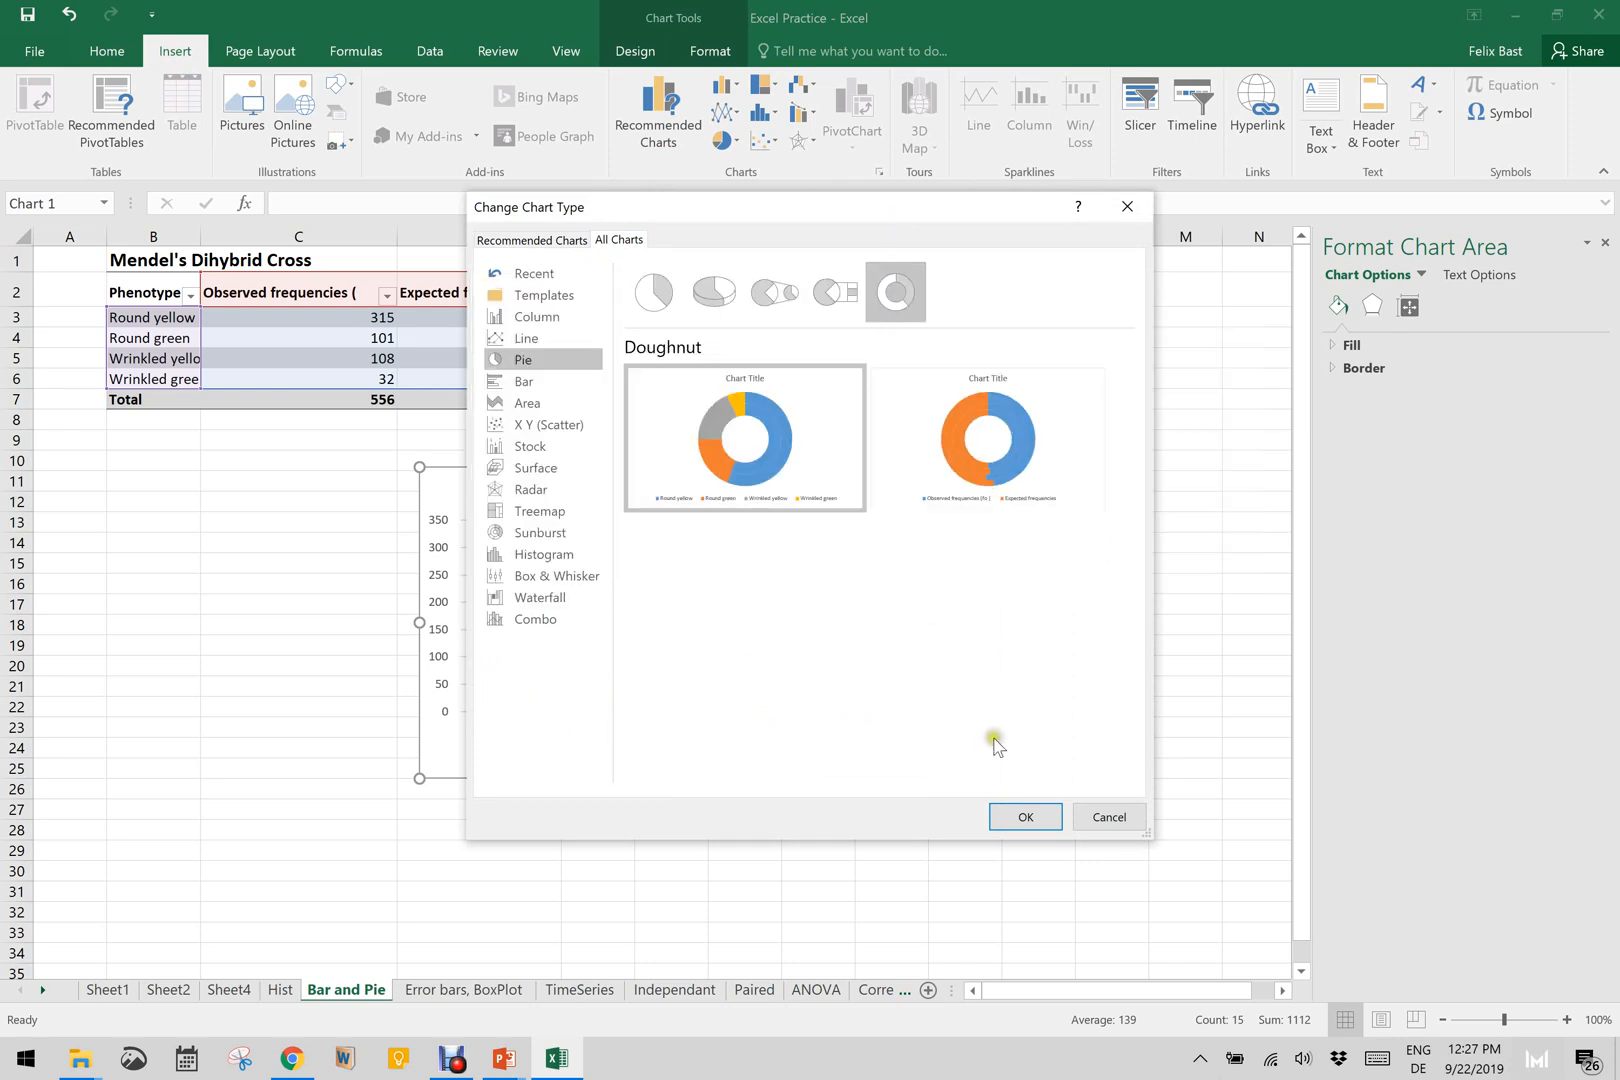
pyautogui.click(1040, 825)
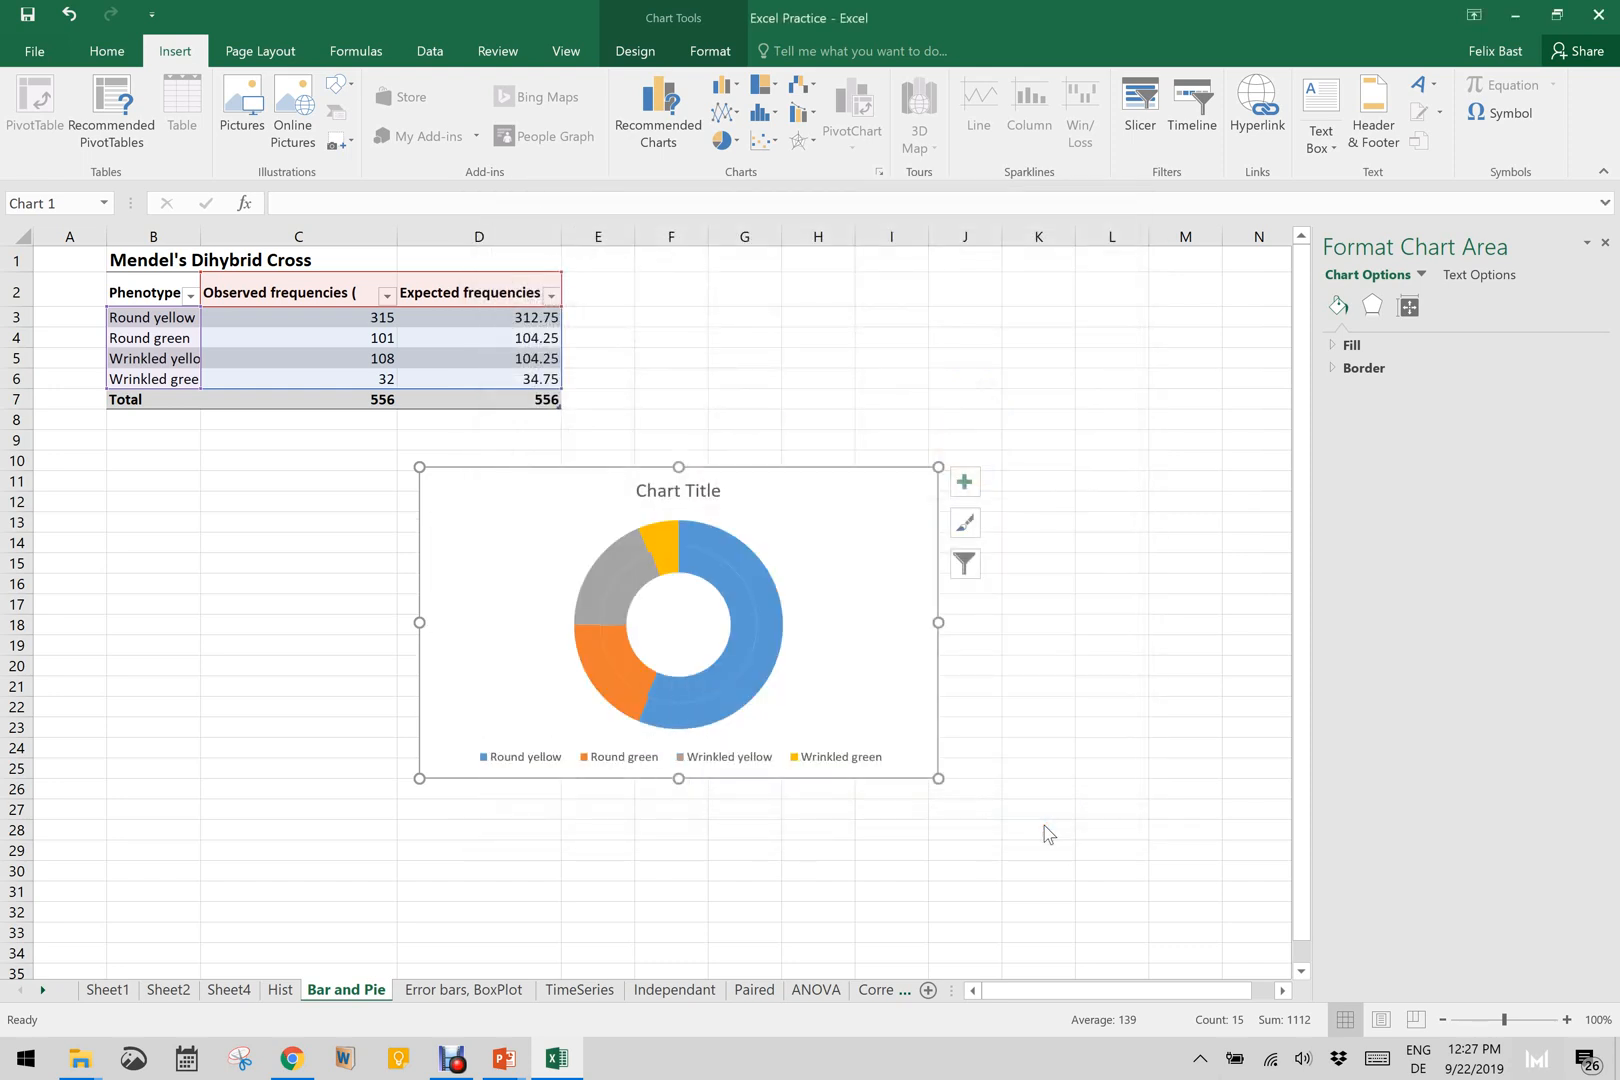
# Step: Move the doughnut chart to about columns F to M, rows 7 to 22
pyautogui.moveTo(906, 706); pyautogui.dragTo(1012, 817)
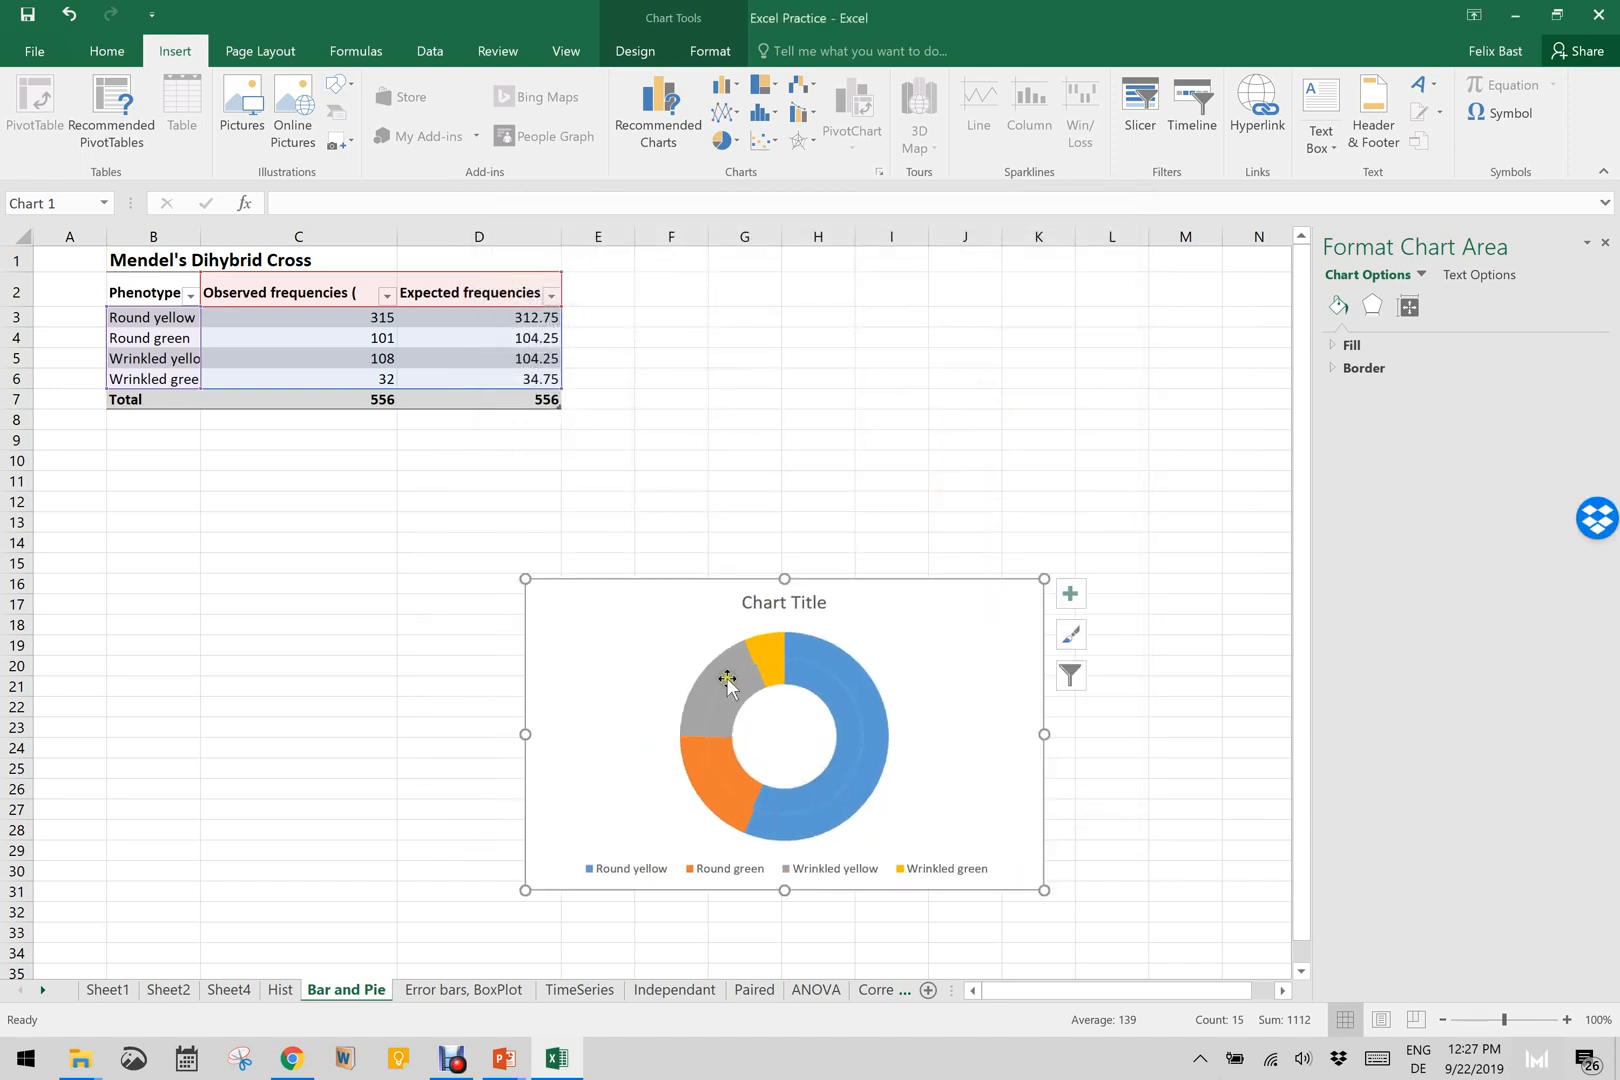
pyautogui.moveTo(758, 648)
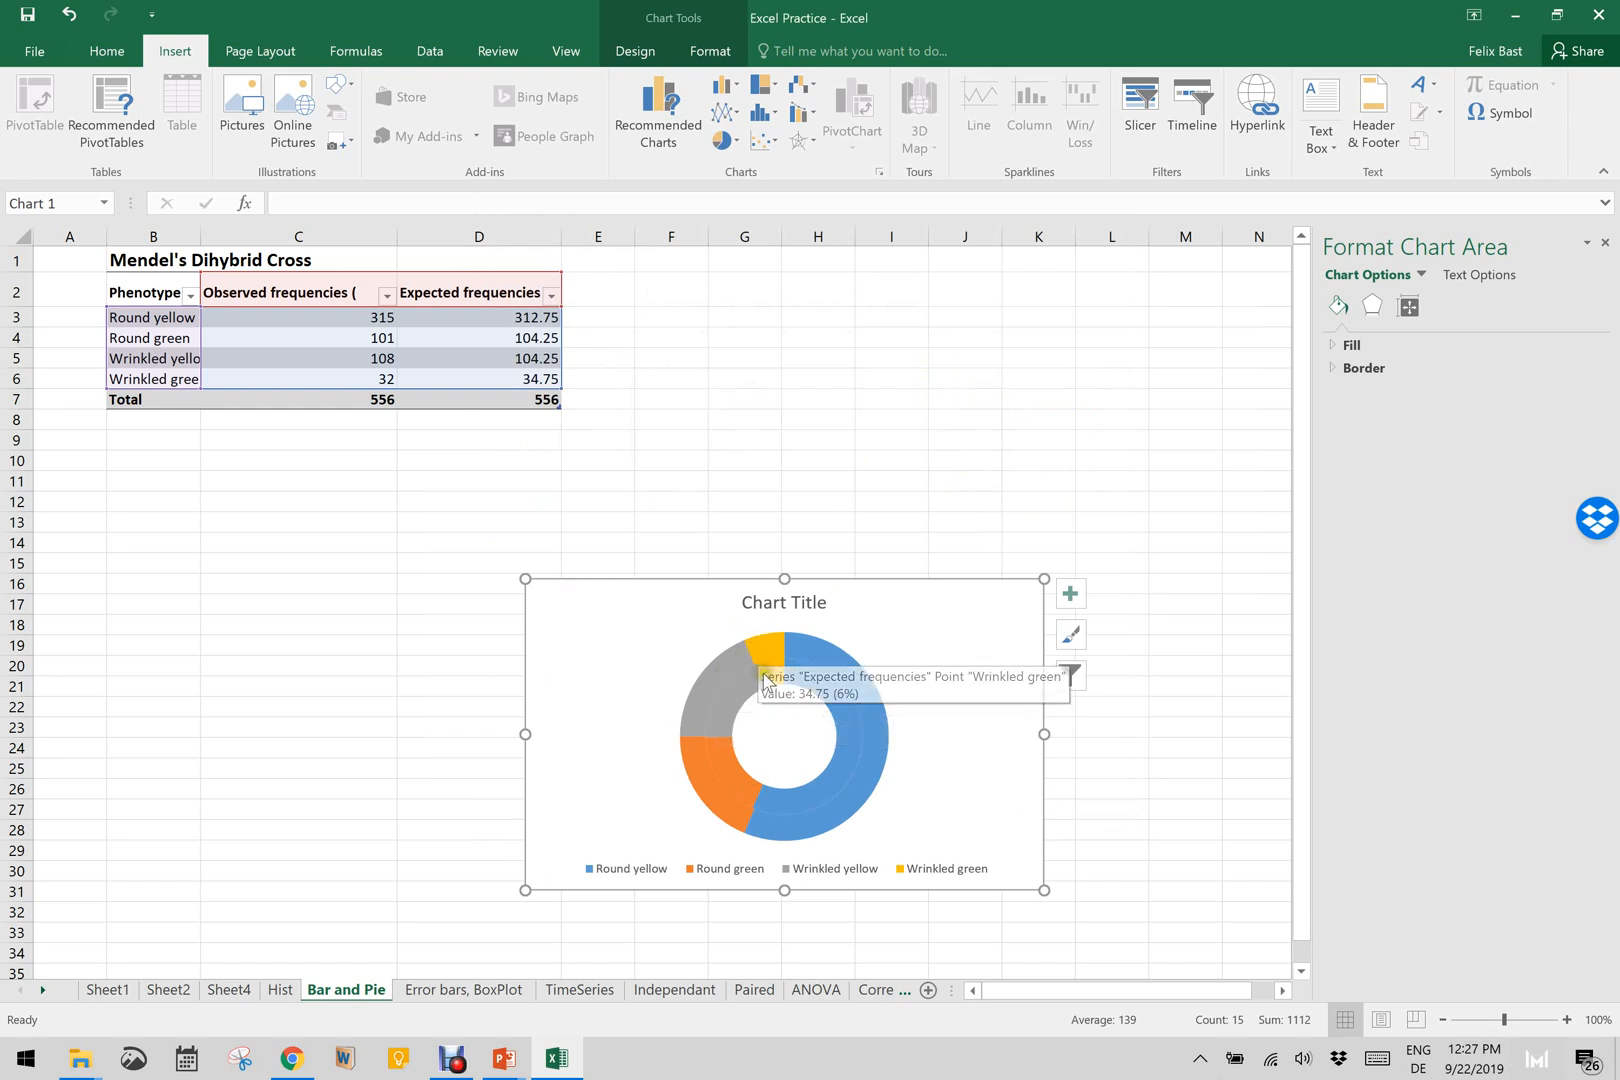
pyautogui.moveTo(772, 690)
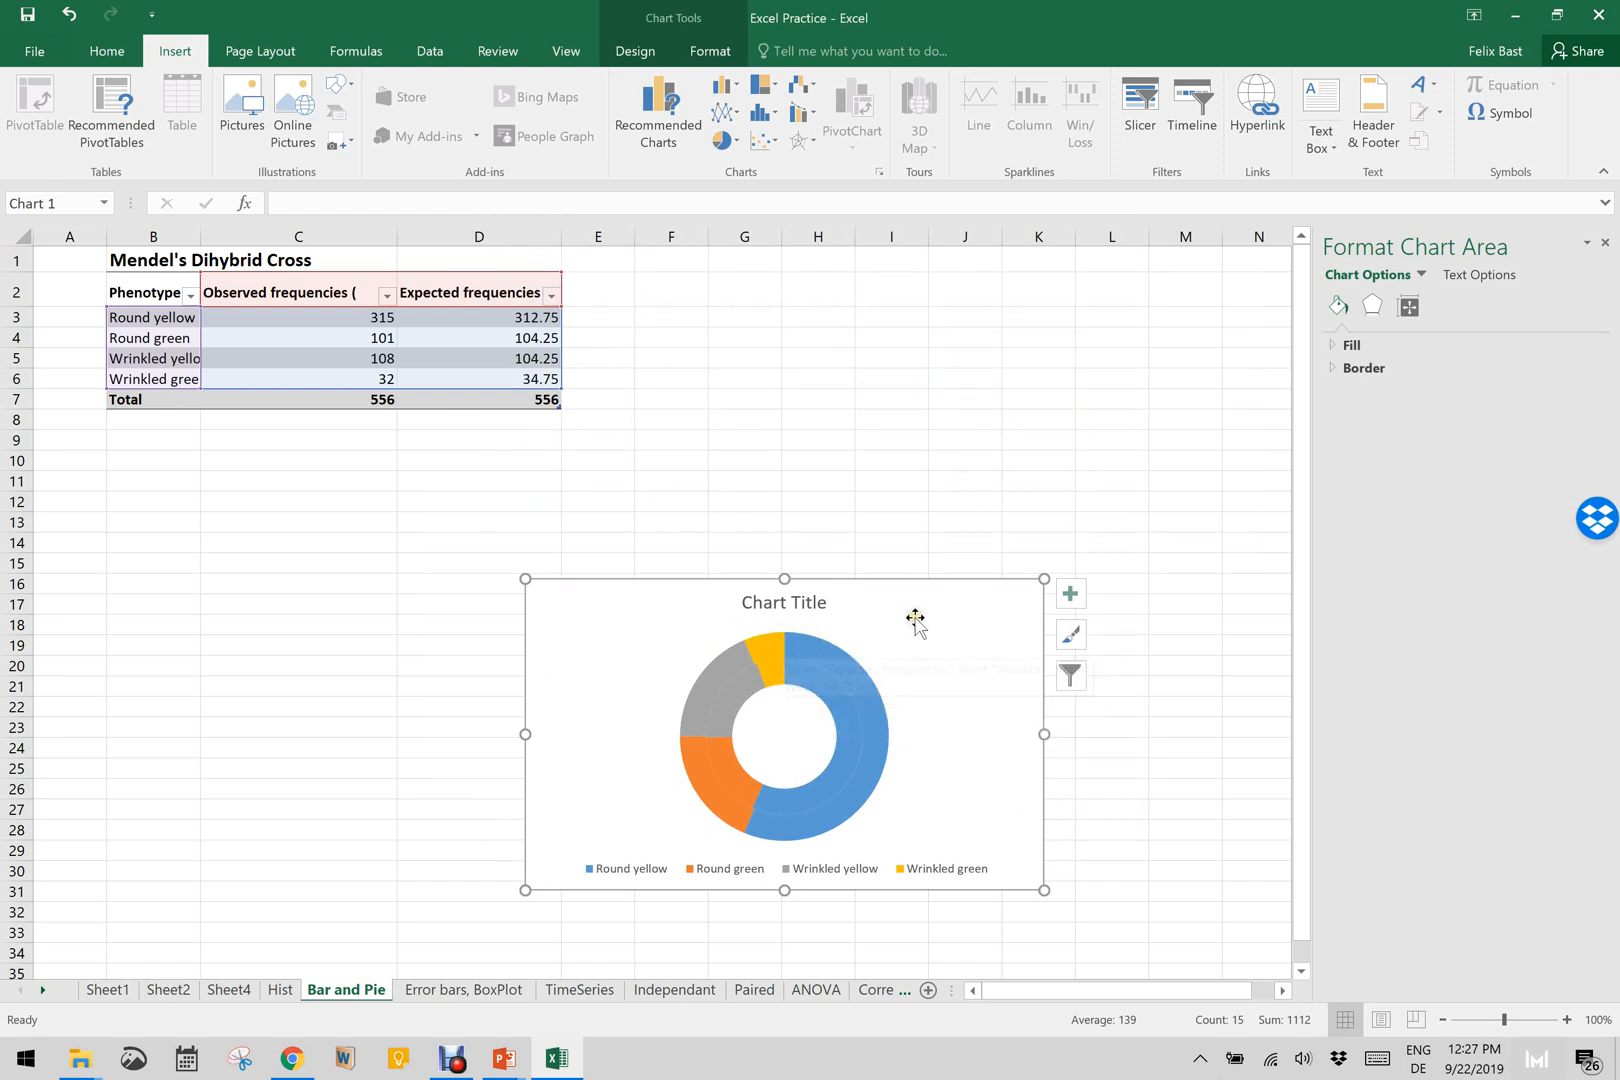
pyautogui.moveTo(915, 622); pyautogui.dragTo(1041, 440)
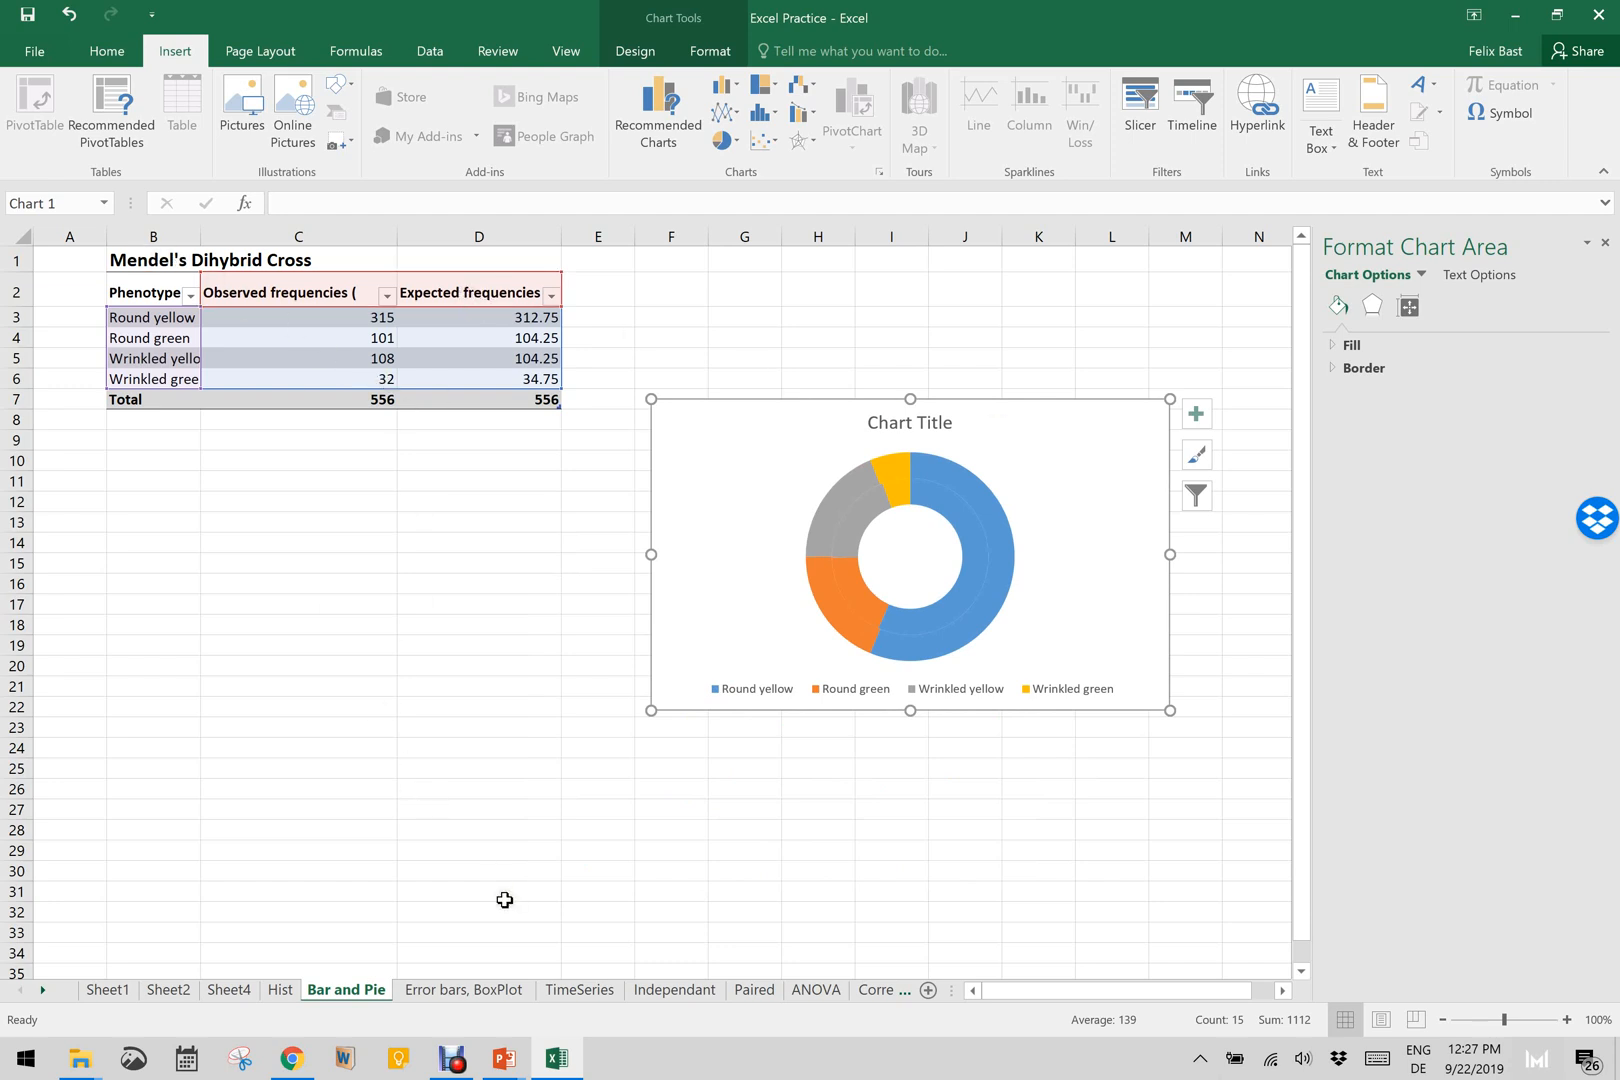
# Step: On the Error bars, BoxPlot sheet, delete the SD chart, the 95% CI chart and the chart beside the SD chart
pyautogui.click(465, 990)
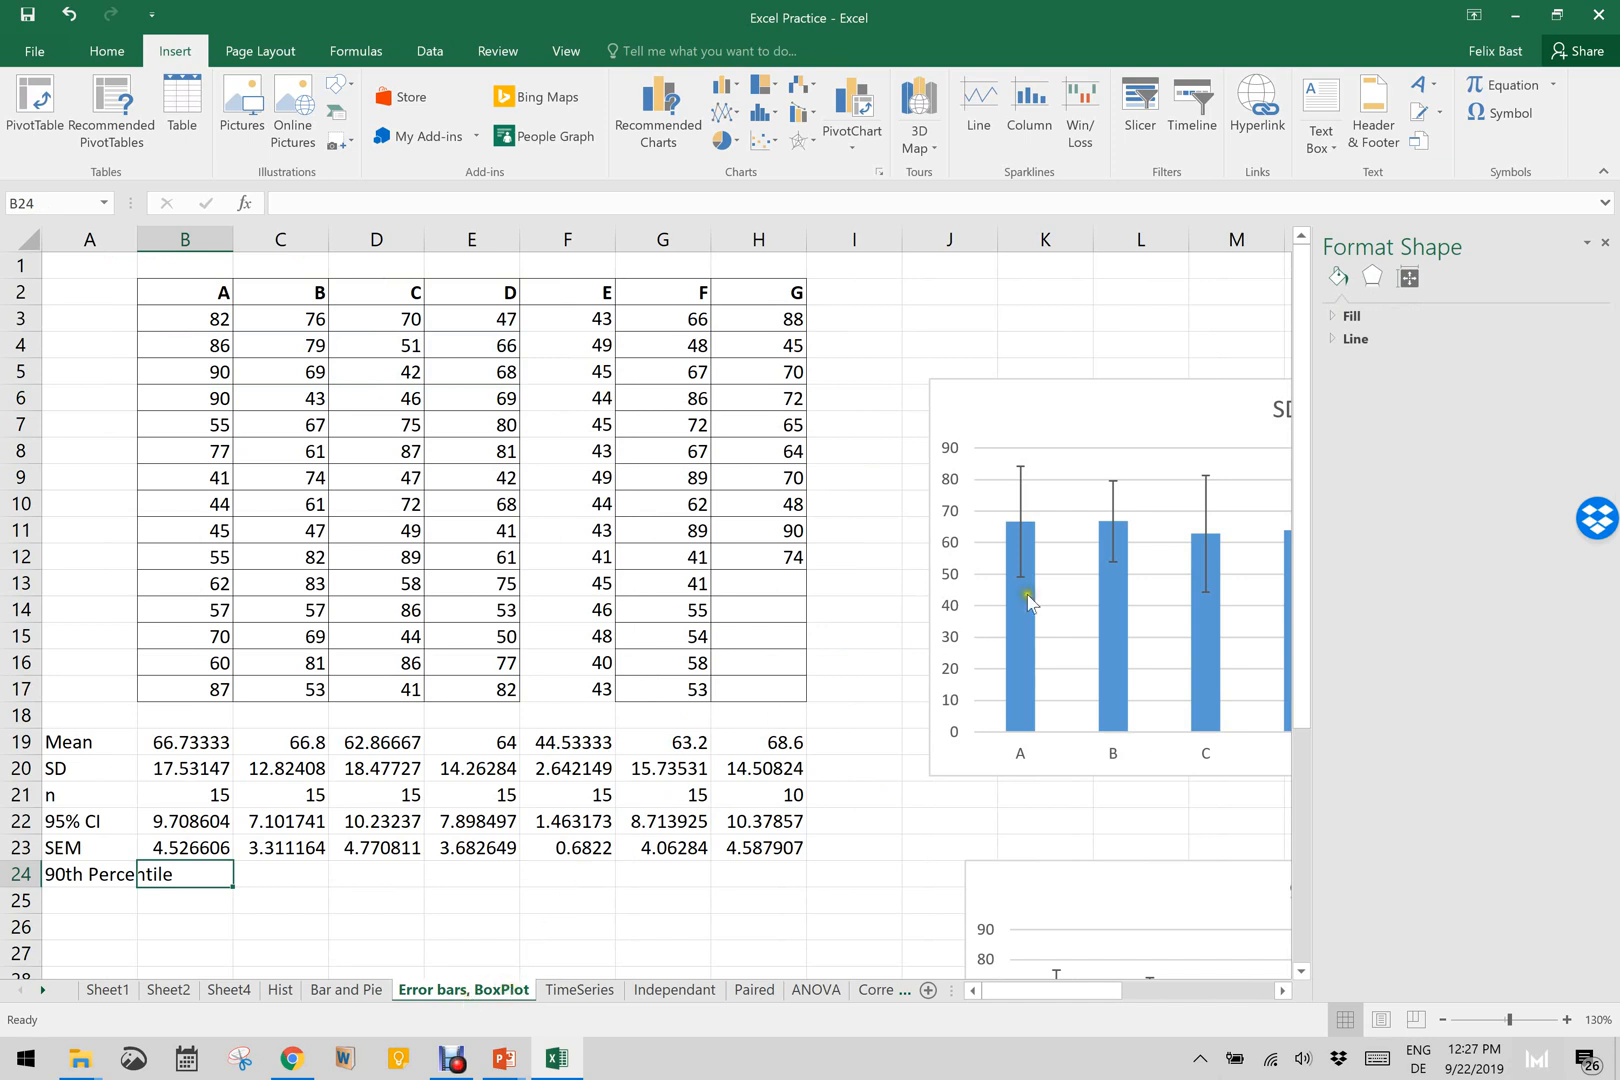
pyautogui.scroll(2, 463, 429)
pyautogui.hscroll(3, 1060, 455)
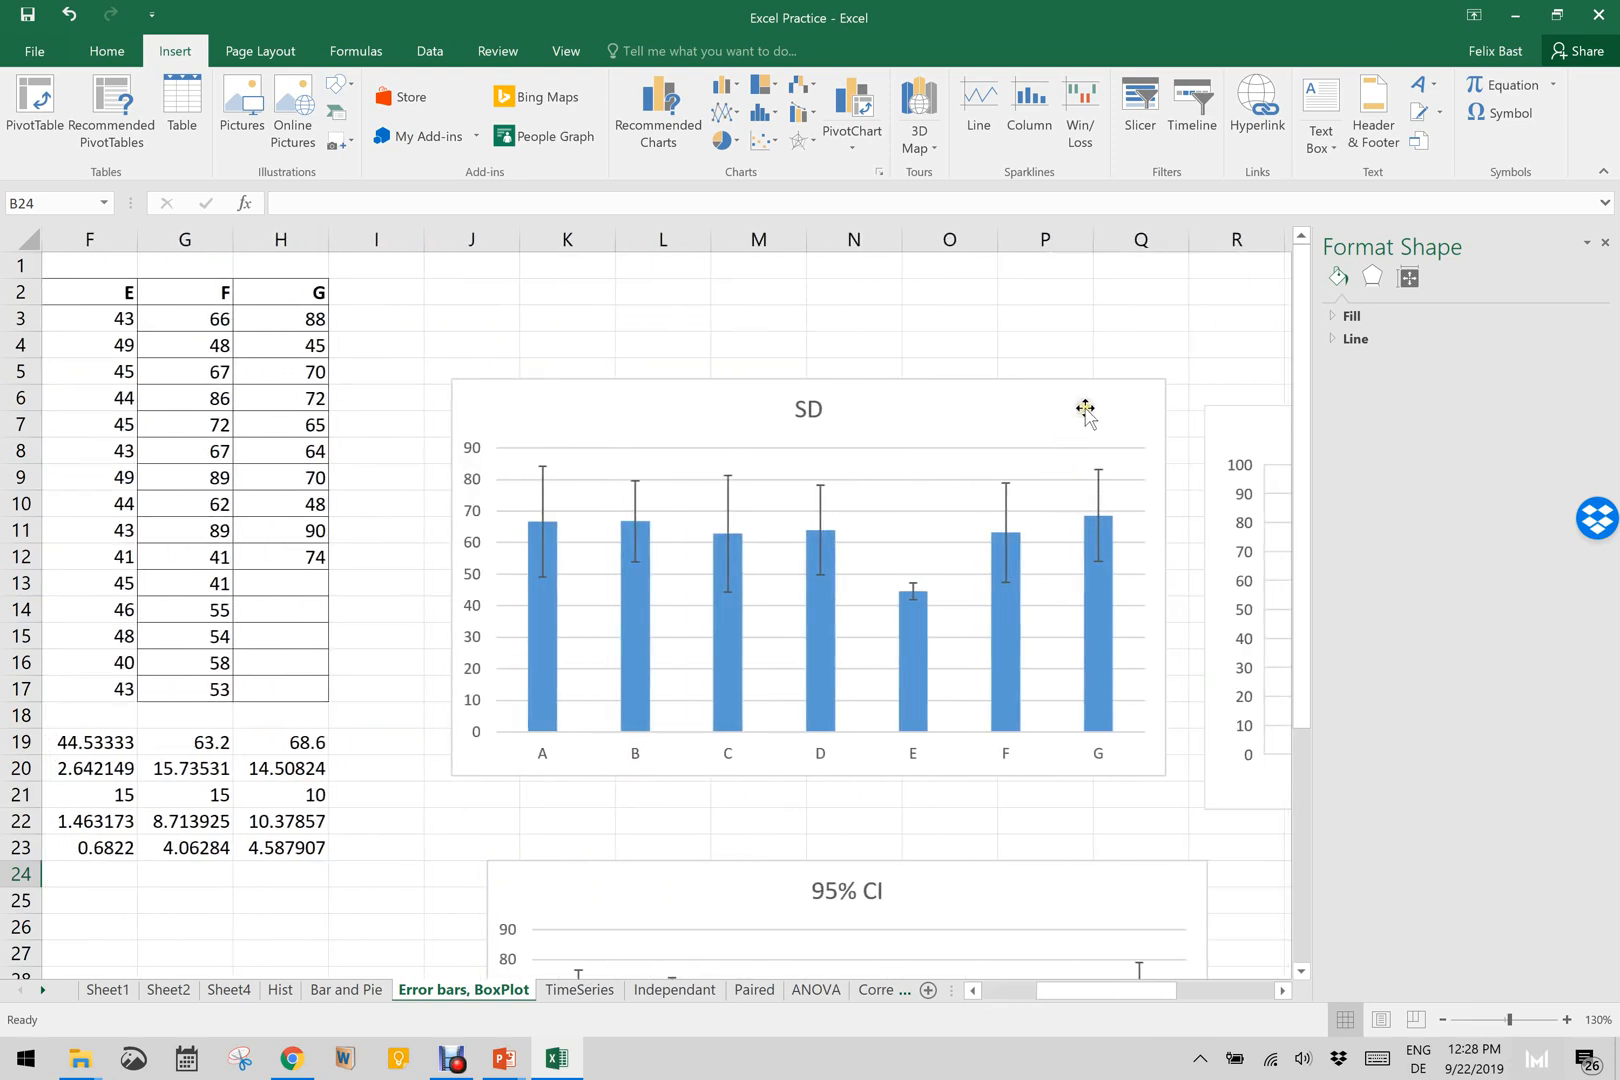
pyautogui.click(1084, 415)
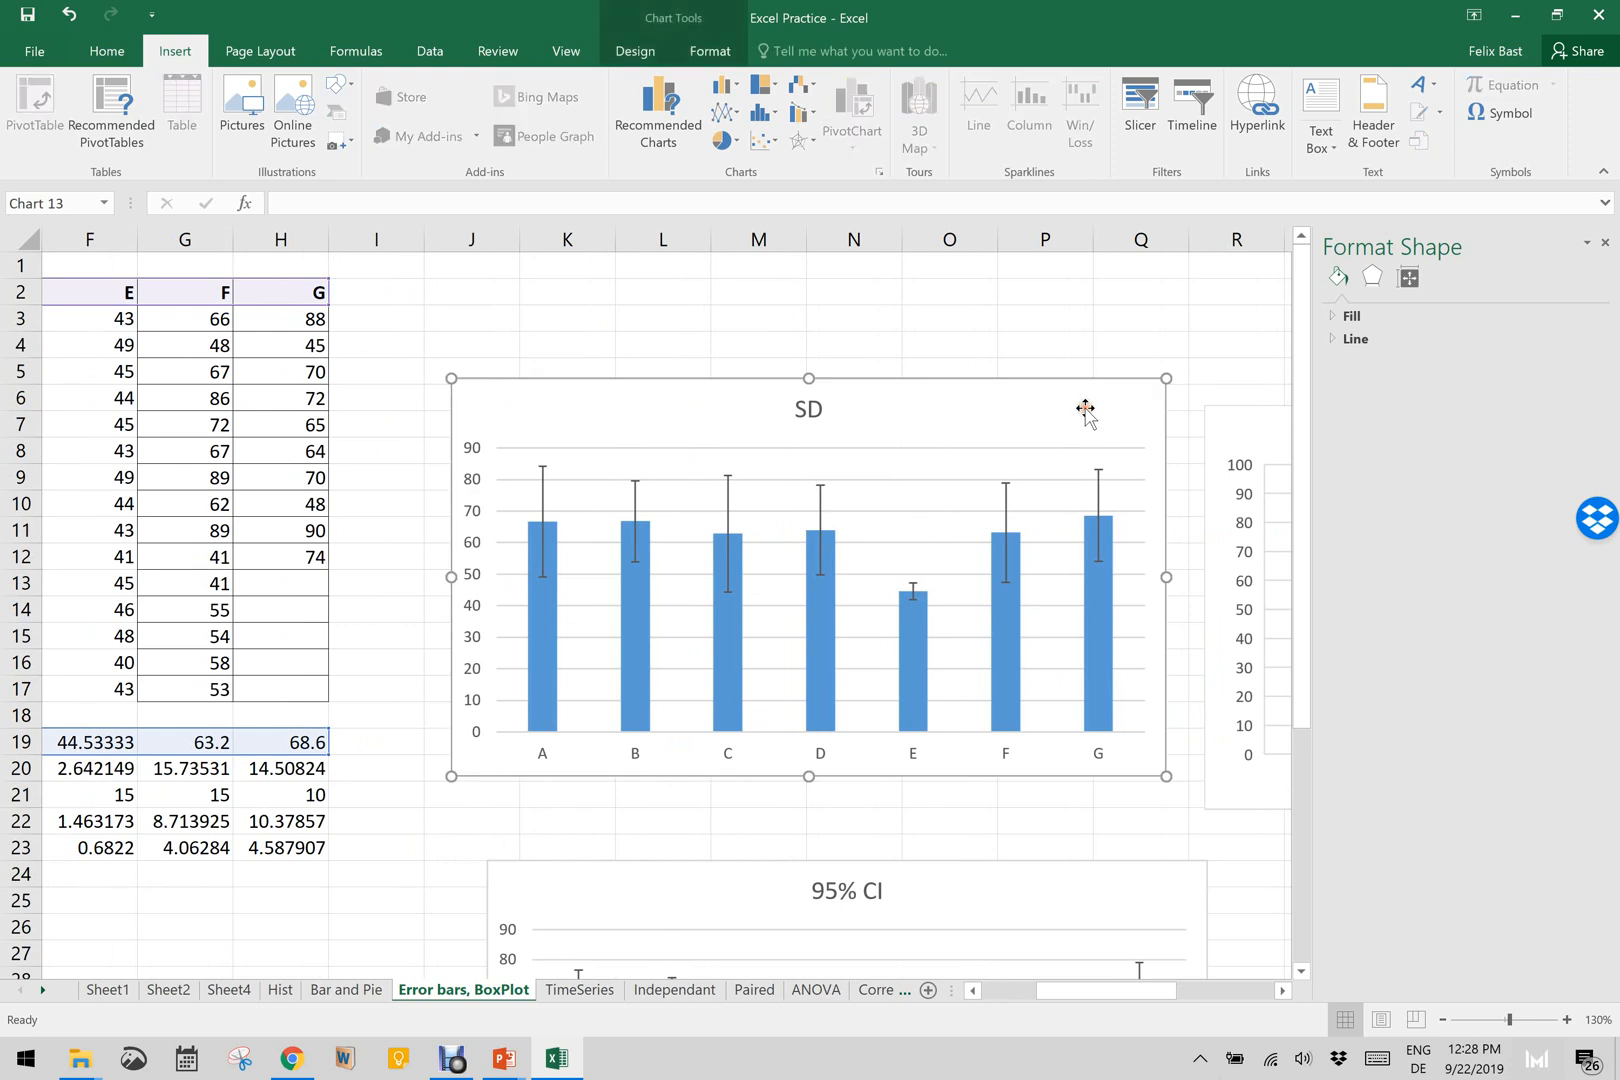
pyautogui.click(1231, 437)
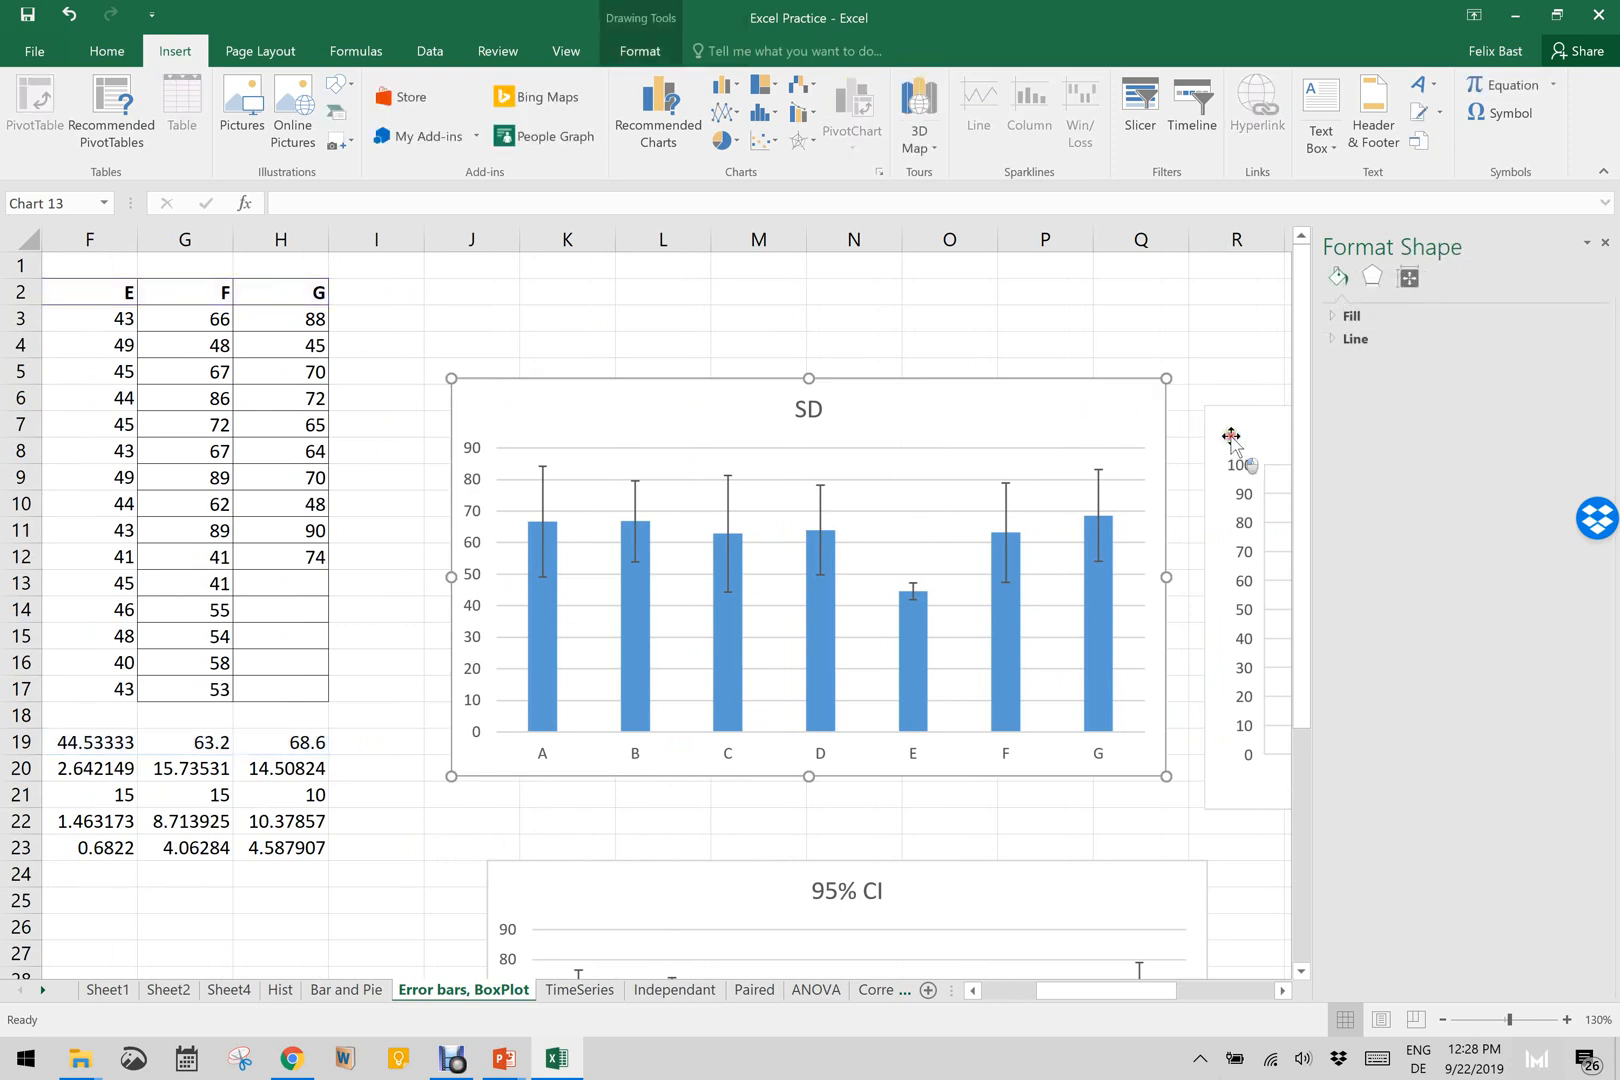
pyautogui.keyDown('shift'); pyautogui.click(968, 880); pyautogui.keyUp('shift')
pyautogui.press('Delete')
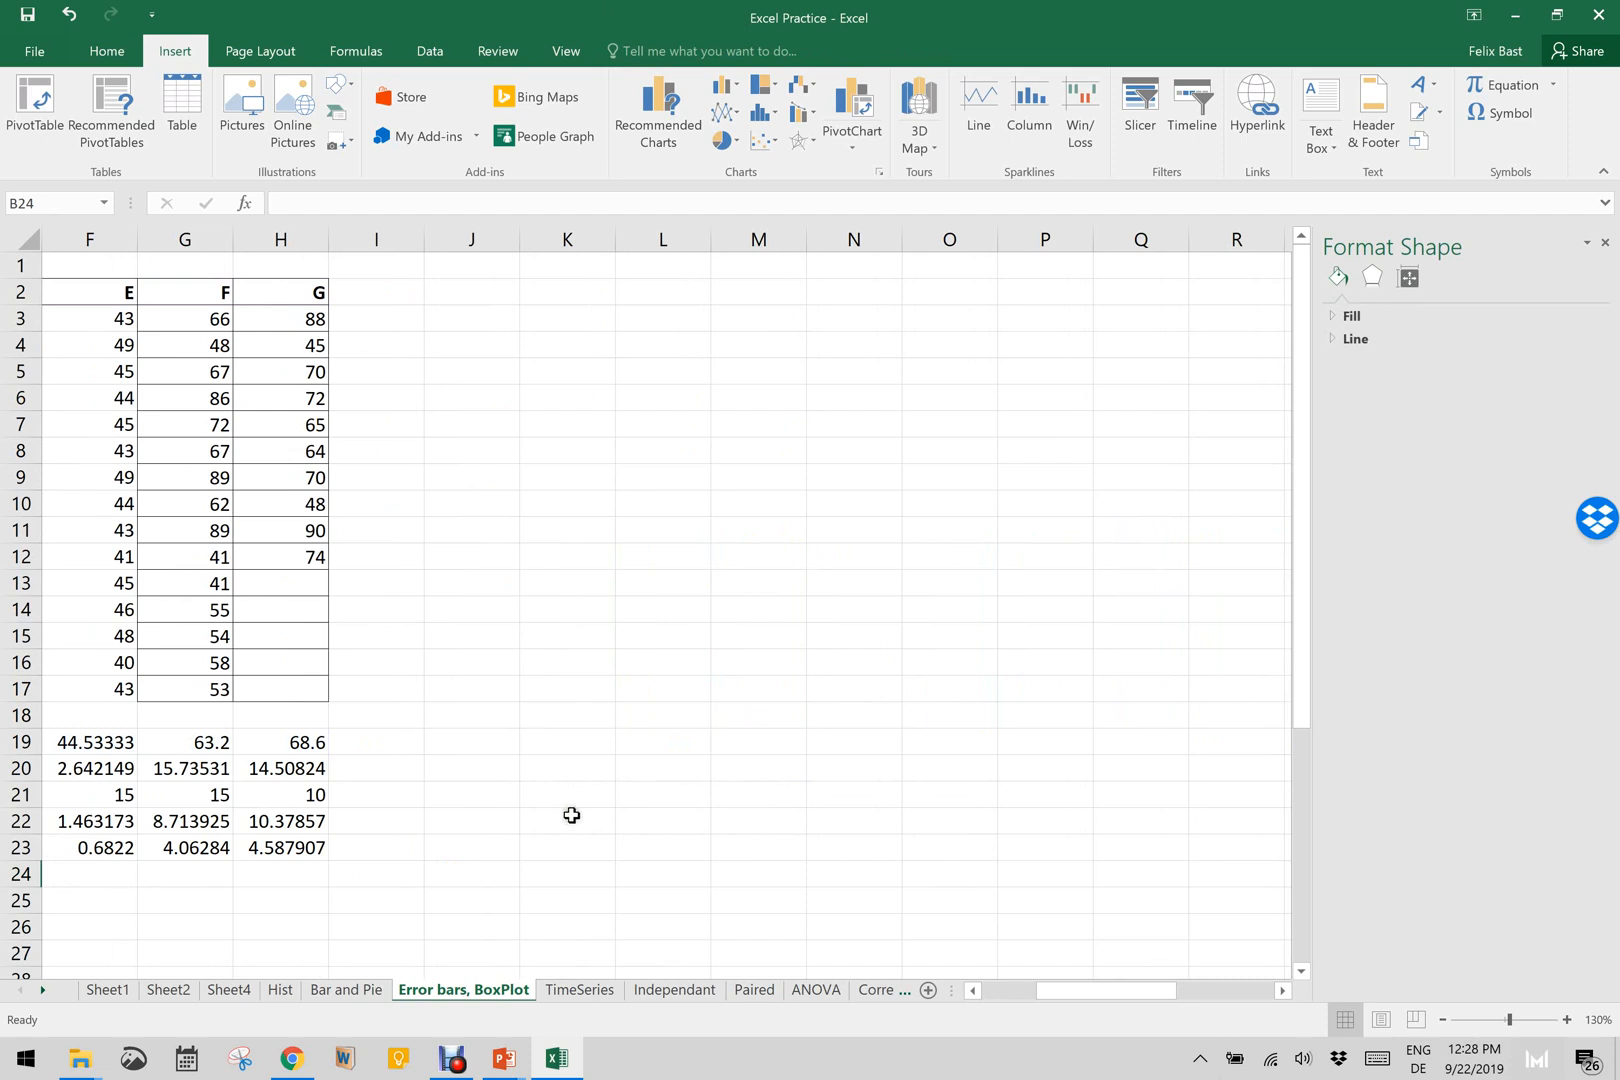
# Step: Examine the formulas for Mean, SD, n, 95% CI and SEM of group A in B19 to B23
pyautogui.hscroll(-4, 571, 815)
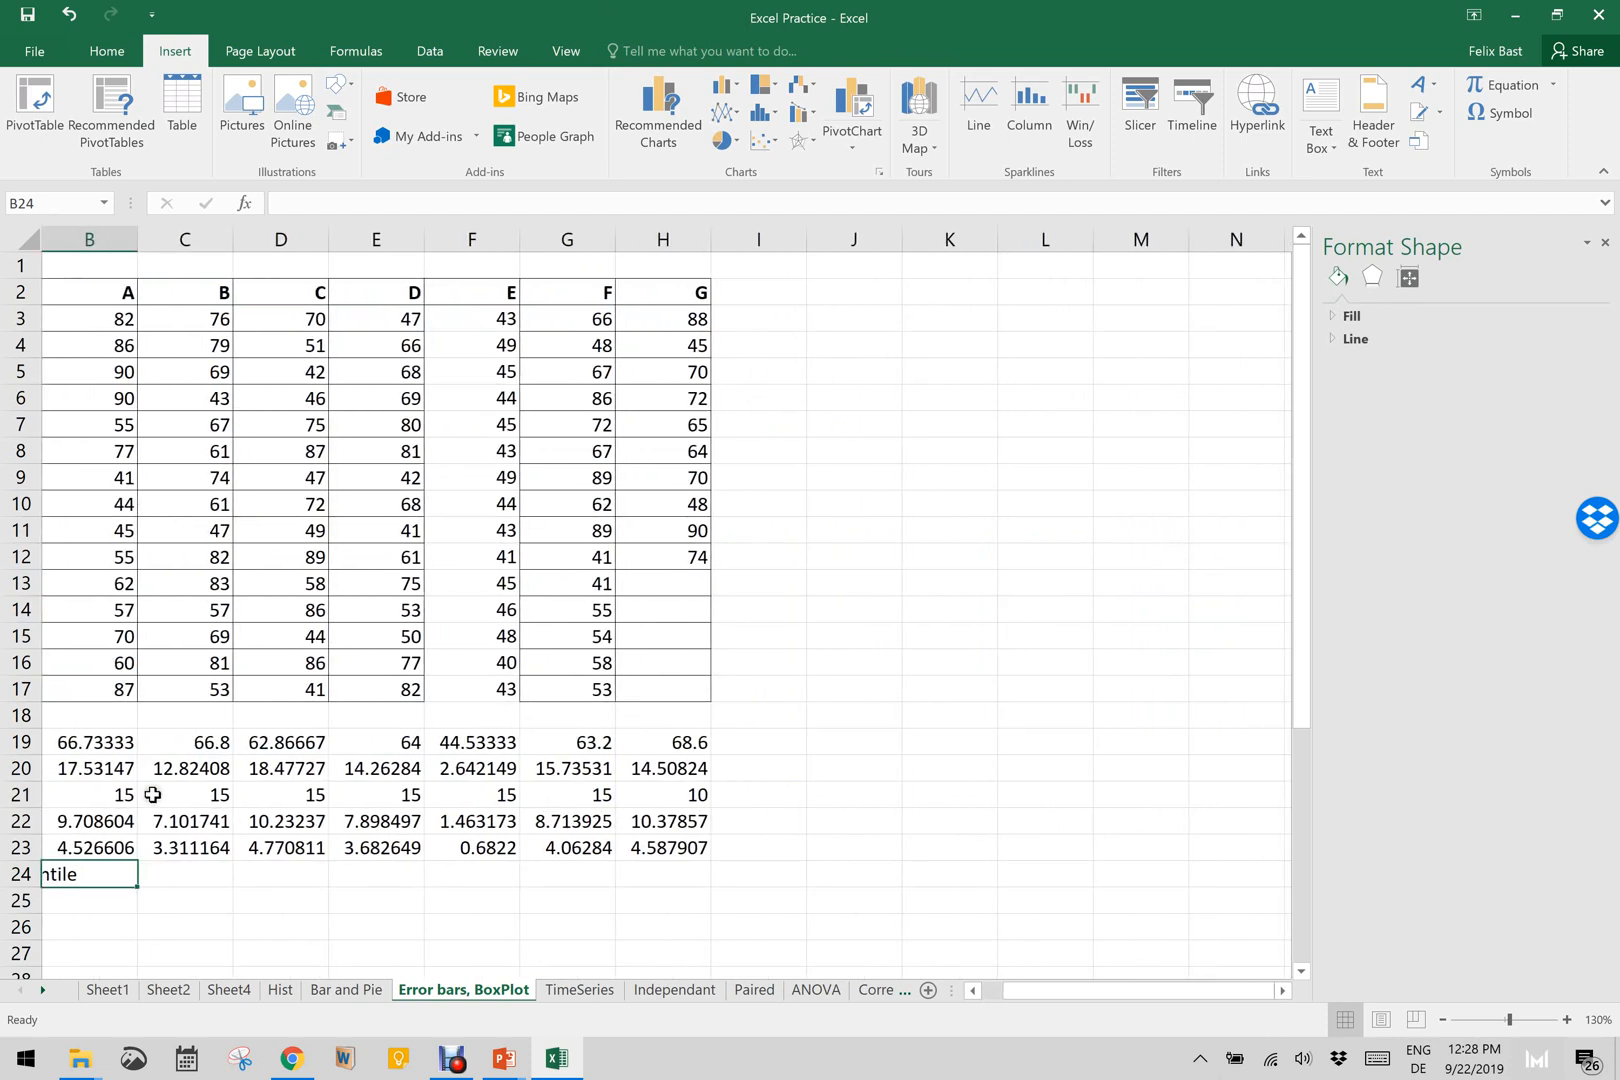
pyautogui.hscroll(-1, 152, 794)
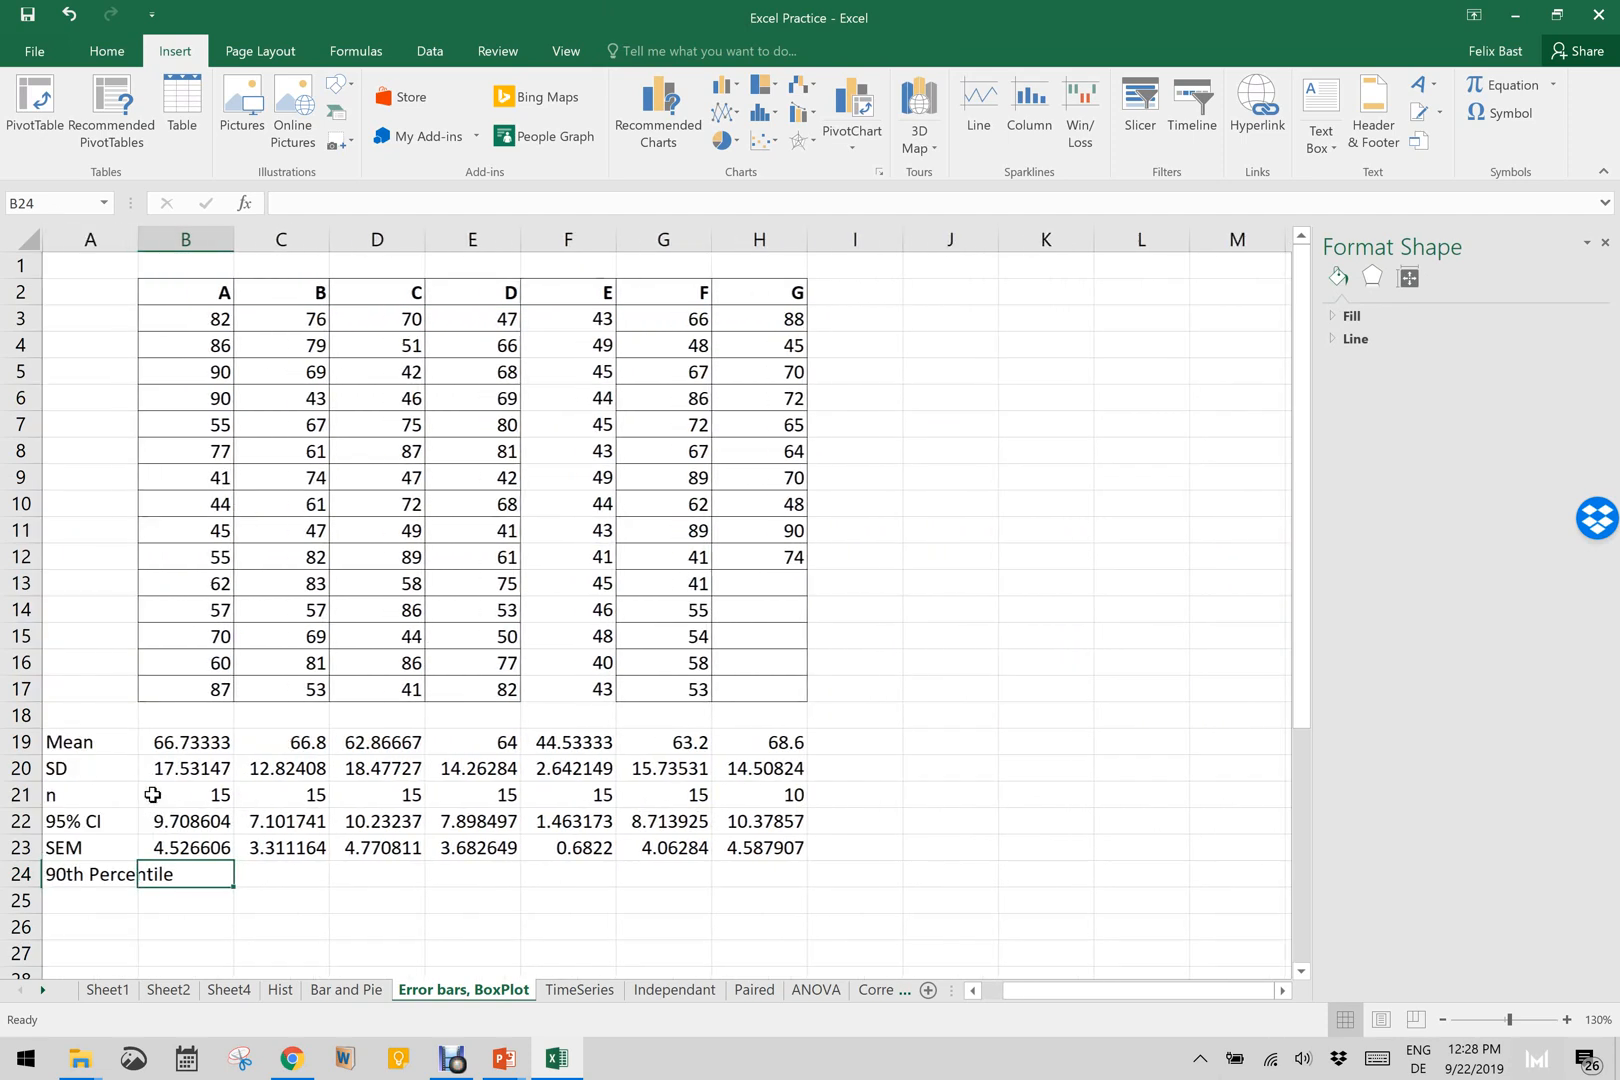
pyautogui.click(190, 745)
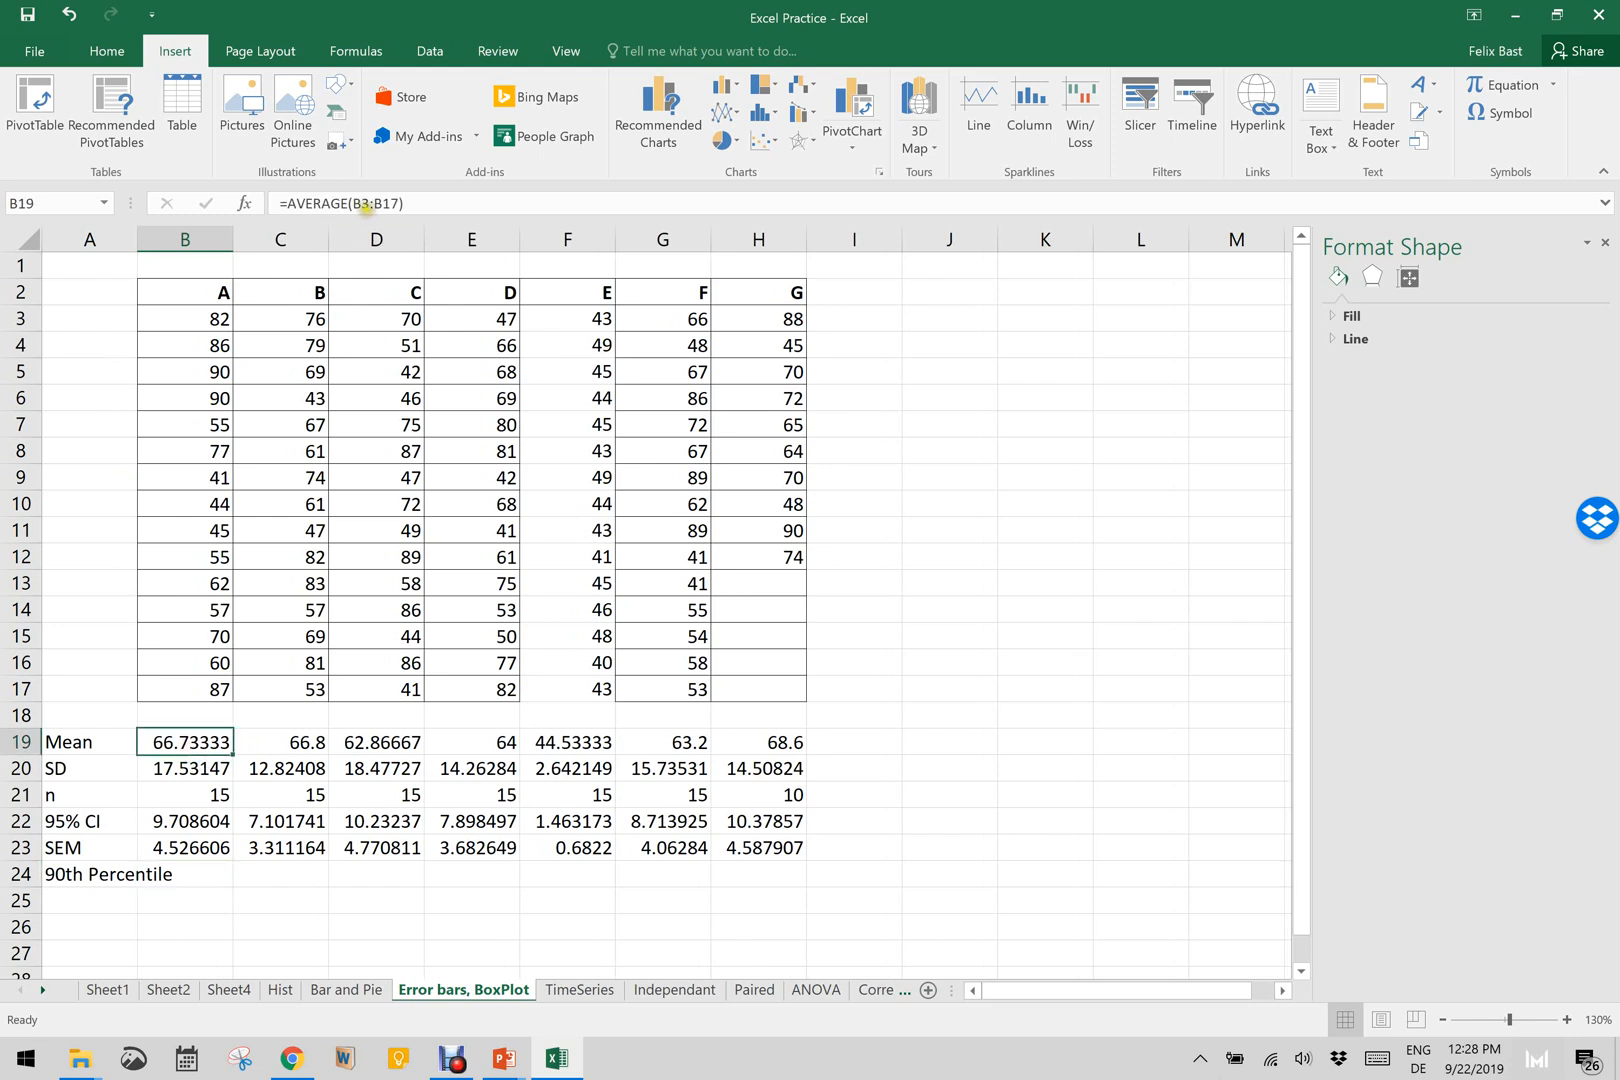
pyautogui.click(207, 763)
pyautogui.click(193, 816)
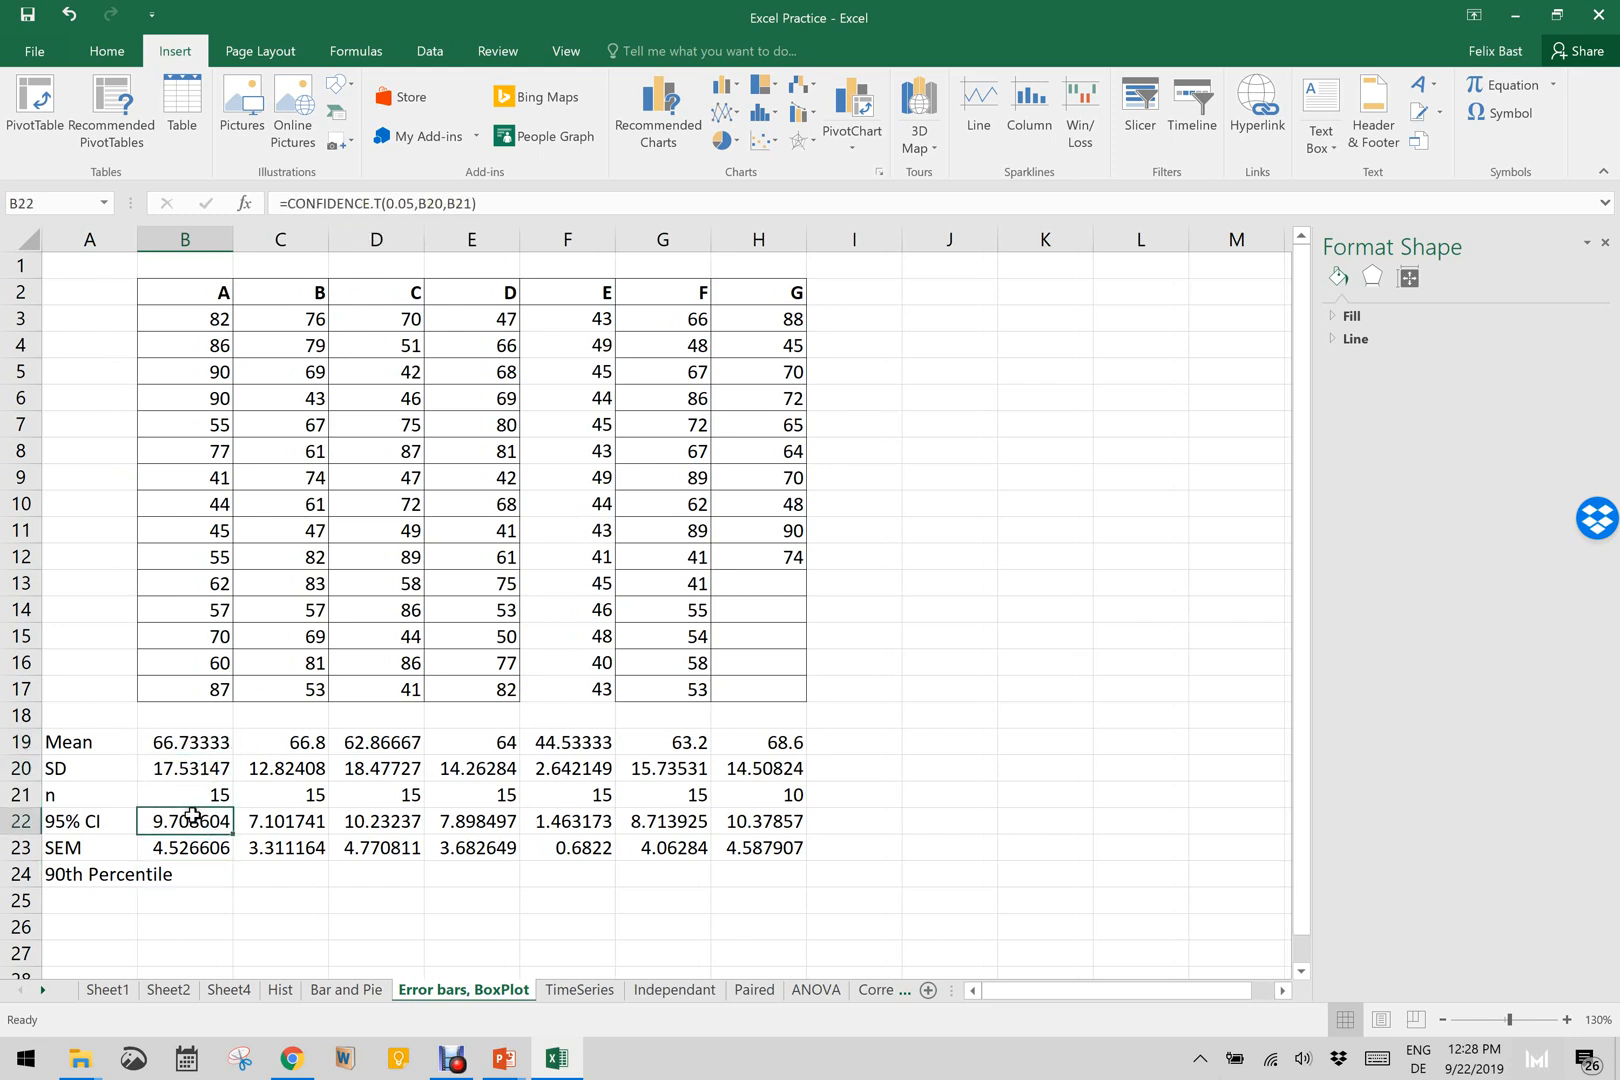
pyautogui.click(200, 795)
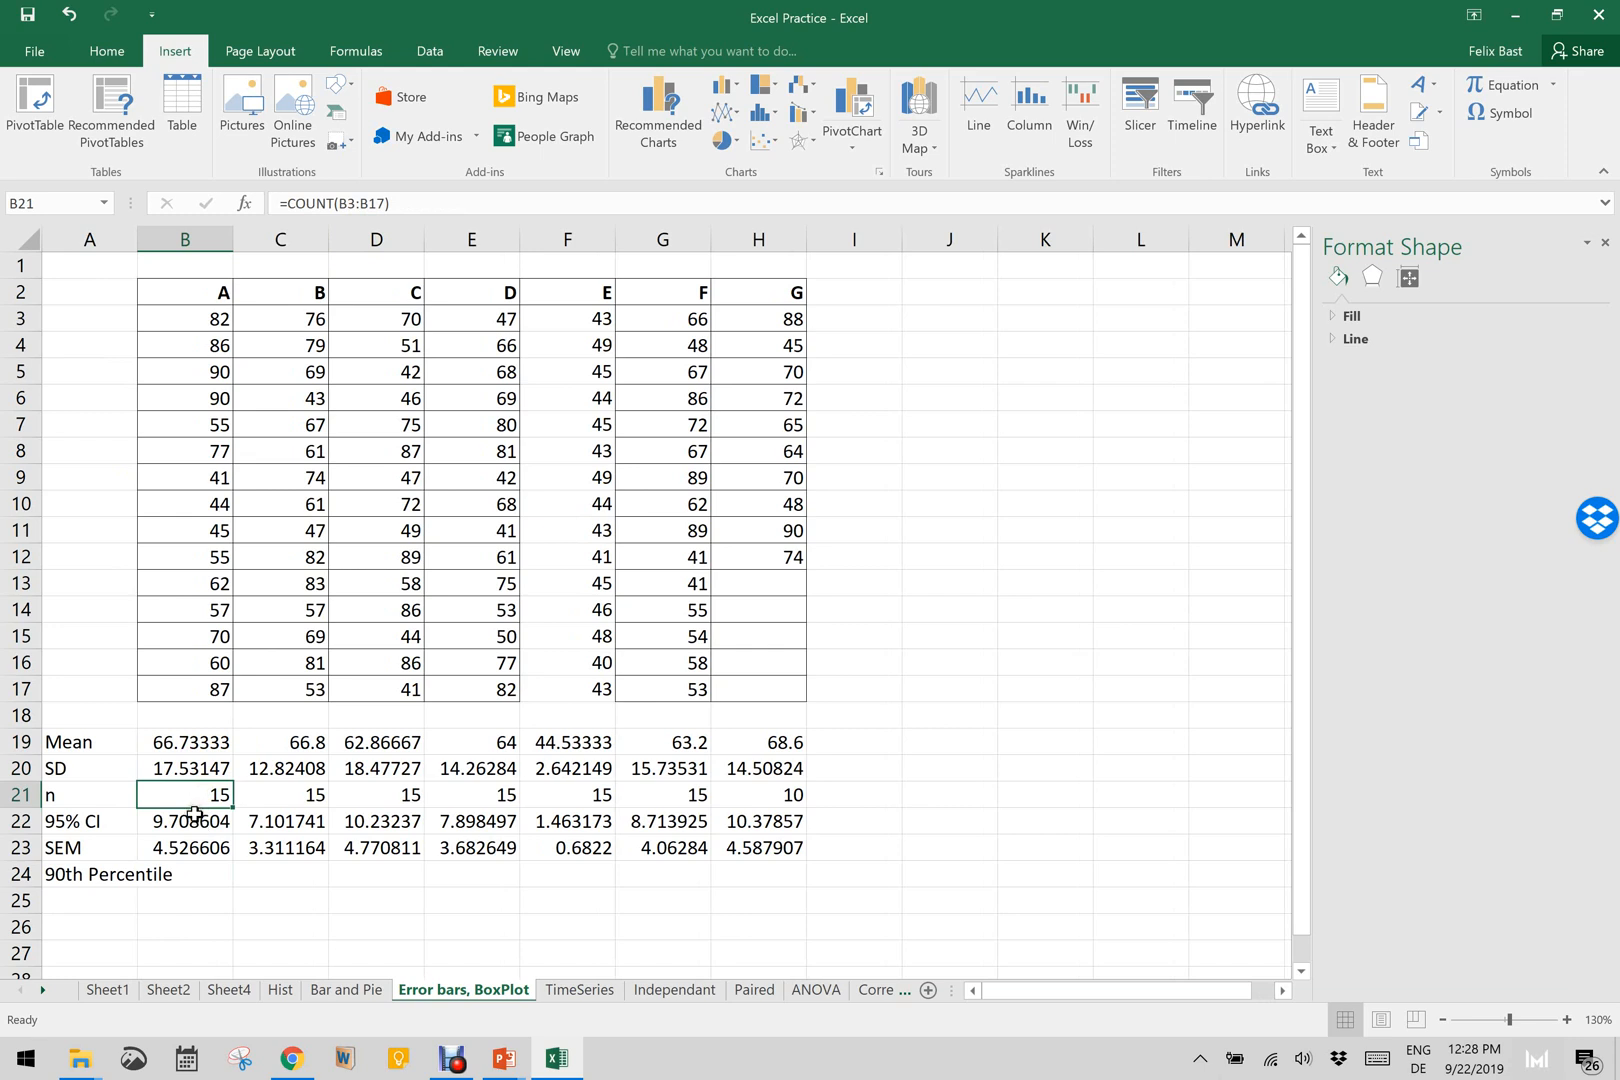
pyautogui.click(193, 815)
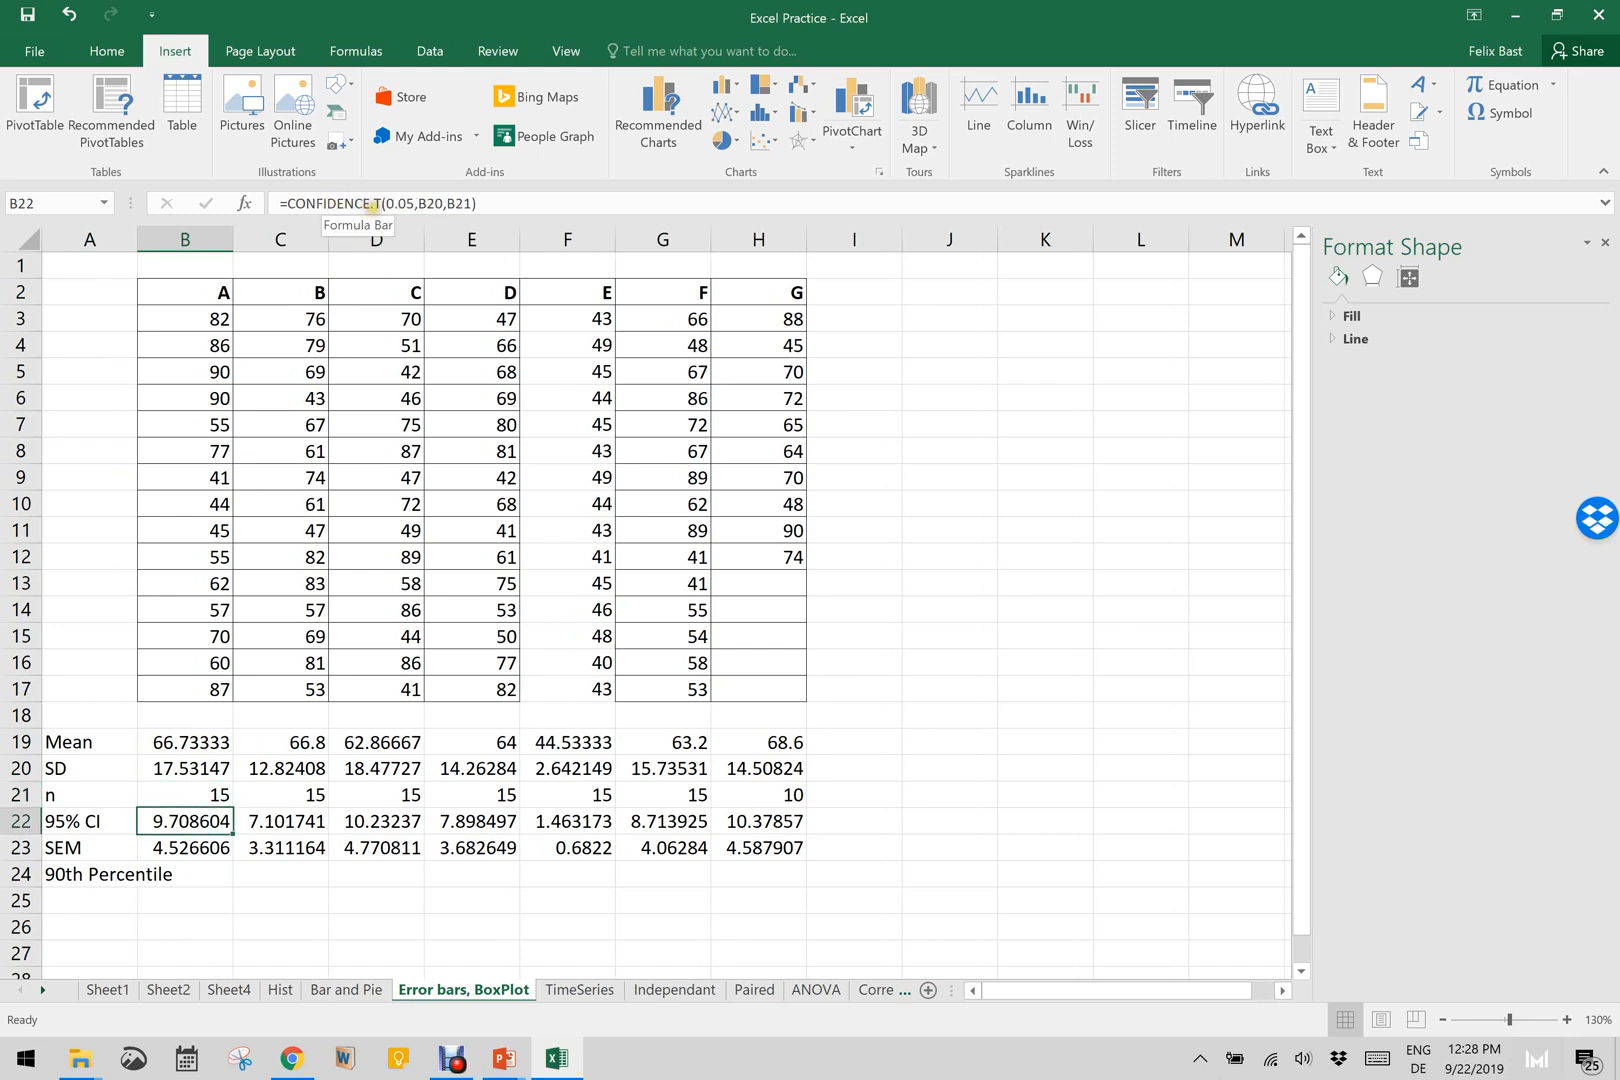
pyautogui.click(197, 847)
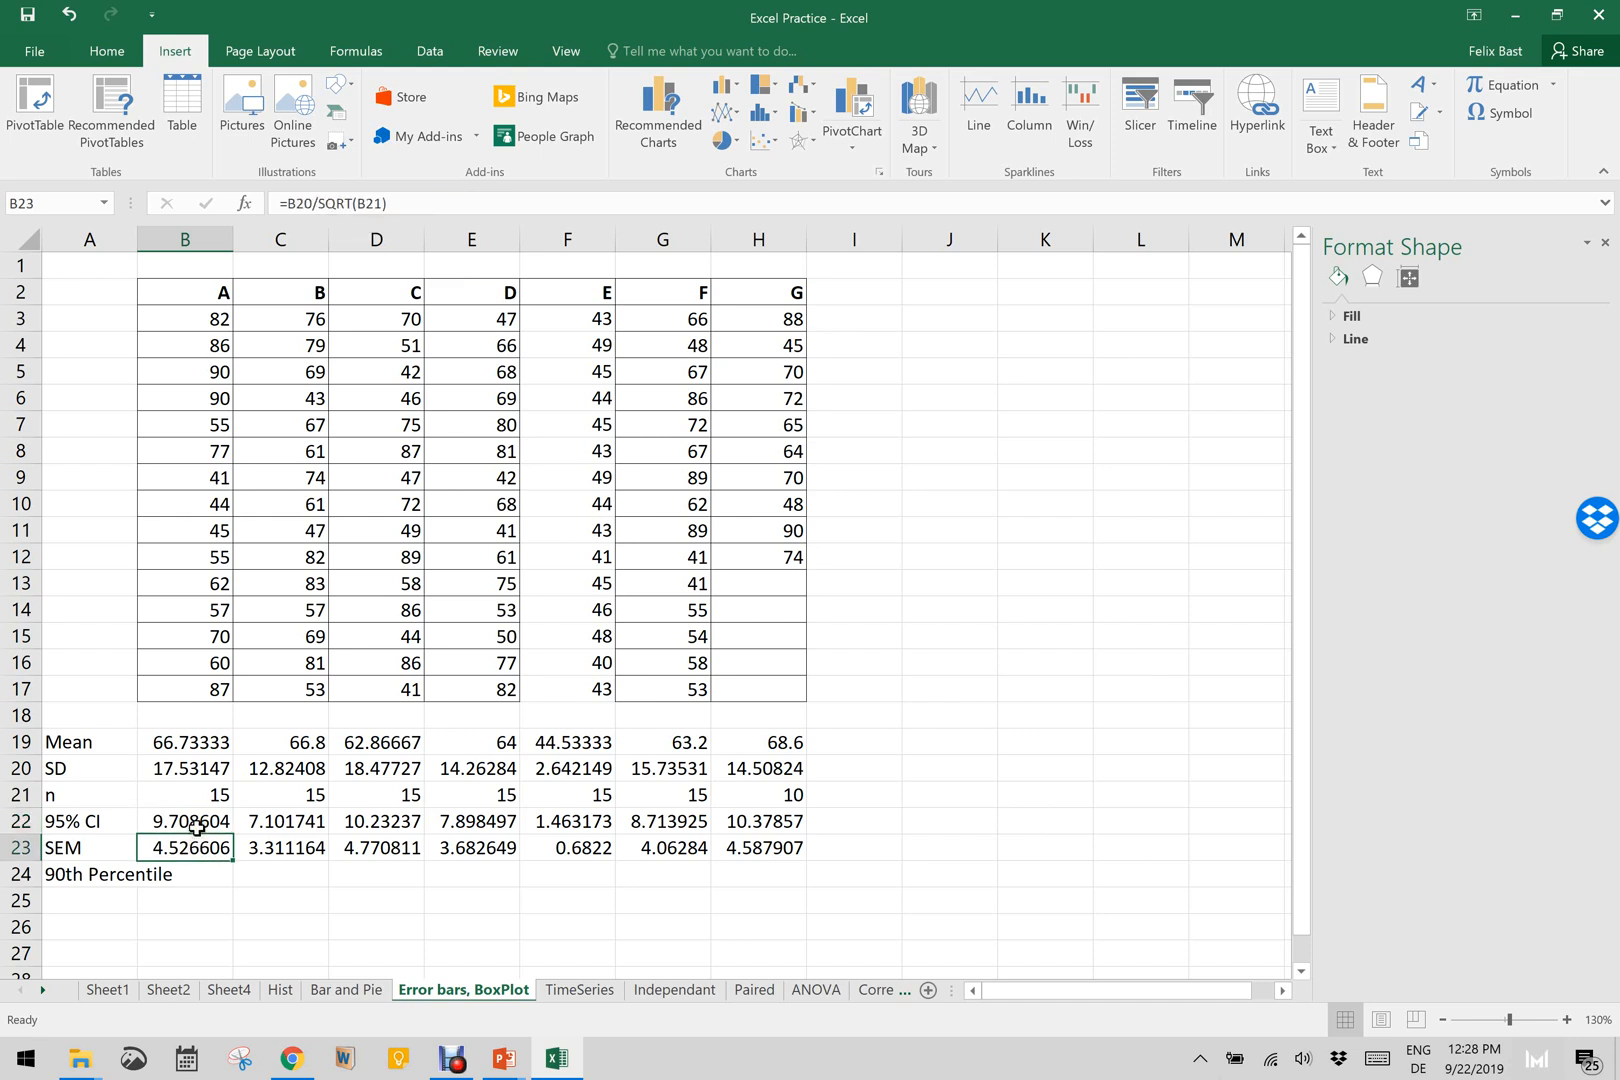
# Step: Clear the 95% CI and SEM values of all groups in B22:H23
pyautogui.moveTo(195, 825); pyautogui.dragTo(781, 847)
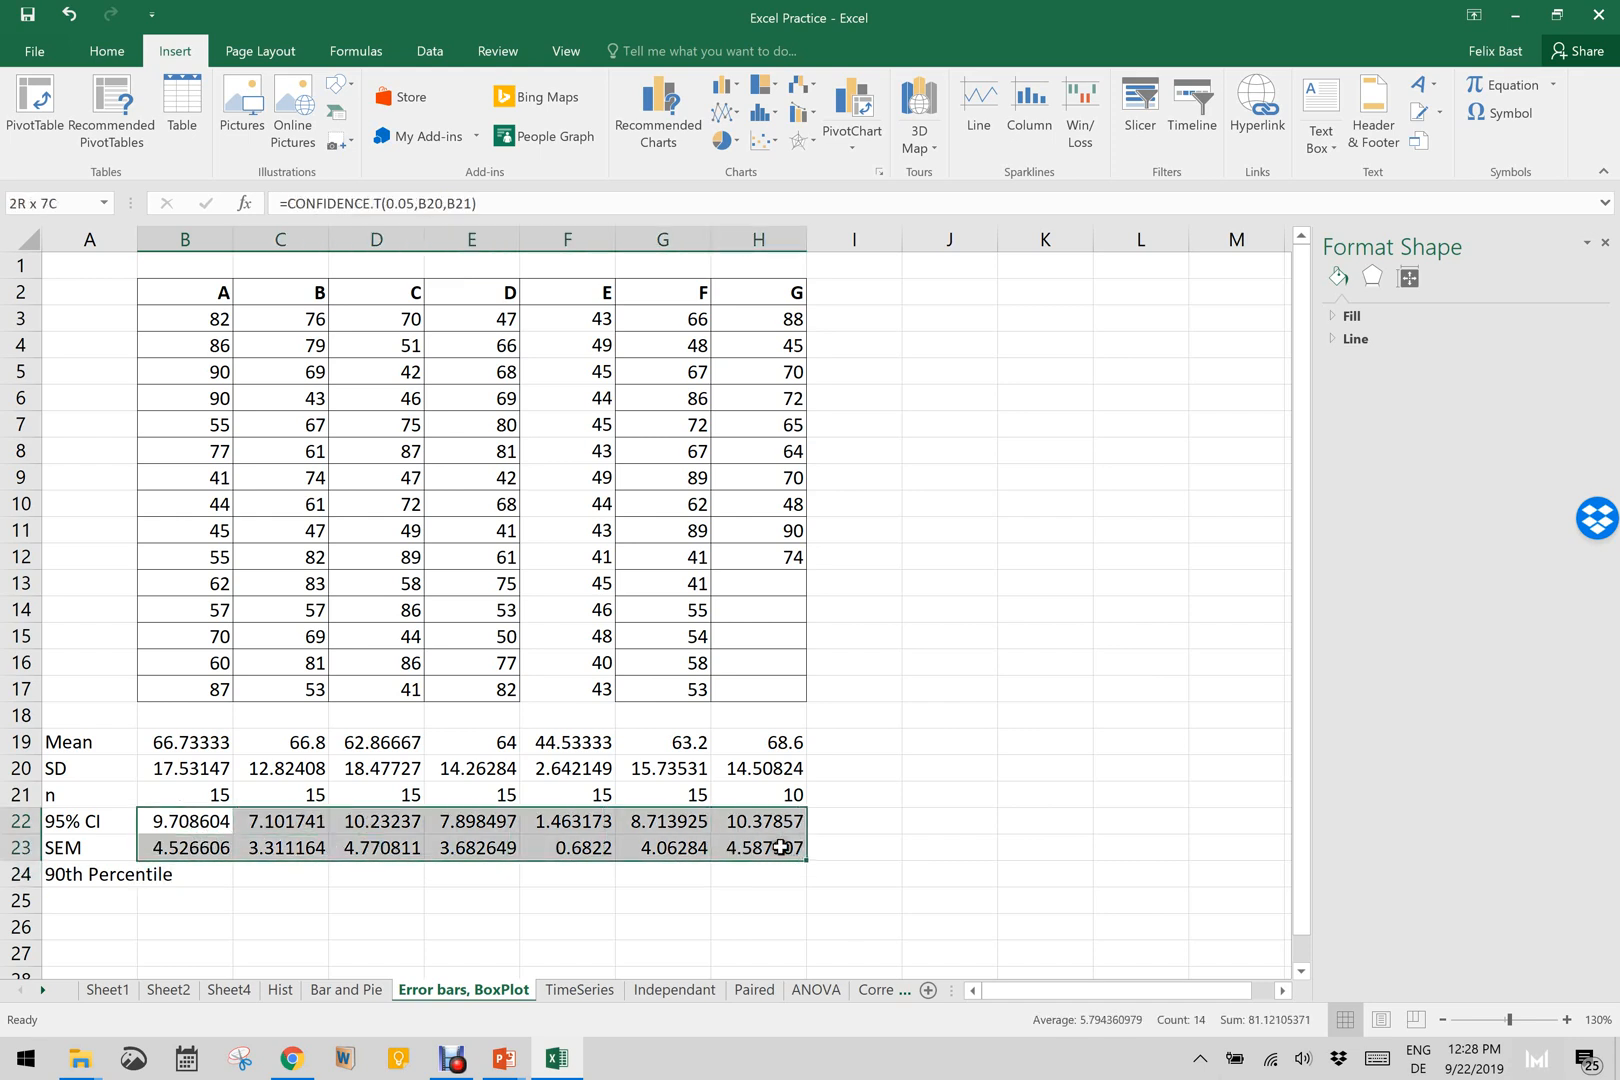
pyautogui.press('Delete')
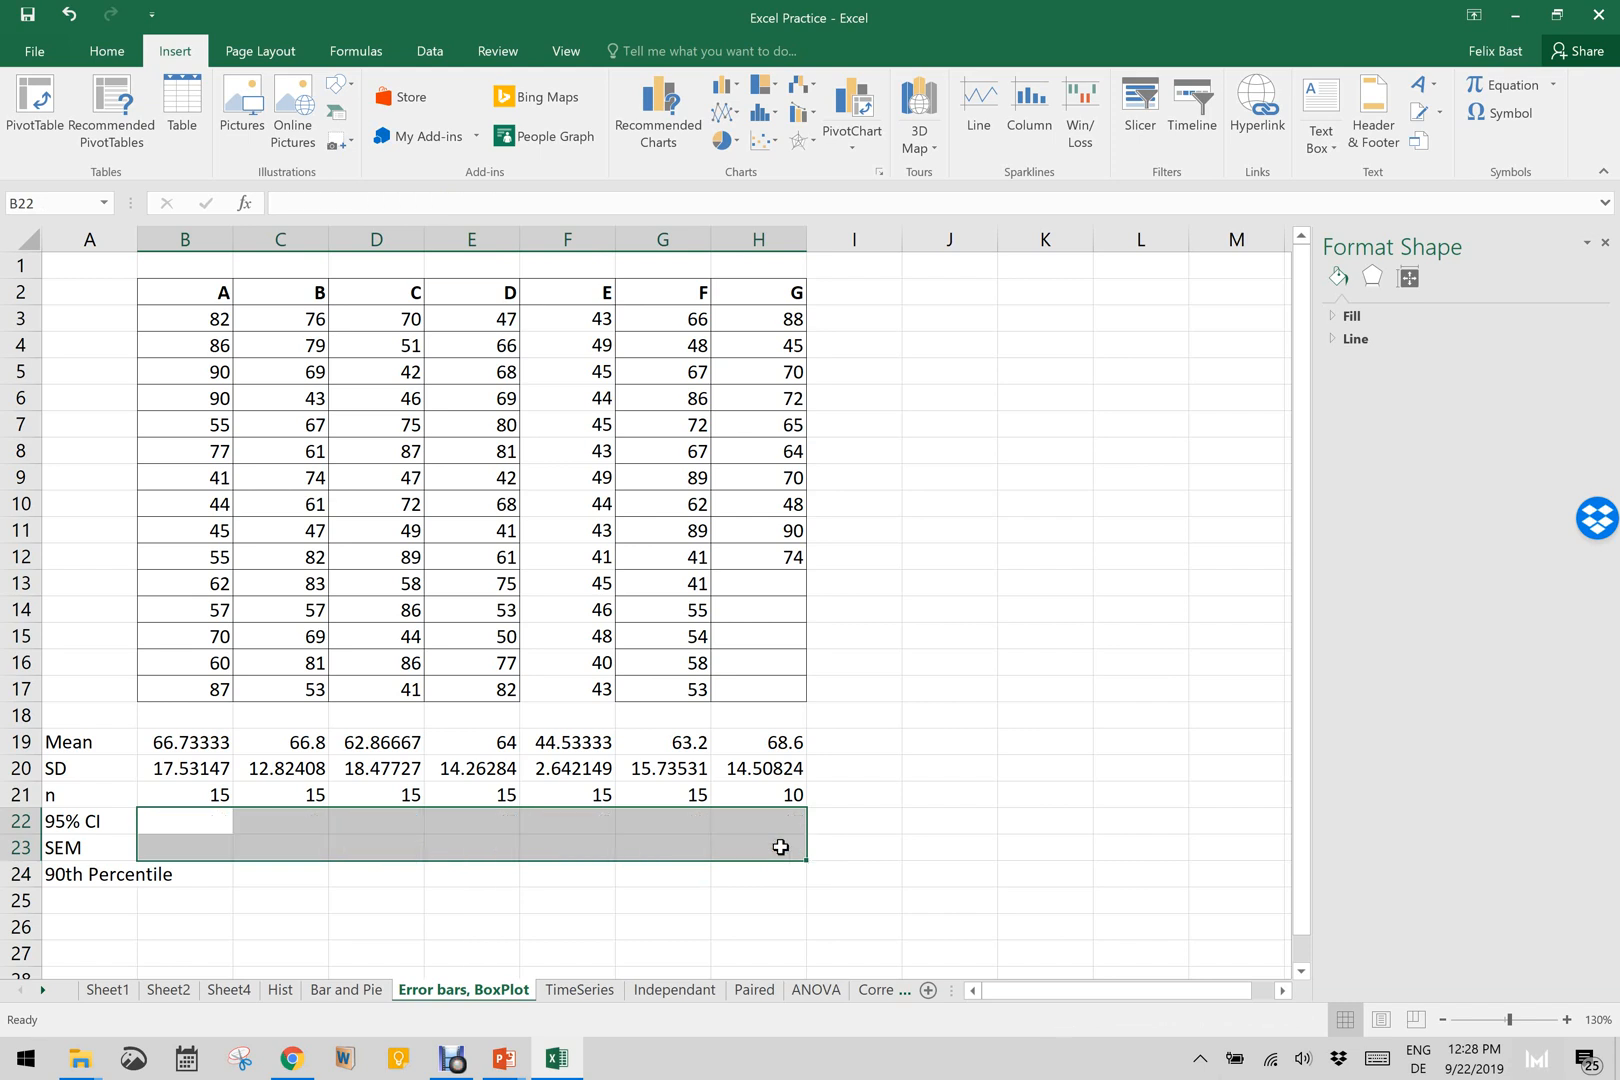
# Step: Calculate the 95% CI of group A in B22 with =CONFIDENCE.T(0.05,B20,B21) and fill the formula across to H22
pyautogui.click(214, 819)
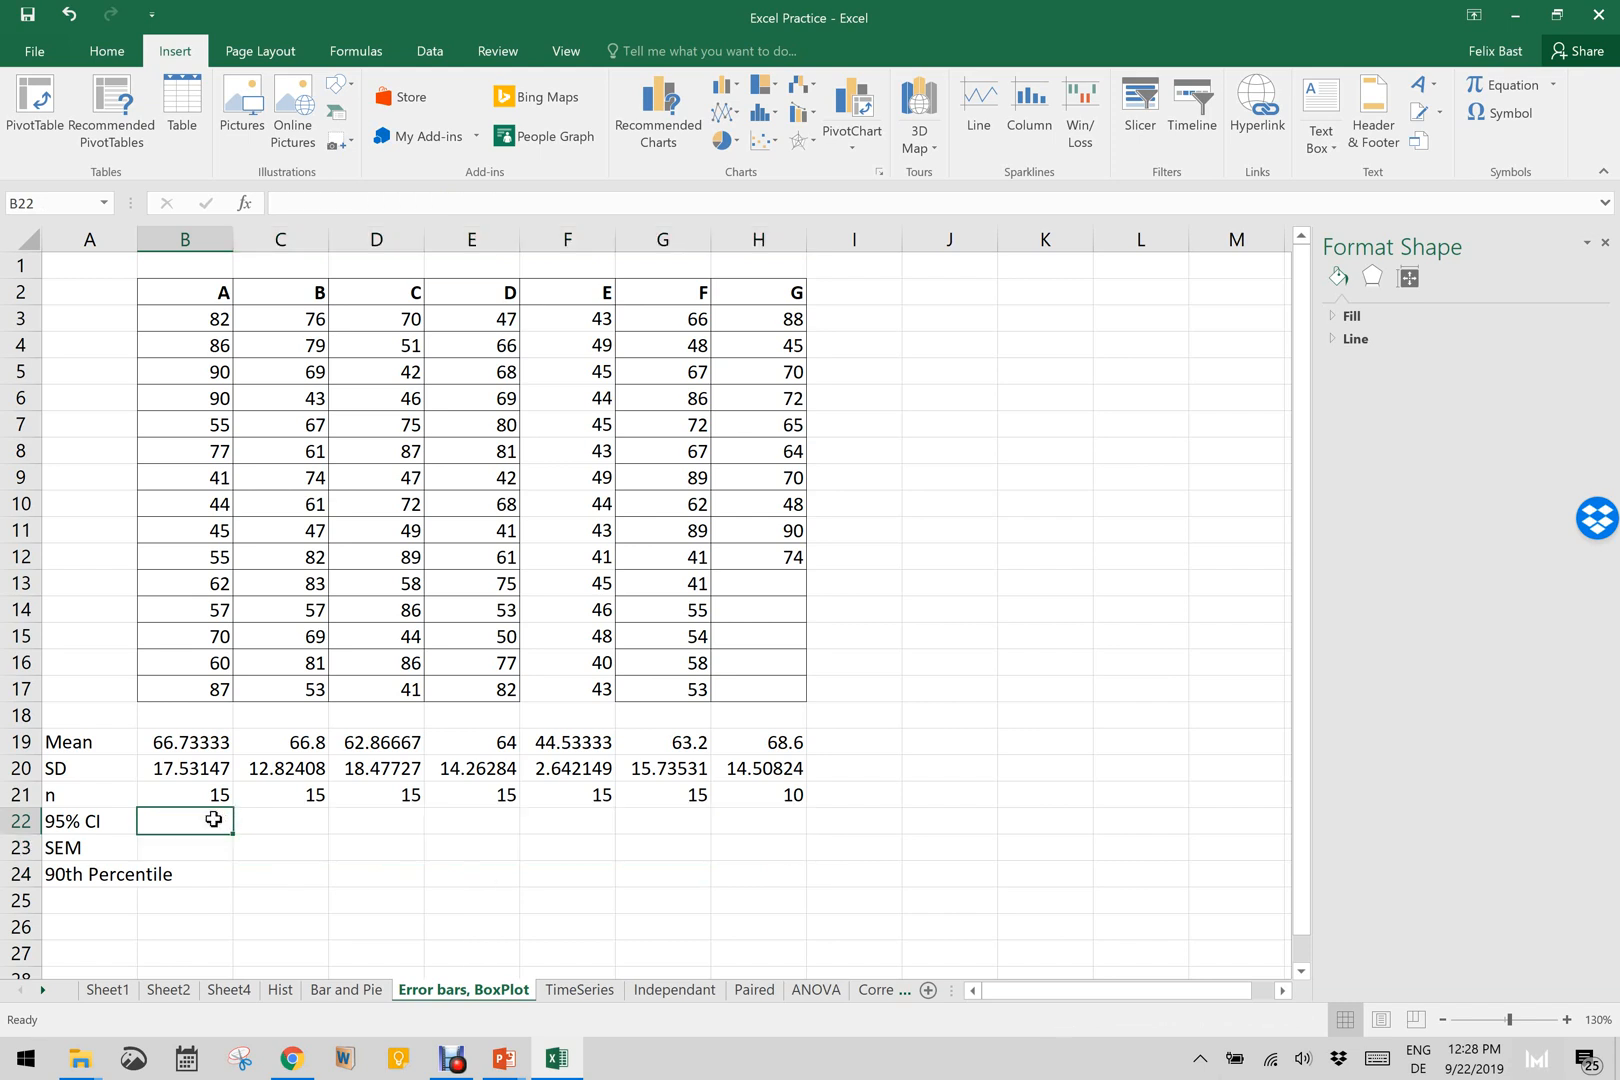
pyautogui.write('=')
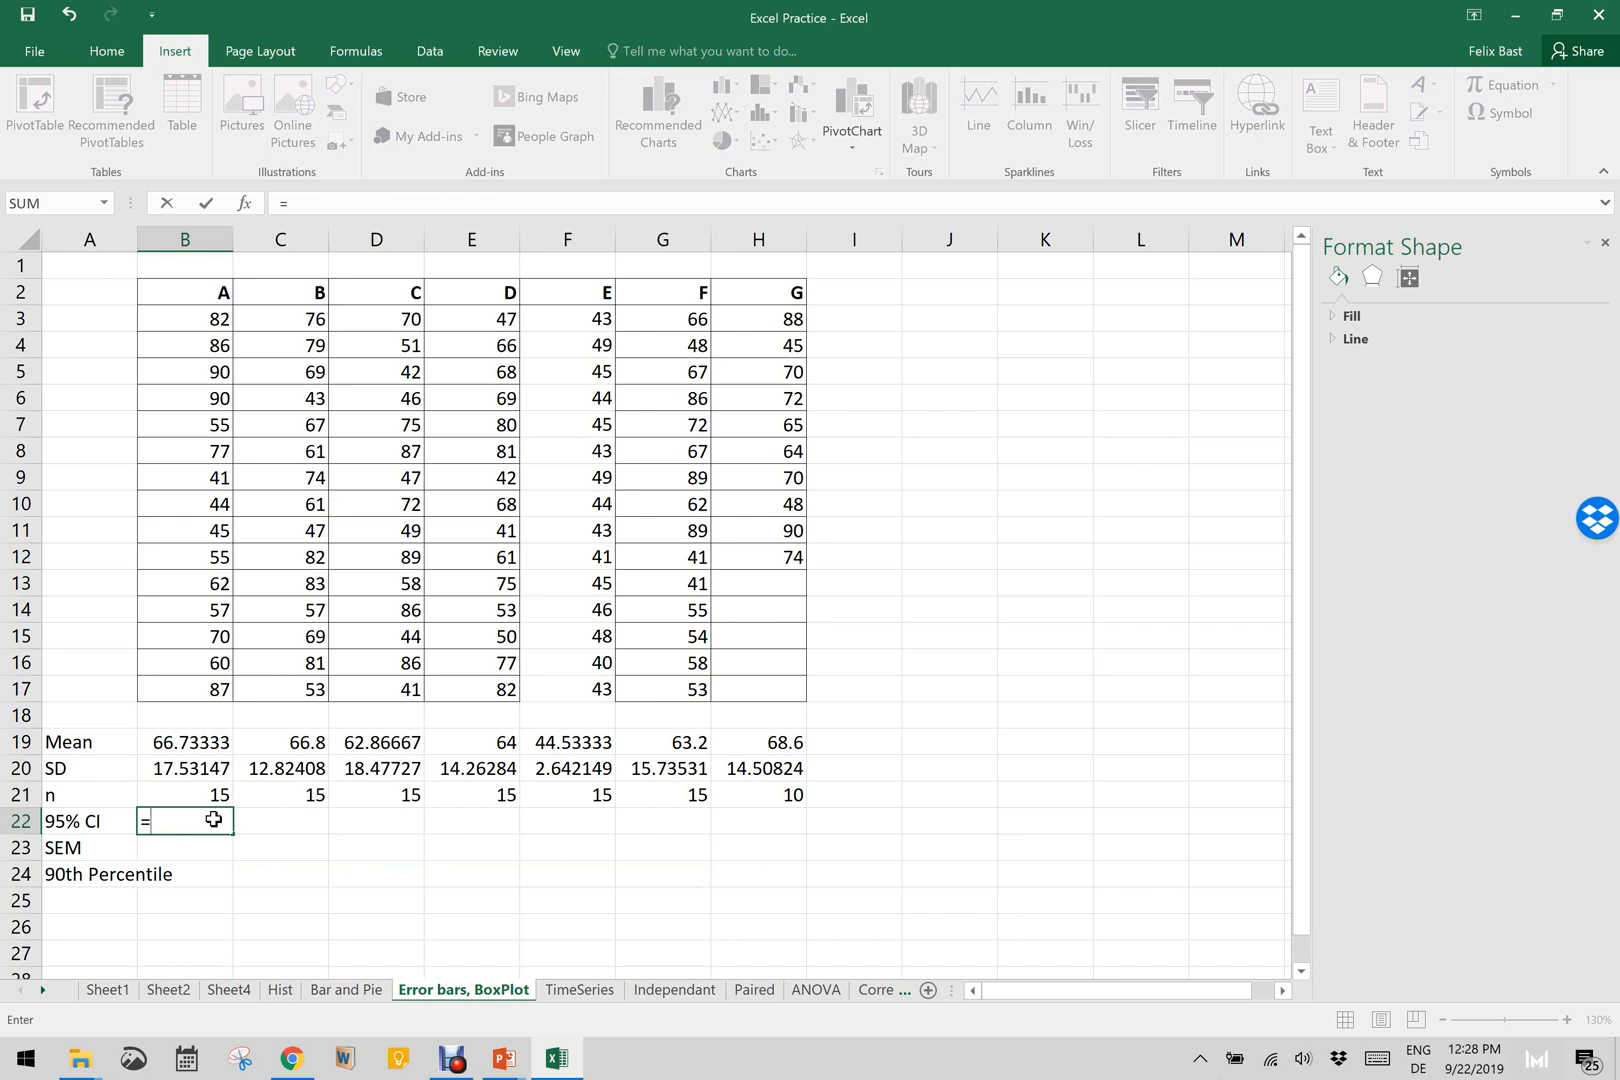
pyautogui.write('conf')
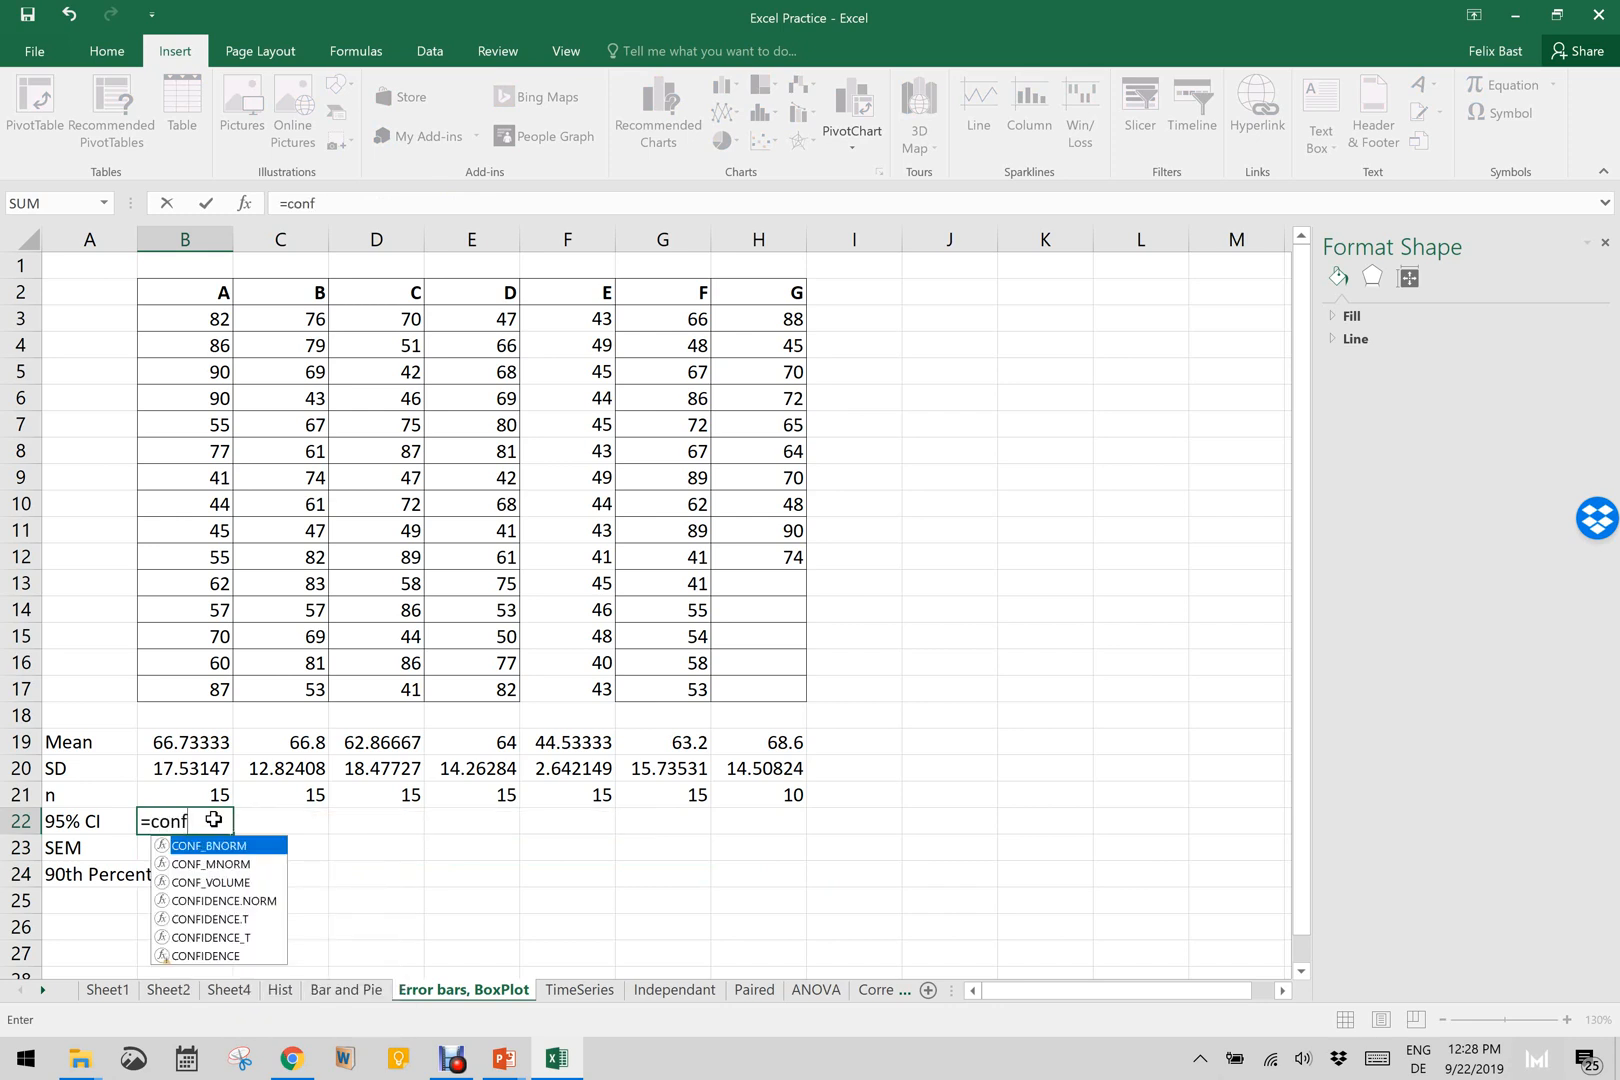
pyautogui.press('Down')
pyautogui.press('Down')
pyautogui.press('Down')
pyautogui.press('Down')
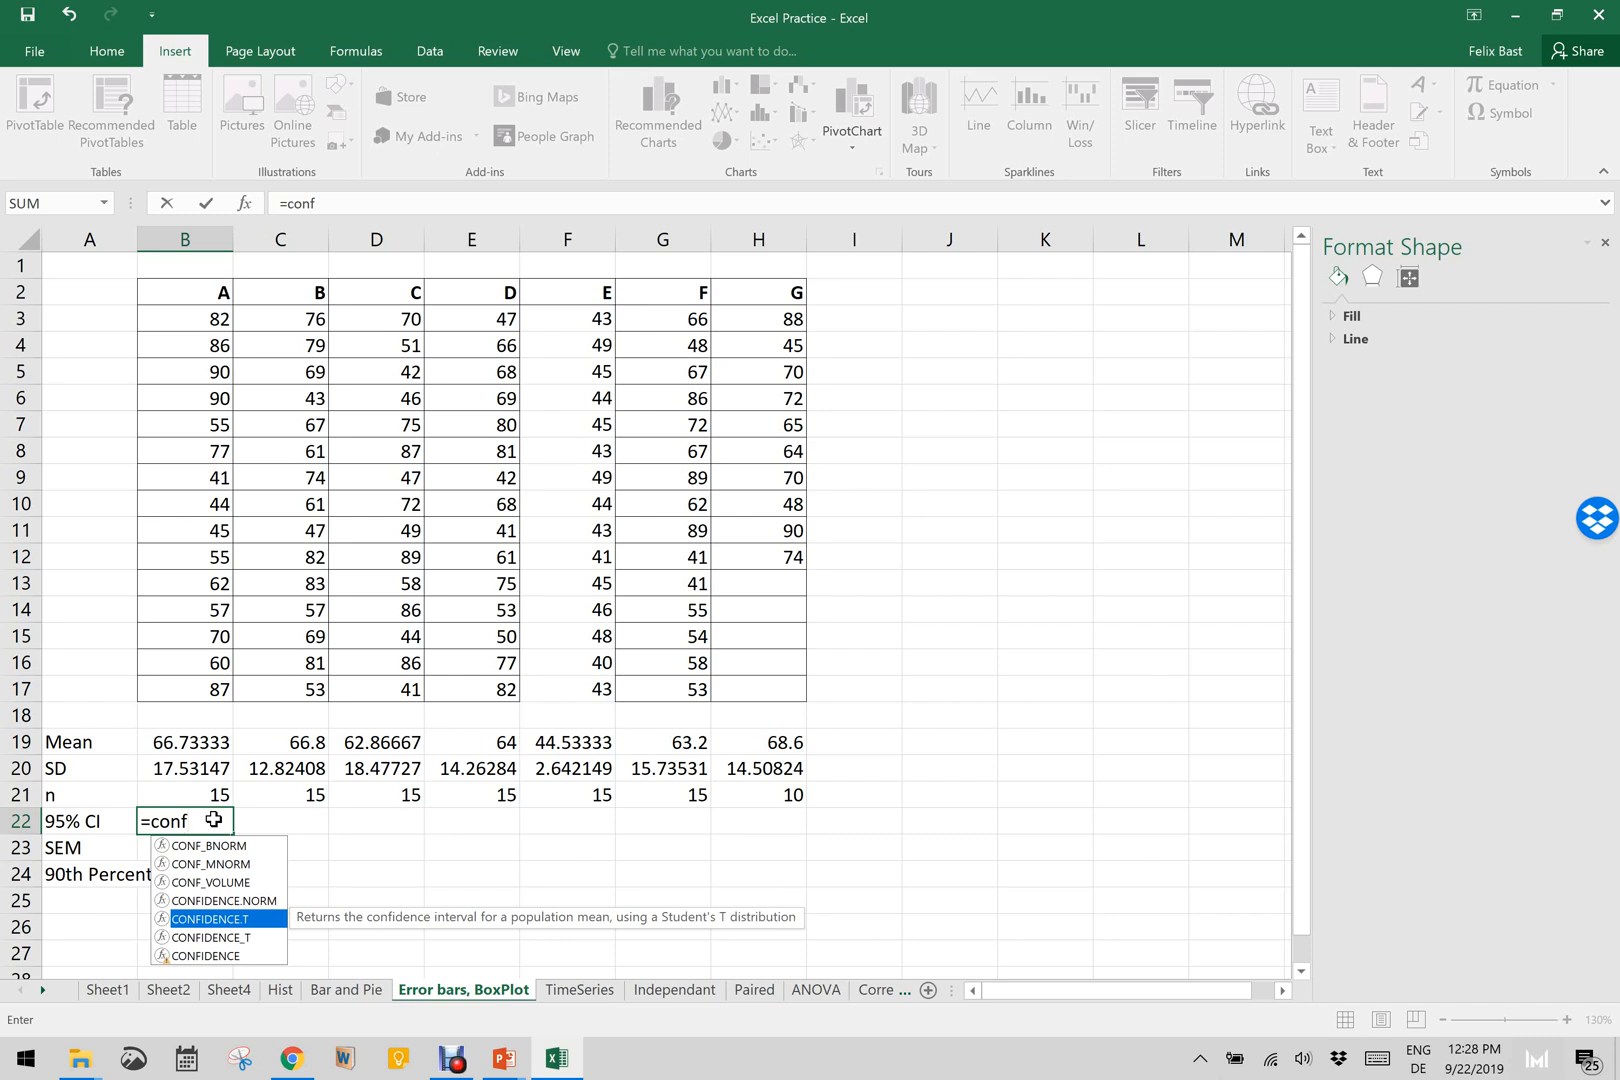
pyautogui.press('Tab')
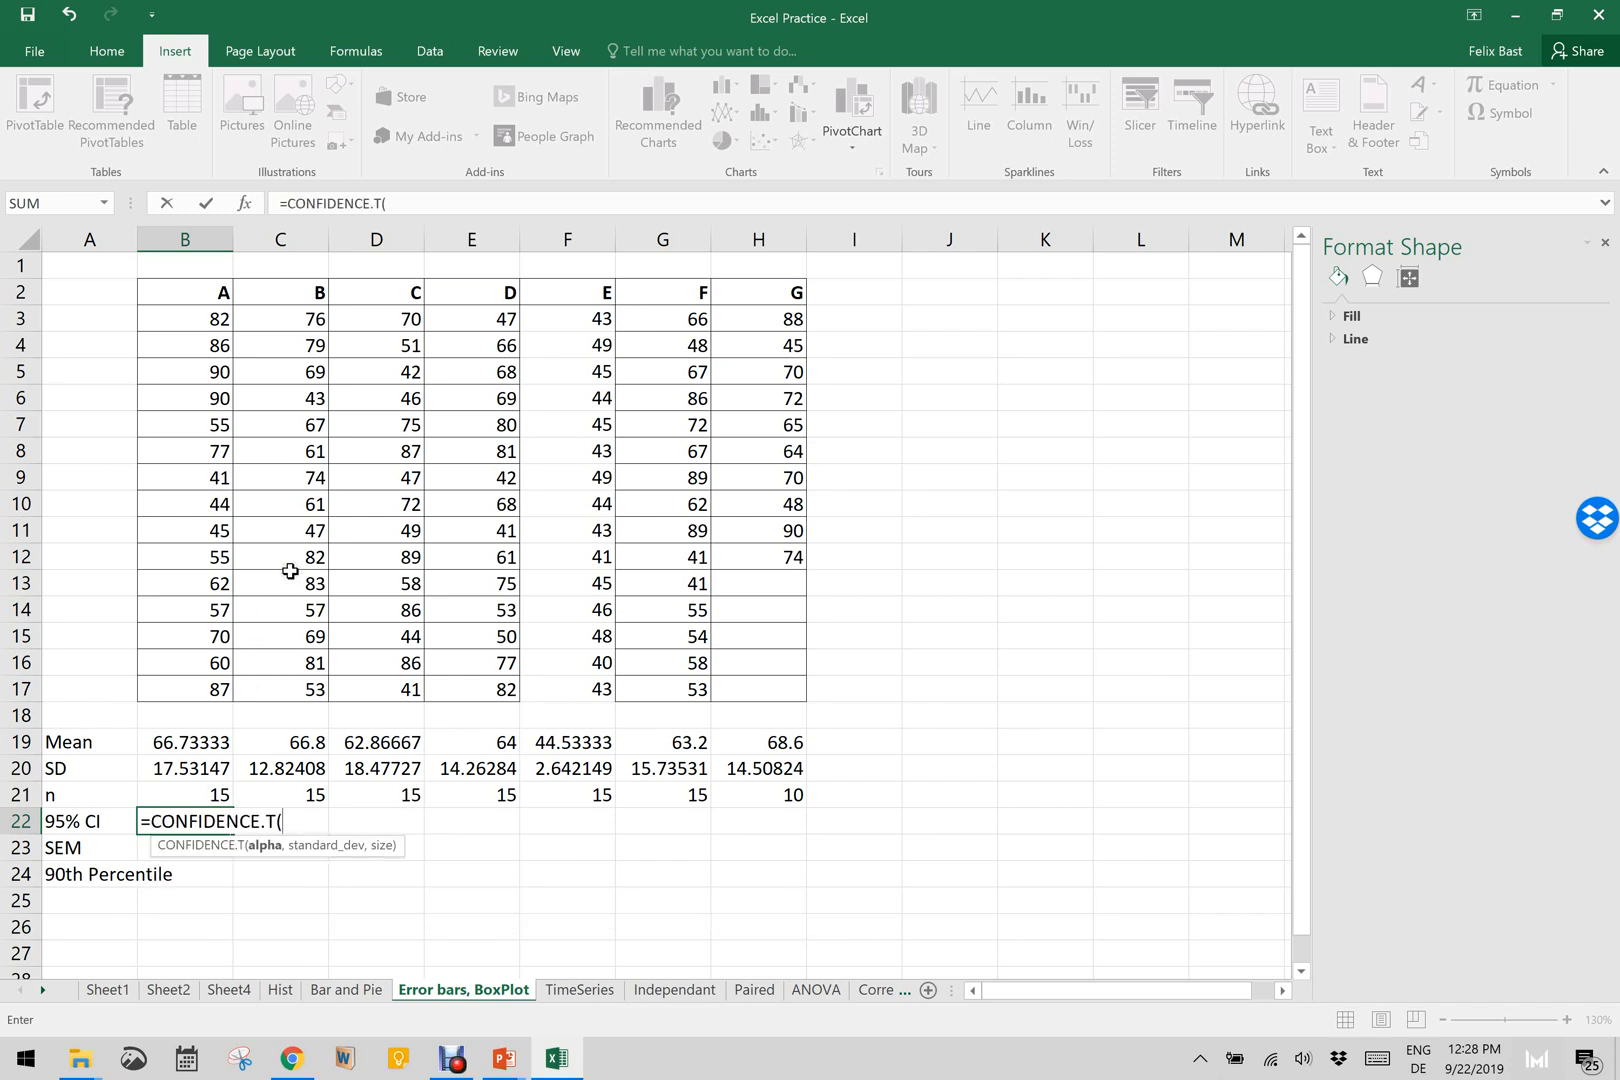
pyautogui.write('0.05,')
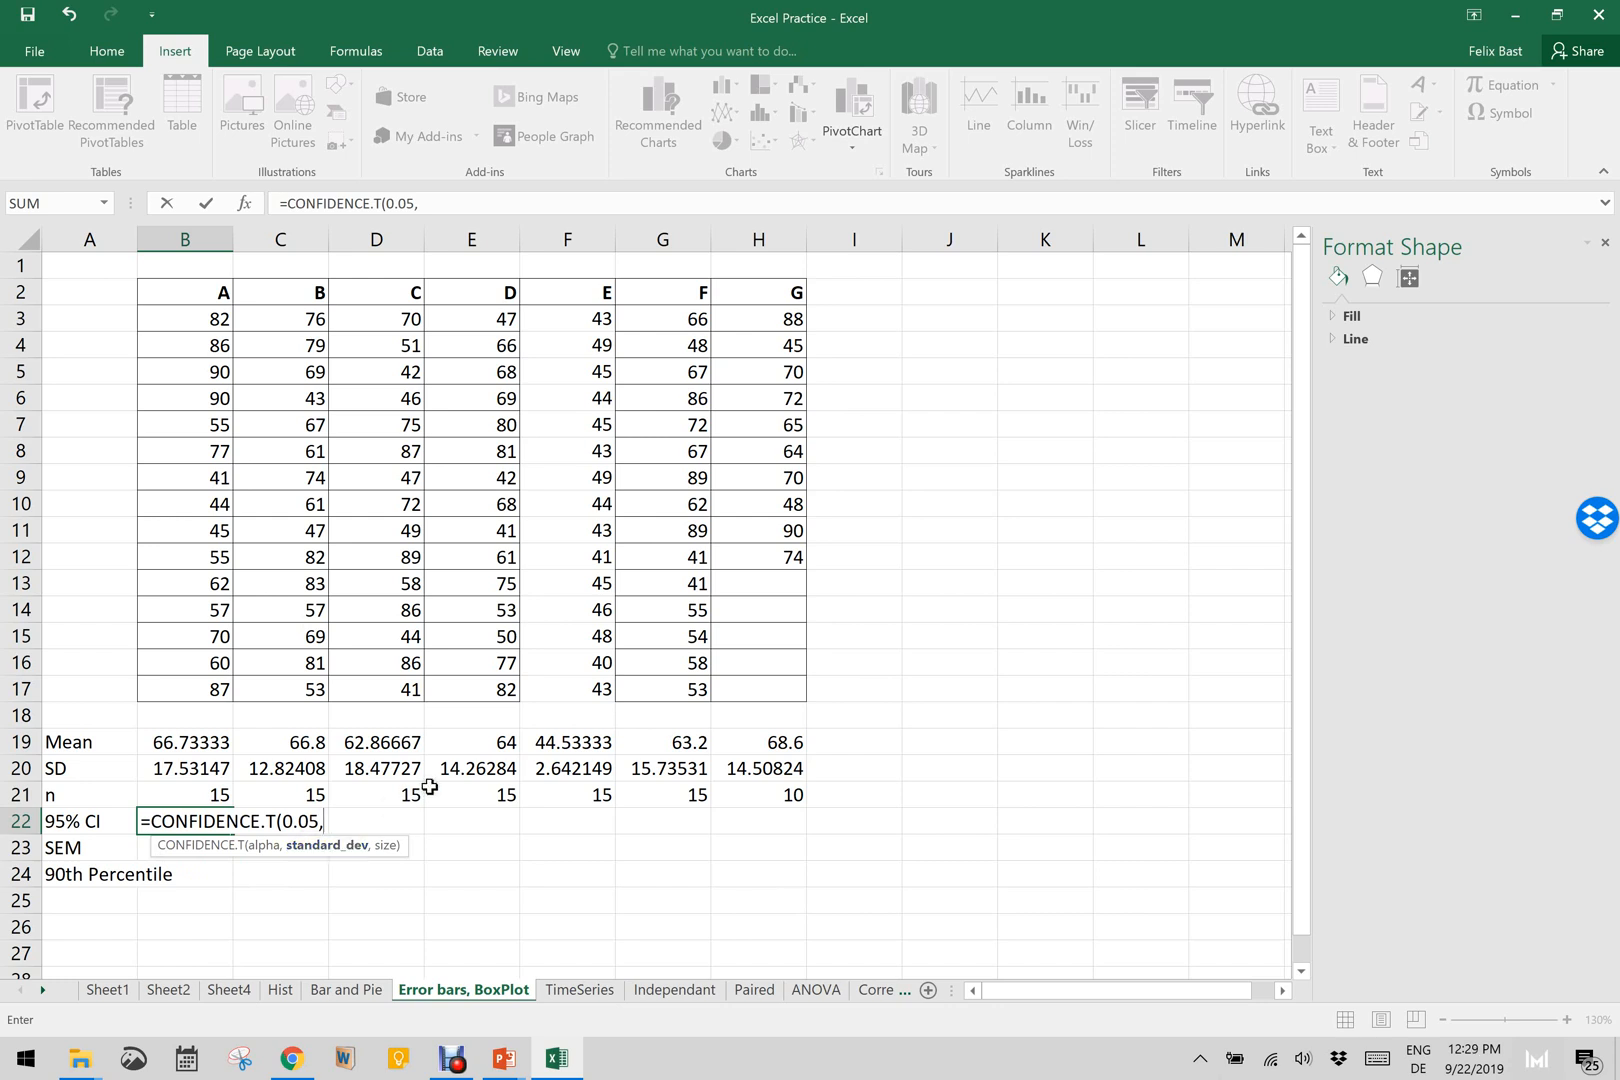
pyautogui.click(179, 768)
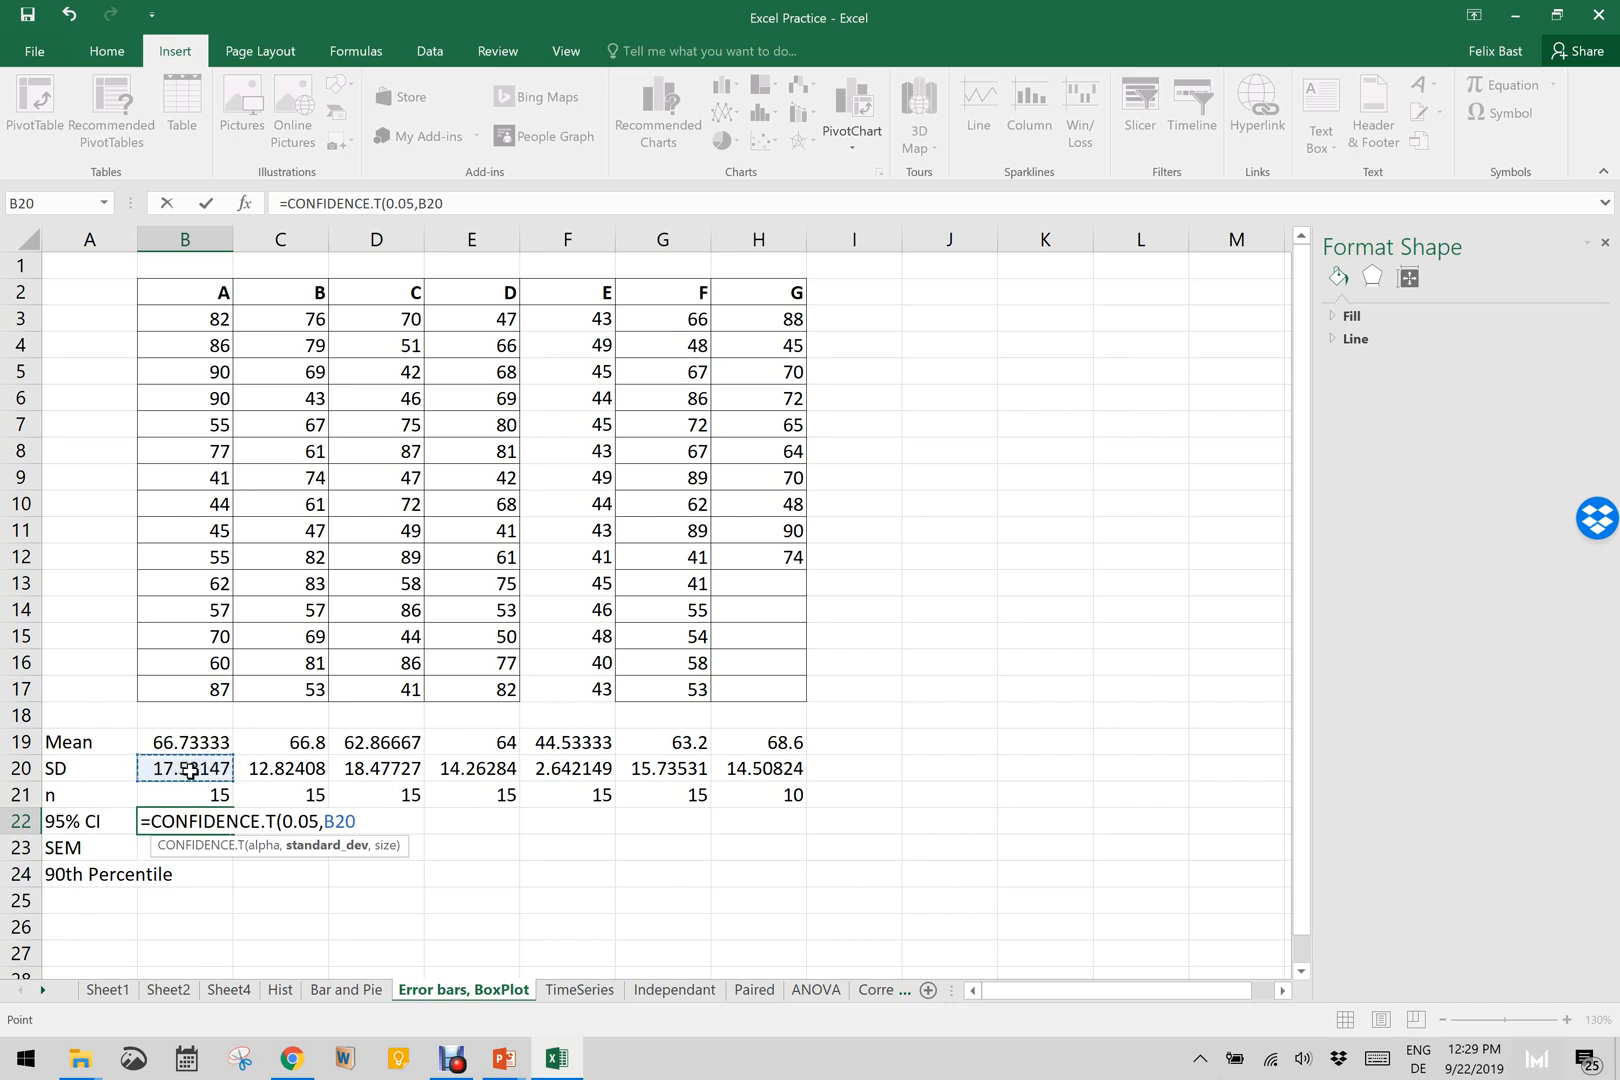
pyautogui.write(',')
pyautogui.click(204, 793)
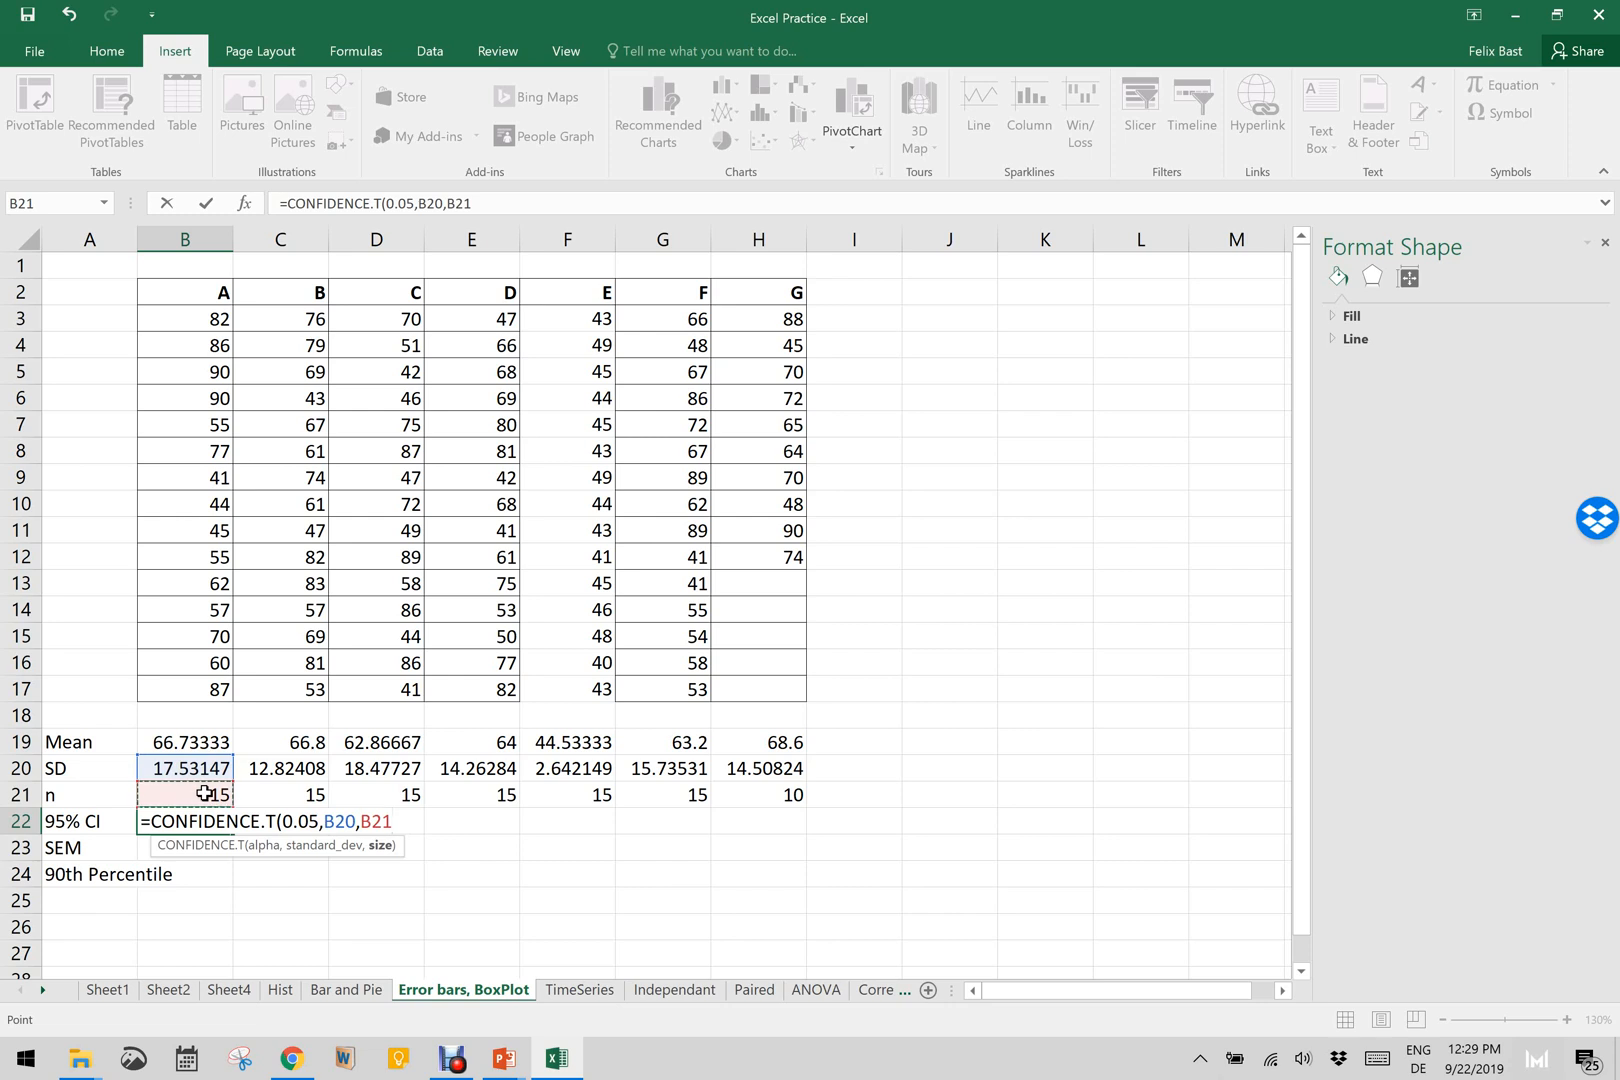
pyautogui.write(')')
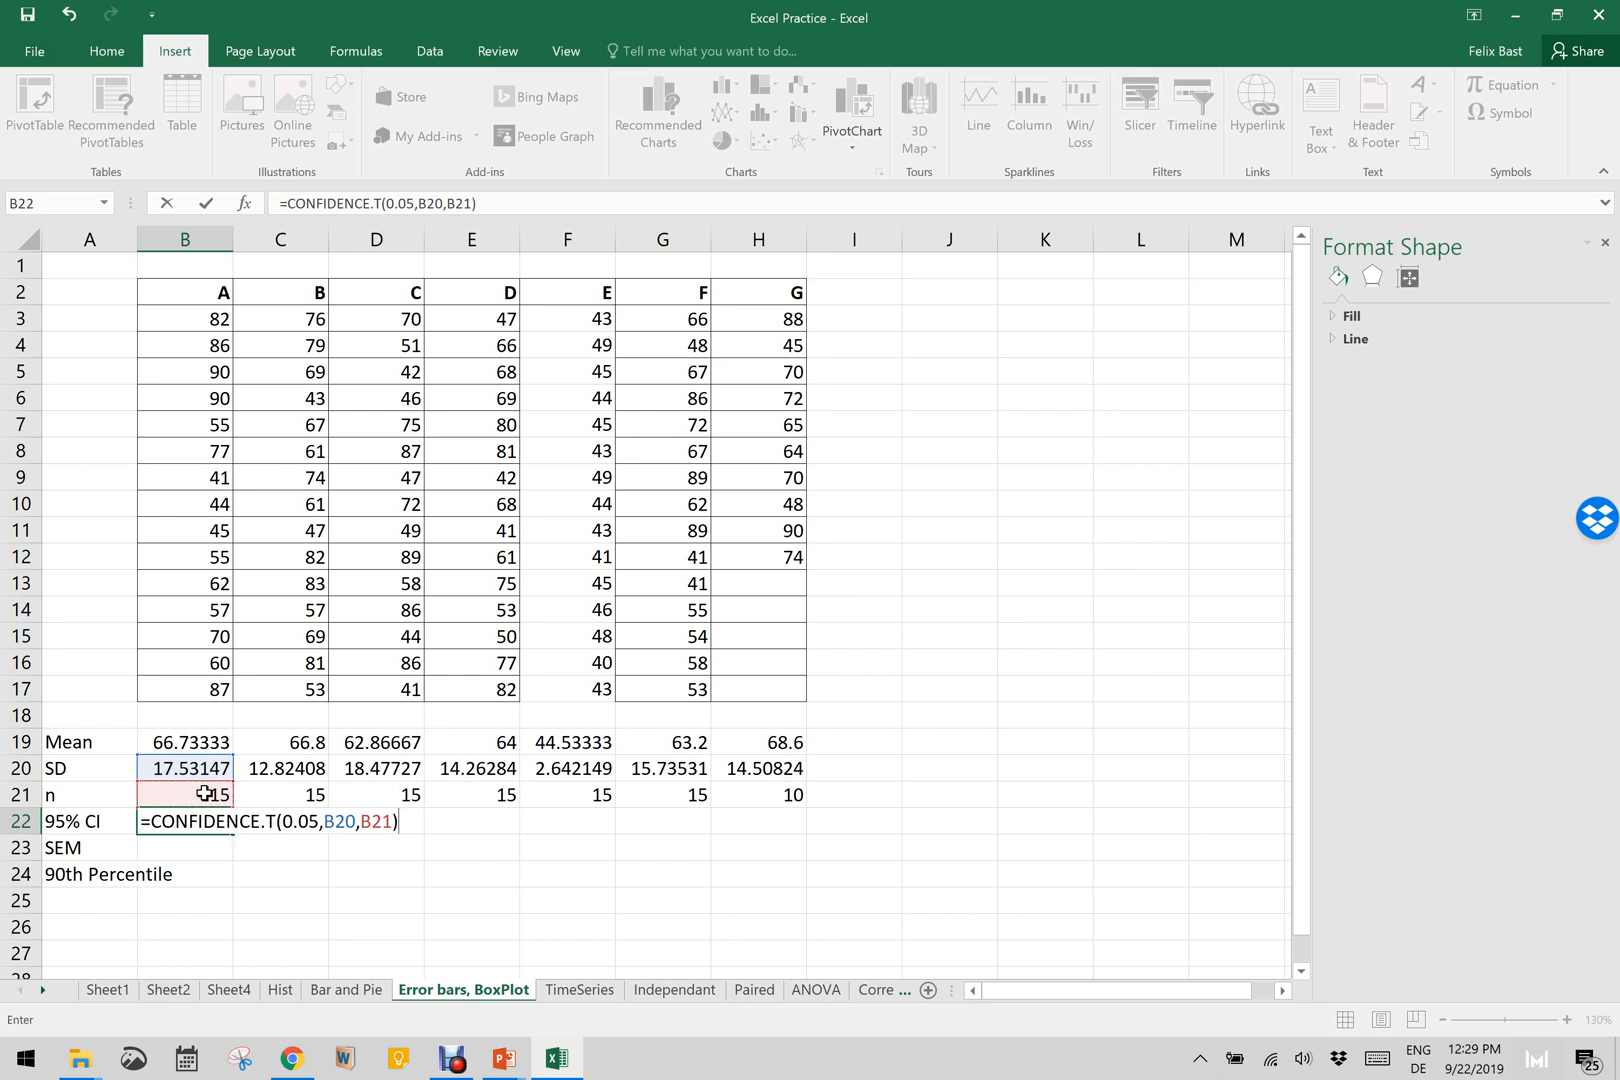
pyautogui.press('Return')
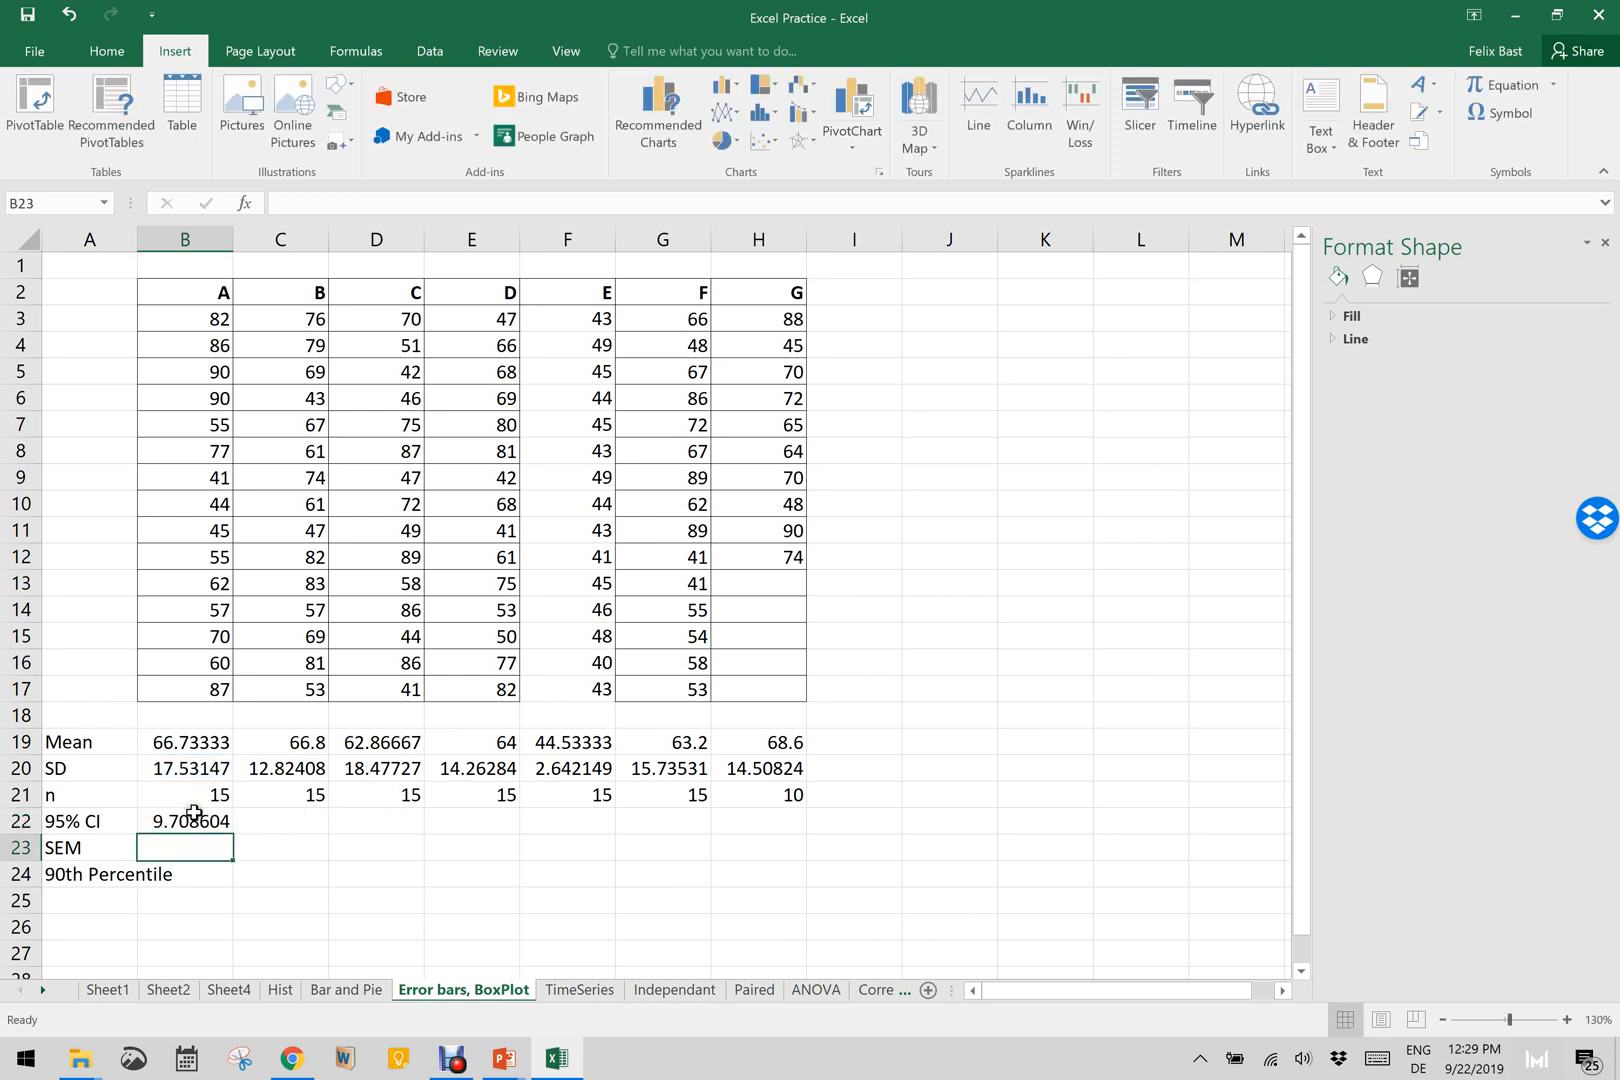
pyautogui.click(193, 822)
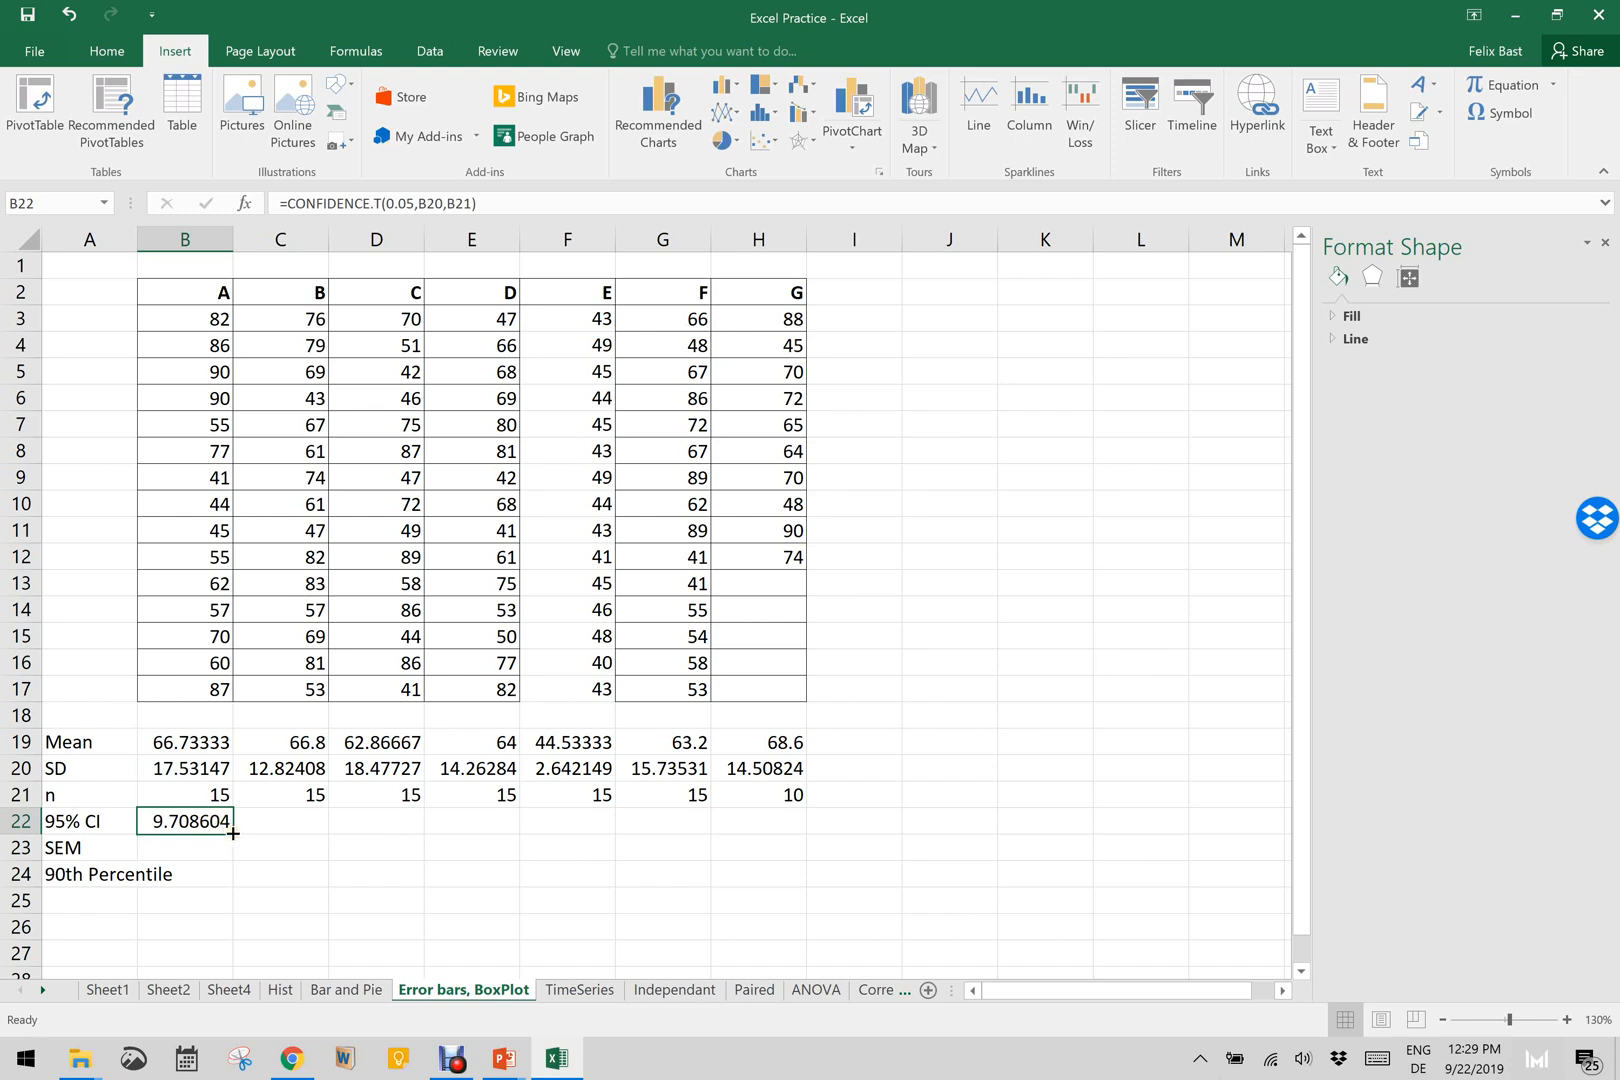
pyautogui.moveTo(232, 832); pyautogui.dragTo(782, 832)
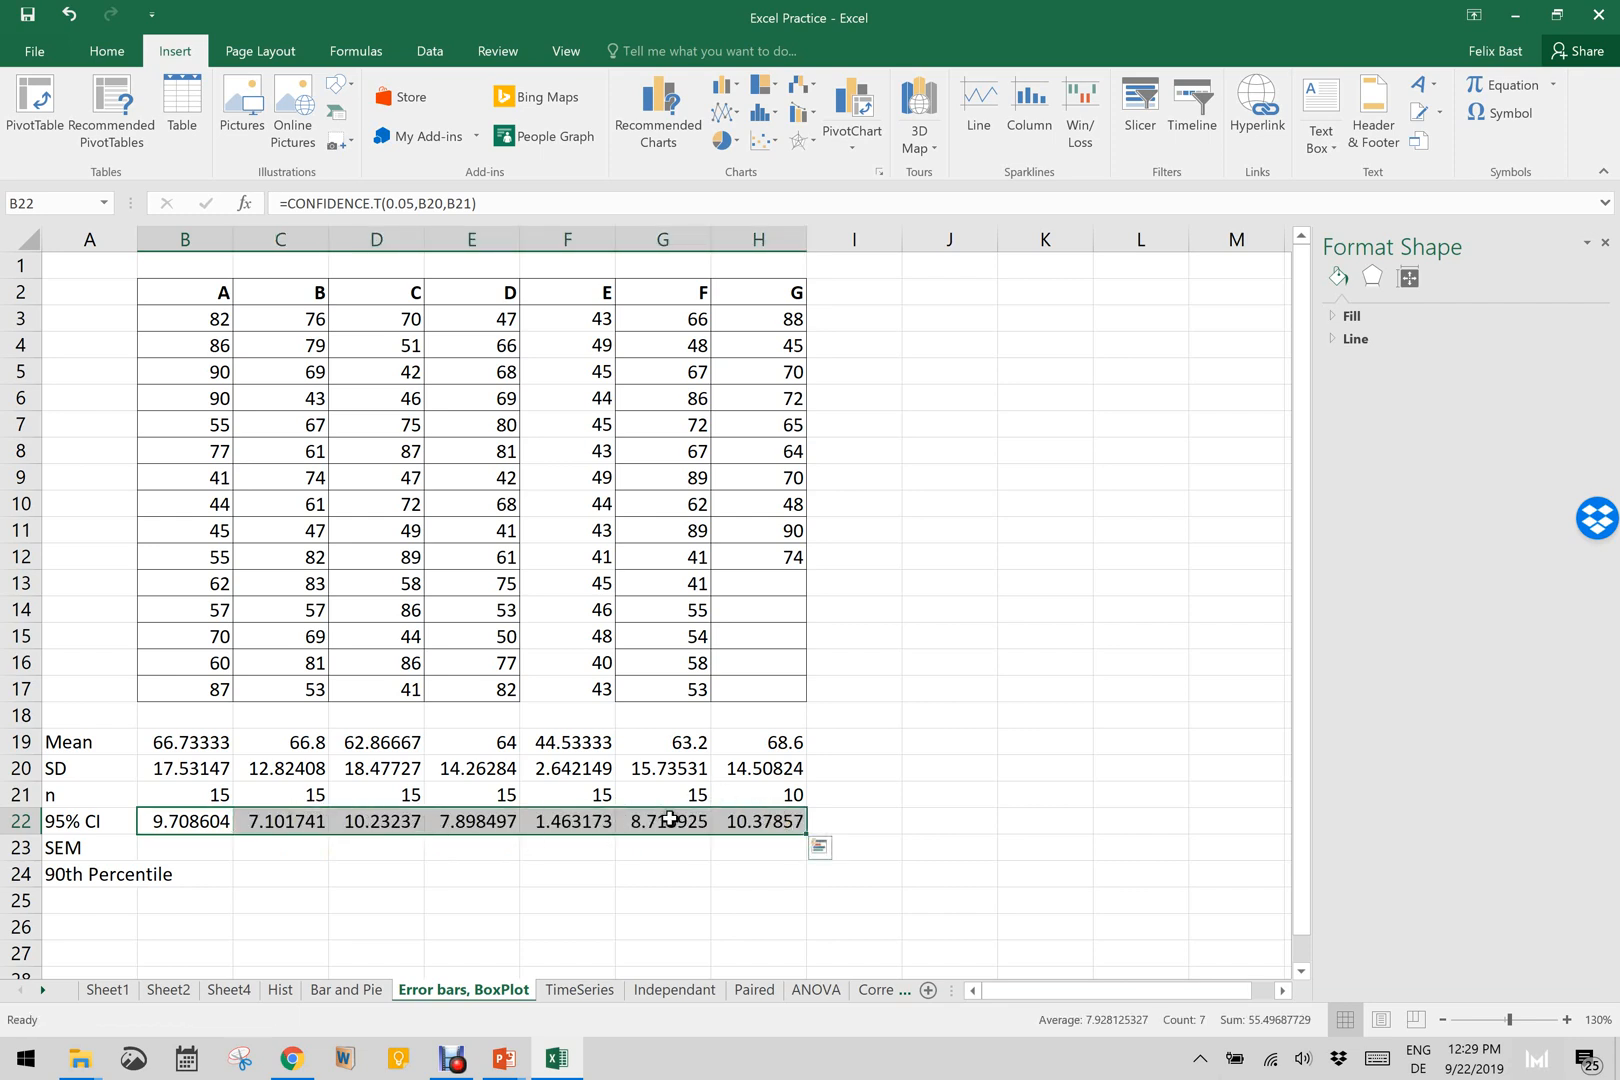
# Step: Calculate the SEM of group A in B23 with =B20/SQRT(B21) and fill the formula across to H23
pyautogui.click(172, 850)
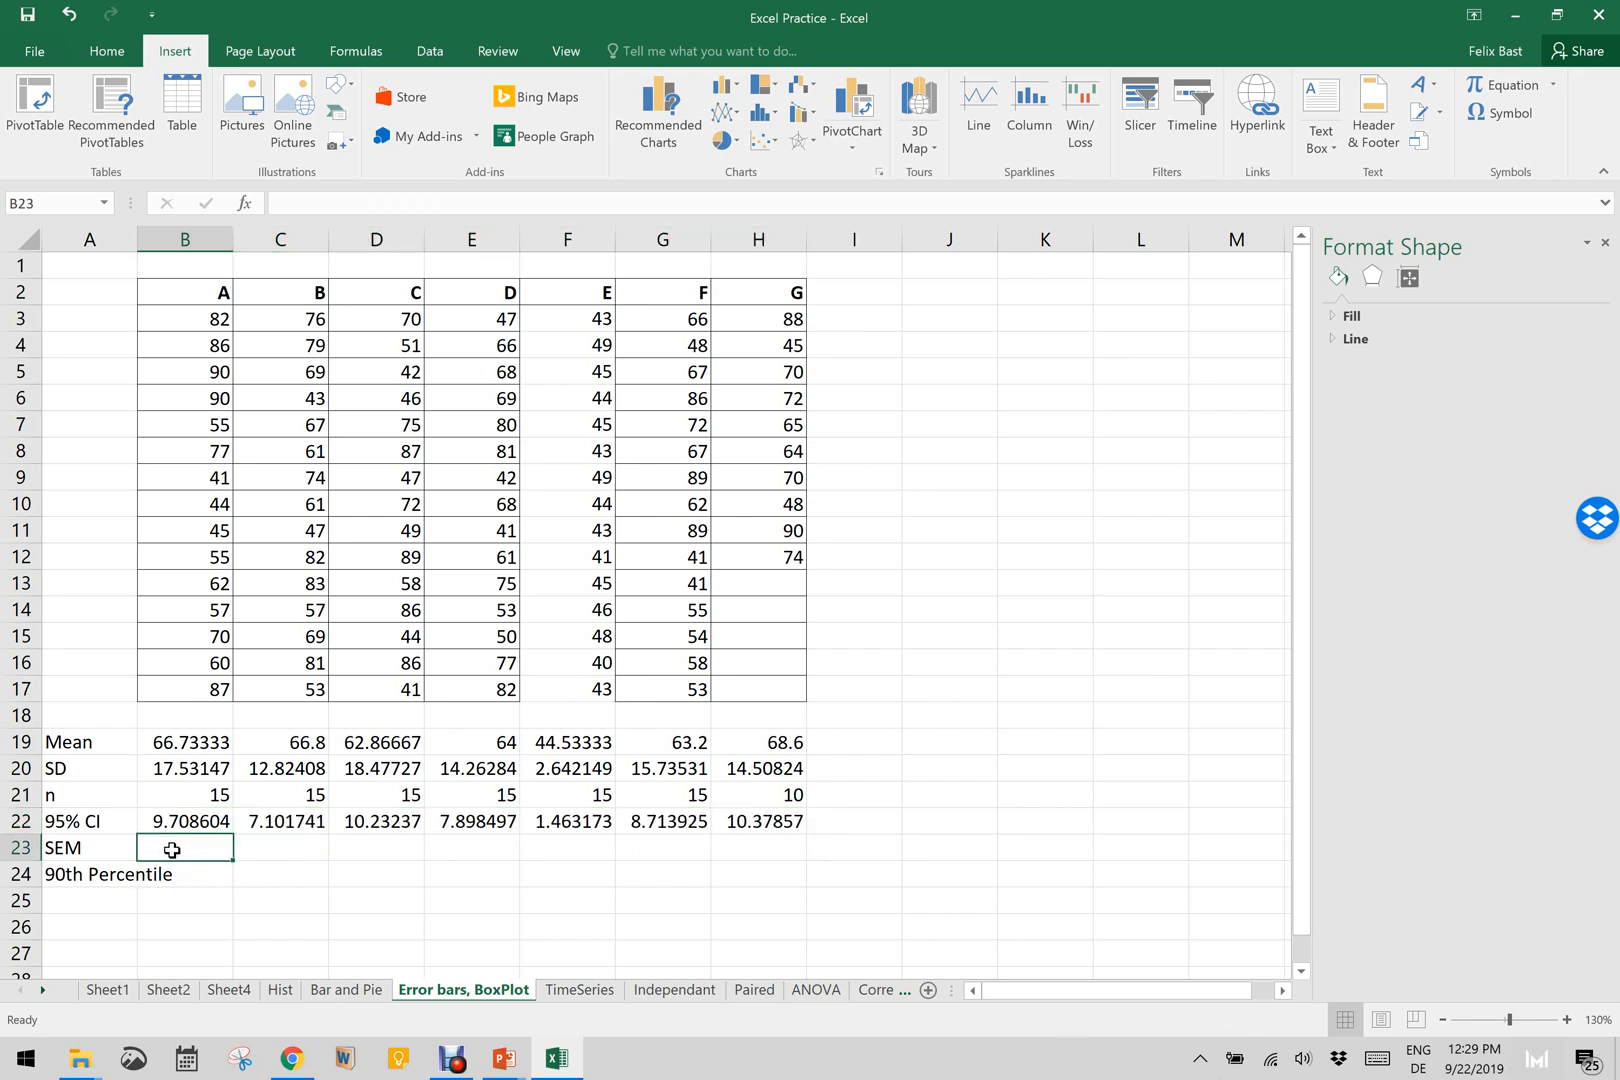
pyautogui.write('=')
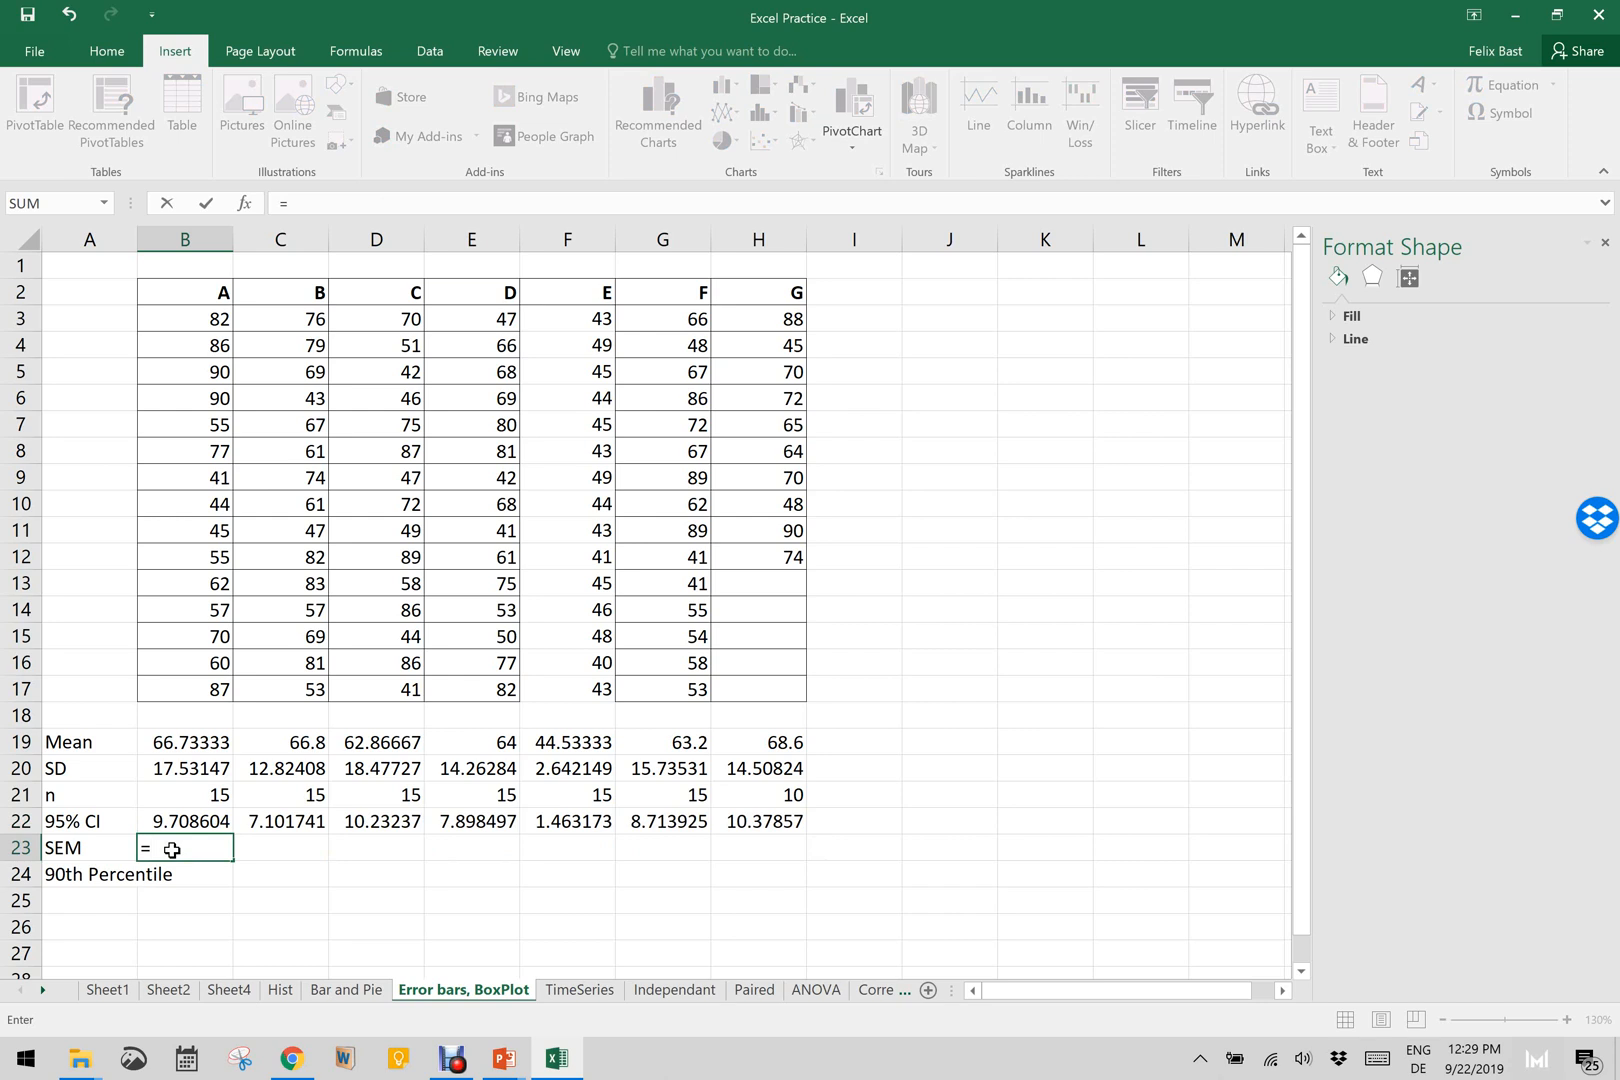
pyautogui.click(189, 772)
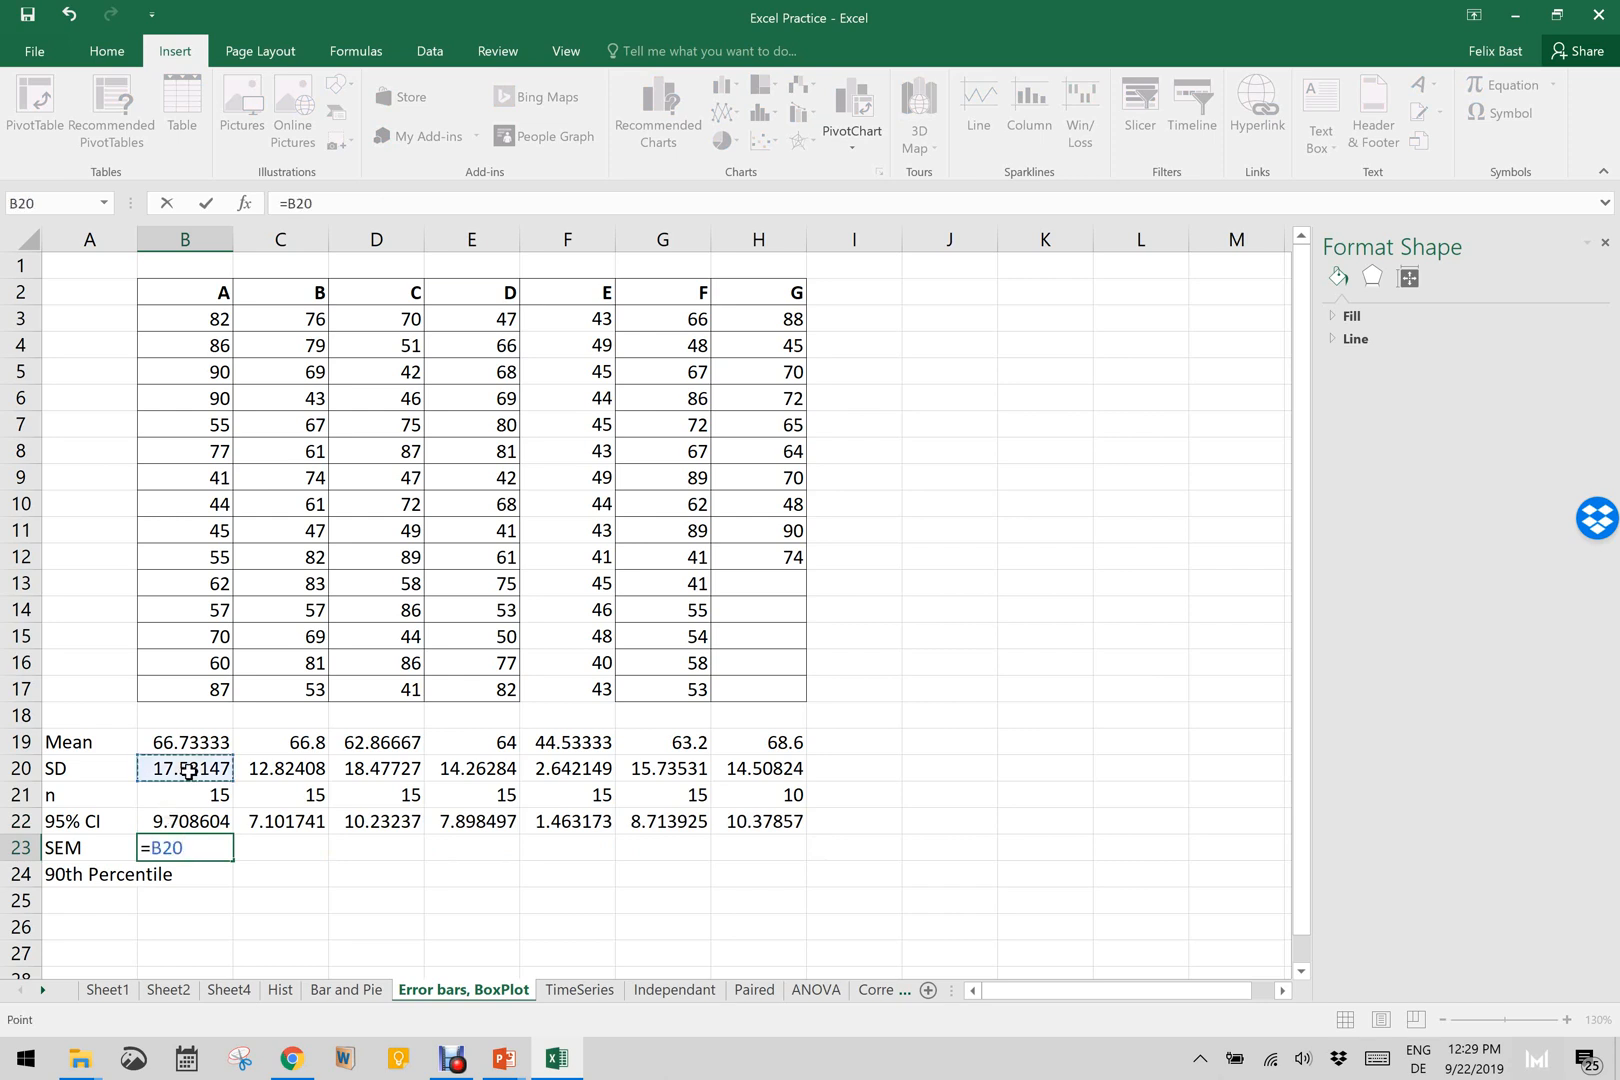
pyautogui.write('/sqrt')
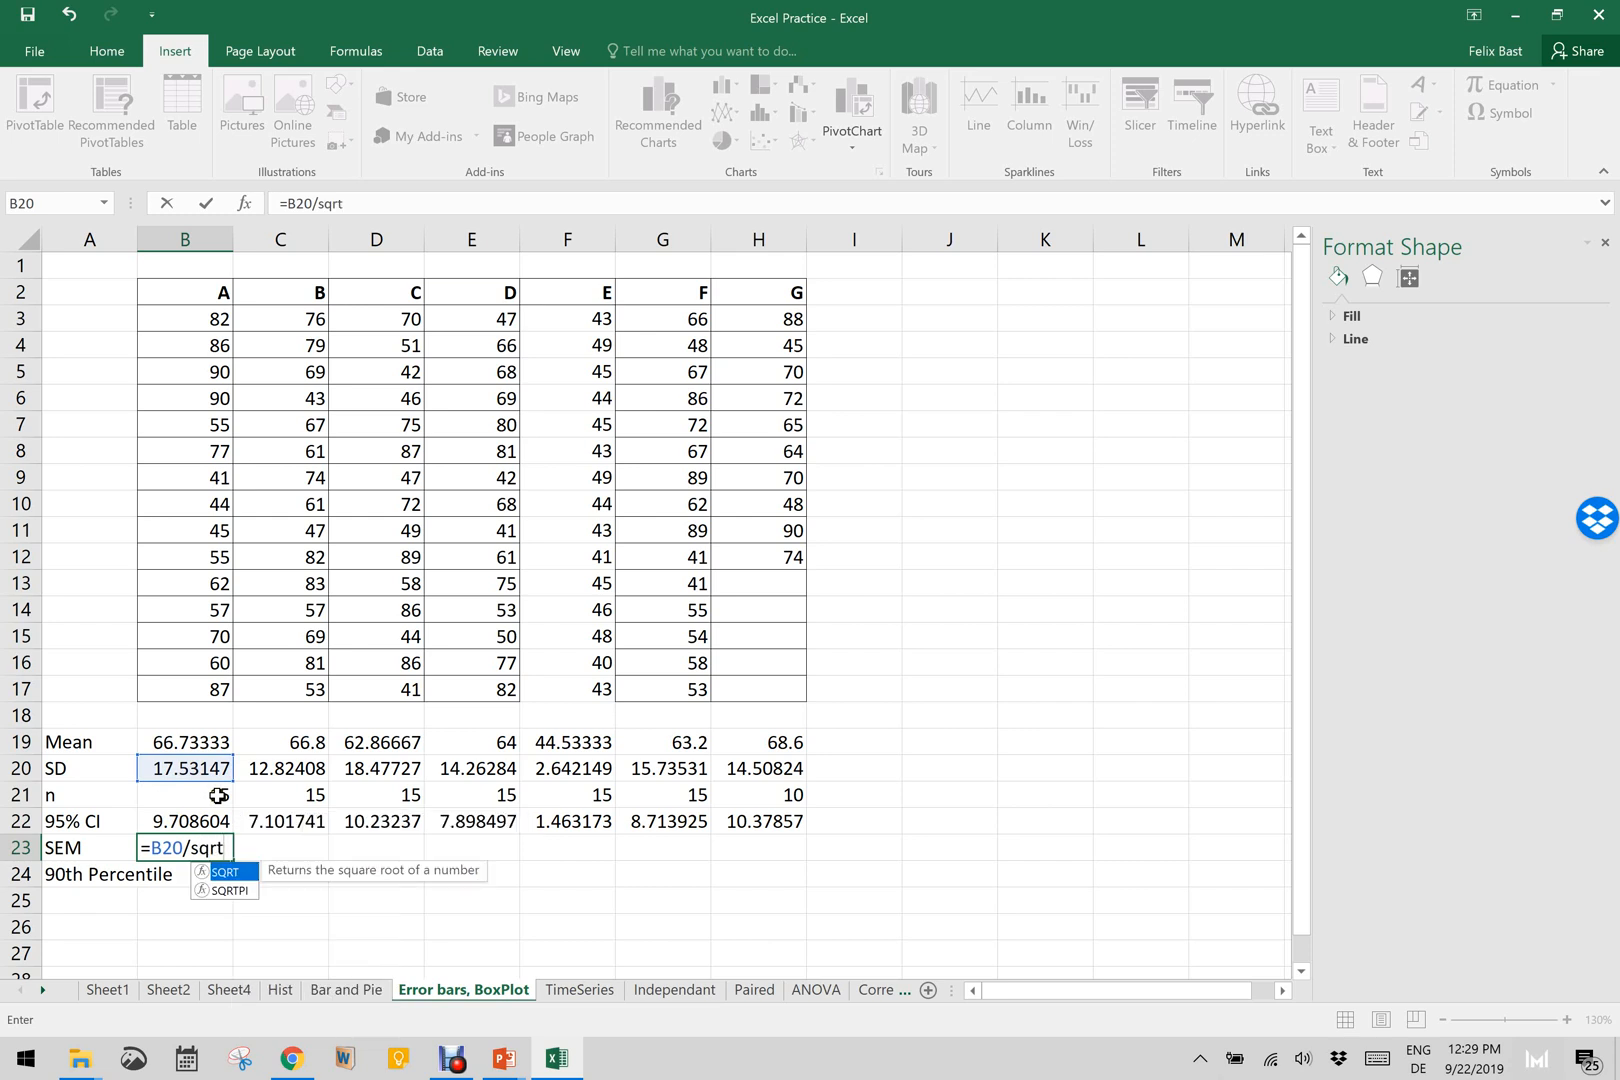
pyautogui.press('Tab')
pyautogui.click(206, 795)
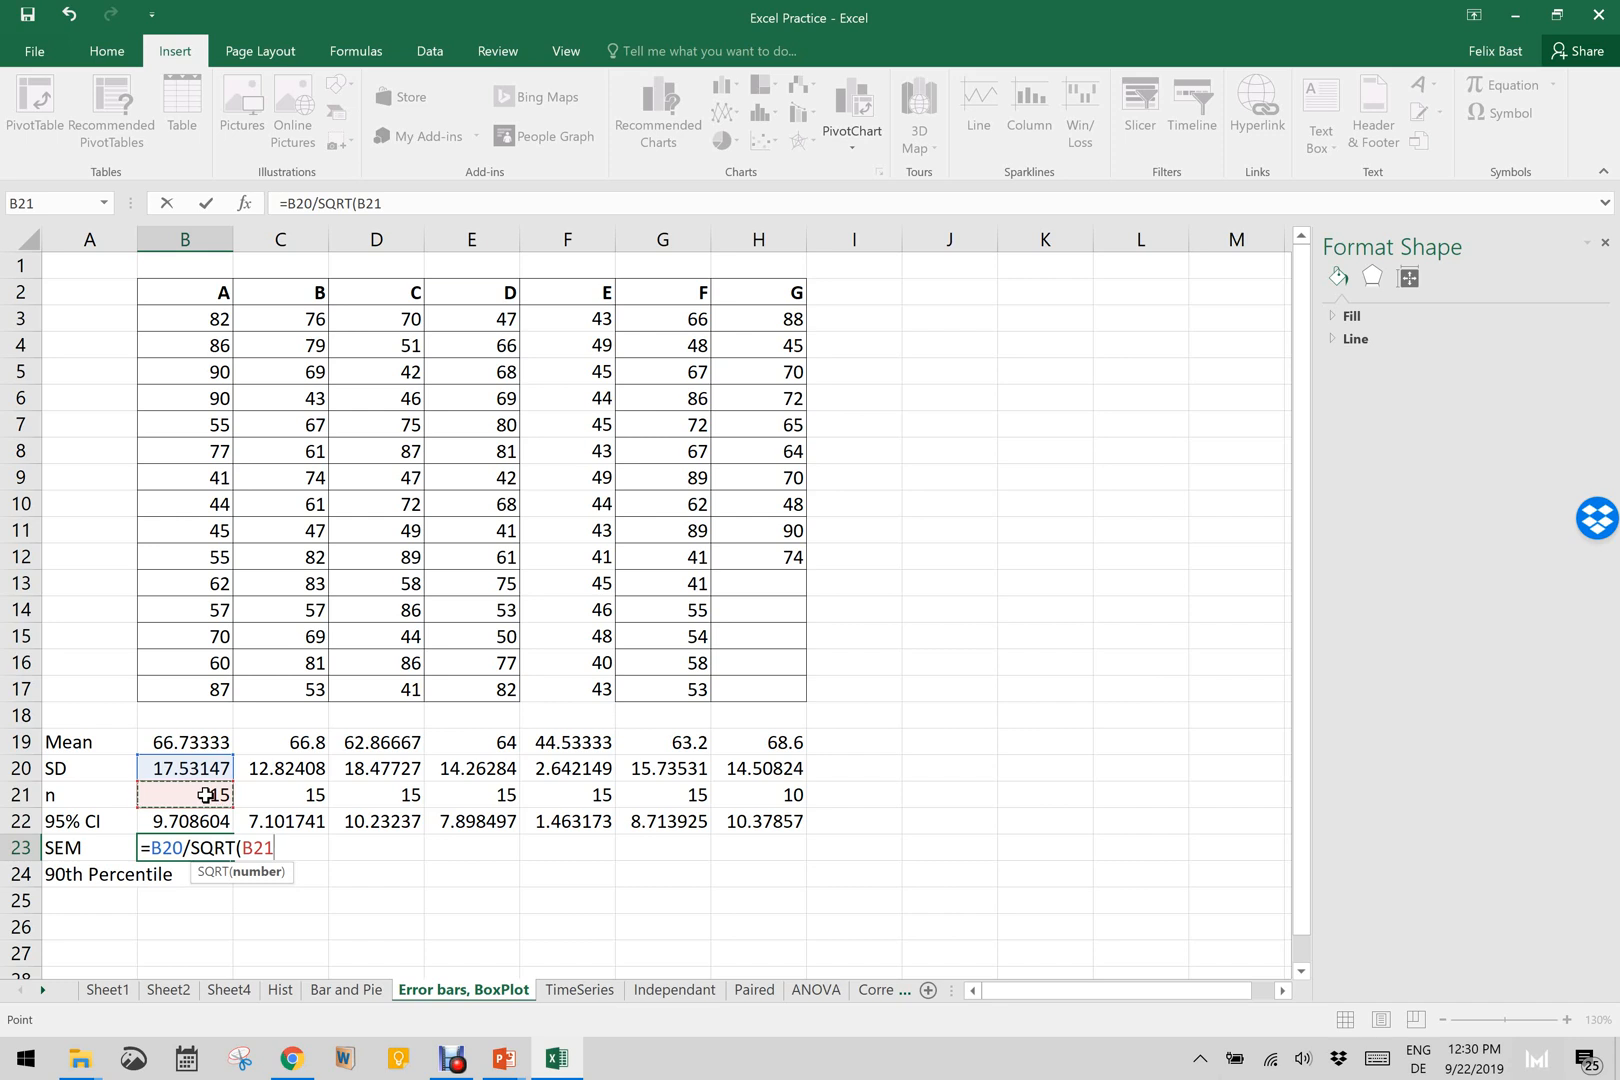
pyautogui.write(')')
pyautogui.press('Return')
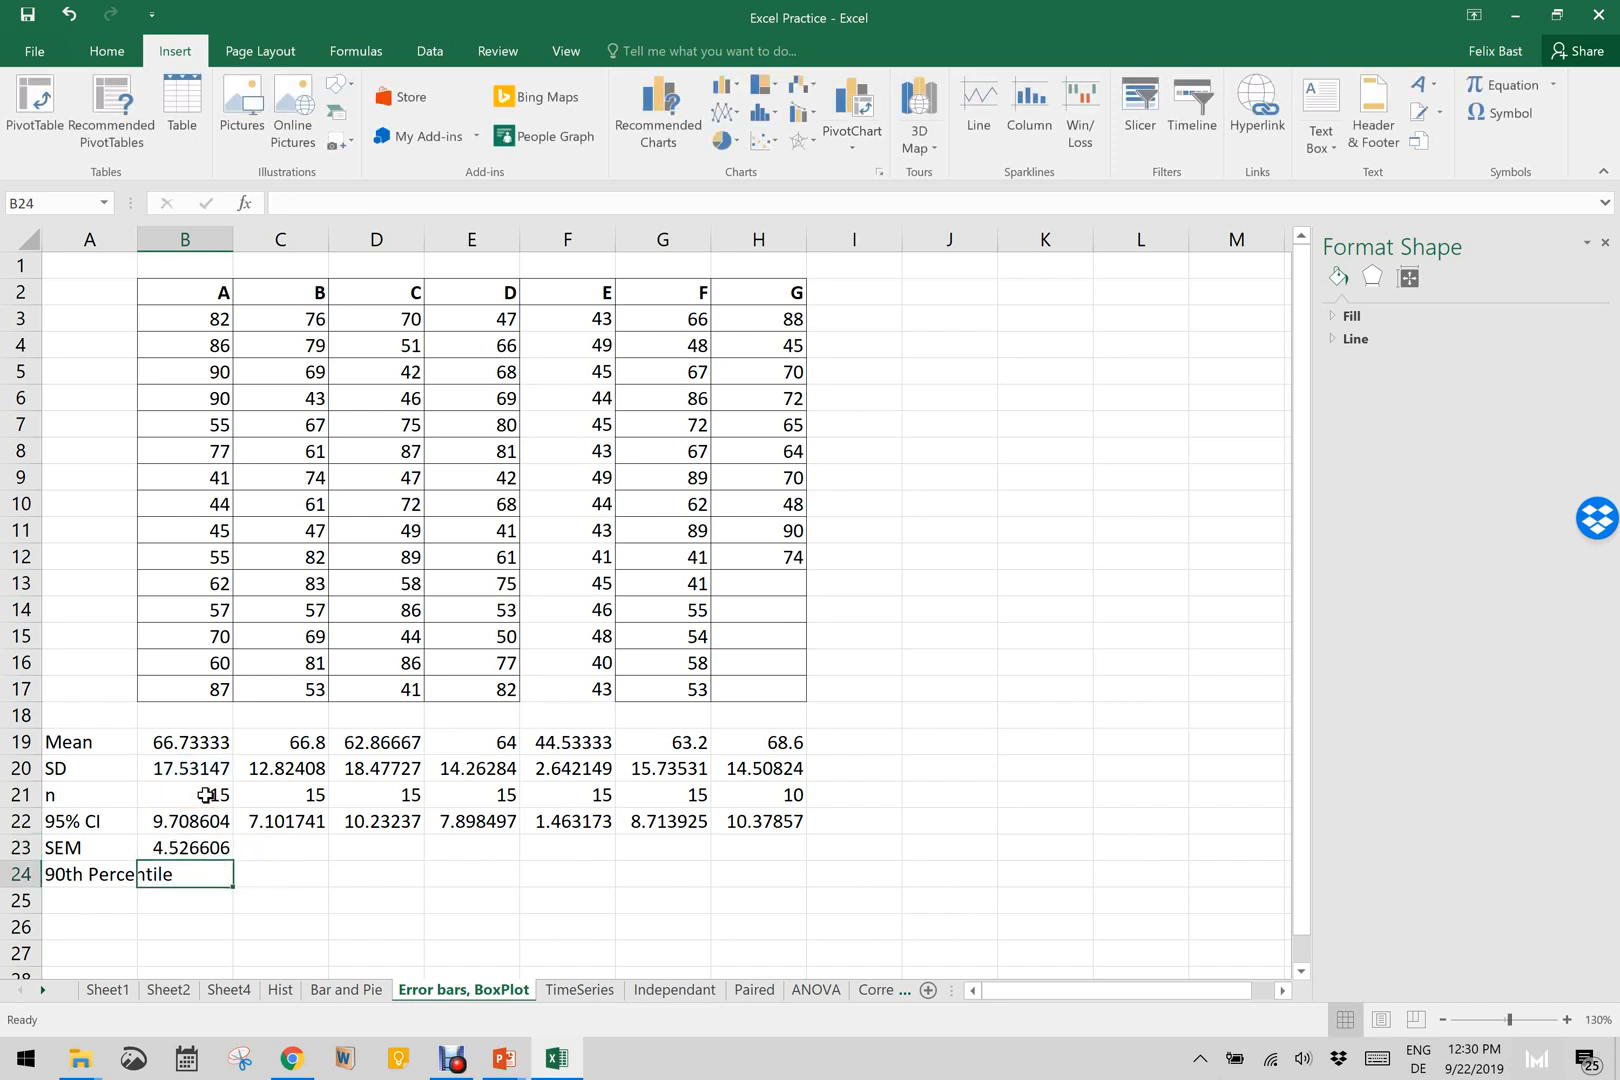
pyautogui.click(203, 845)
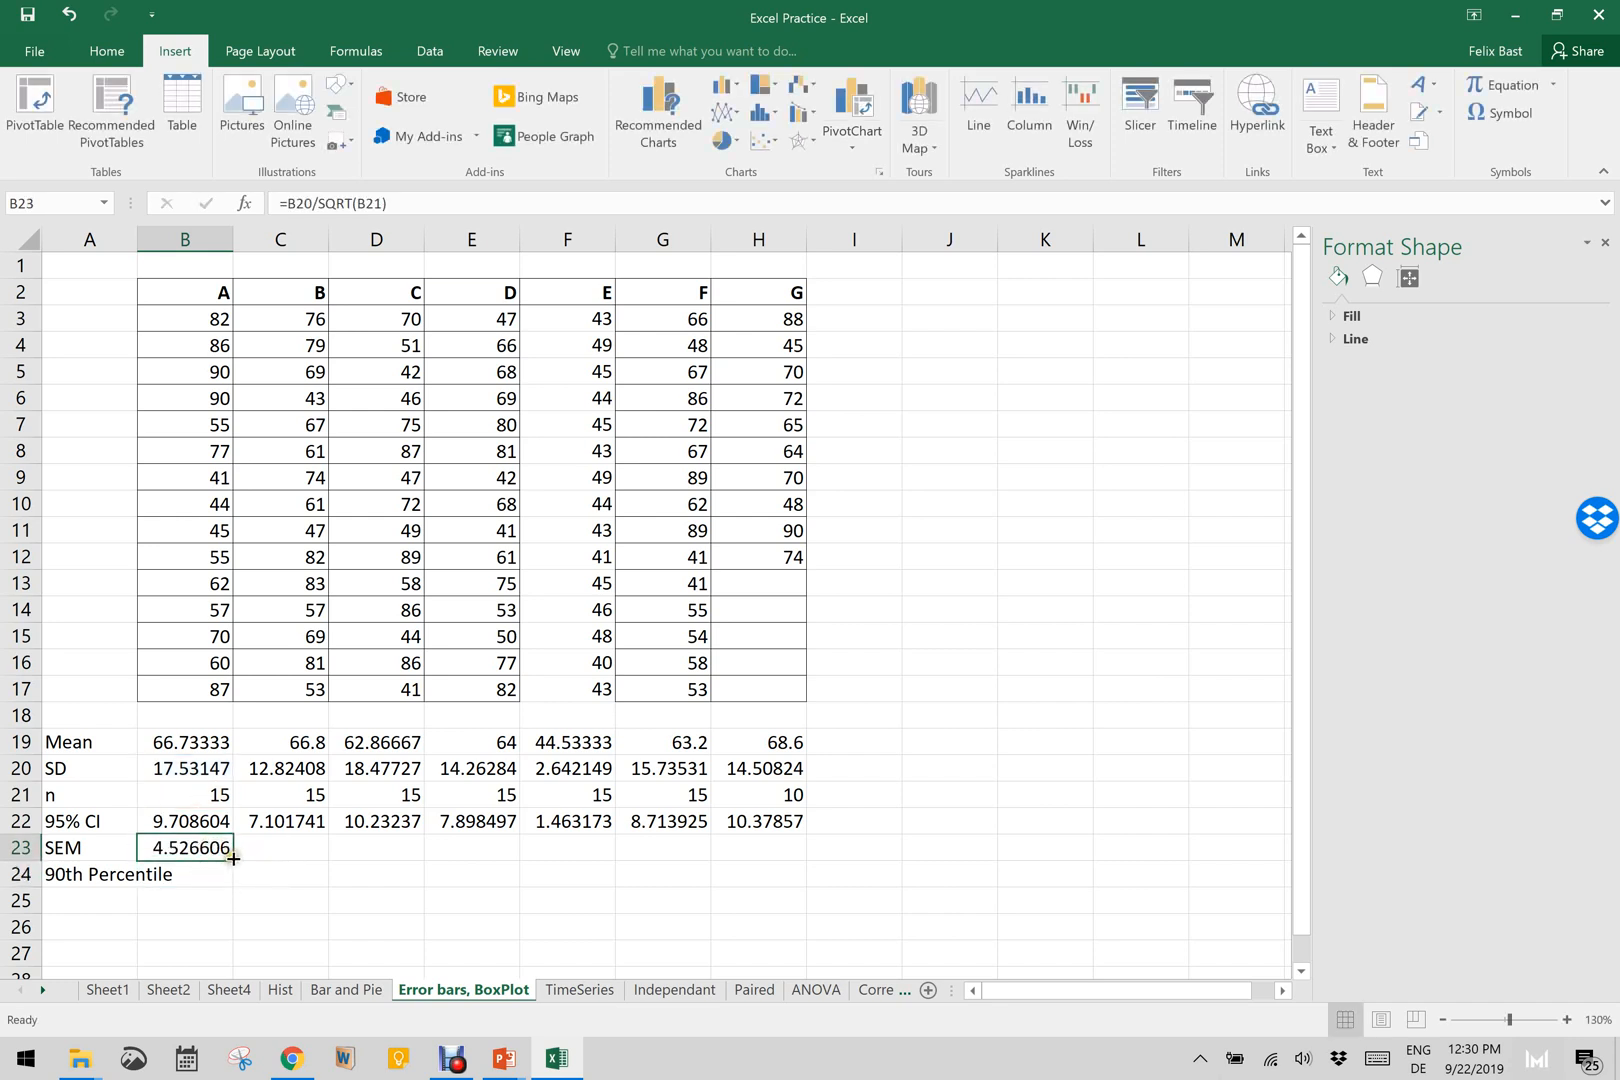
pyautogui.moveTo(233, 858); pyautogui.dragTo(789, 862)
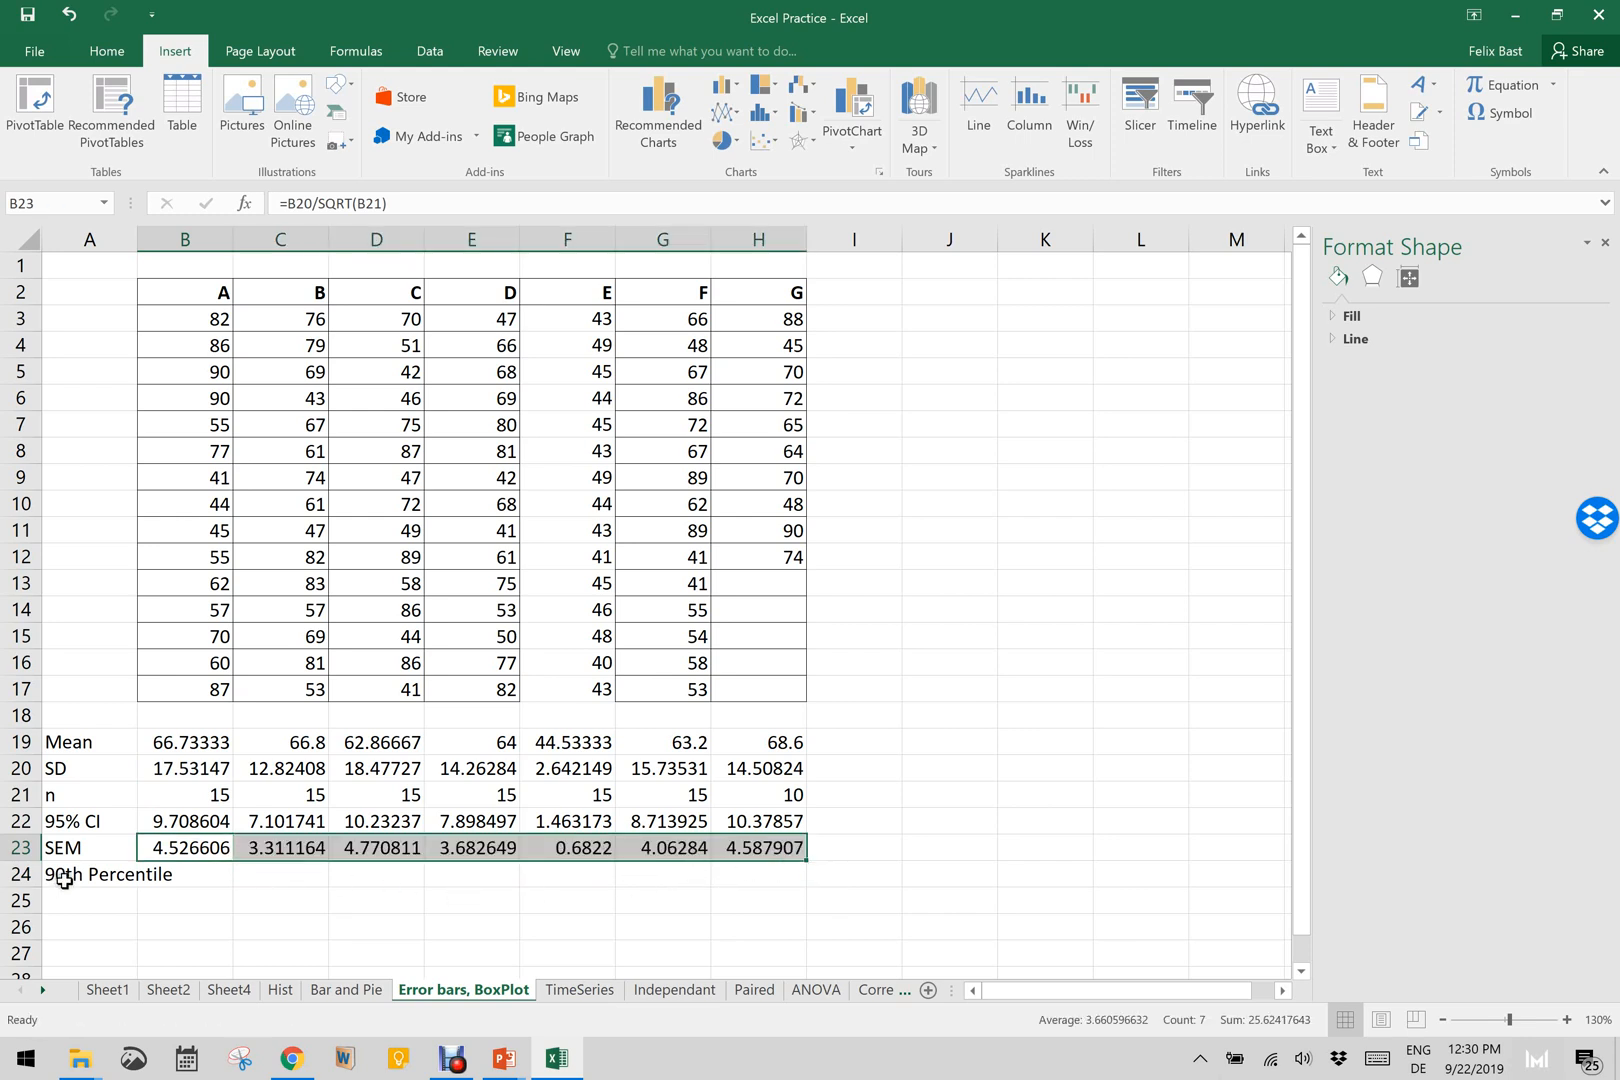
# Step: Calculate the 90th percentile of group A in B24 with =PERCENTILE.EXC(B3:B17,0.9) and fill the formula across to H24
pyautogui.click(175, 874)
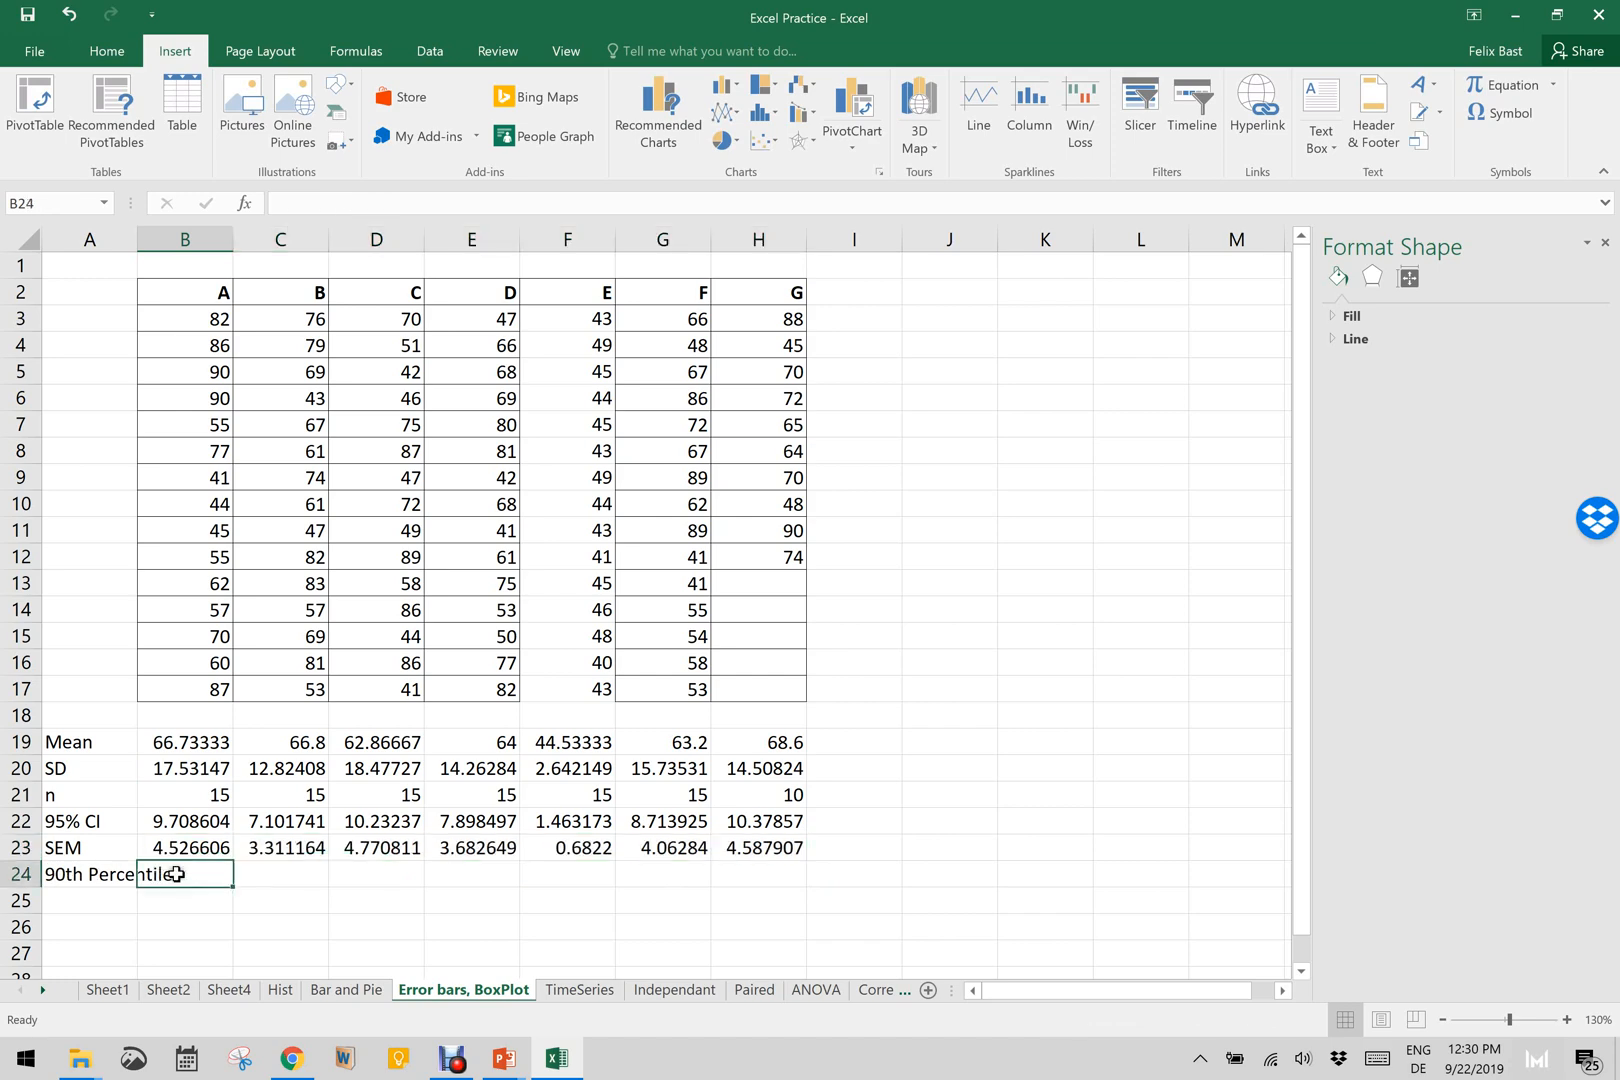
pyautogui.write('=')
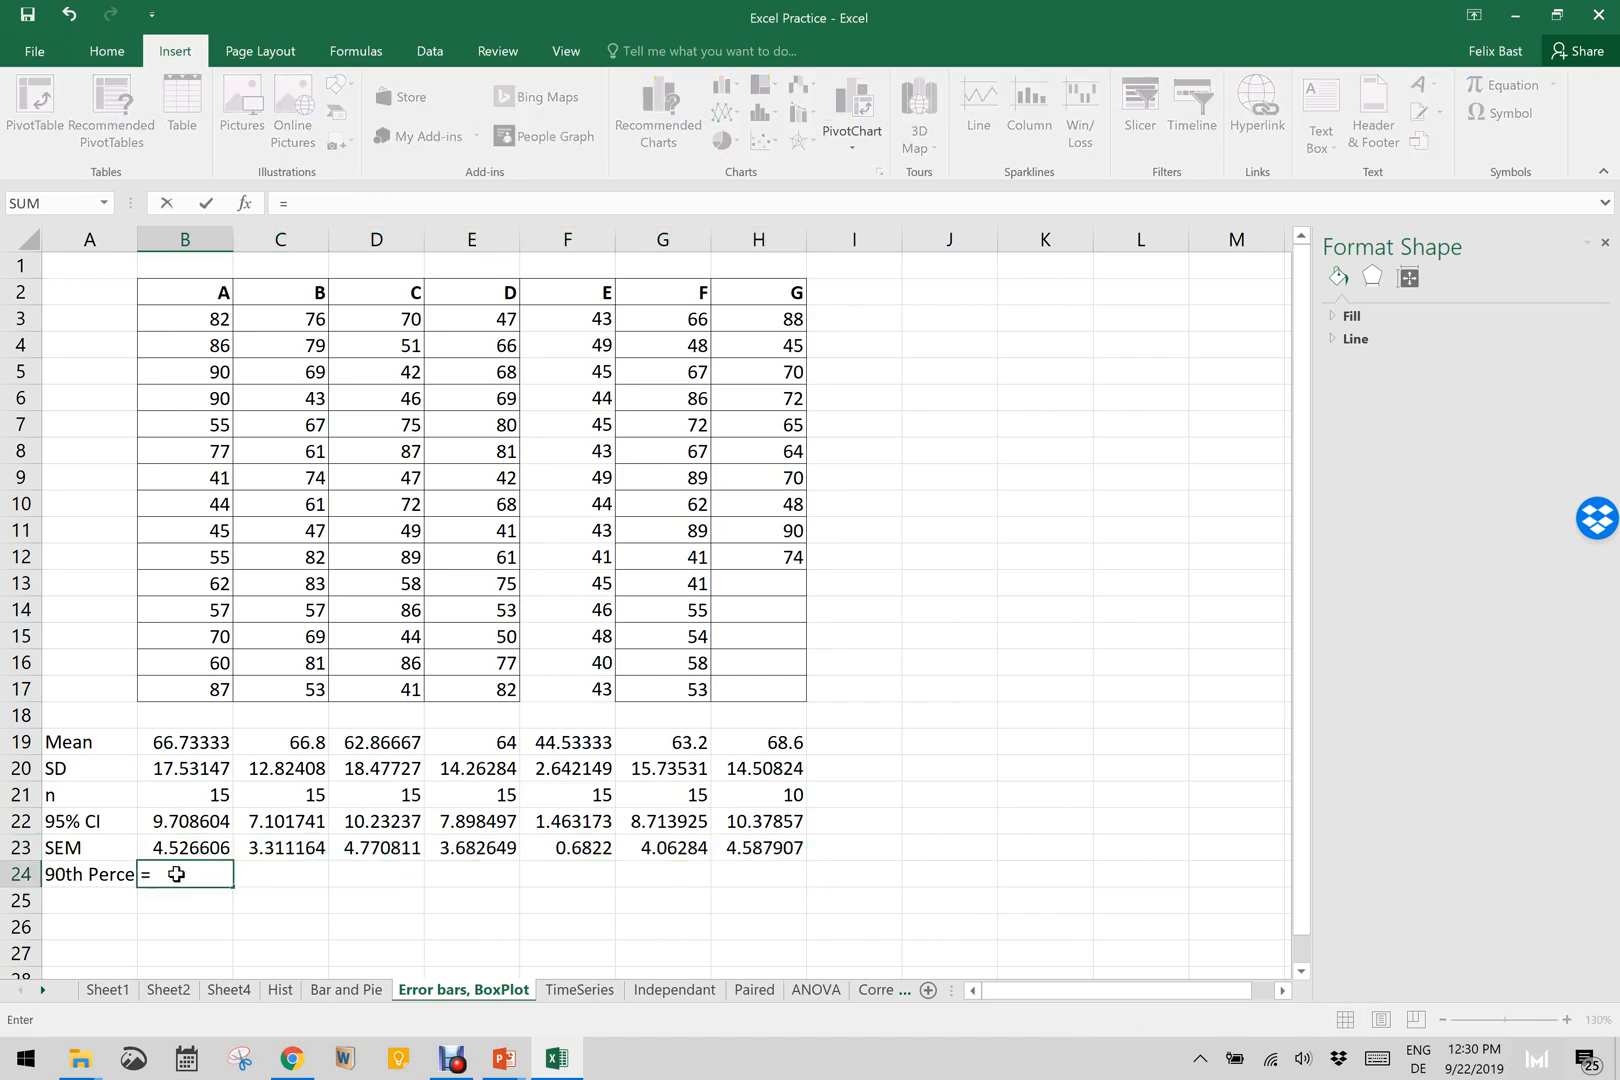
pyautogui.write('per')
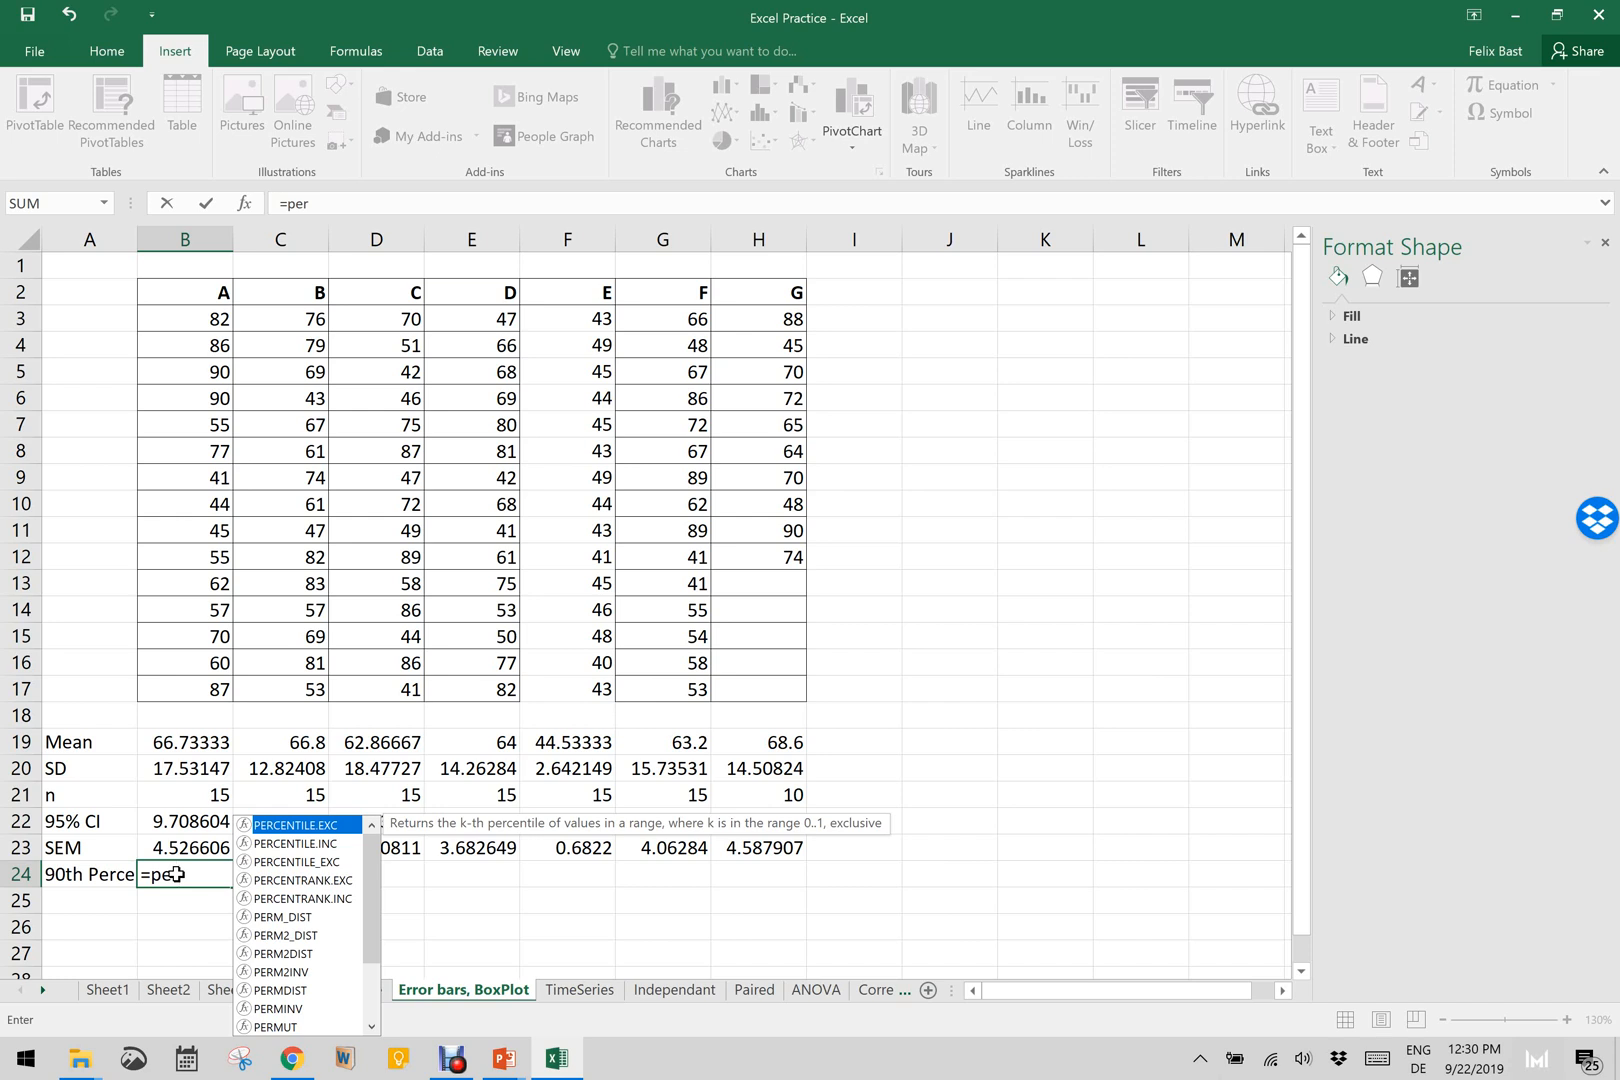
pyautogui.press('Tab')
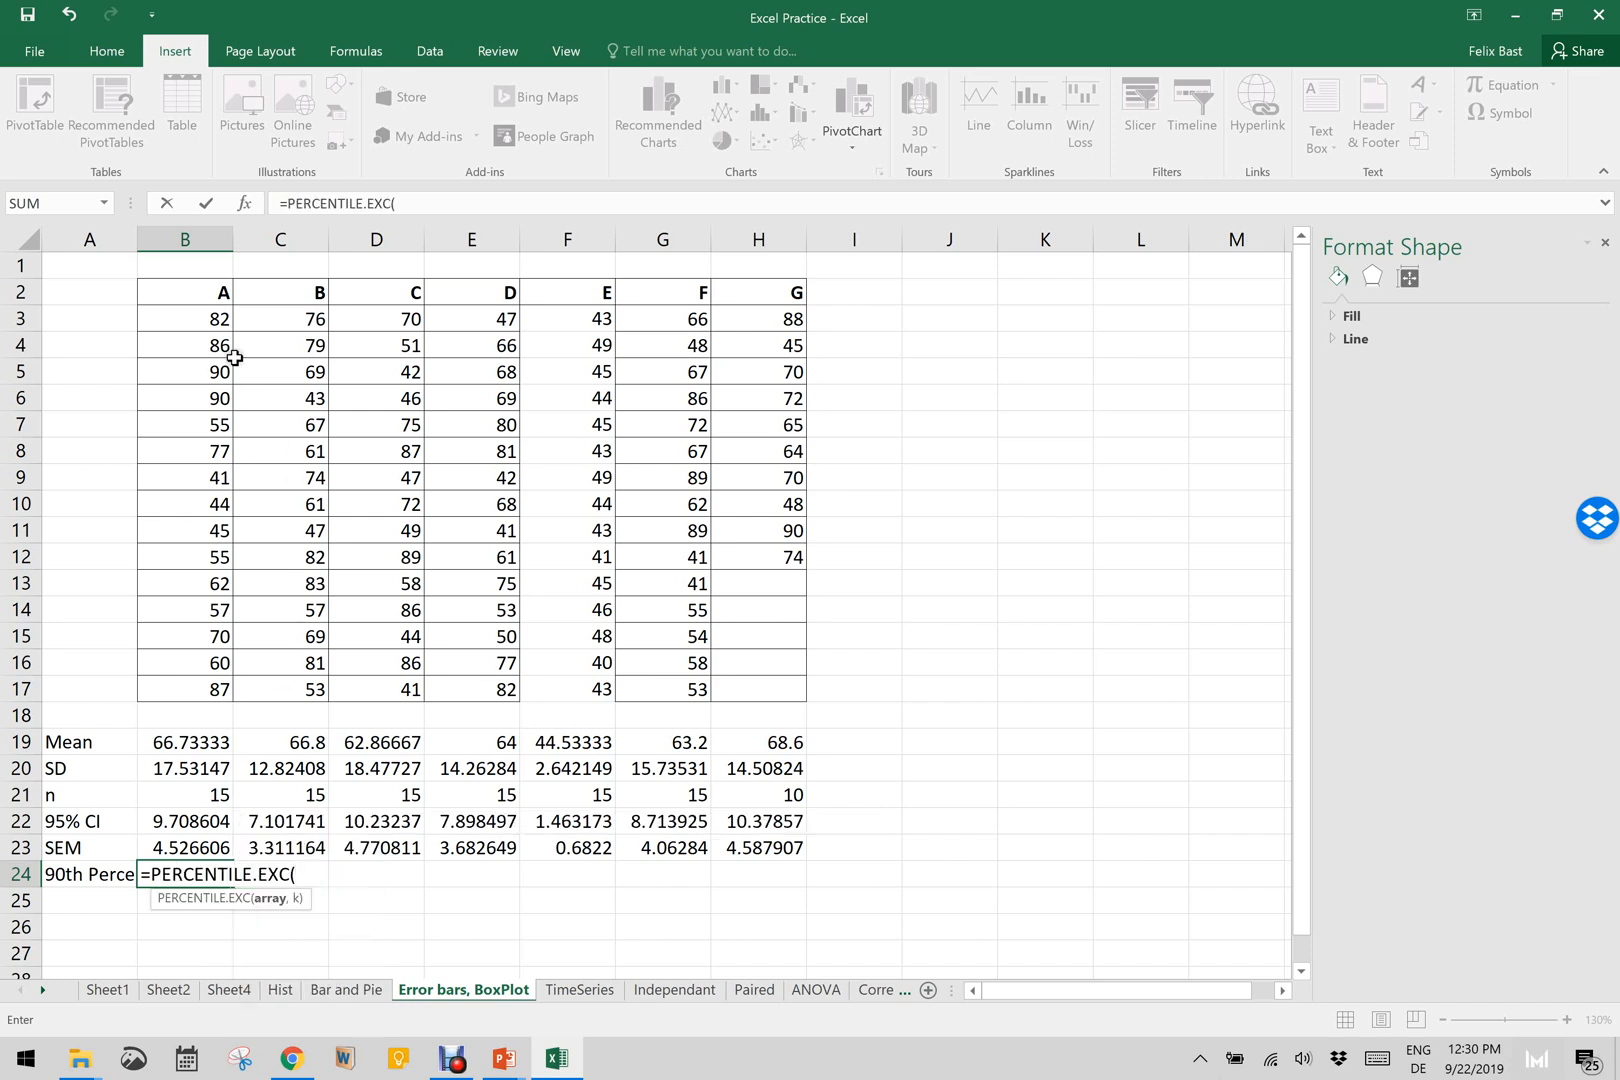
pyautogui.moveTo(215, 319); pyautogui.dragTo(186, 681)
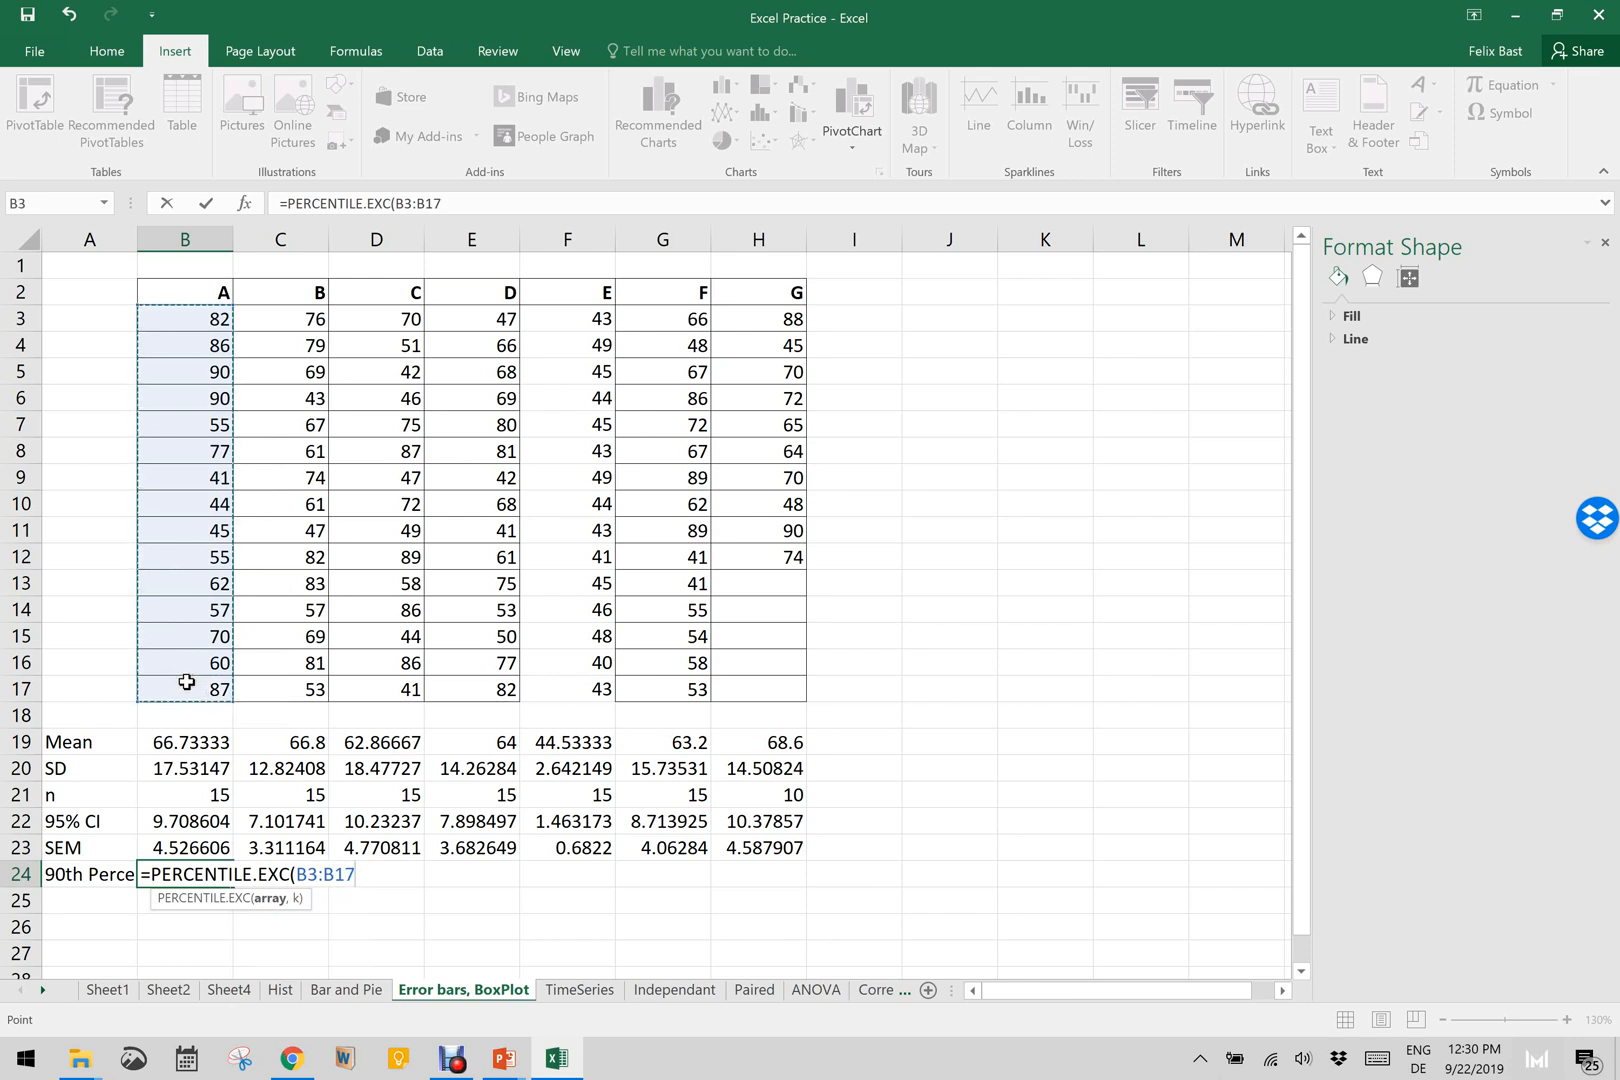
pyautogui.write(',')
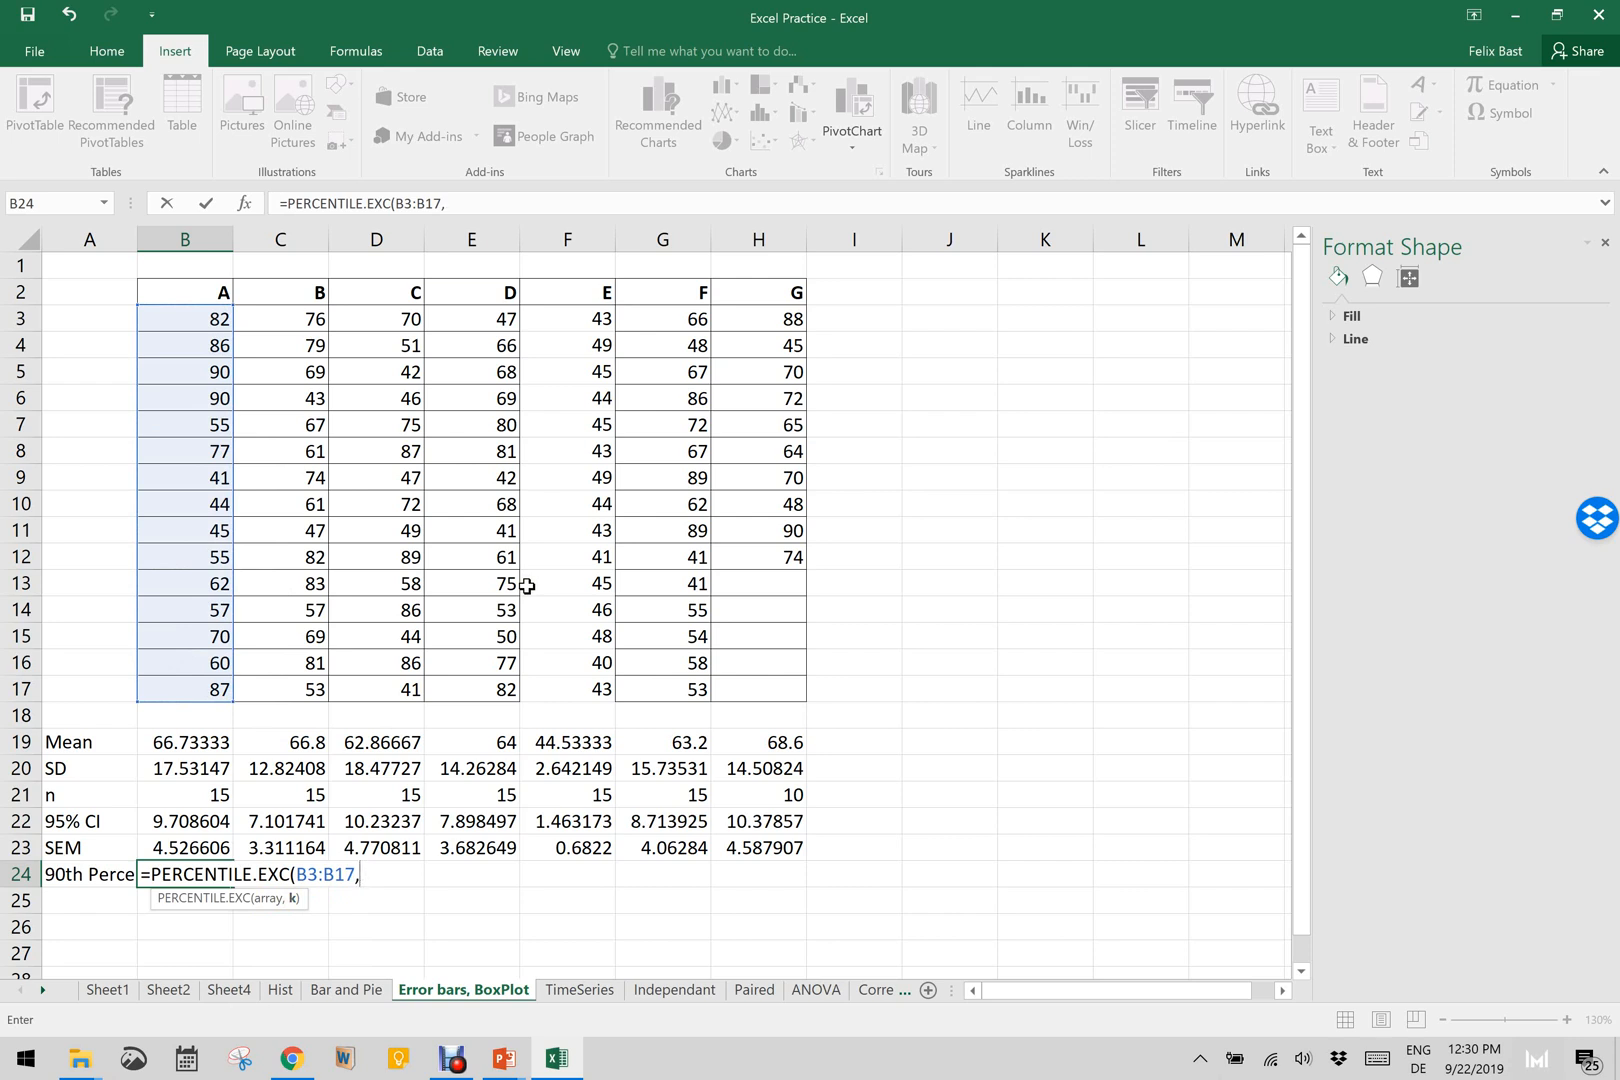
pyautogui.write('0.9)')
pyautogui.press('Return')
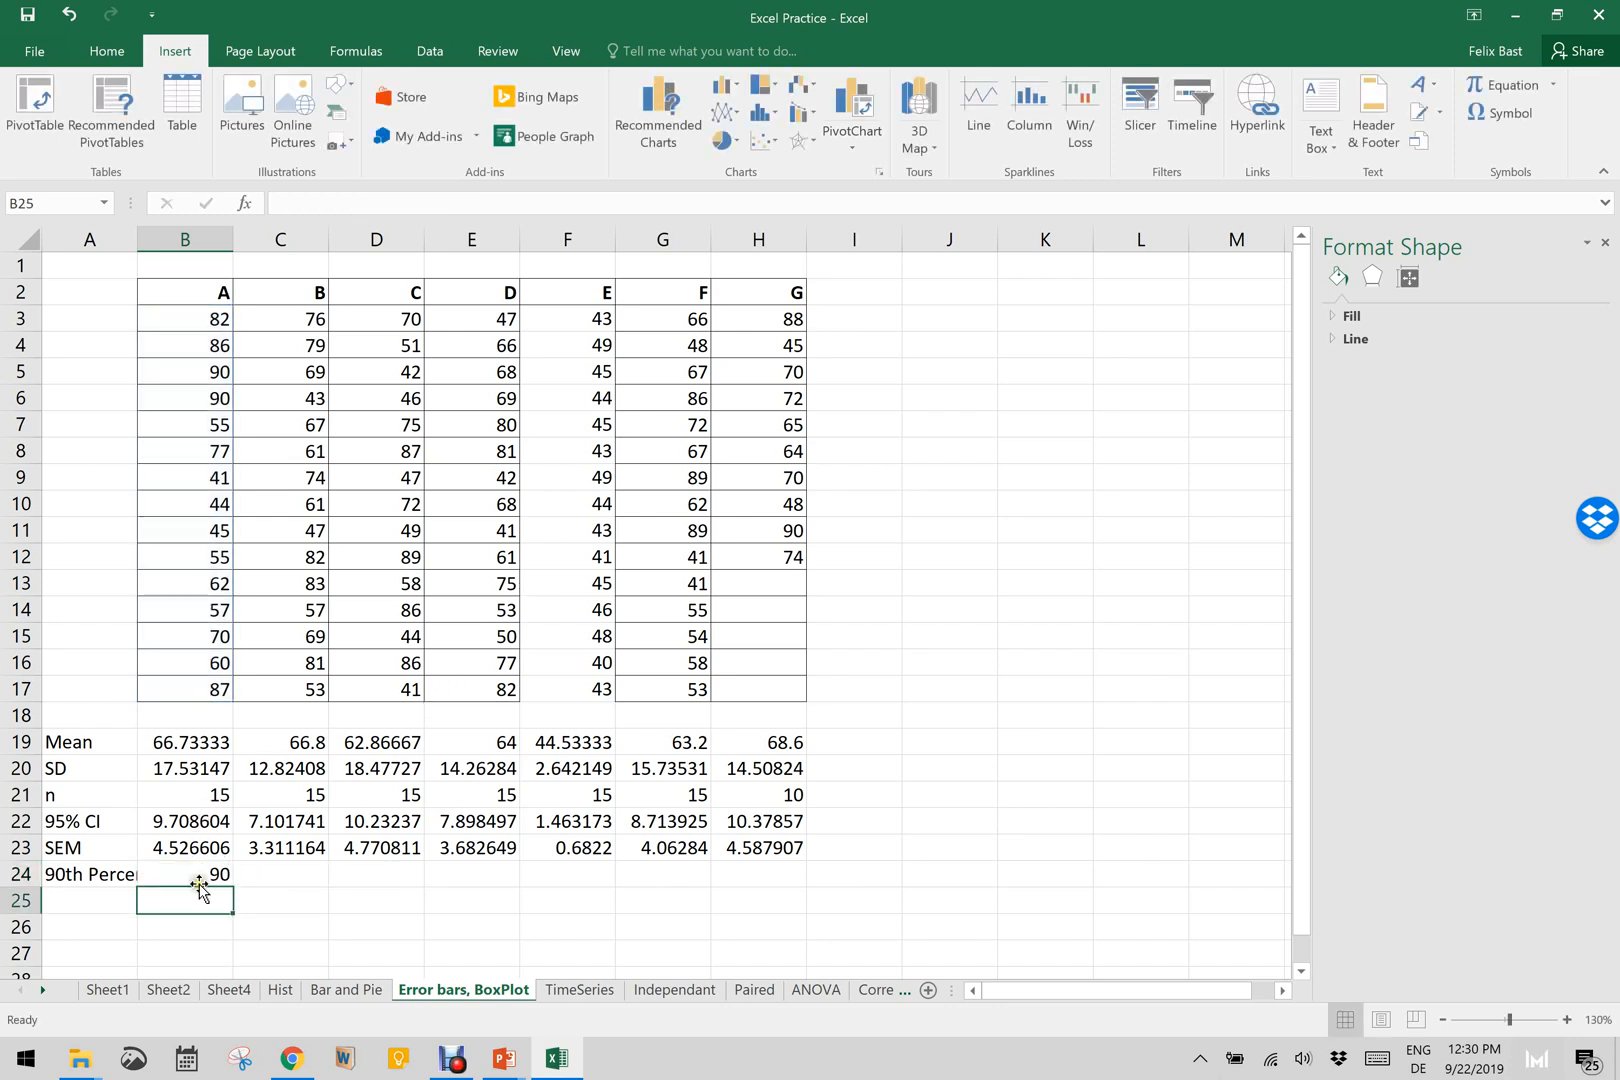
pyautogui.click(205, 374)
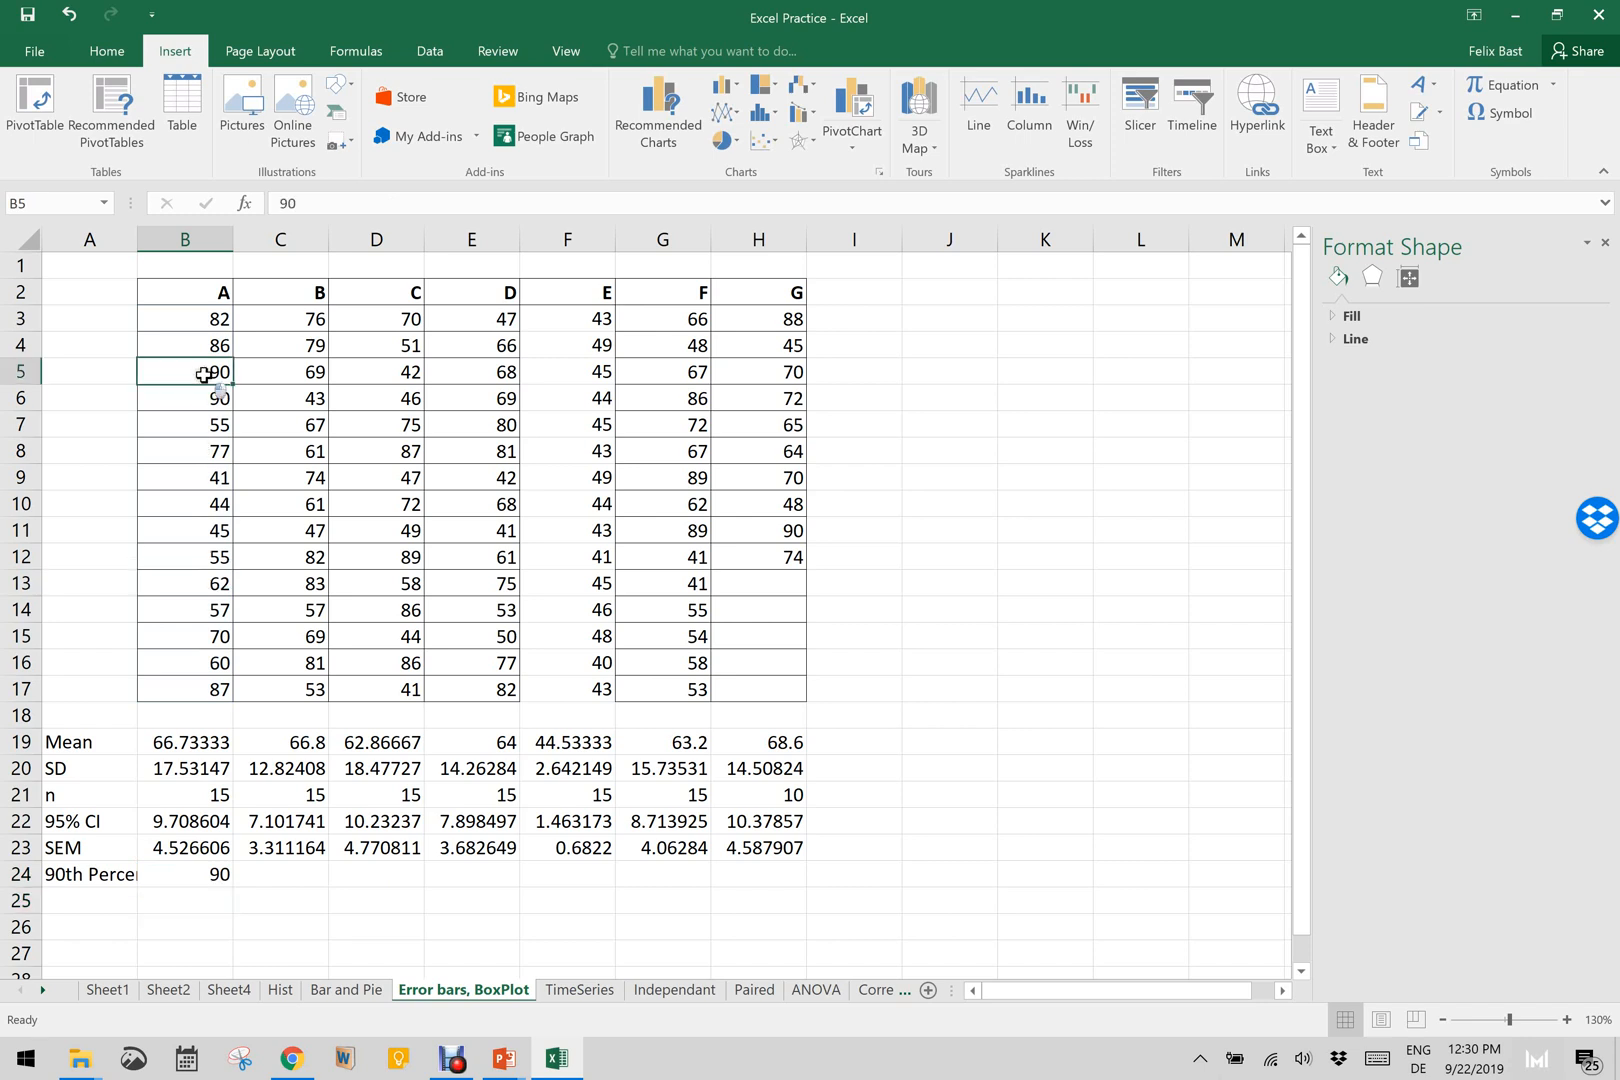
pyautogui.click(211, 873)
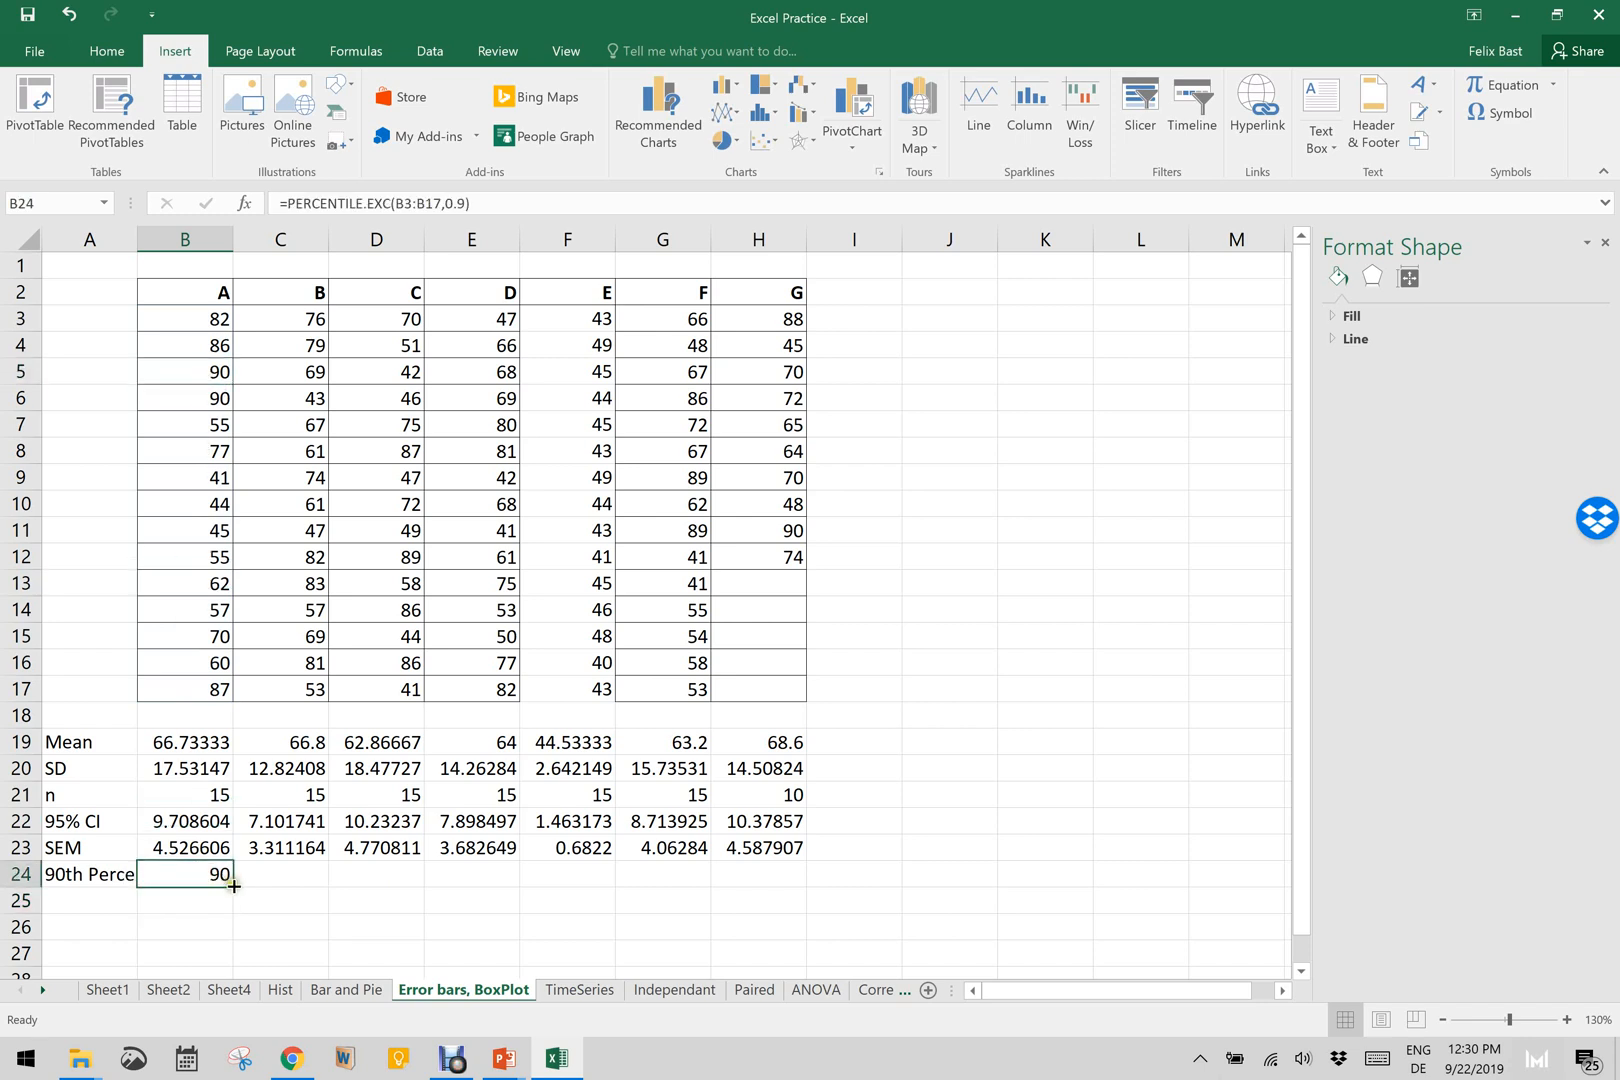
pyautogui.moveTo(234, 887); pyautogui.dragTo(789, 888)
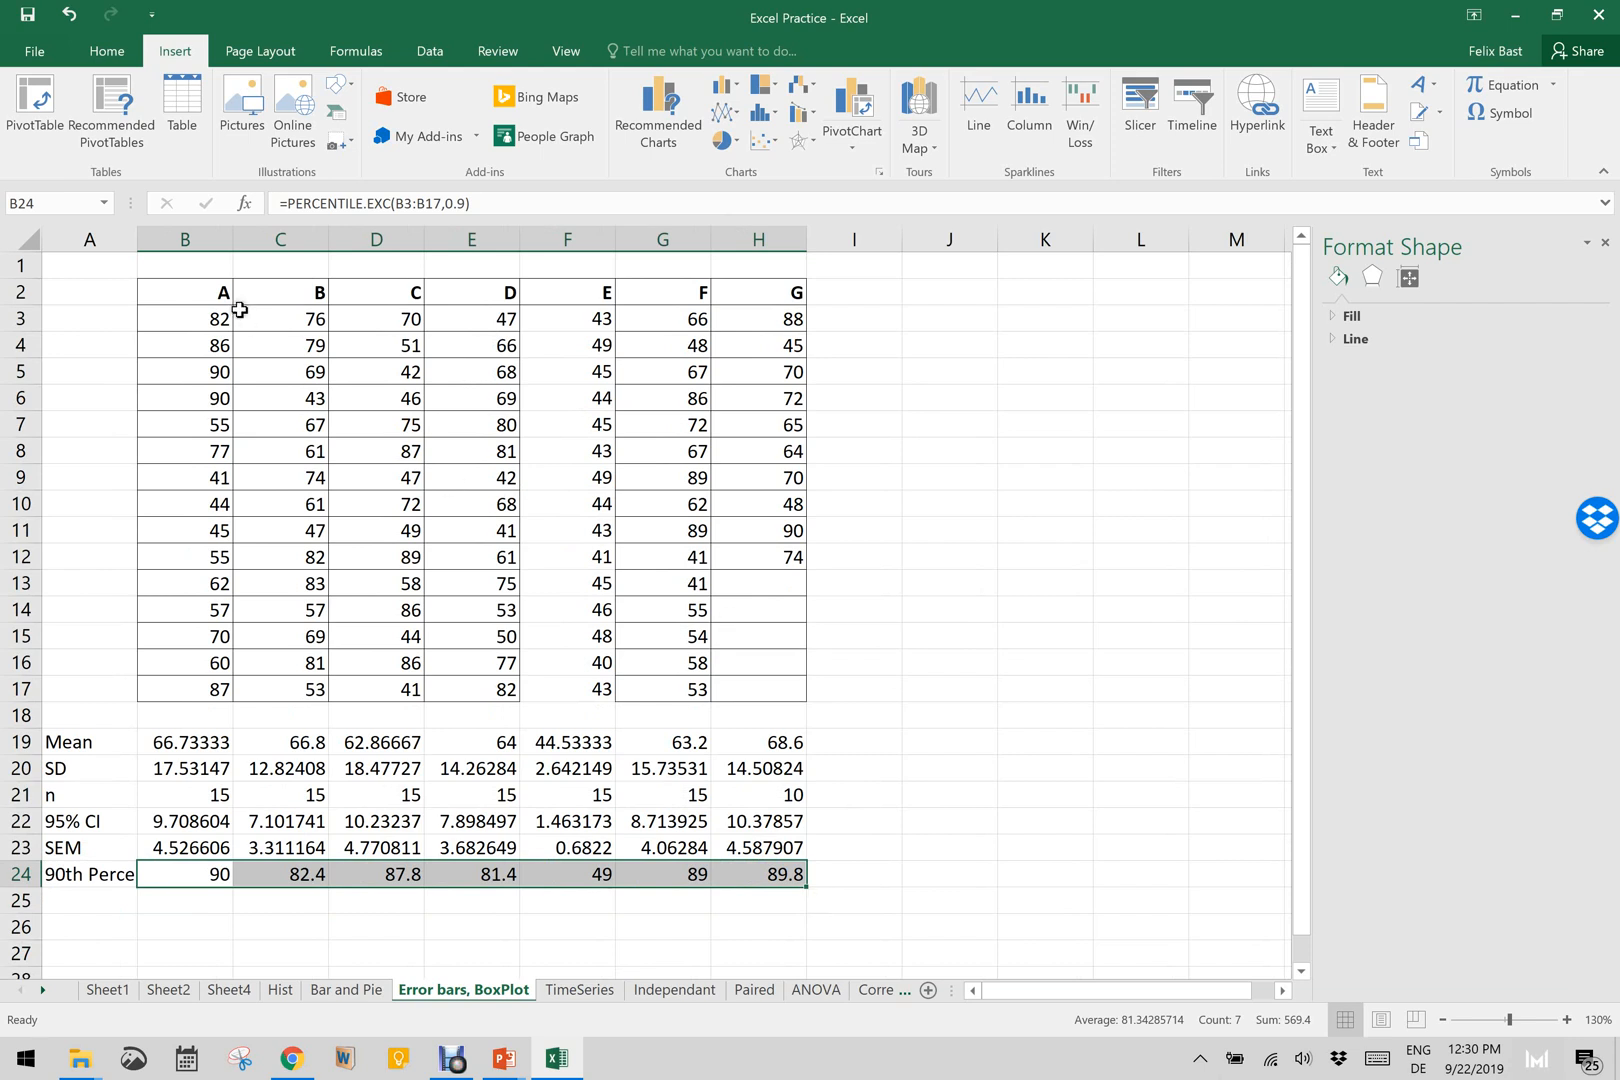
pyautogui.moveTo(220, 298); pyautogui.dragTo(772, 690)
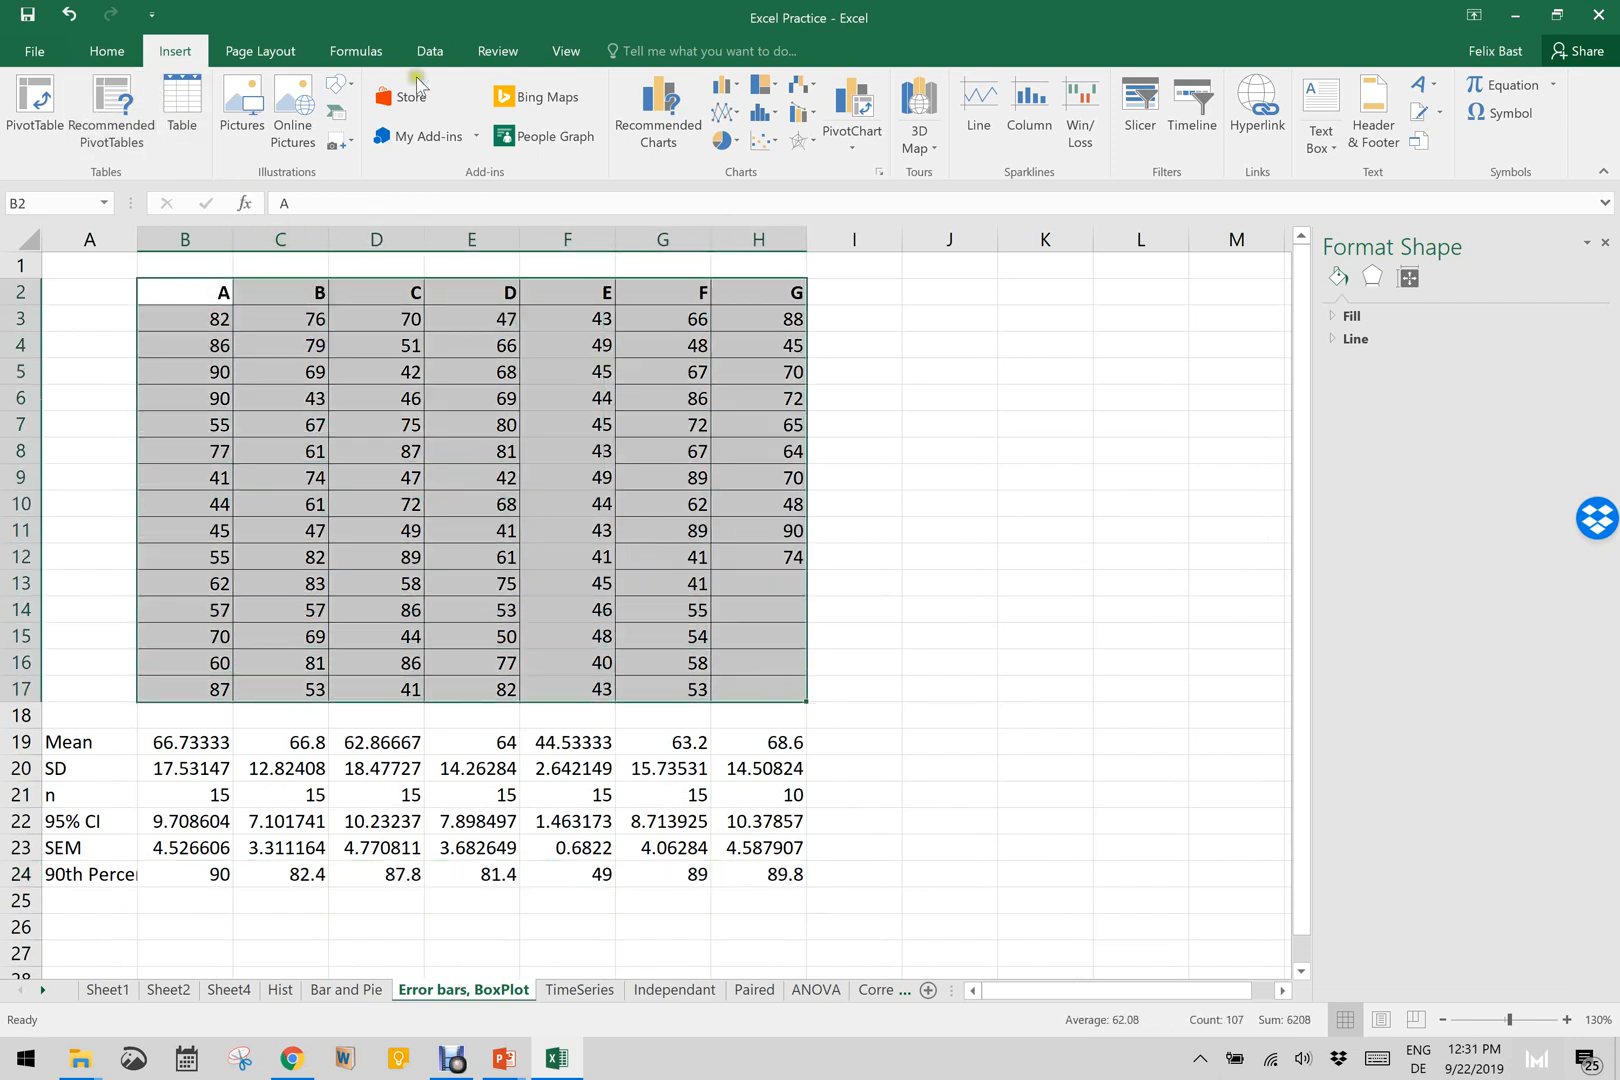
pyautogui.click(680, 103)
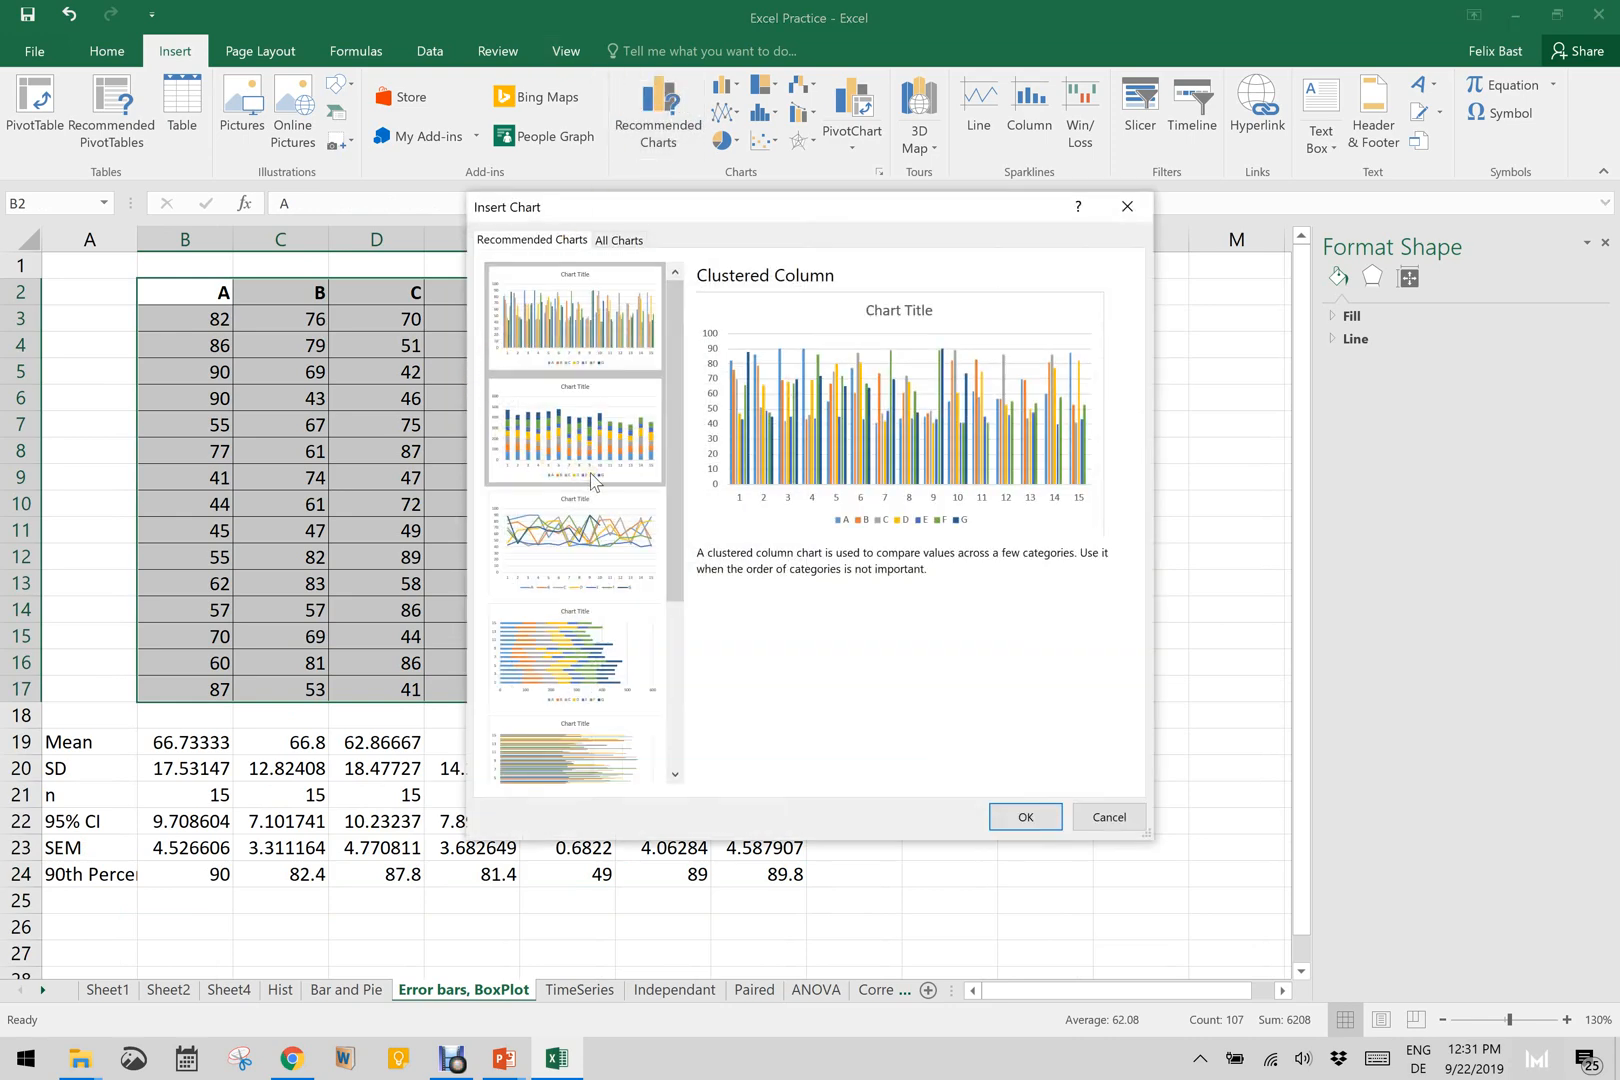
pyautogui.click(619, 241)
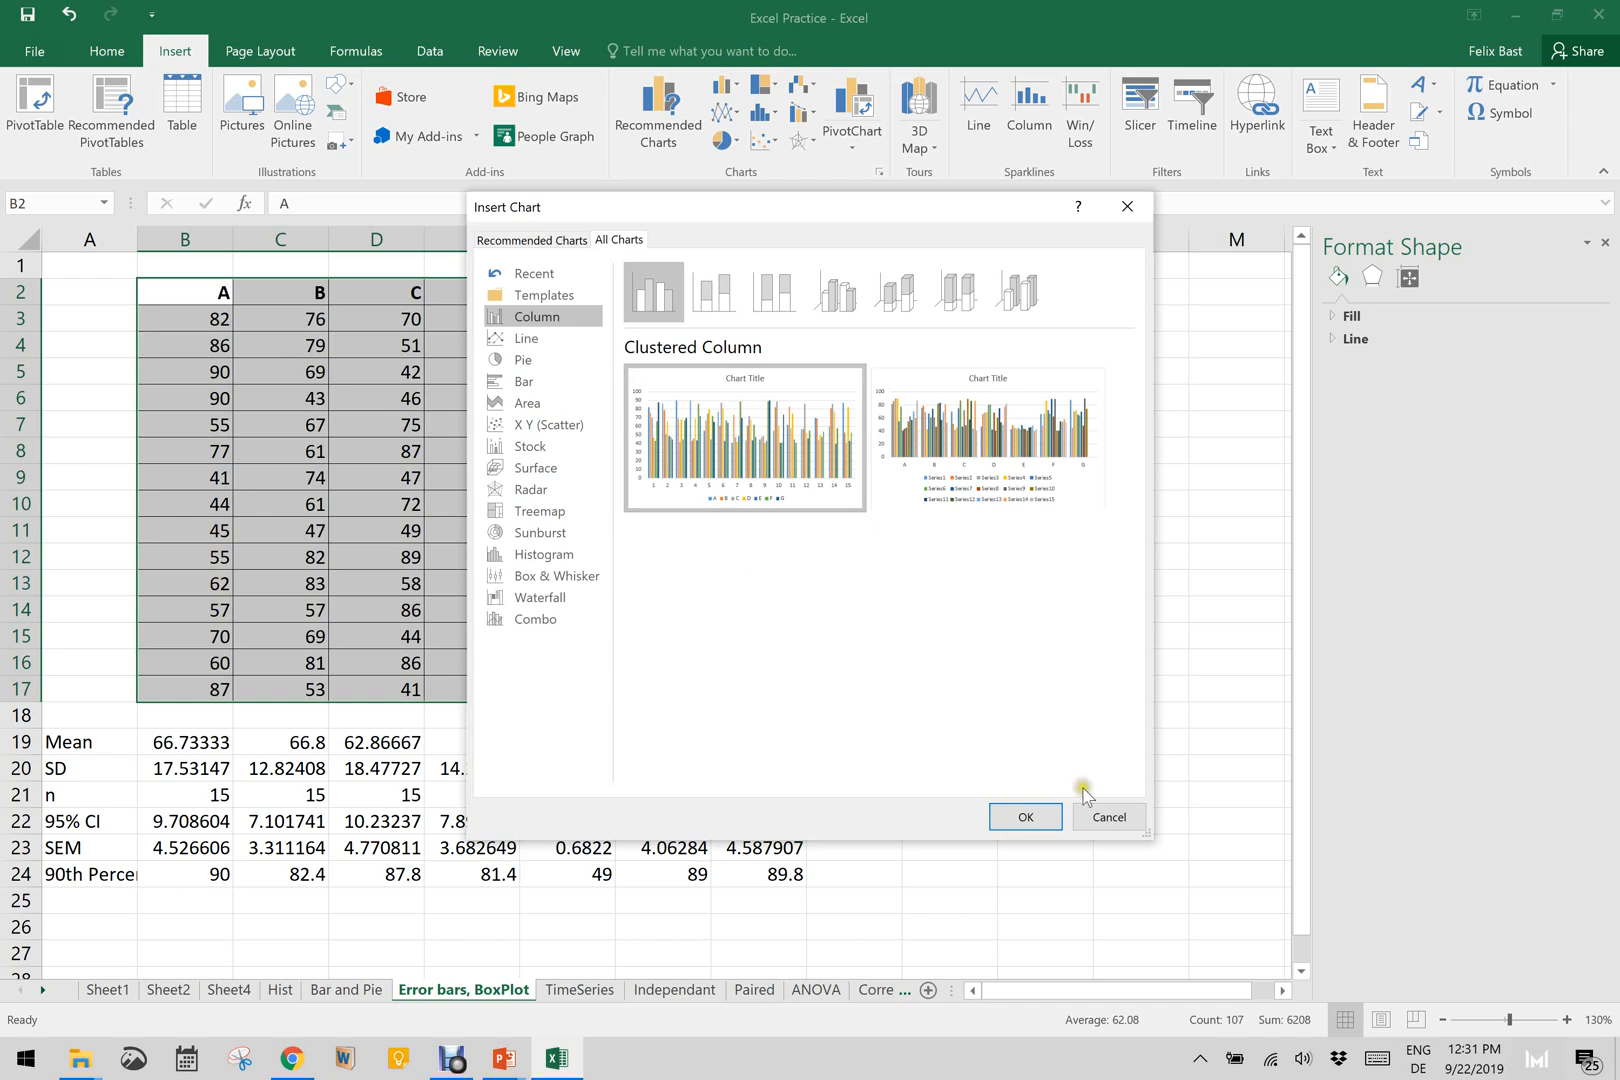
pyautogui.click(1105, 816)
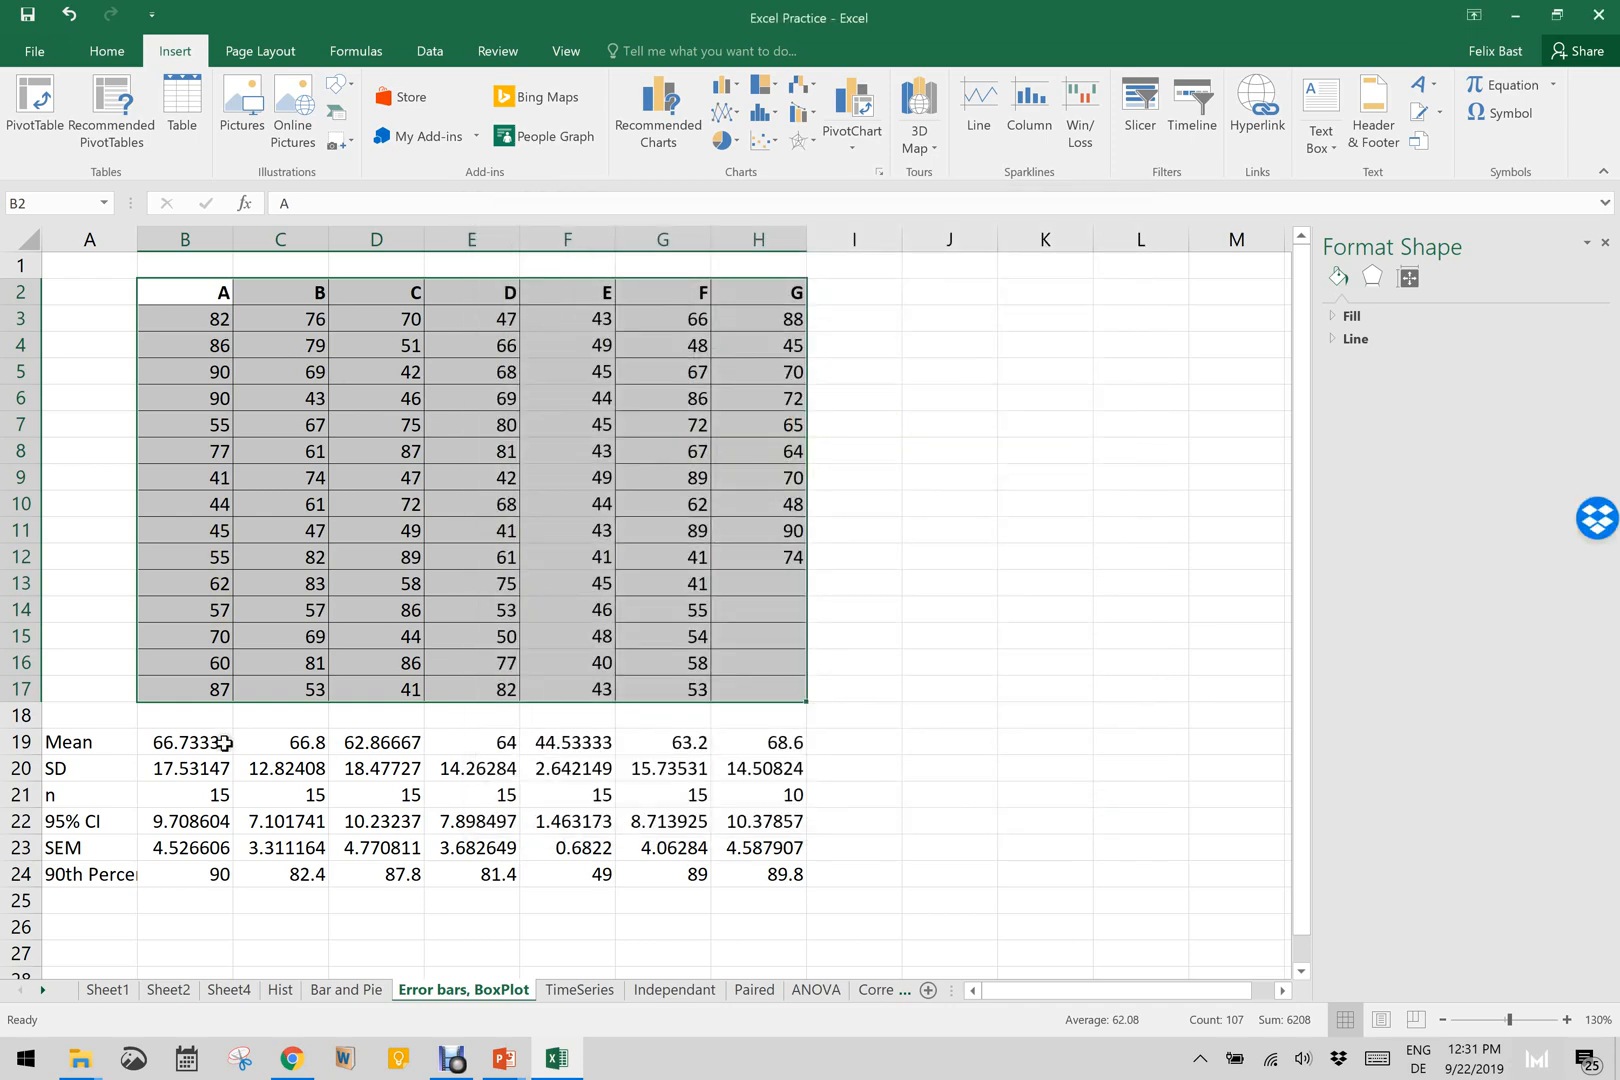
# Step: Insert a clustered column chart of the means in B19:H19 with group labels B2:H2 and place it beside the data table
pyautogui.click(197, 743)
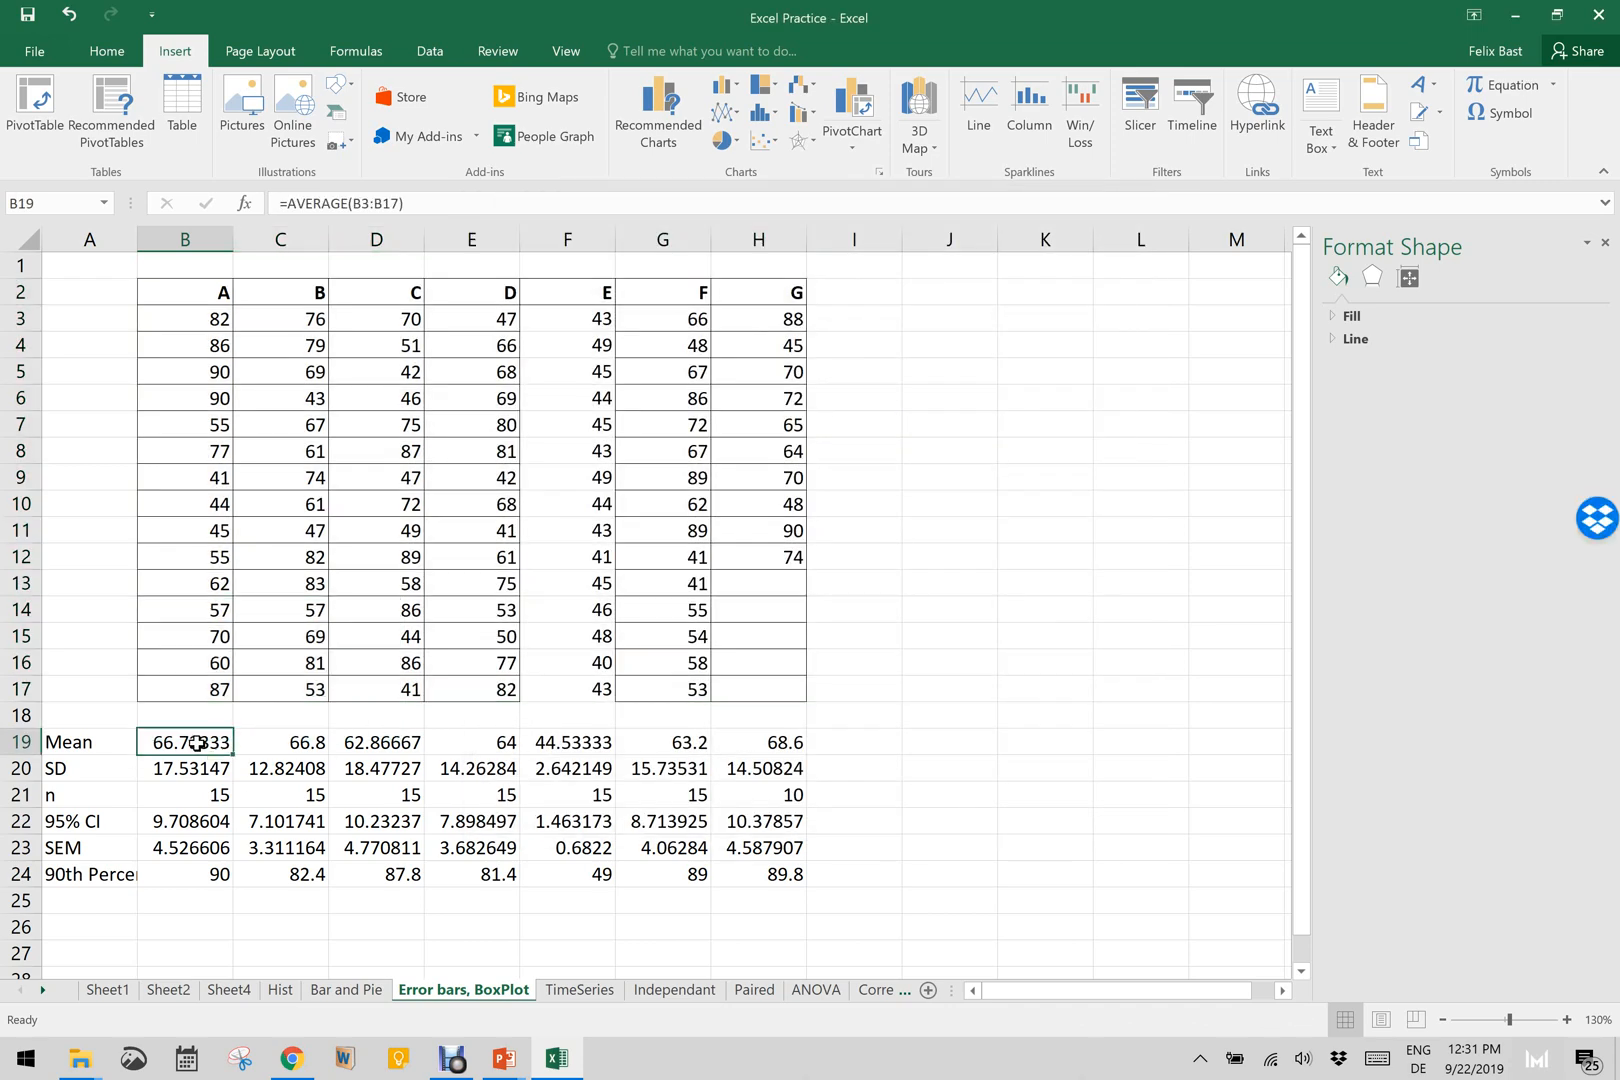
pyautogui.moveTo(197, 743); pyautogui.dragTo(740, 749)
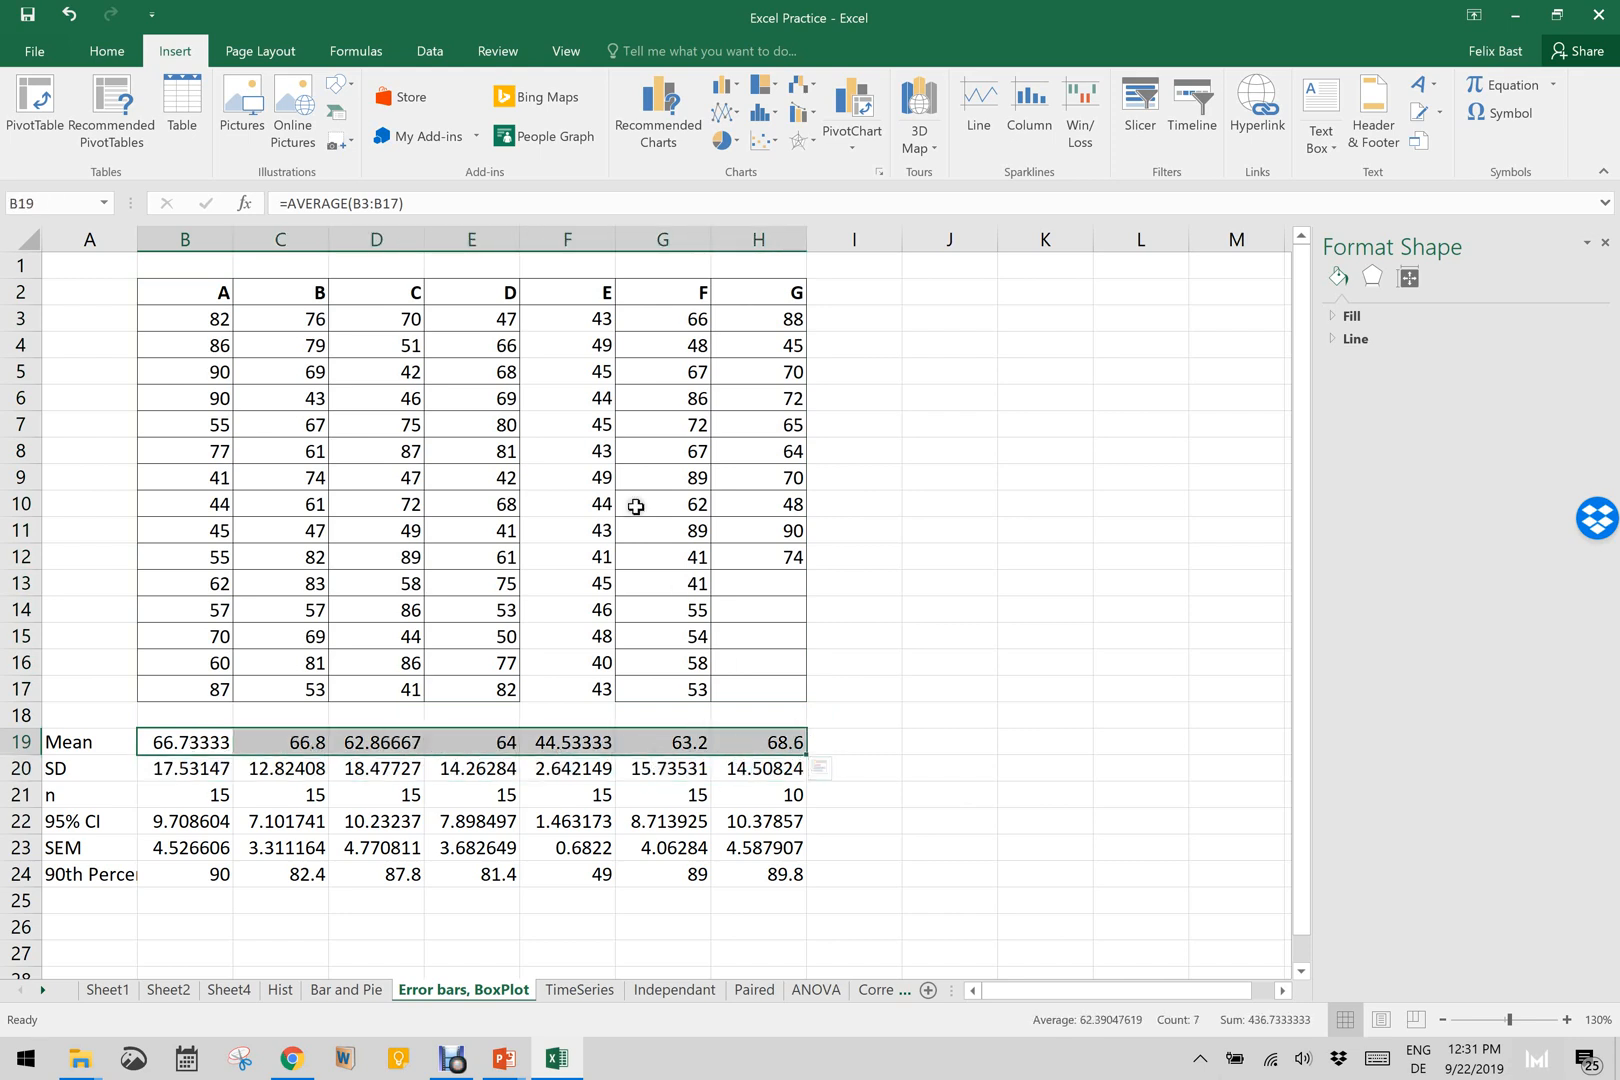
pyautogui.keyDown('ctrl'); pyautogui.moveTo(221, 293); pyautogui.dragTo(735, 291); pyautogui.keyUp('ctrl')
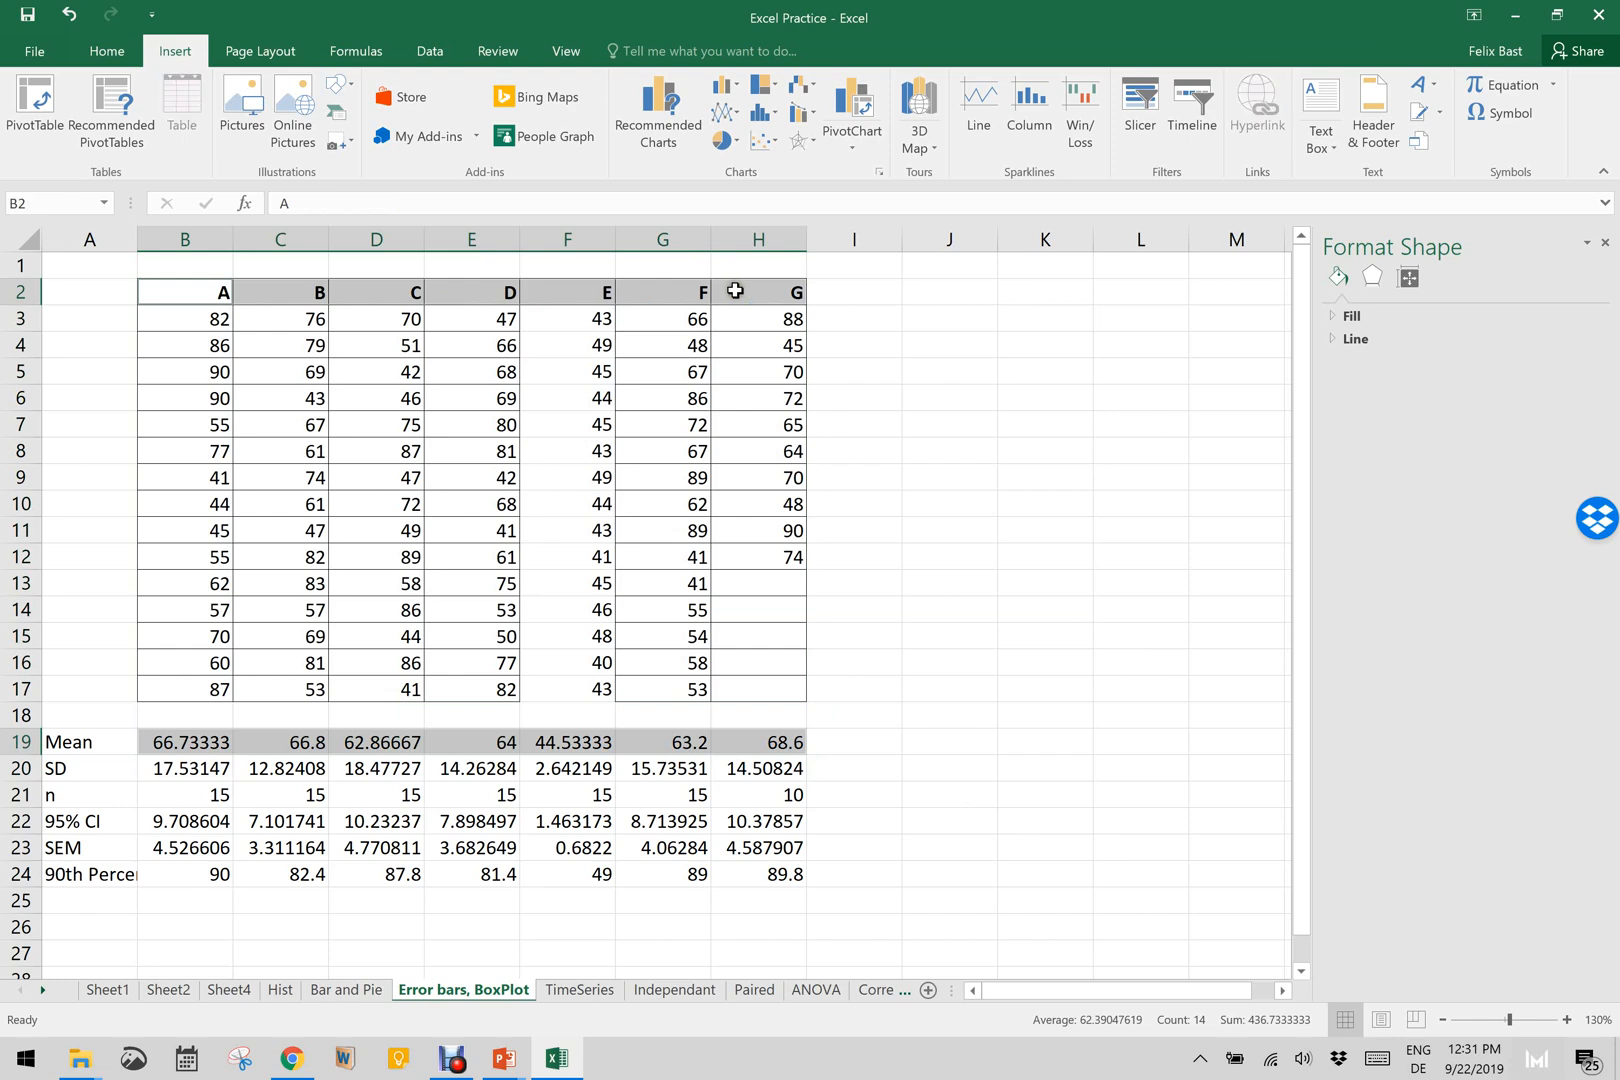
pyautogui.click(668, 100)
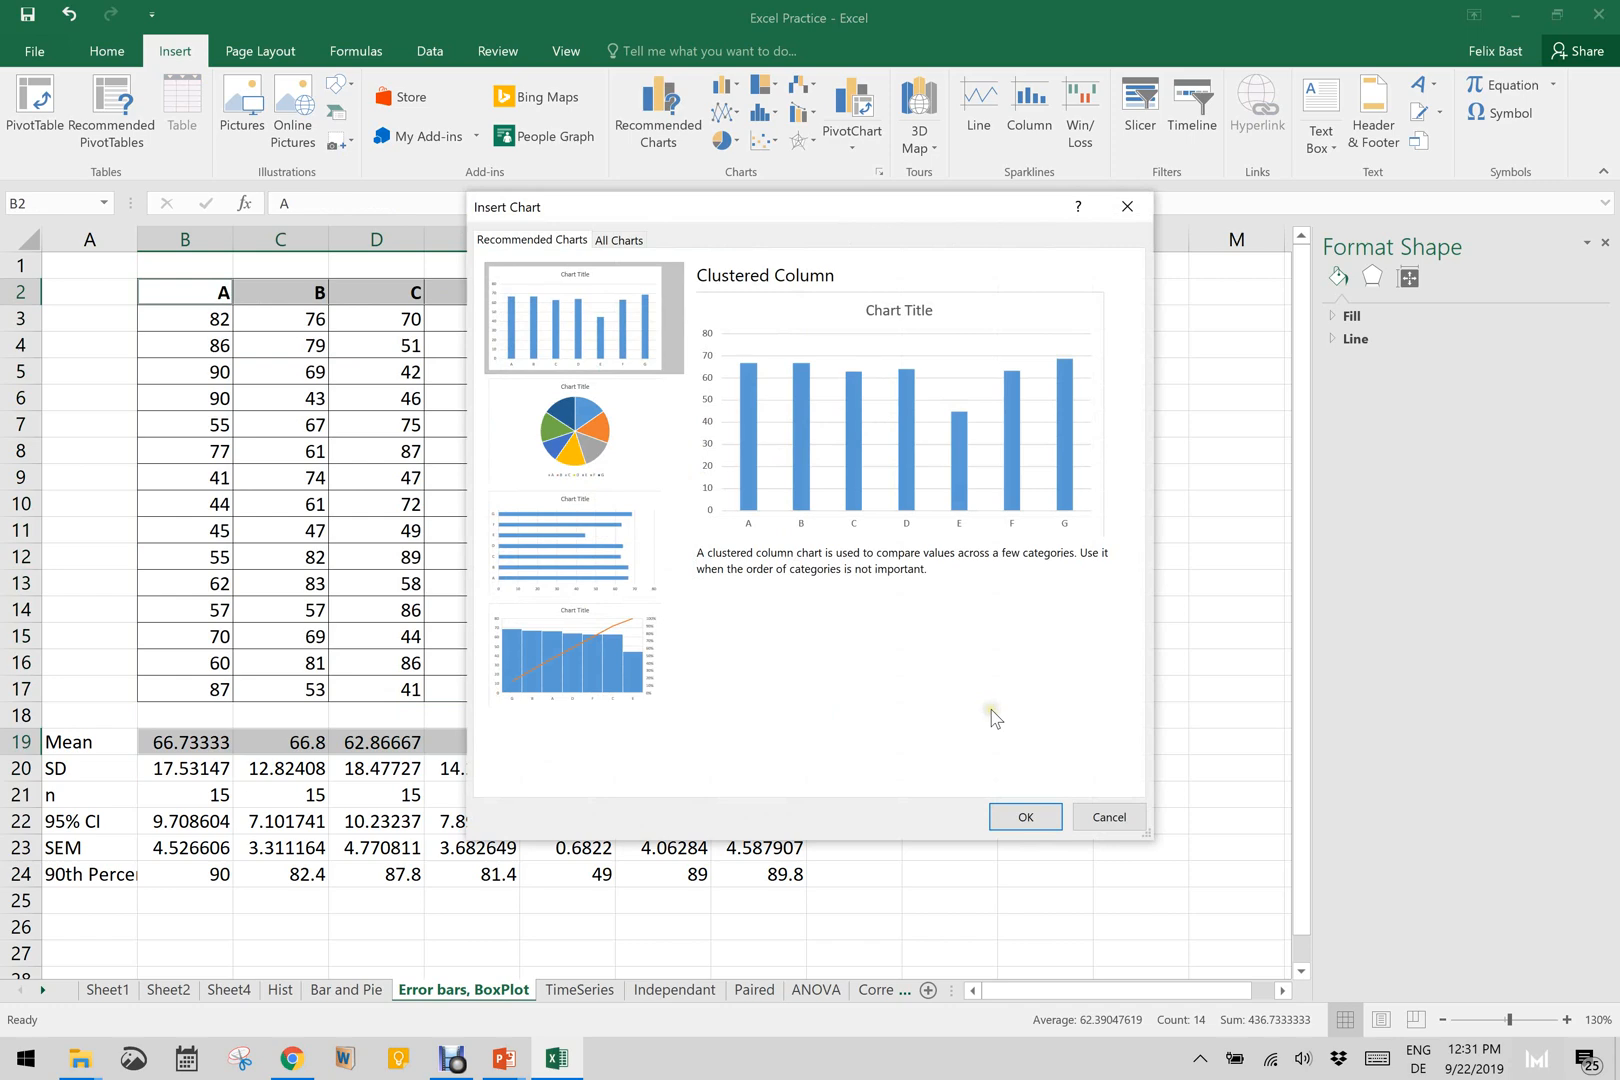
pyautogui.click(1042, 816)
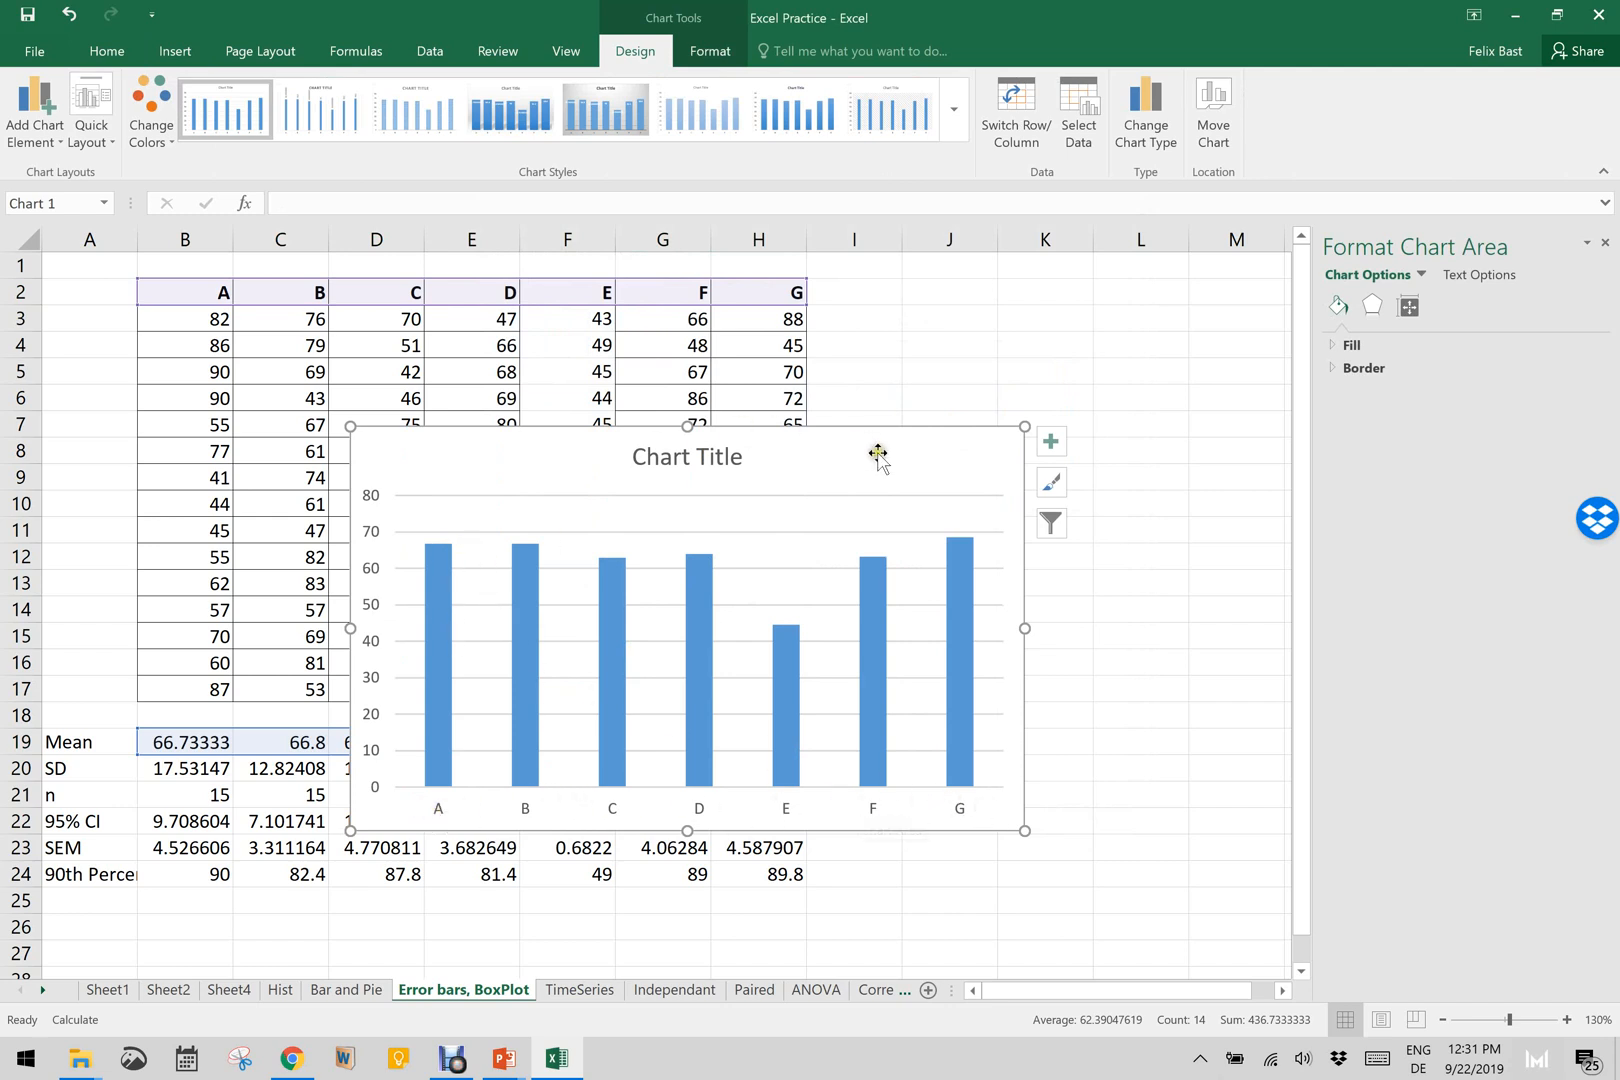
pyautogui.moveTo(884, 456); pyautogui.dragTo(1200, 408)
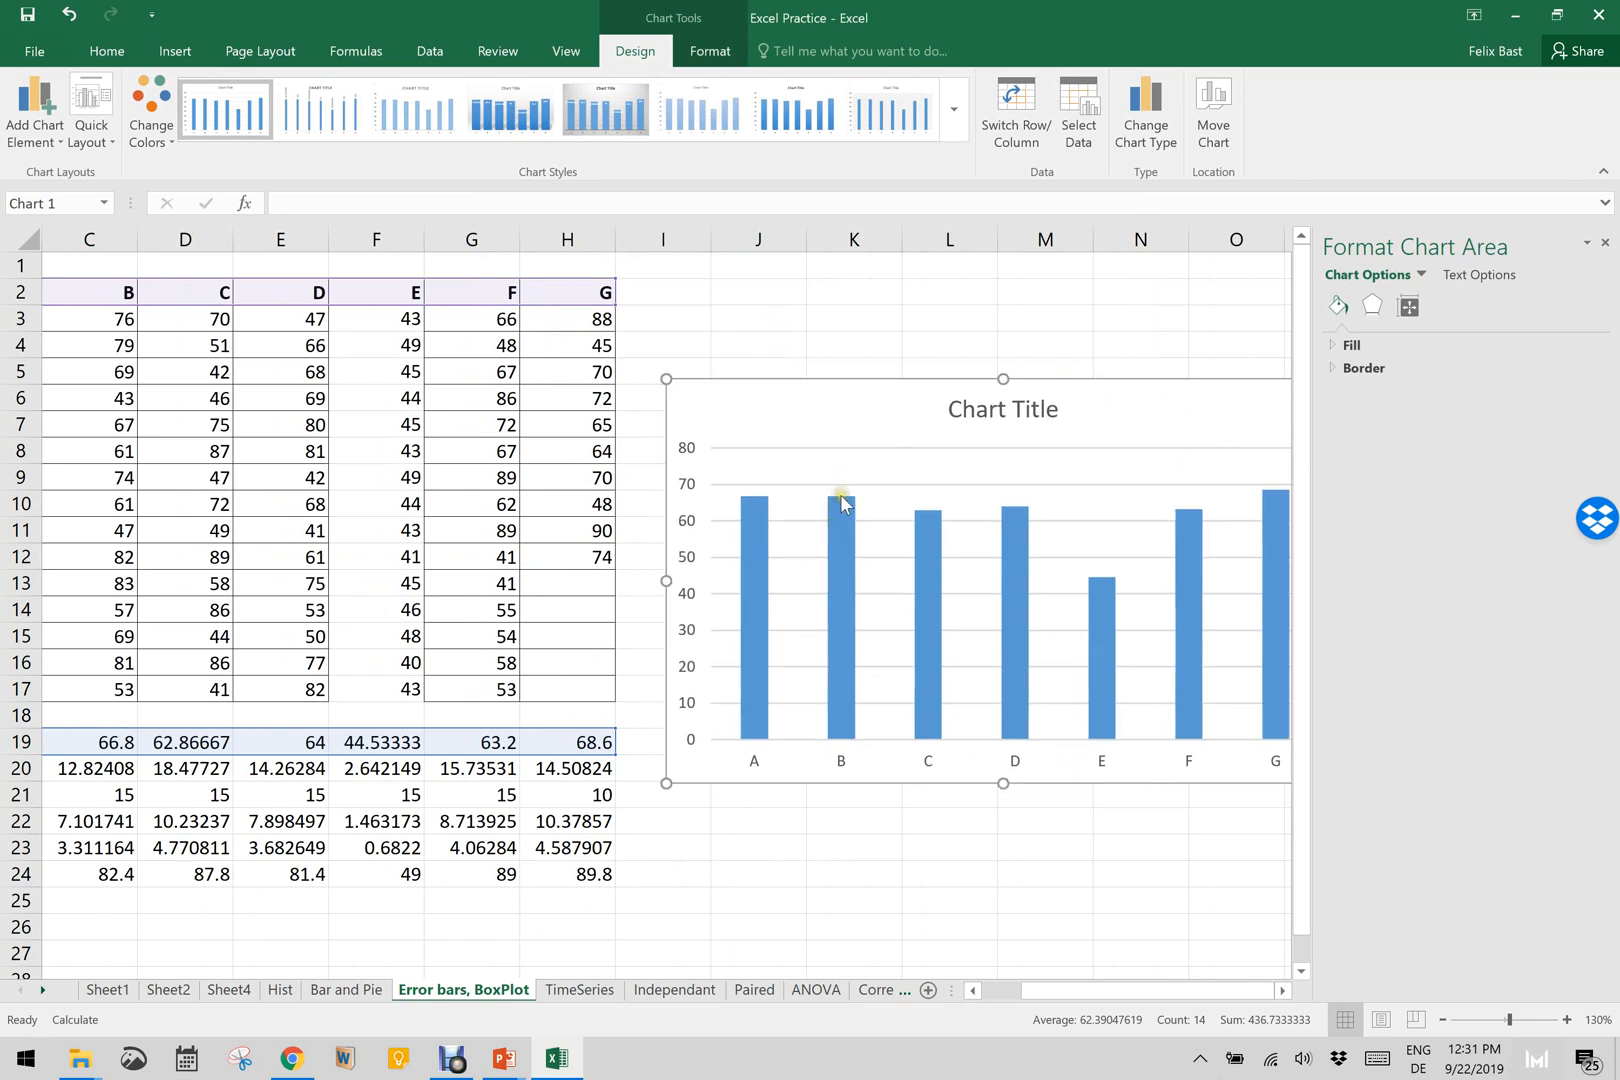
# Step: Add error bars to the columns of the means chart and set their error amount to Custom
pyautogui.click(35, 141)
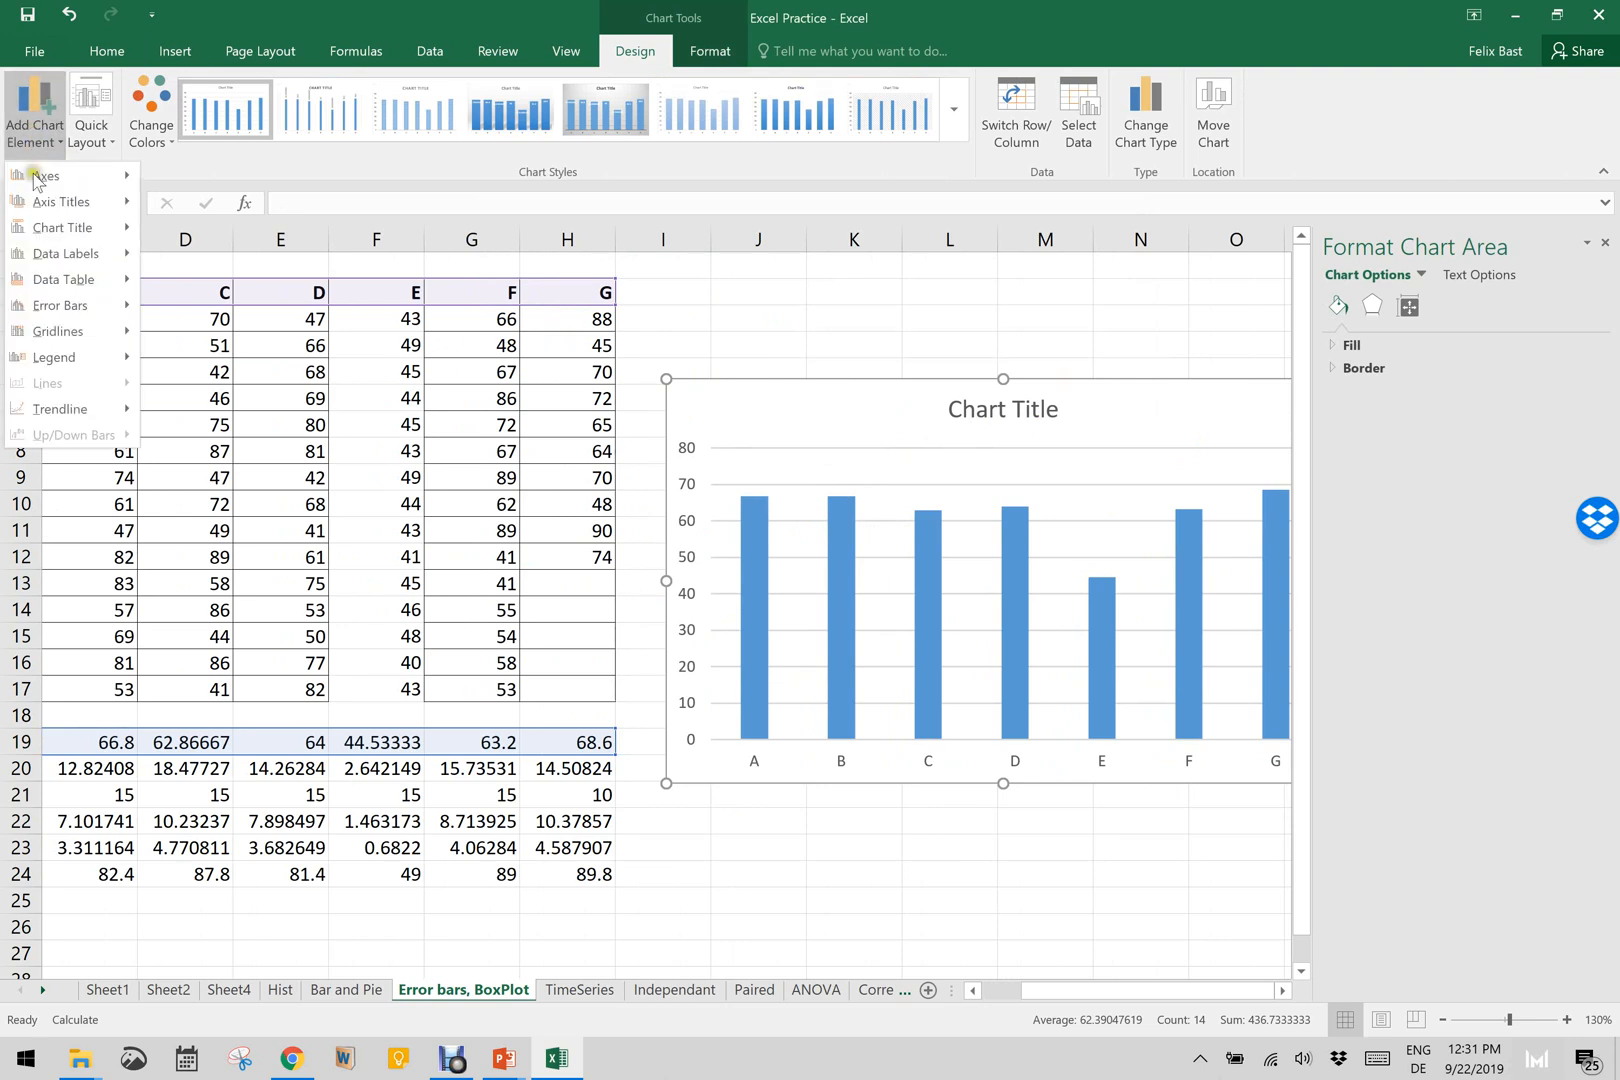
pyautogui.moveTo(80, 313)
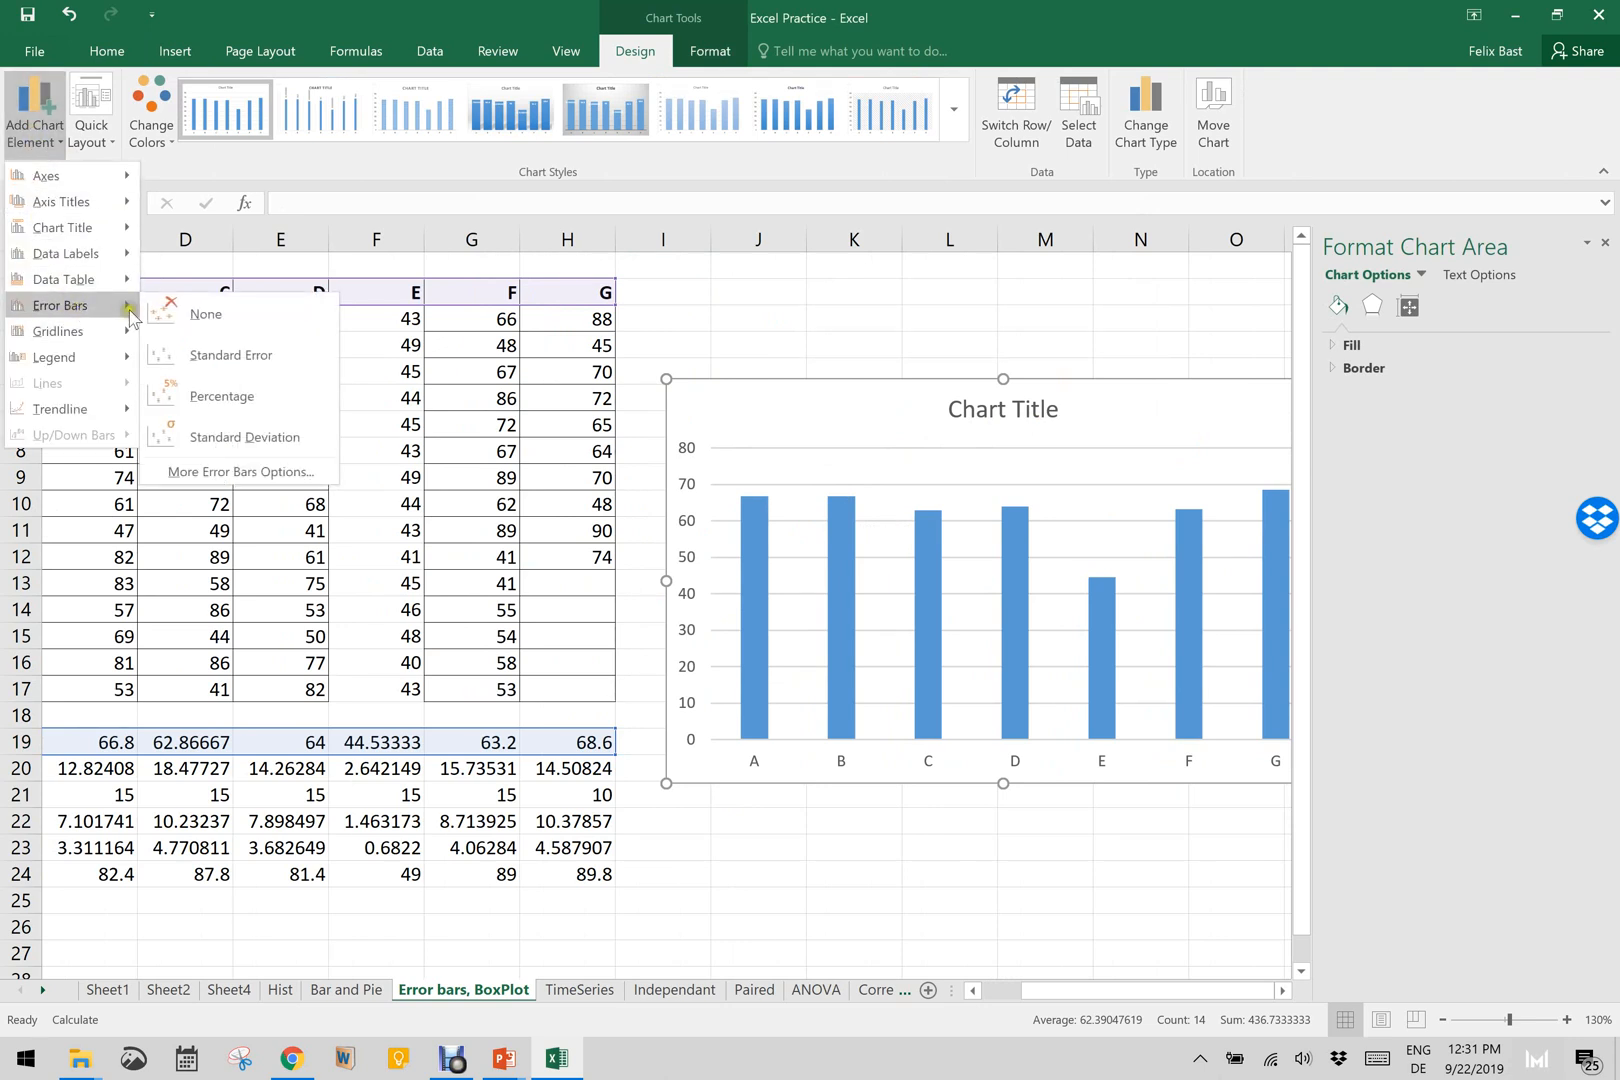
pyautogui.click(268, 474)
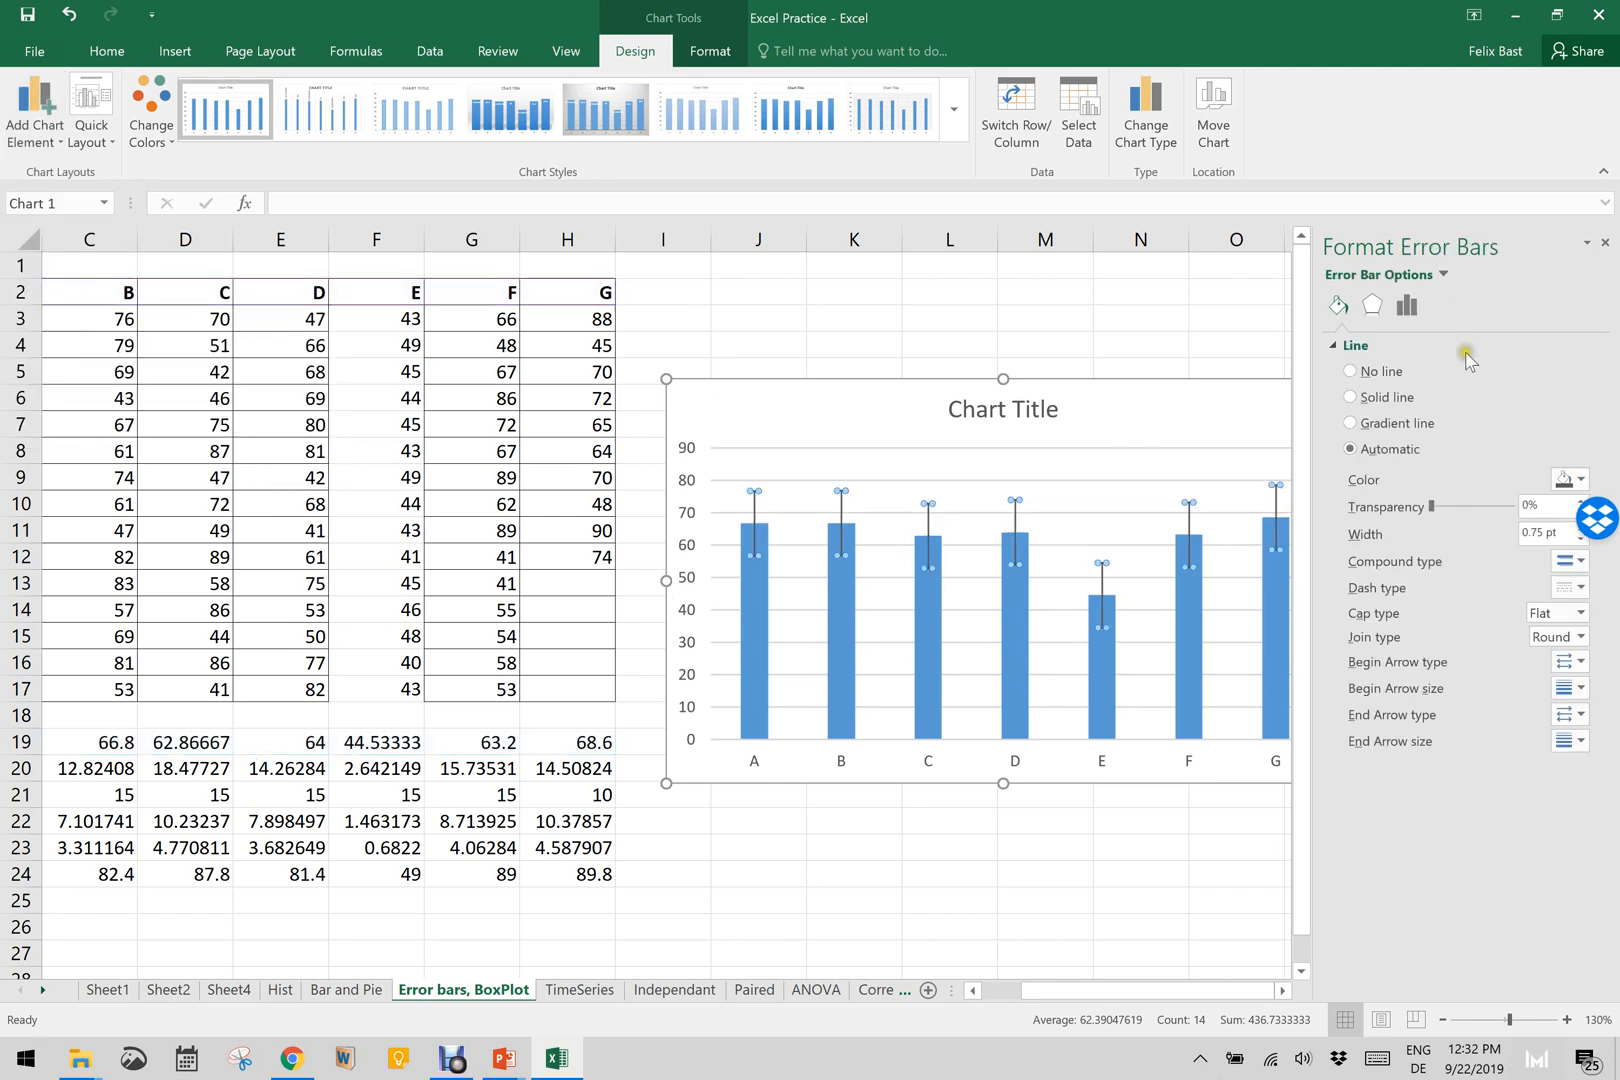
pyautogui.click(1409, 306)
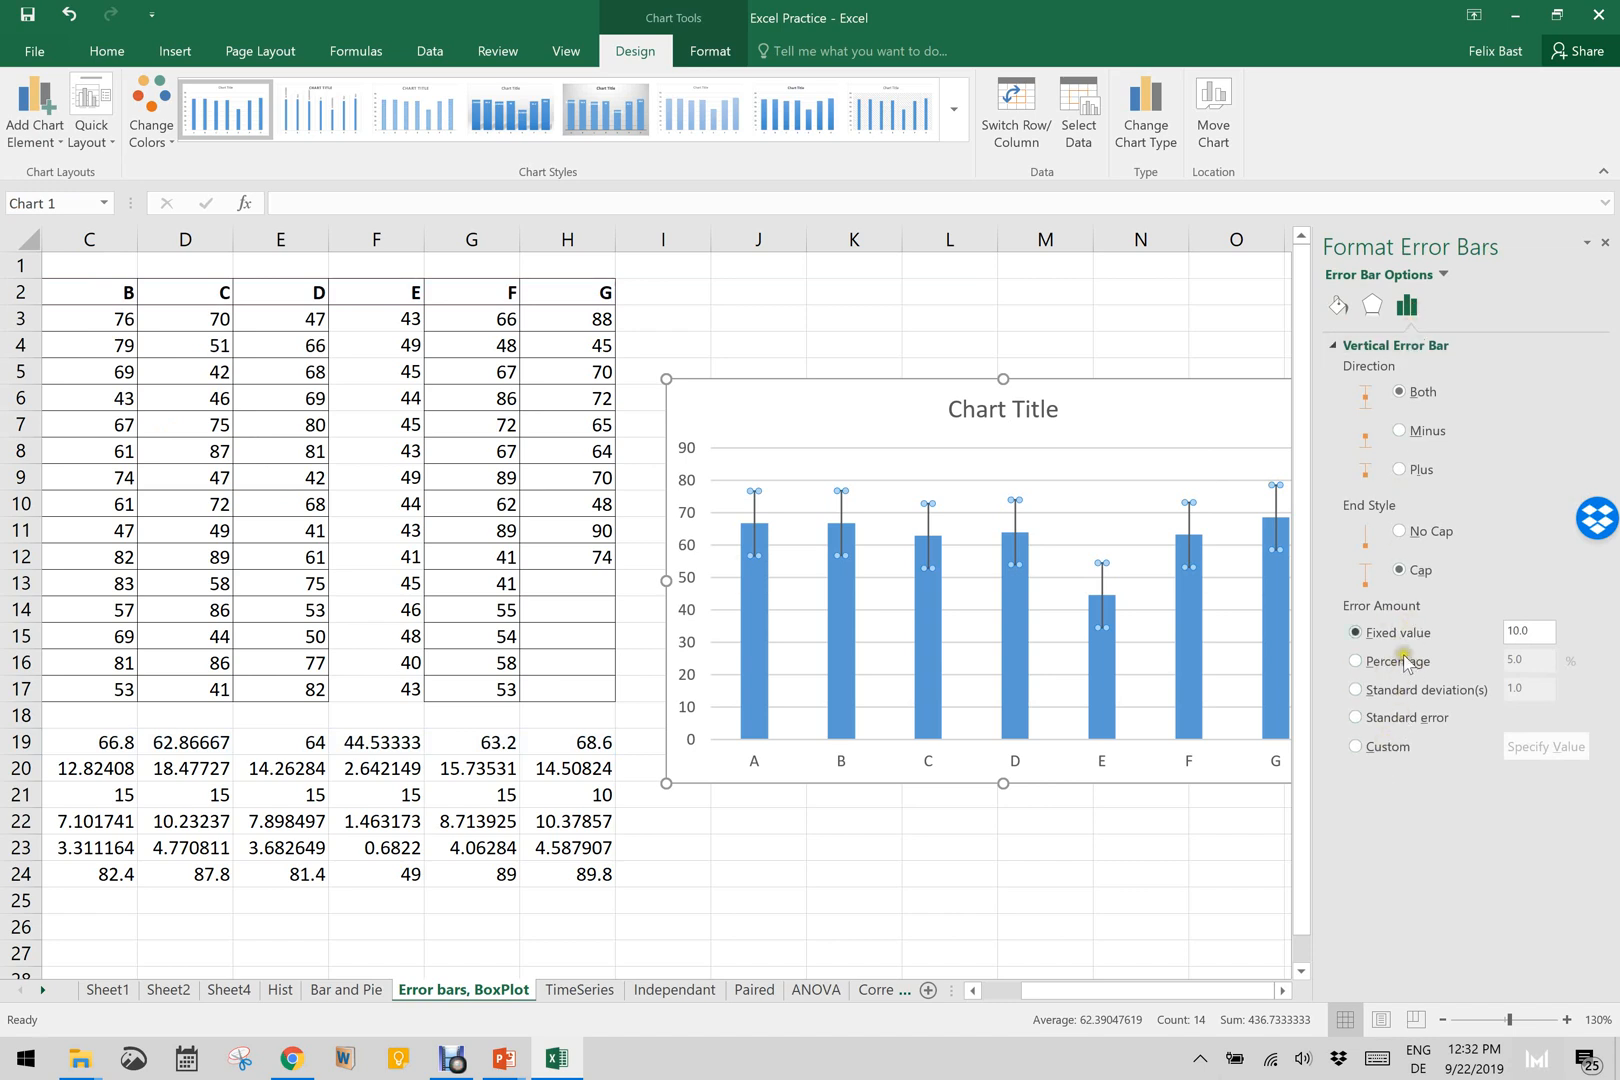
pyautogui.click(1388, 748)
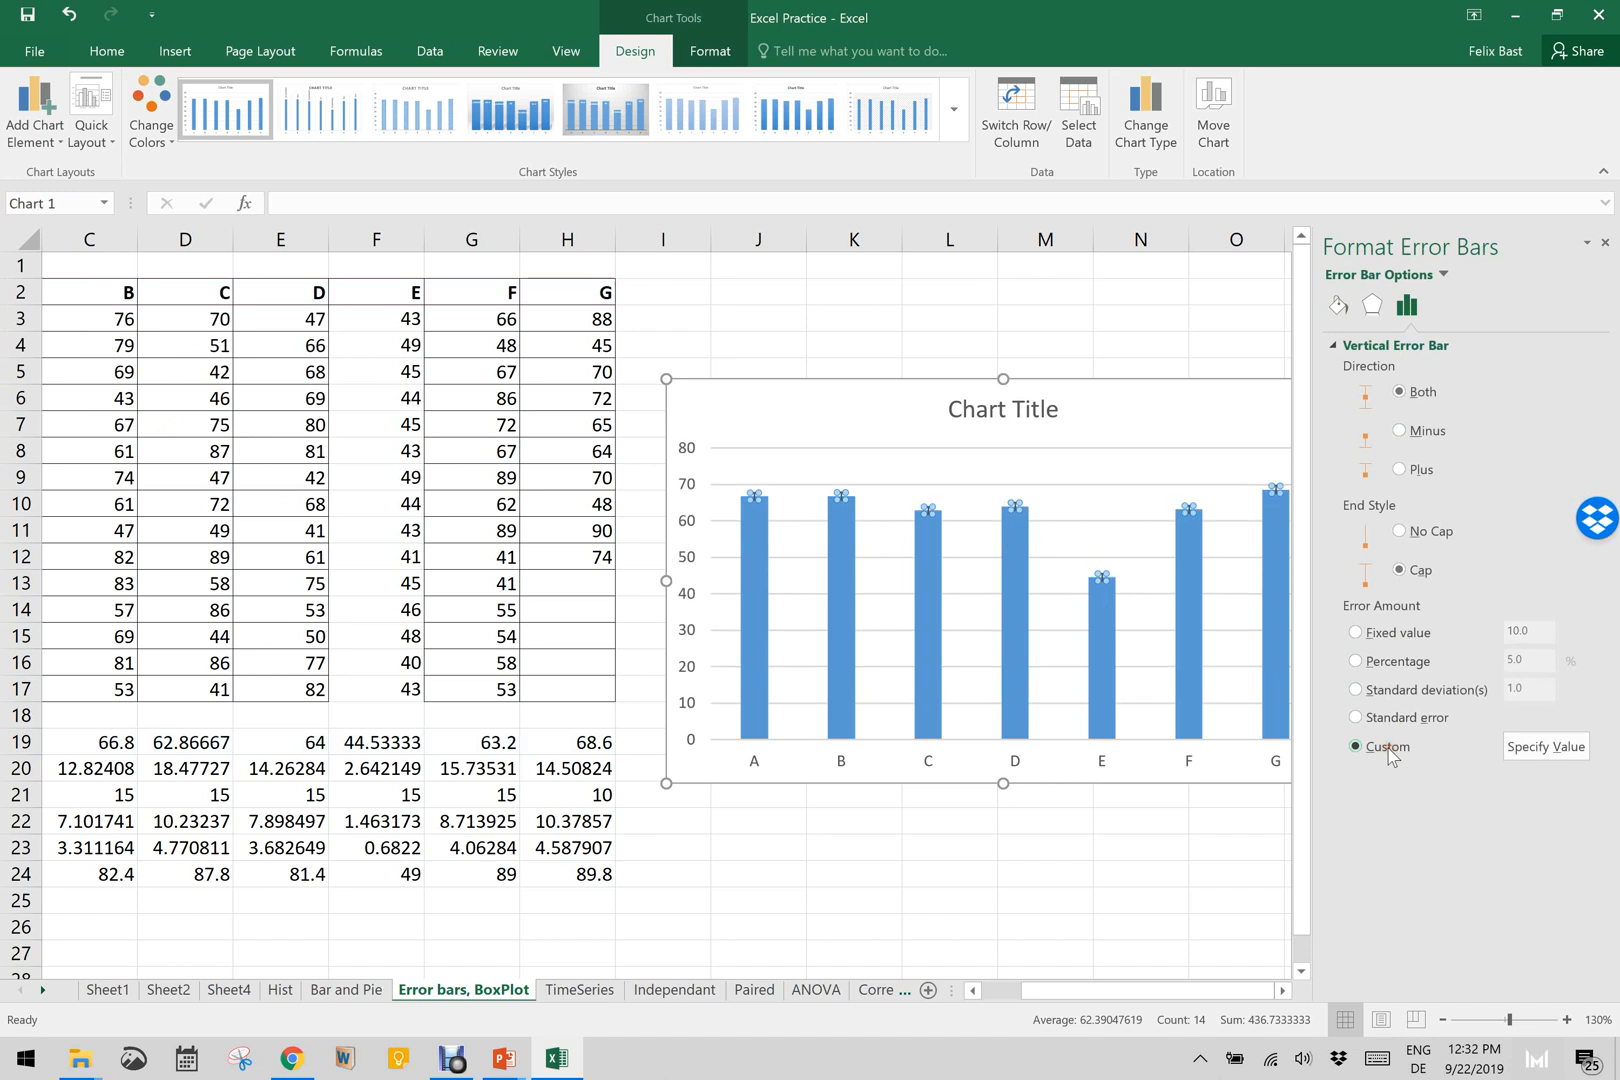
# Step: Specify the SD values in B20:H20 as both the positive and the negative custom error values
pyautogui.click(1549, 749)
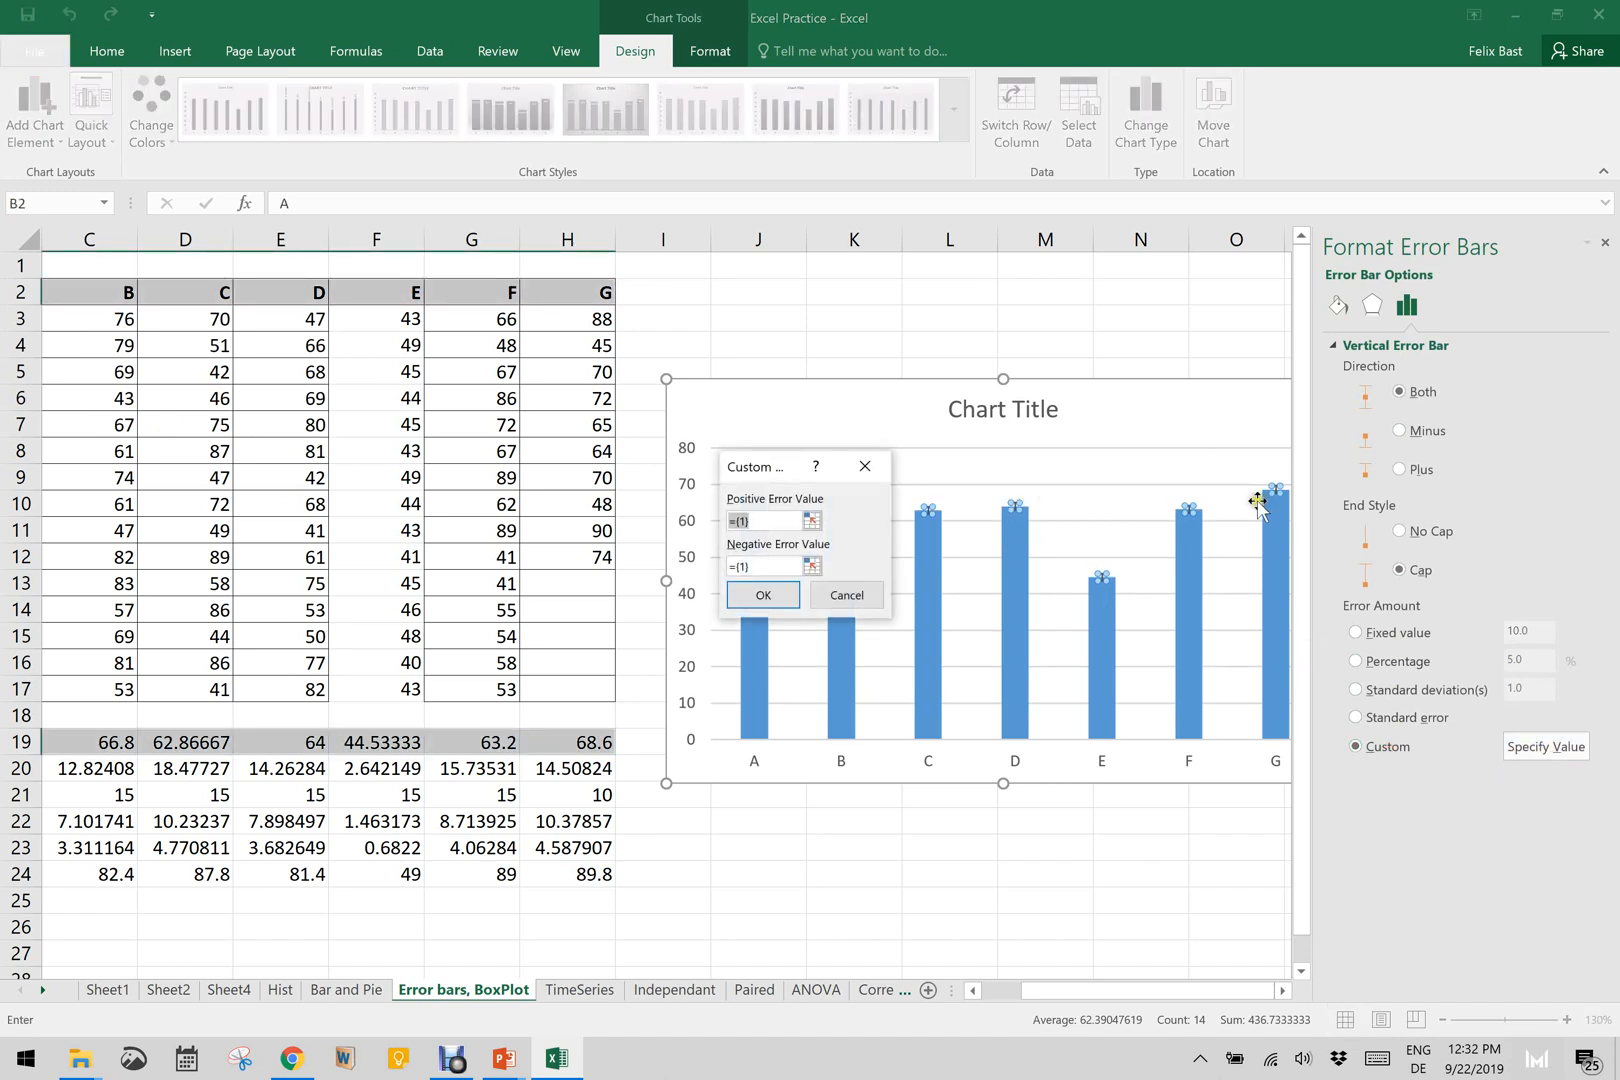
pyautogui.moveTo(1047, 990); pyautogui.dragTo(997, 993)
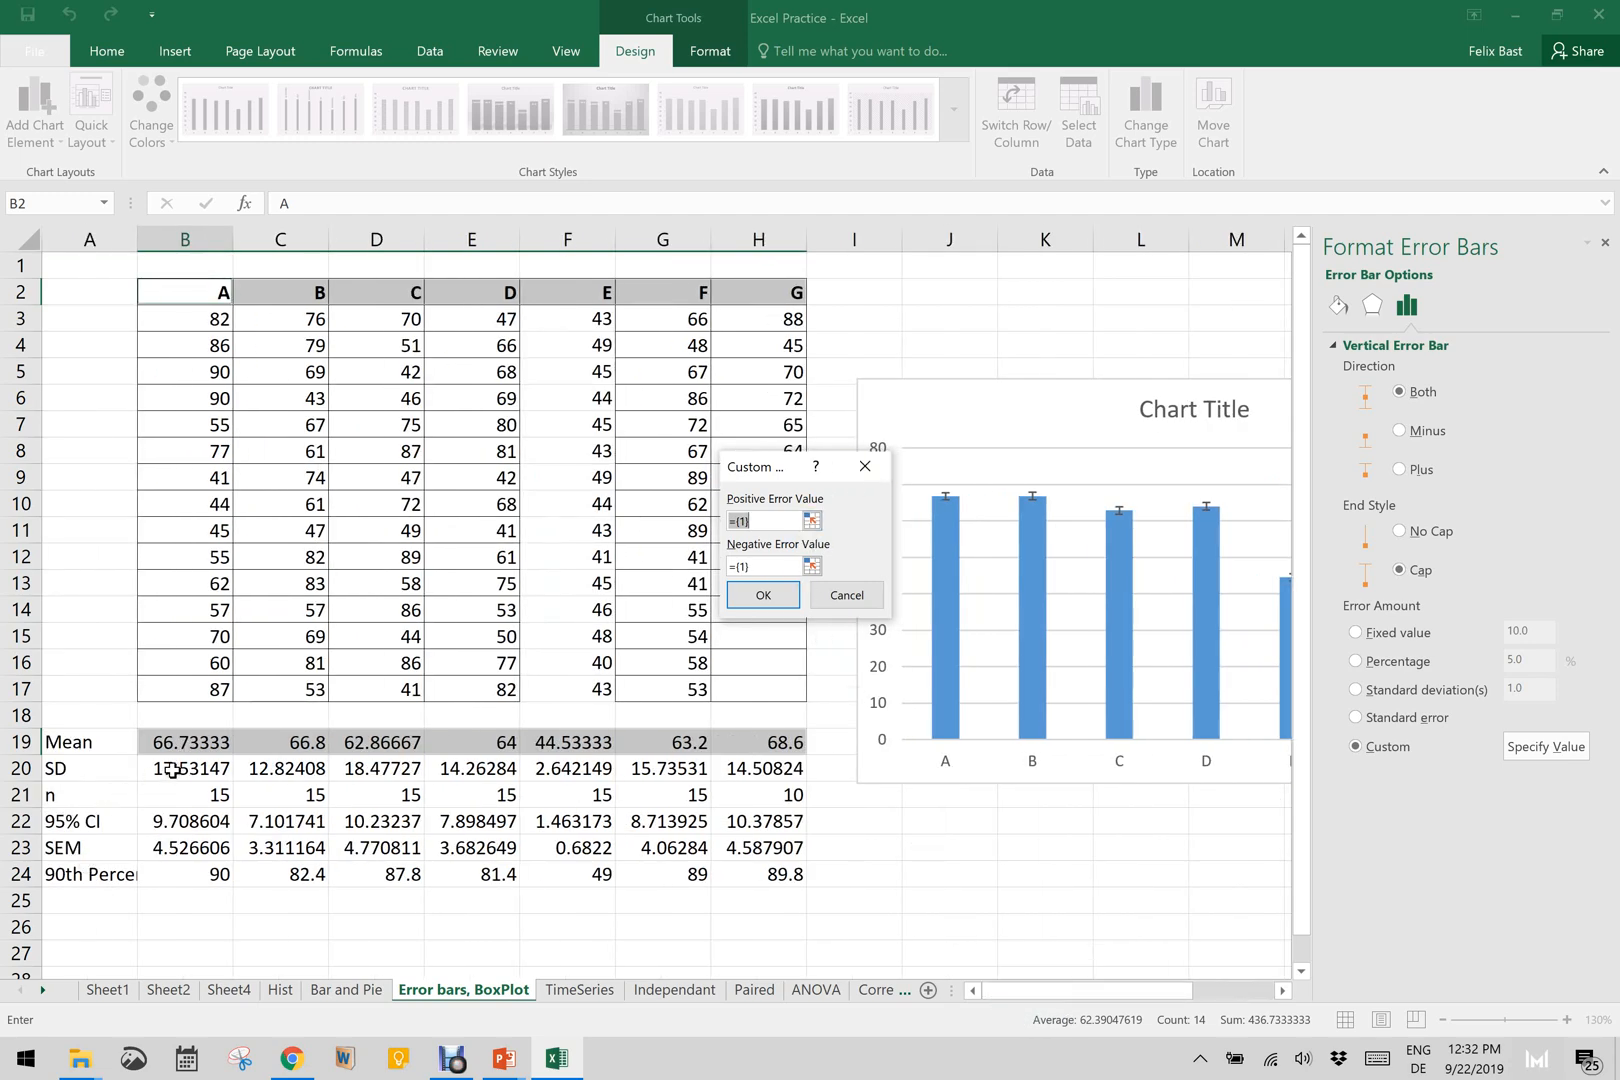
pyautogui.click(813, 520)
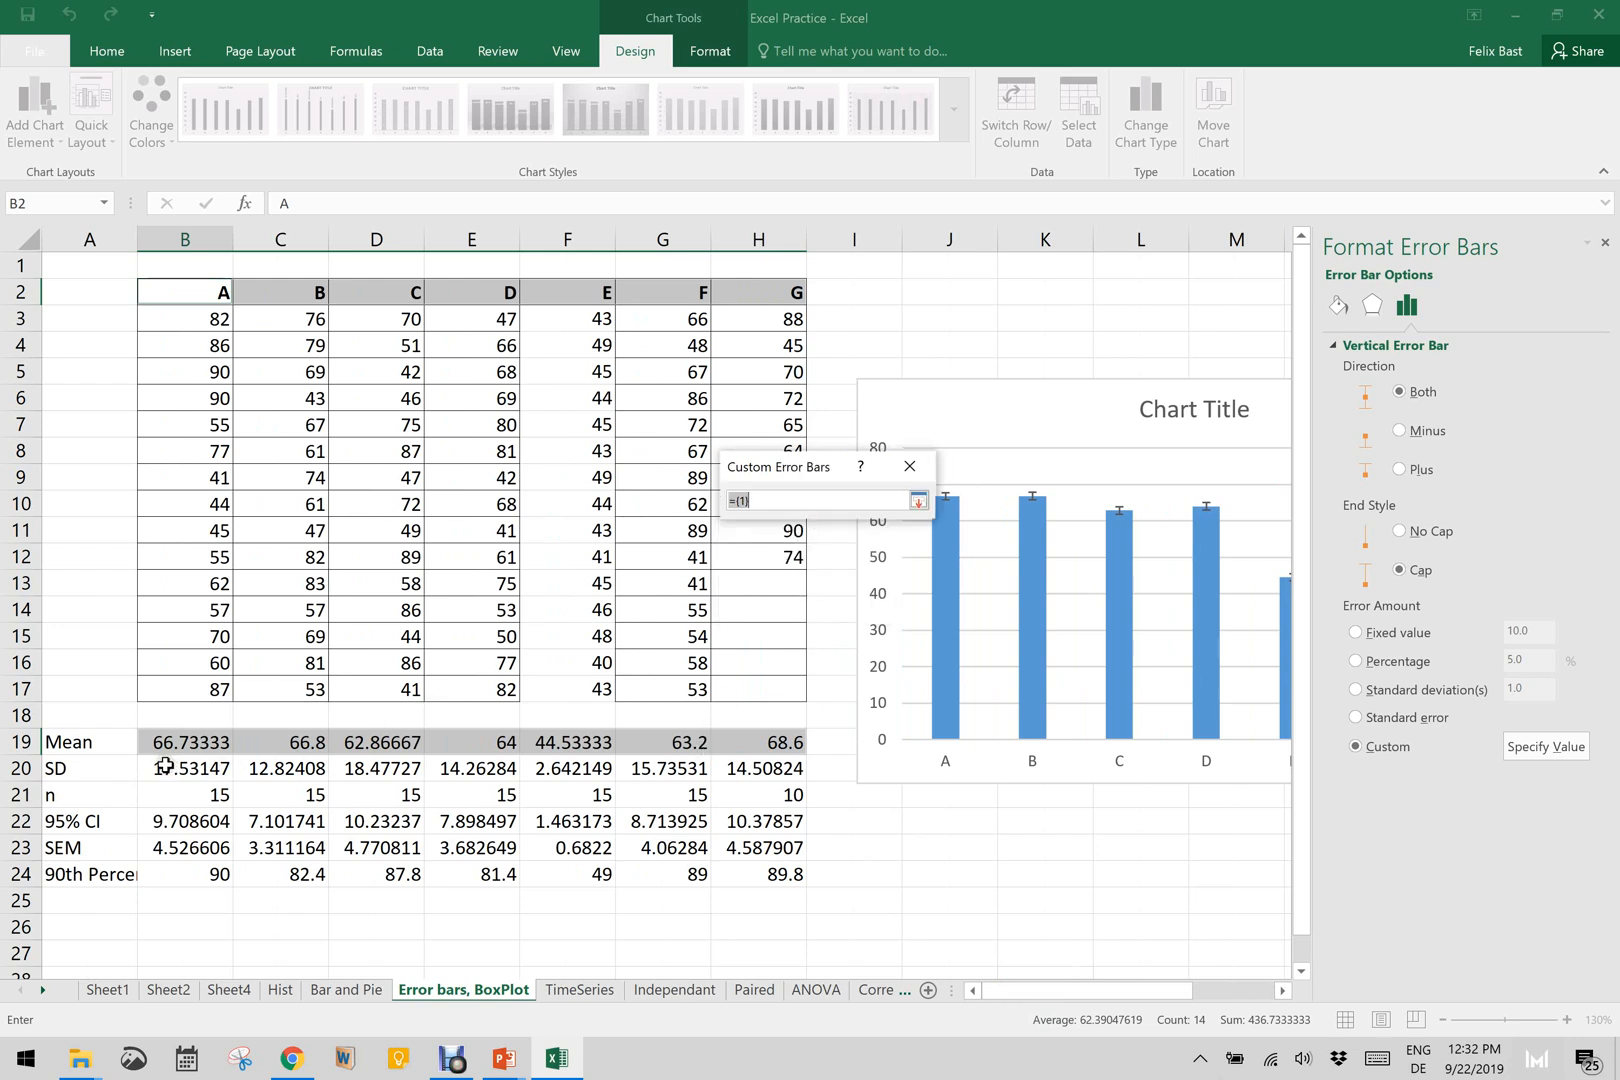
pyautogui.moveTo(165, 766); pyautogui.dragTo(762, 770)
pyautogui.press('Return')
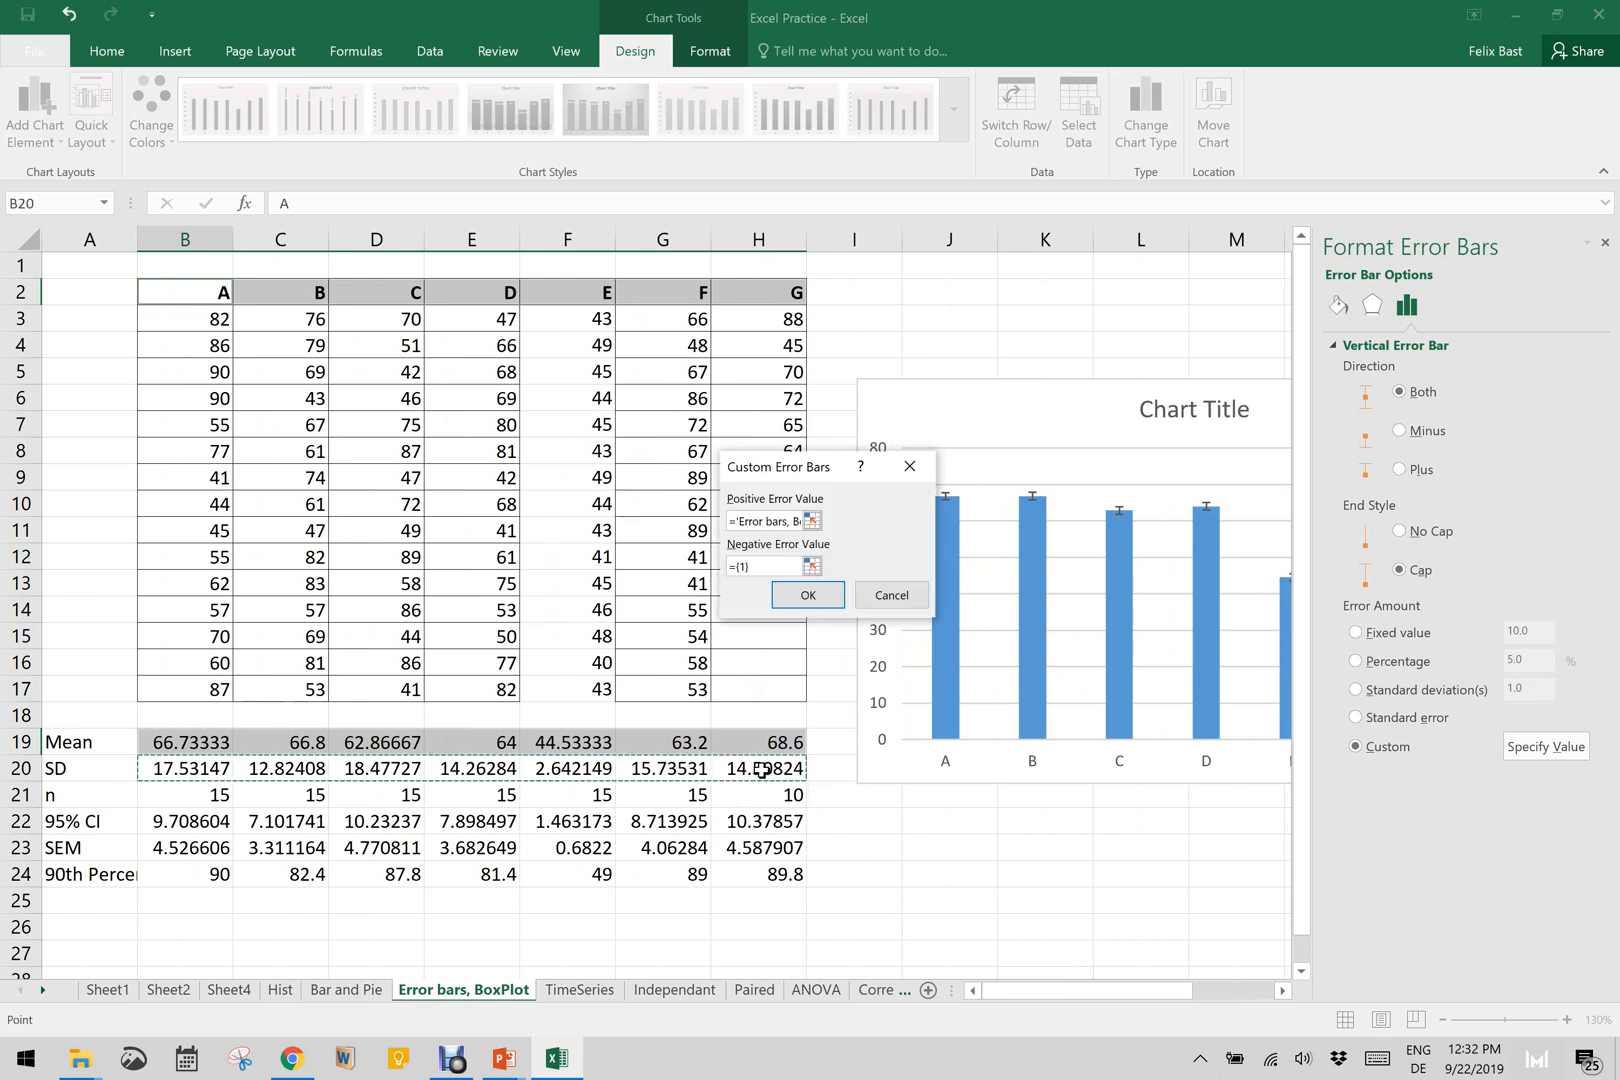
pyautogui.click(811, 566)
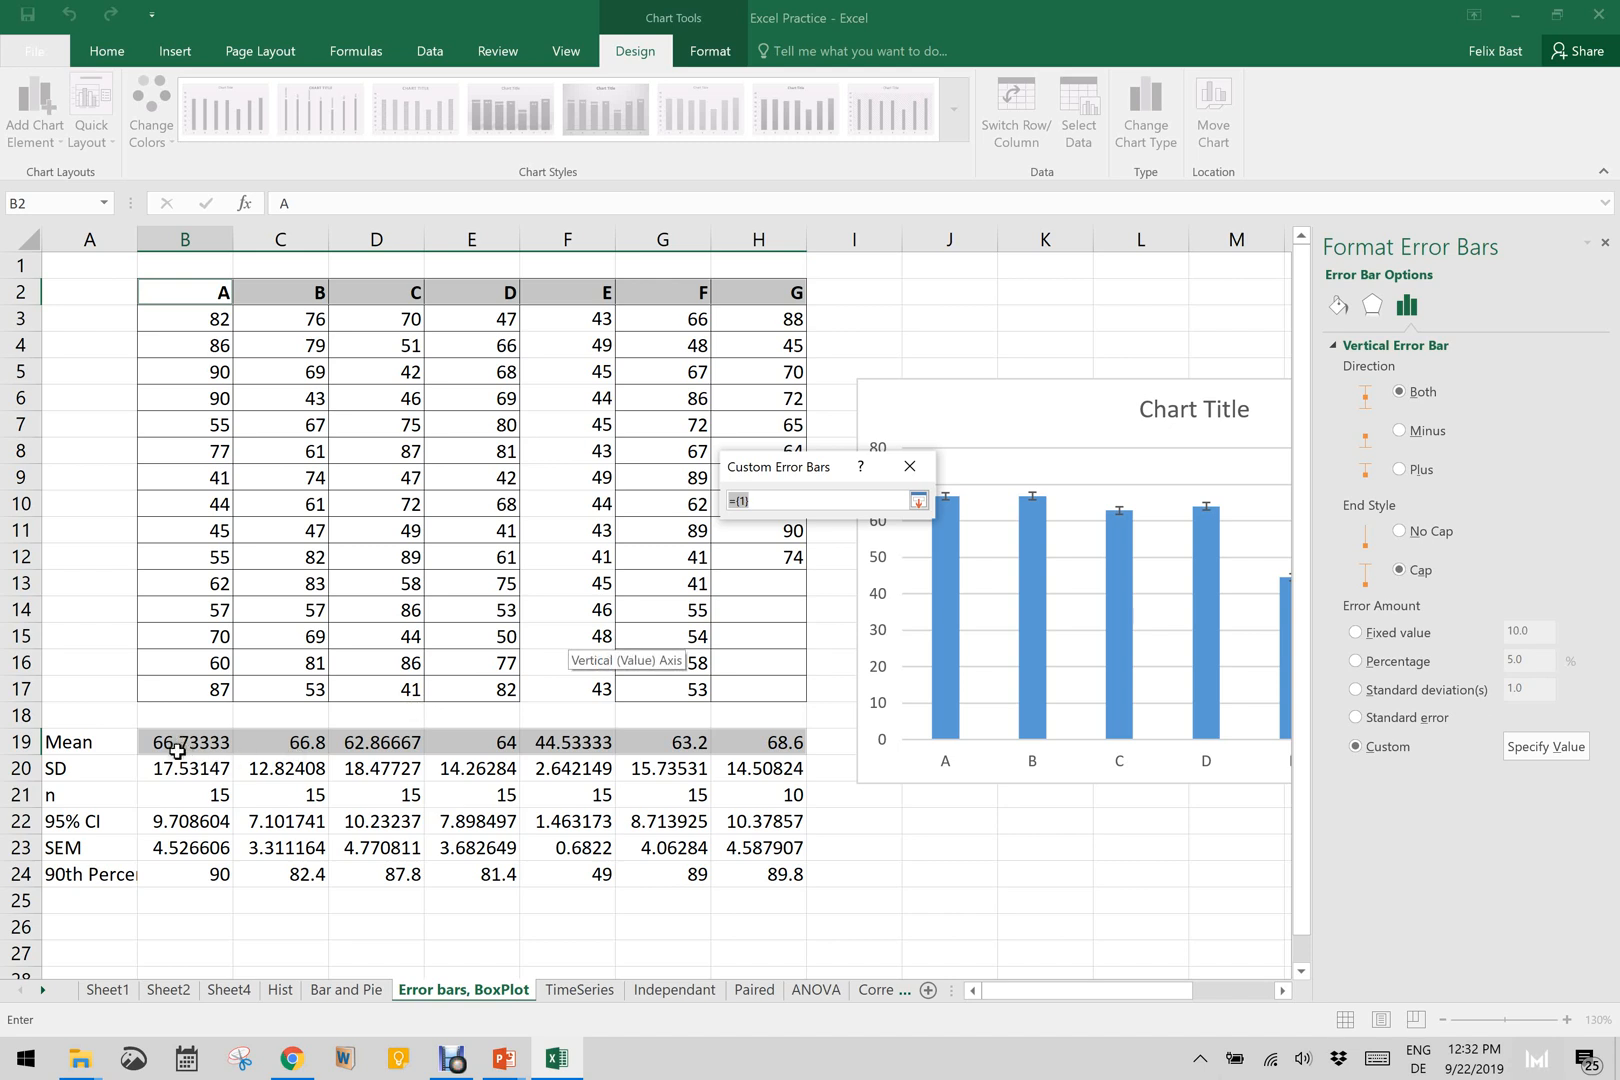
pyautogui.moveTo(175, 768); pyautogui.dragTo(742, 766)
pyautogui.press('Return')
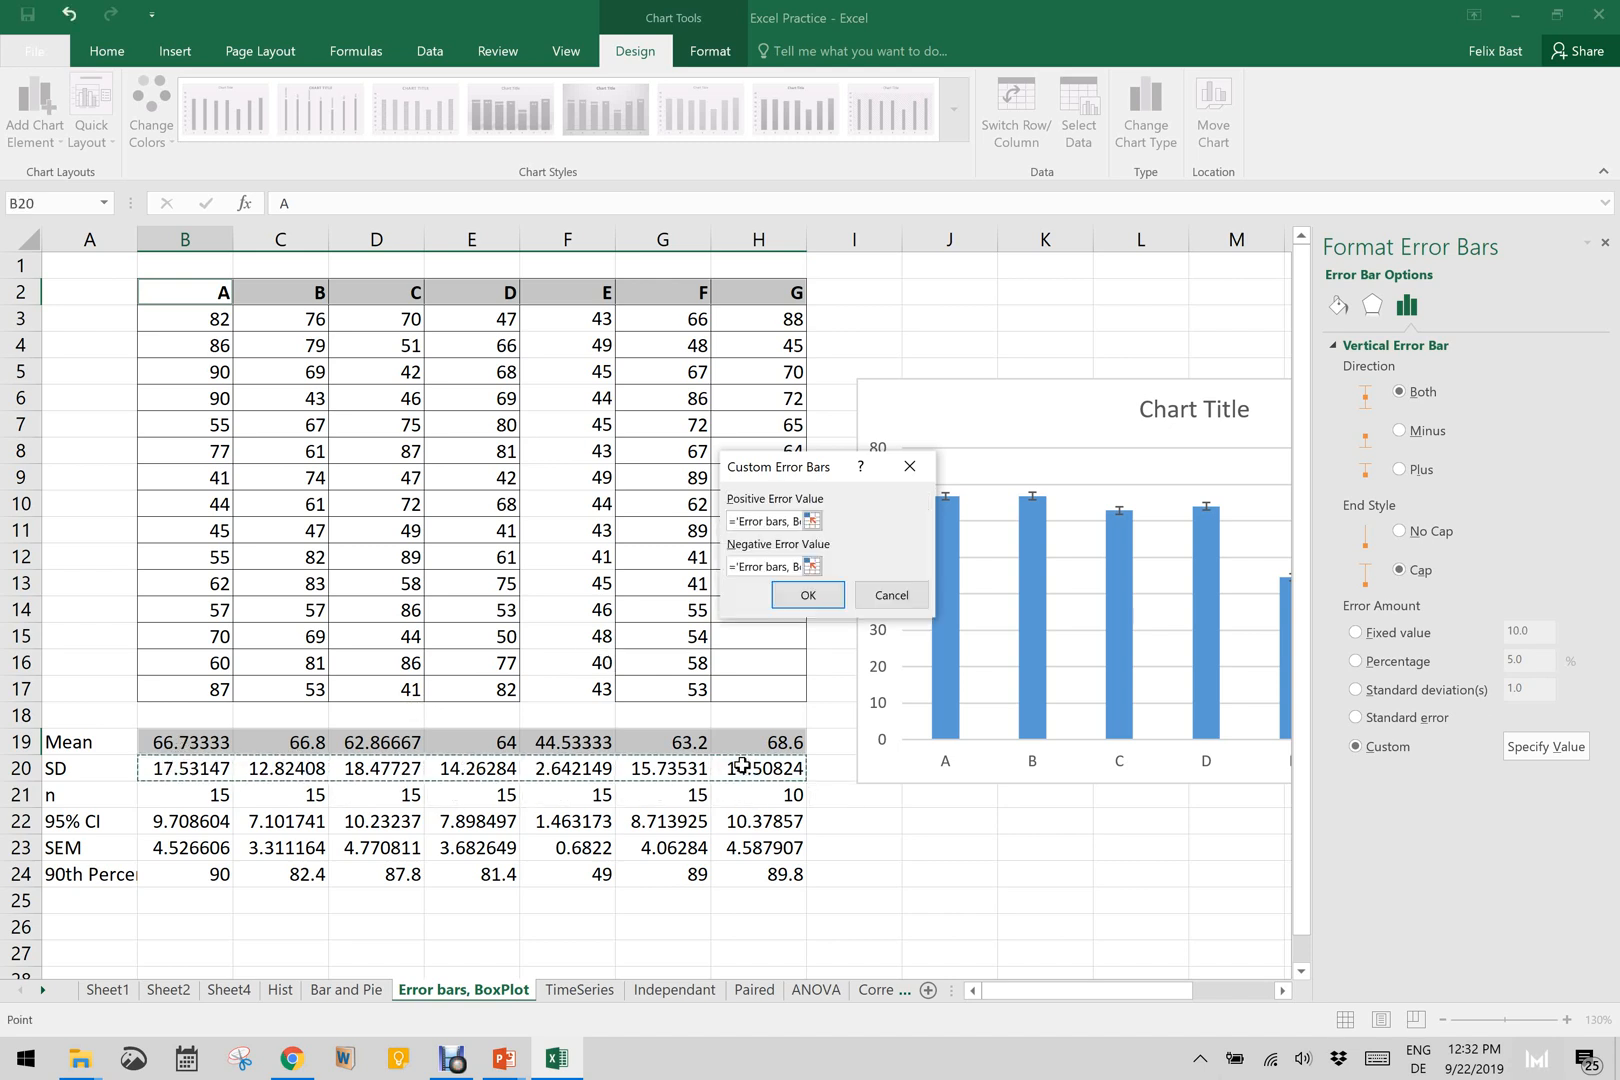
pyautogui.click(816, 595)
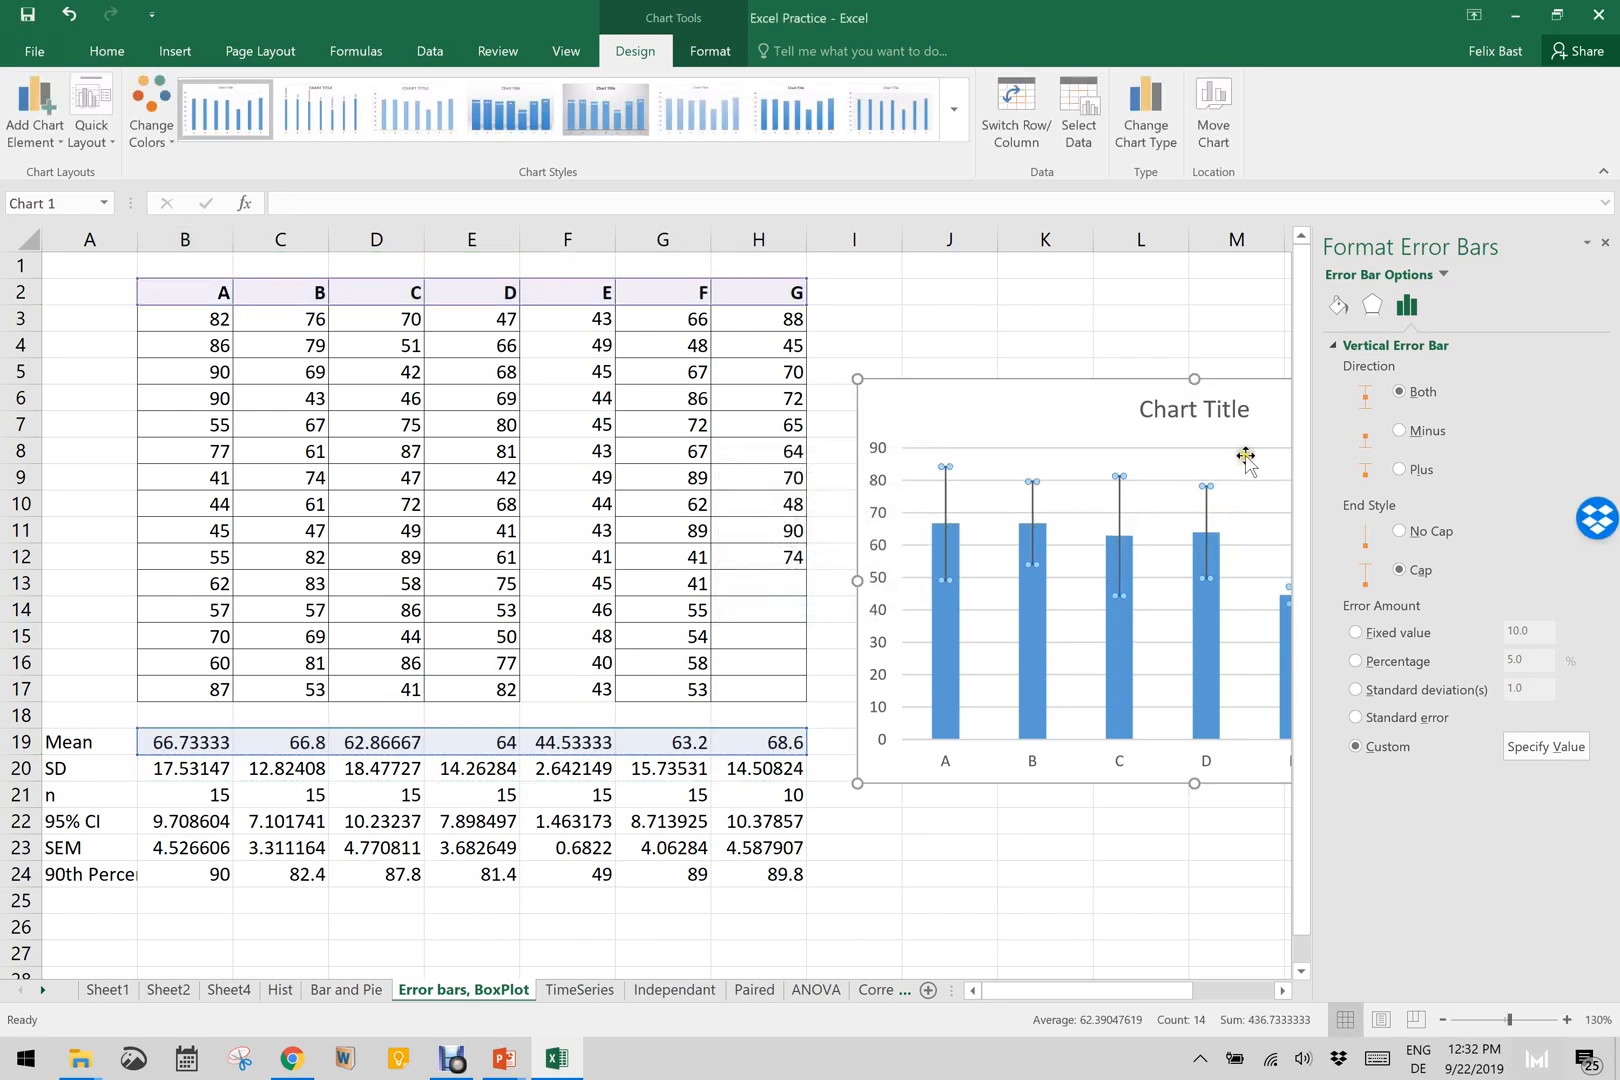
# Step: Change the title of the chart with error bars to SD
pyautogui.hscroll(3, 1239, 452)
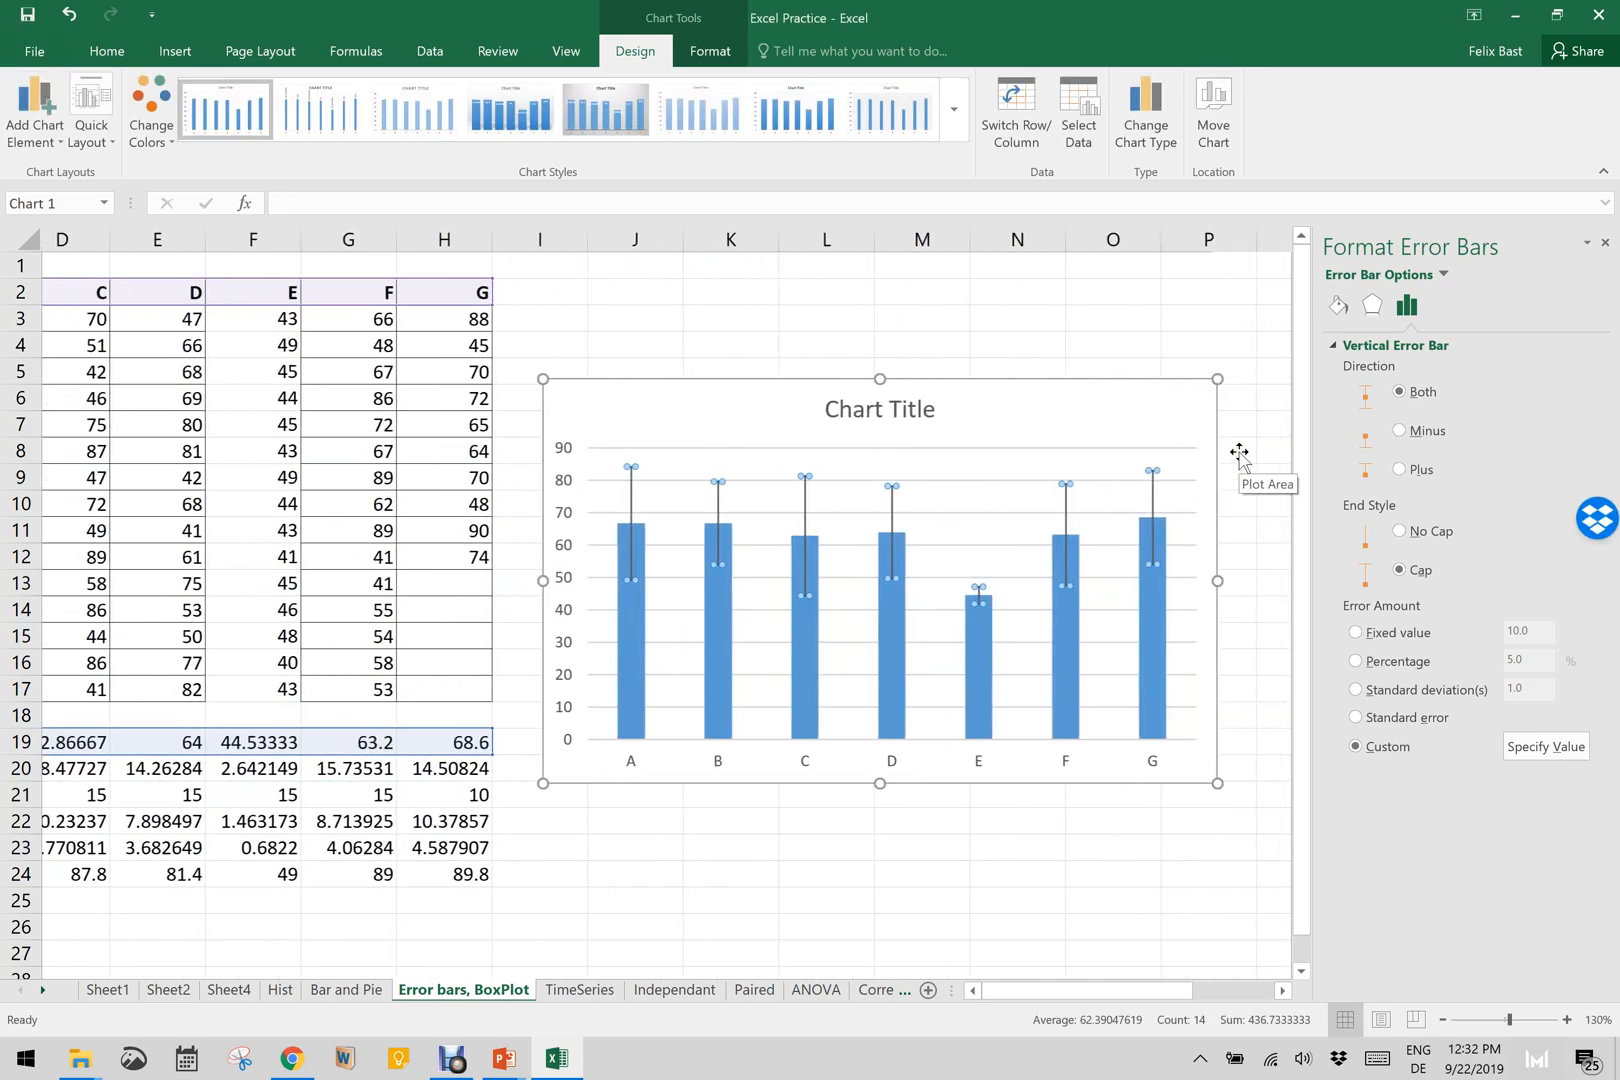
pyautogui.click(1076, 409)
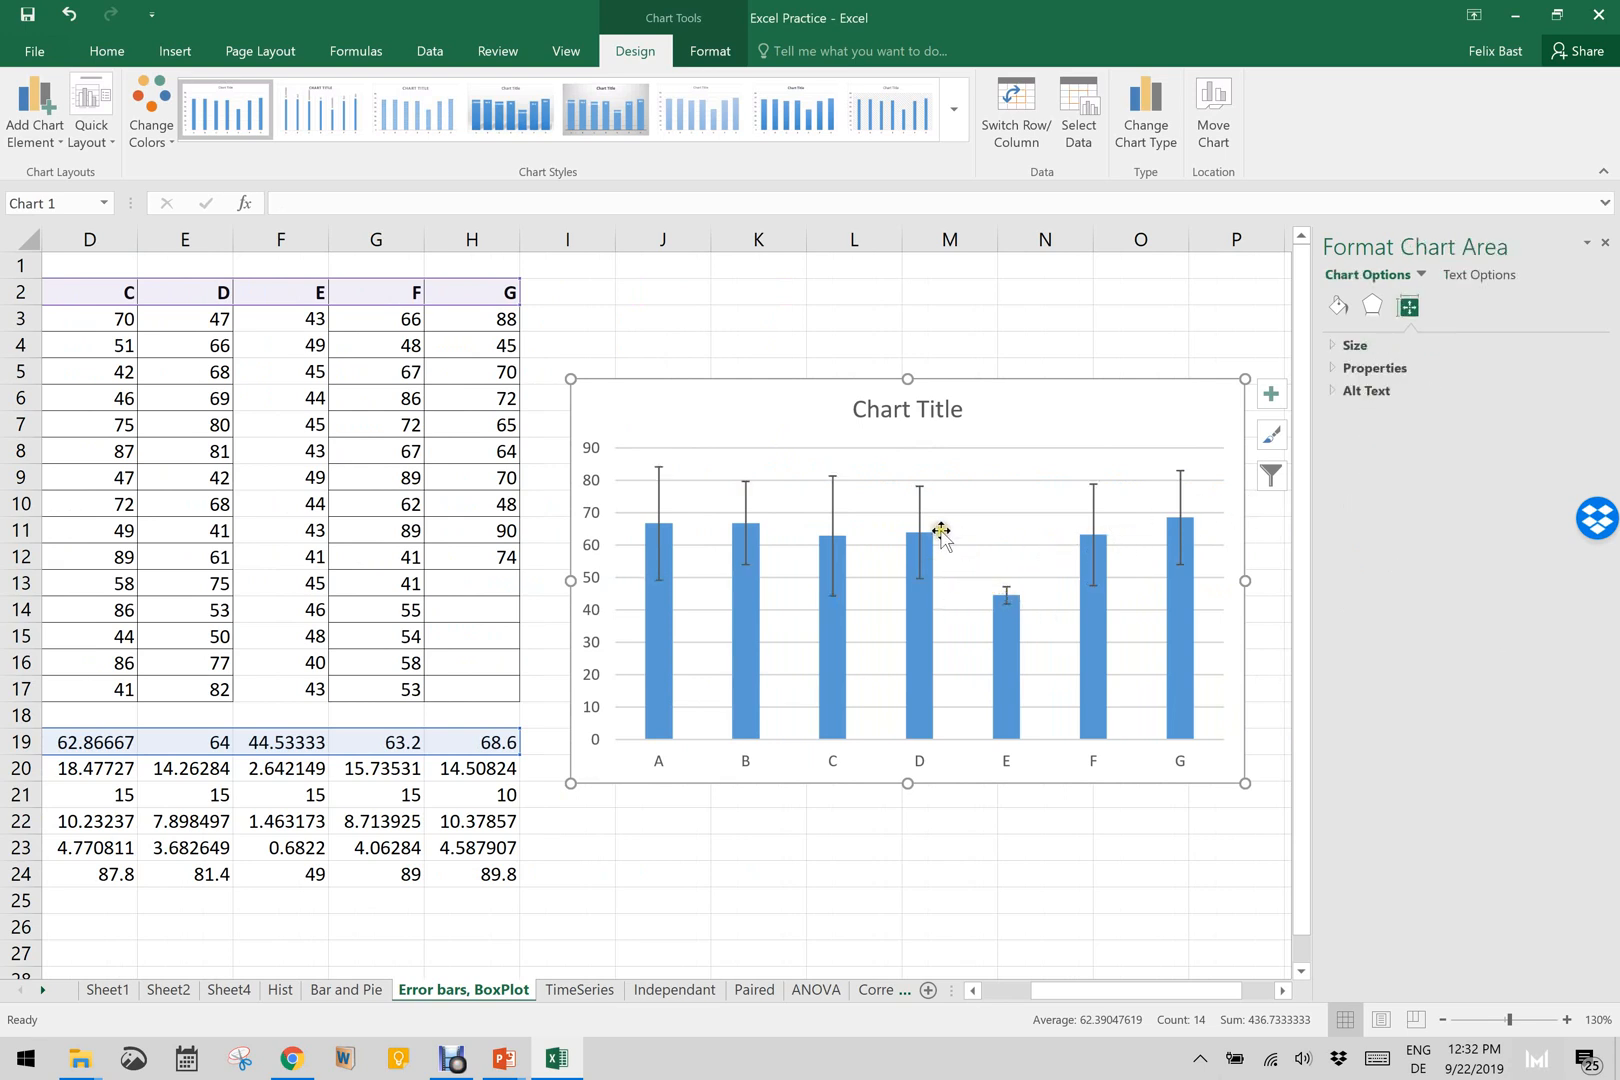
pyautogui.click(925, 410)
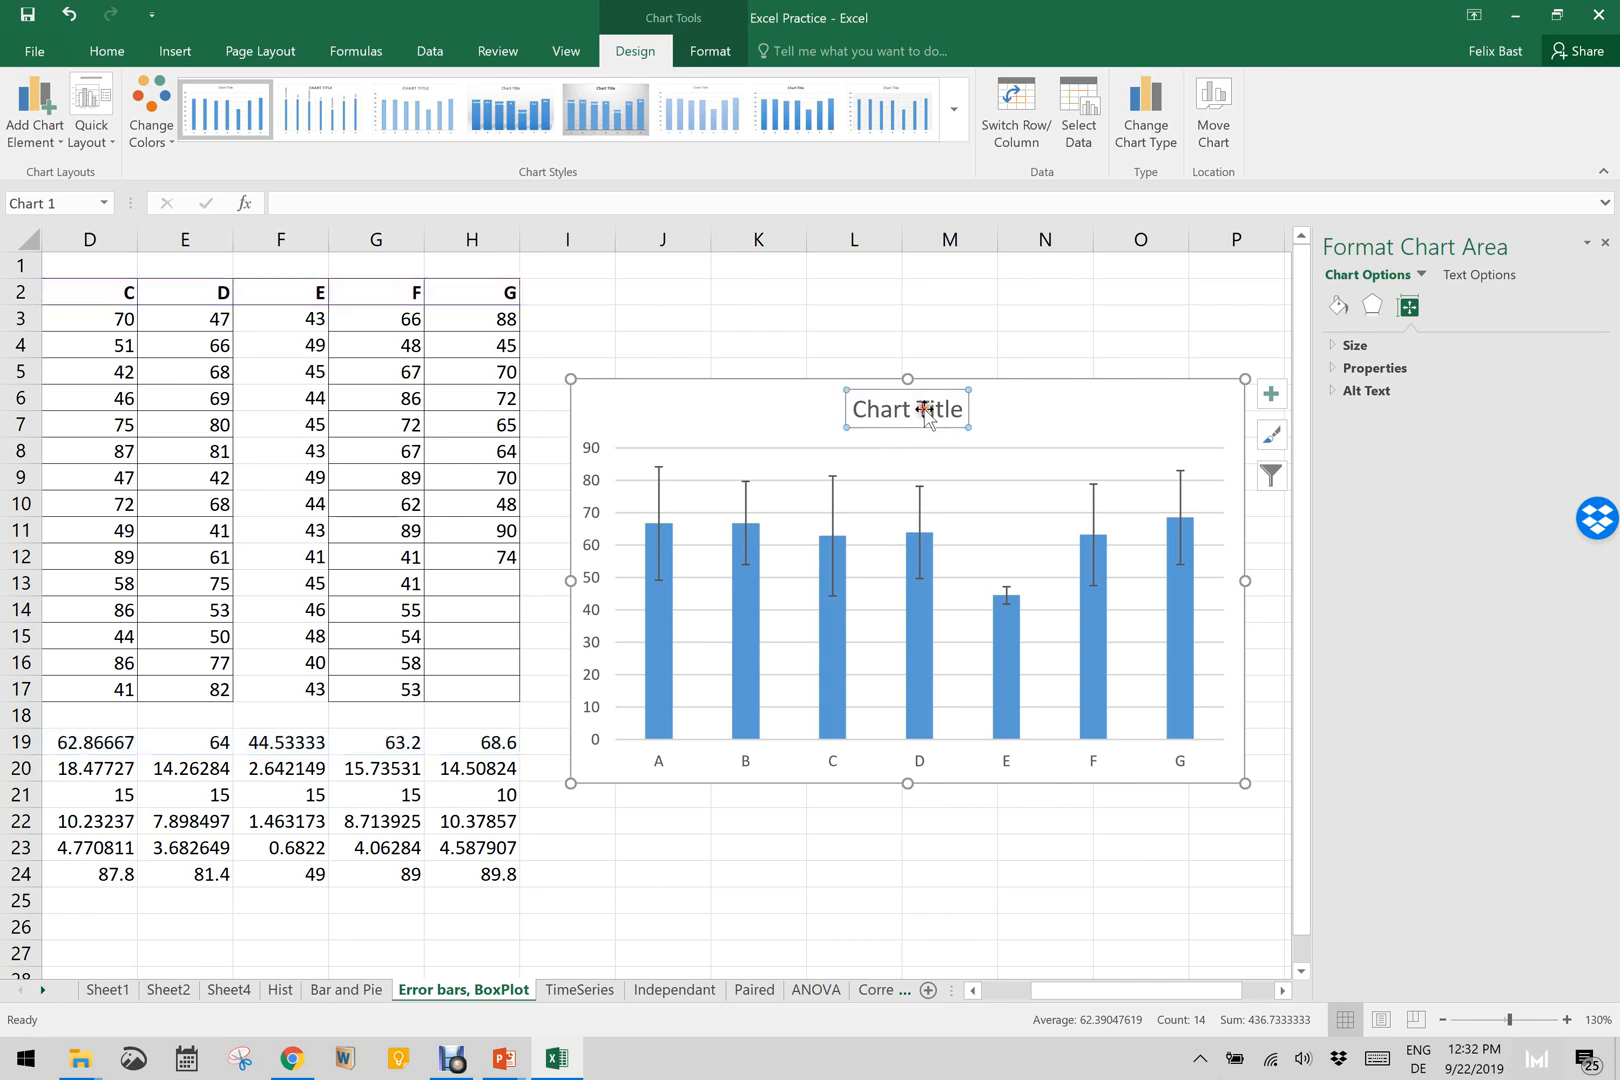
pyautogui.write('S')
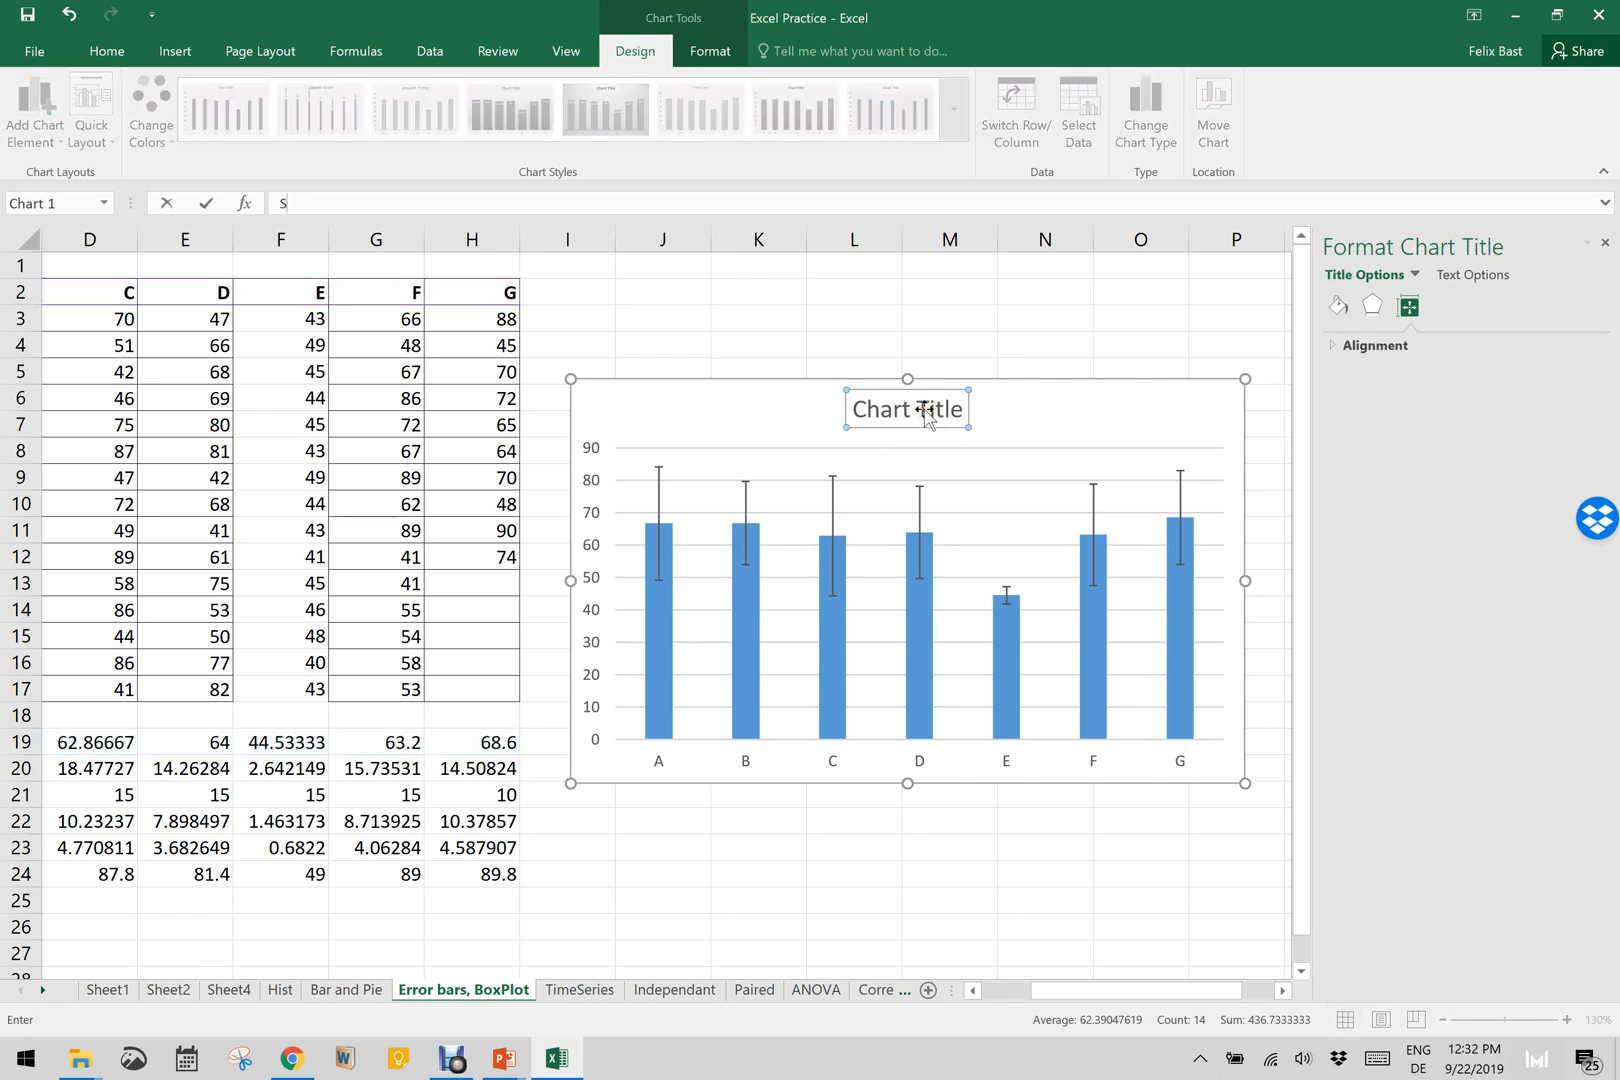
pyautogui.press('Return')
pyautogui.write('D')
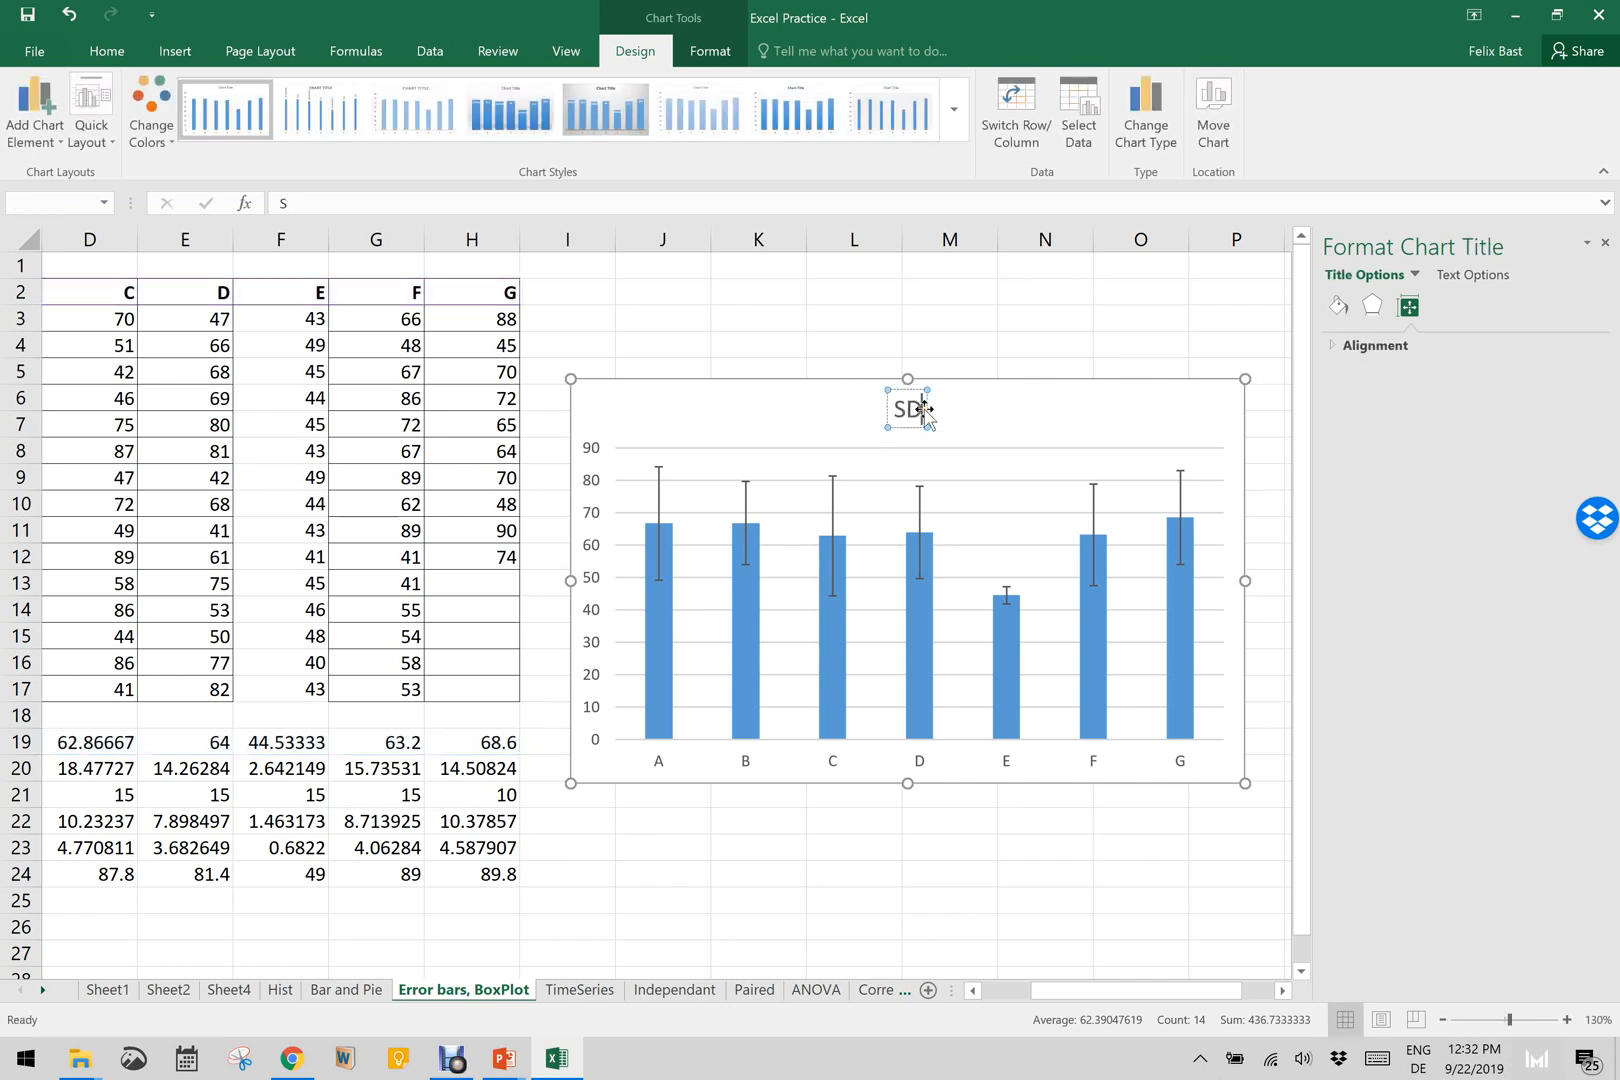
pyautogui.click(1077, 405)
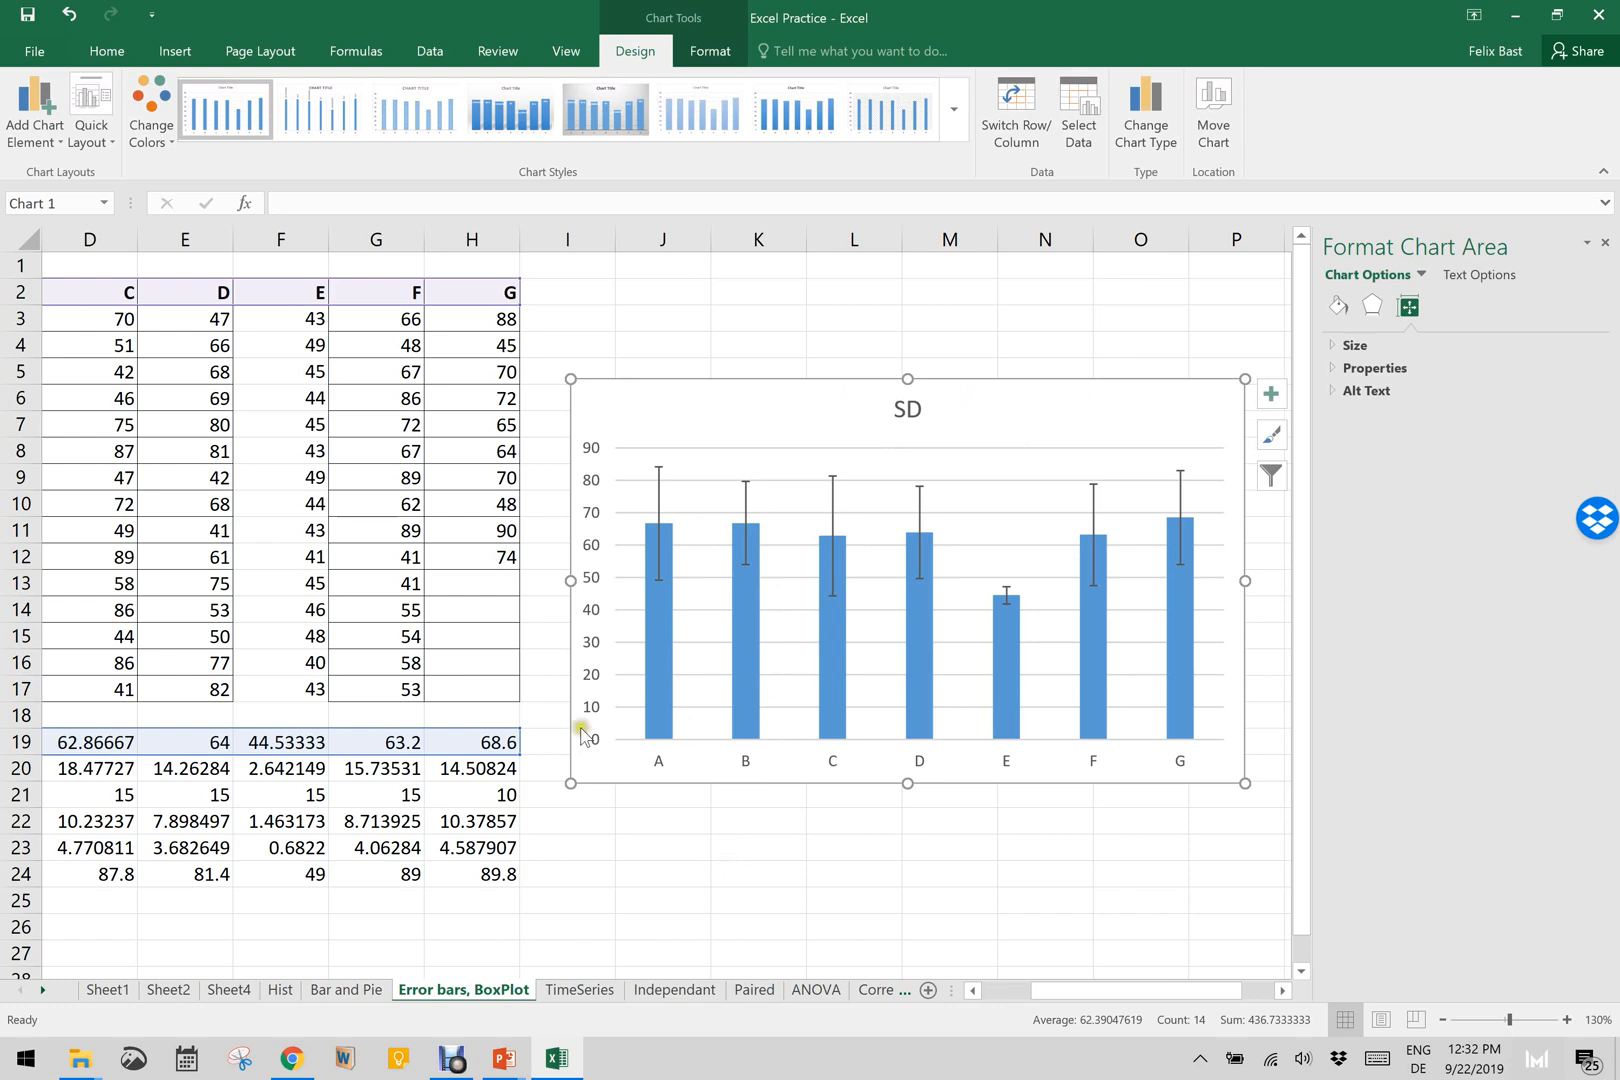
# Step: Insert a second clustered column chart of the means in B19:H19 with labels B2:H2 and place it below the SD chart
pyautogui.hscroll(-3, 311, 530)
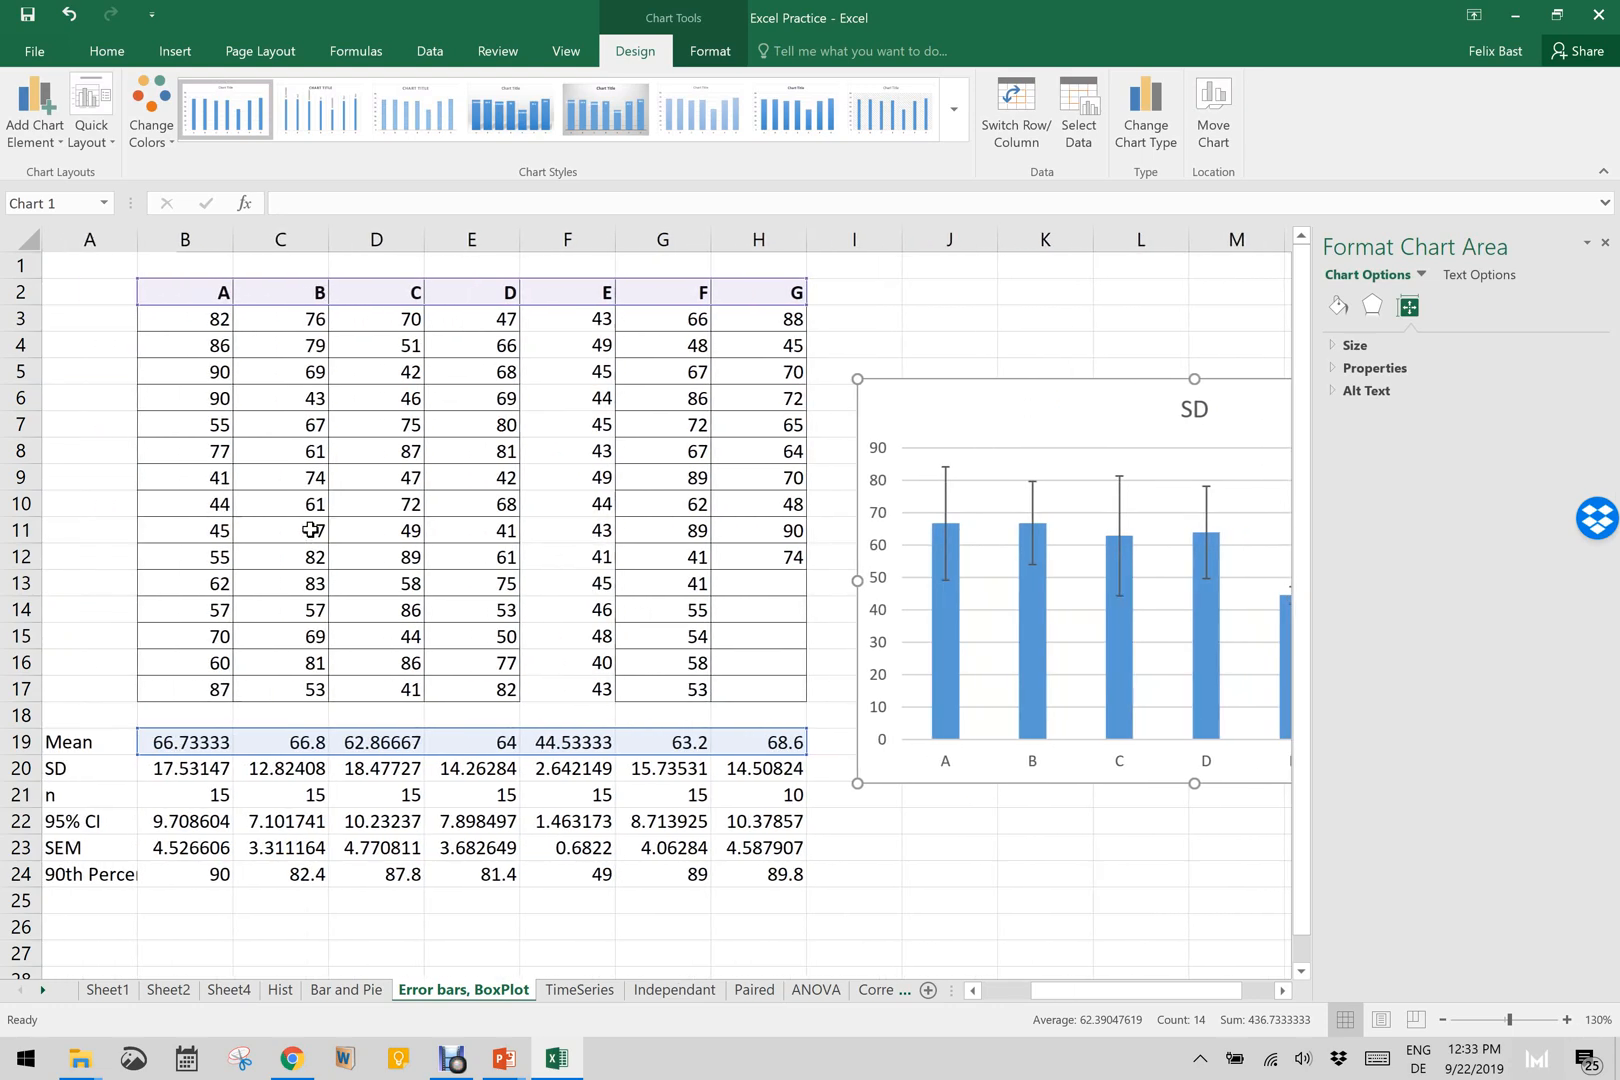
pyautogui.click(194, 292)
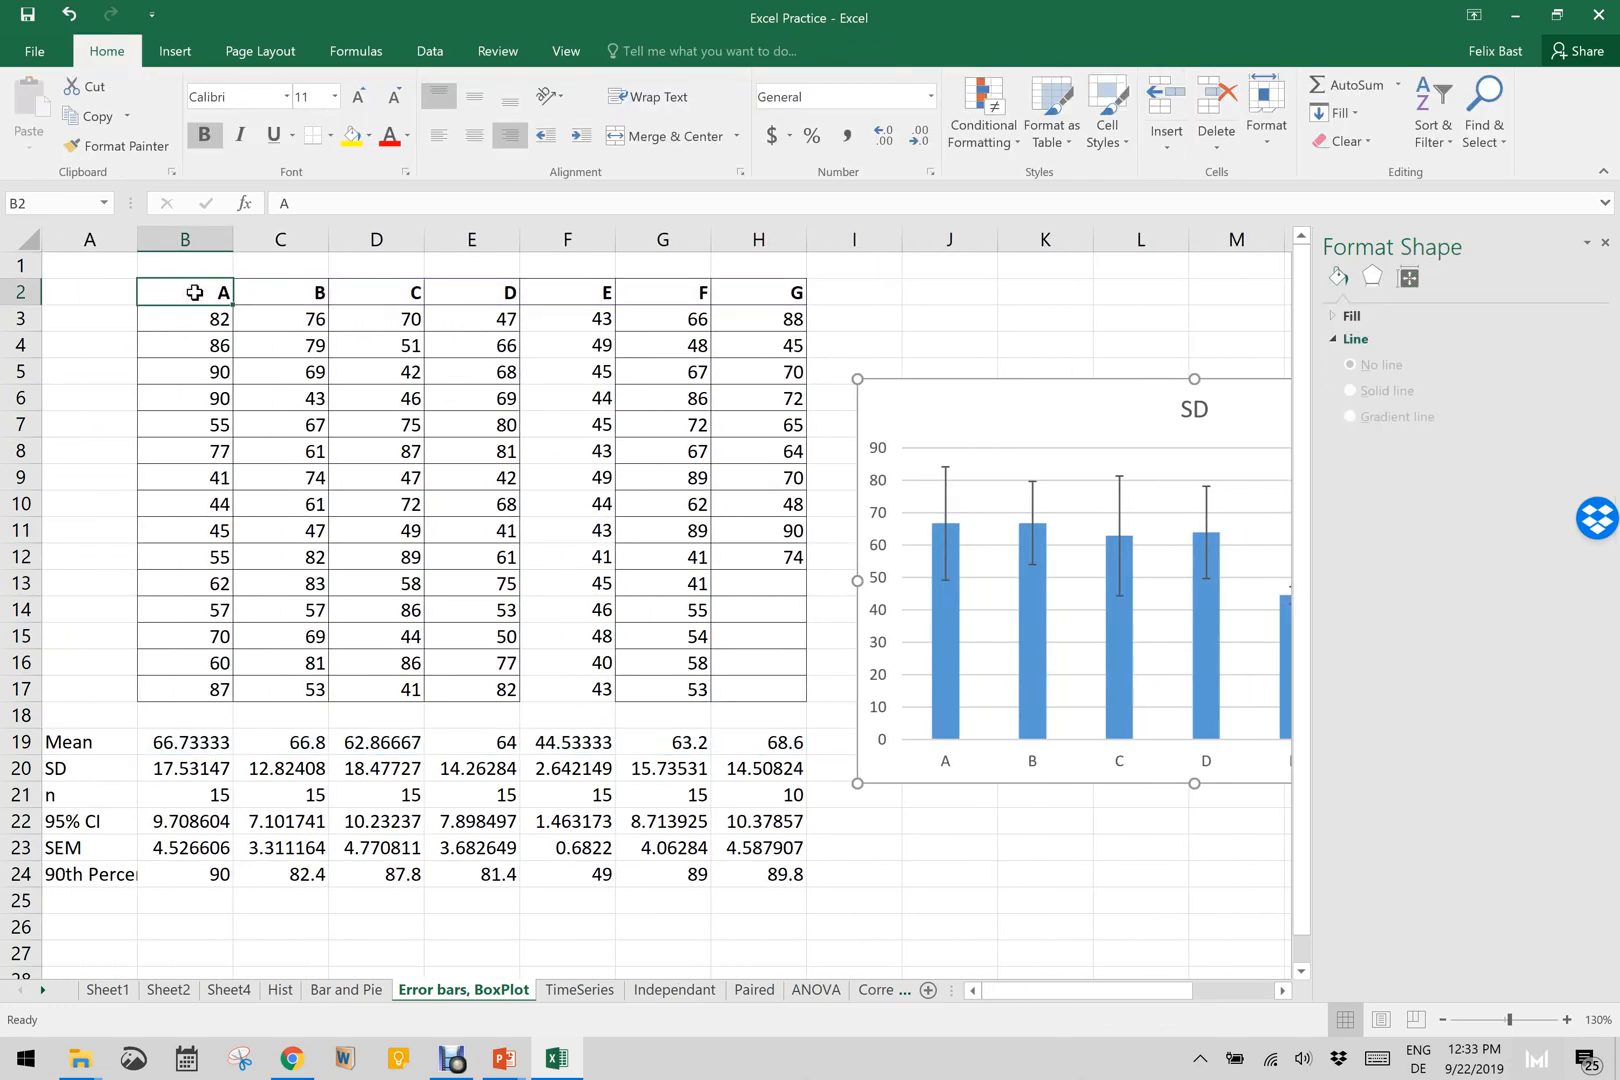
pyautogui.moveTo(194, 292); pyautogui.dragTo(770, 285)
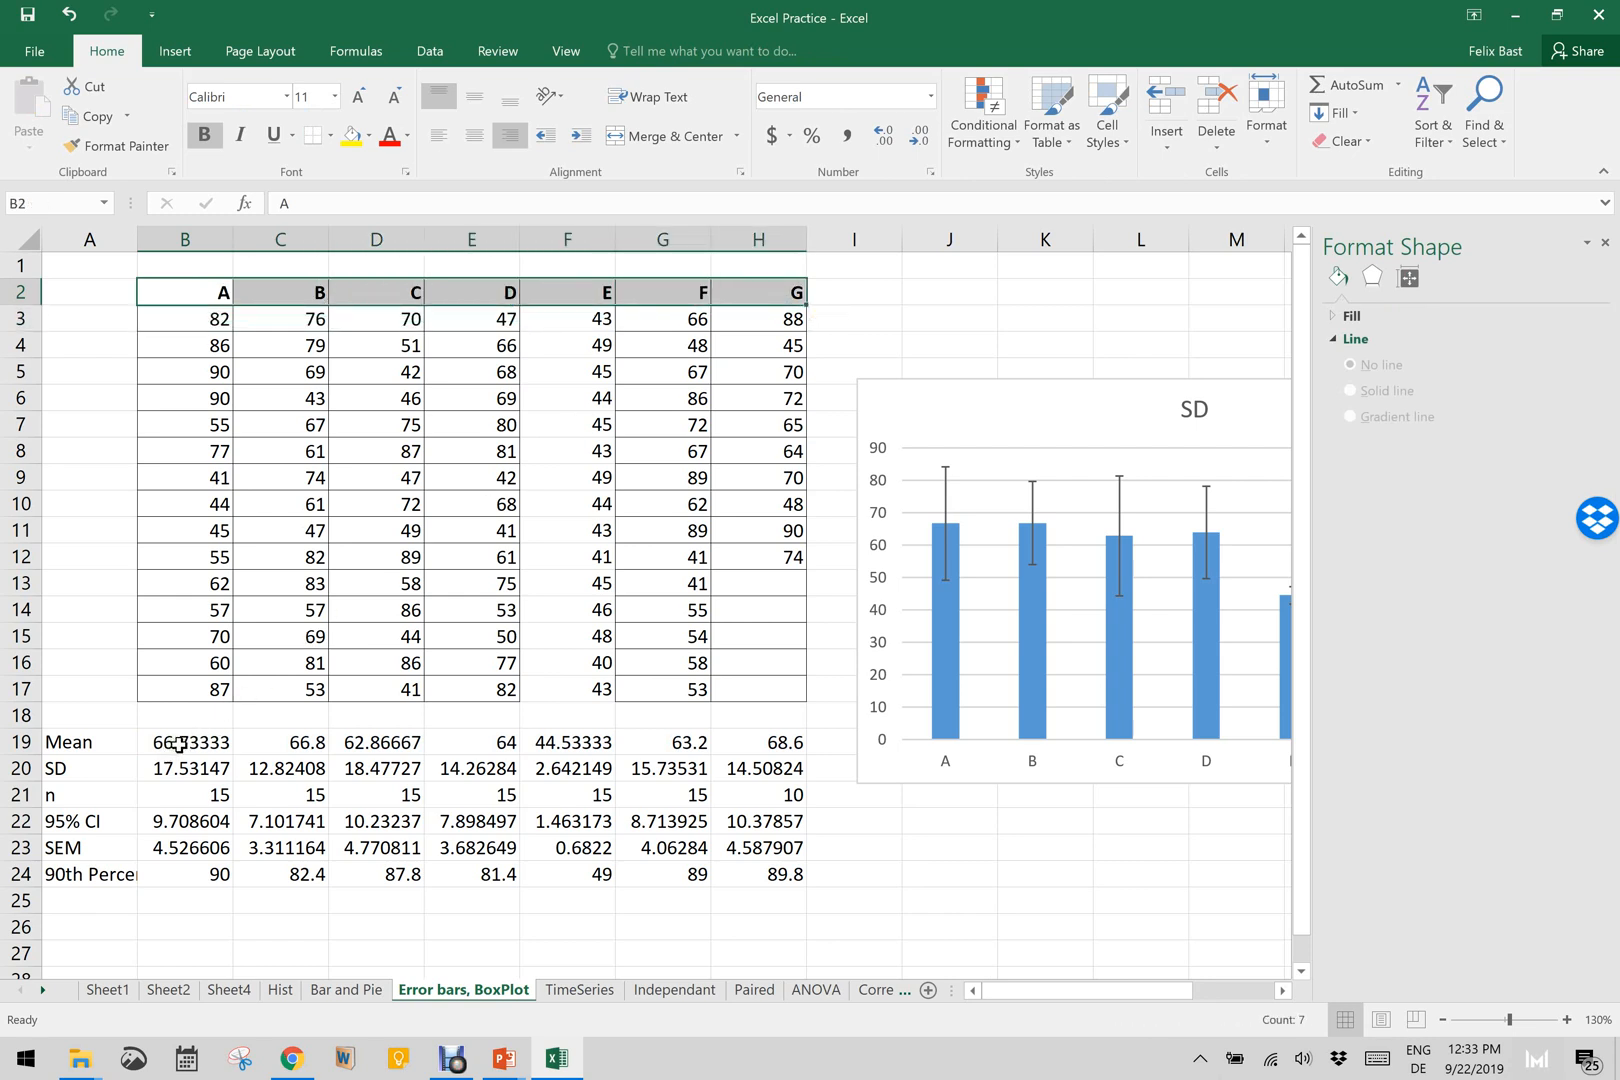
pyautogui.keyDown('ctrl'); pyautogui.moveTo(178, 744); pyautogui.dragTo(726, 740); pyautogui.keyUp('ctrl')
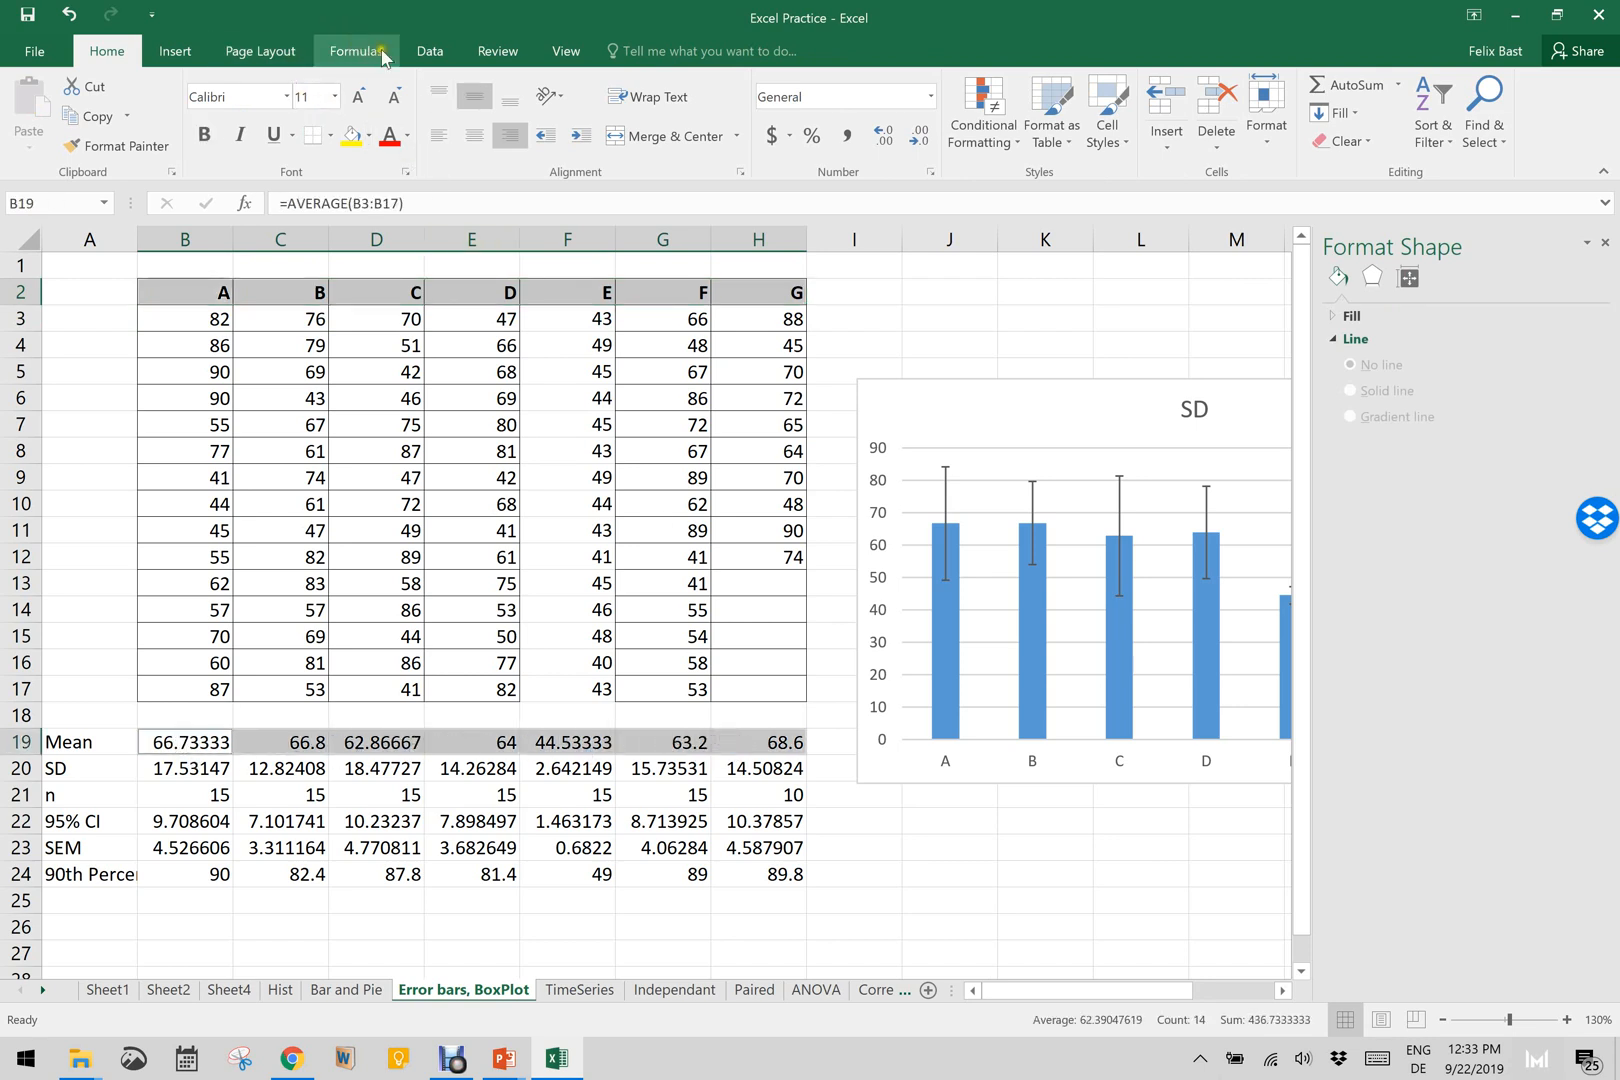
pyautogui.click(201, 57)
pyautogui.click(665, 108)
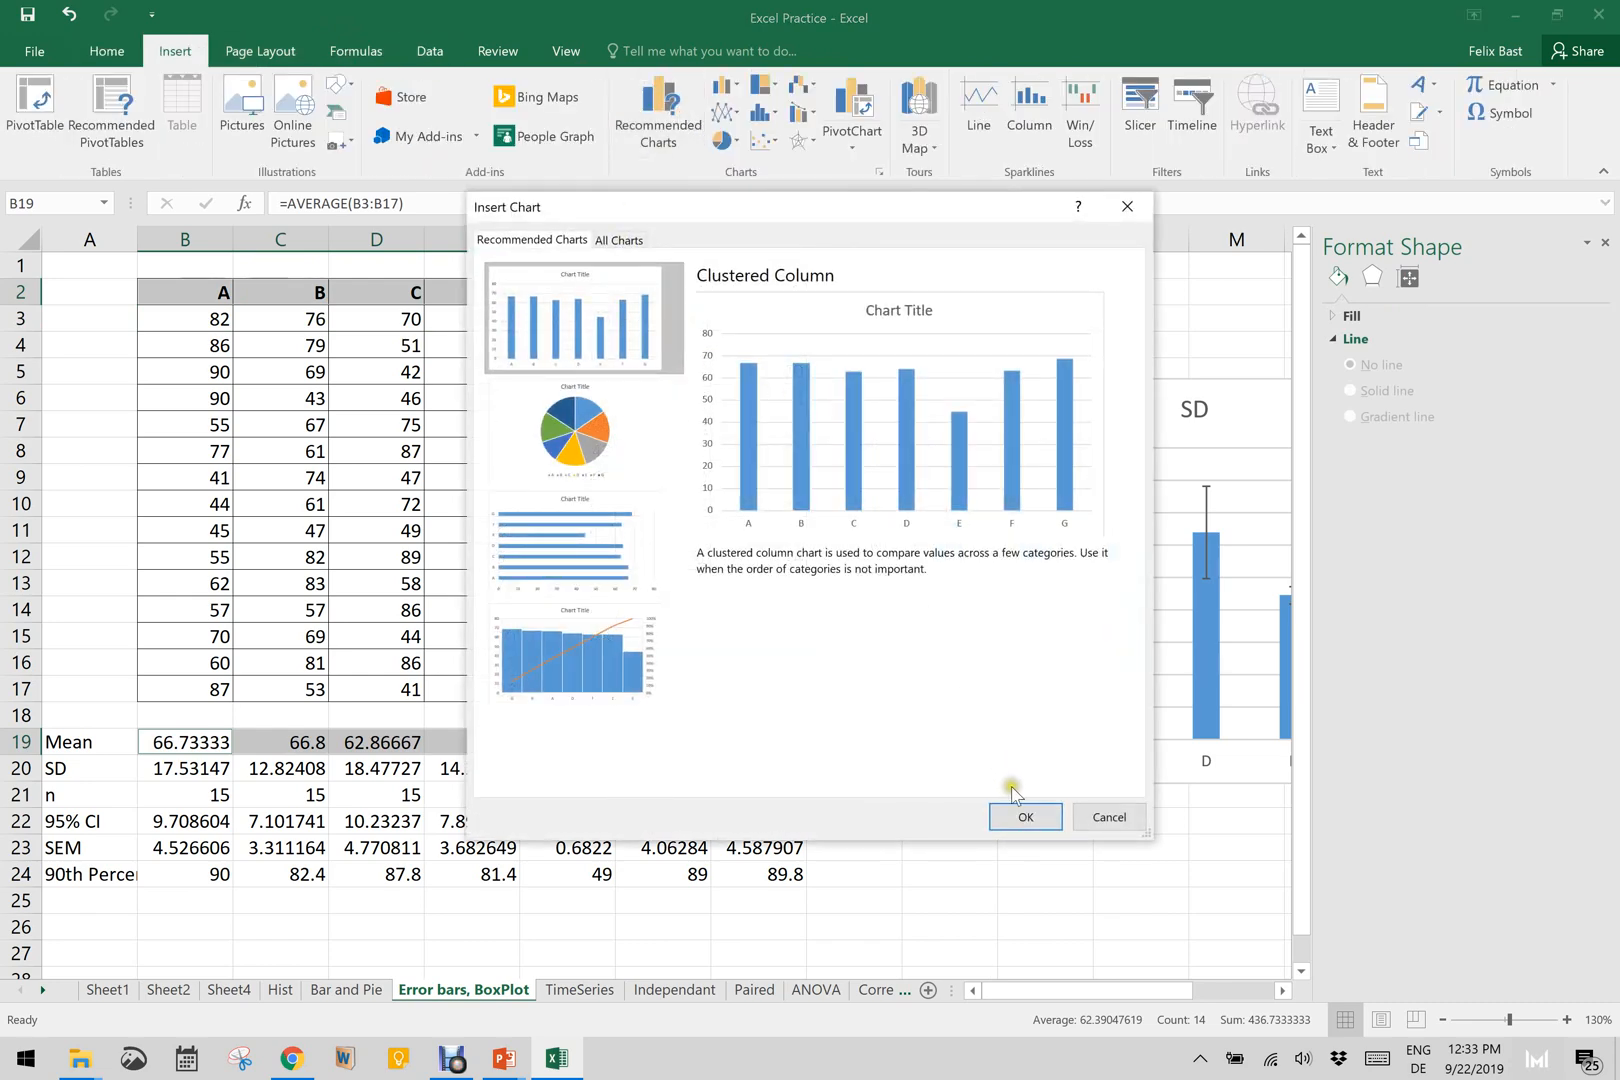
pyautogui.click(1025, 817)
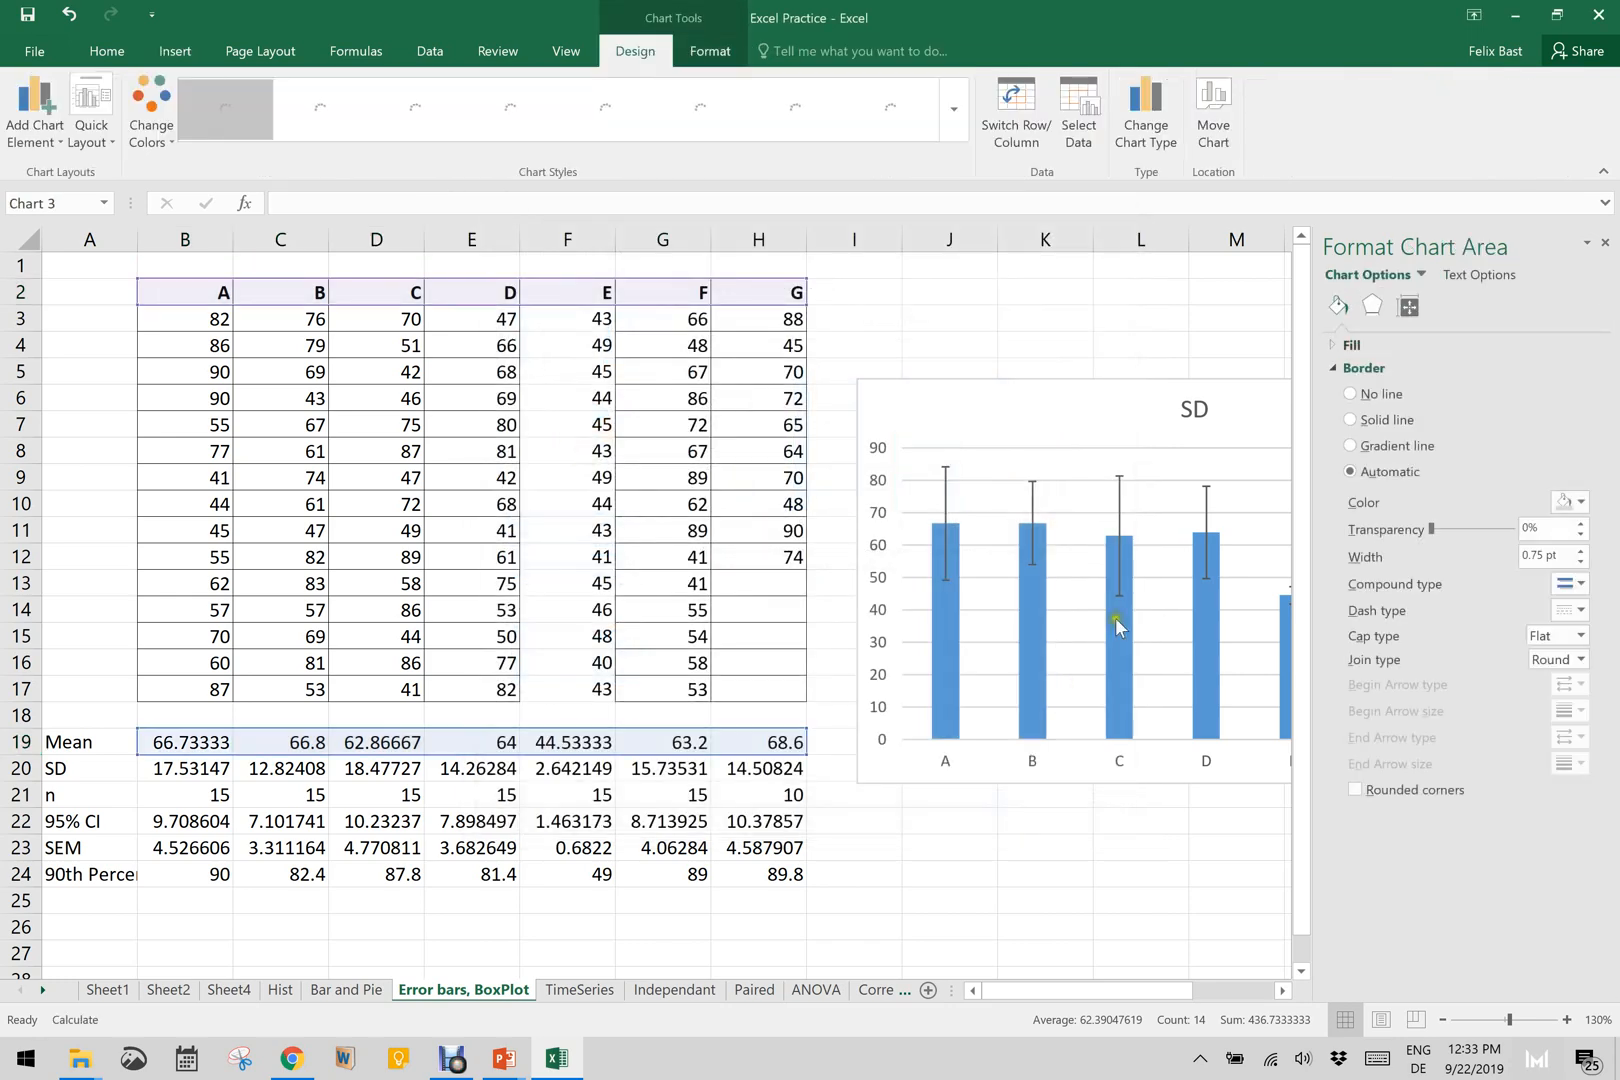
pyautogui.moveTo(526, 481); pyautogui.dragTo(1013, 864)
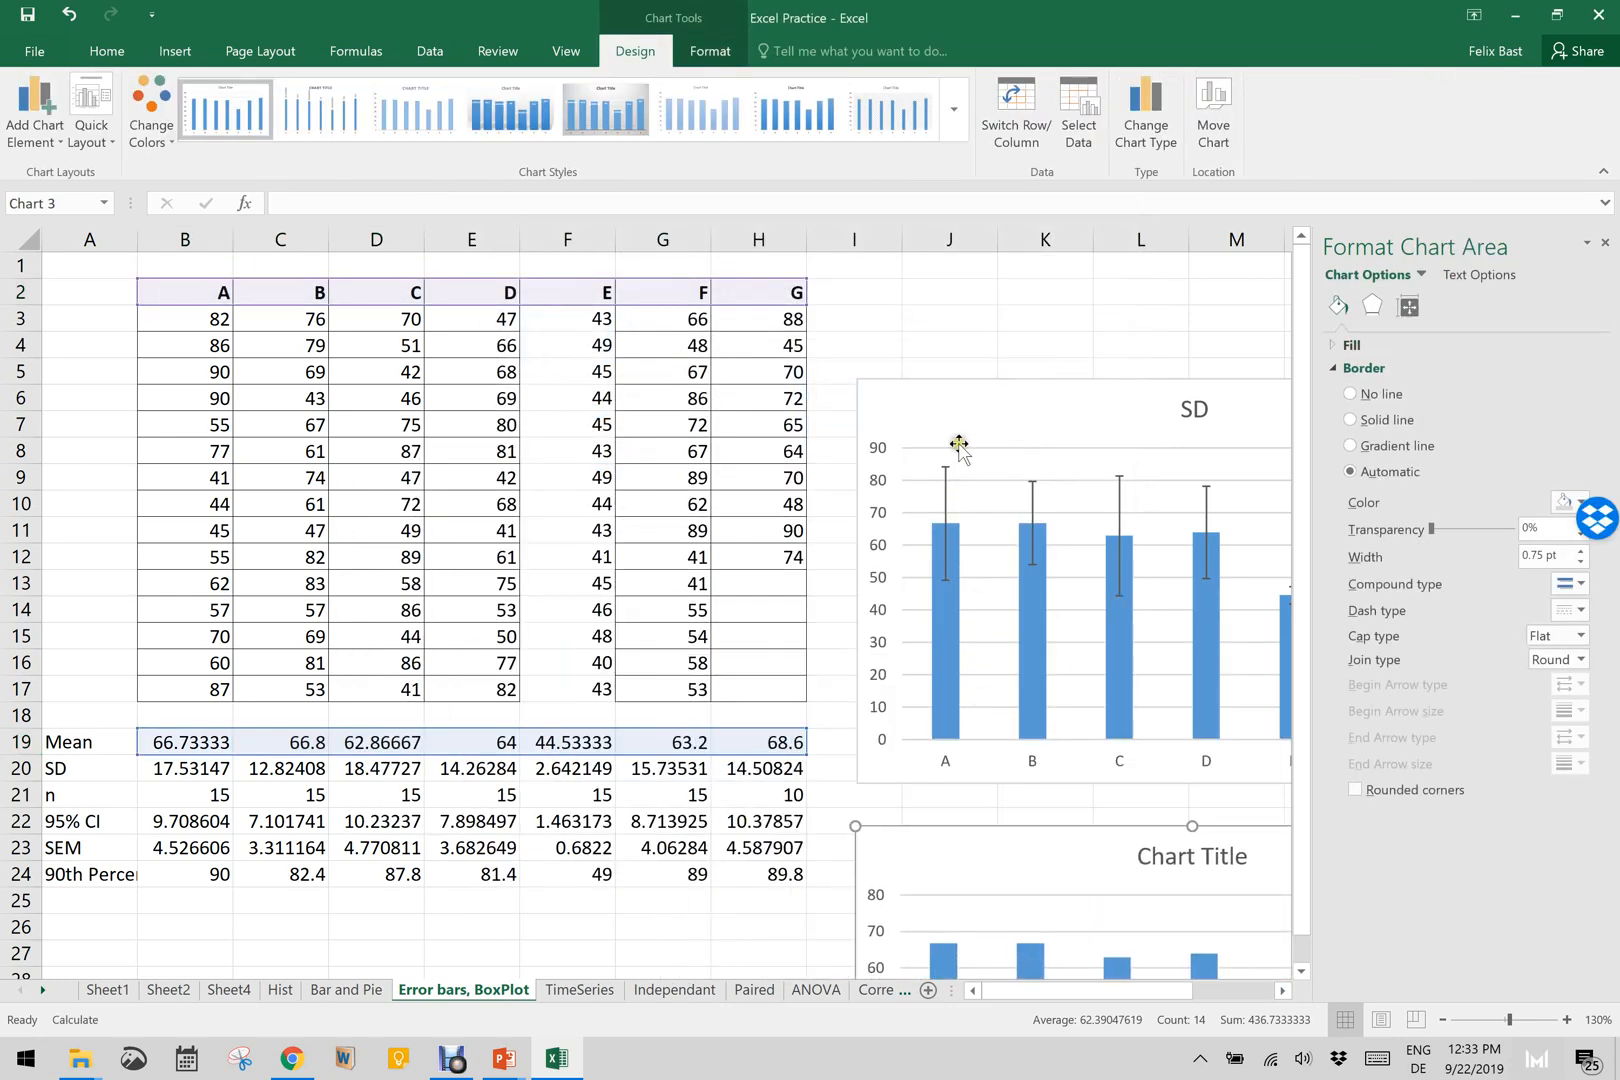
# Step: Add error bars to the lower means chart and set their error amount to Custom
pyautogui.scroll(-3, 1000, 830)
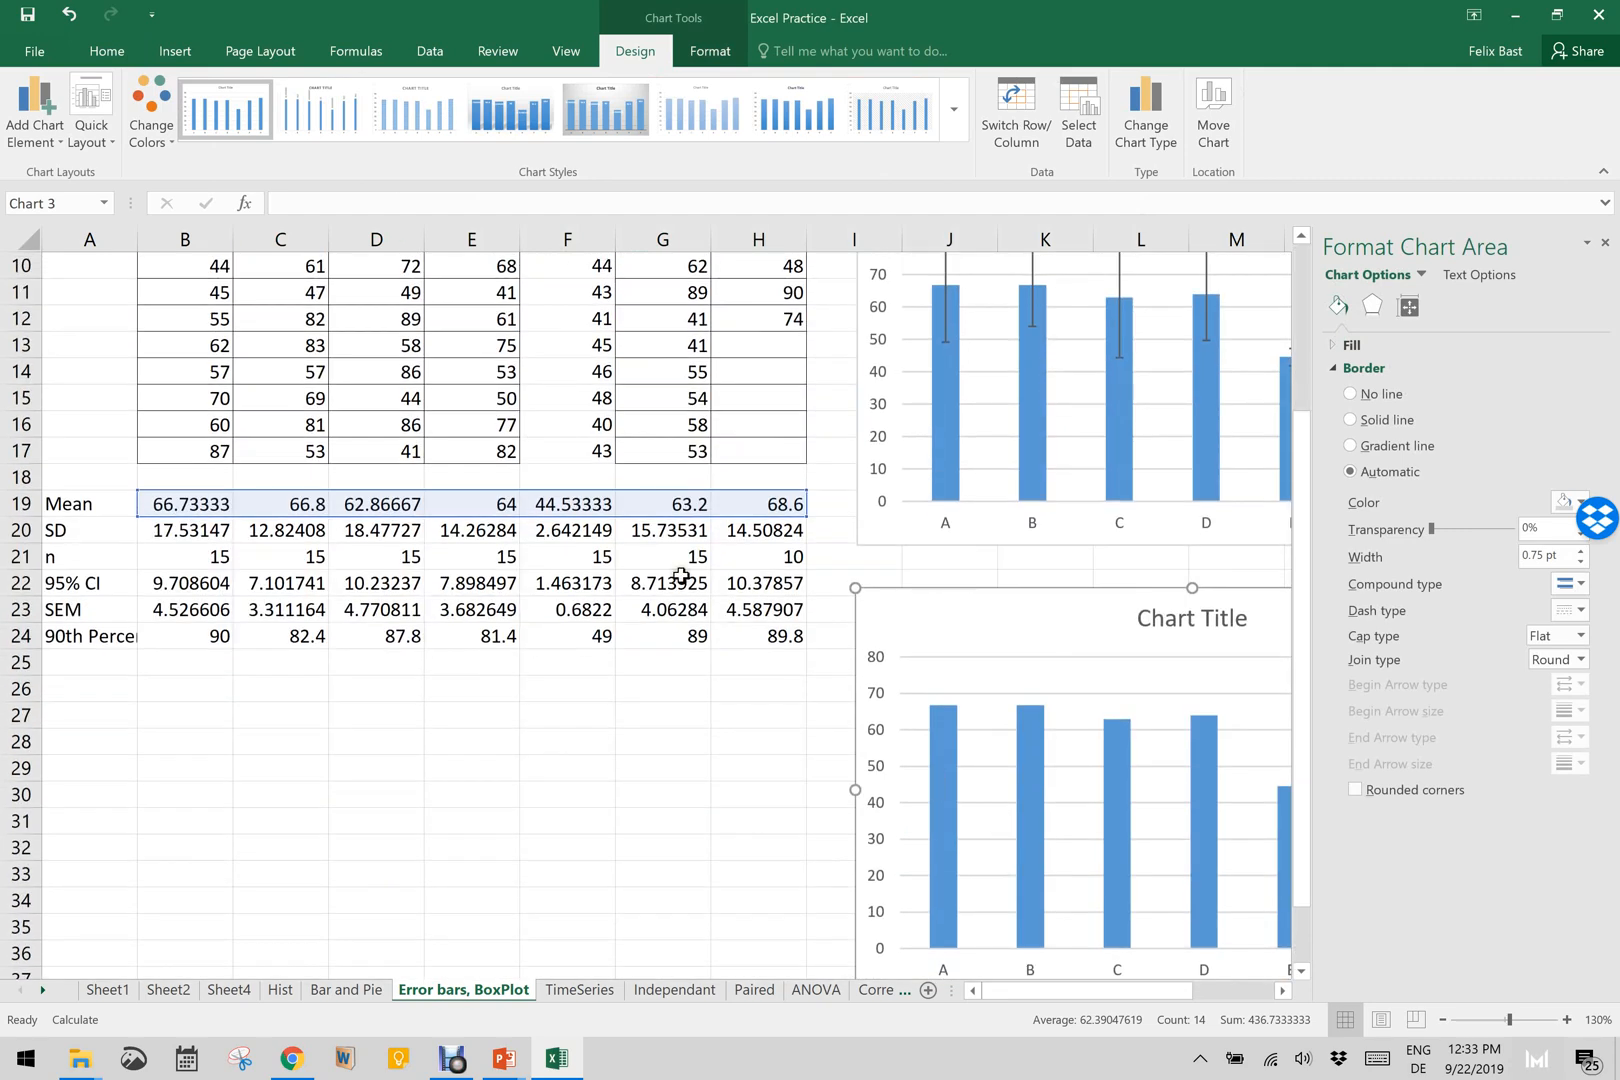
pyautogui.click(45, 135)
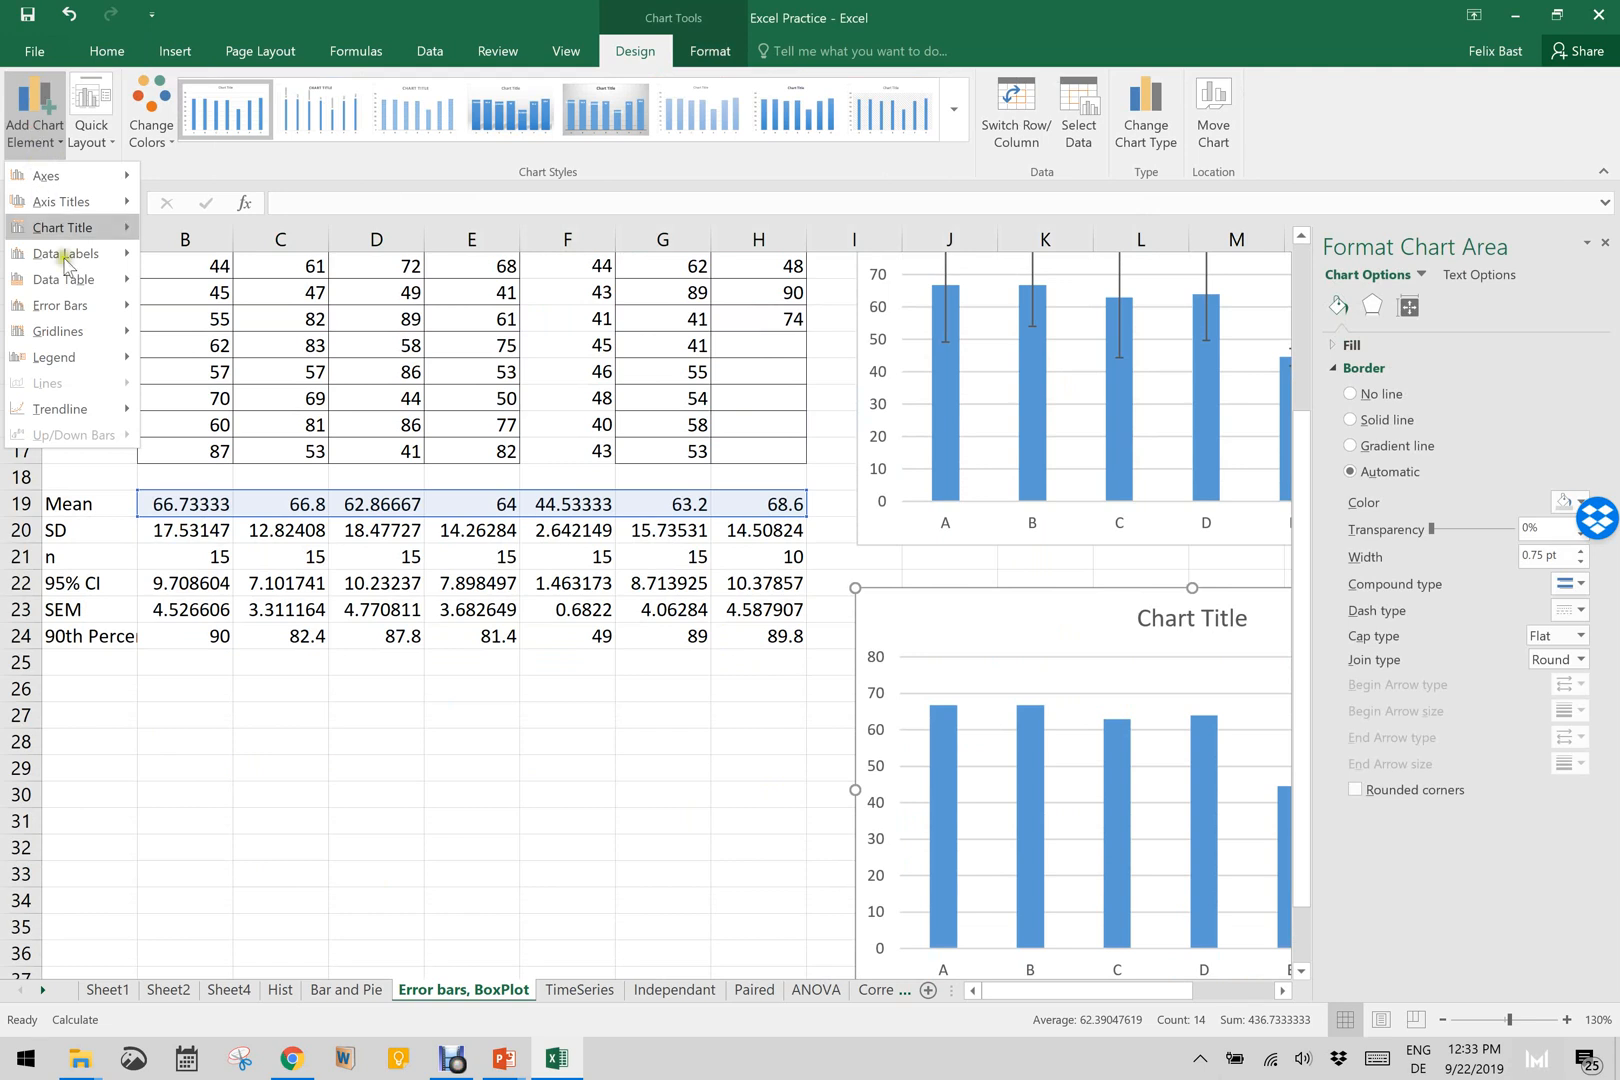
pyautogui.moveTo(95, 316)
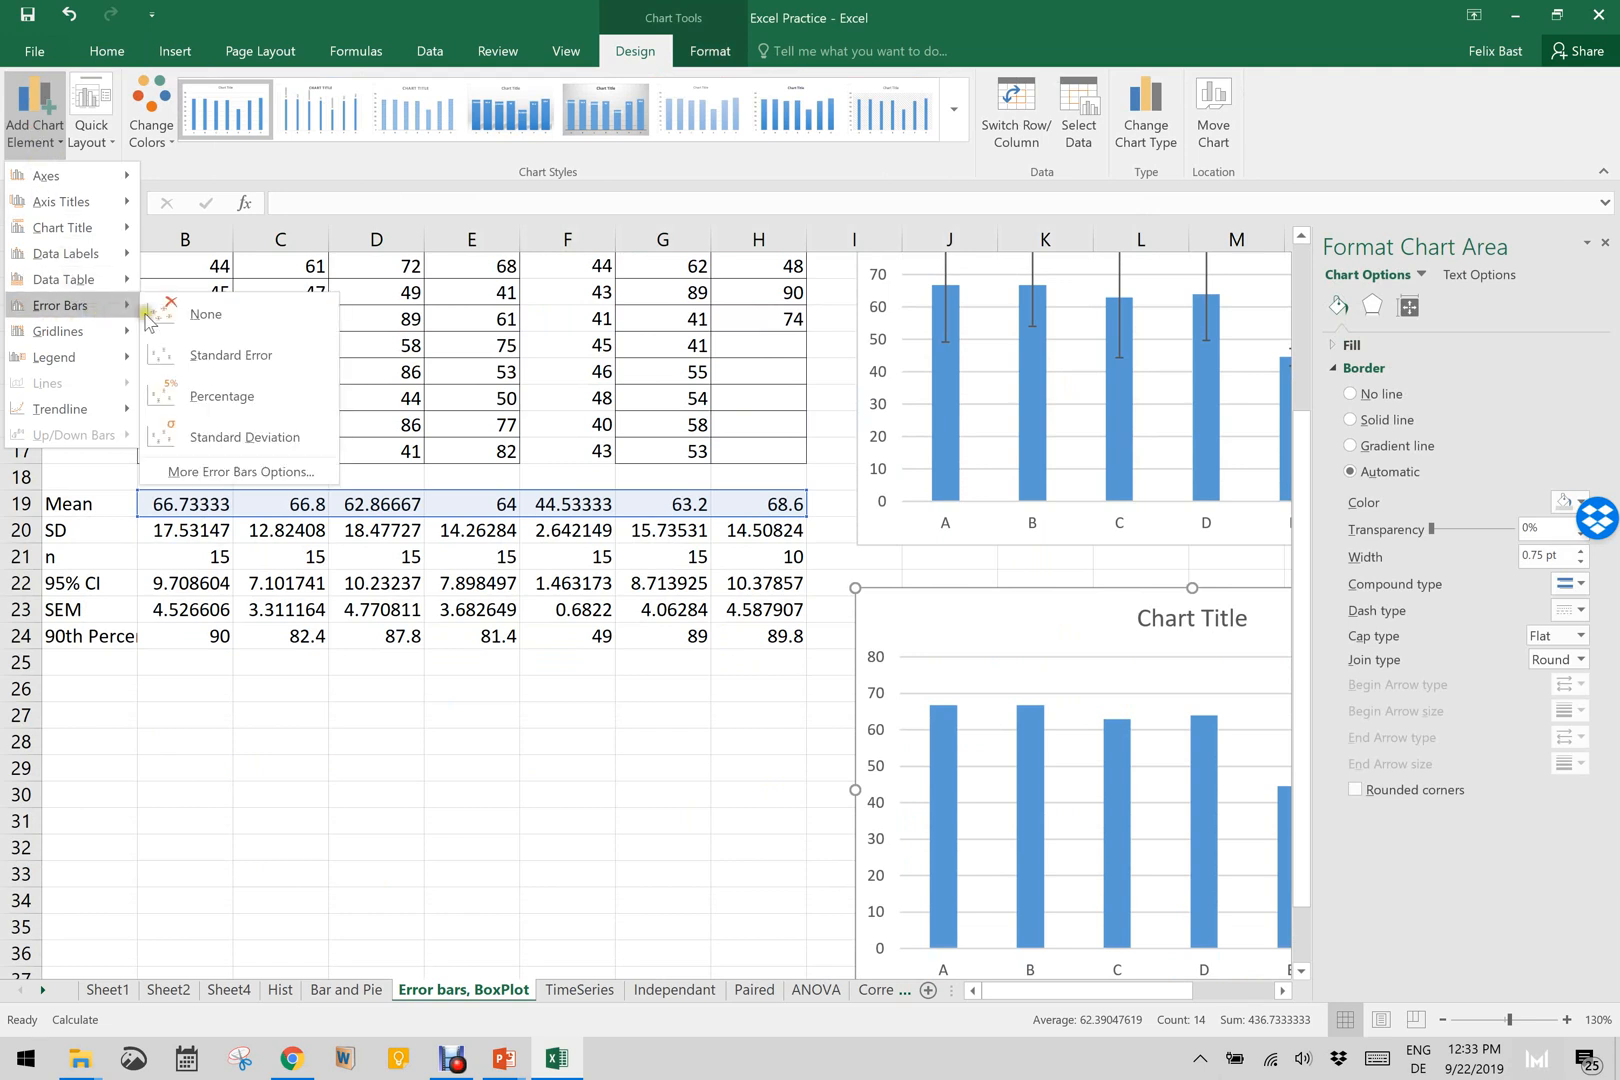
pyautogui.click(244, 472)
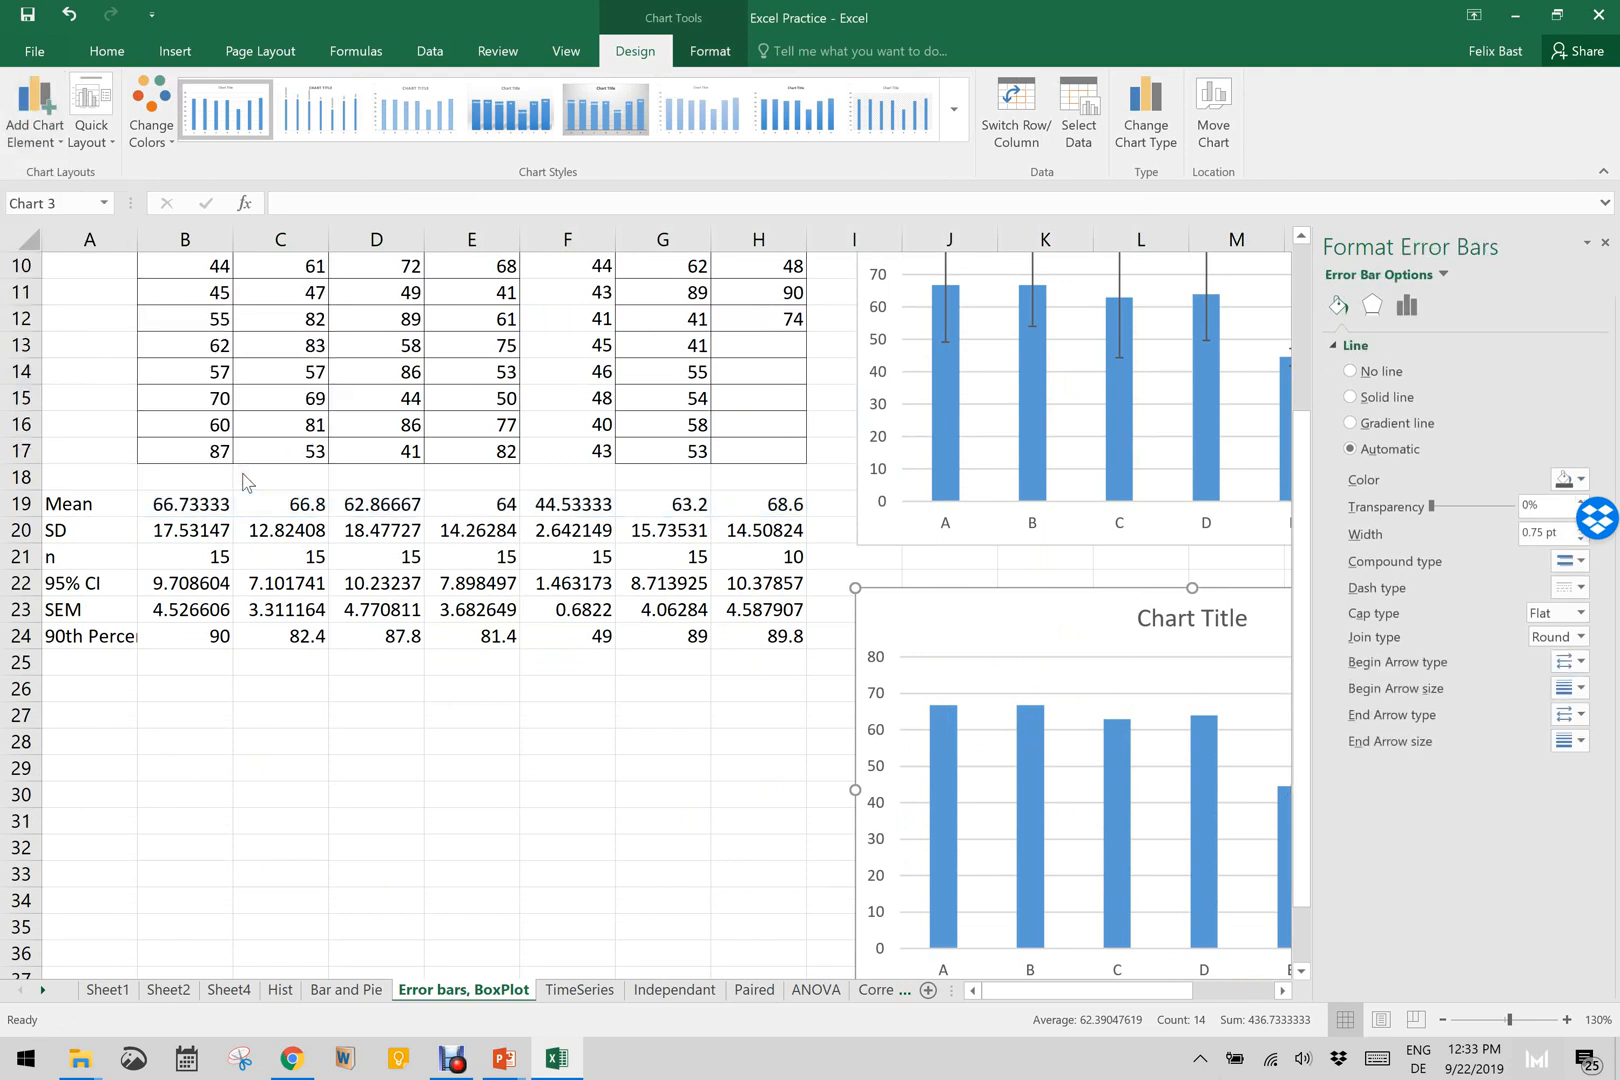
pyautogui.click(1412, 305)
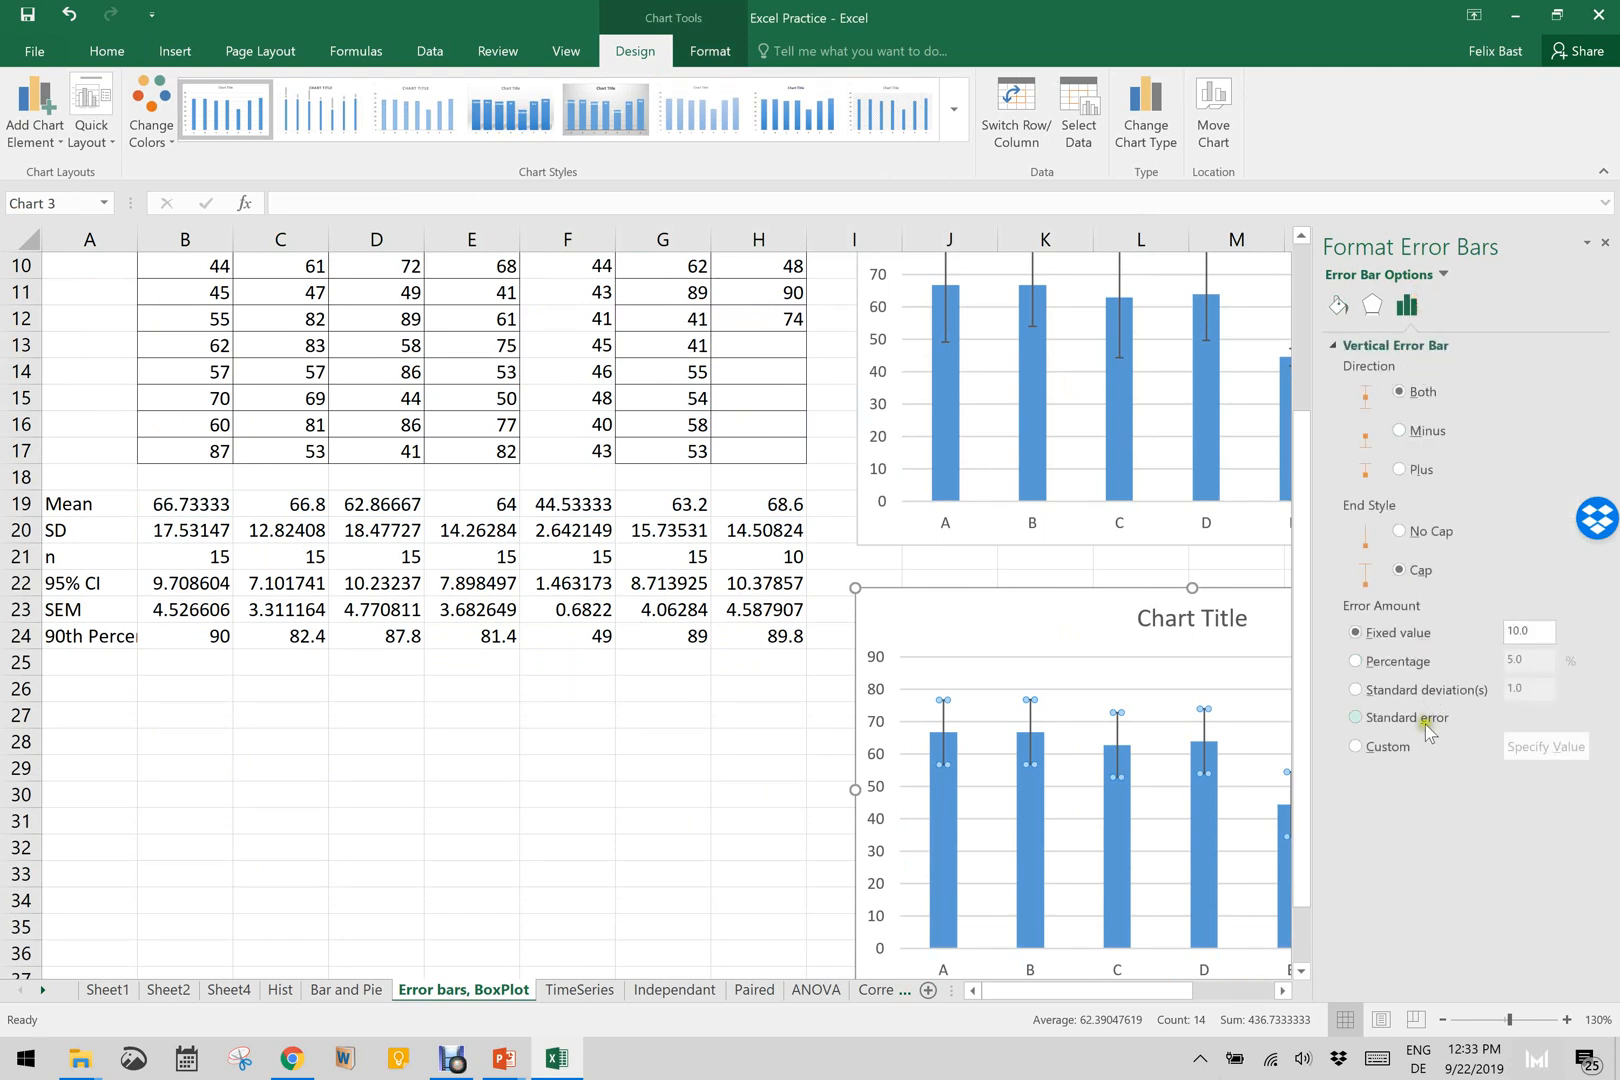
pyautogui.click(1400, 748)
# Step: Specify the 95% CI values in B22:H22 as both the positive and the negative custom error values
pyautogui.click(1550, 748)
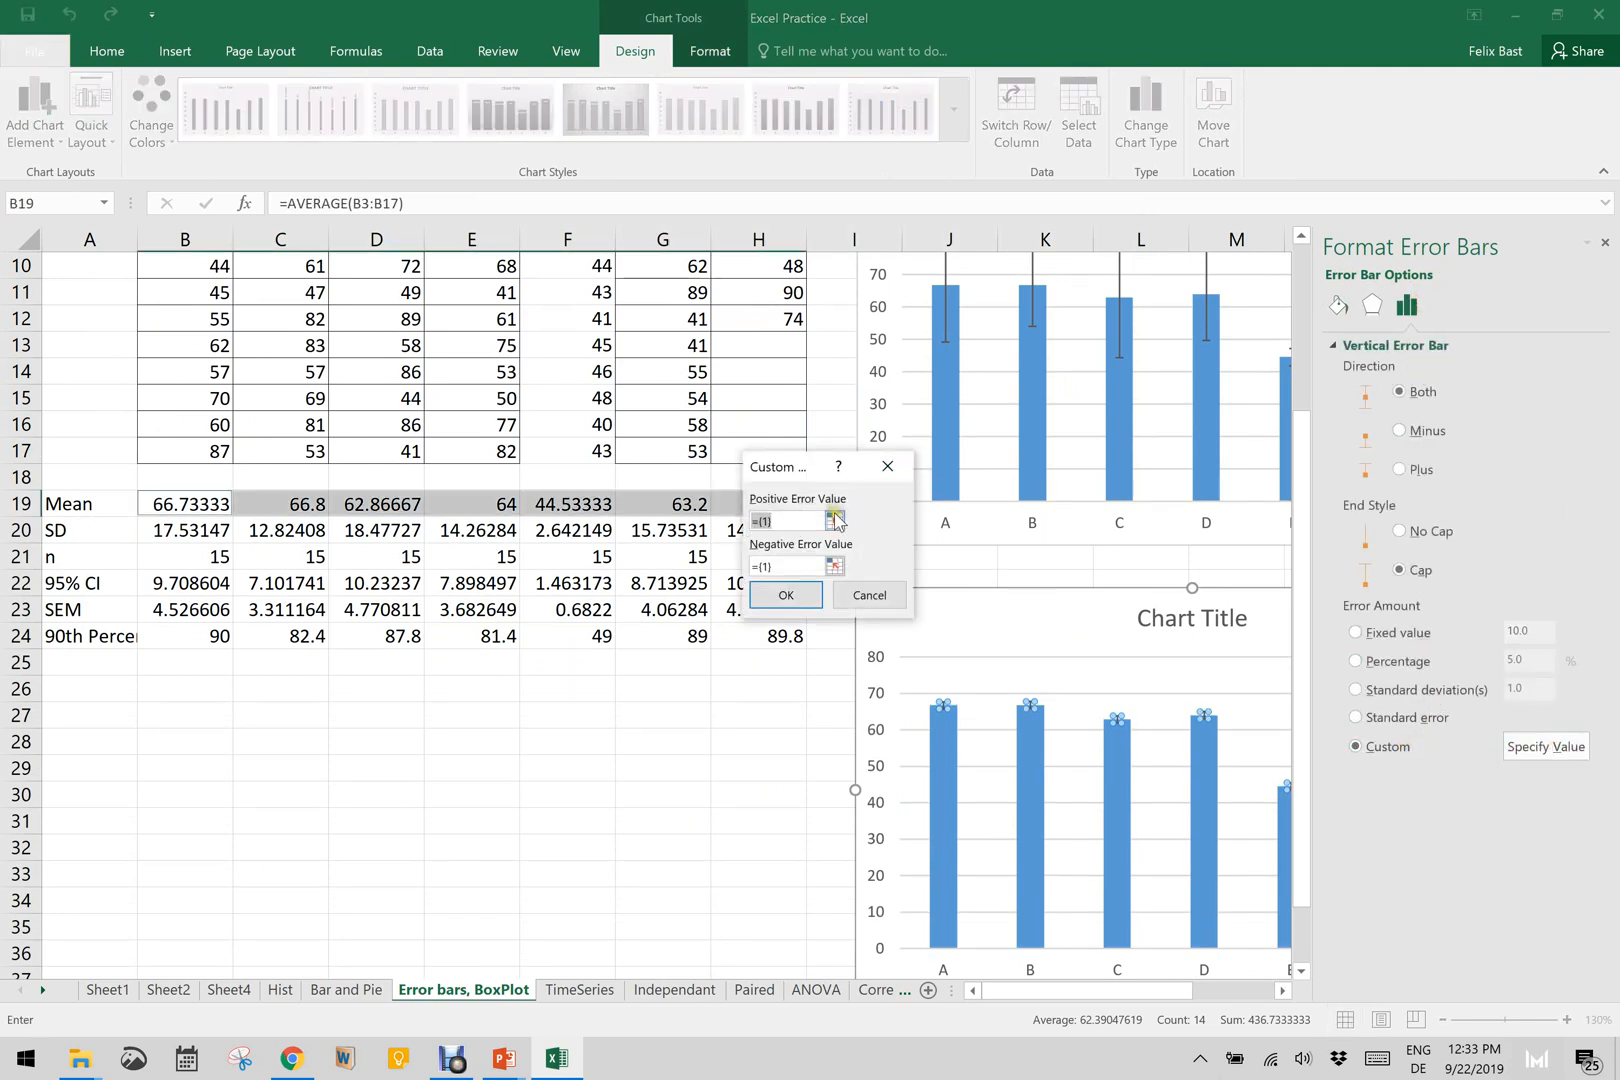
pyautogui.click(834, 520)
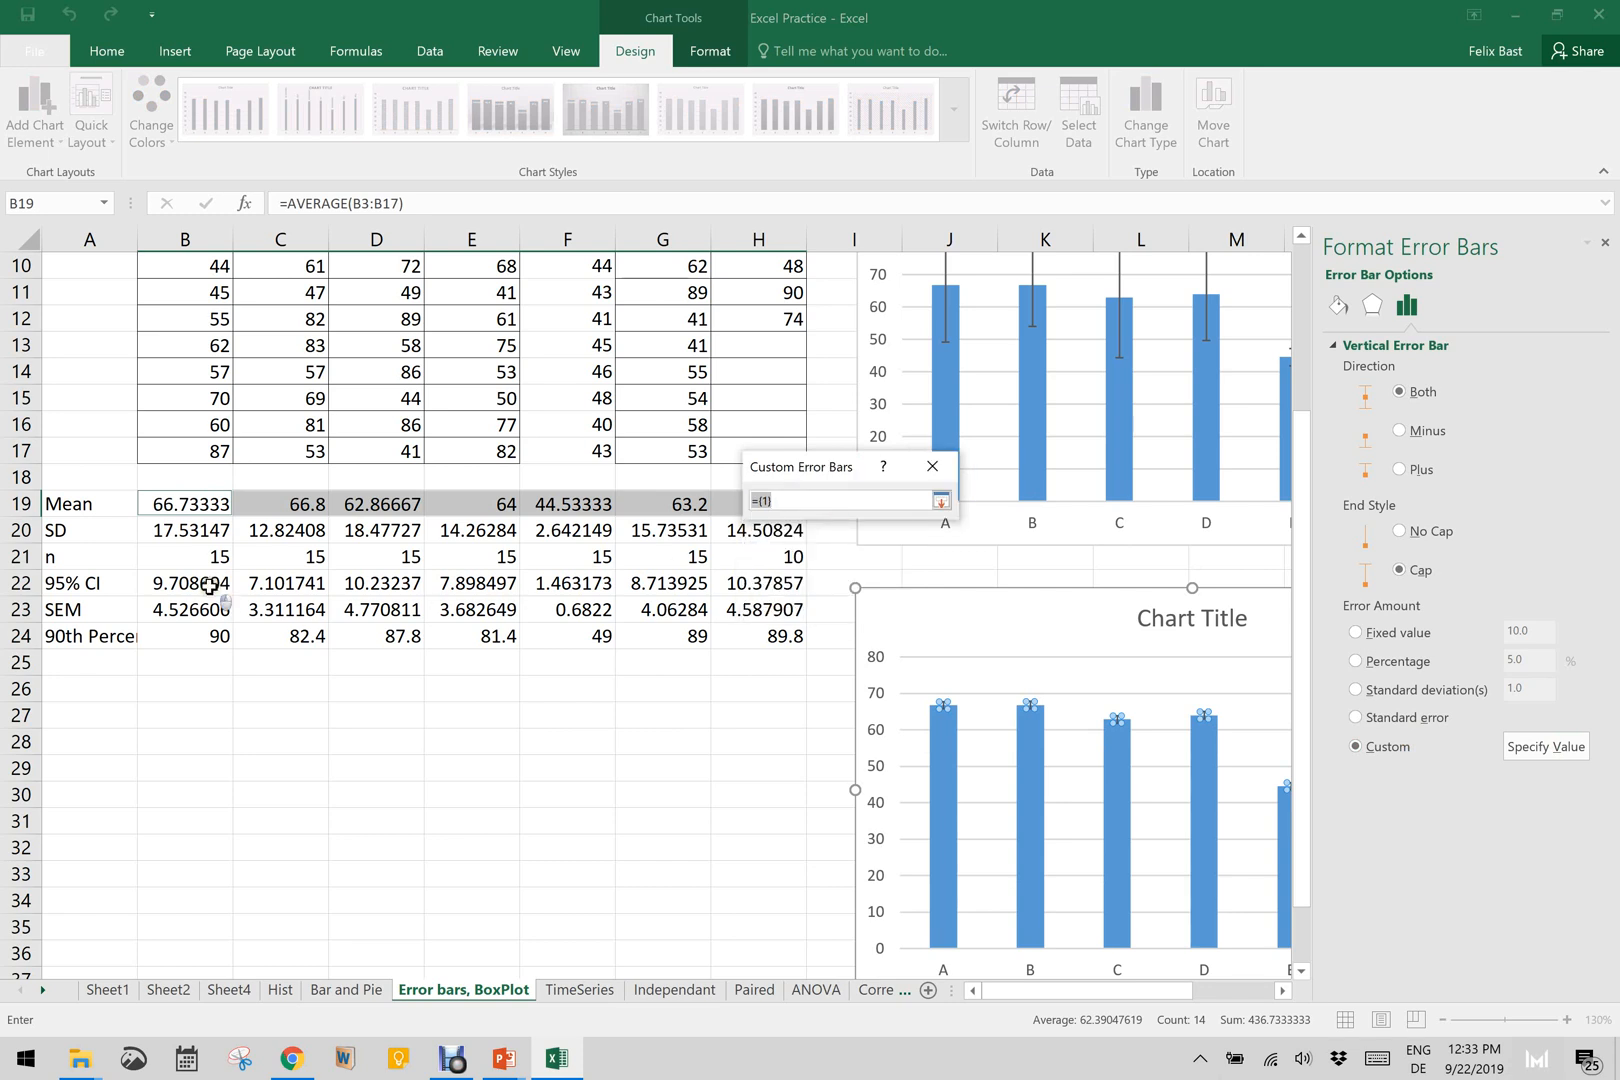
pyautogui.moveTo(209, 587); pyautogui.dragTo(765, 587)
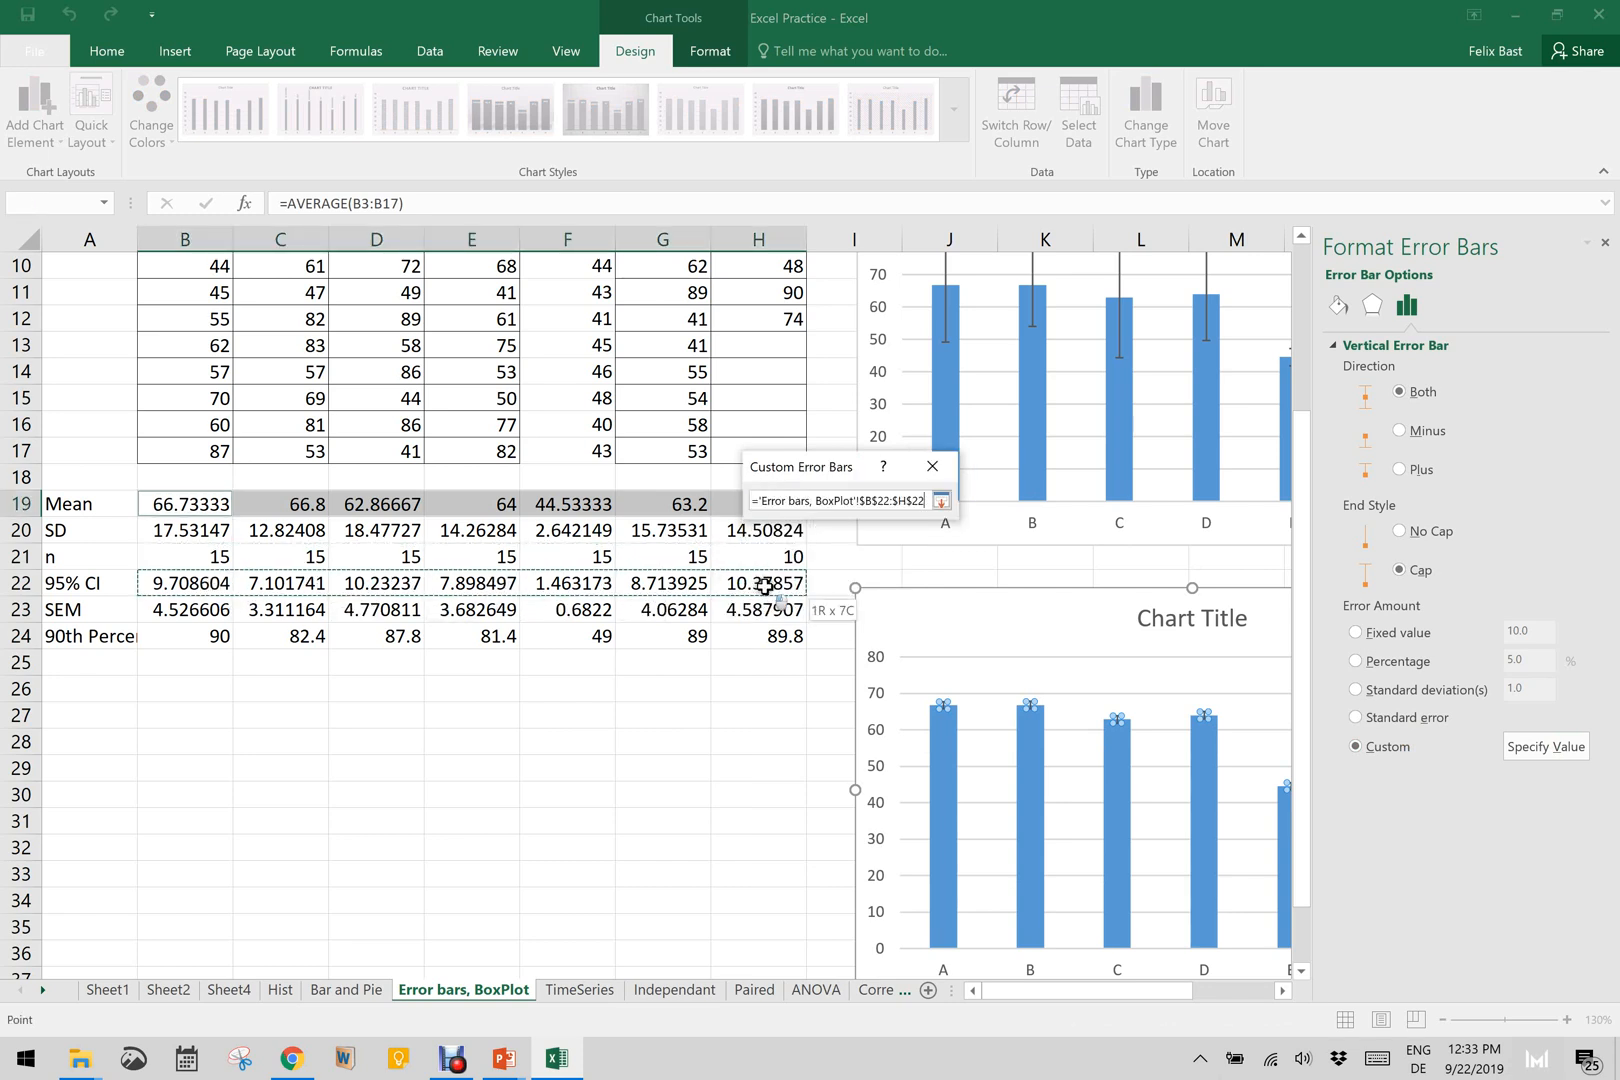
pyautogui.press('Return')
pyautogui.click(837, 566)
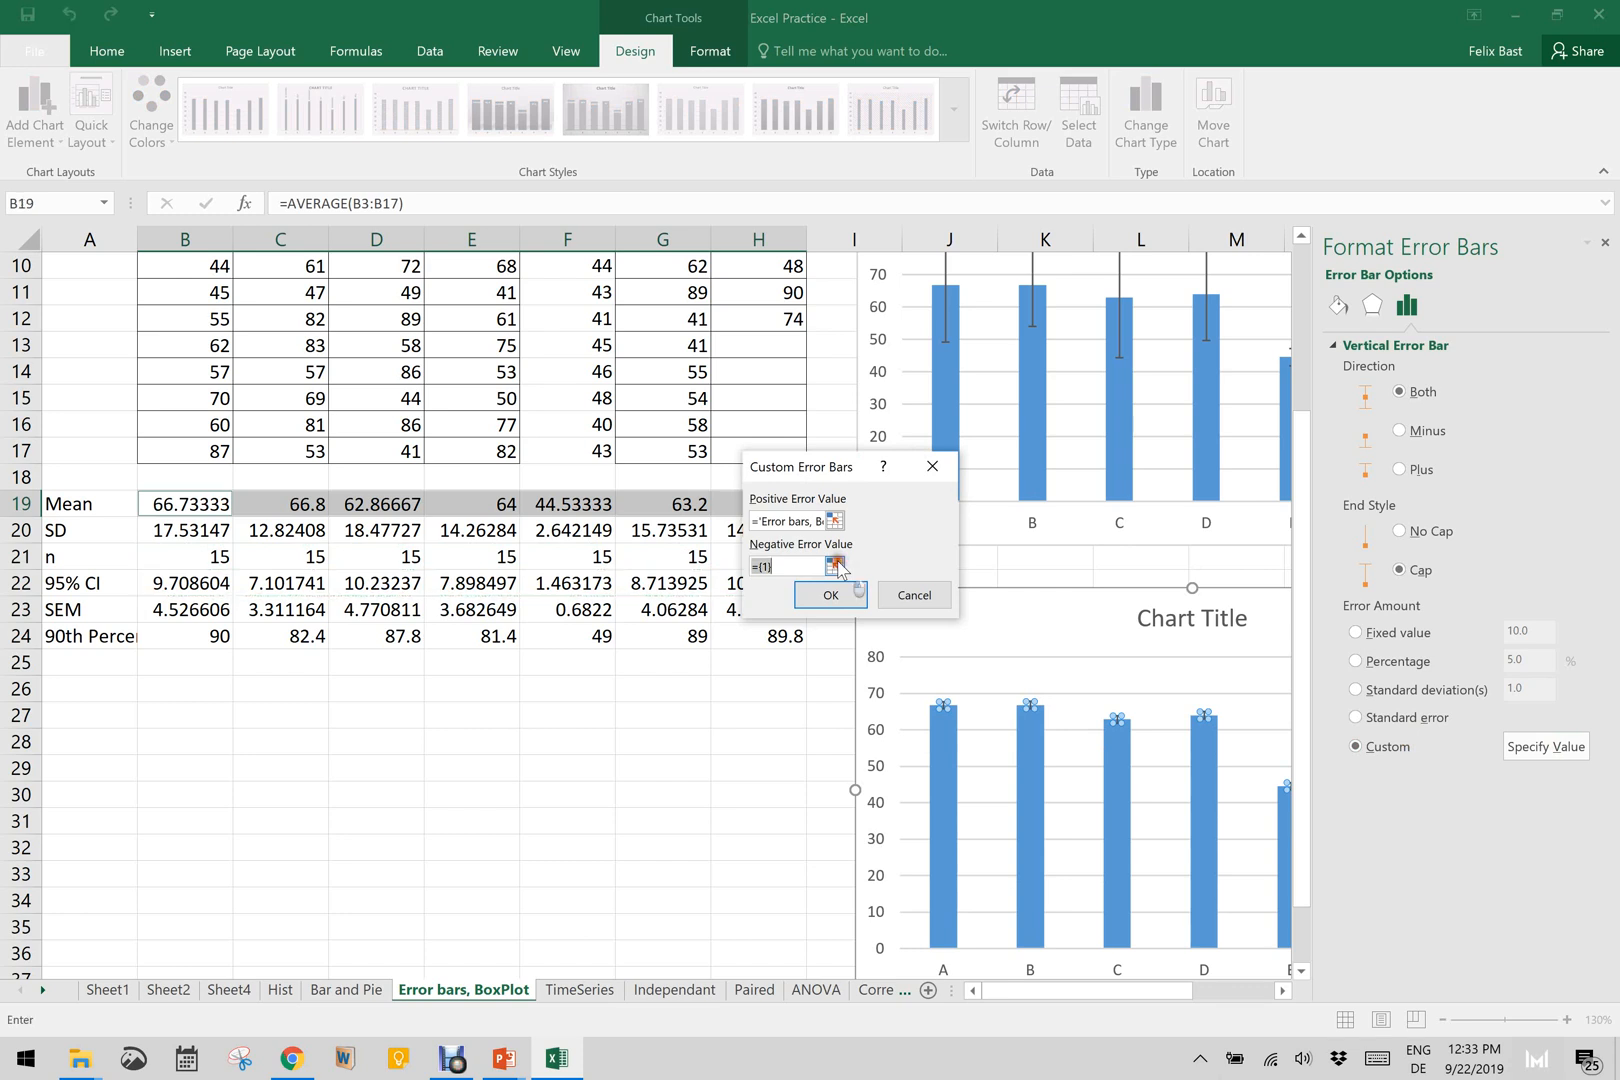
pyautogui.moveTo(167, 587); pyautogui.dragTo(737, 583)
pyautogui.press('Return')
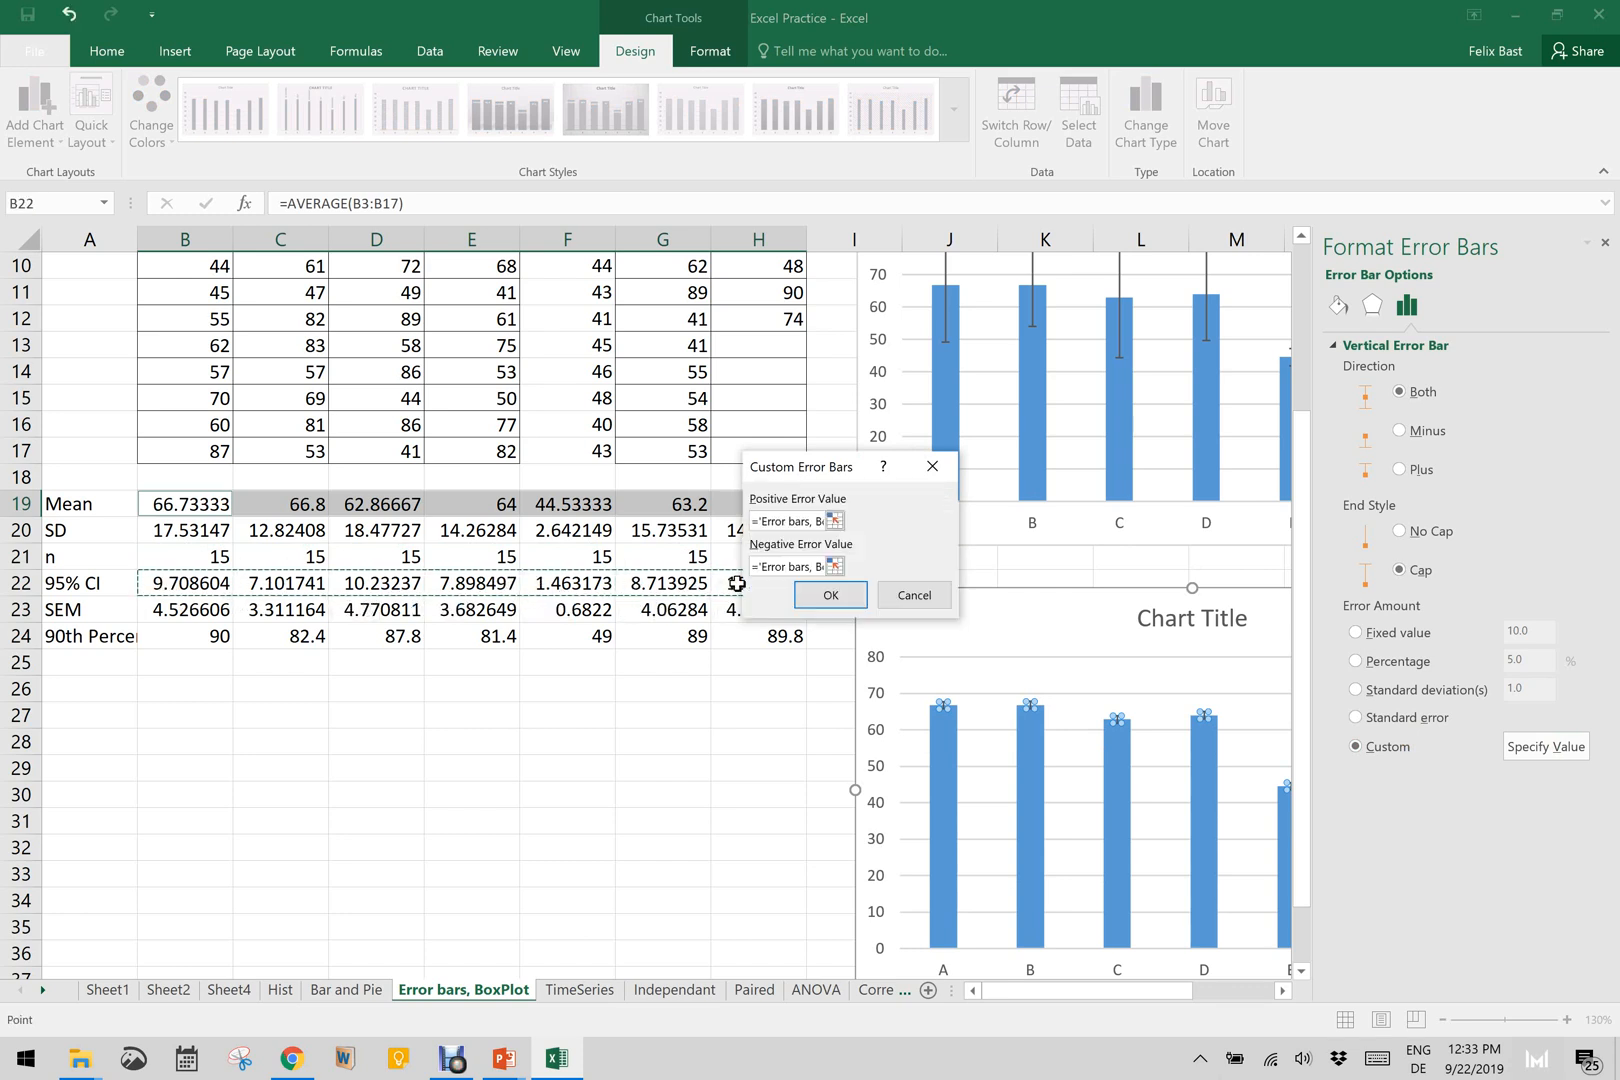
pyautogui.click(830, 595)
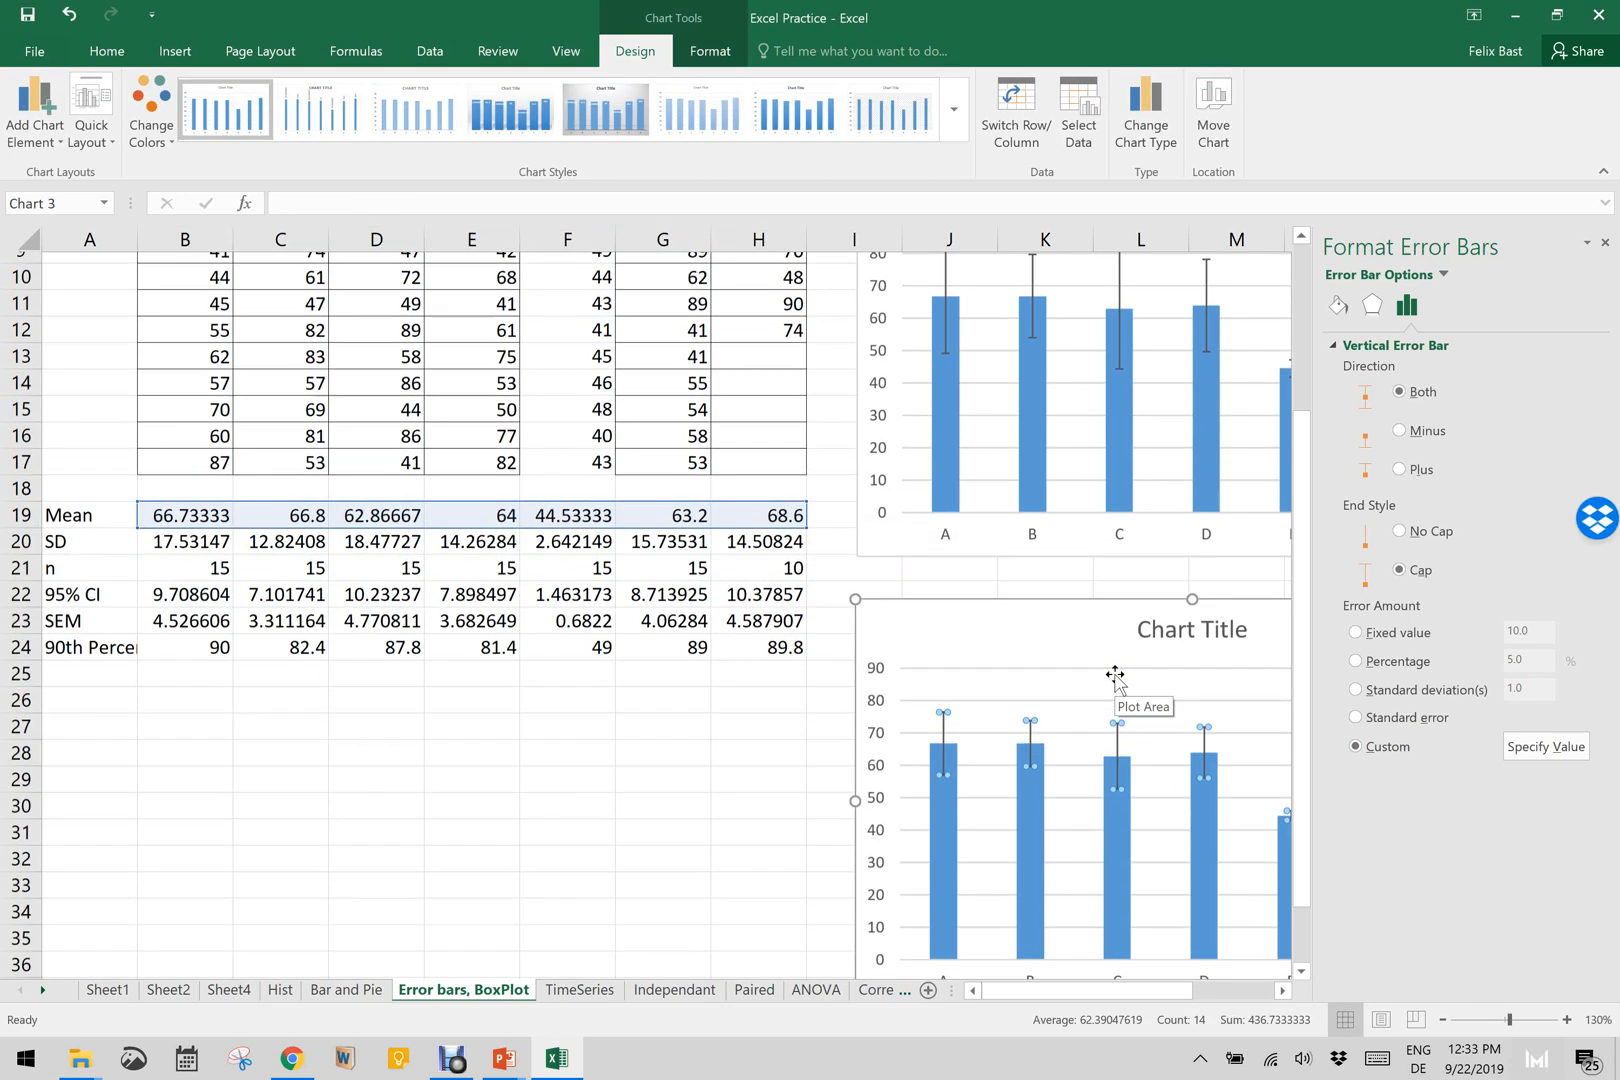
# Step: Compare the 95% CI error bars of the lower means chart with the error bars of the SD chart
pyautogui.scroll(1, 1115, 677)
pyautogui.hscroll(3, 1115, 677)
pyautogui.hscroll(1, 1115, 677)
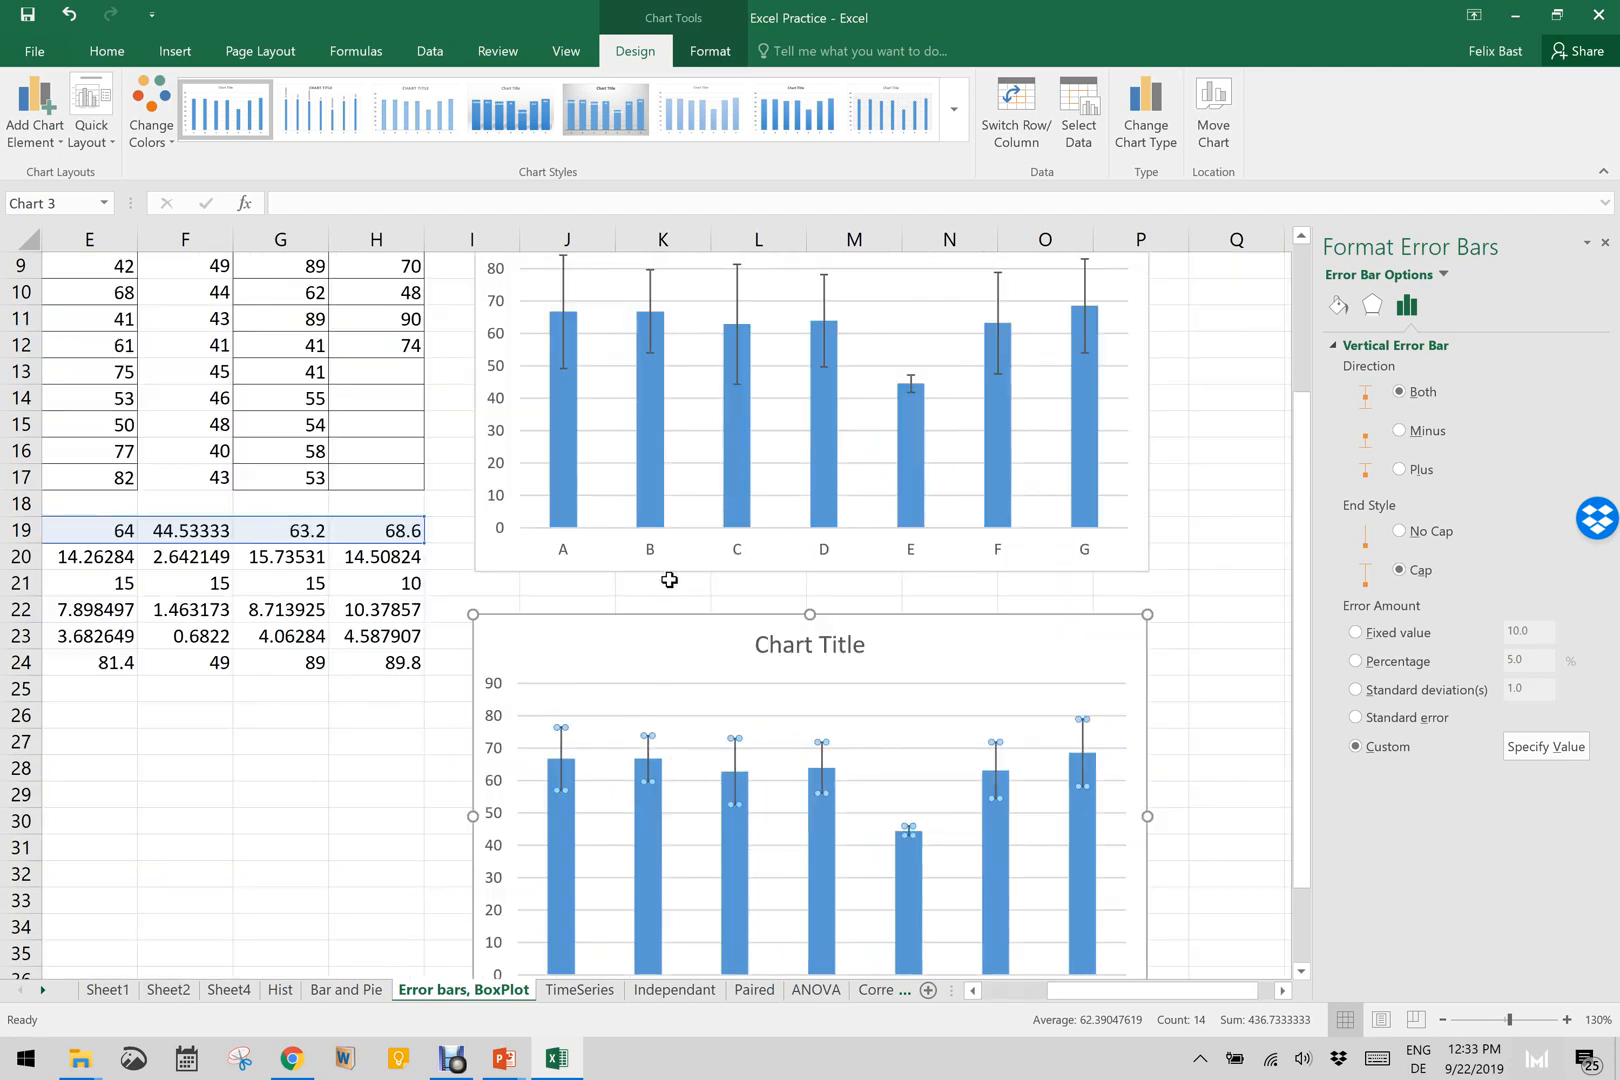
pyautogui.scroll(2, 669, 580)
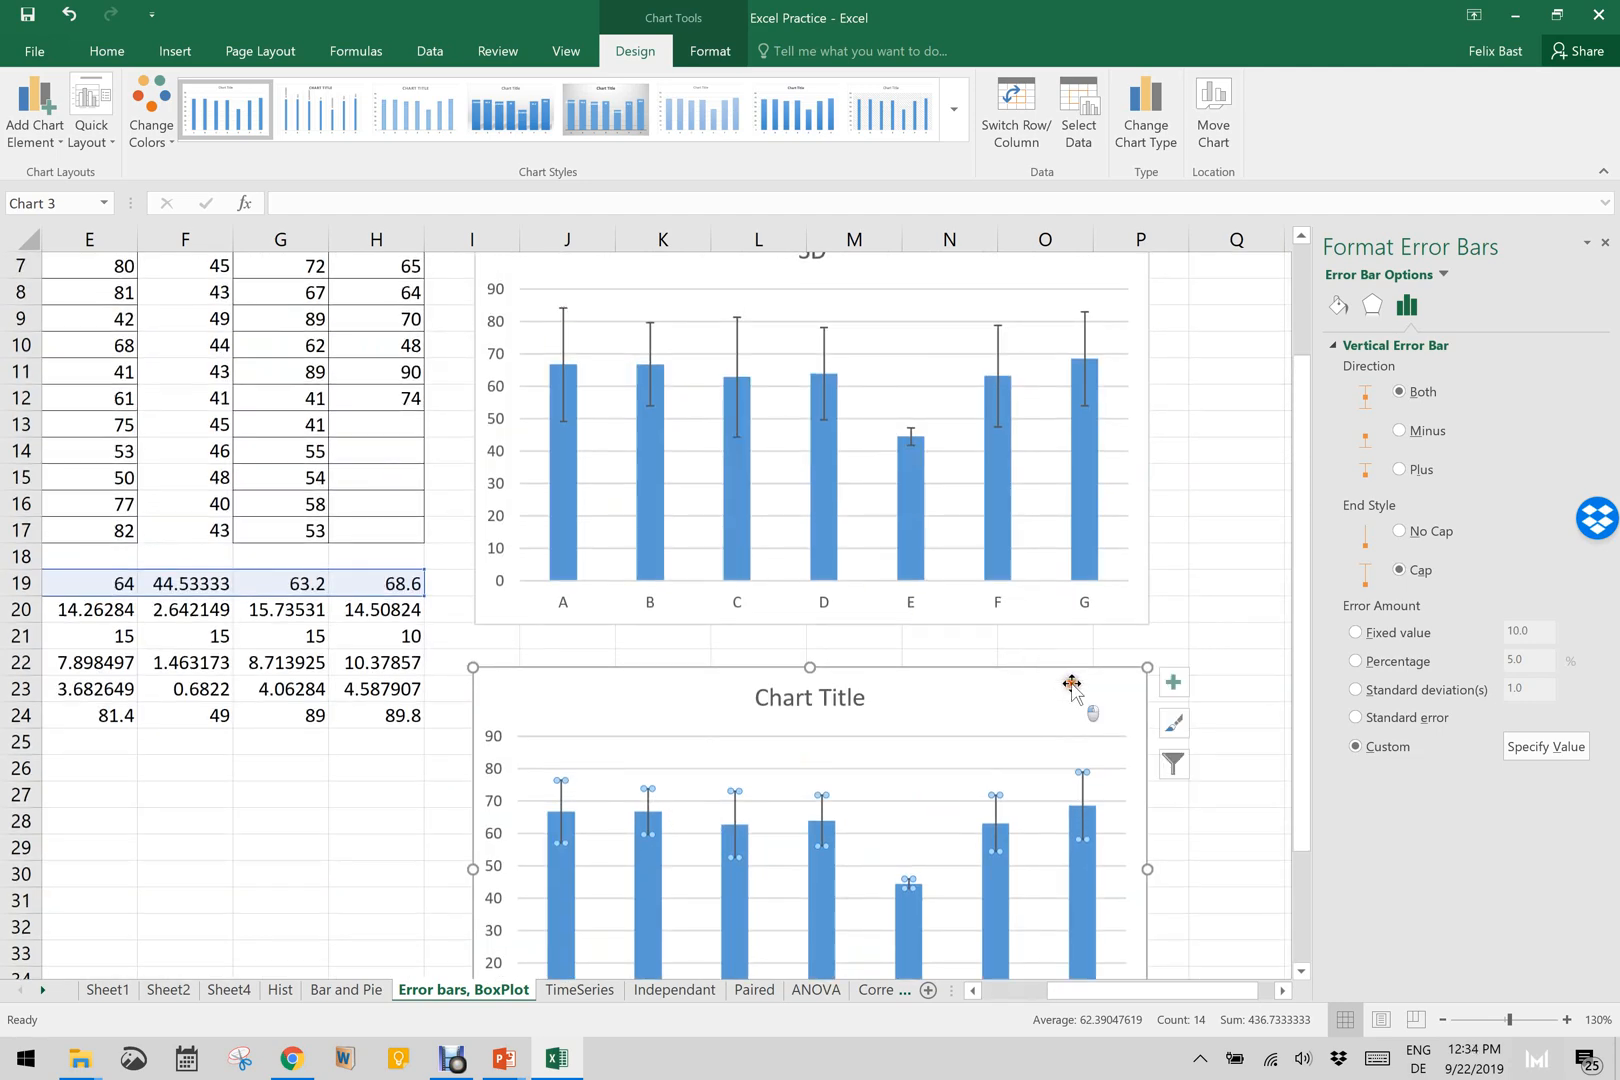
pyautogui.click(1071, 684)
pyautogui.scroll(-3, 909, 893)
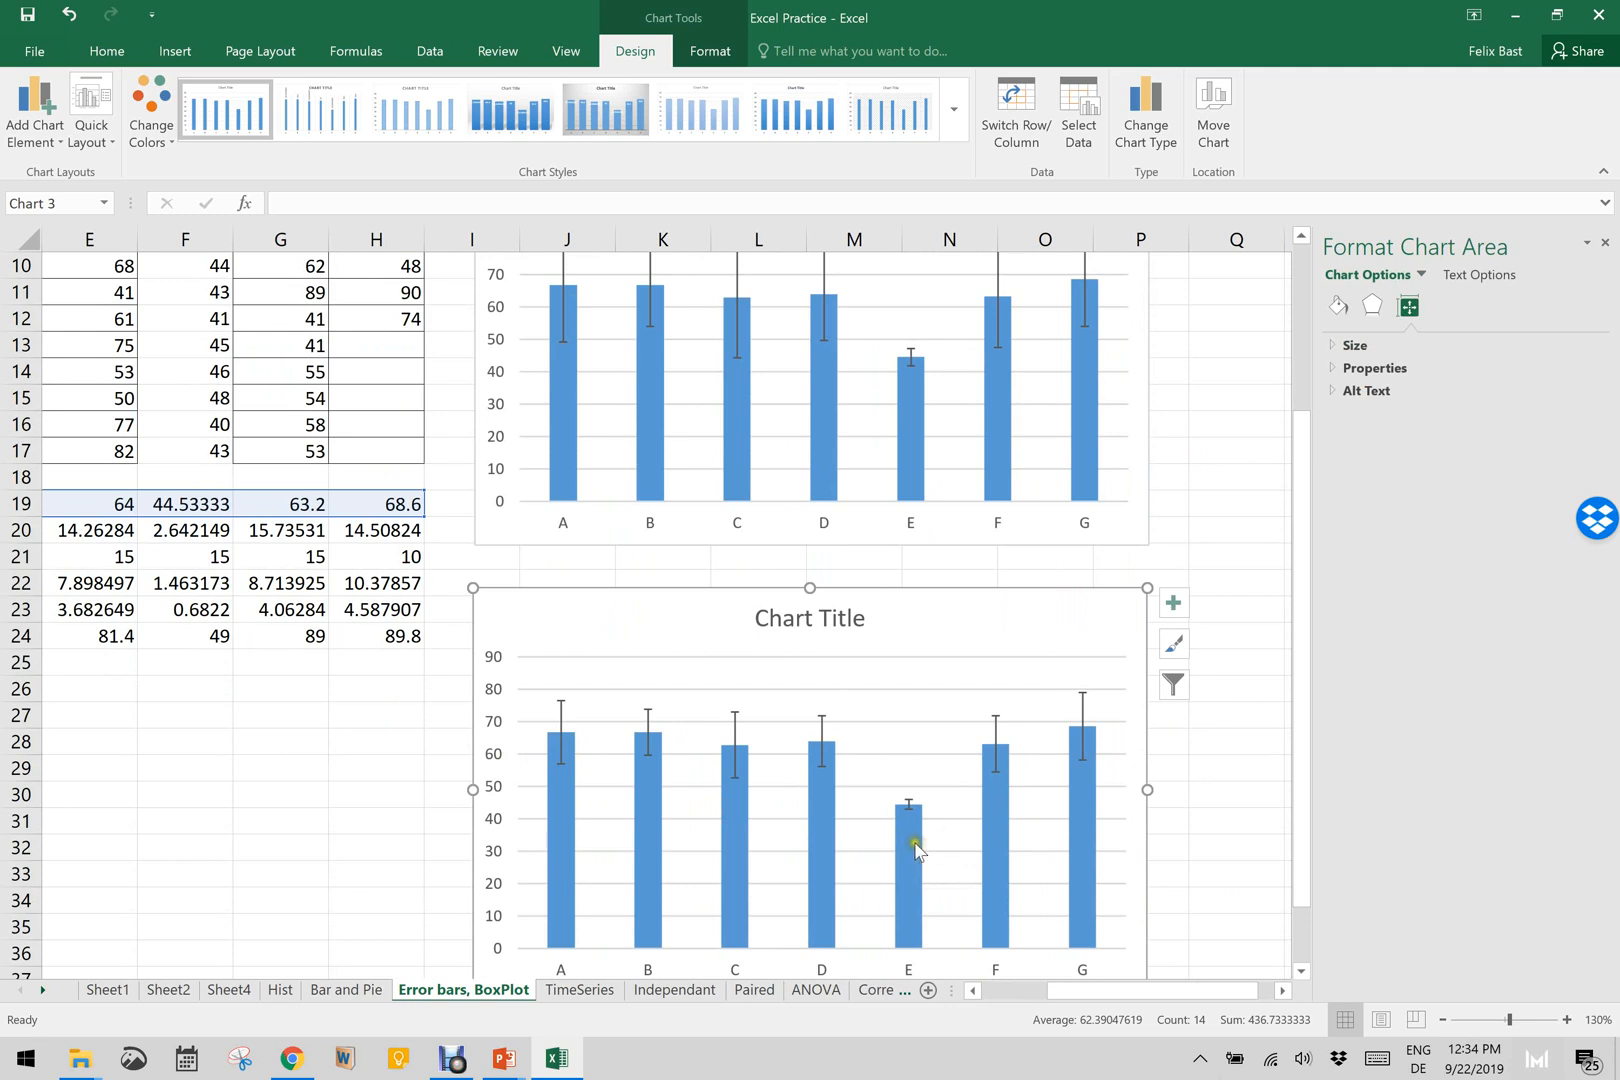
pyautogui.moveTo(913, 846)
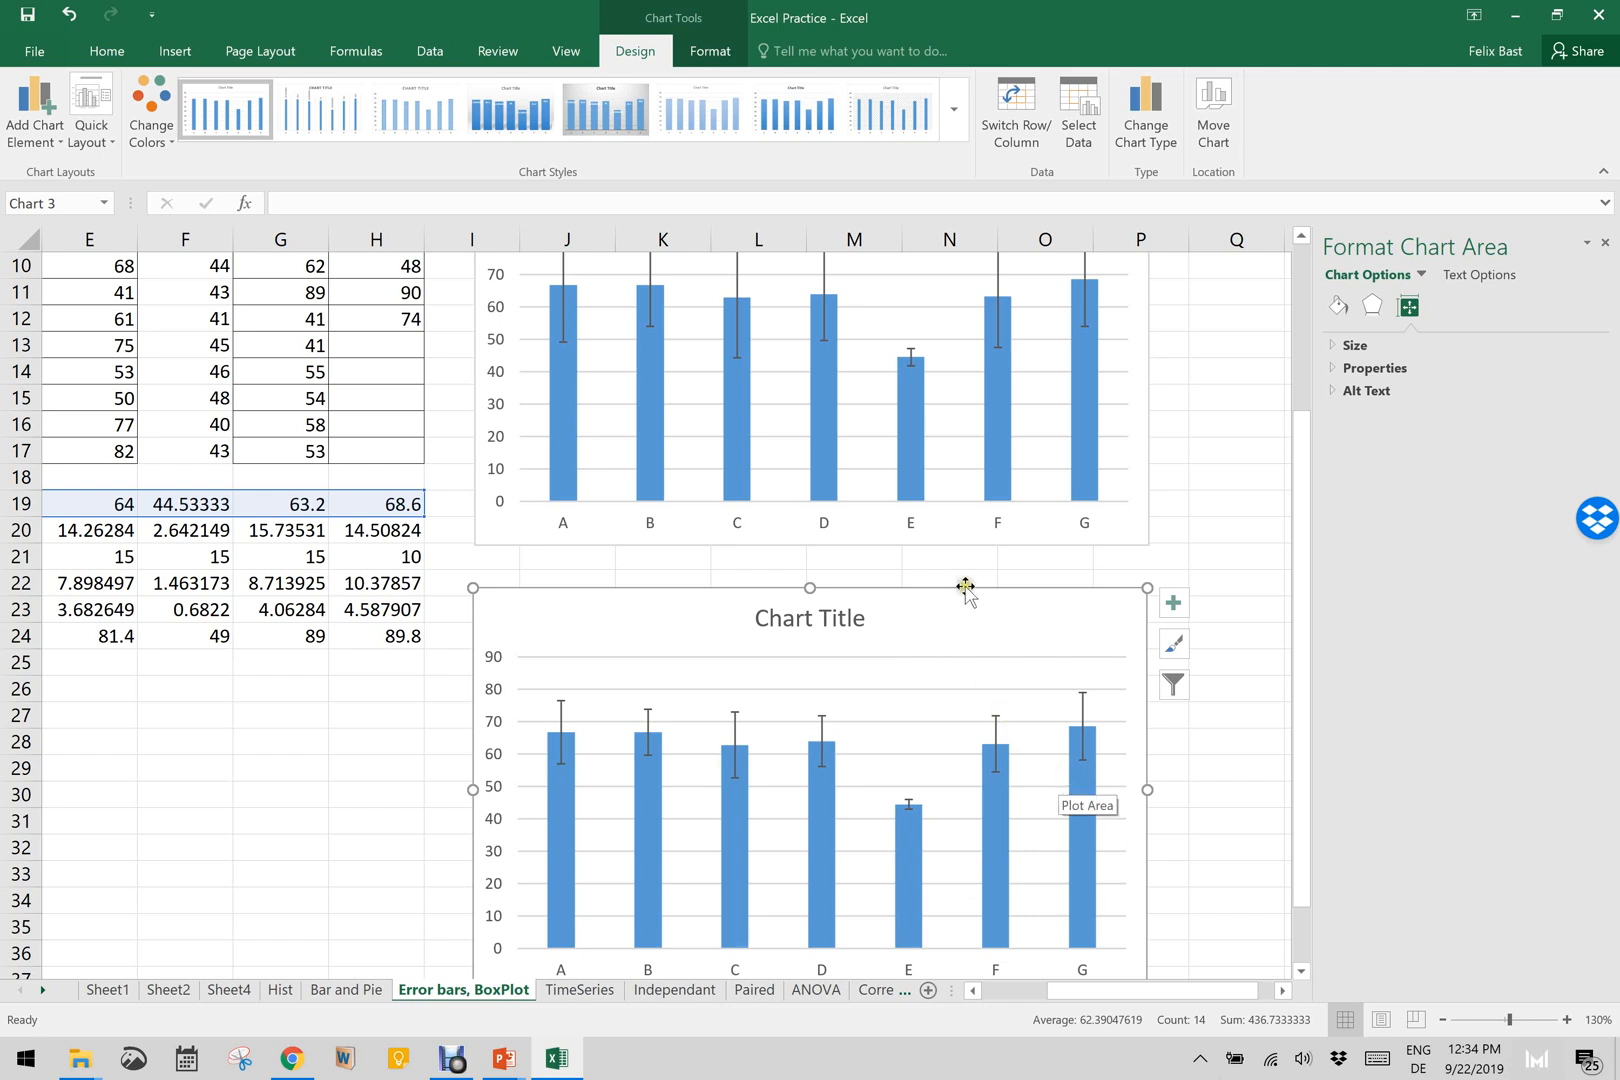
pyautogui.scroll(1, 944, 740)
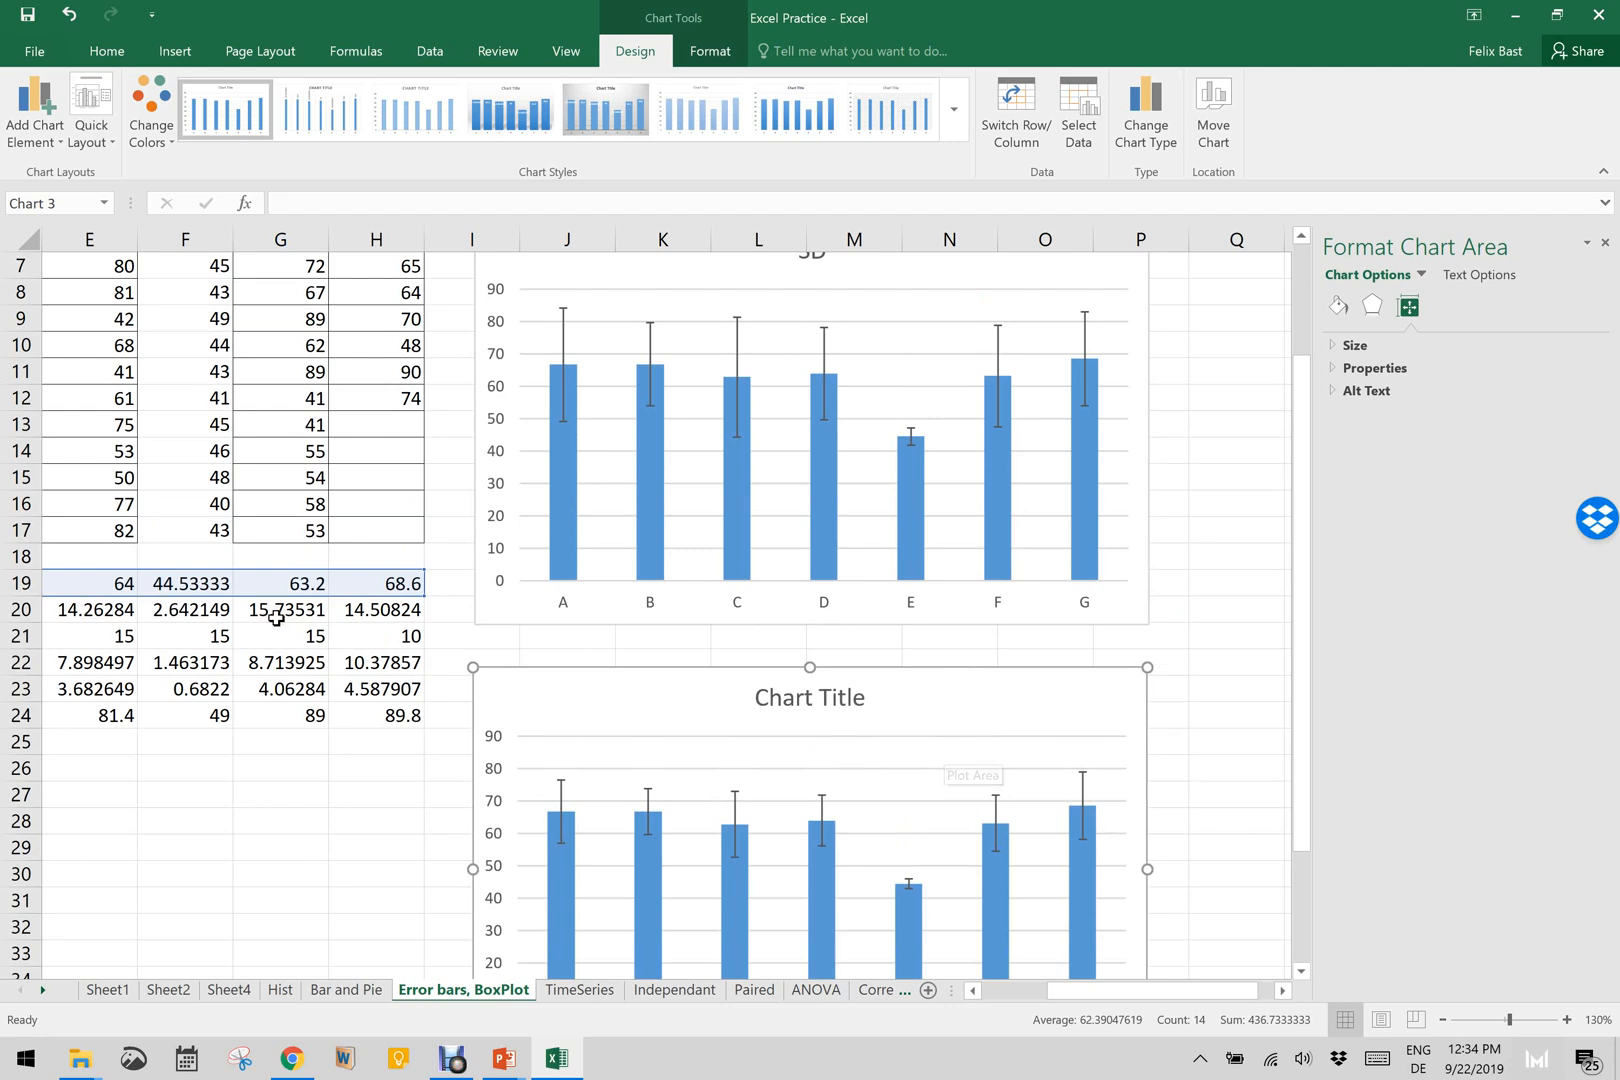
# Step: Insert a Box and Whisker chart of the labelled data in B2:H17
pyautogui.hscroll(-2, 276, 617)
pyautogui.hscroll(-1, 276, 617)
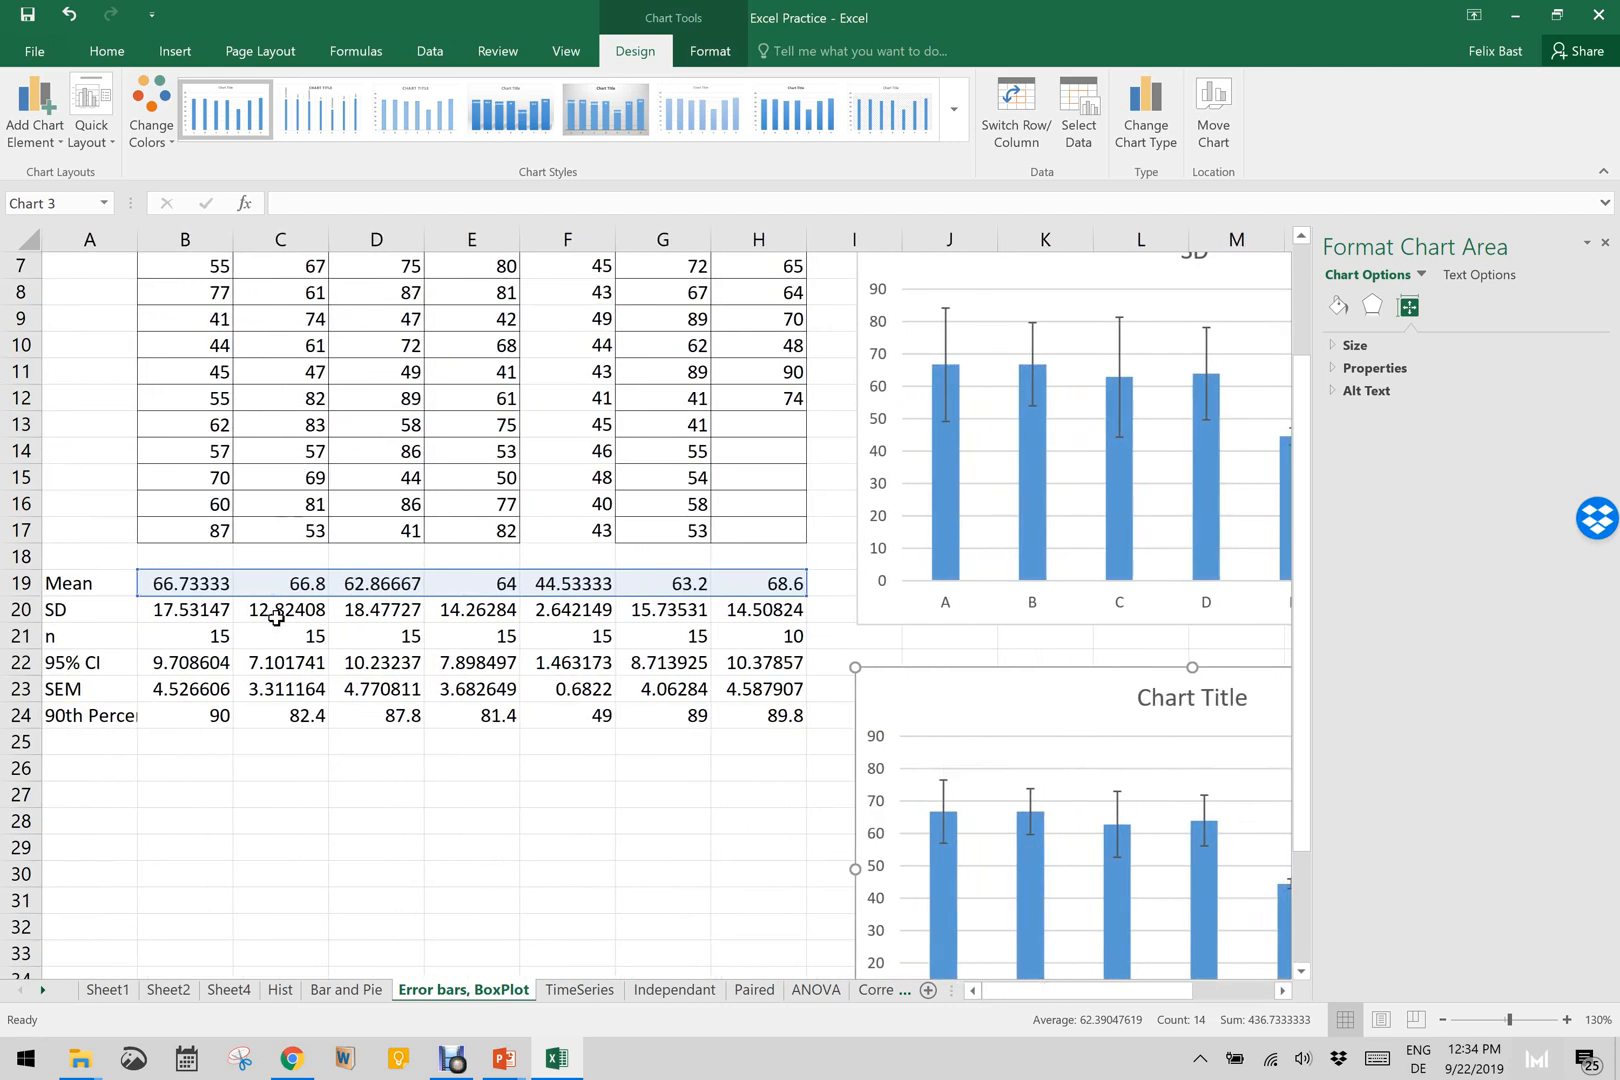
pyautogui.scroll(2, 276, 617)
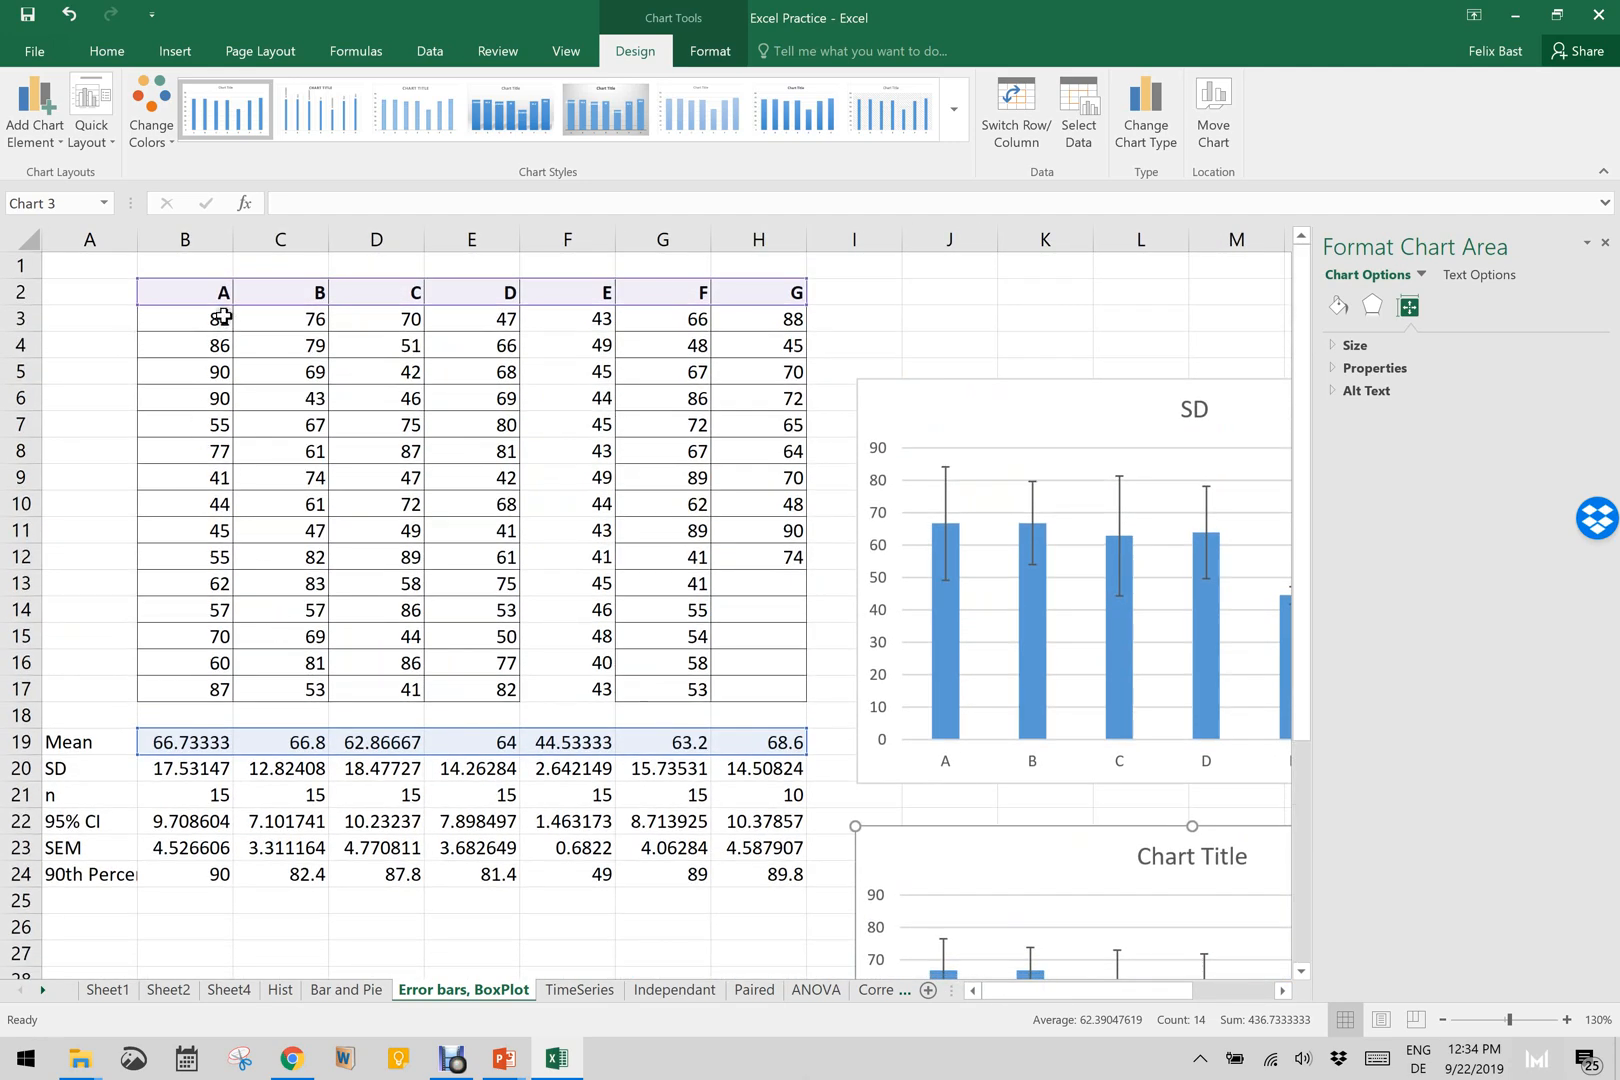
pyautogui.click(217, 290)
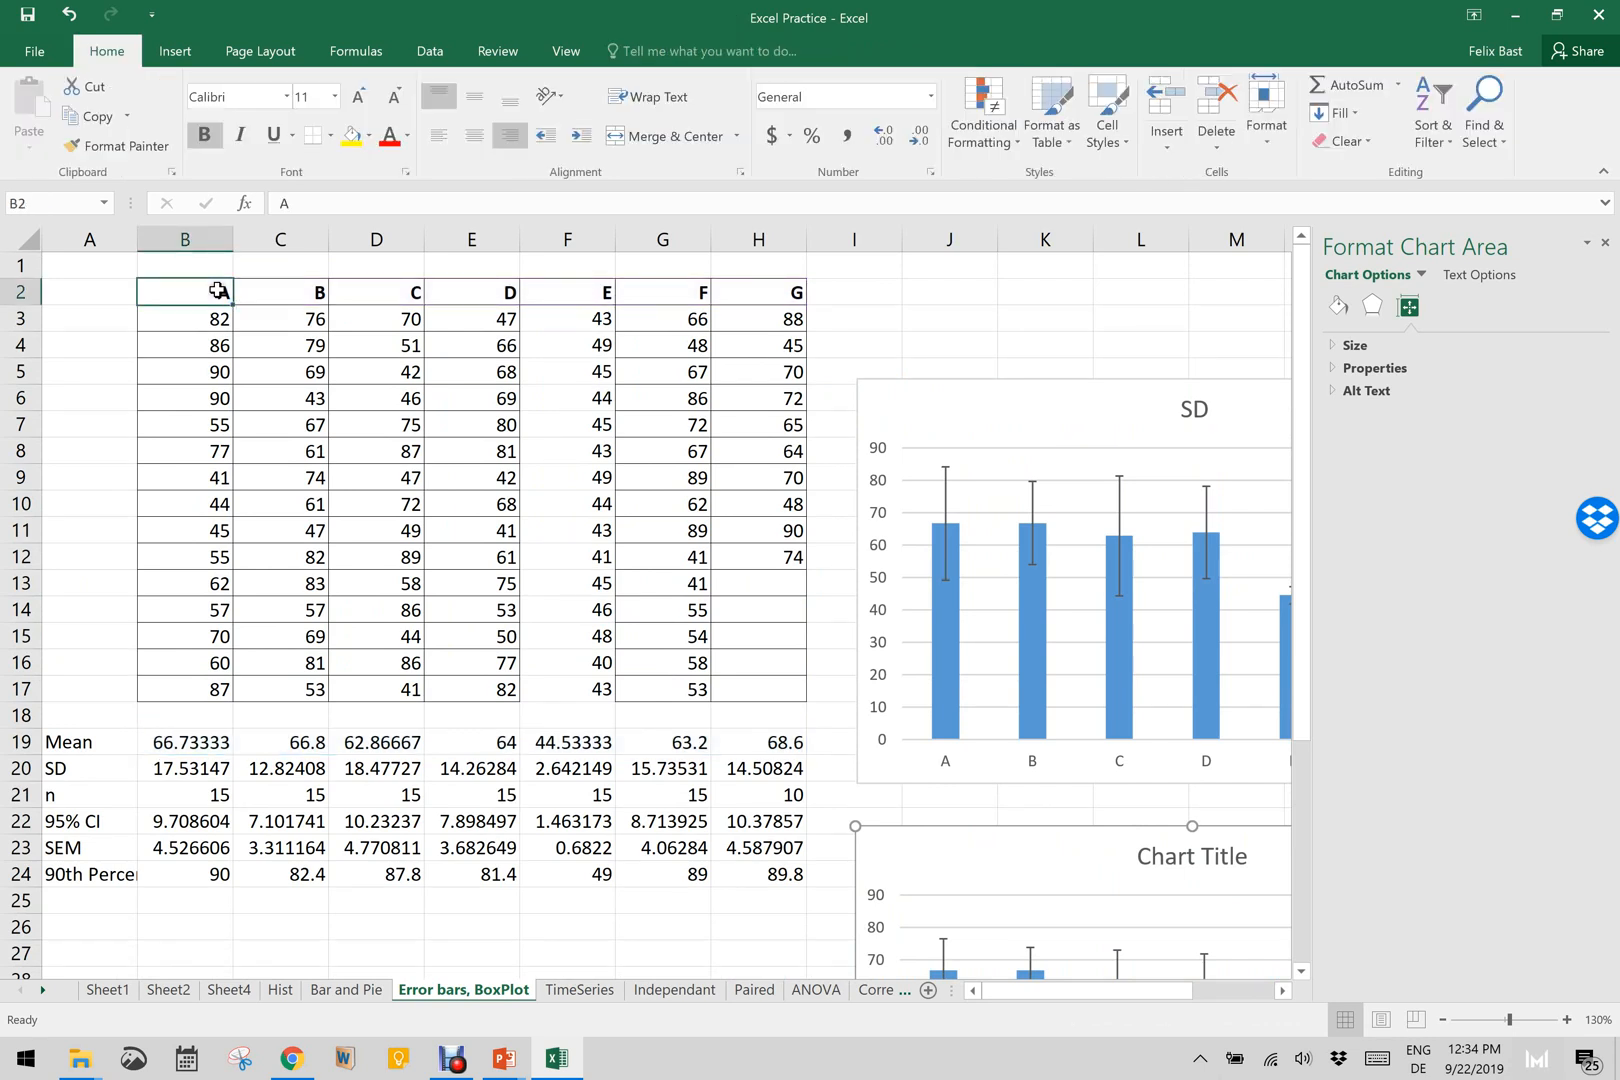
pyautogui.moveTo(217, 290); pyautogui.dragTo(757, 688)
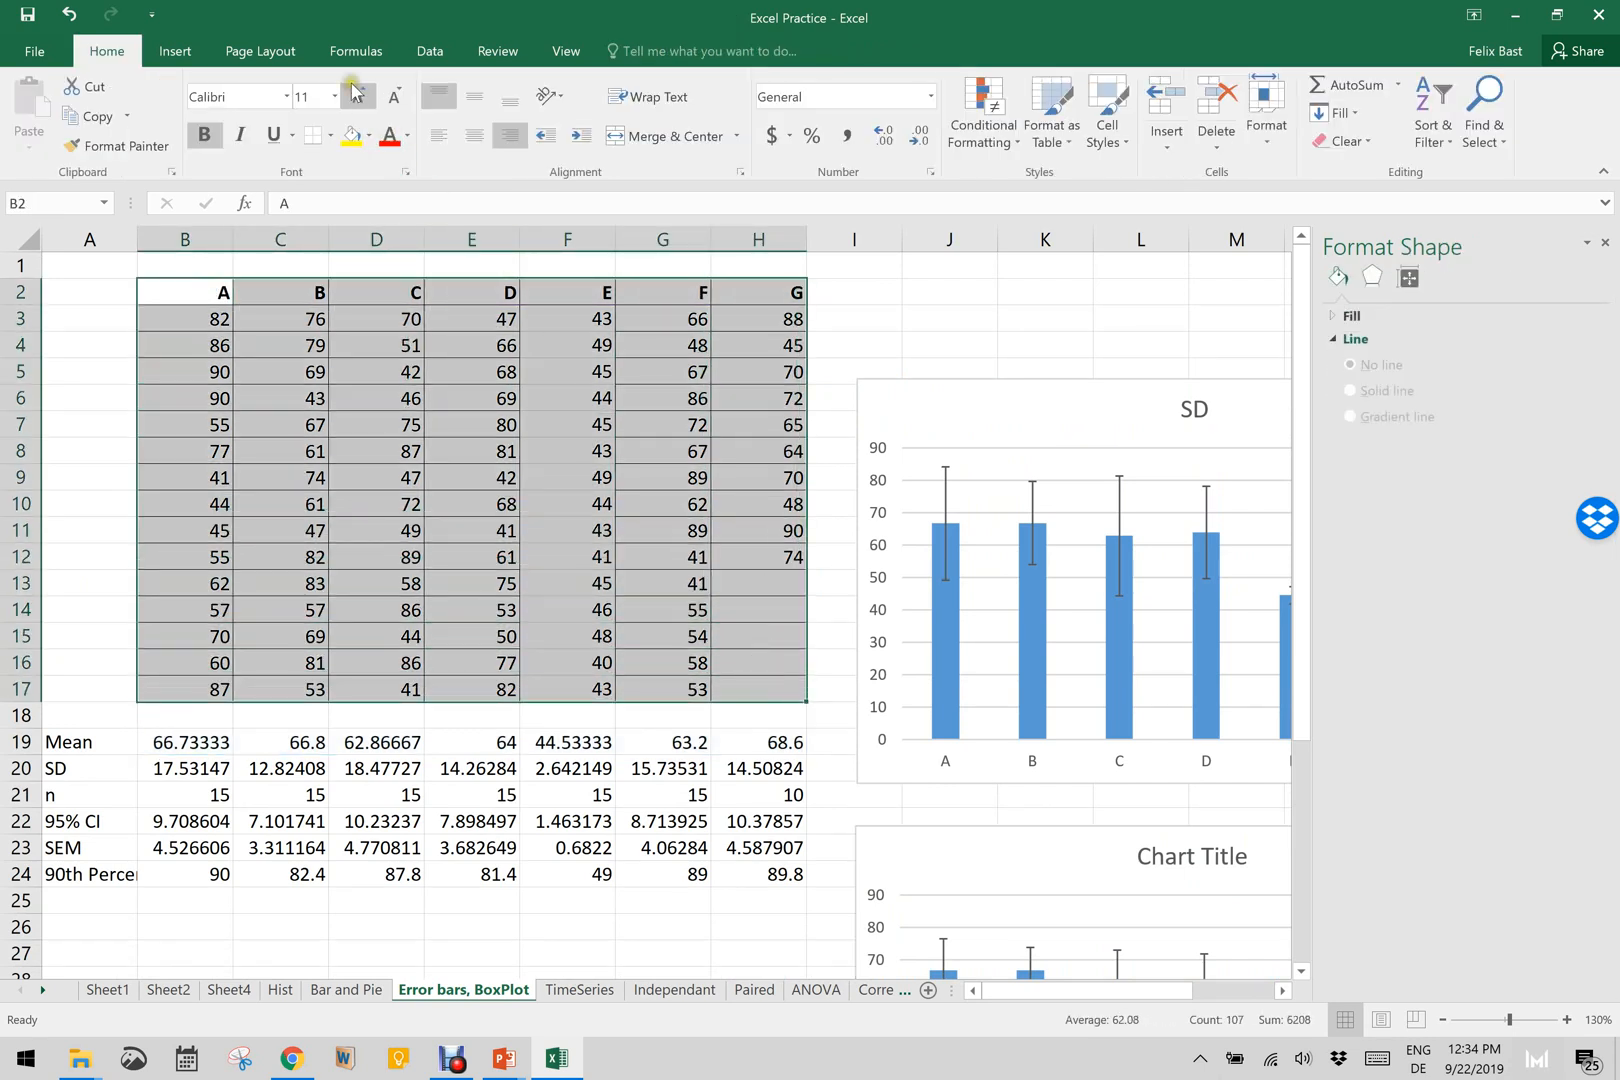
pyautogui.click(184, 55)
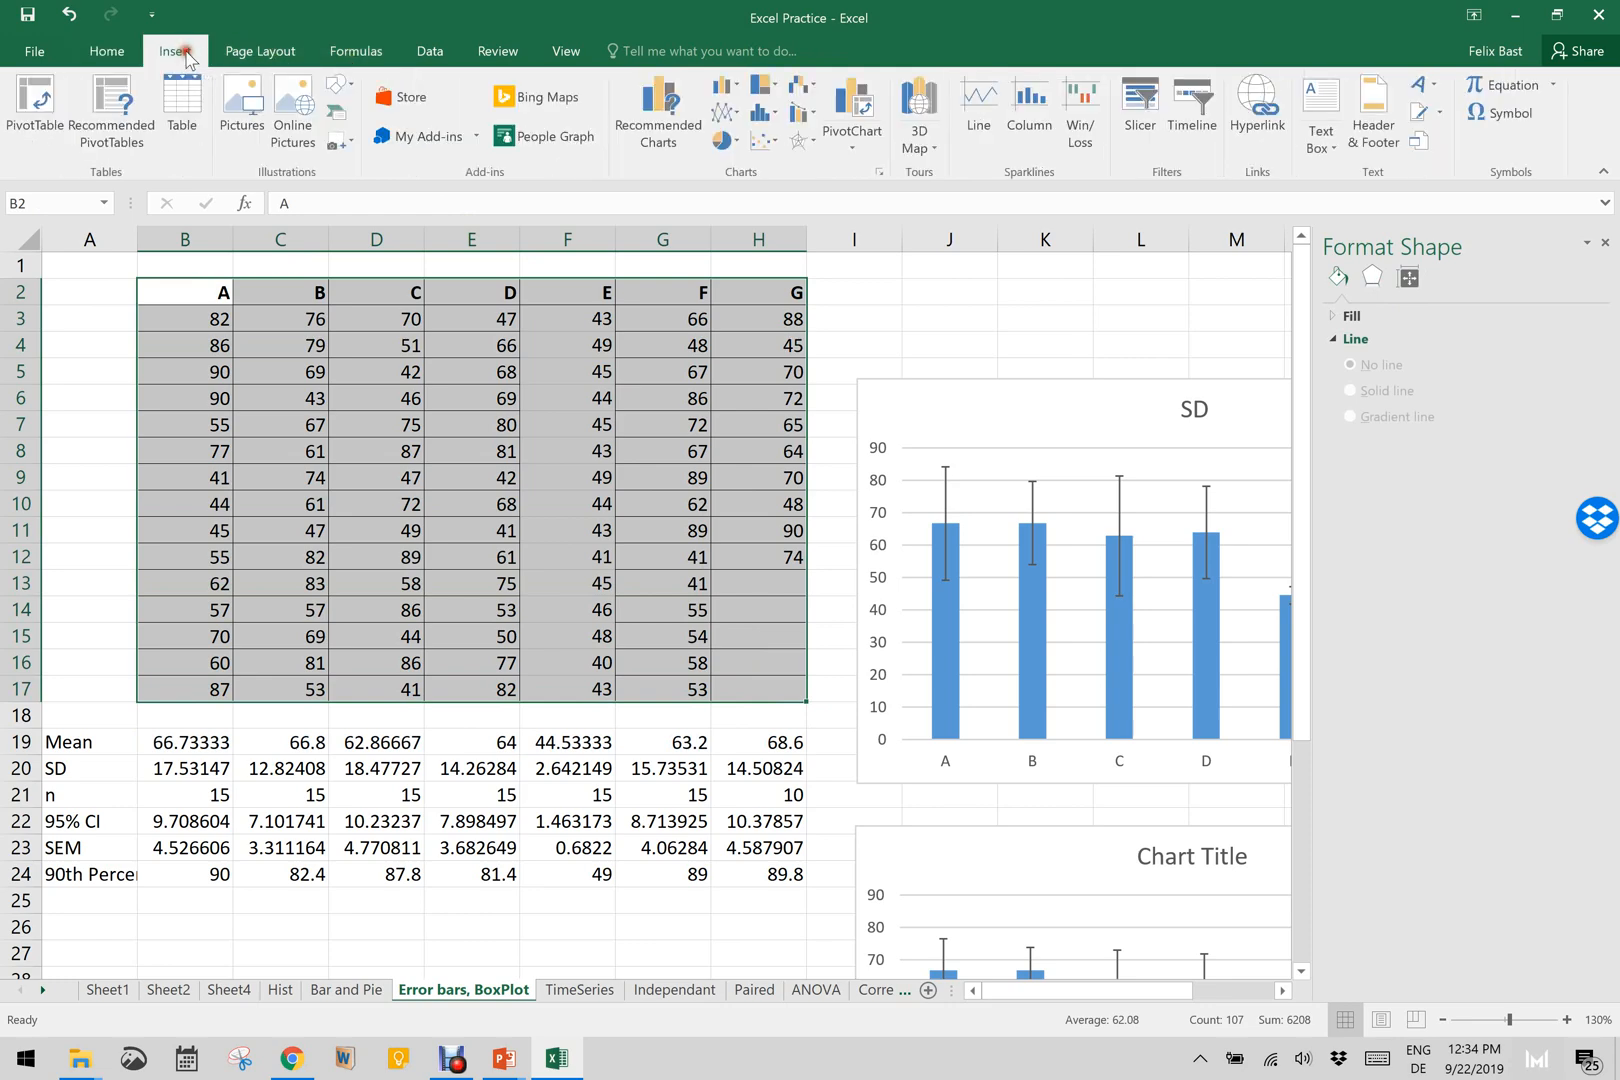
pyautogui.click(671, 150)
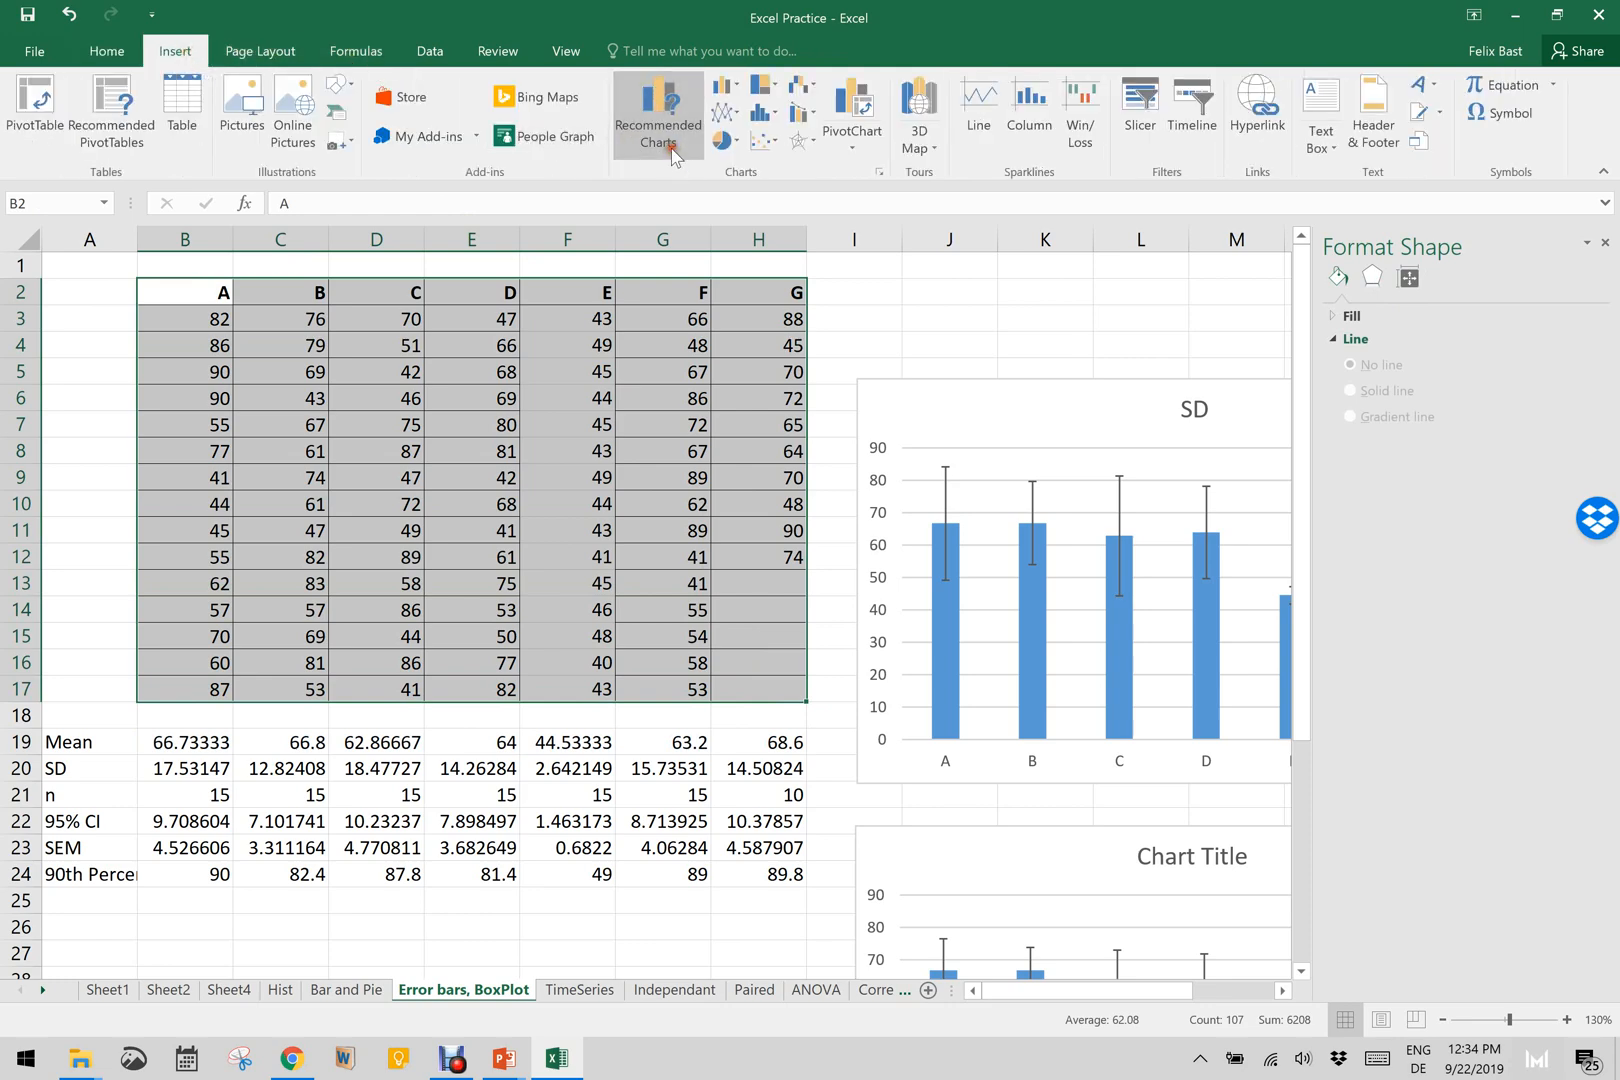
pyautogui.click(617, 243)
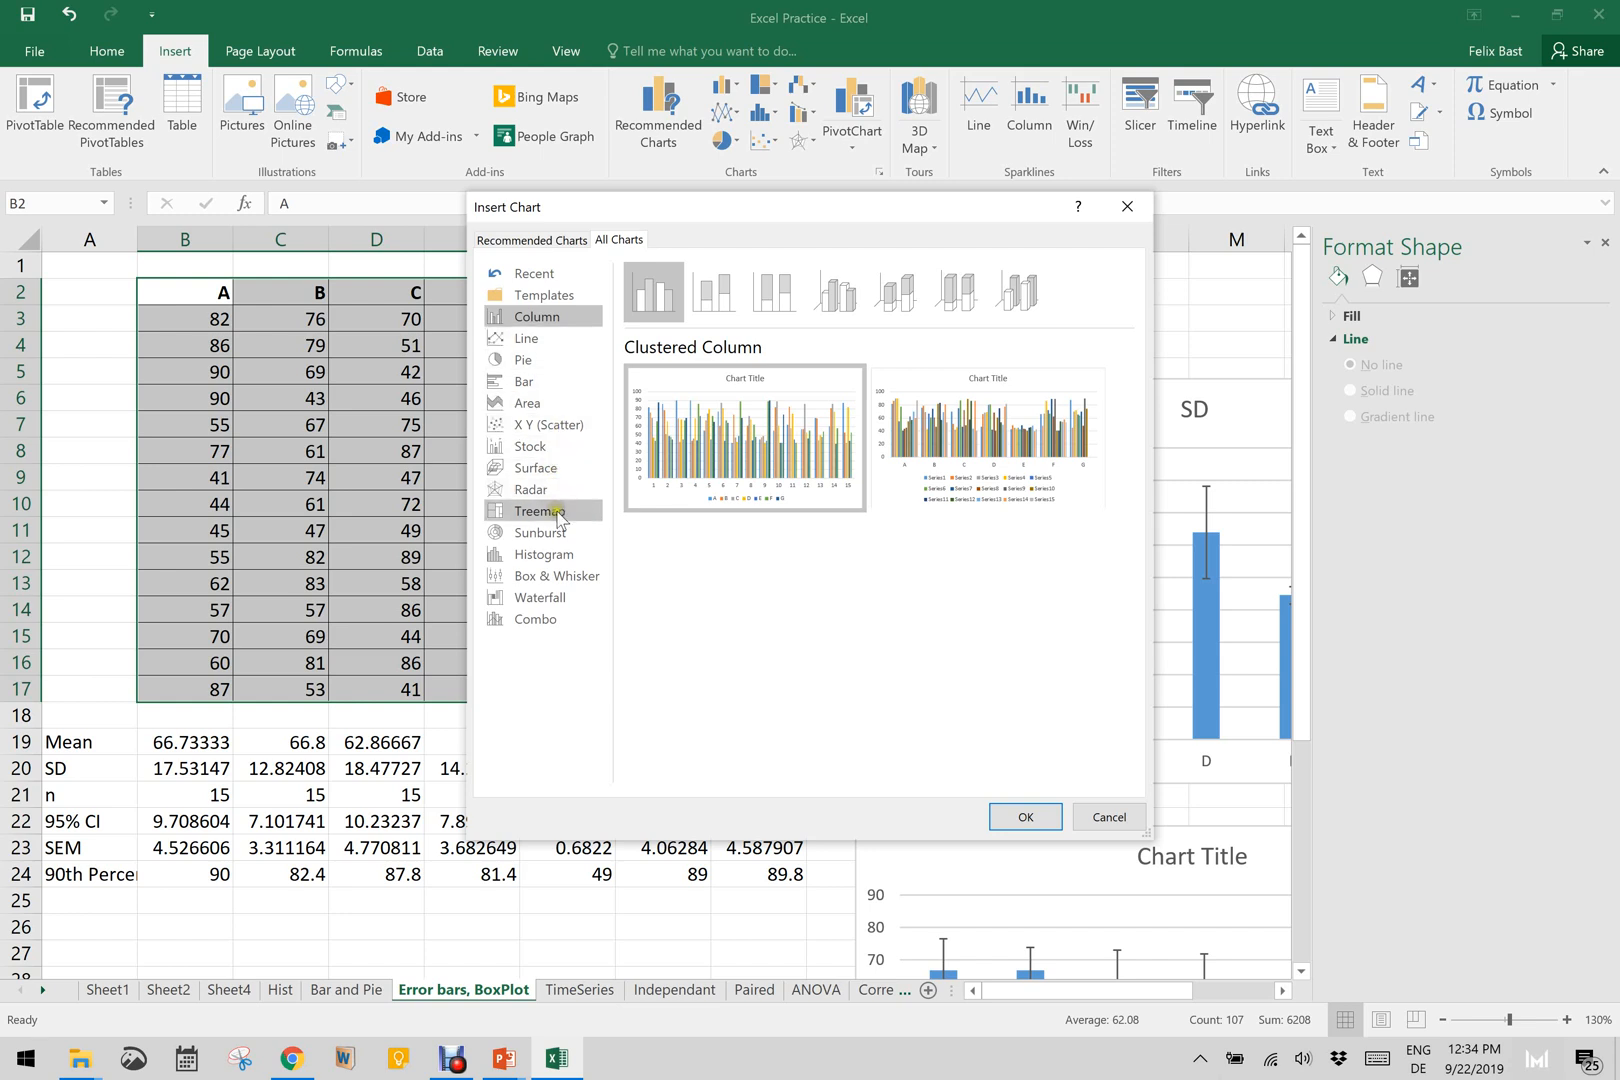
pyautogui.click(563, 579)
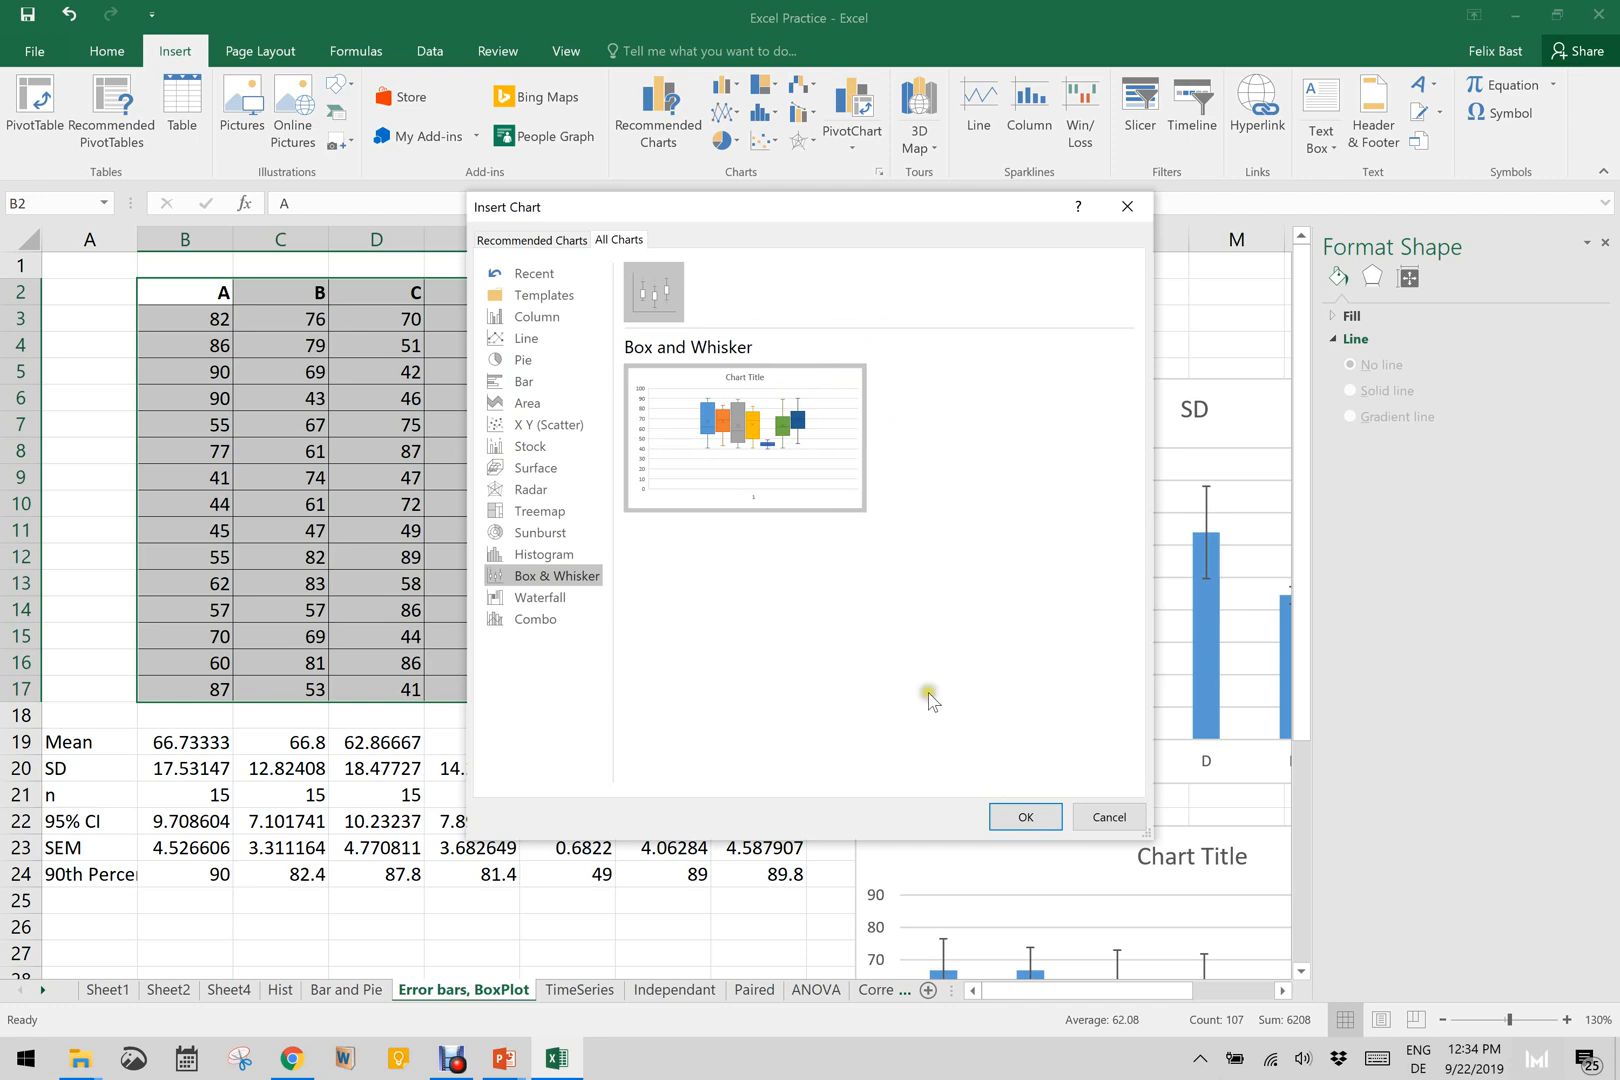
pyautogui.click(1022, 817)
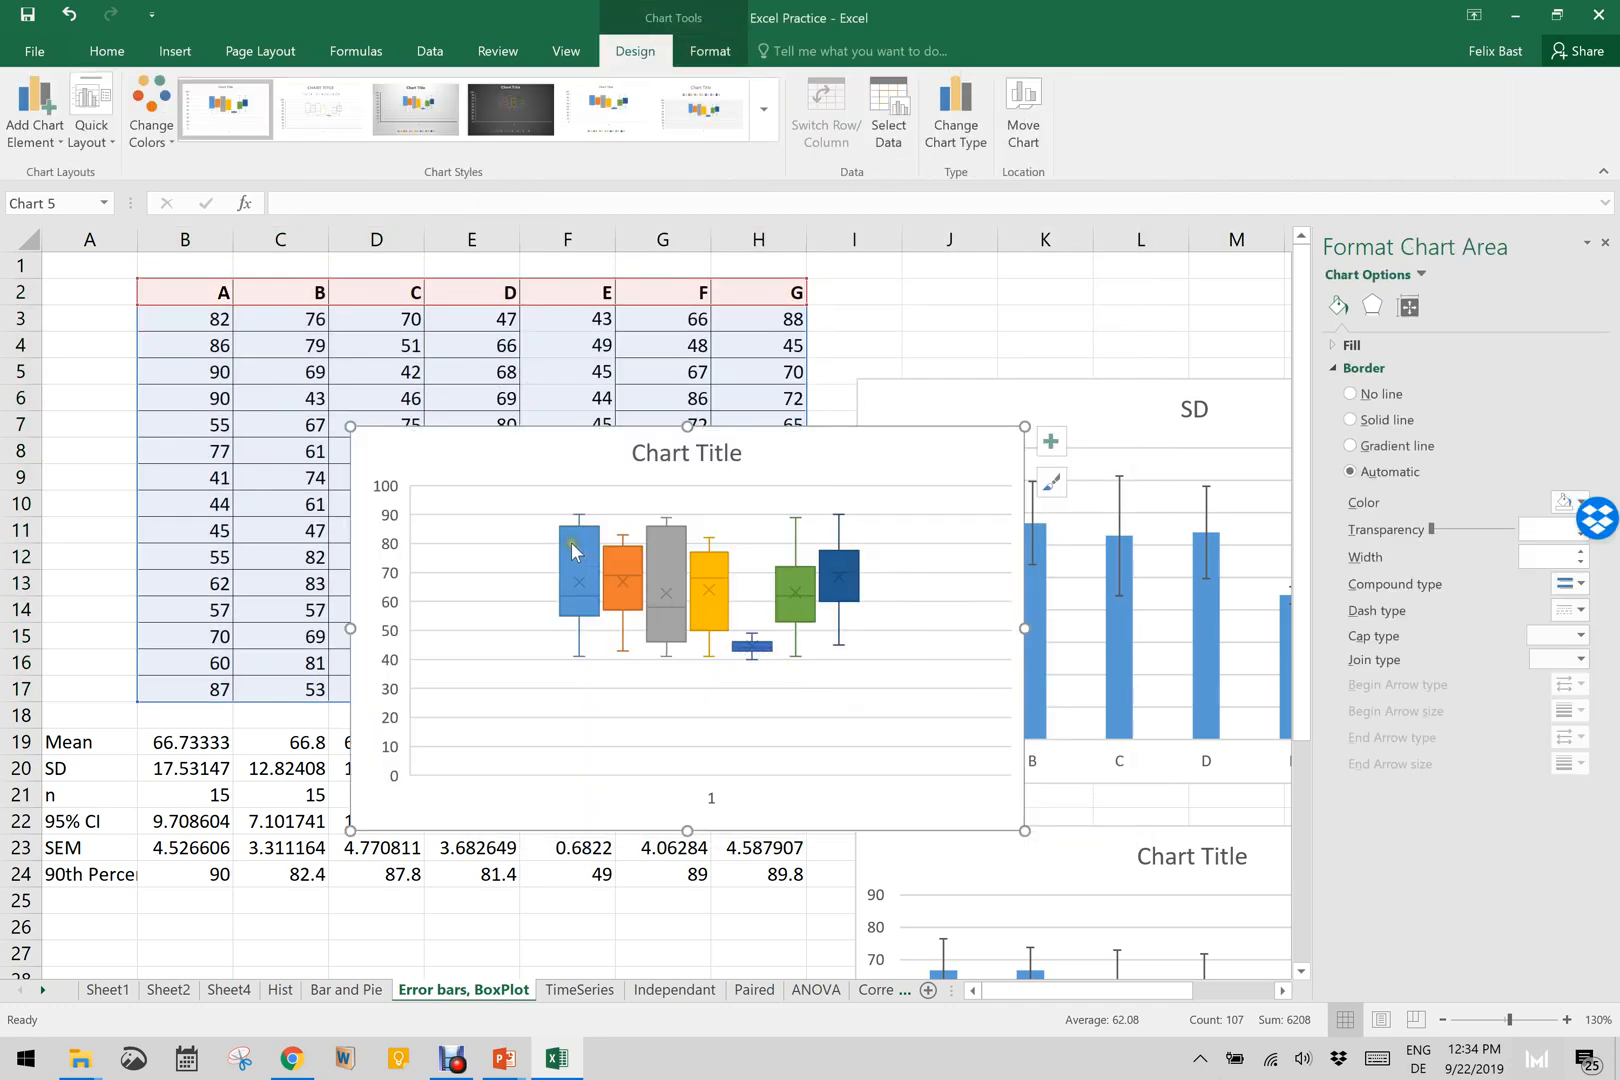
pyautogui.moveTo(595, 580)
pyautogui.moveTo(567, 539)
# Step: On the TimeSeries sheet, insert a Line with Markers chart from the Year, India and Japan literacy columns, A1:B13 and D1:D13, using the first layout variant
pyautogui.click(598, 990)
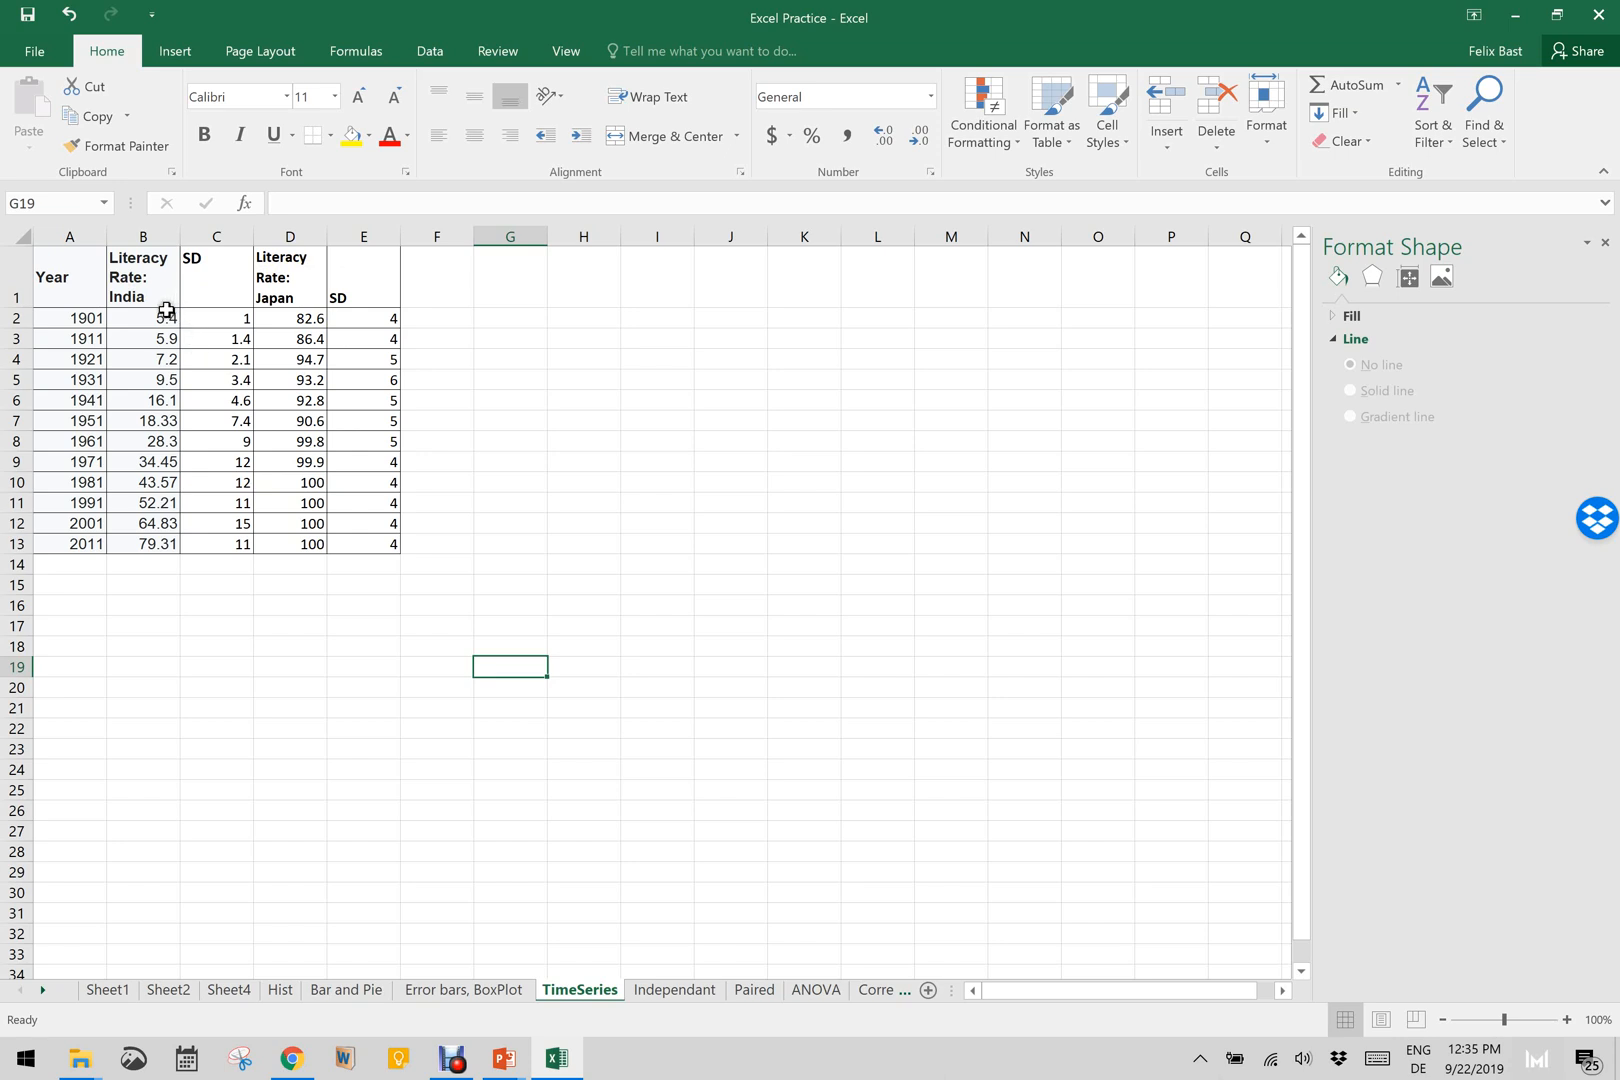
pyautogui.moveTo(75, 279); pyautogui.dragTo(140, 556)
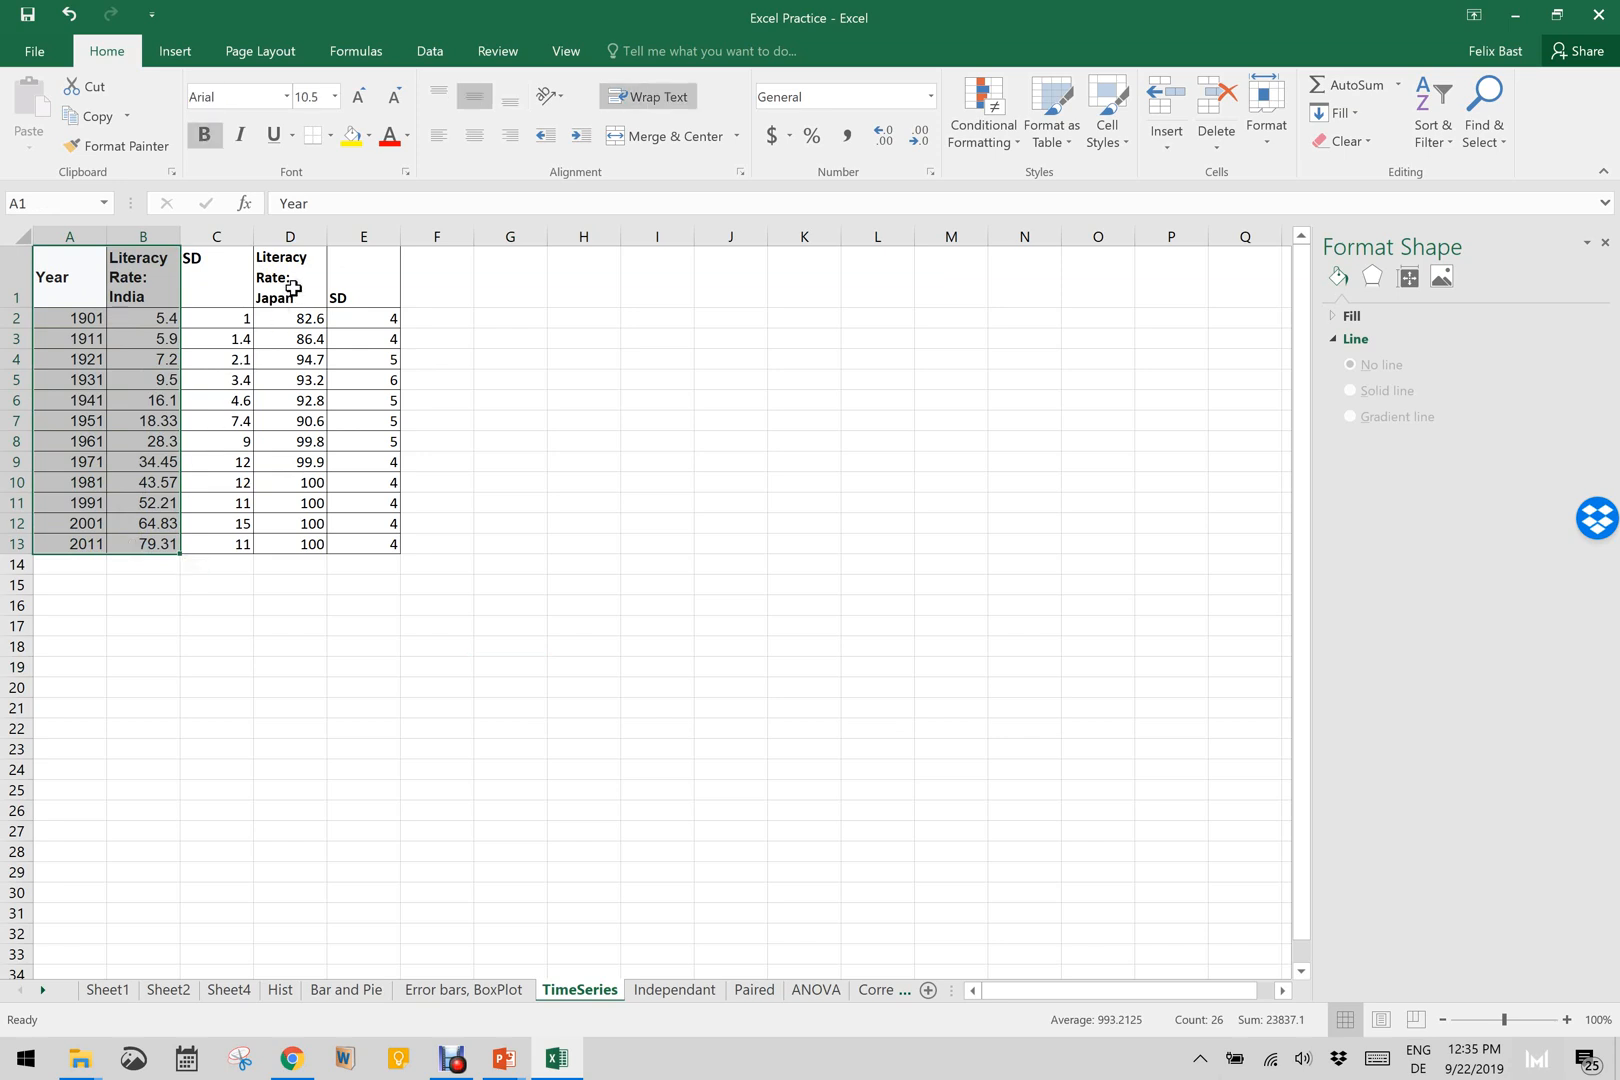
pyautogui.moveTo(291, 274); pyautogui.dragTo(293, 542)
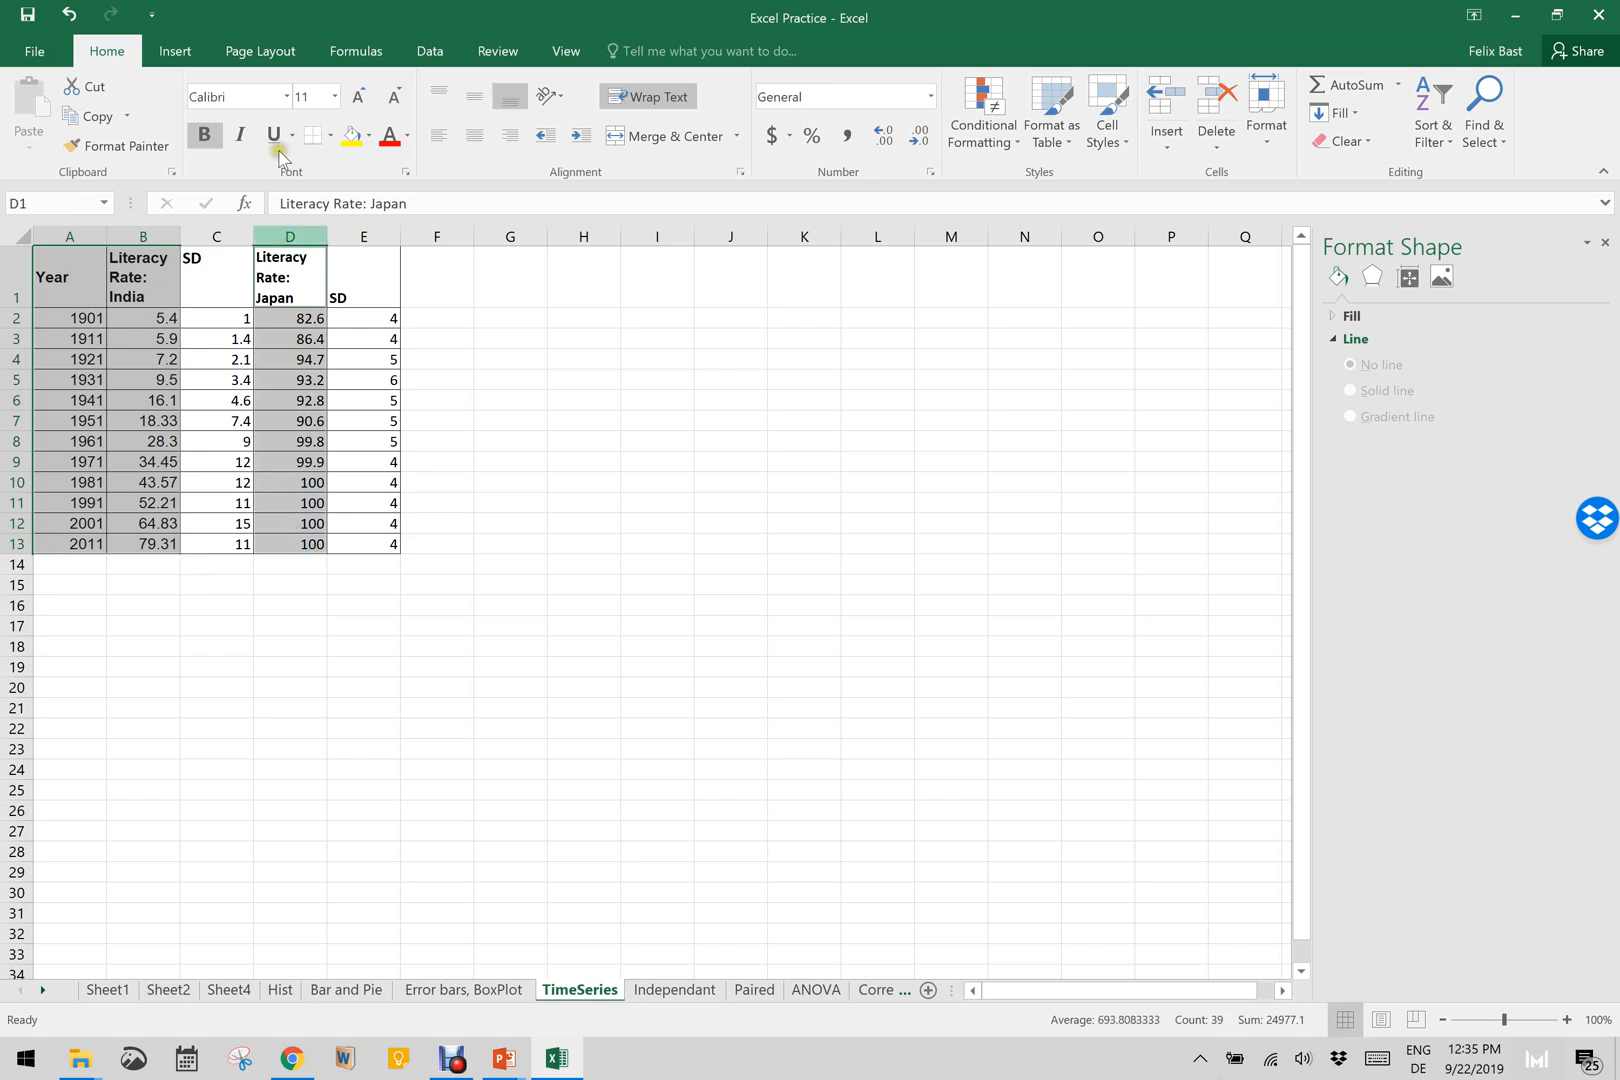
pyautogui.click(175, 51)
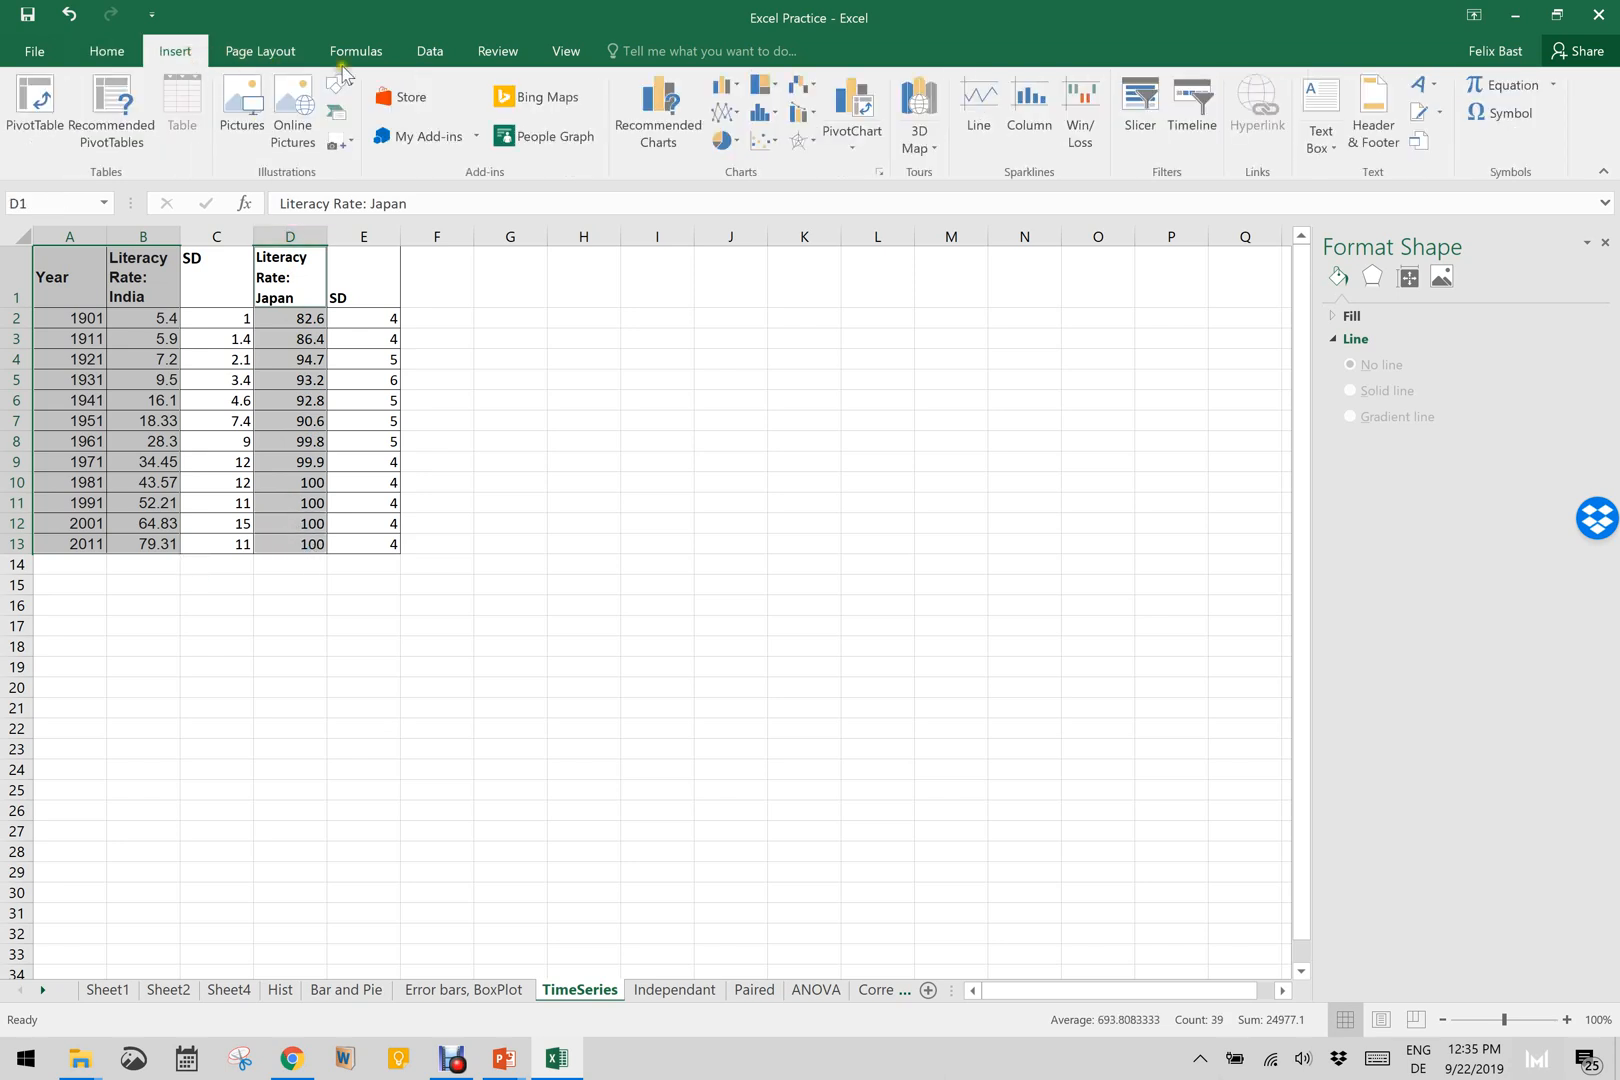
pyautogui.click(642, 134)
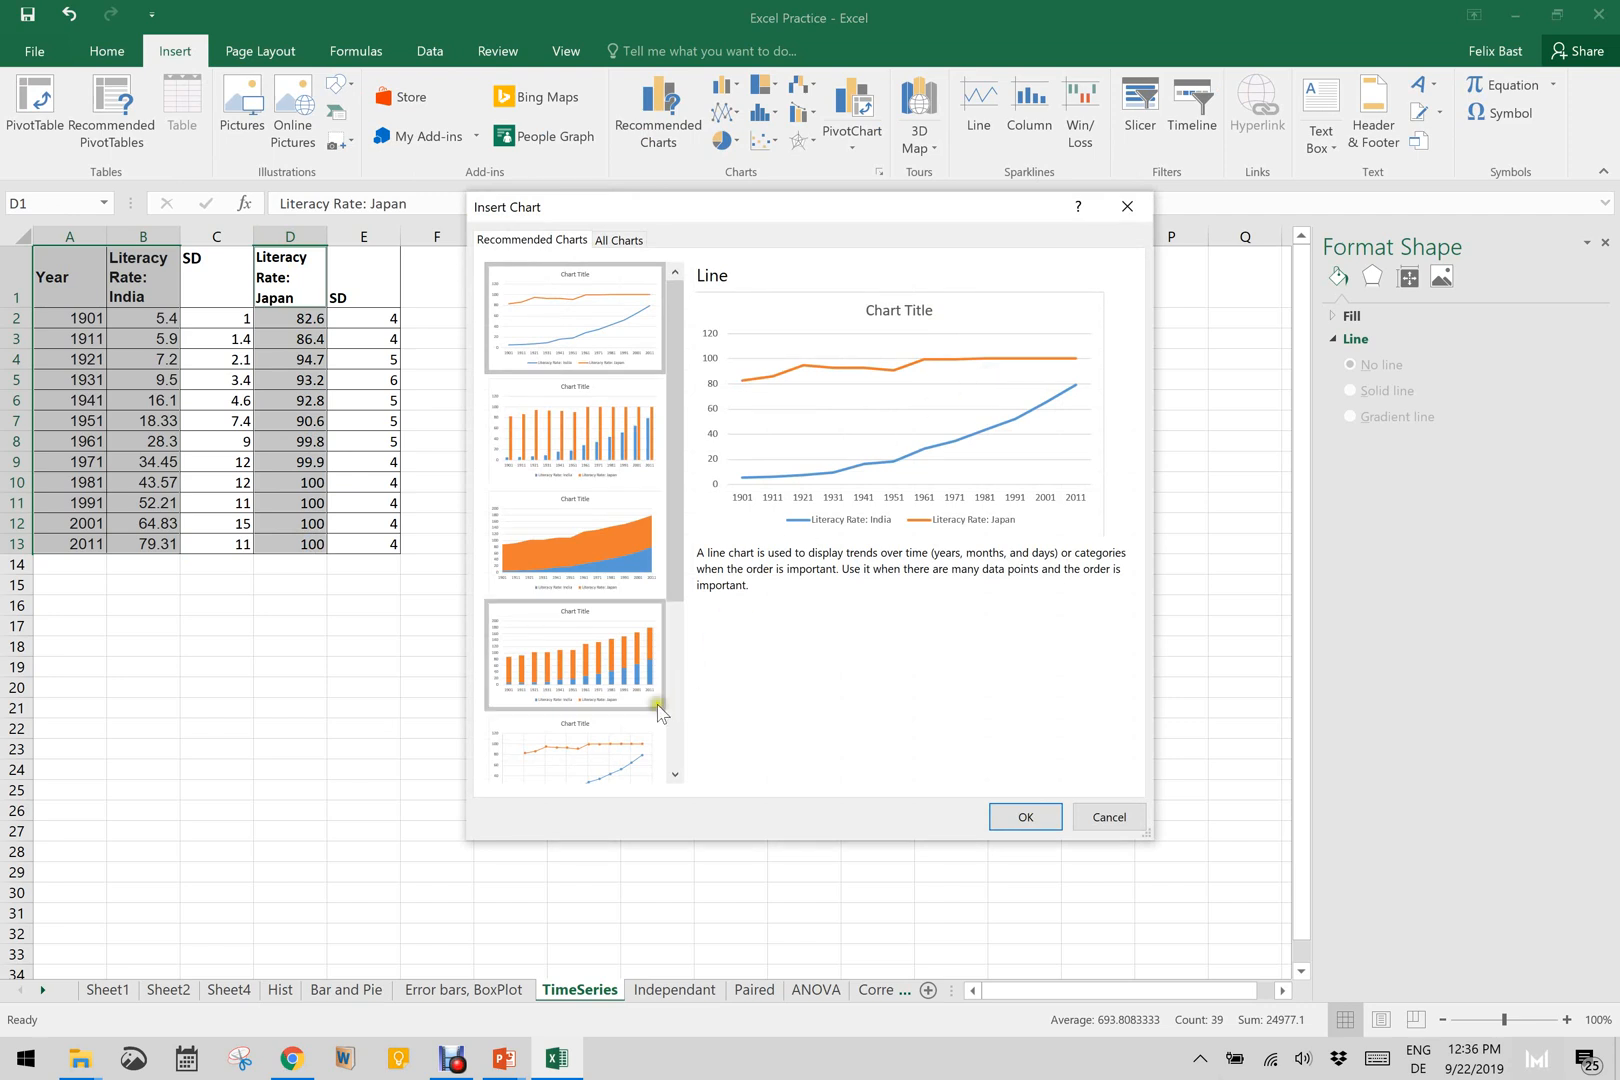
pyautogui.click(602, 750)
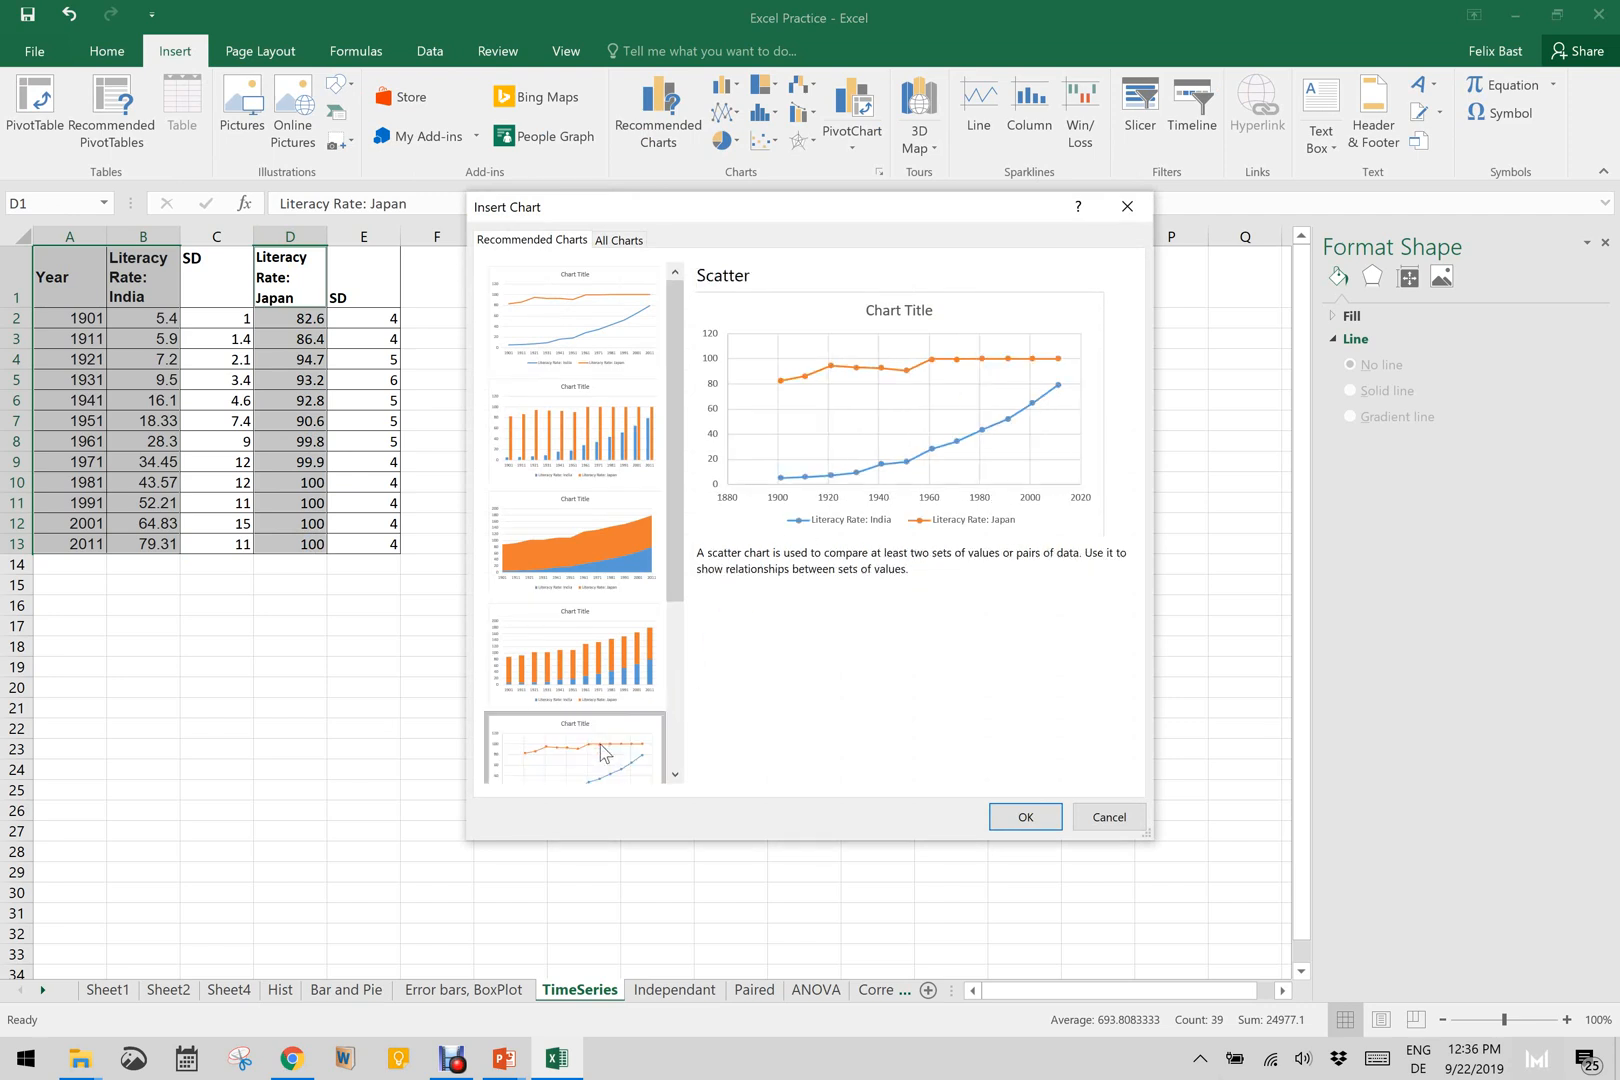
pyautogui.click(620, 240)
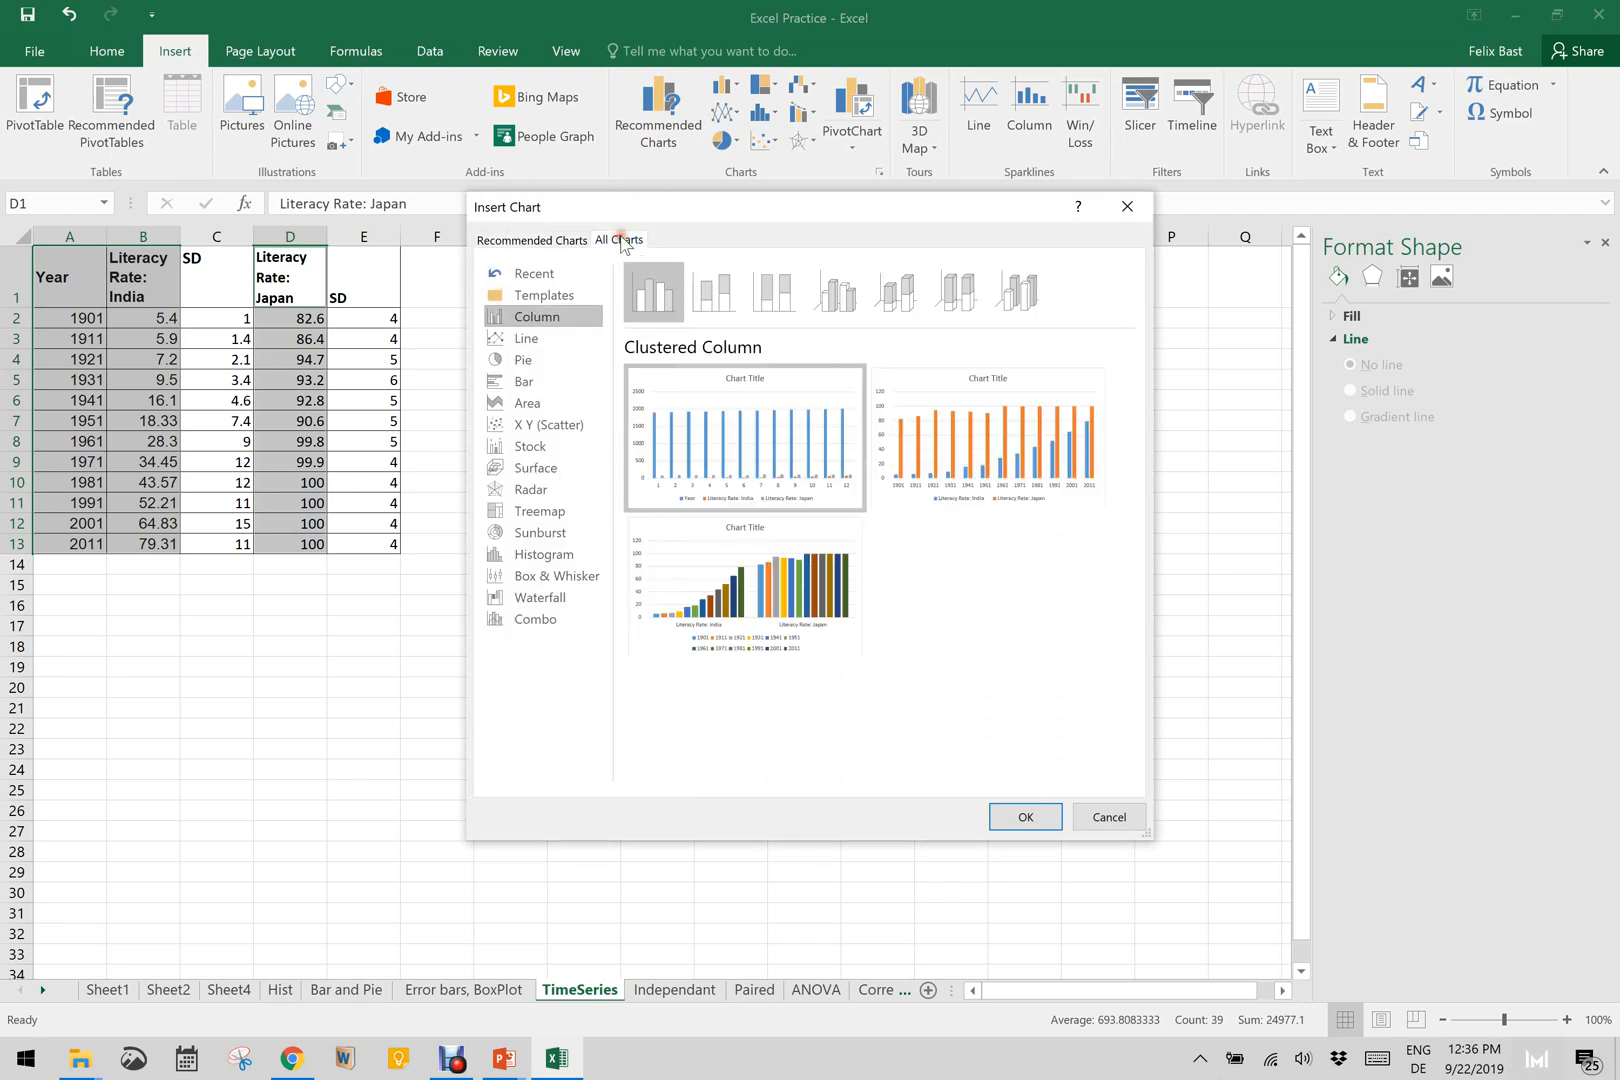
pyautogui.click(527, 341)
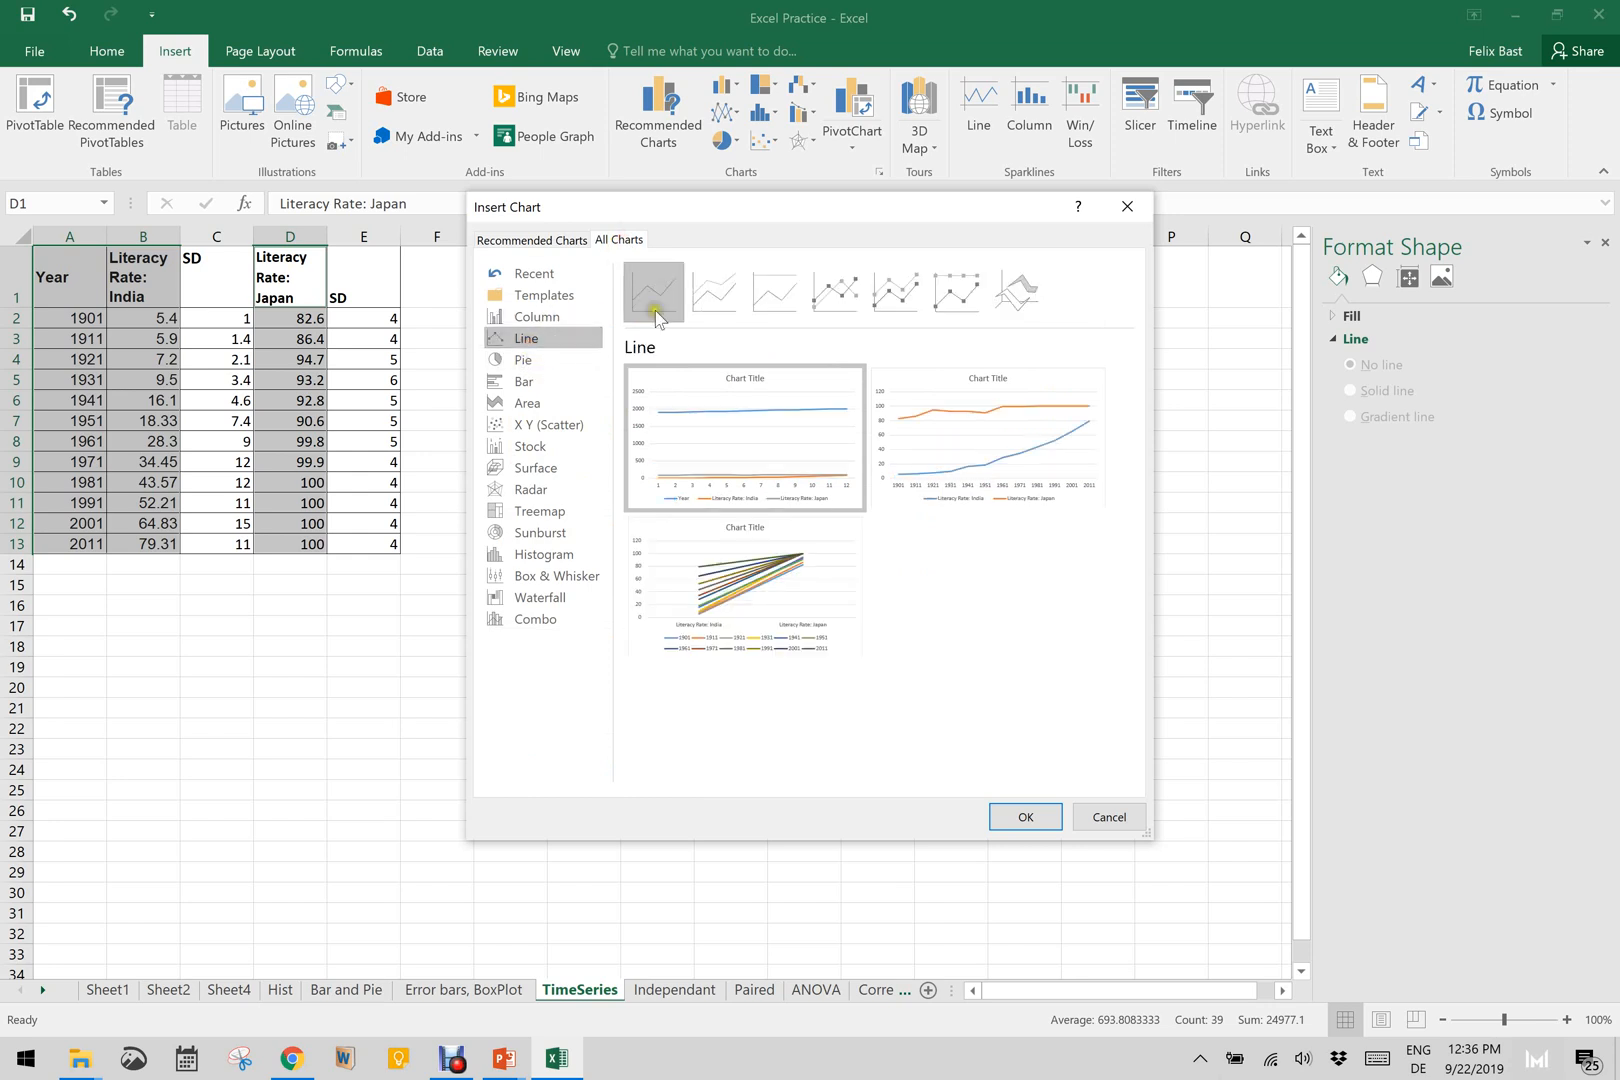
pyautogui.click(846, 297)
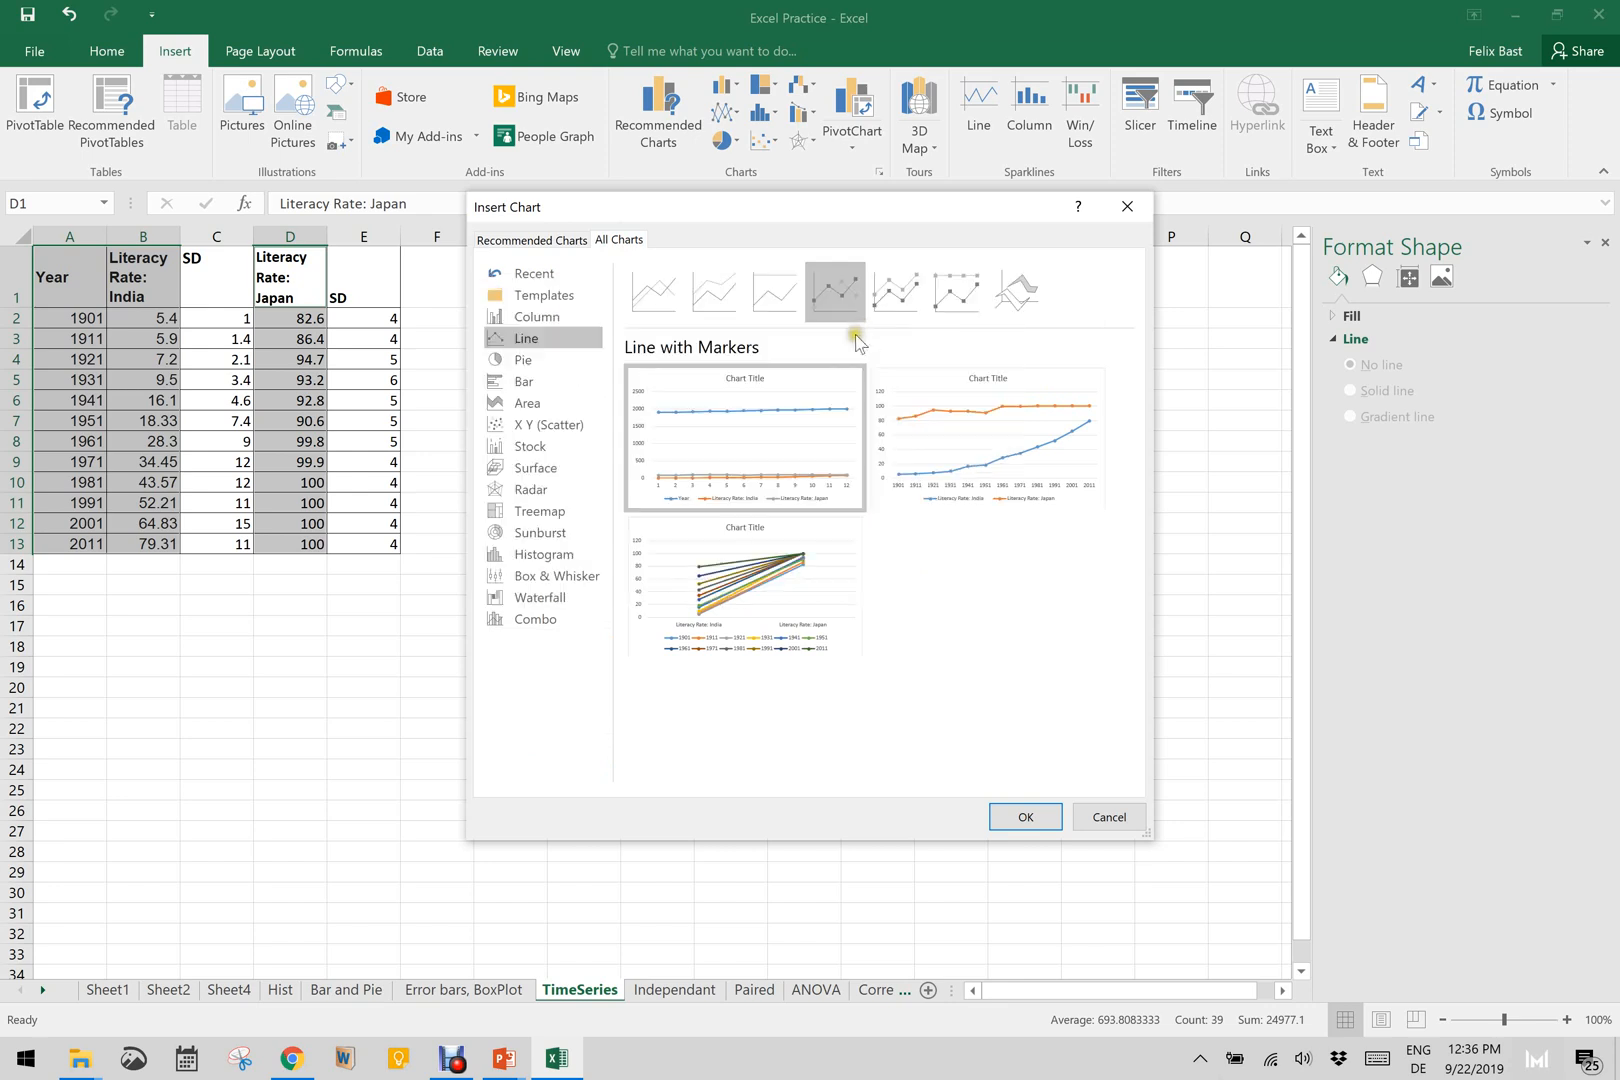
pyautogui.moveTo(1003, 508)
pyautogui.click(1025, 817)
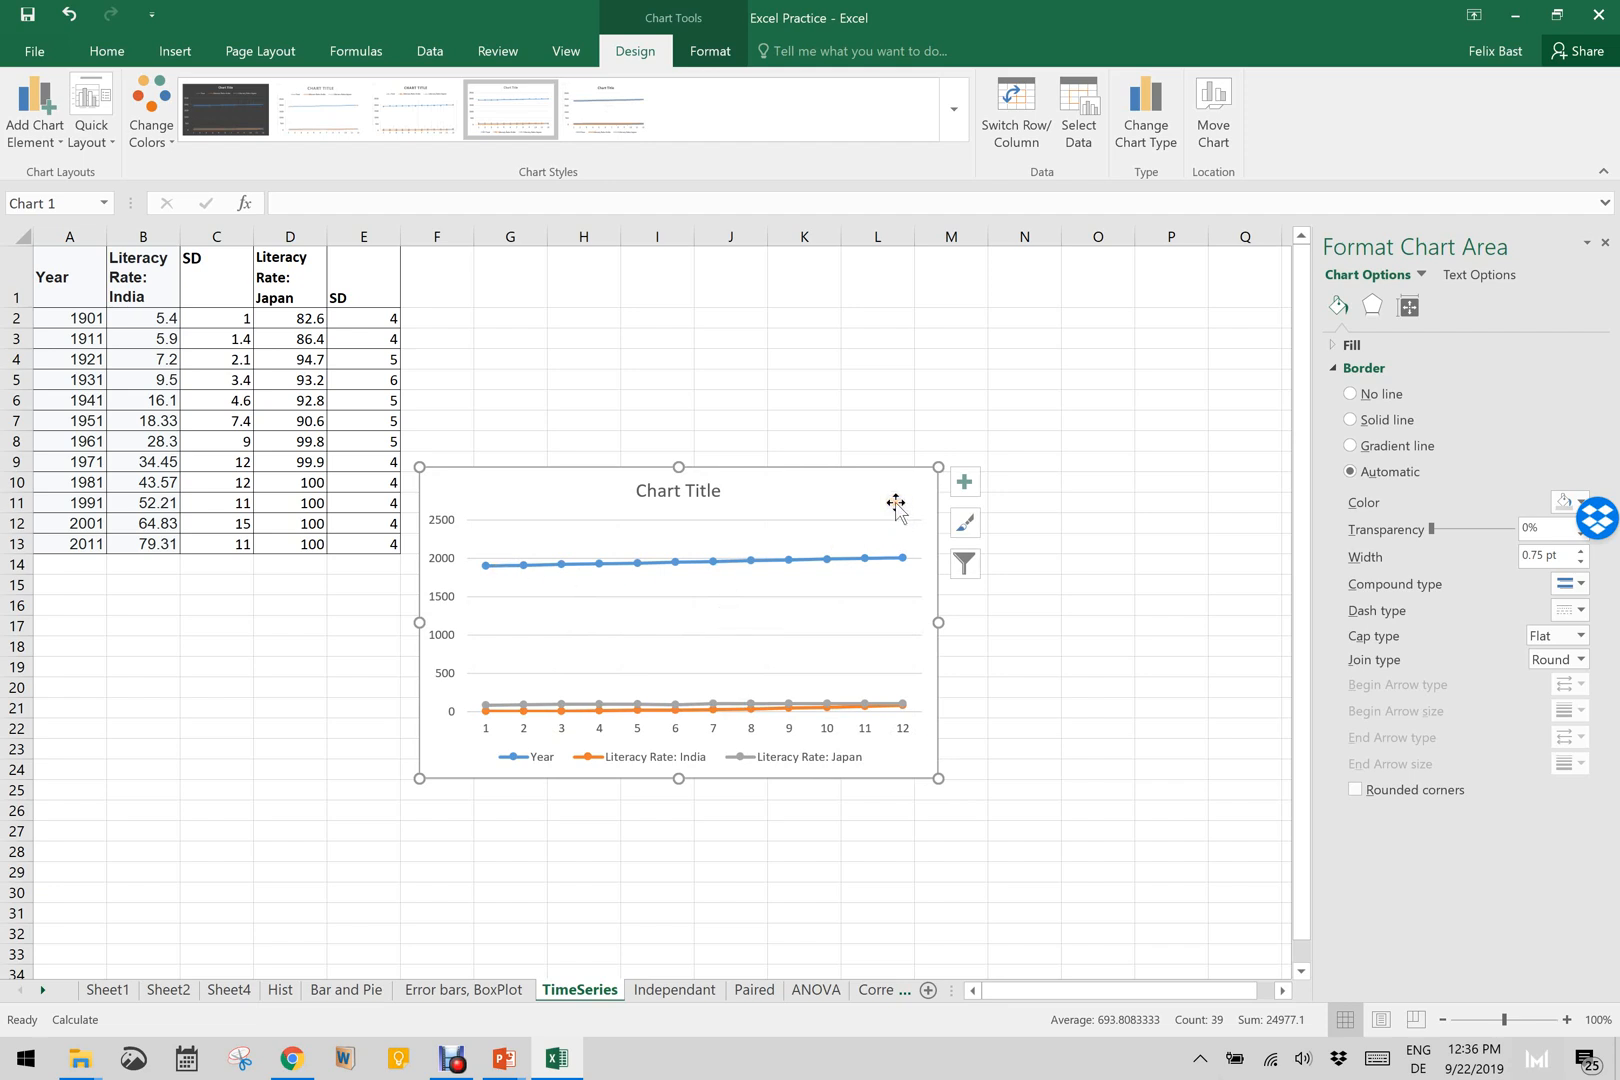
# Step: Replace the line chart with the recommended Scatter chart of the India and Japan literacy rates against year
pyautogui.press('Delete')
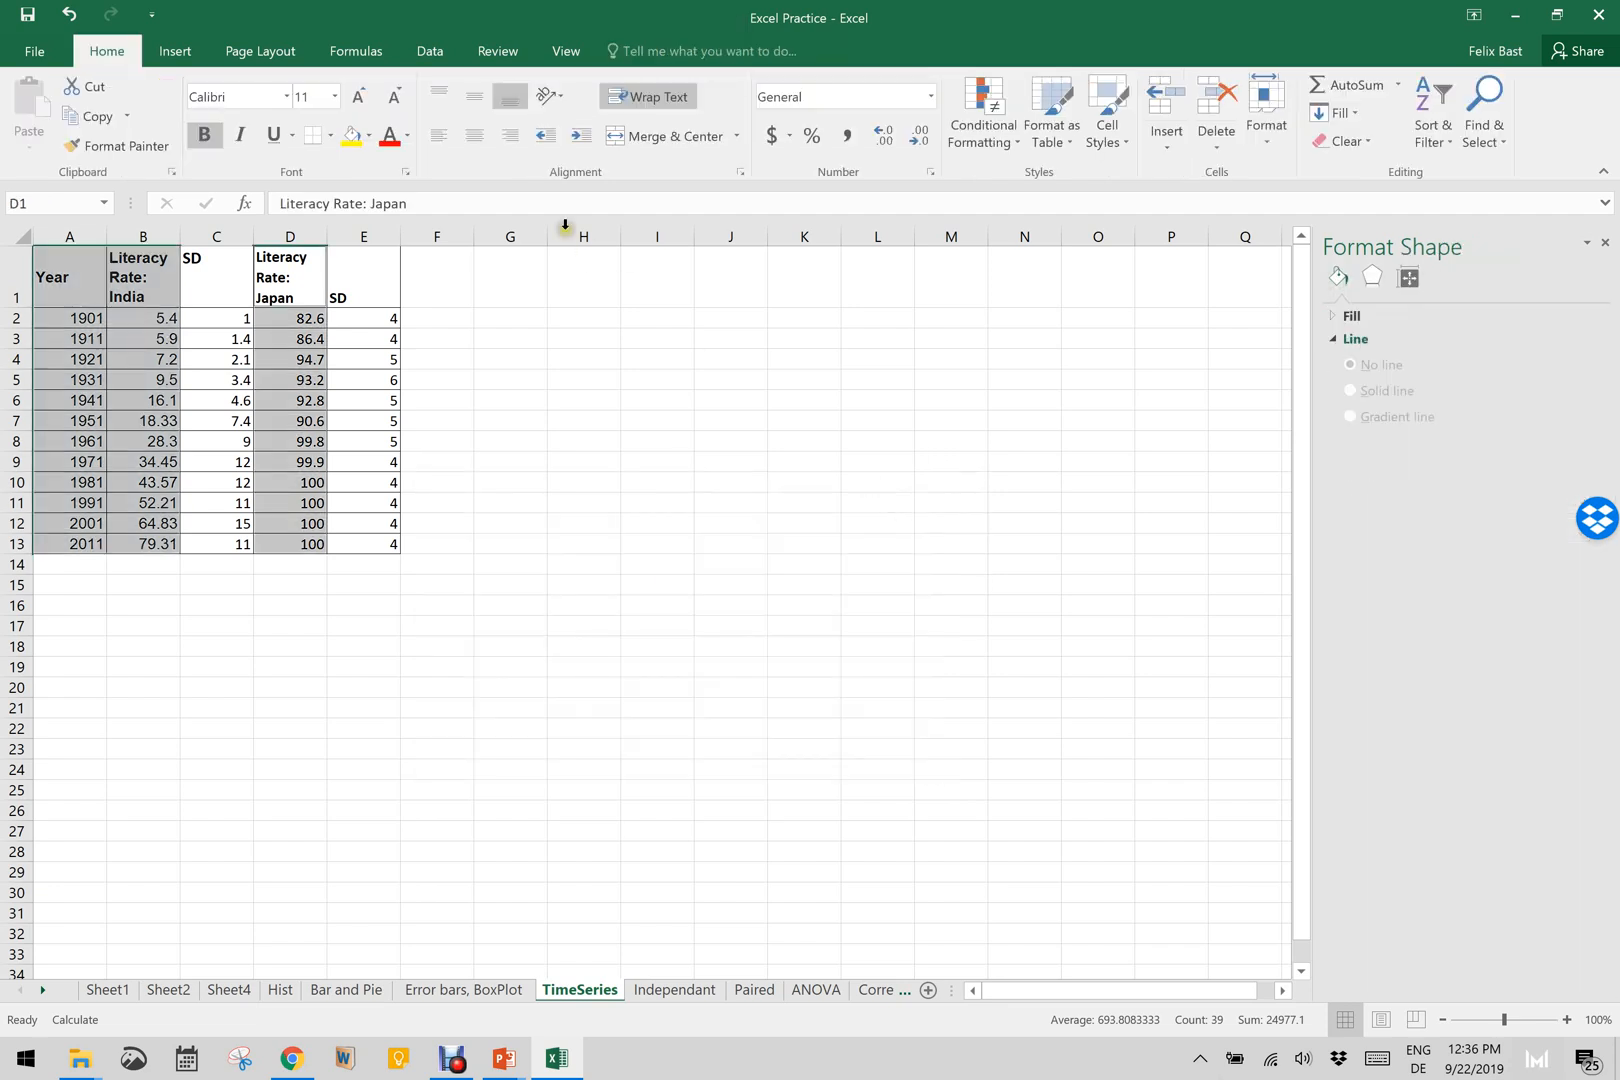
pyautogui.click(172, 53)
pyautogui.click(670, 120)
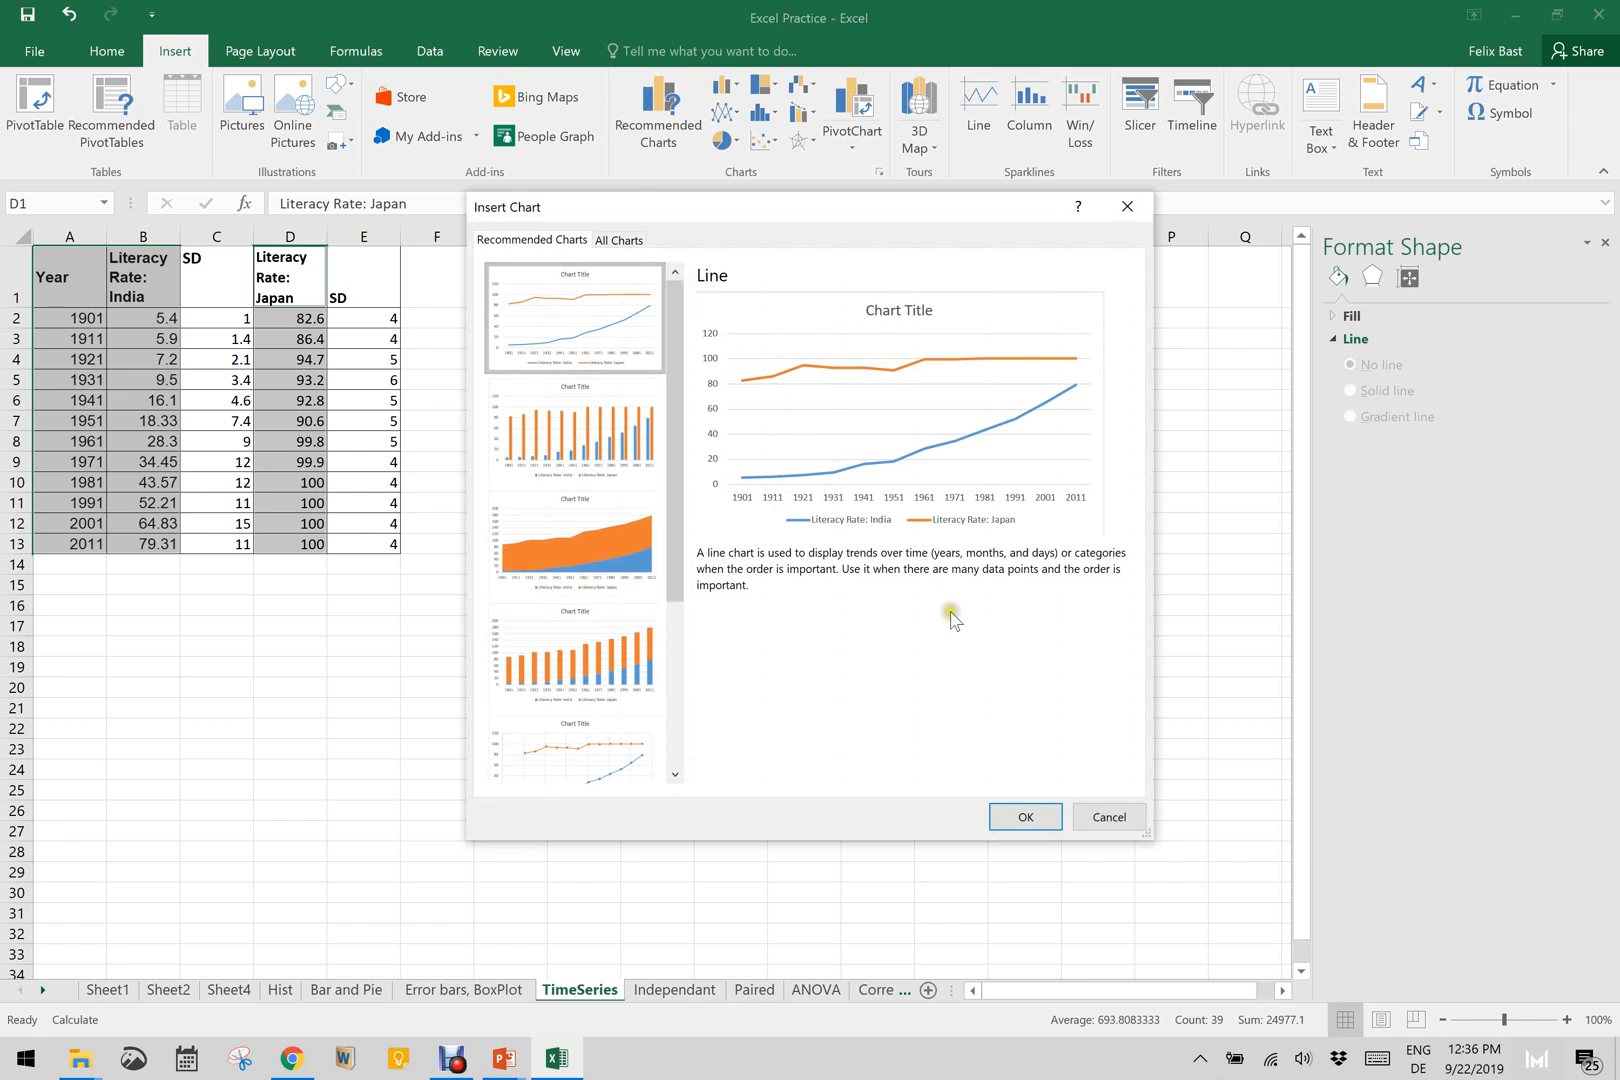
pyautogui.click(612, 737)
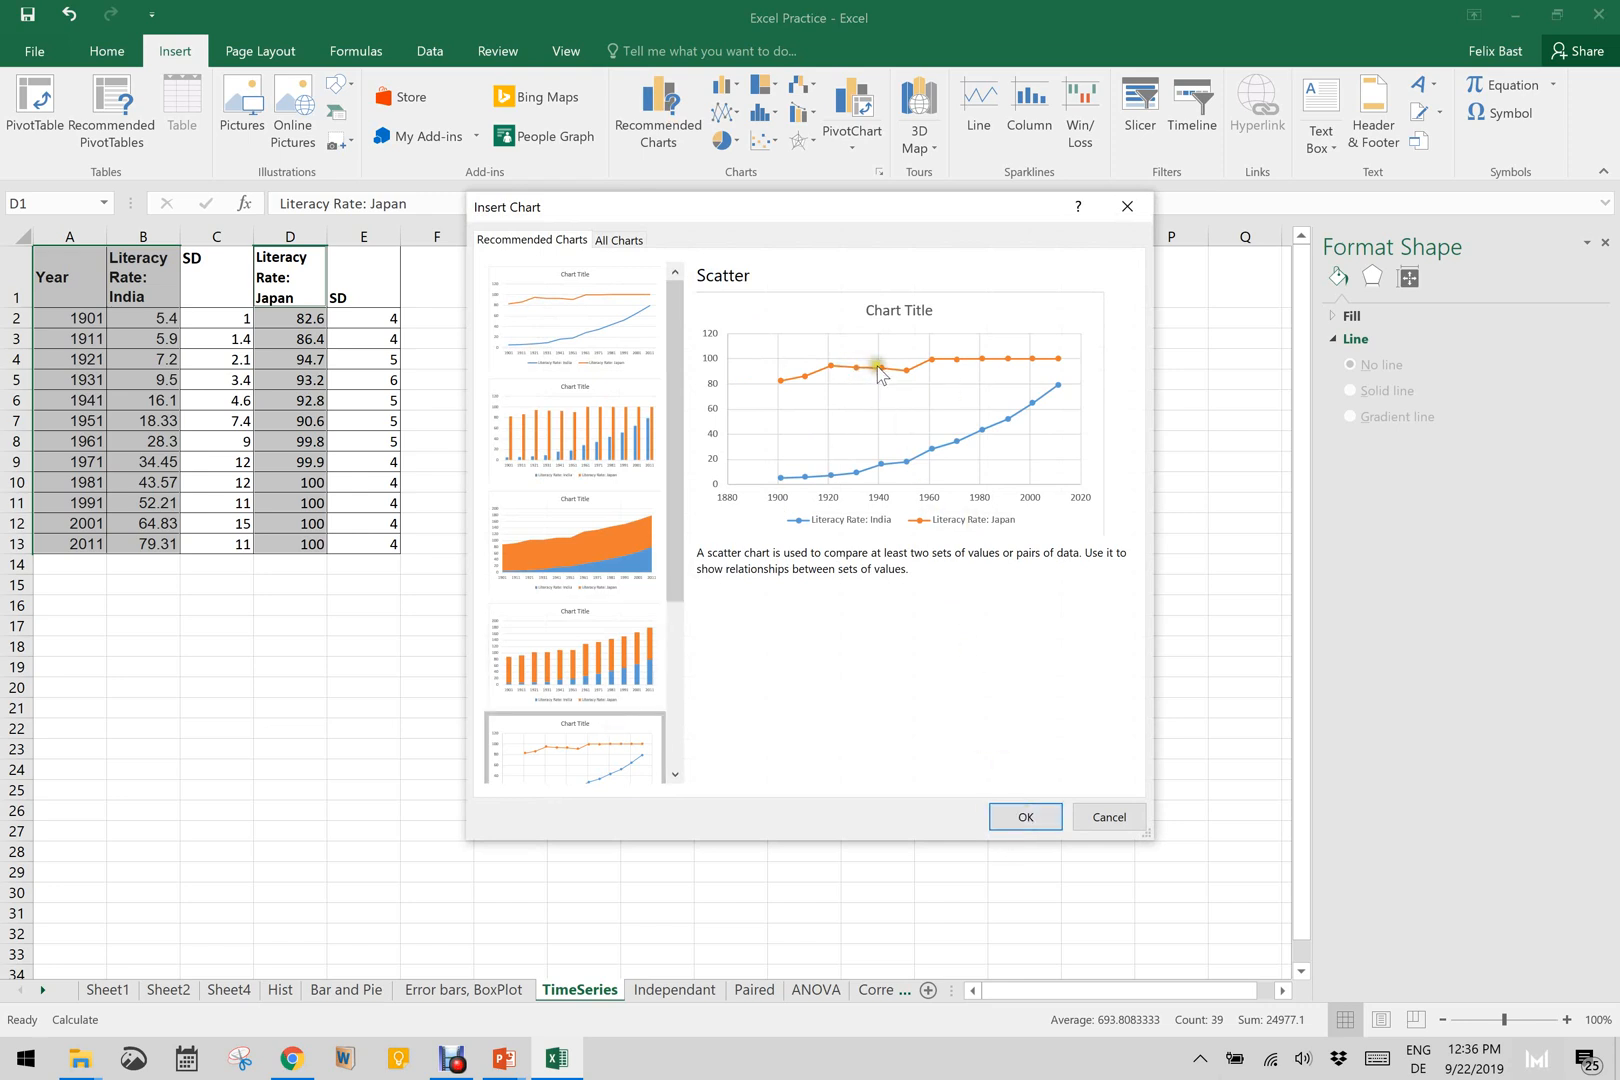
pyautogui.click(1027, 818)
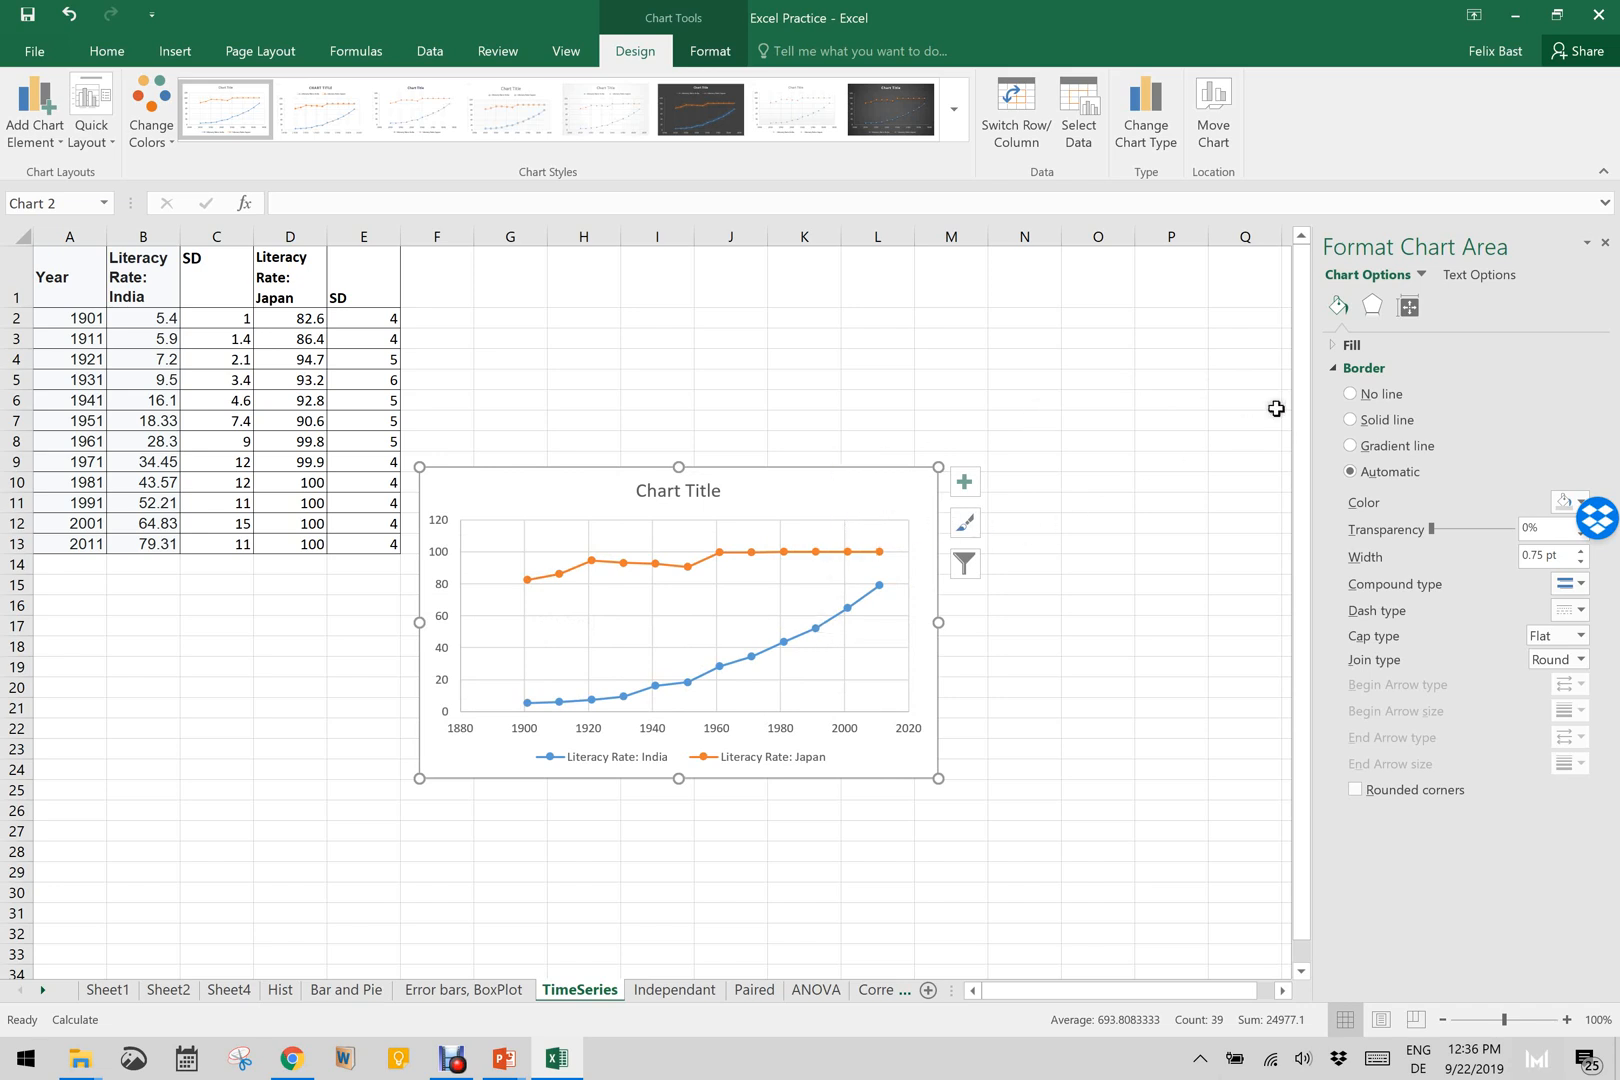
# Step: Add error bars to the Literacy Rate: India series and set their error amount to Custom
pyautogui.click(48, 130)
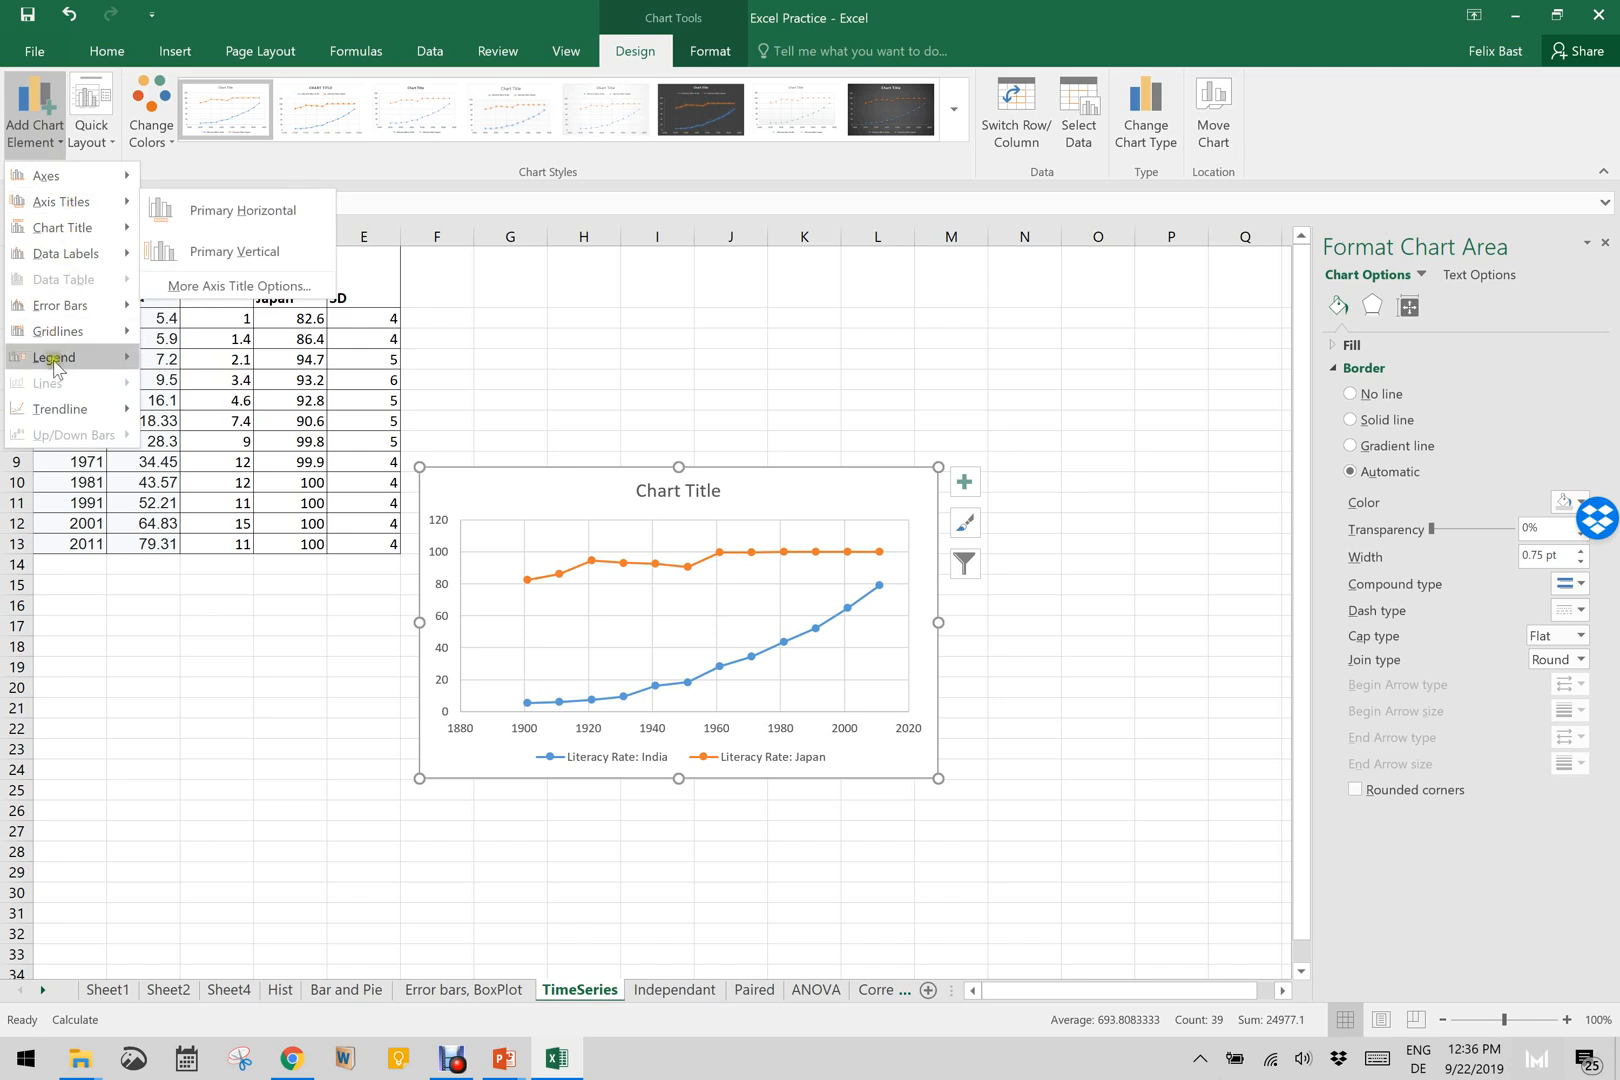
pyautogui.moveTo(108, 409)
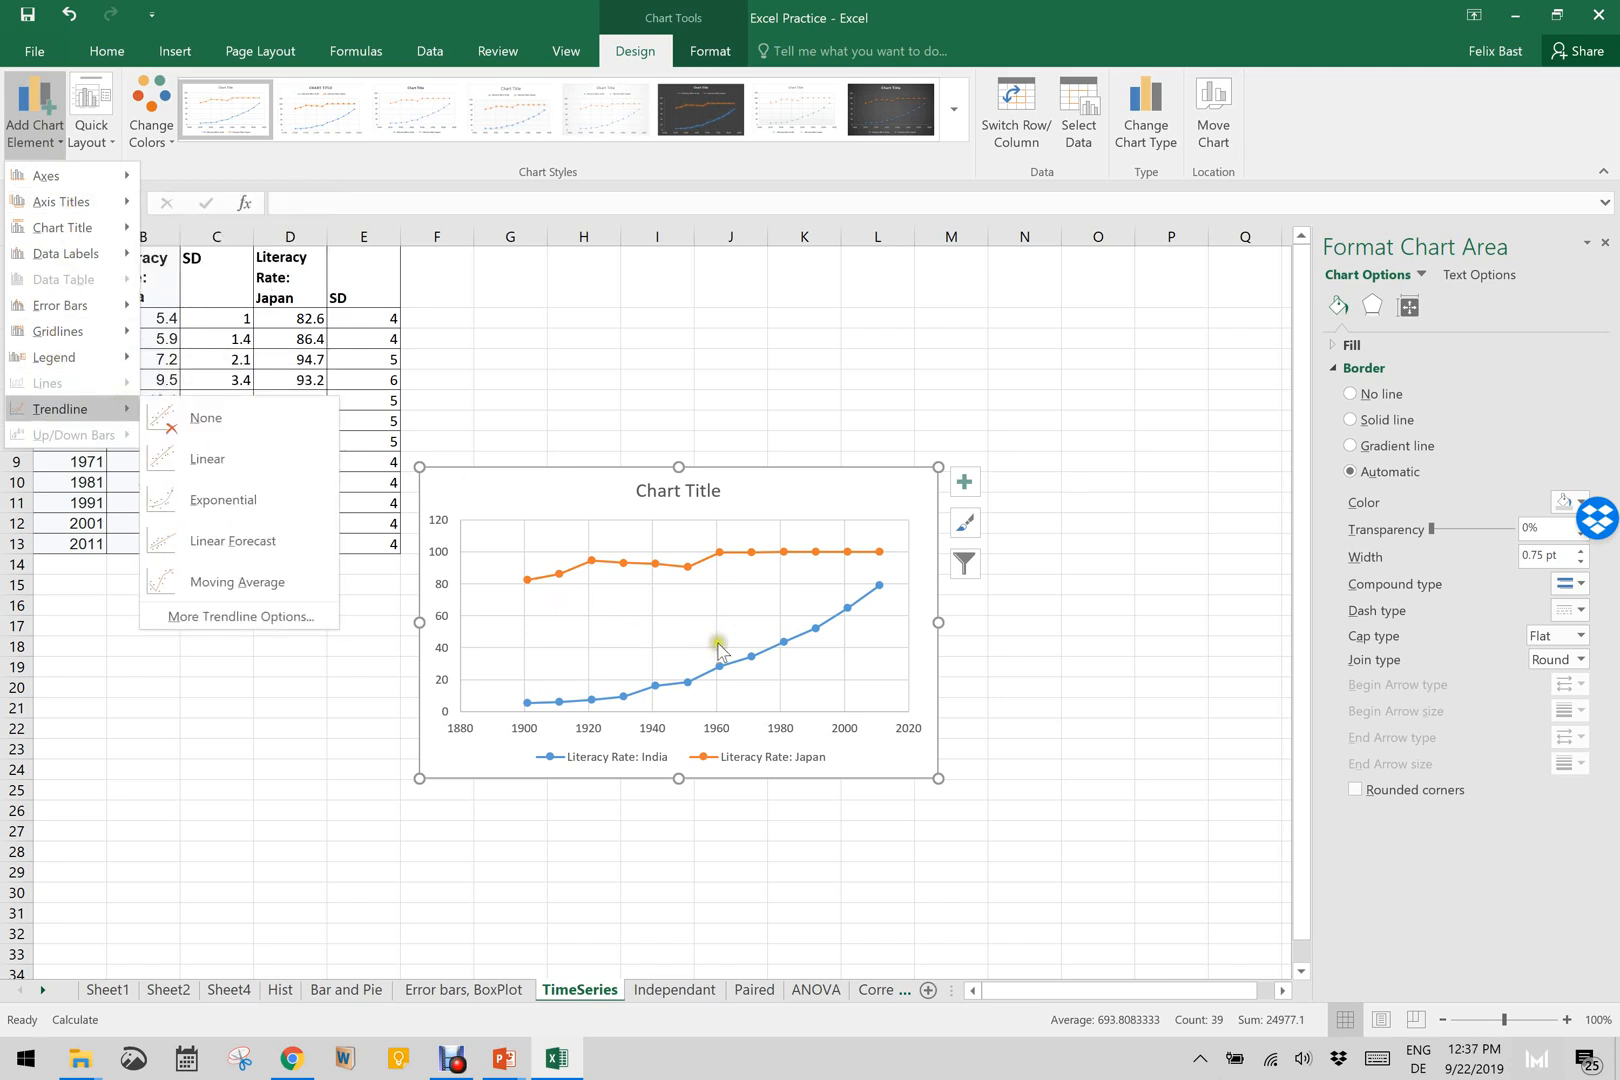
pyautogui.click(833, 624)
pyautogui.click(833, 624)
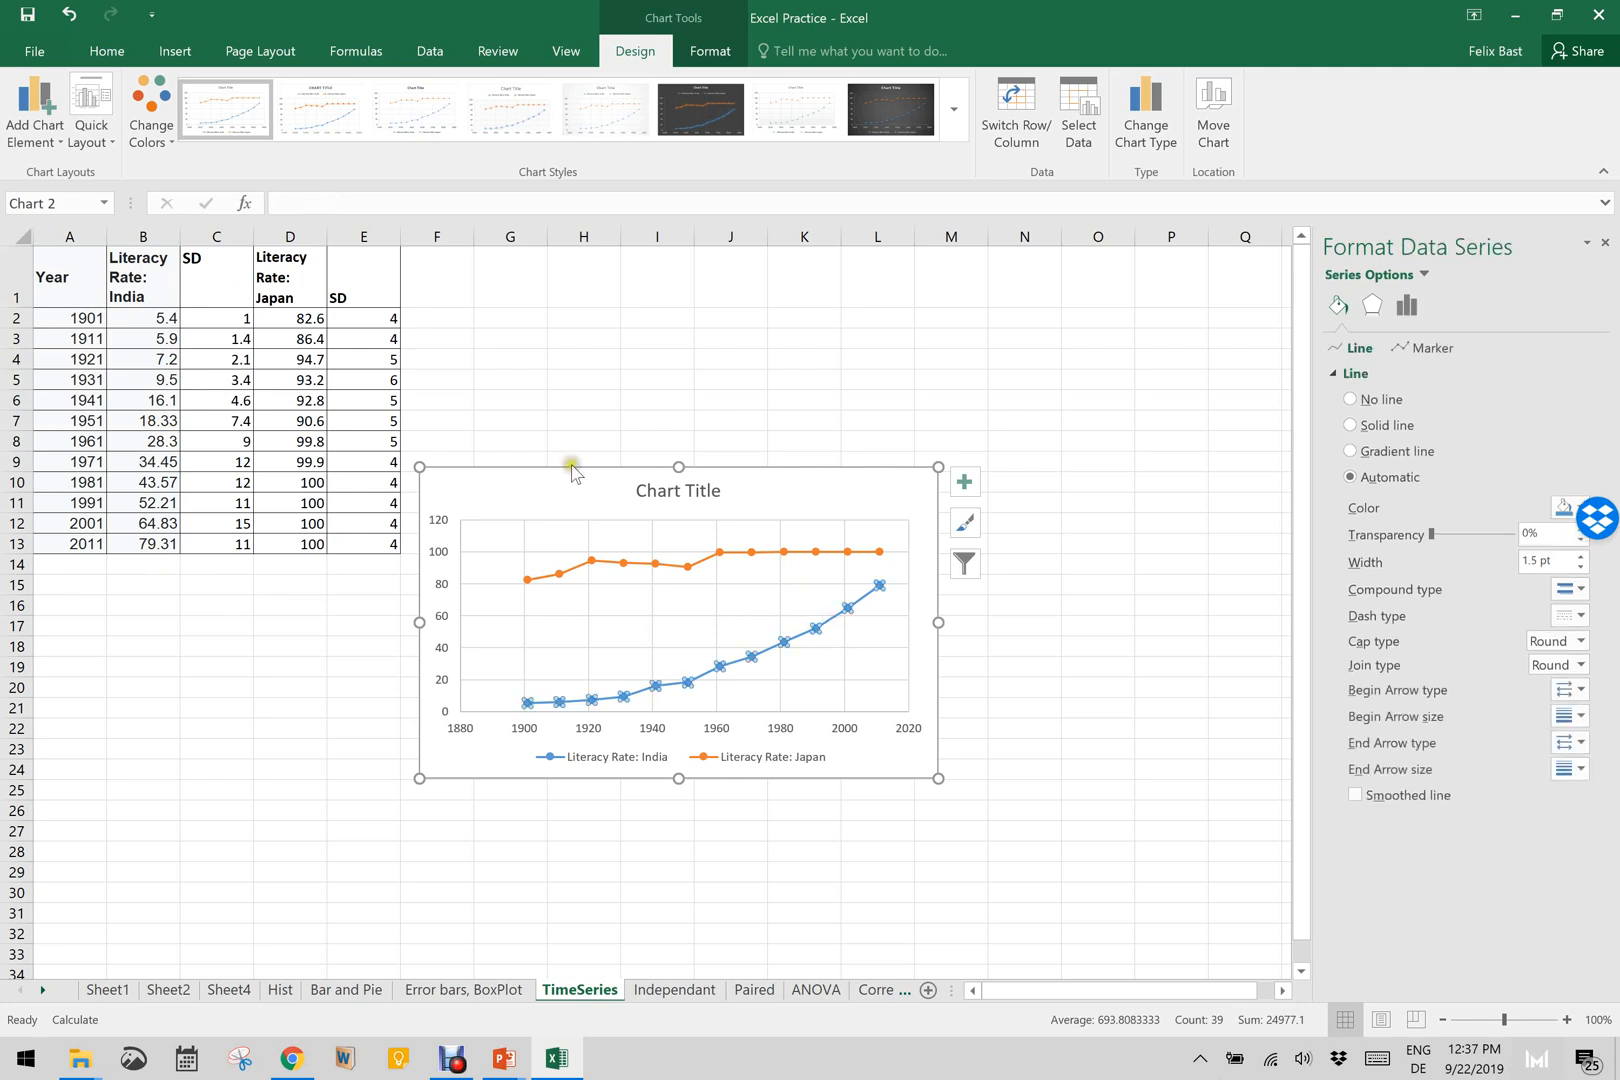
pyautogui.click(50, 118)
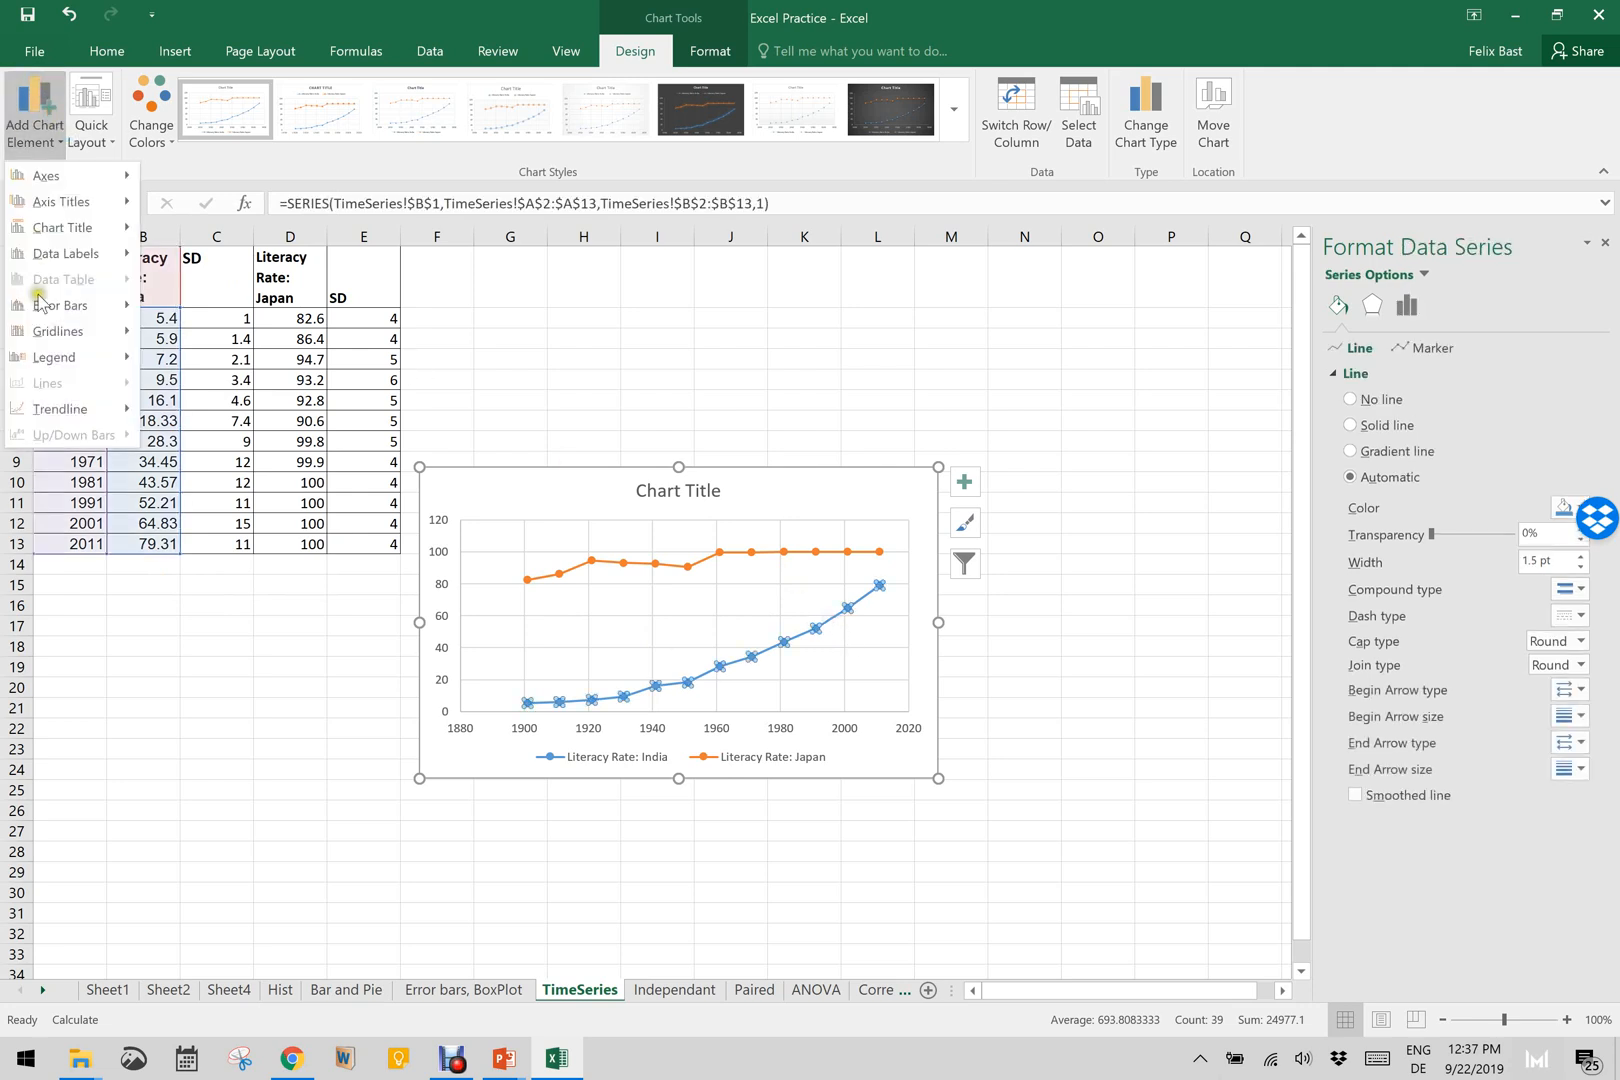
pyautogui.moveTo(84, 363)
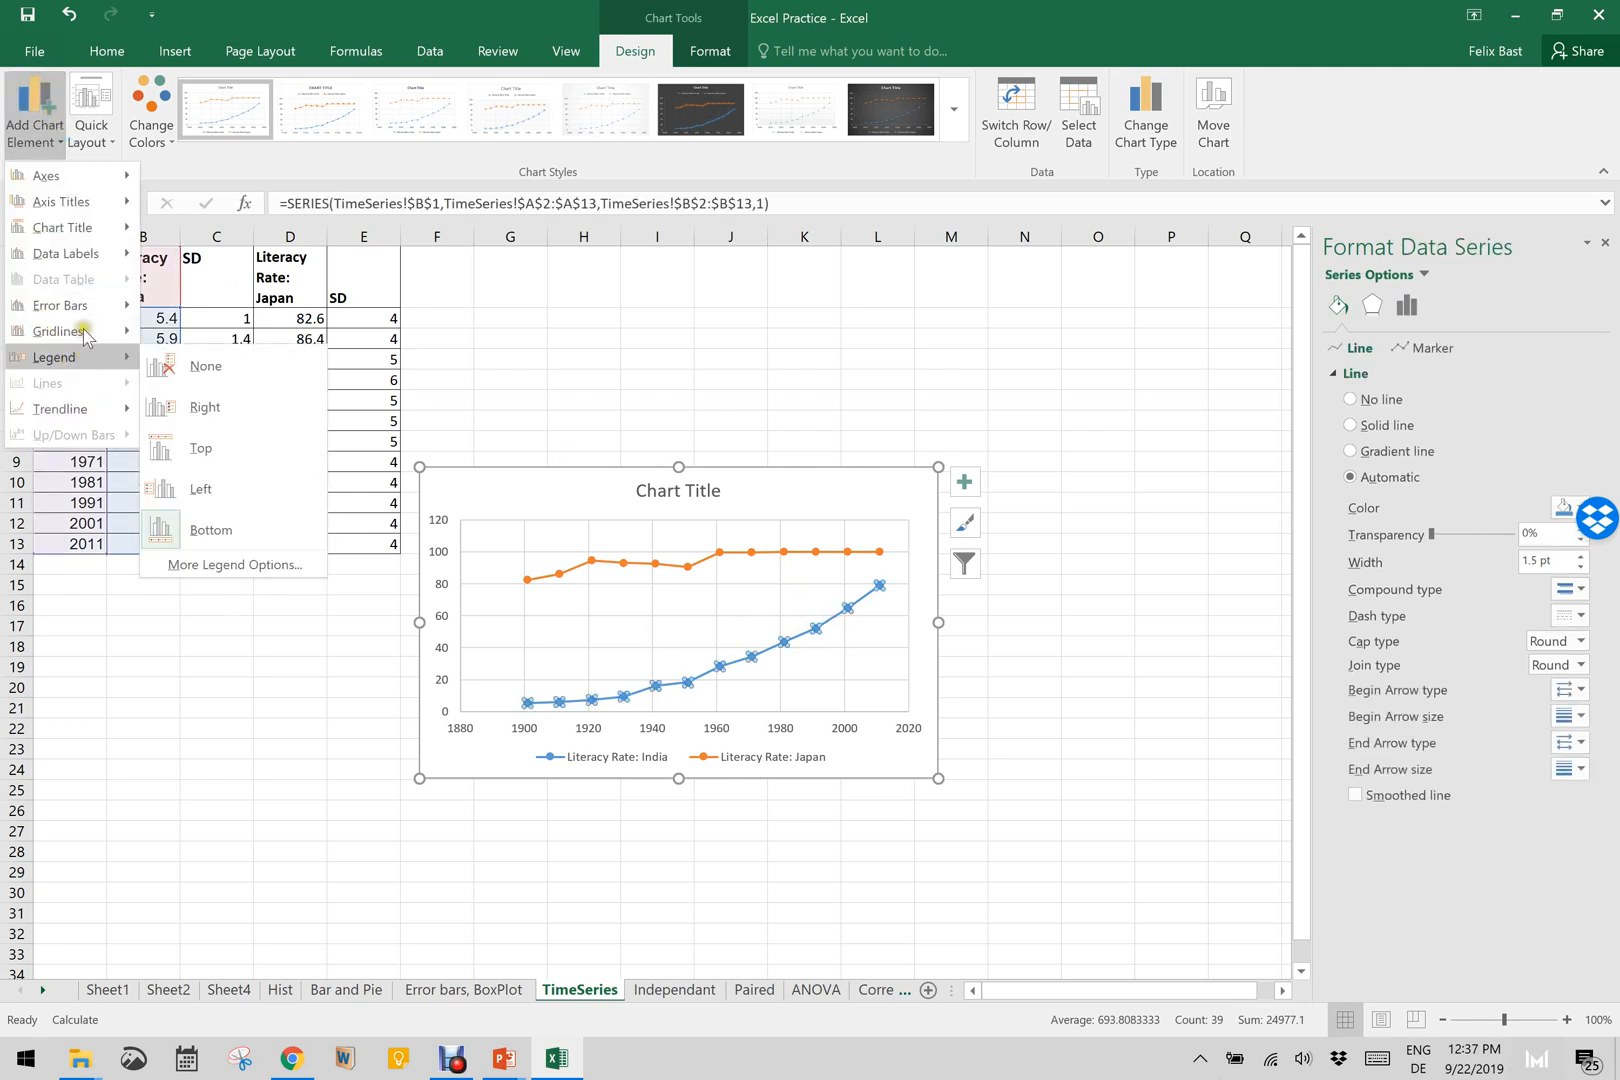
pyautogui.moveTo(90, 305)
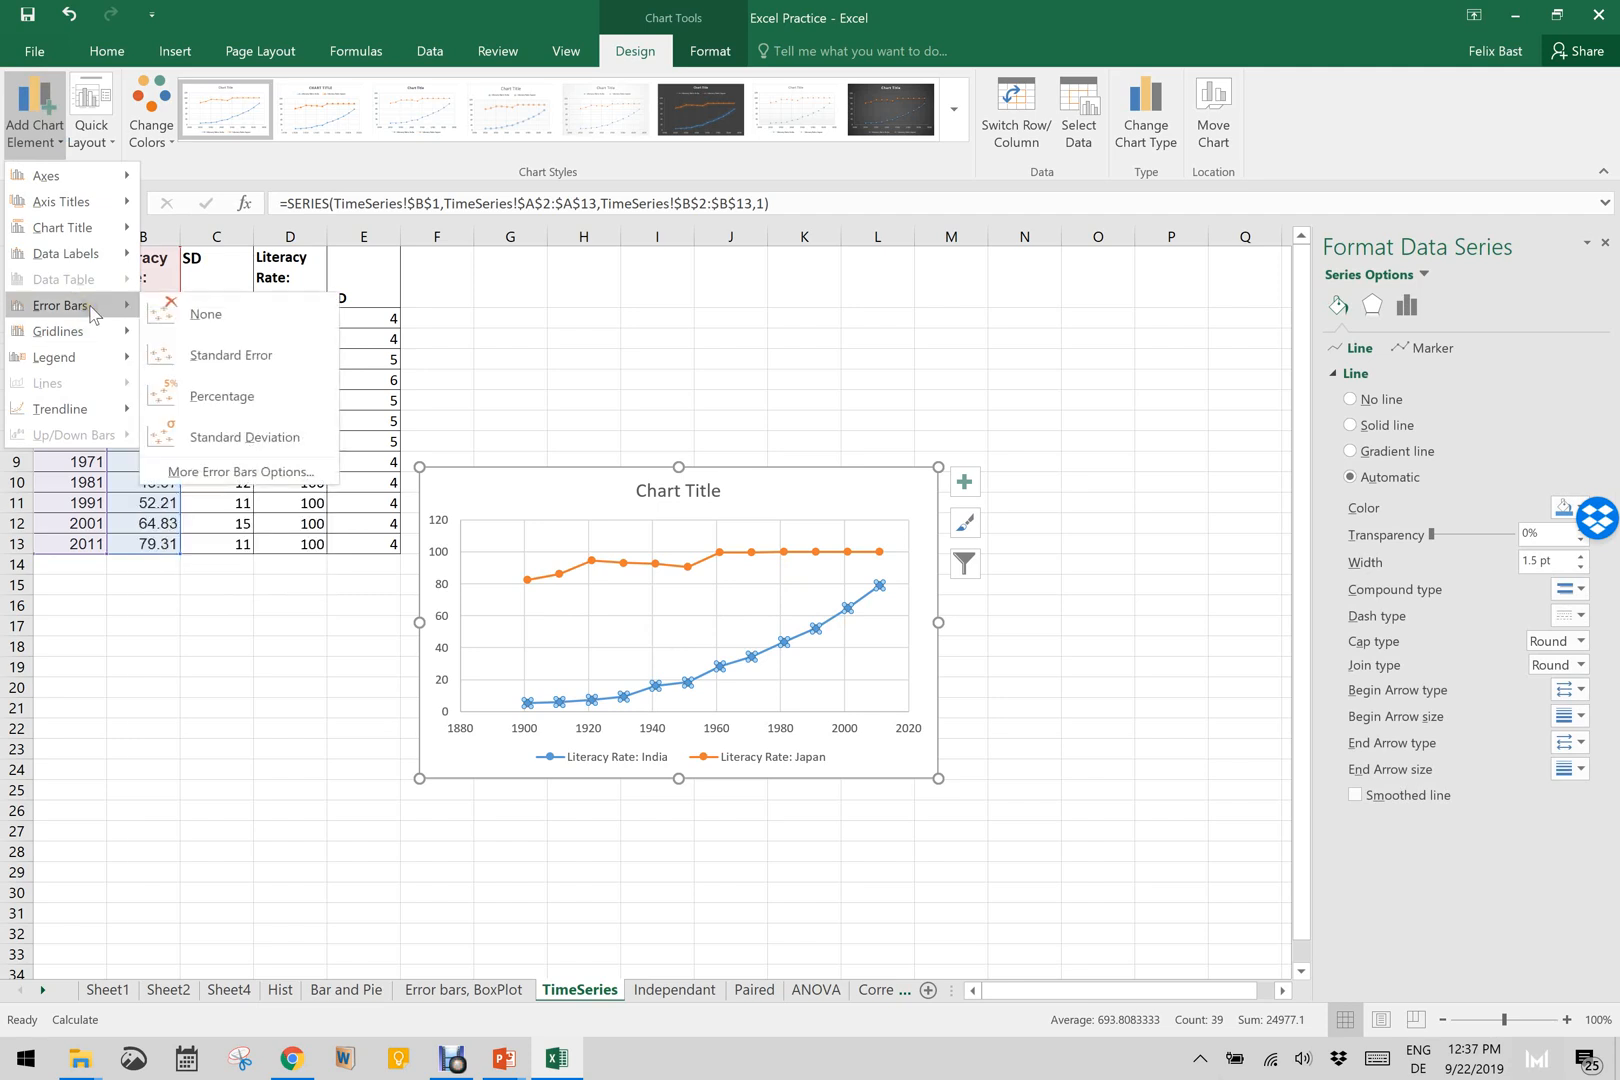
pyautogui.click(231, 472)
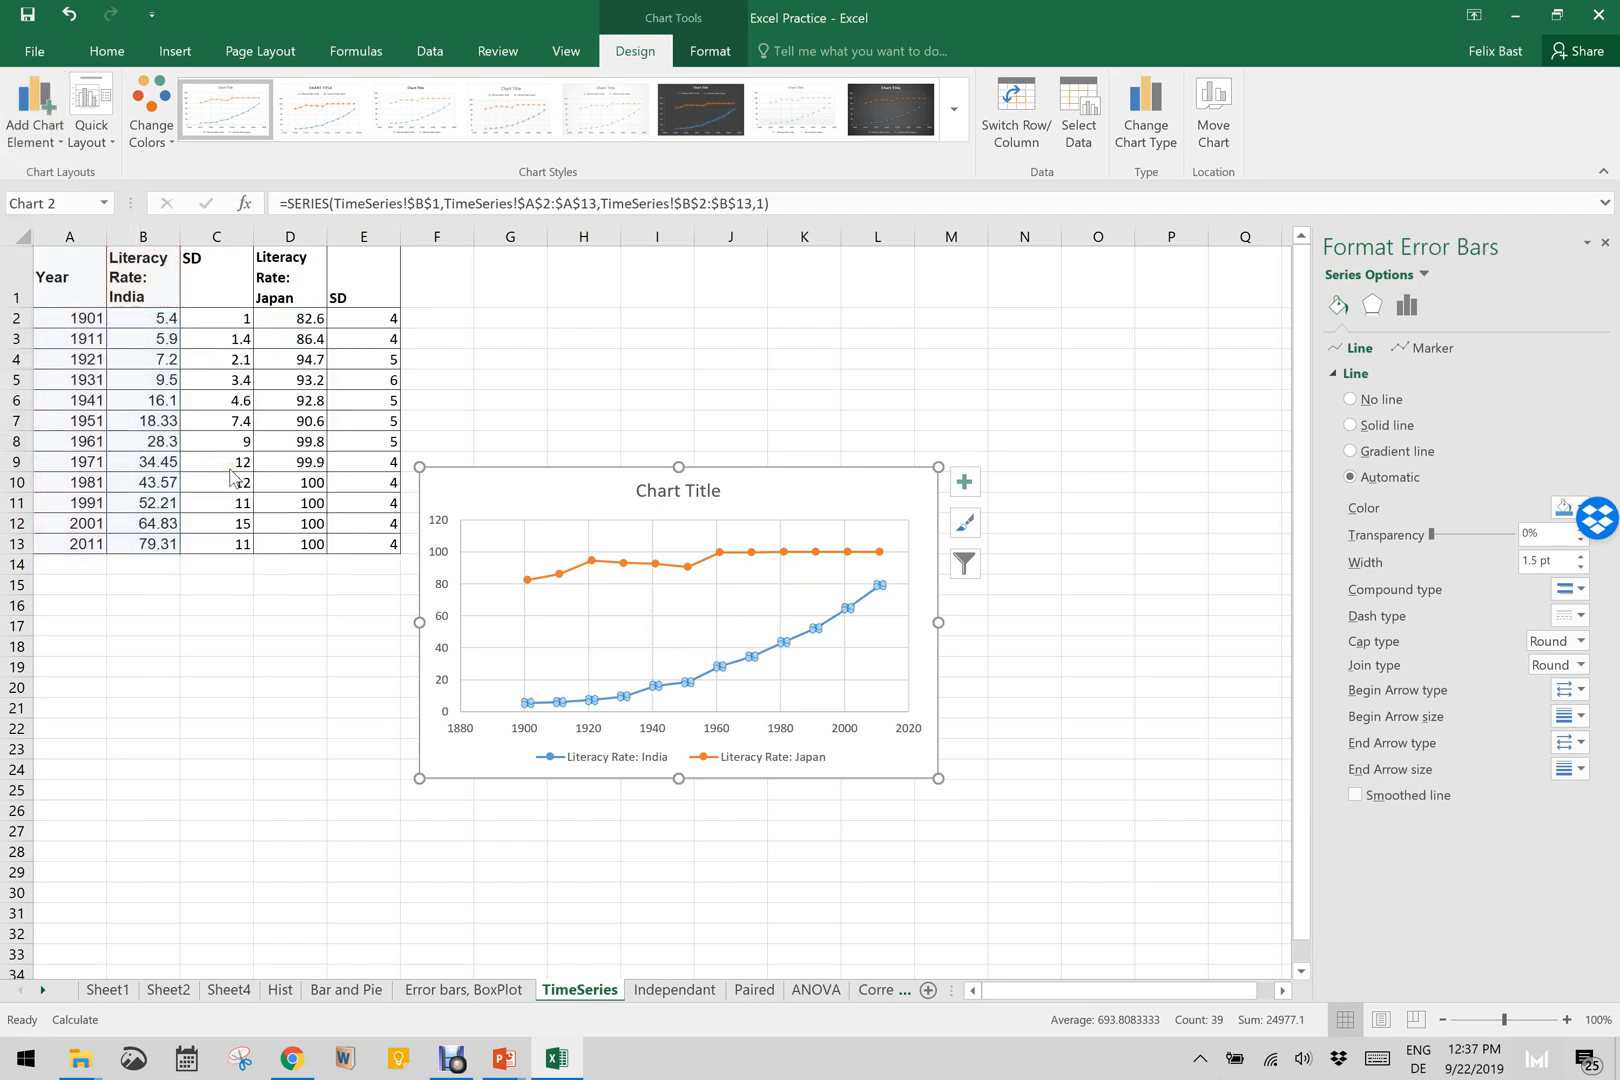
pyautogui.click(1408, 307)
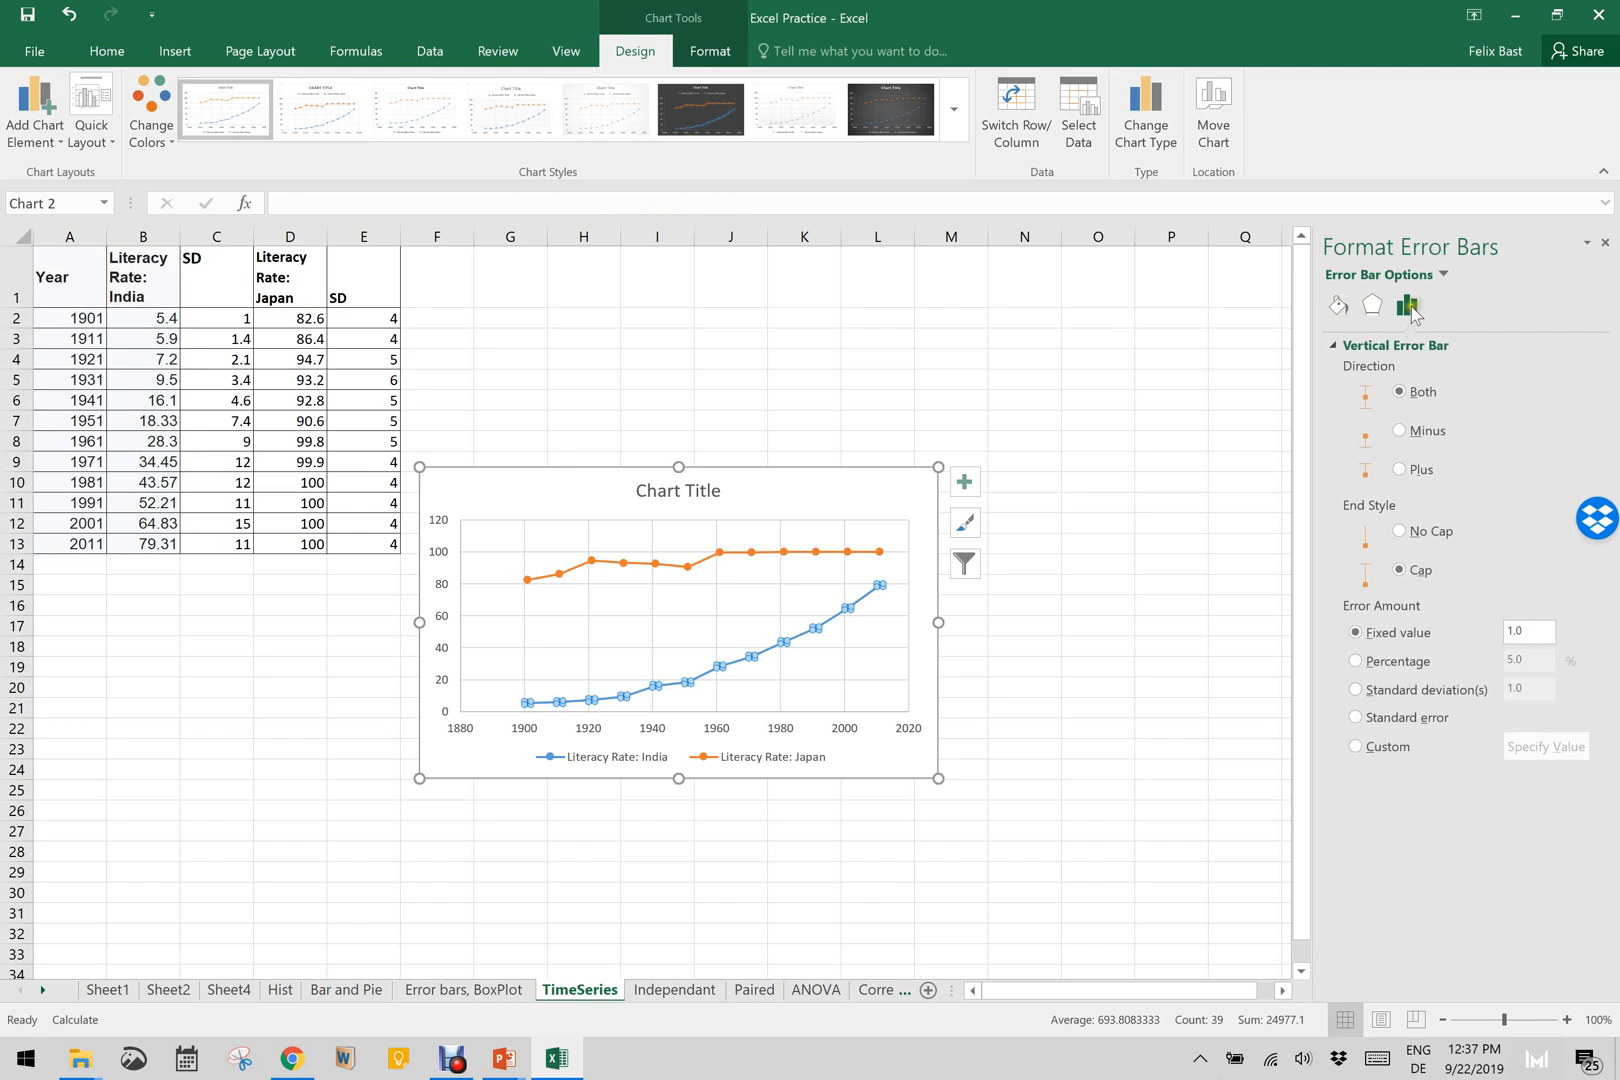
pyautogui.click(1400, 748)
# Step: Specify the India SD values in C2:C13 as both the positive and the negative custom error values
pyautogui.click(1552, 748)
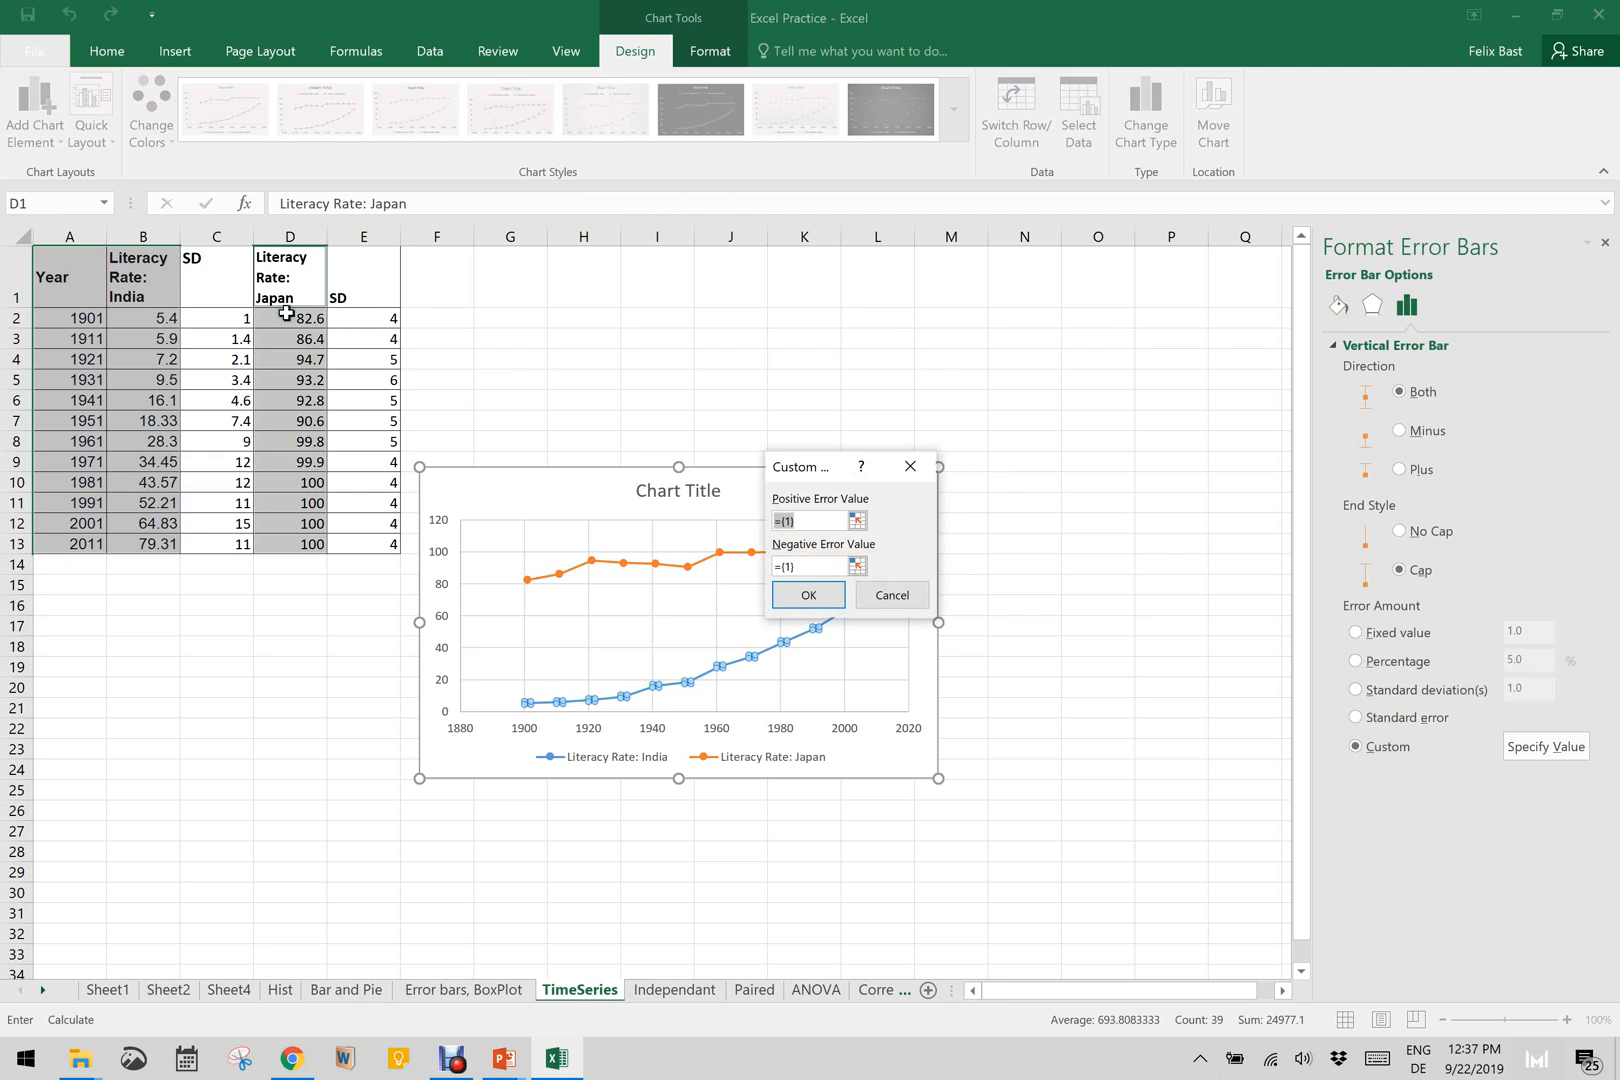
pyautogui.moveTo(228, 318); pyautogui.dragTo(230, 540)
pyautogui.press('Return')
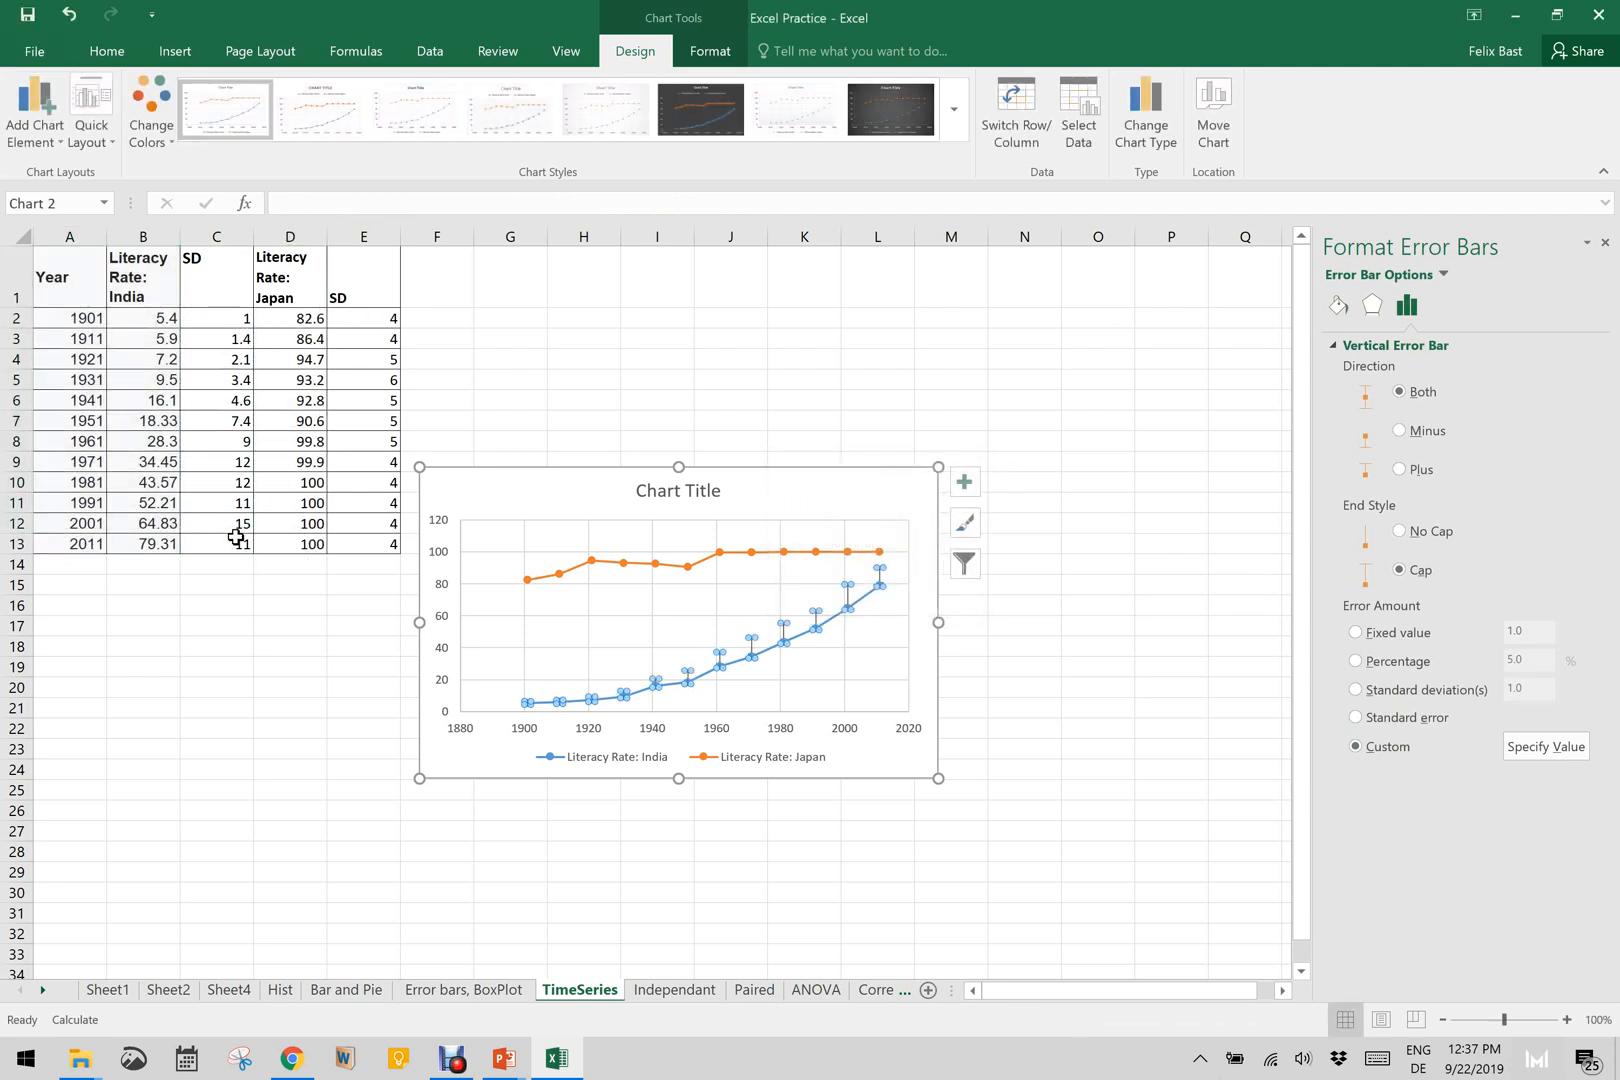
pyautogui.click(1546, 747)
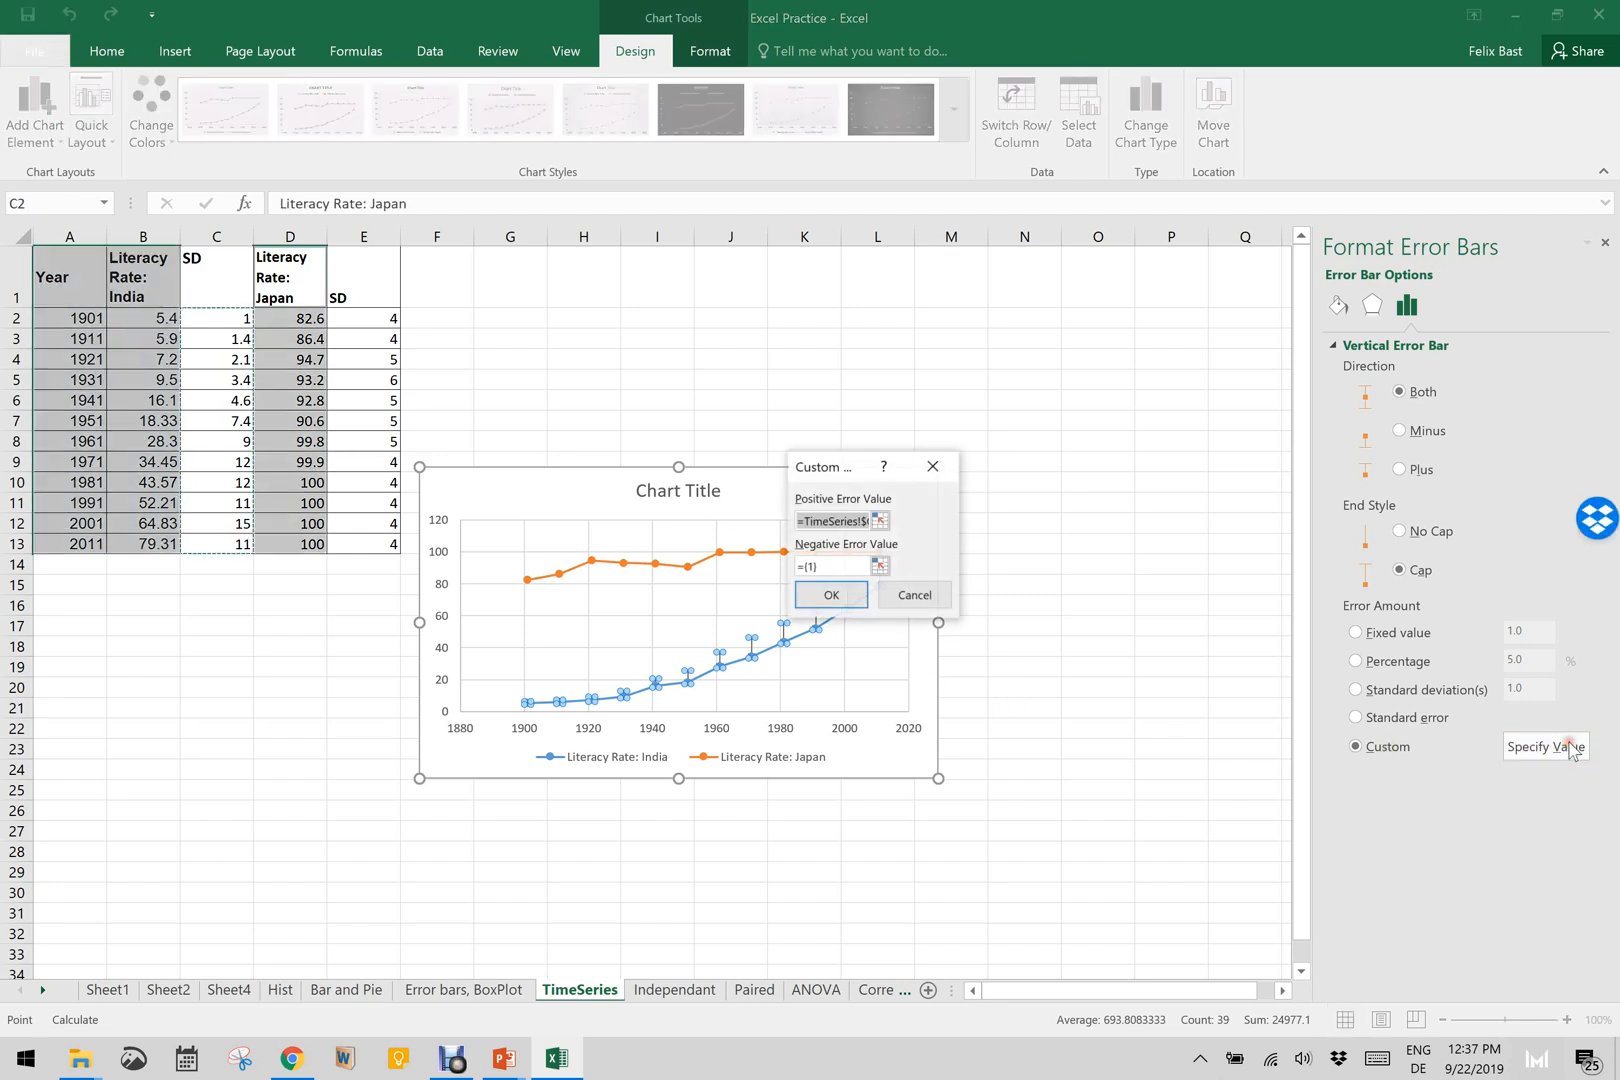
pyautogui.click(879, 566)
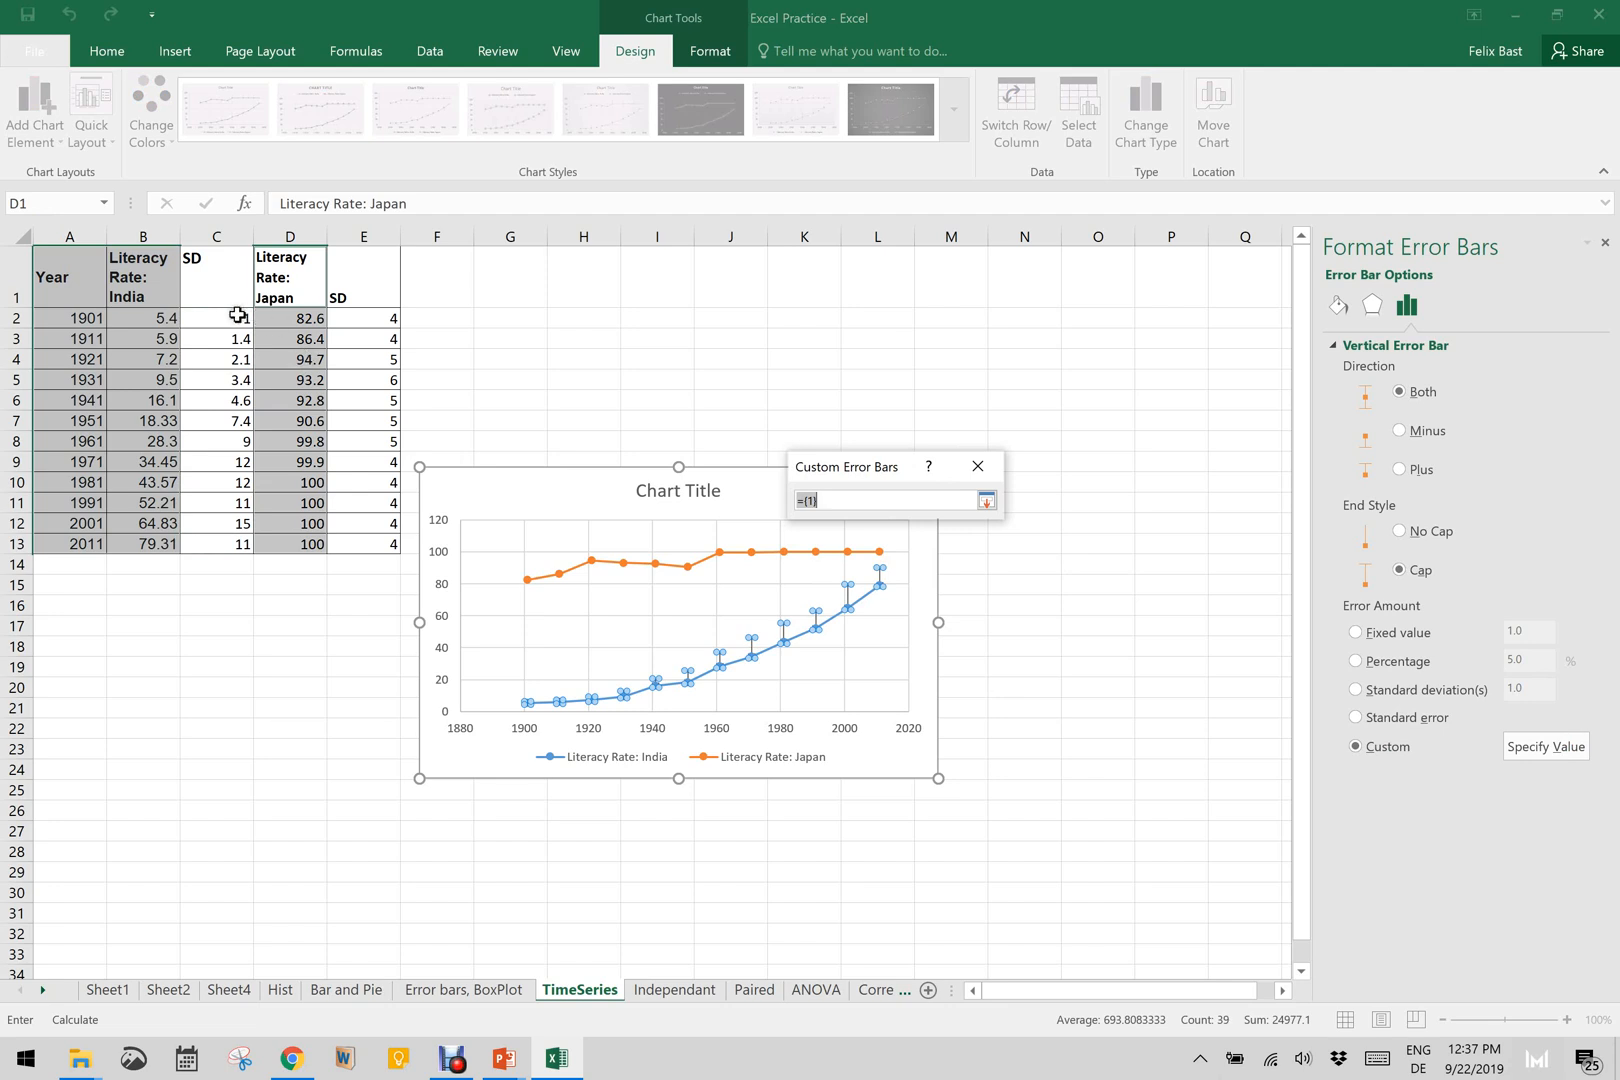
pyautogui.moveTo(237, 316); pyautogui.dragTo(234, 533)
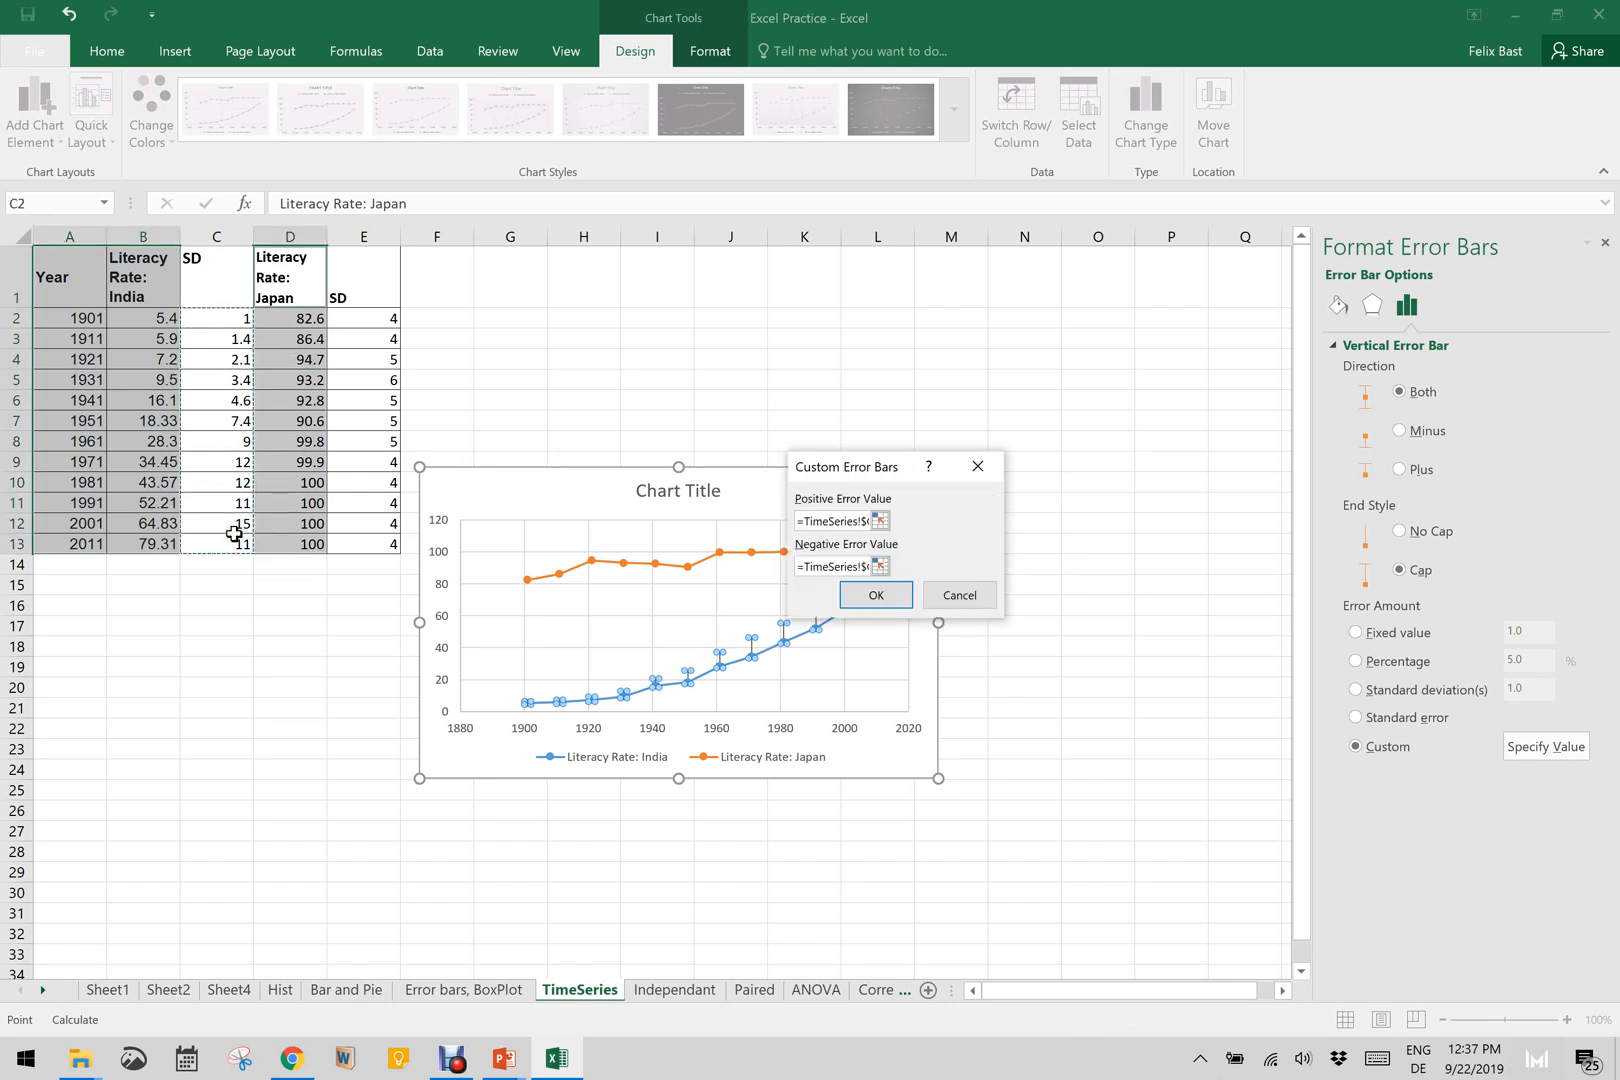
pyautogui.click(876, 595)
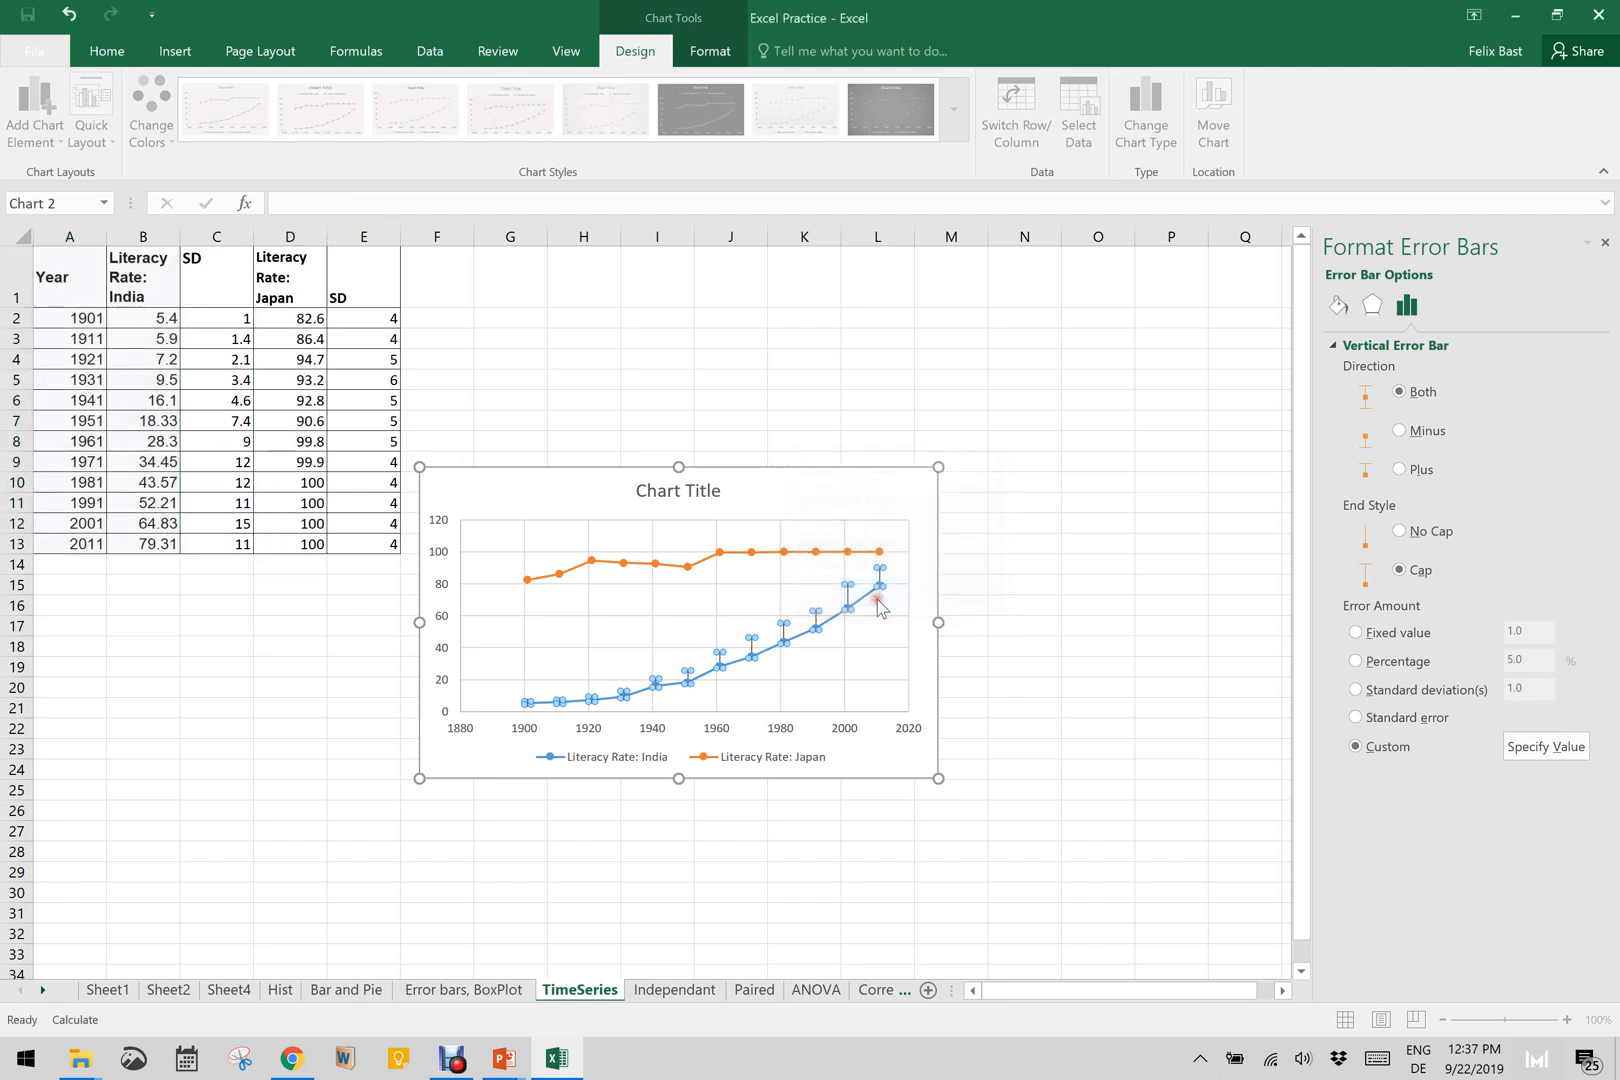
pyautogui.click(1041, 670)
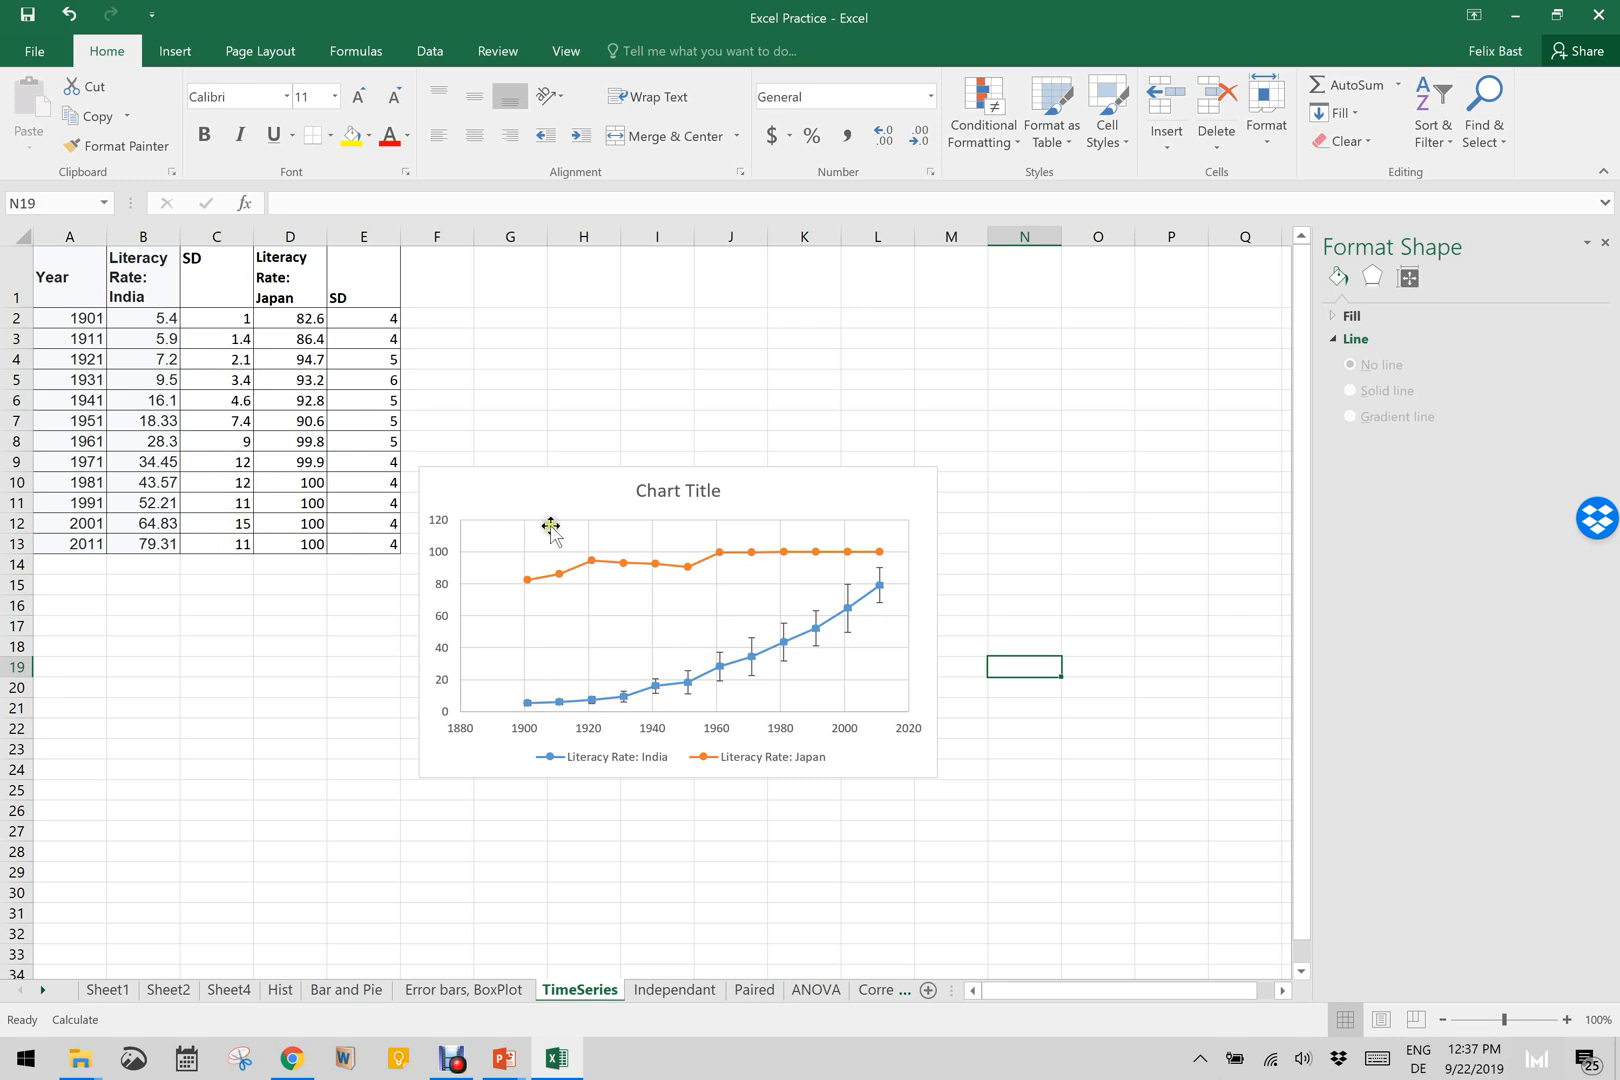
# Step: Add error bars to the Literacy Rate: Japan series and set their error amount to Custom
pyautogui.click(583, 576)
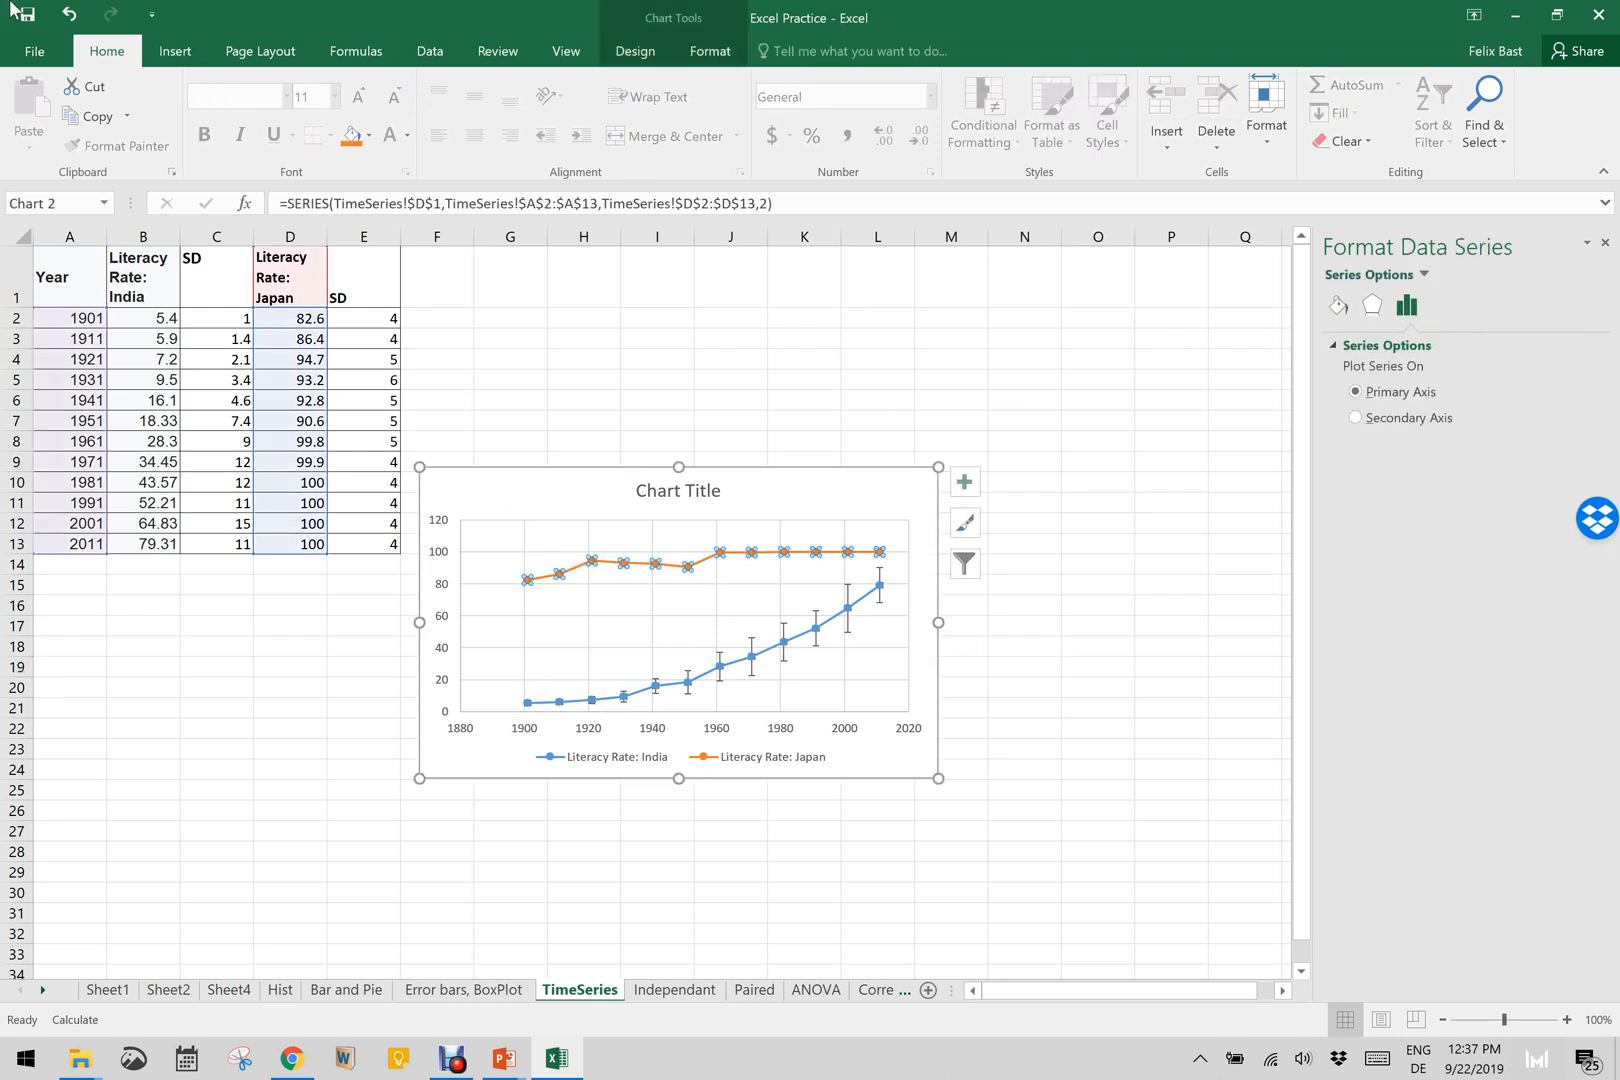
pyautogui.click(636, 51)
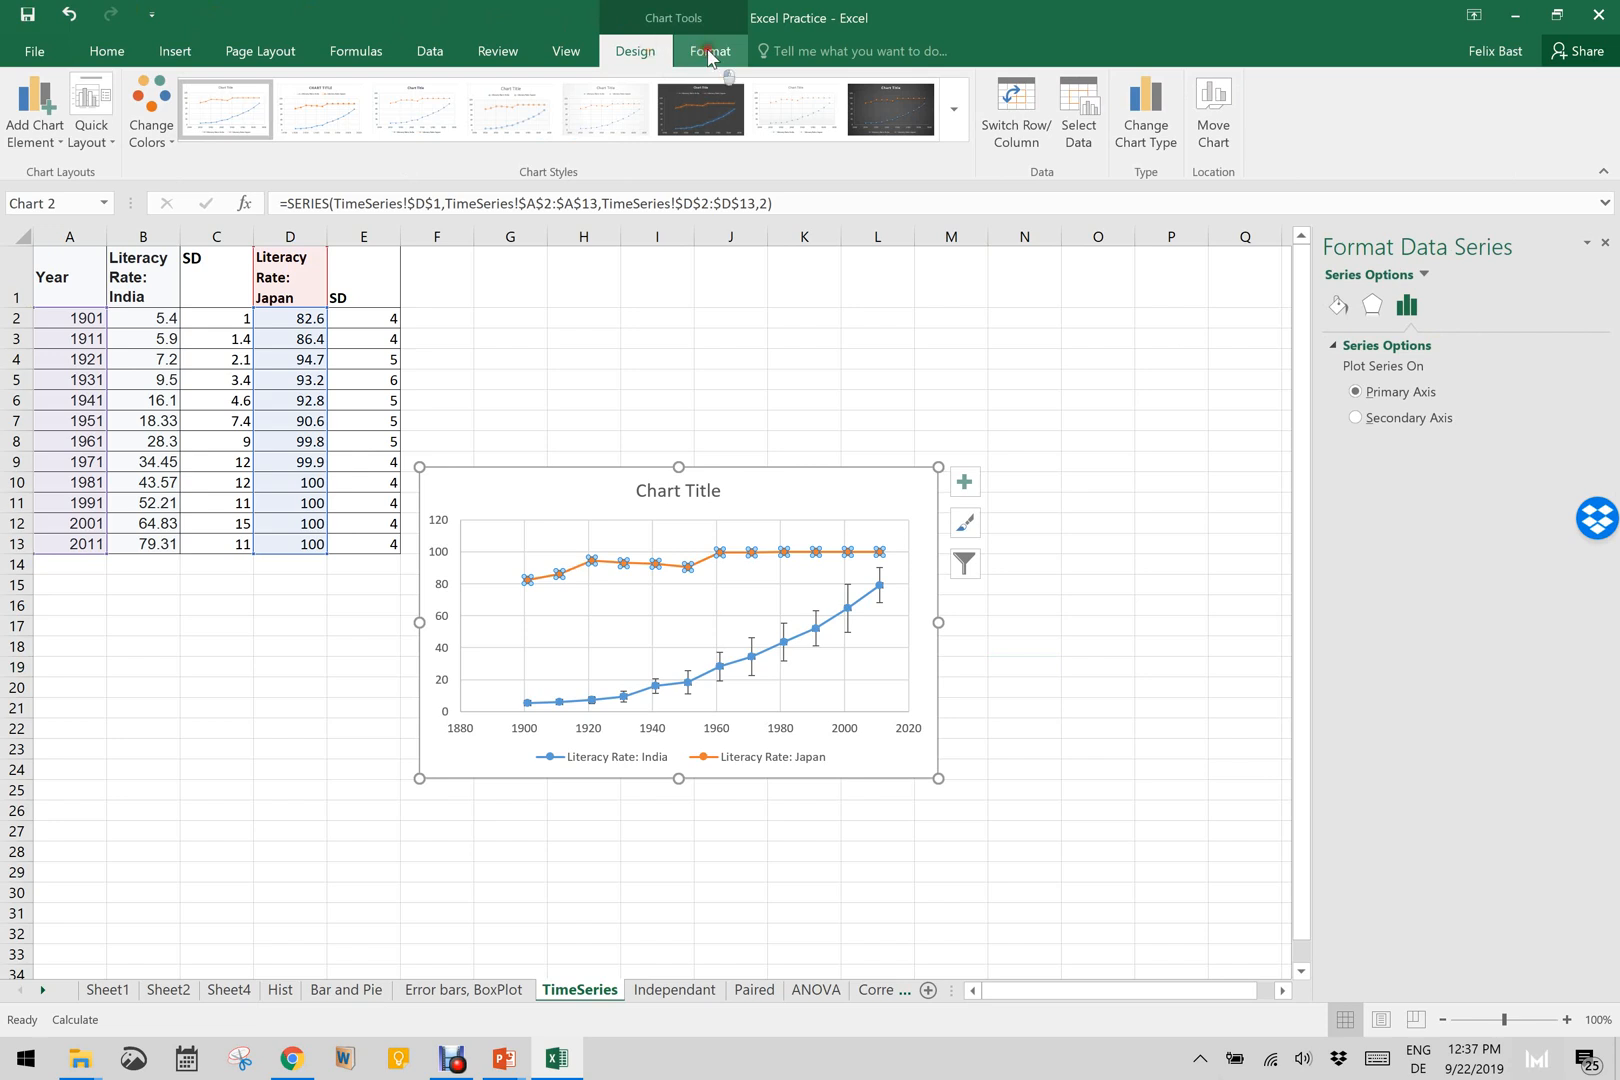
pyautogui.click(709, 52)
pyautogui.click(655, 52)
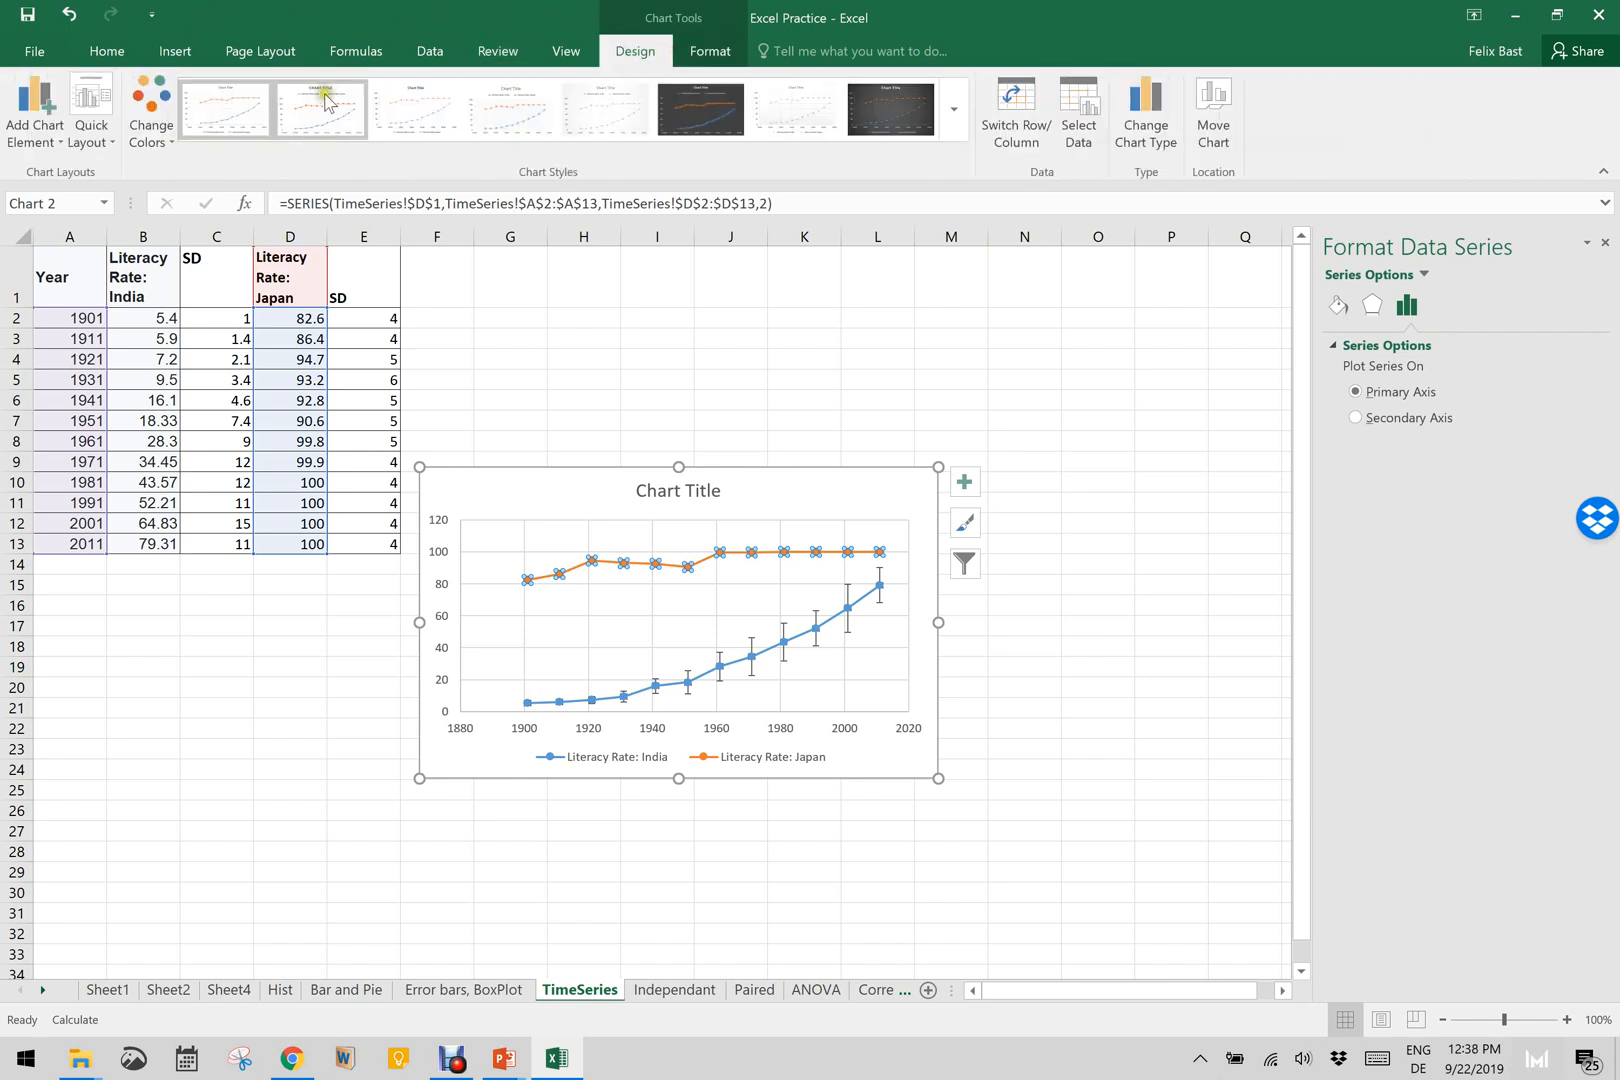
pyautogui.click(38, 128)
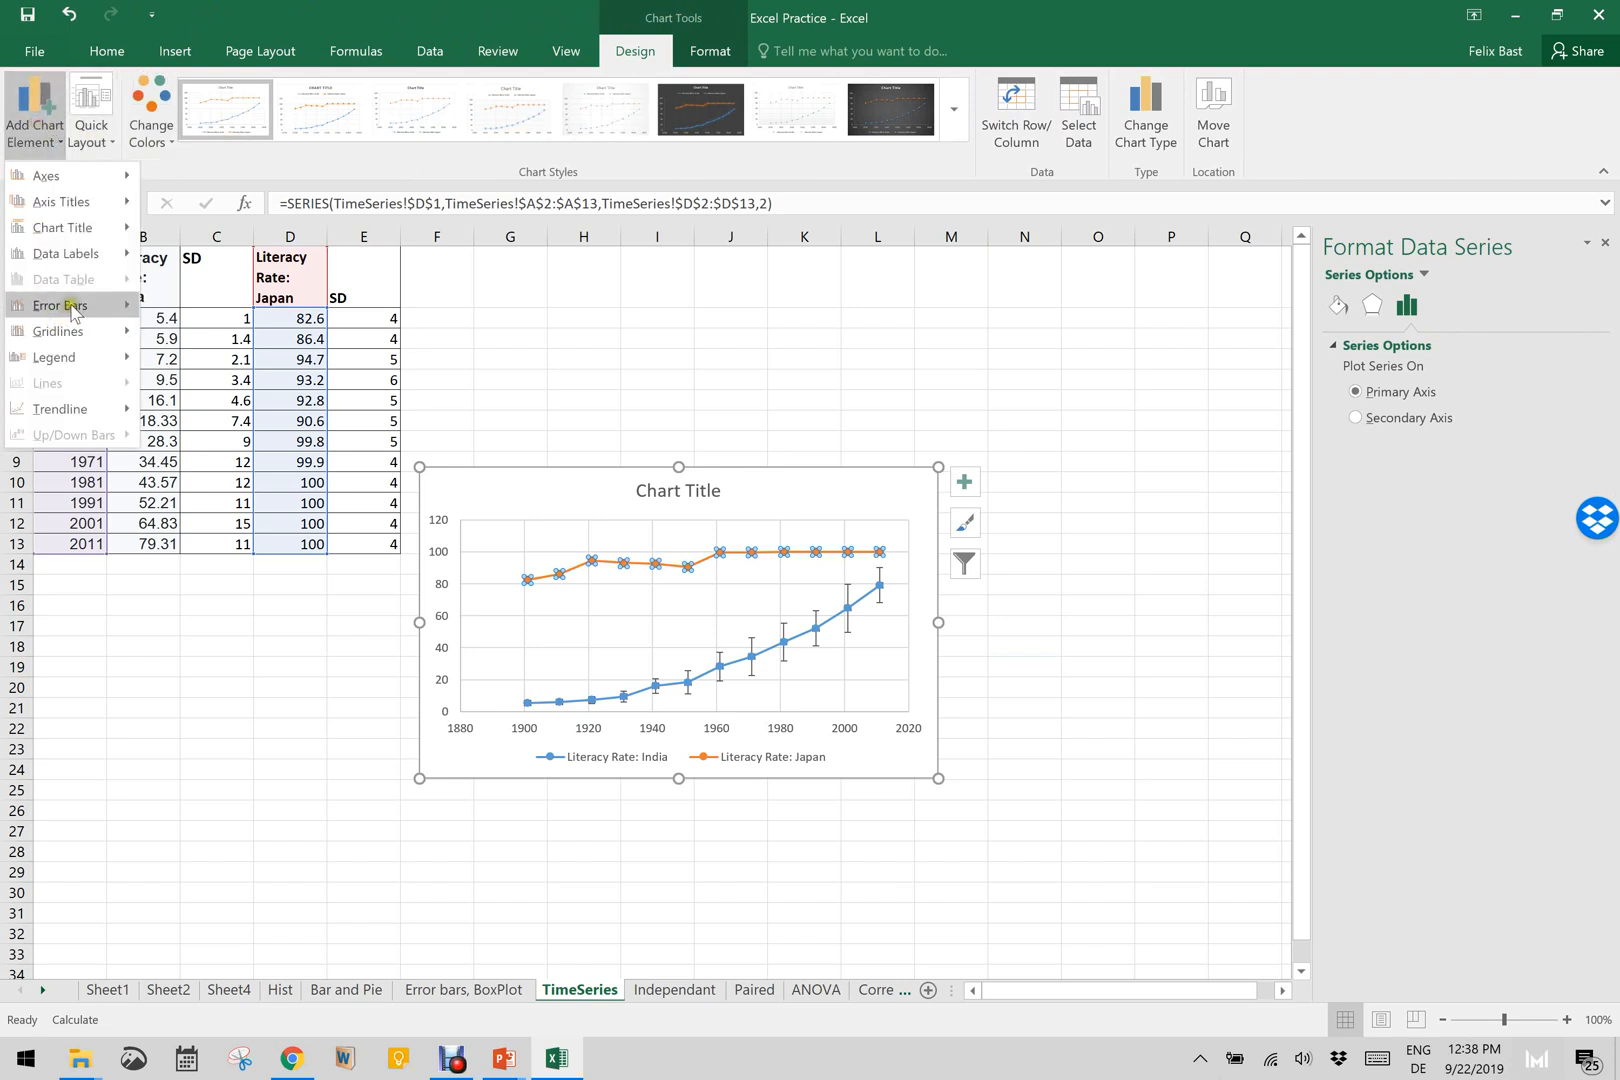
pyautogui.moveTo(66, 305)
pyautogui.click(252, 470)
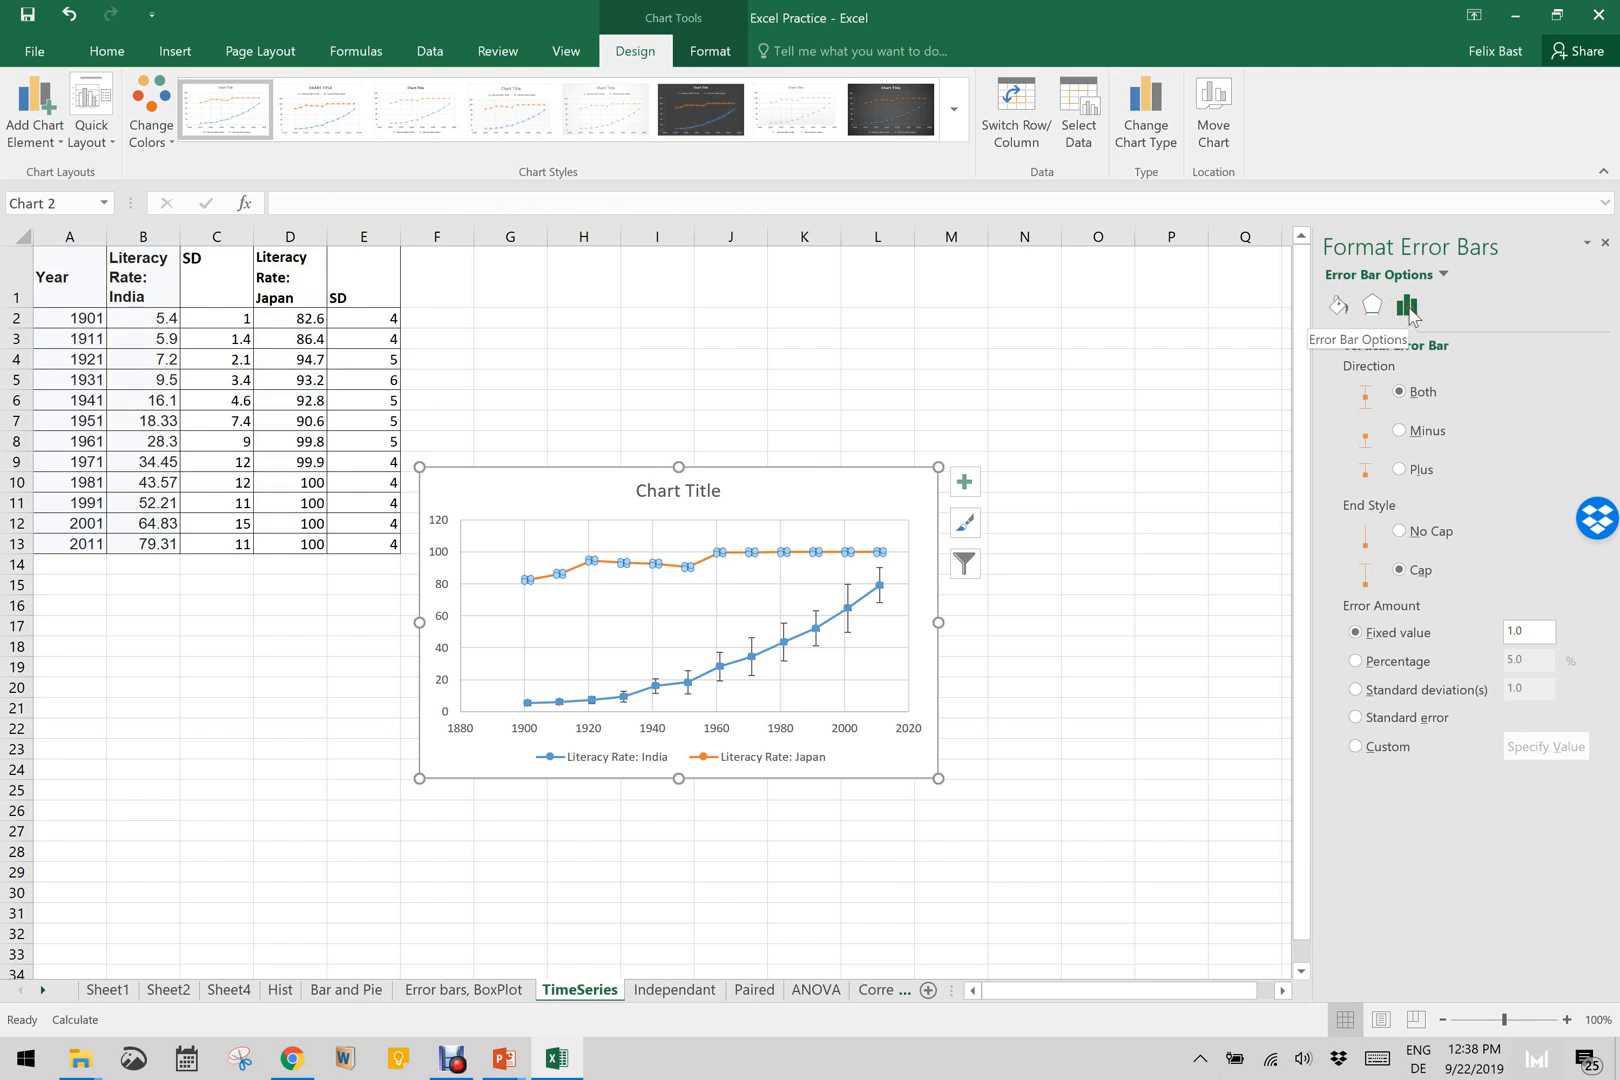
pyautogui.click(1378, 748)
# Step: Specify the Japan SD values in E2:E13 as both the positive and the negative custom error values
pyautogui.click(1545, 746)
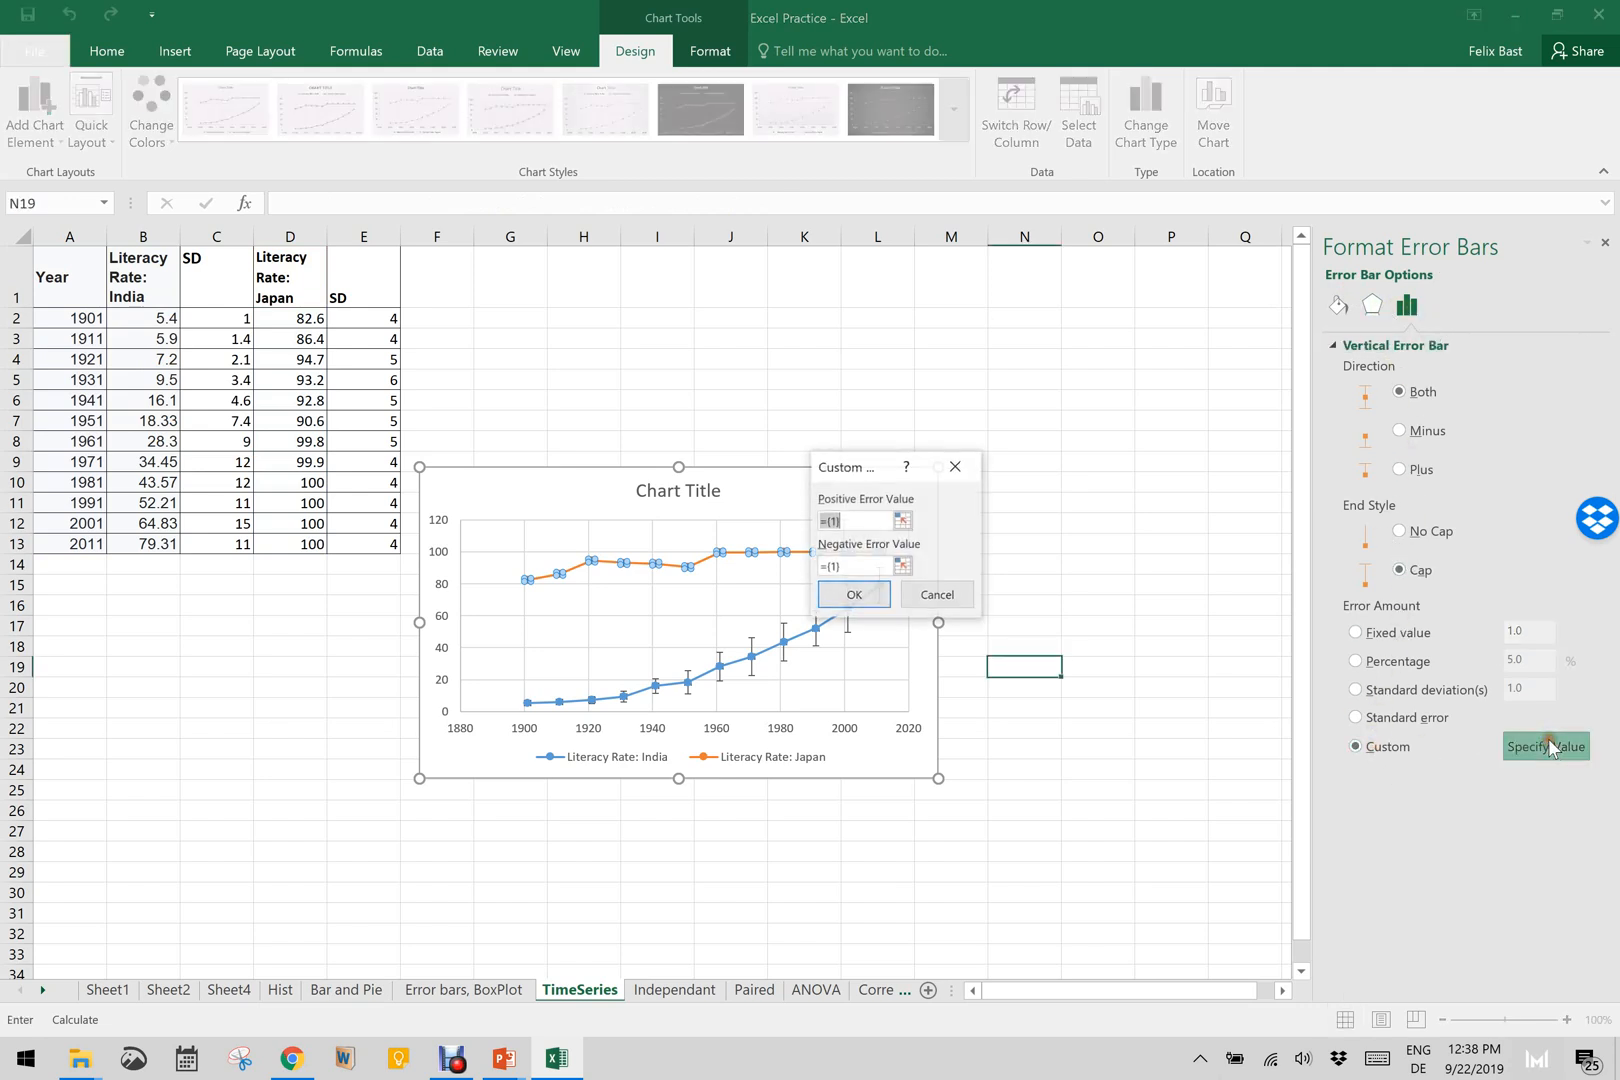
pyautogui.click(903, 520)
pyautogui.moveTo(355, 317); pyautogui.dragTo(372, 537)
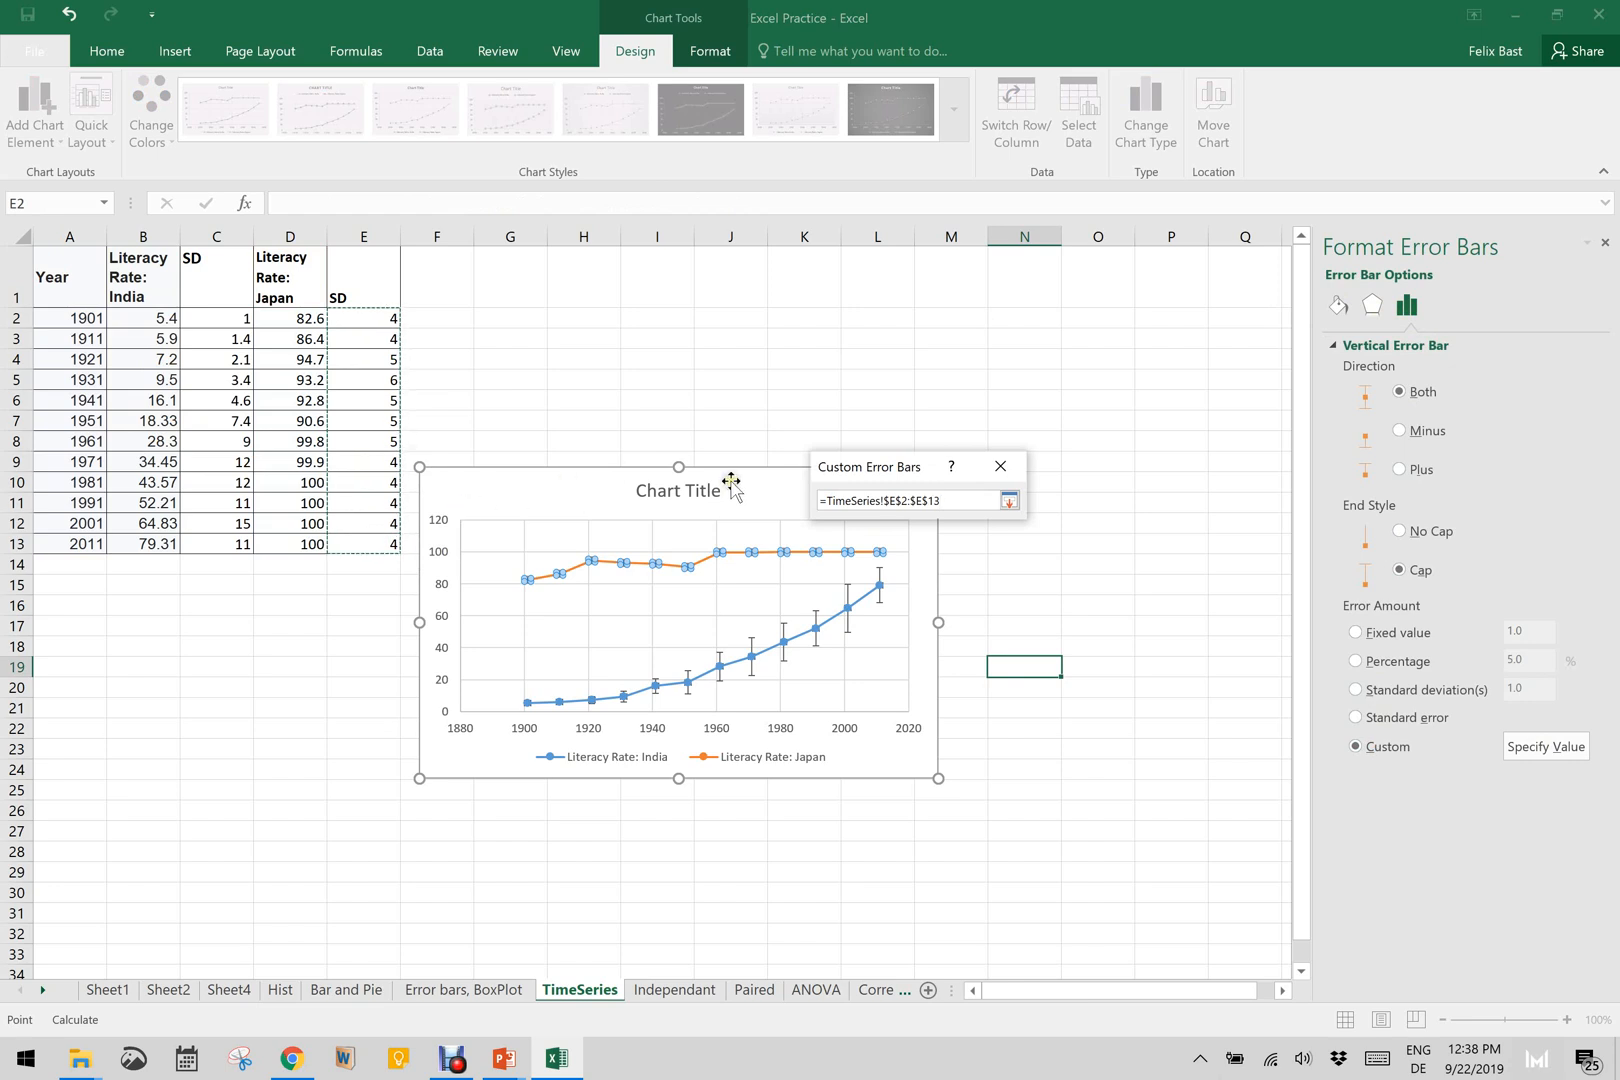
pyautogui.click(1009, 500)
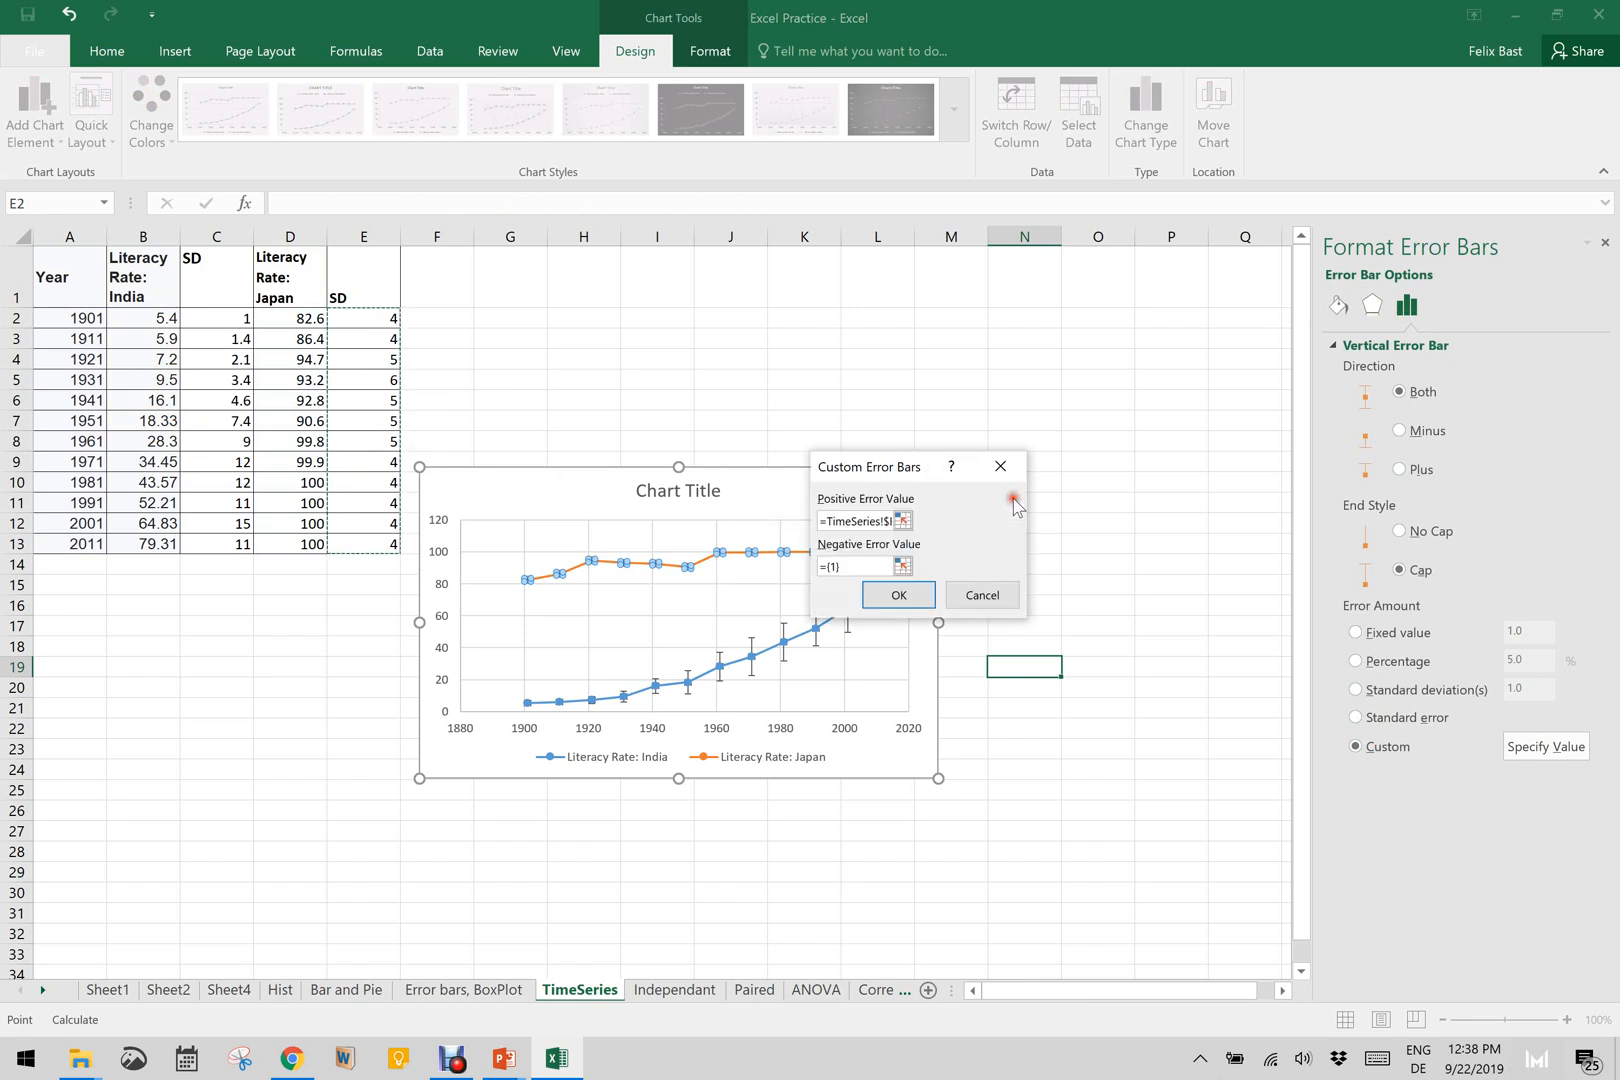
pyautogui.click(901, 567)
pyautogui.moveTo(372, 318); pyautogui.dragTo(387, 542)
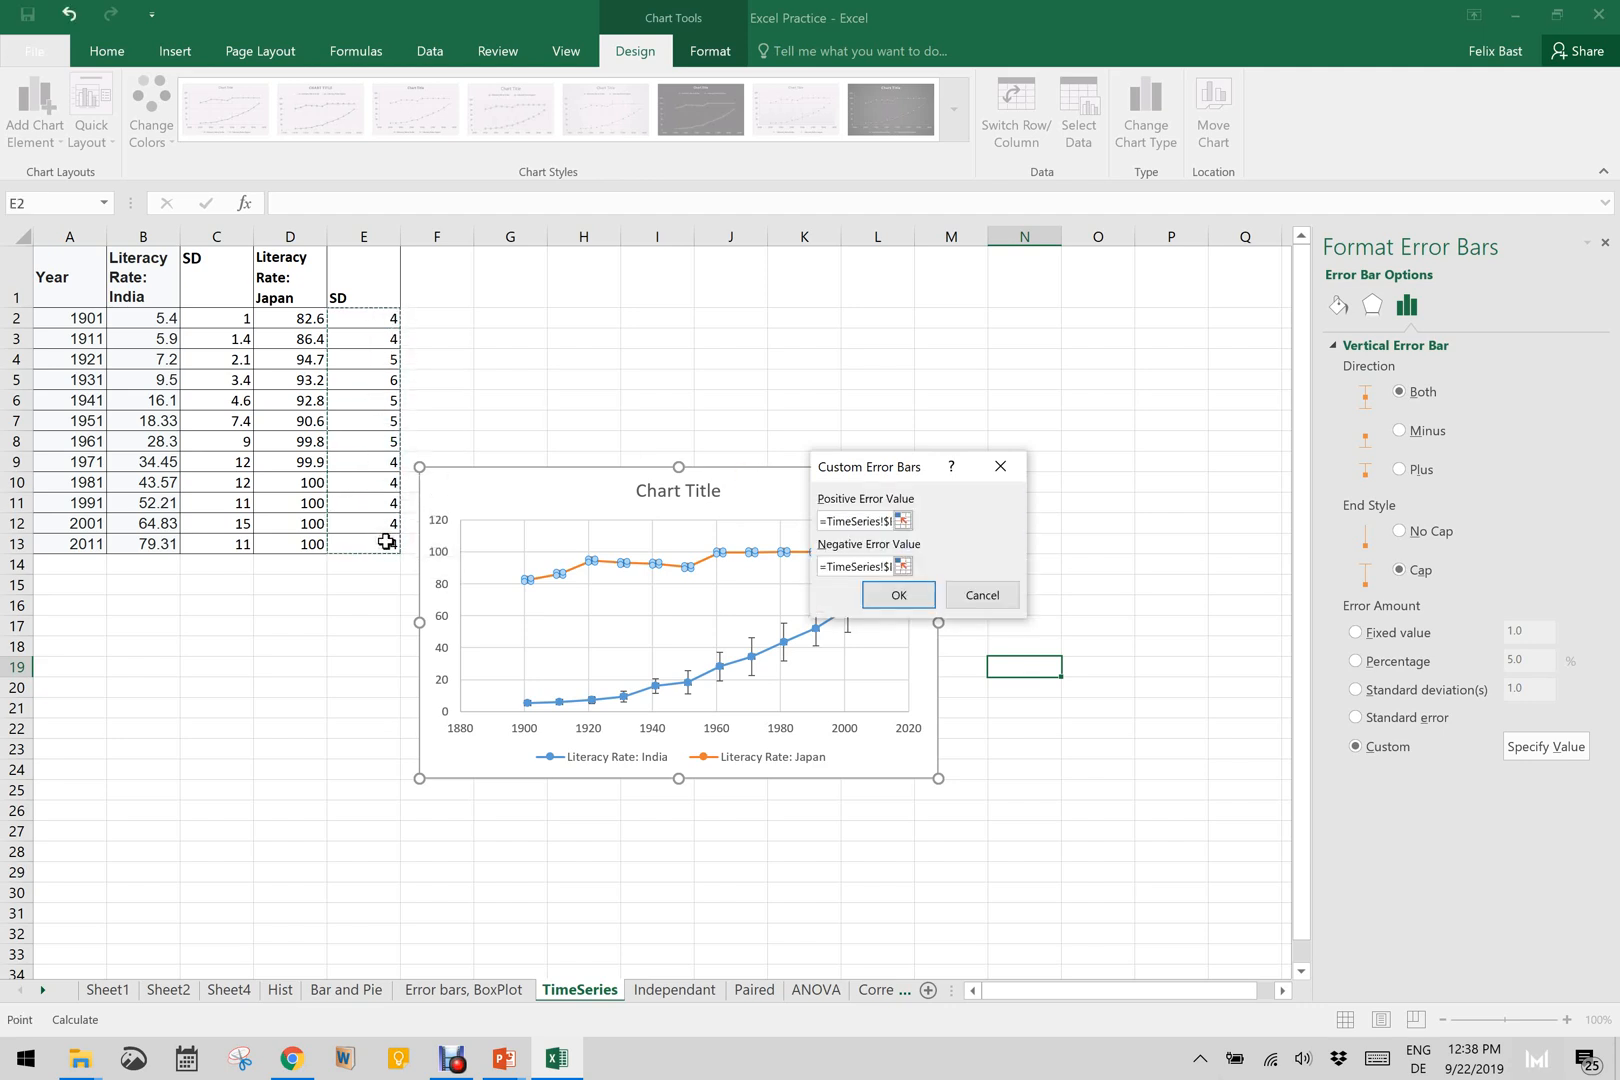
pyautogui.click(912, 596)
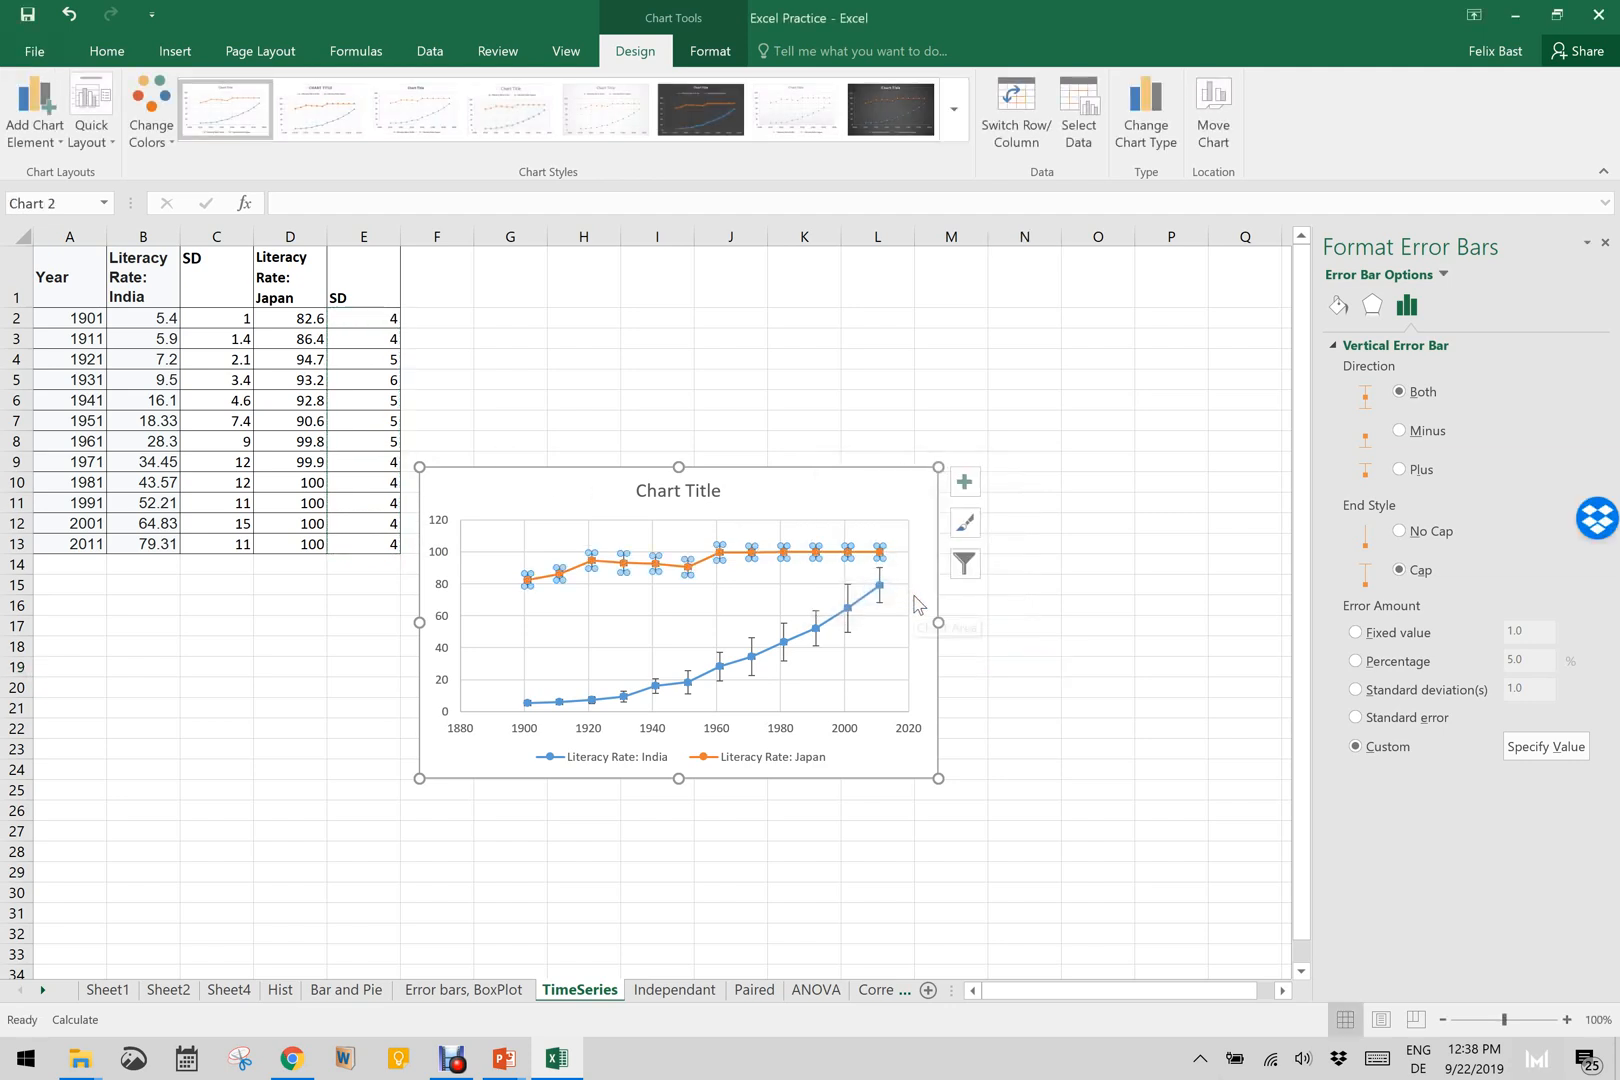
pyautogui.click(1094, 568)
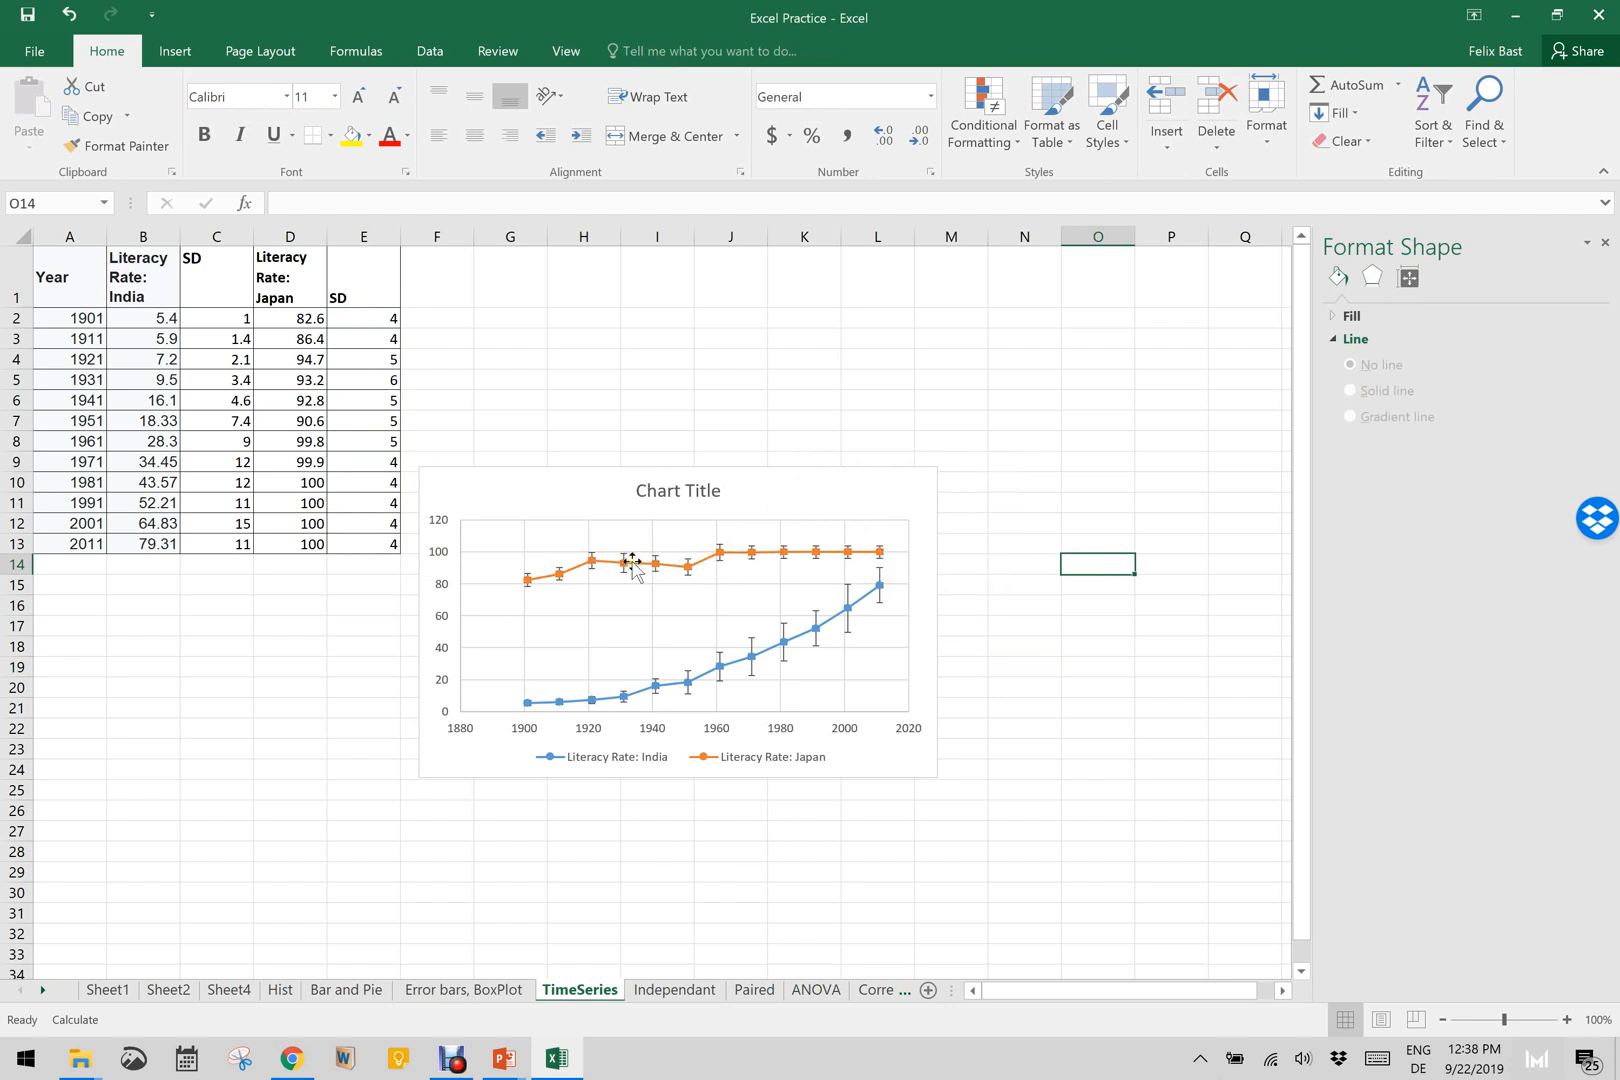
pyautogui.moveTo(632, 563)
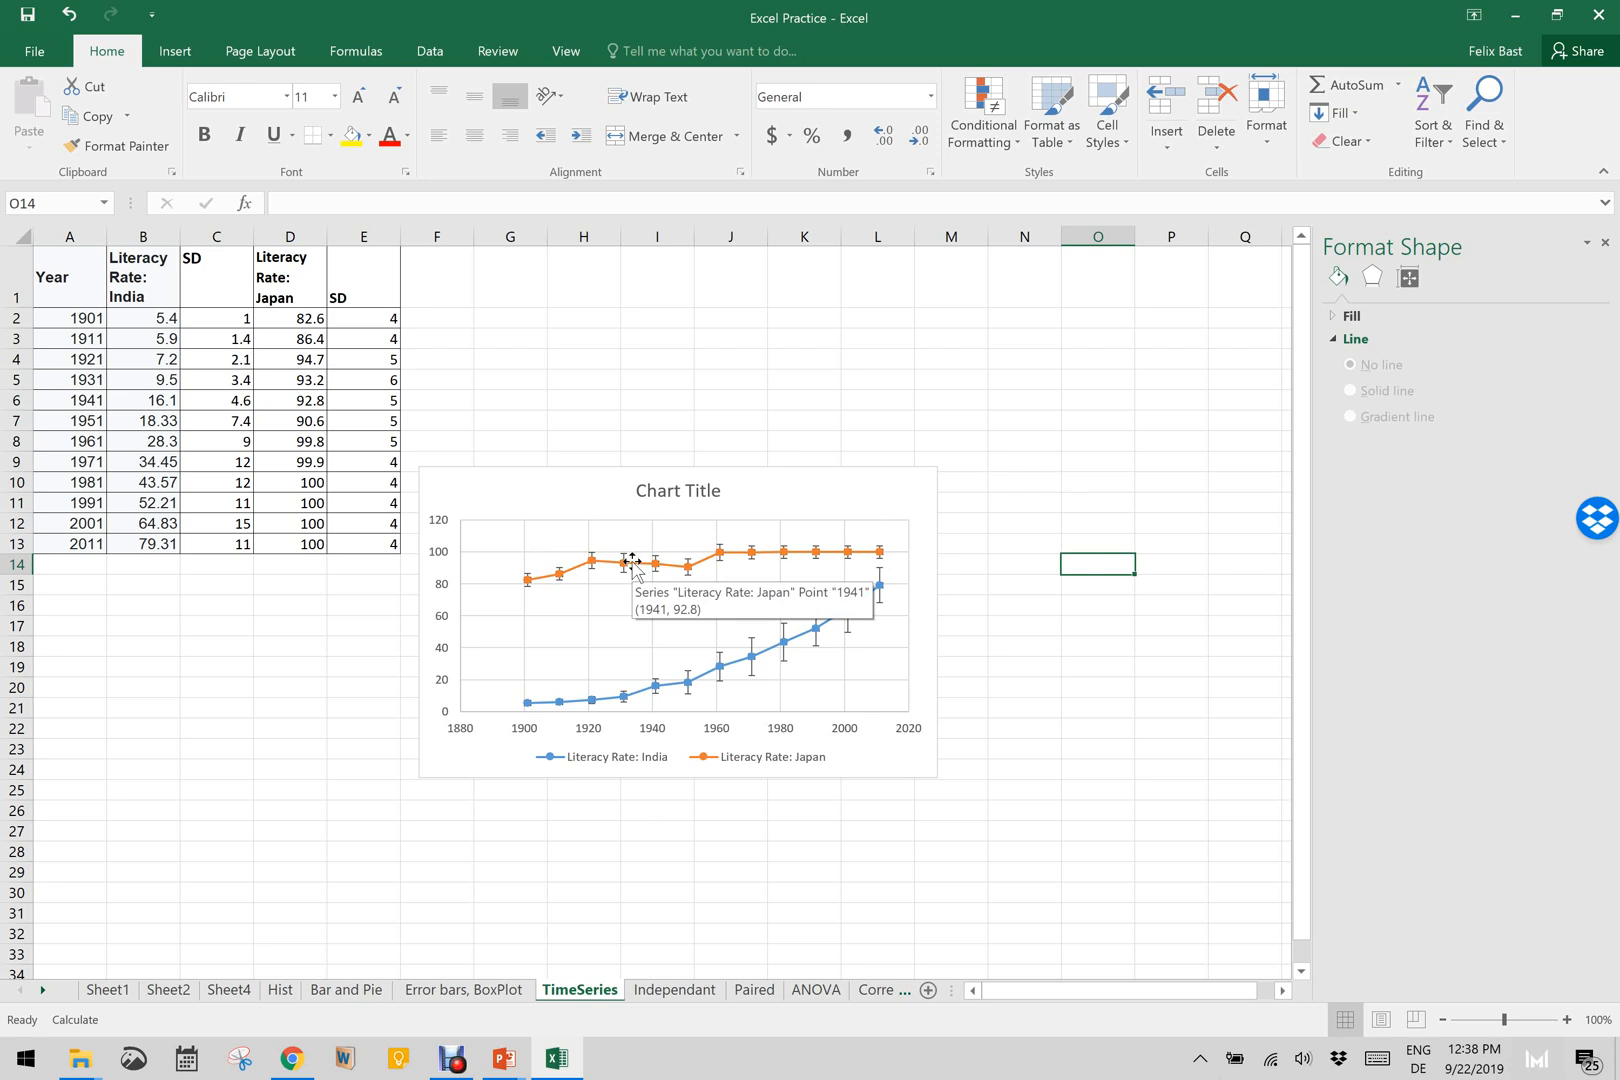